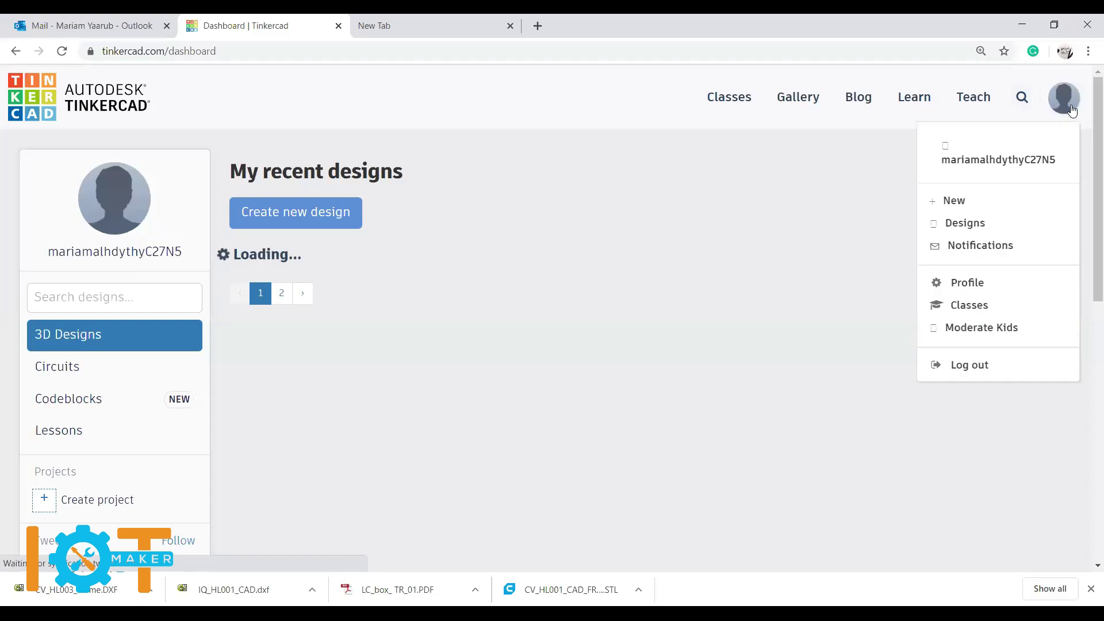
# Step: Log out of the Tinkercad account and sign back in with the saved e-mail and account password
pyautogui.click(970, 367)
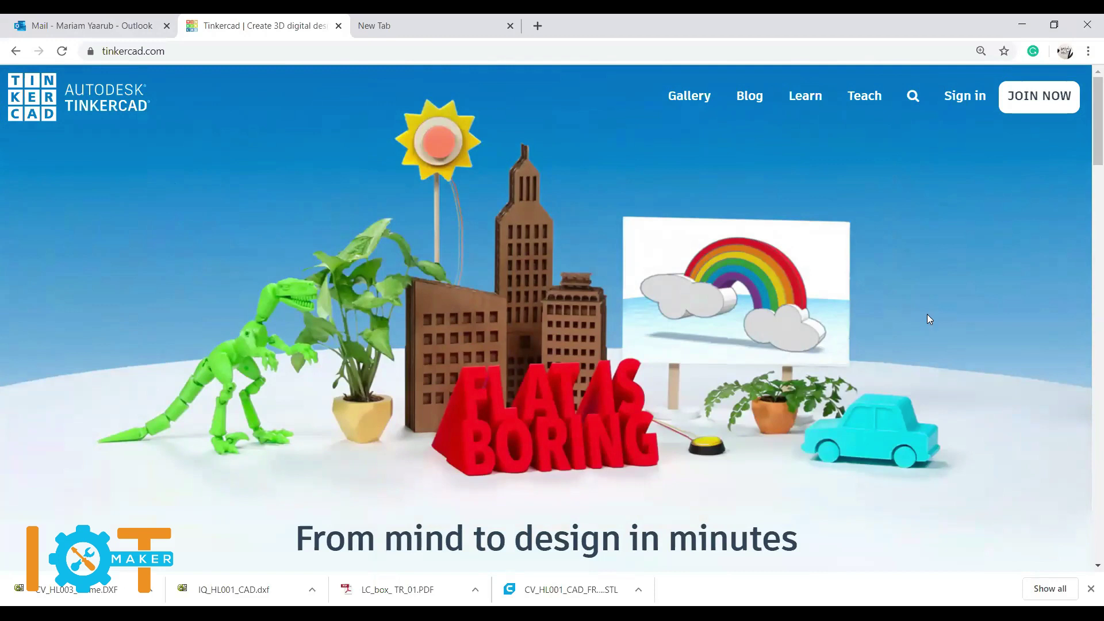
pyautogui.click(964, 97)
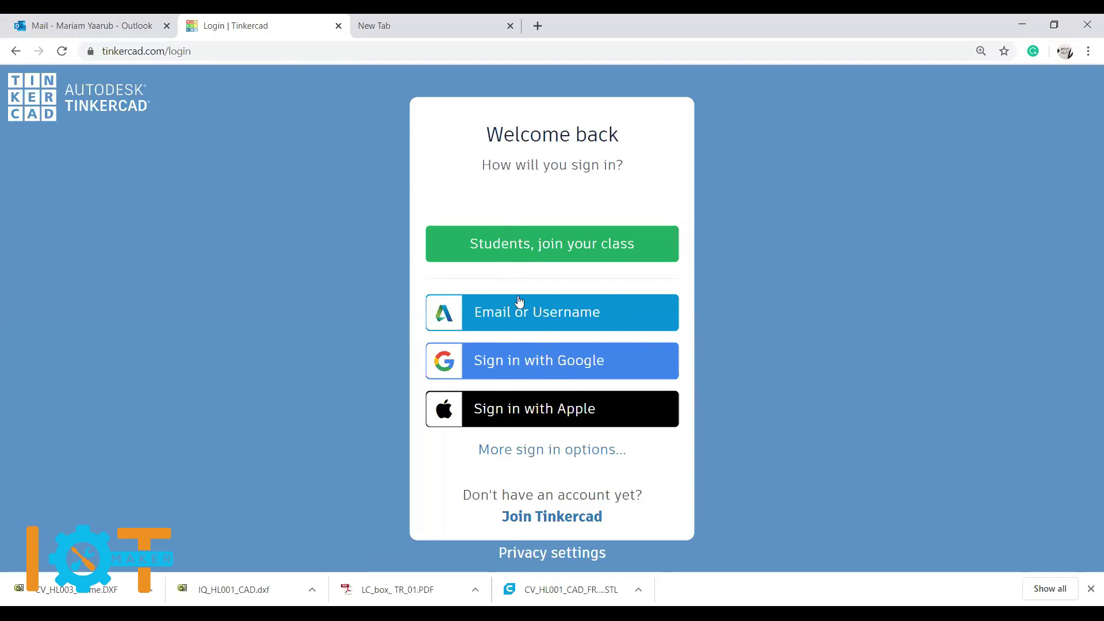
pyautogui.click(526, 313)
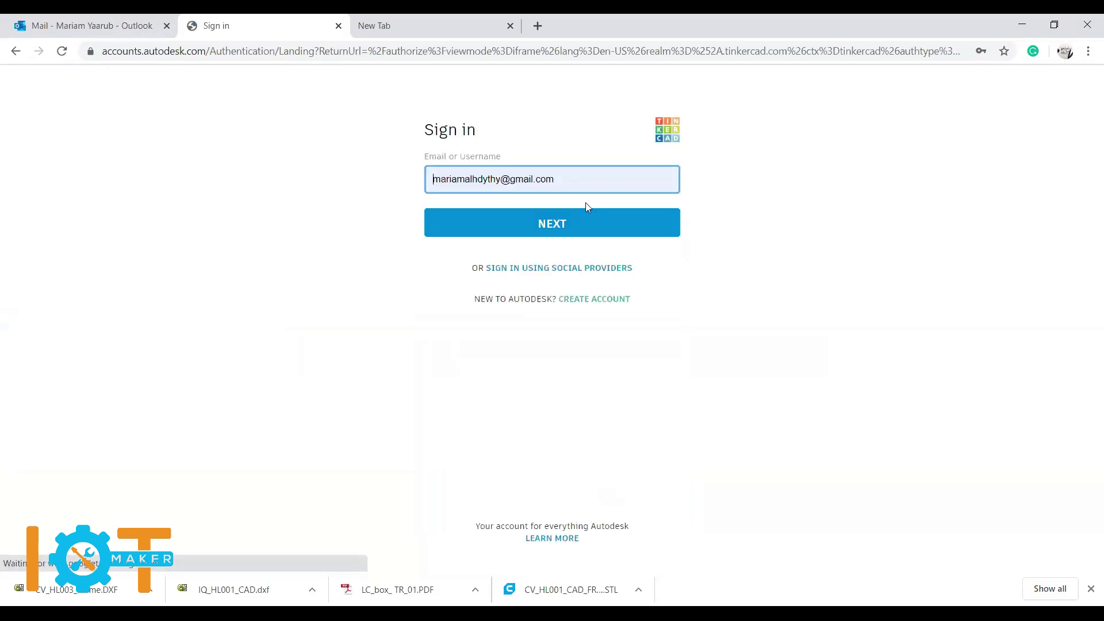
pyautogui.click(600, 228)
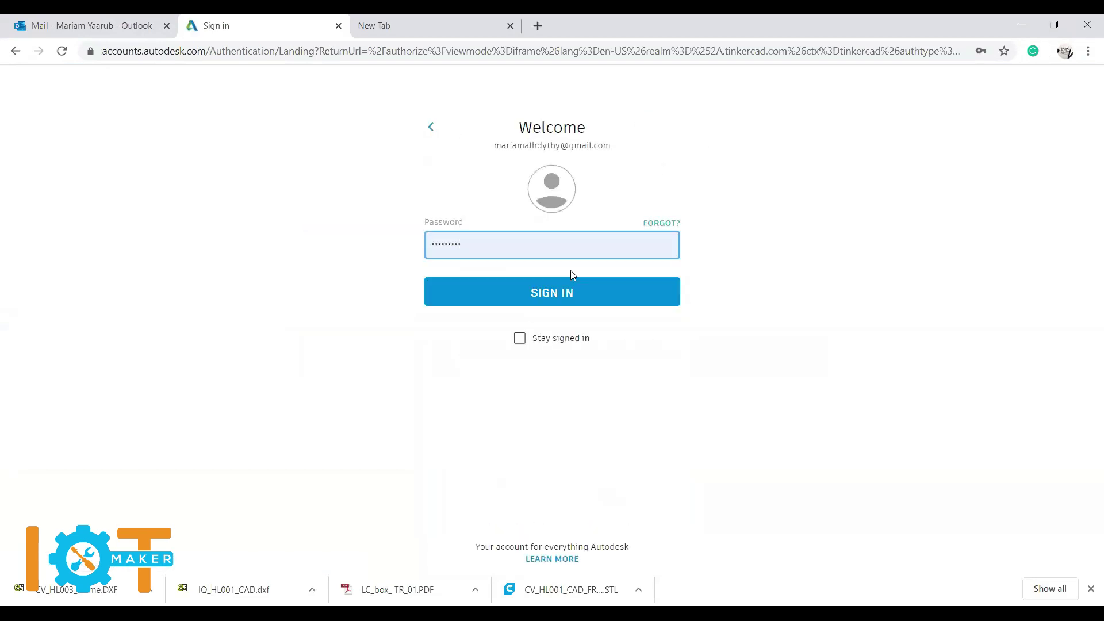
pyautogui.click(574, 292)
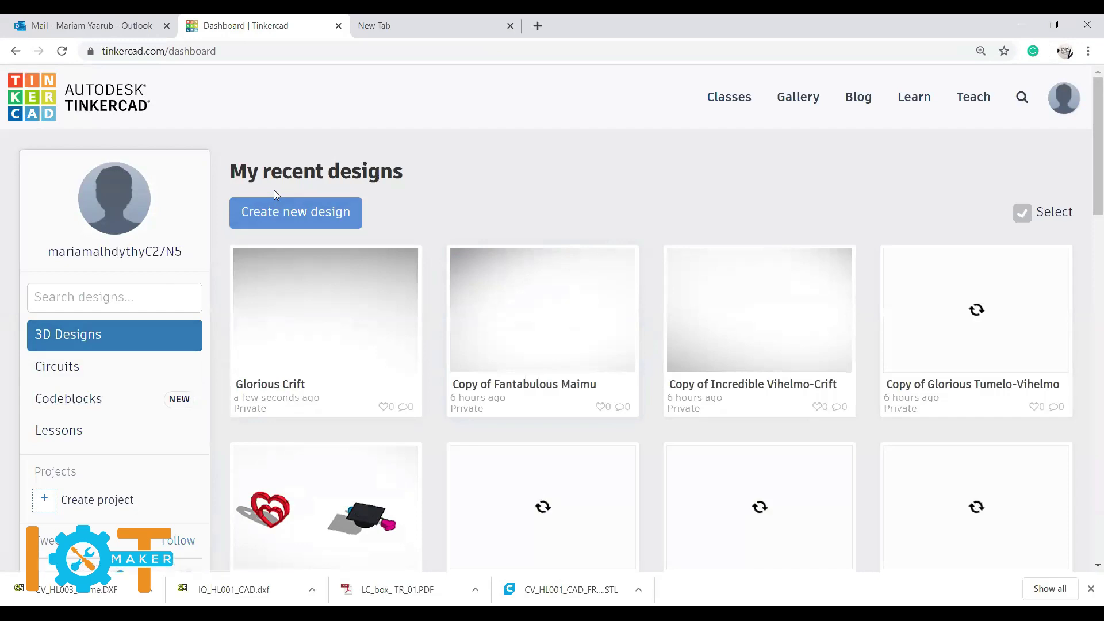
# Step: Create a new 3D design and look through the shape collections, including Text and numbers
pyautogui.click(285, 223)
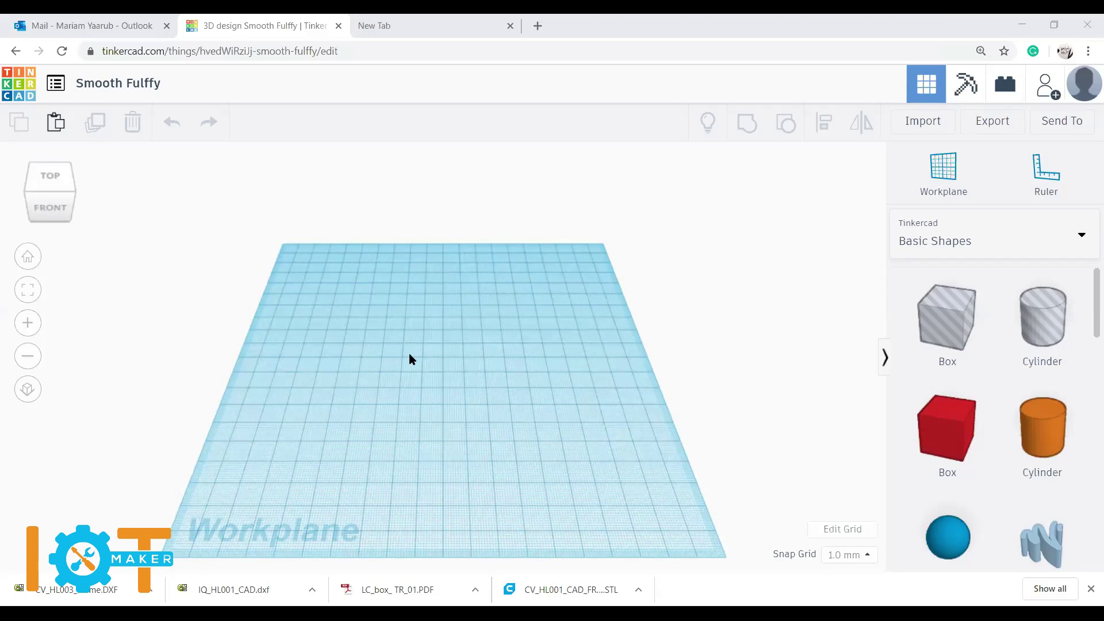
pyautogui.click(1025, 254)
pyautogui.click(974, 325)
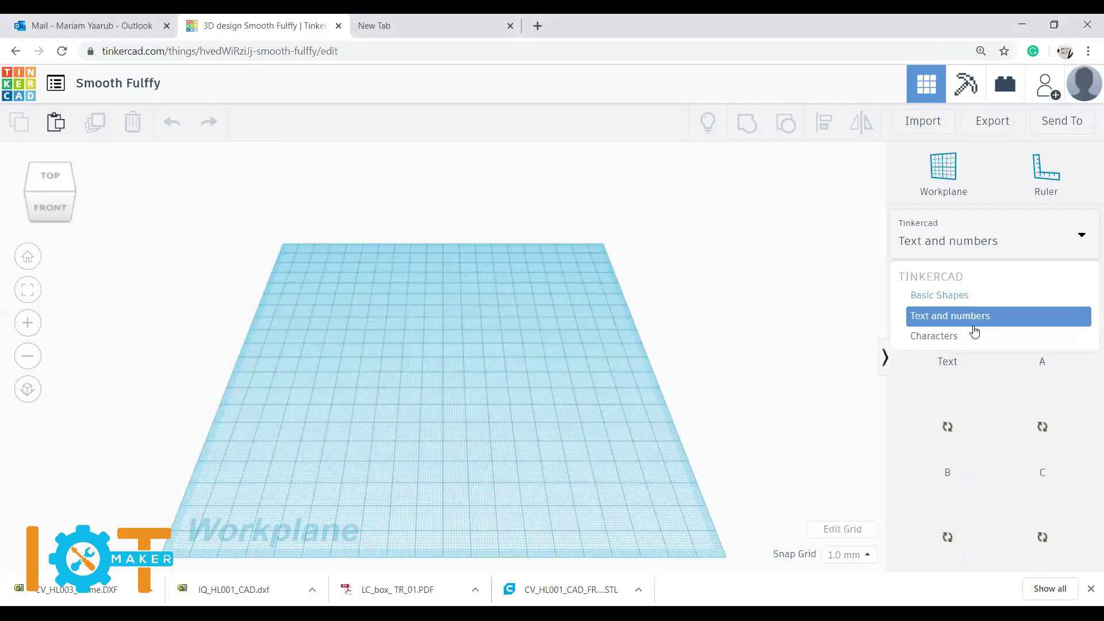
pyautogui.click(982, 241)
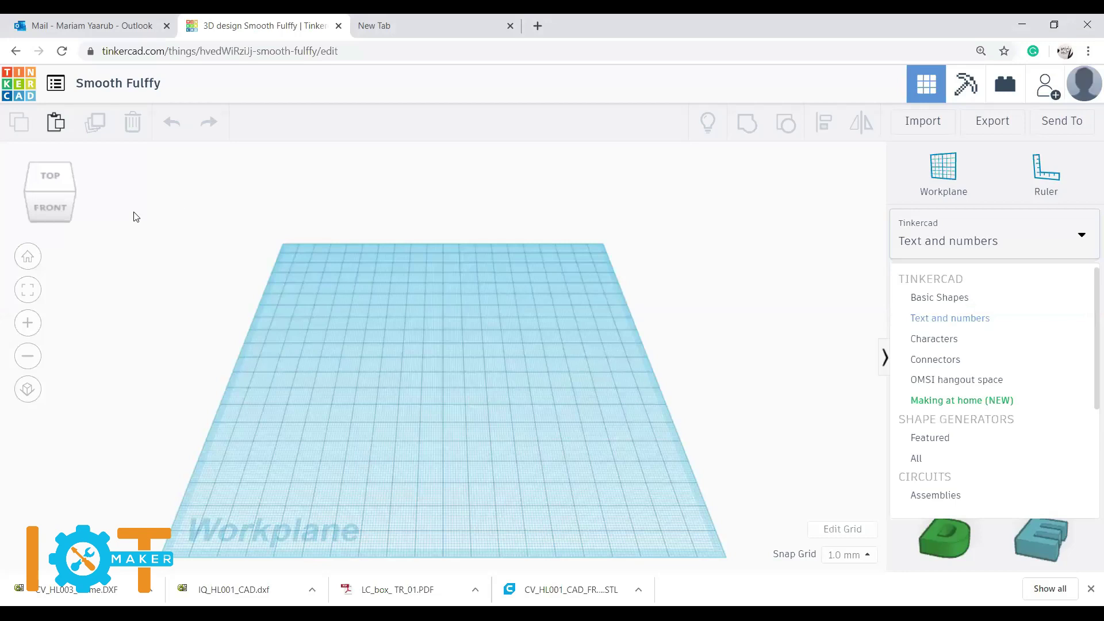
# Step: Examine the empty workplane from different sides and browse the Basic Shapes collection for available solids
pyautogui.click(42, 174)
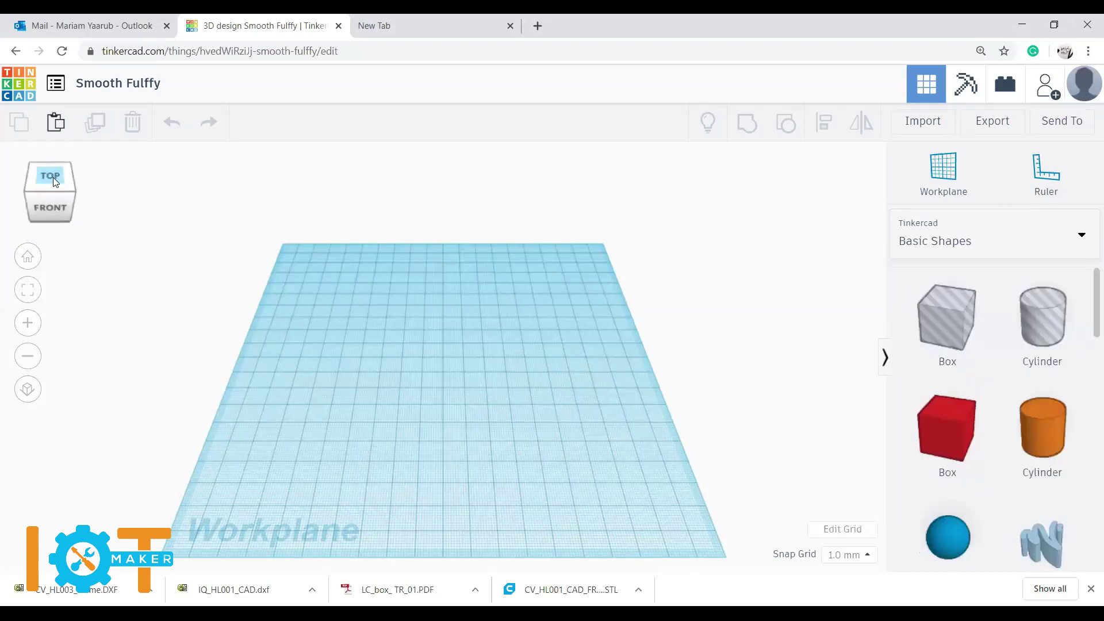
pyautogui.click(52, 226)
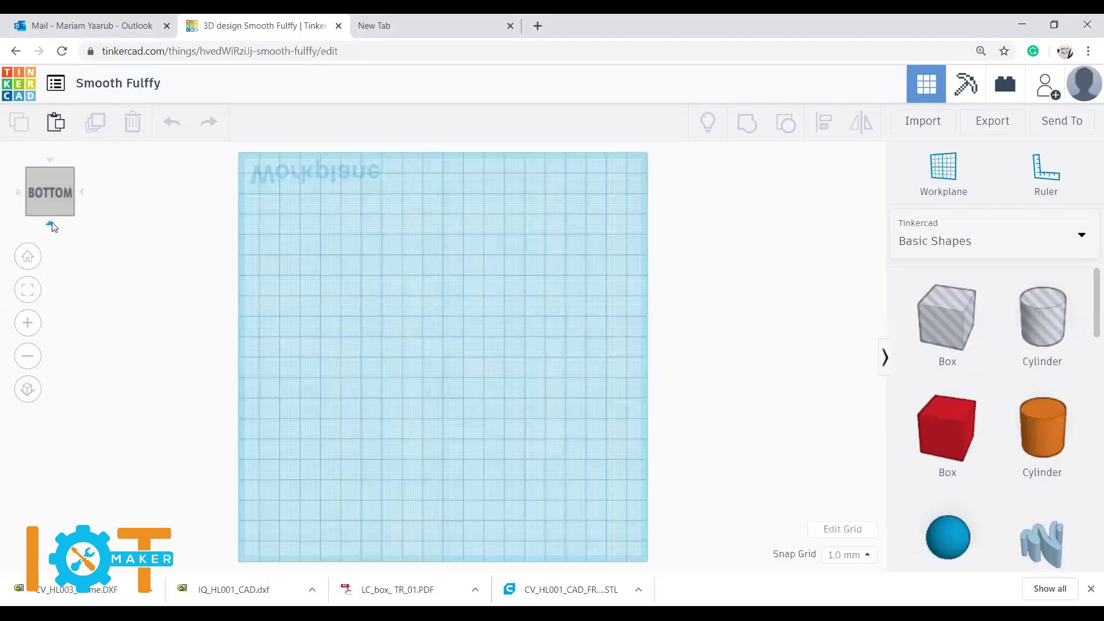
pyautogui.moveTo(52, 226); pyautogui.dragTo(102, 205)
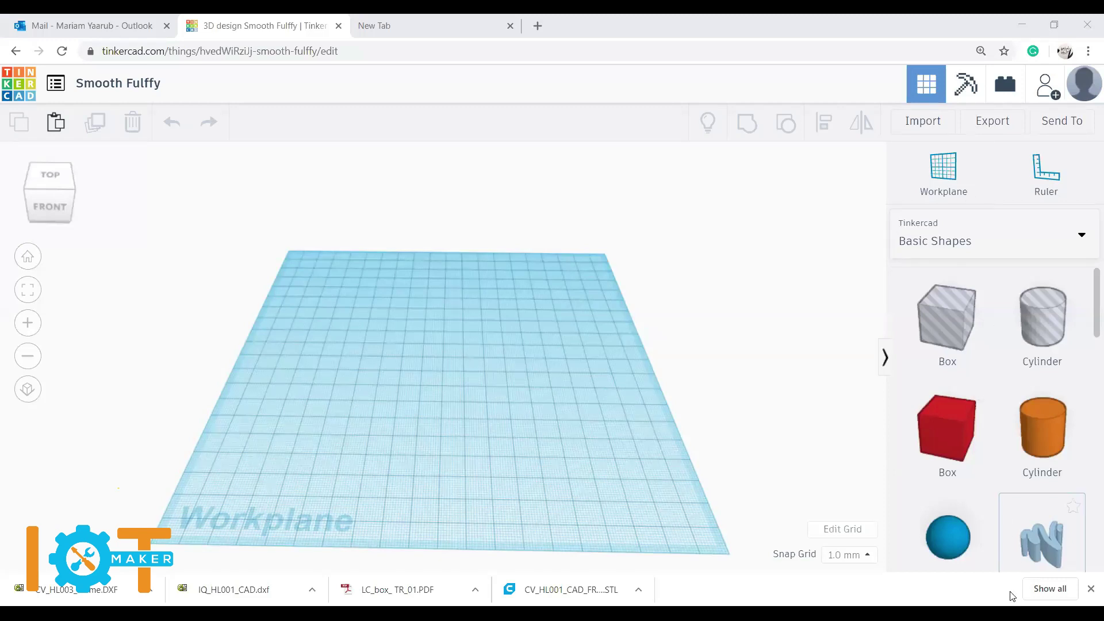
pyautogui.scroll(-2, 973, 421)
pyautogui.scroll(-10, 973, 421)
pyautogui.scroll(5, 973, 422)
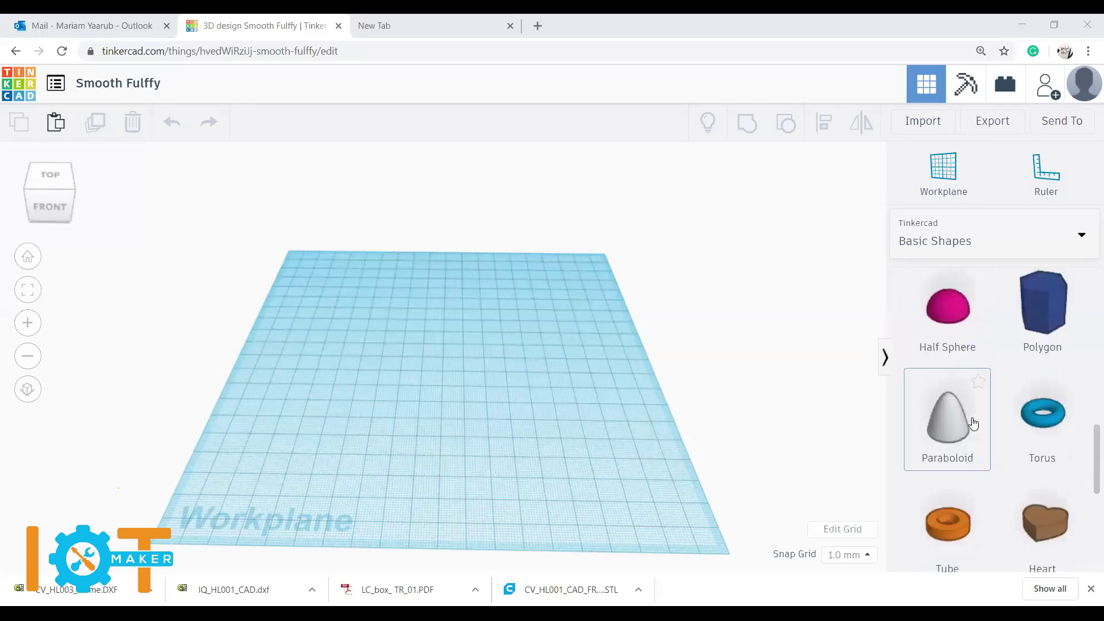
pyautogui.scroll(6, 973, 424)
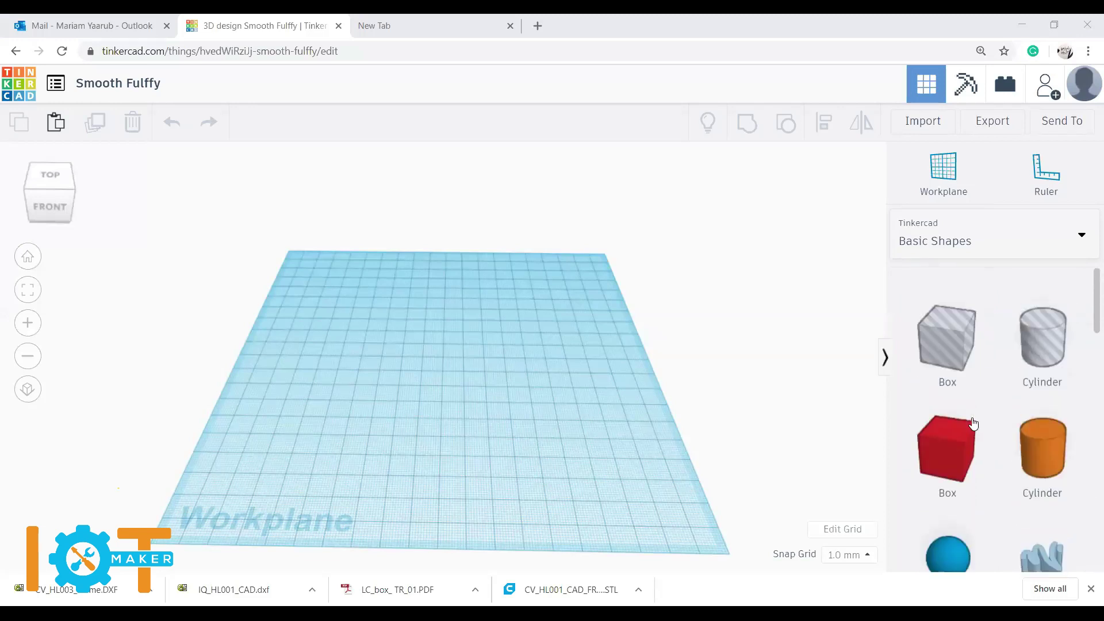
pyautogui.scroll(-6, 973, 424)
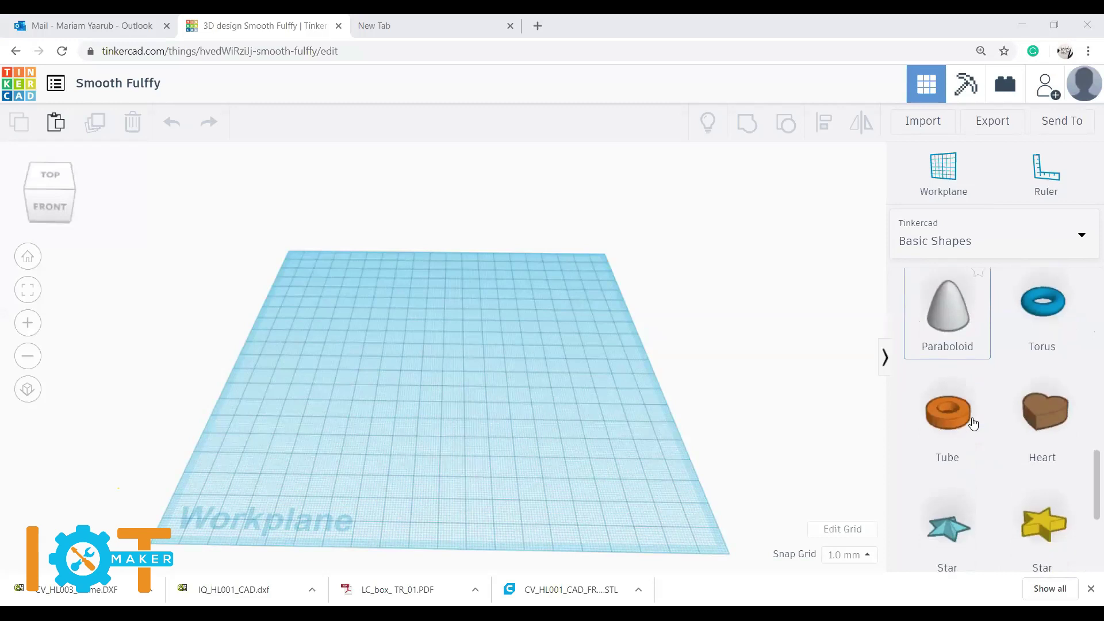
pyautogui.click(960, 249)
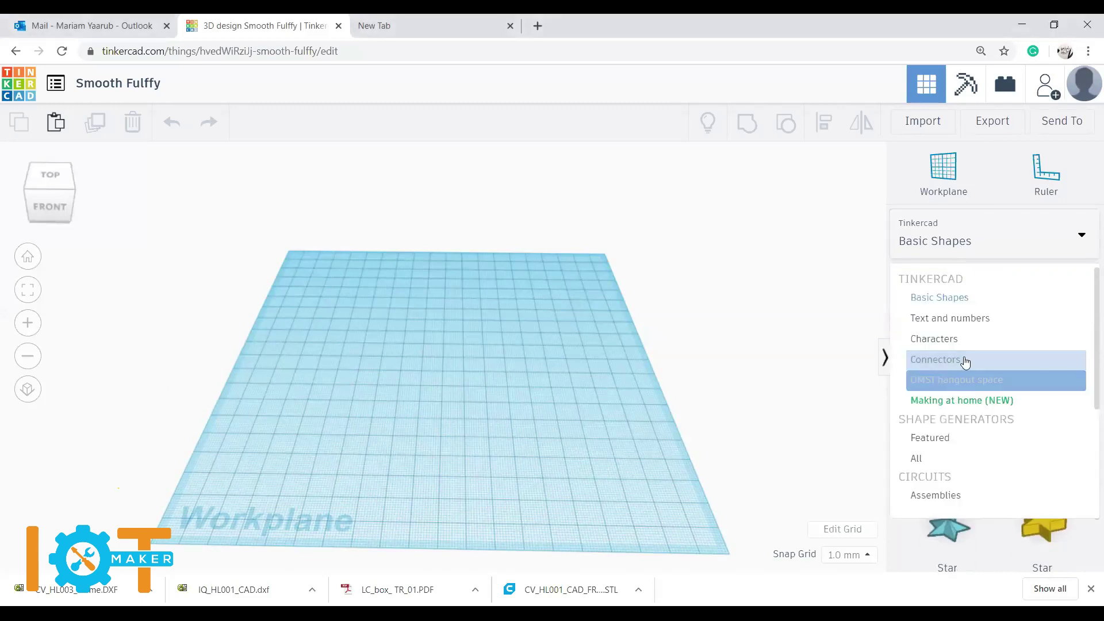
pyautogui.click(793, 364)
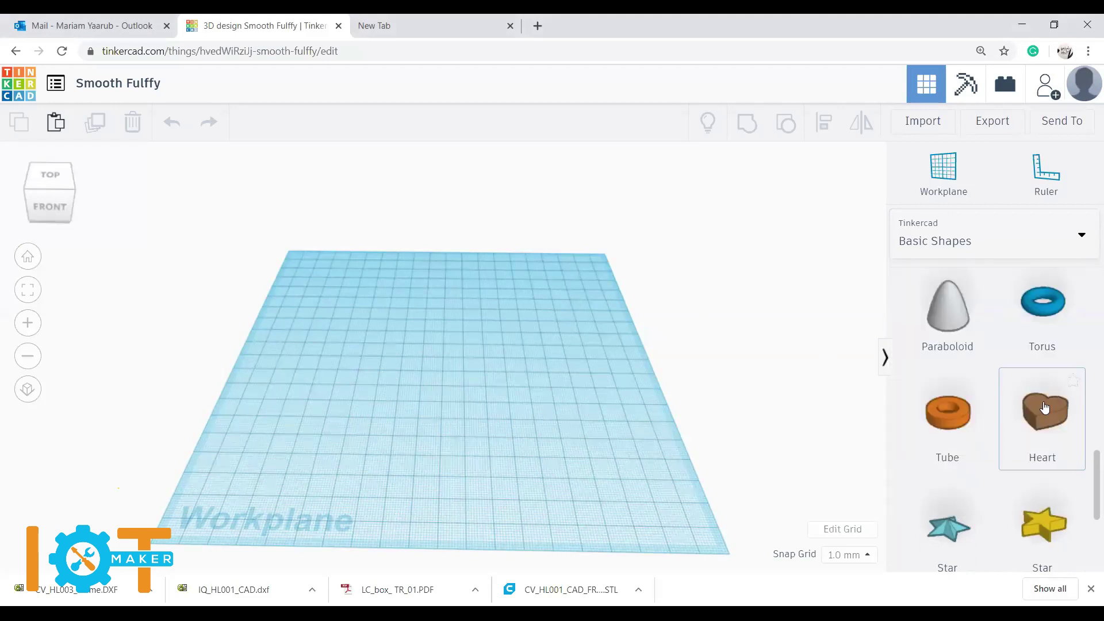
pyautogui.scroll(-4, 1026, 434)
pyautogui.scroll(8, 1027, 437)
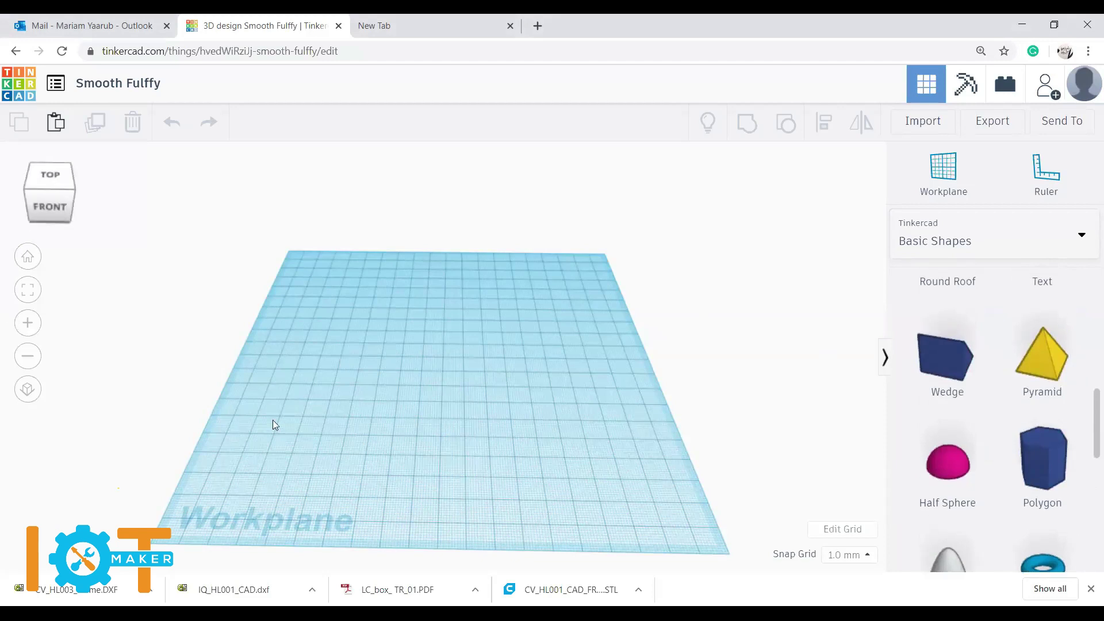
# Step: Orbit around the empty workplane and restore the home view
pyautogui.moveTo(353, 414); pyautogui.dragTo(349, 412)
pyautogui.moveTo(43, 214)
pyautogui.mouseDown()
pyautogui.moveTo(53, 193)
pyautogui.moveTo(39, 209)
pyautogui.mouseUp()
pyautogui.click(39, 208)
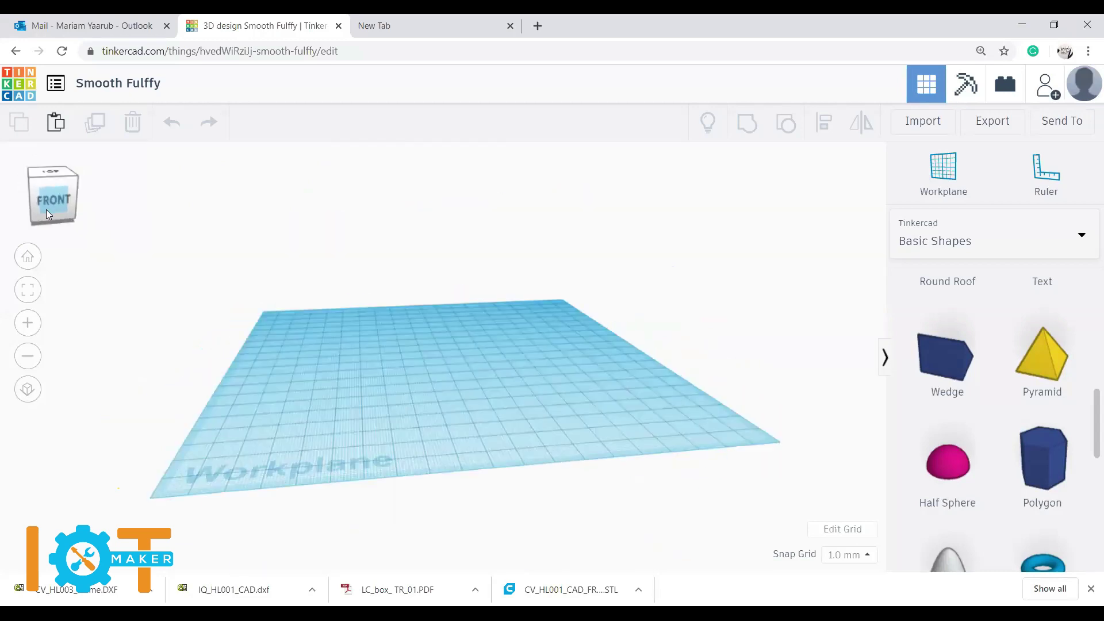
pyautogui.click(28, 355)
pyautogui.click(32, 289)
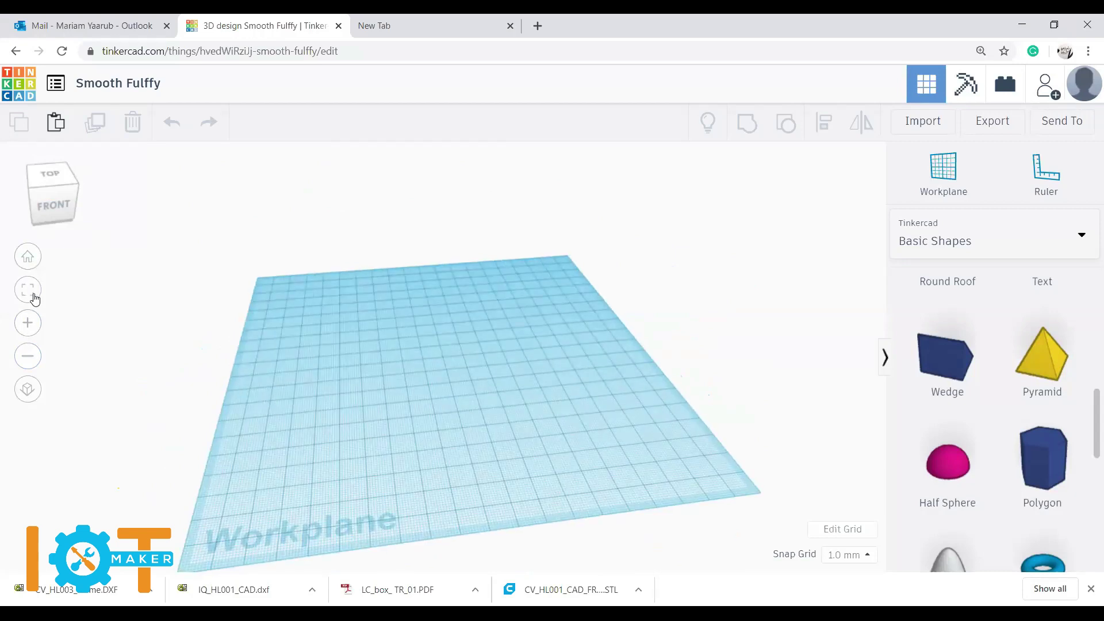
pyautogui.click(28, 263)
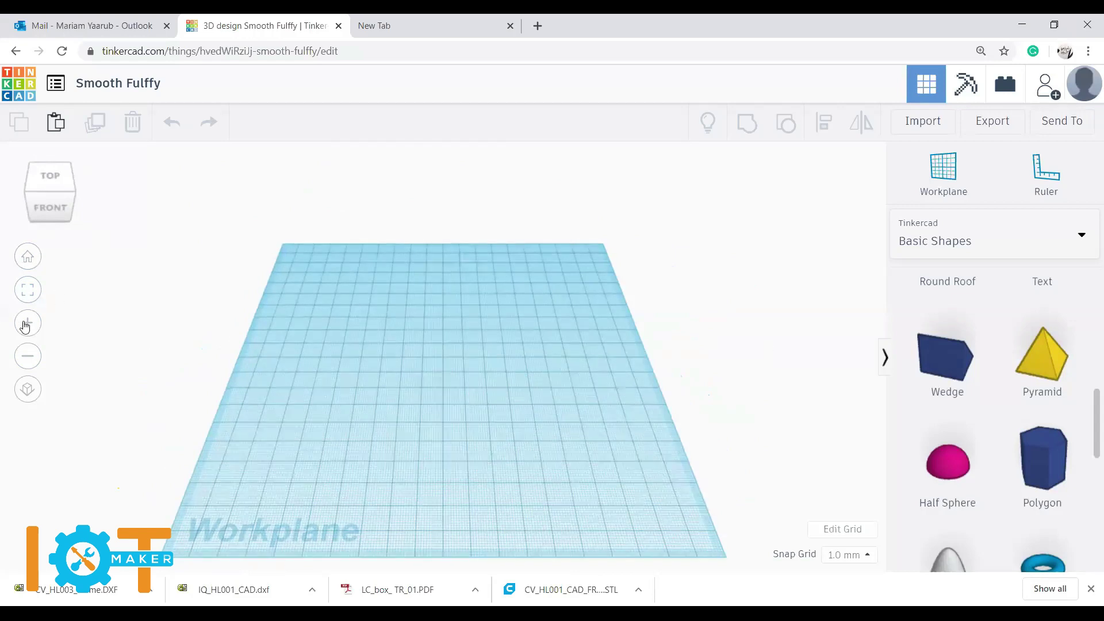
# Step: Place a Half Sphere near the middle of the workplane to try fitting the view to it, and delete it
pyautogui.moveTo(954, 460); pyautogui.dragTo(573, 420)
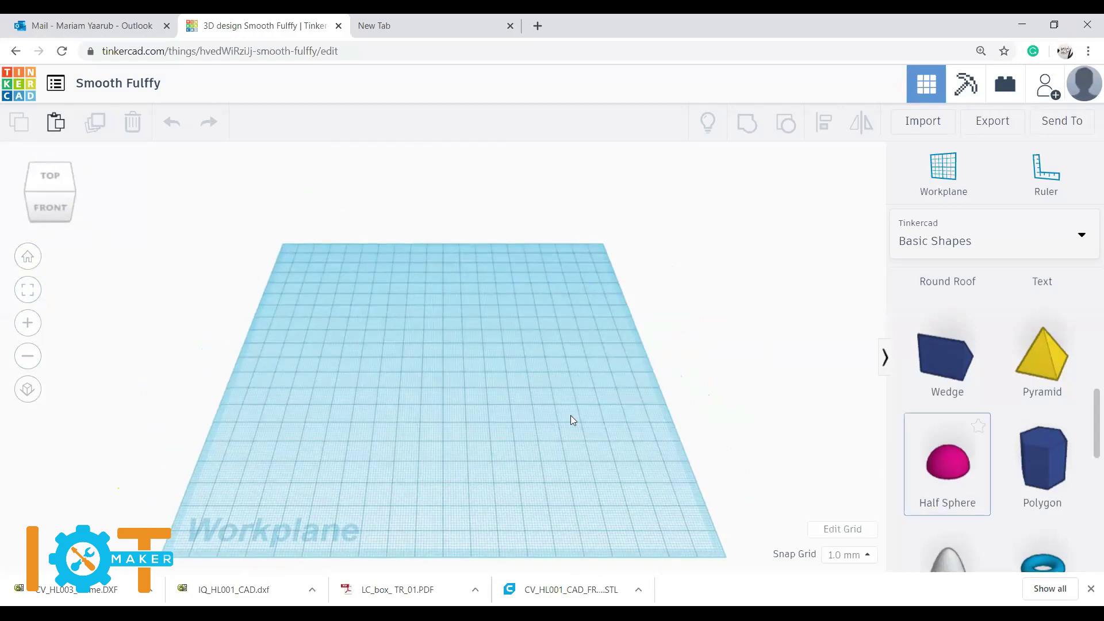
pyautogui.click(426, 391)
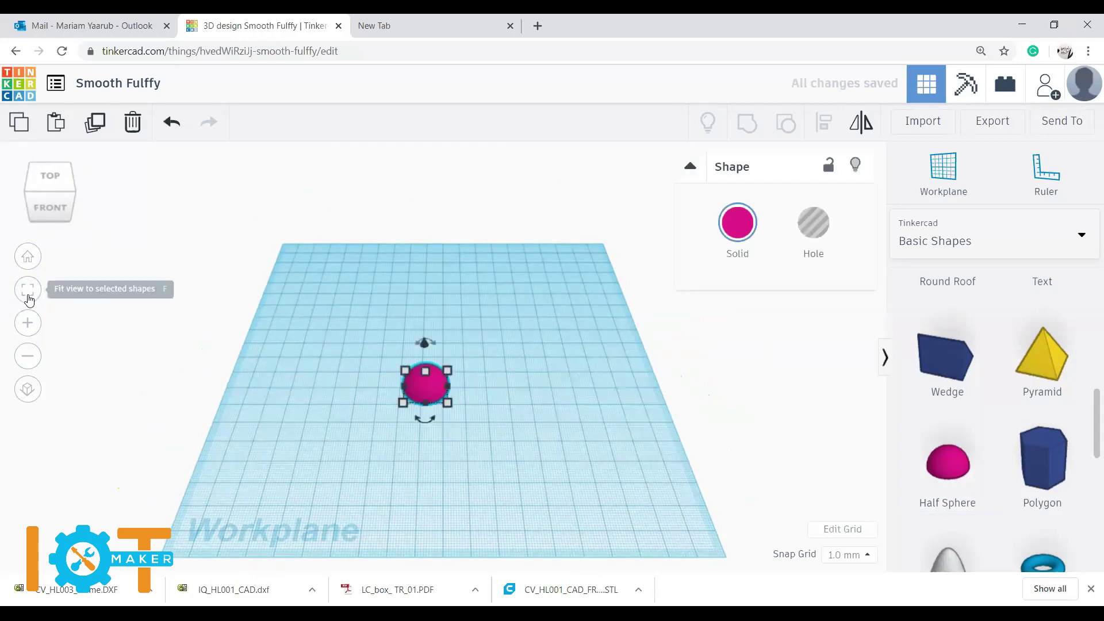
pyautogui.click(29, 299)
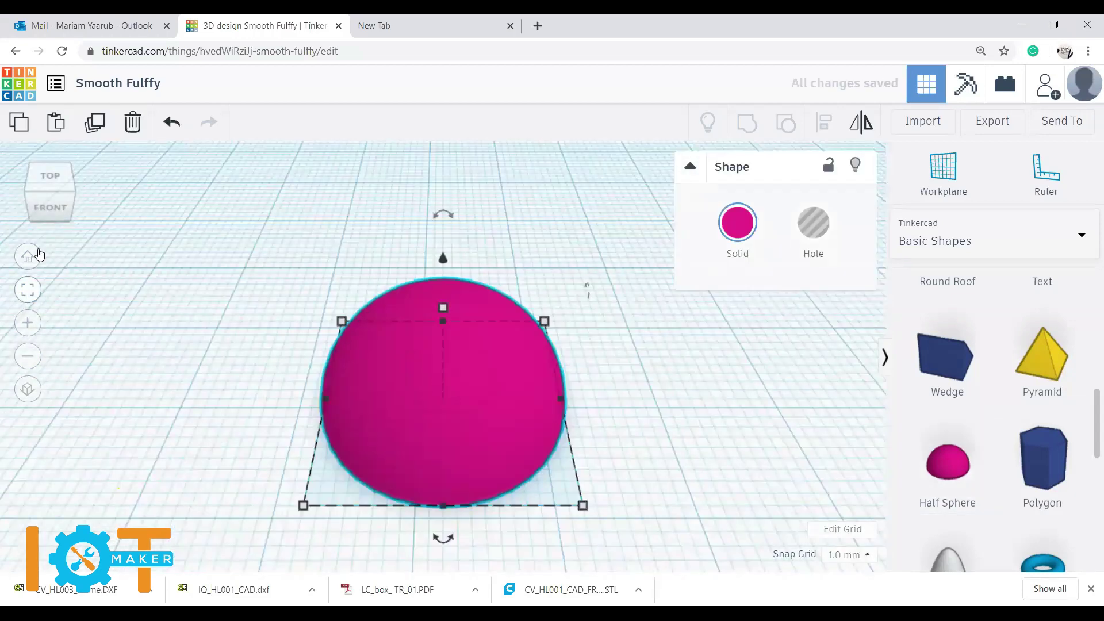
pyautogui.click(27, 257)
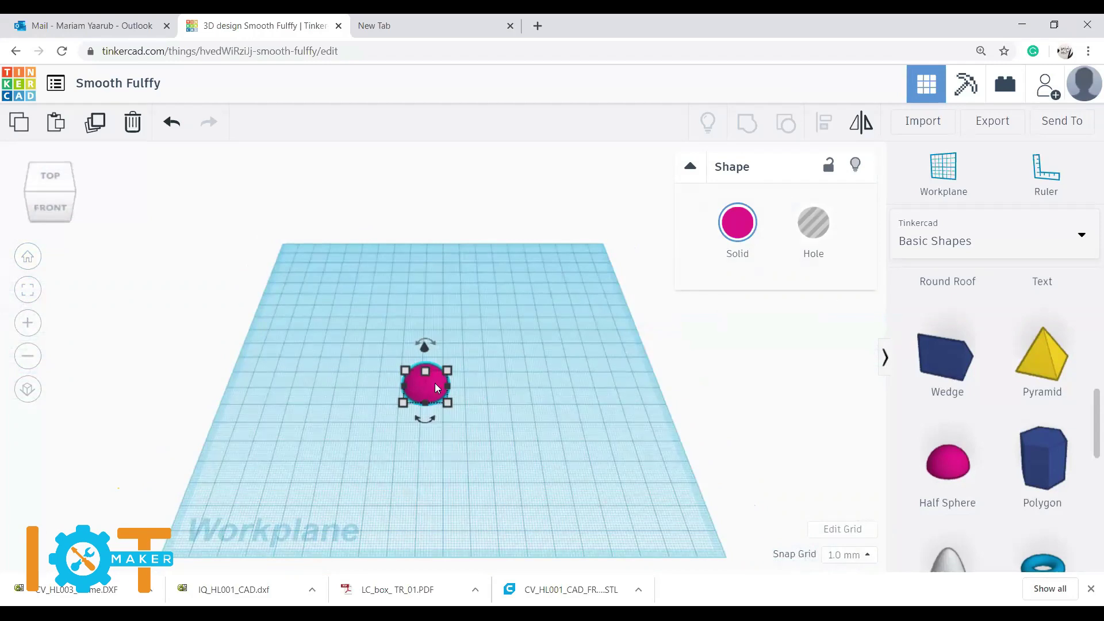
pyautogui.press('Delete')
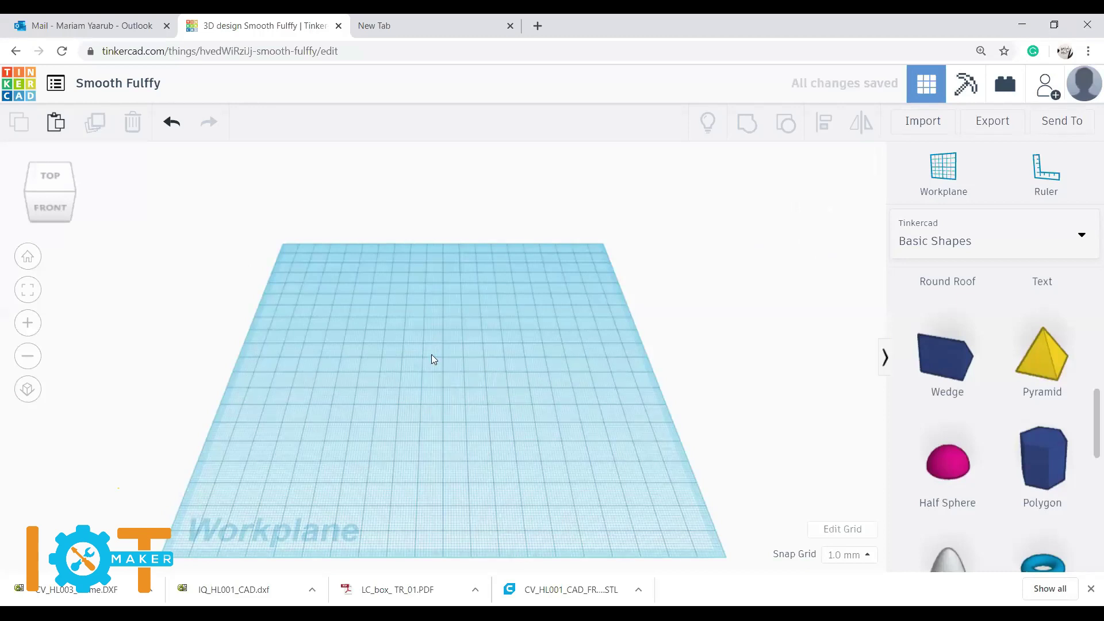
# Step: Place a solid red Box from Basic Shapes near the middle of the workplane
pyautogui.scroll(9, 989, 426)
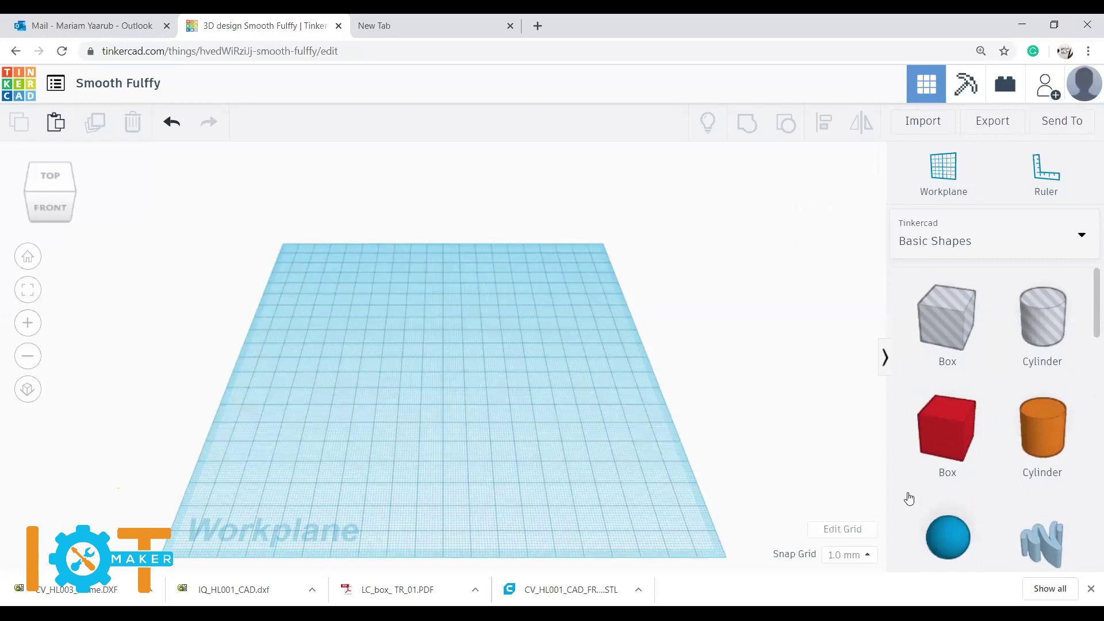
pyautogui.moveTo(938, 446); pyautogui.dragTo(436, 384)
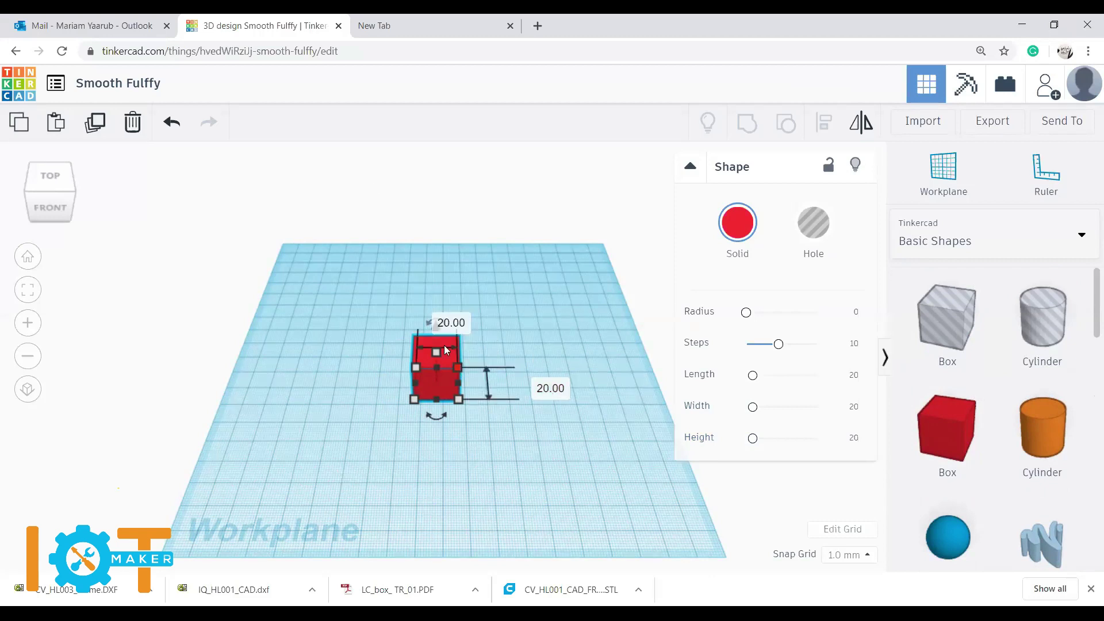
pyautogui.click(506, 318)
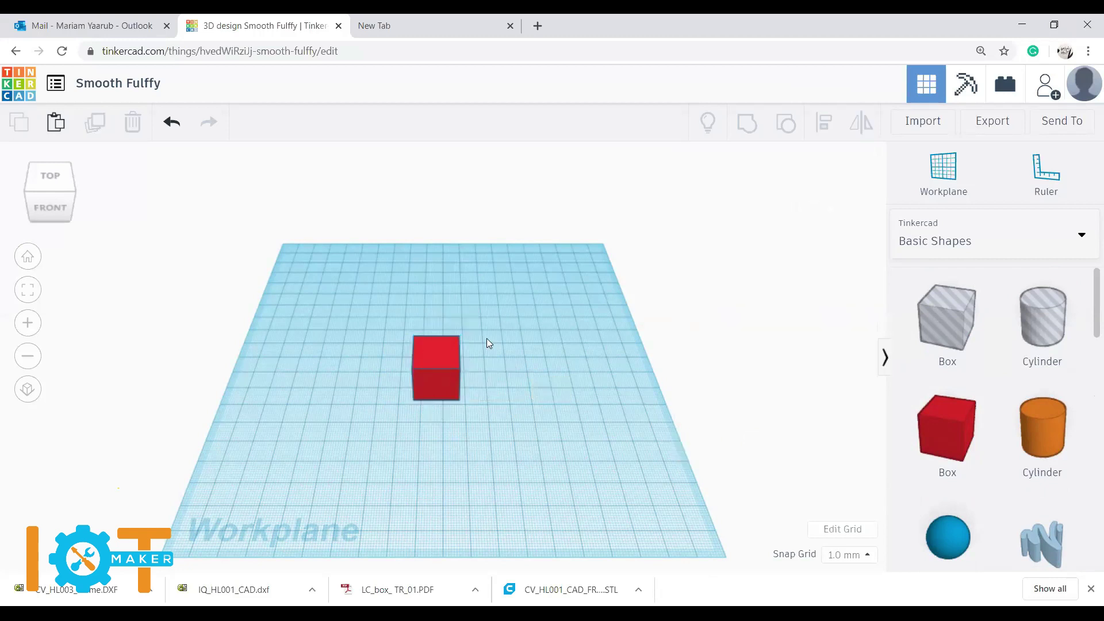
pyautogui.click(434, 352)
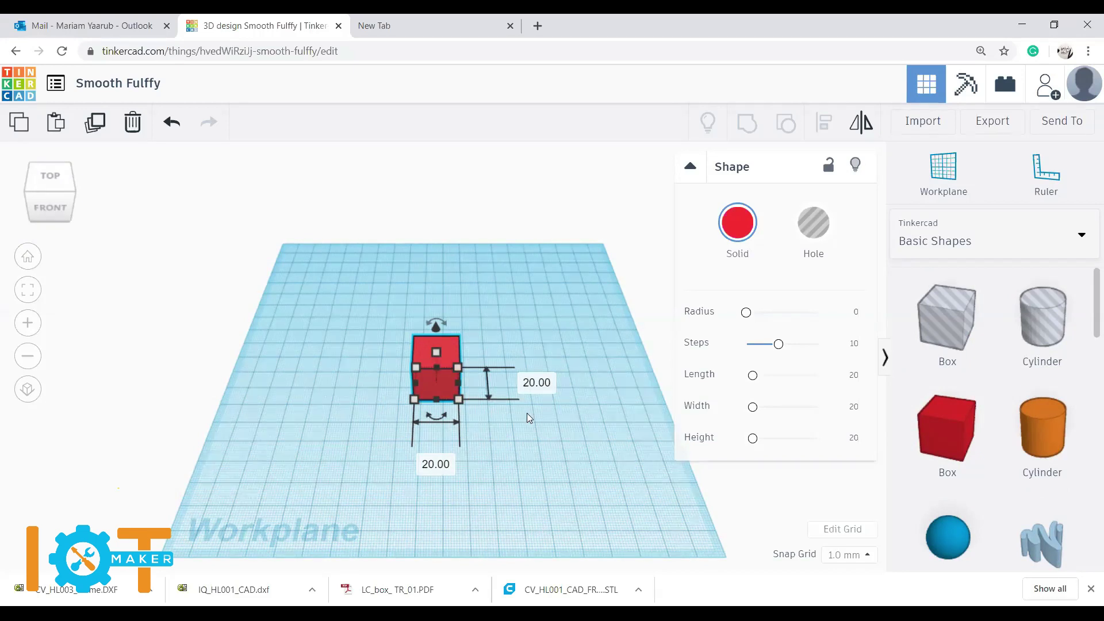
pyautogui.click(456, 463)
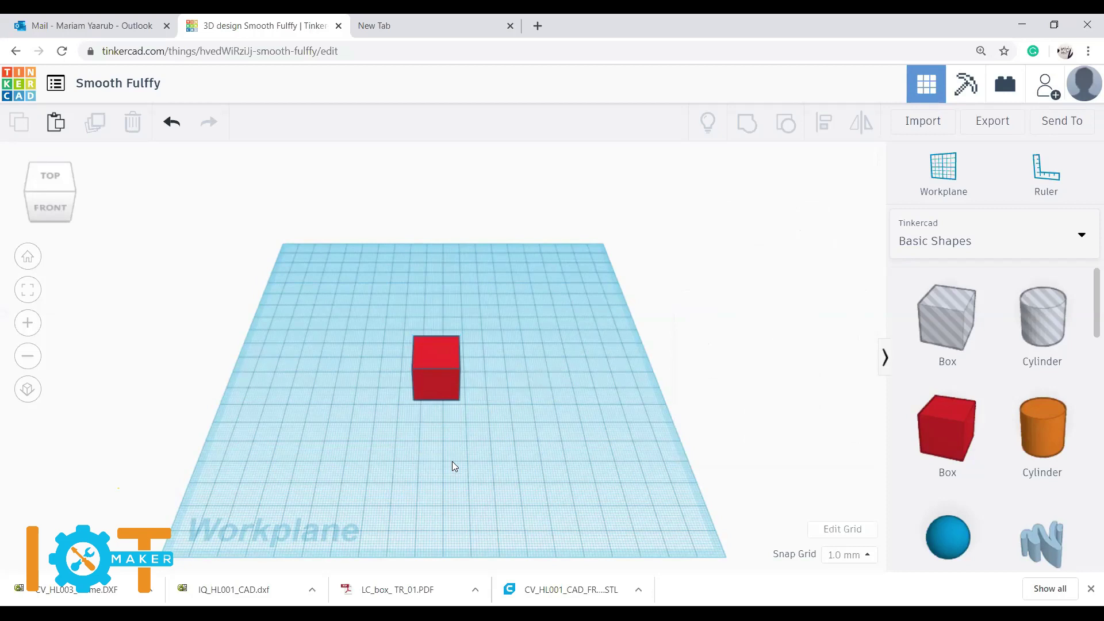
# Step: Set both base dimensions of the red box to 50 mm
pyautogui.click(443, 386)
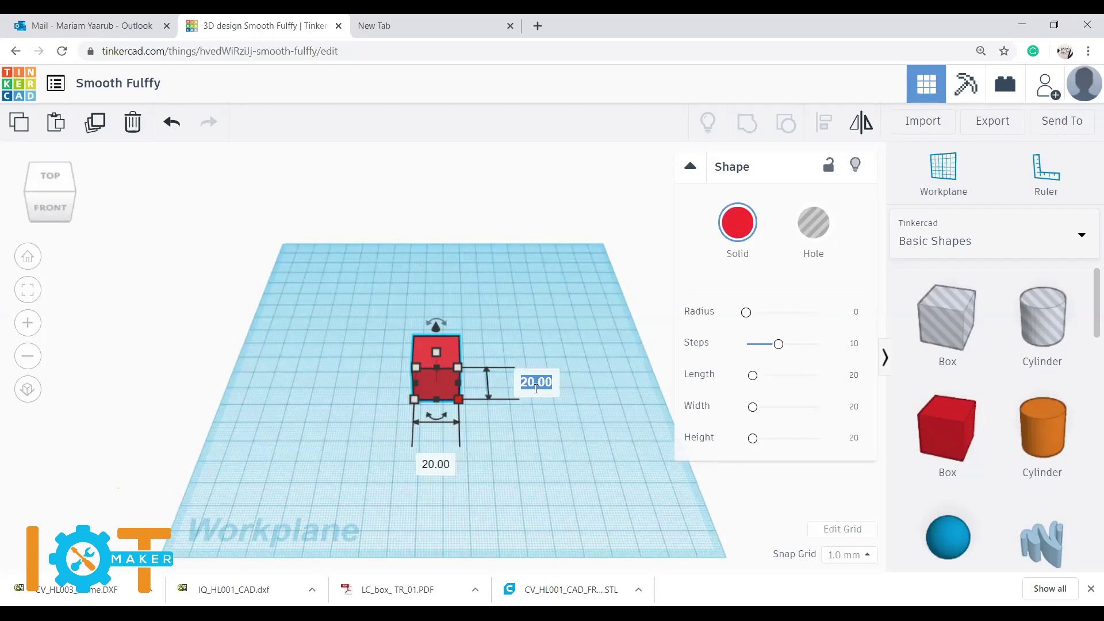
pyautogui.write('50')
pyautogui.click(426, 470)
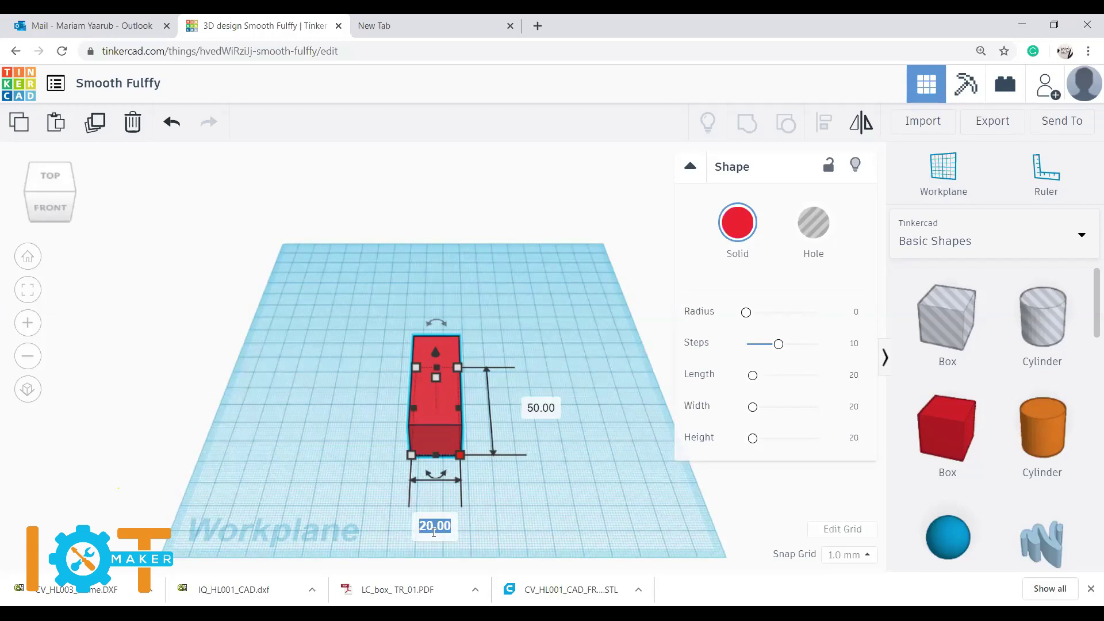
pyautogui.write('50')
pyautogui.press('Return')
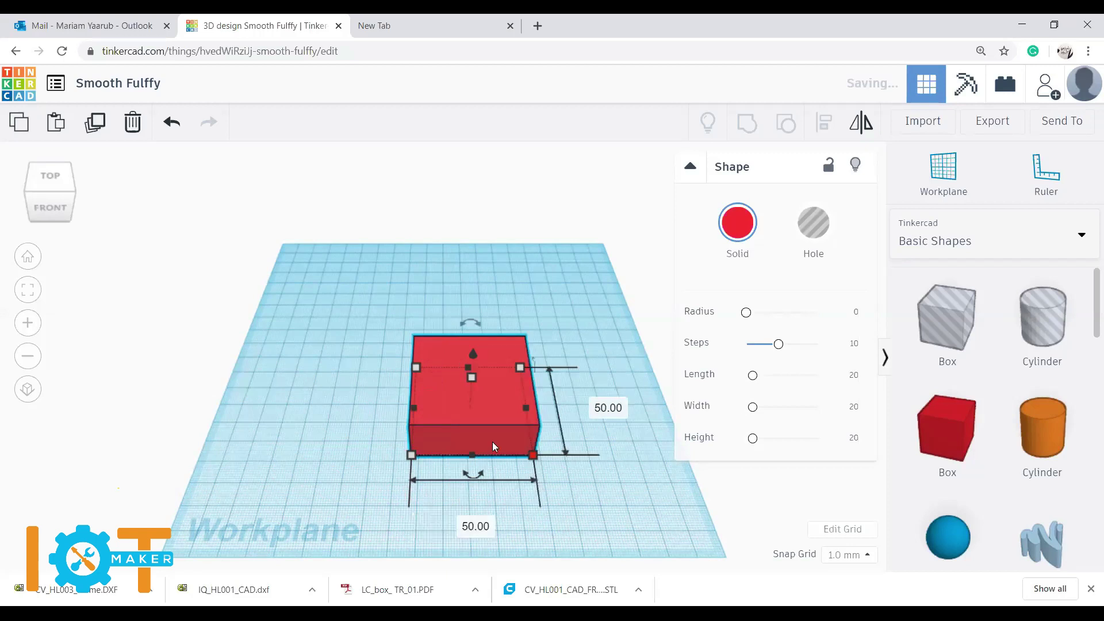
pyautogui.click(557, 499)
# Step: Set the red box's height to 40 mm
pyautogui.moveTo(526, 455)
pyautogui.mouseDown(button='right')
pyautogui.moveTo(483, 441)
pyautogui.moveTo(517, 457)
pyautogui.mouseUp(button='right')
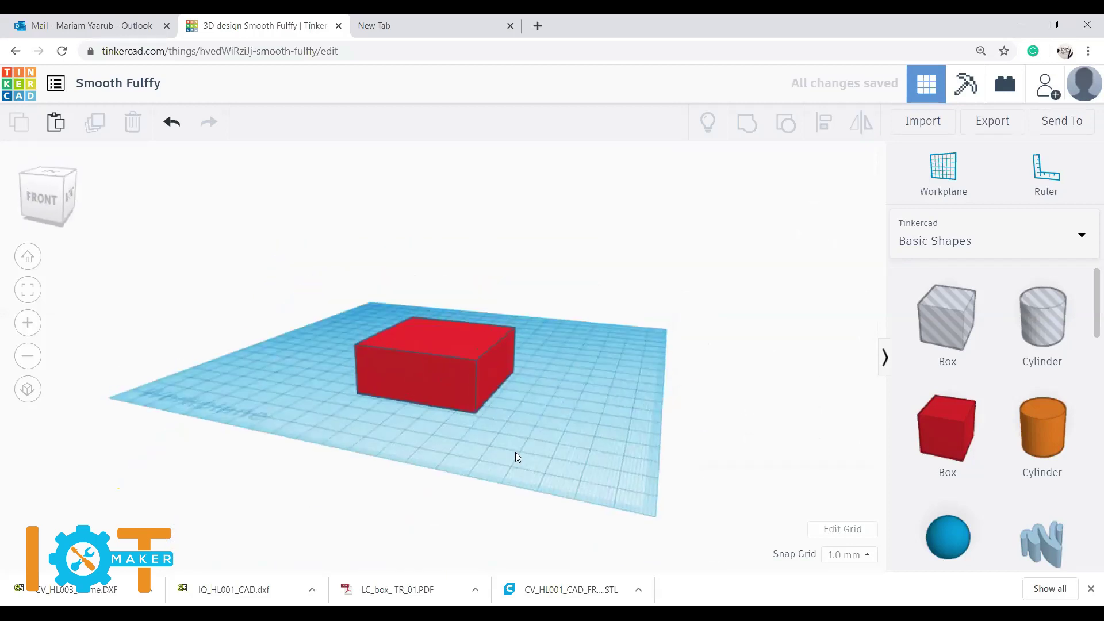
pyautogui.click(464, 342)
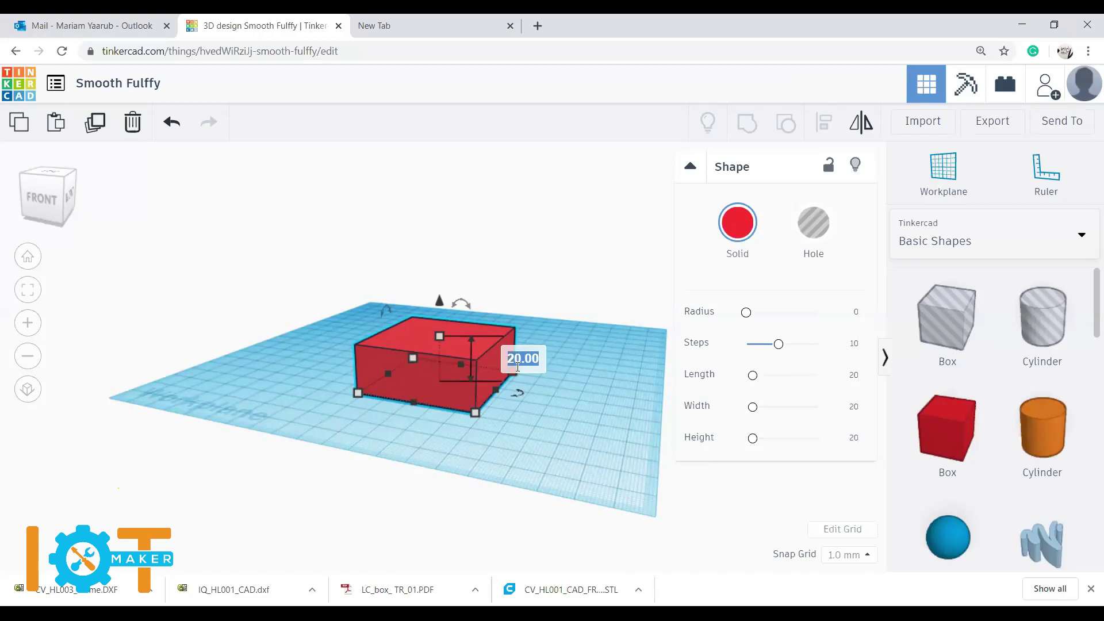
pyautogui.write('40')
pyautogui.press('Return')
pyautogui.click(565, 414)
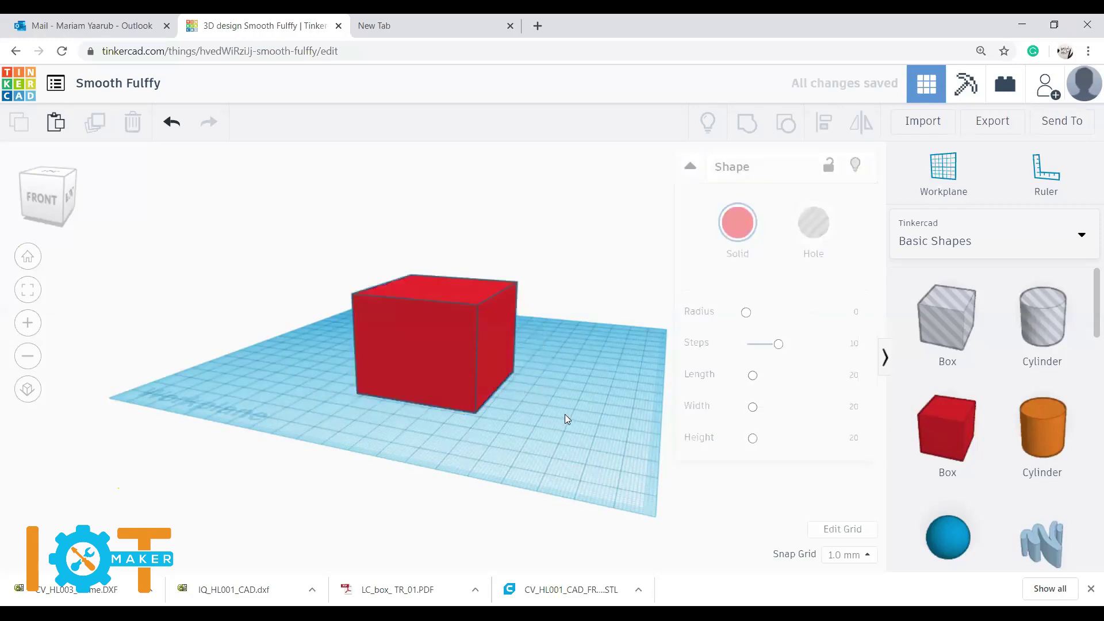
# Step: Add a solid orange Cylinder beside the red box and move it about 47 mm sideways and 13 mm in depth onto the box's top face
pyautogui.moveTo(489, 420); pyautogui.dragTo(565, 441, button='right')
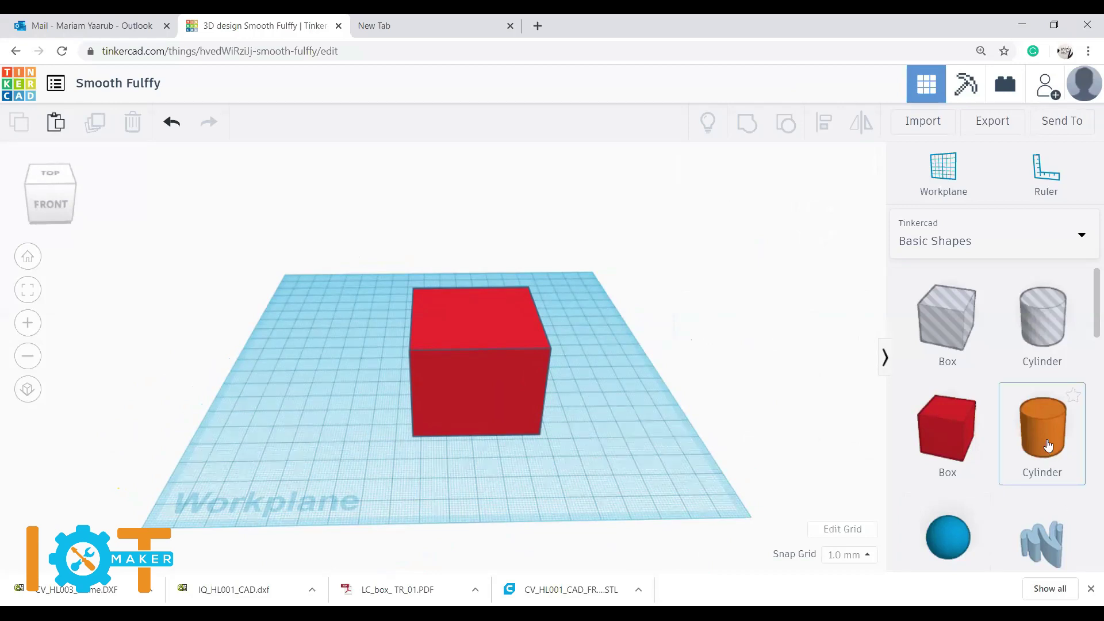
pyautogui.moveTo(1048, 446); pyautogui.dragTo(601, 390)
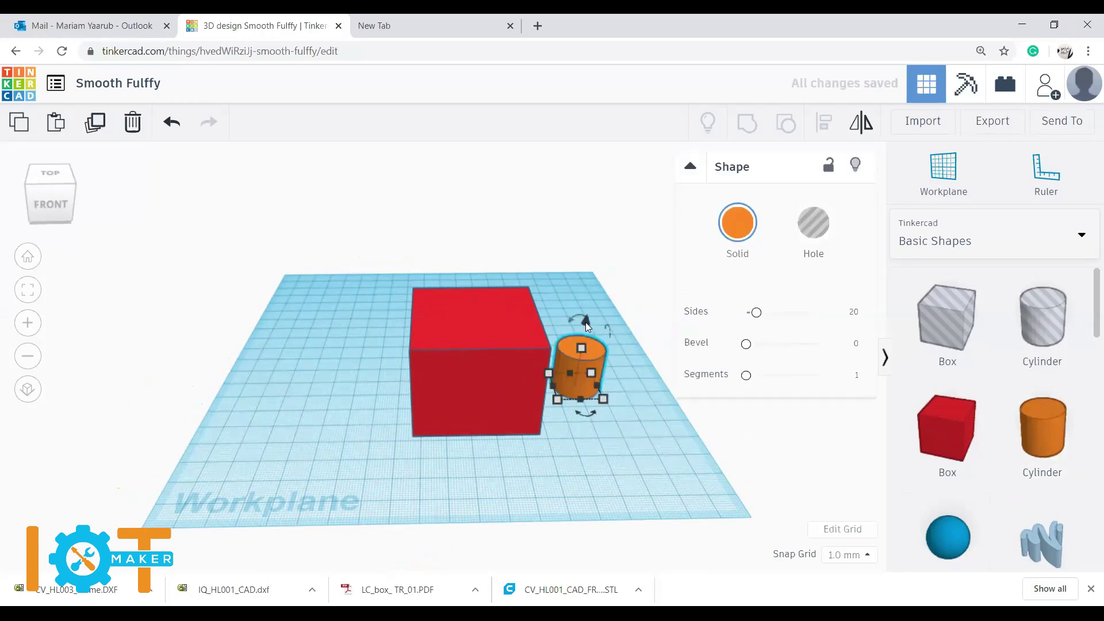
pyautogui.moveTo(585, 322); pyautogui.dragTo(473, 298)
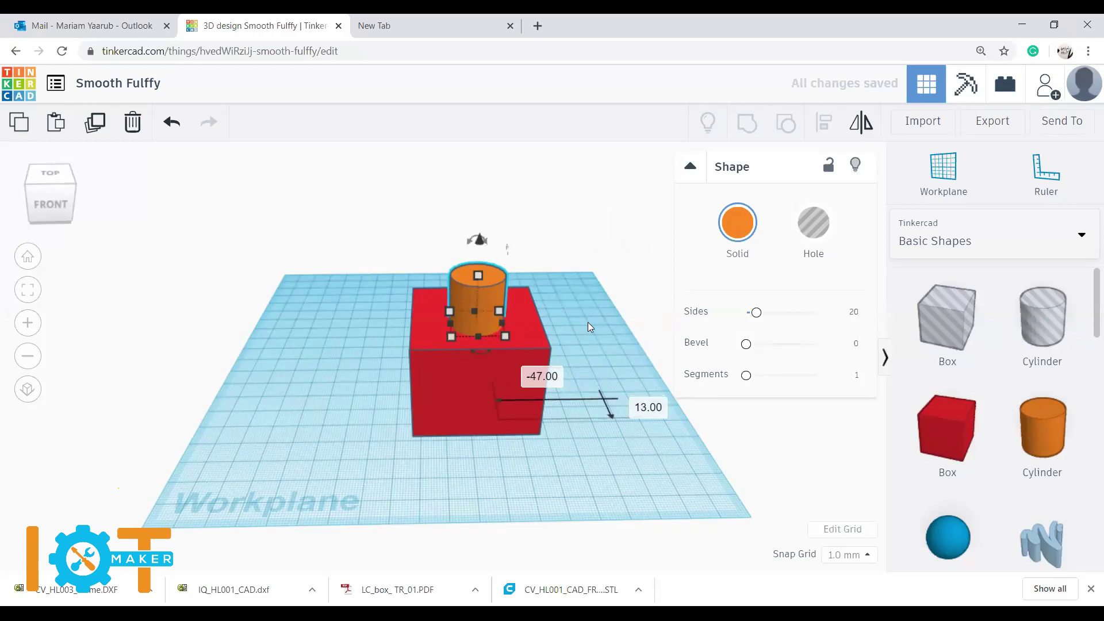
pyautogui.click(602, 337)
# Step: Align the cylinder and the red box on their centres in both horizontal directions
pyautogui.moveTo(601, 338); pyautogui.dragTo(544, 410, button='right')
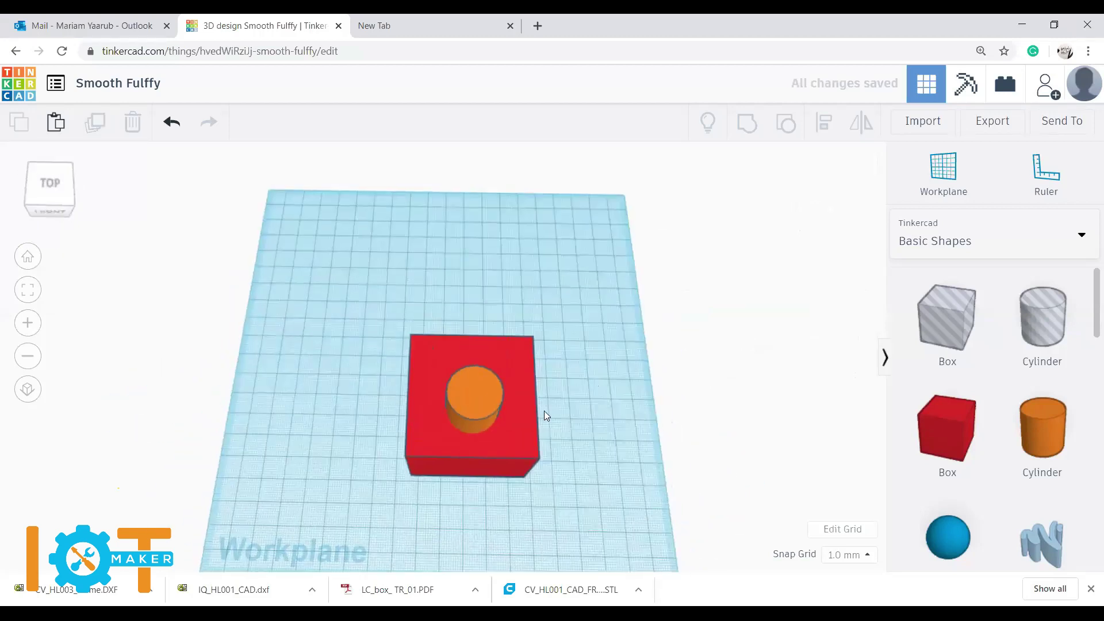
pyautogui.click(479, 395)
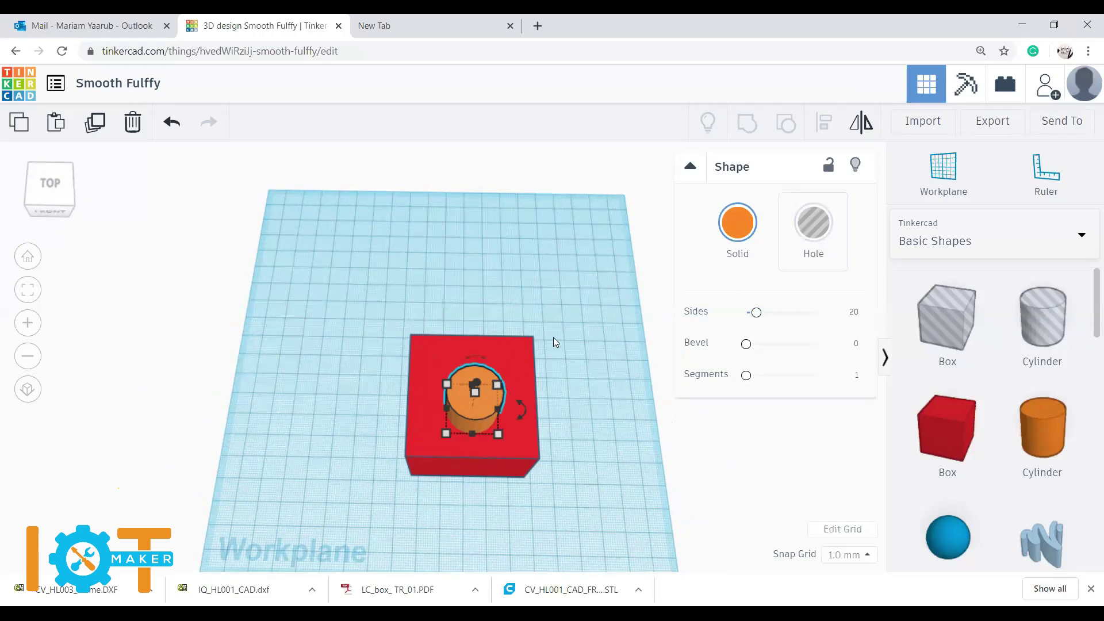
pyautogui.click(599, 382)
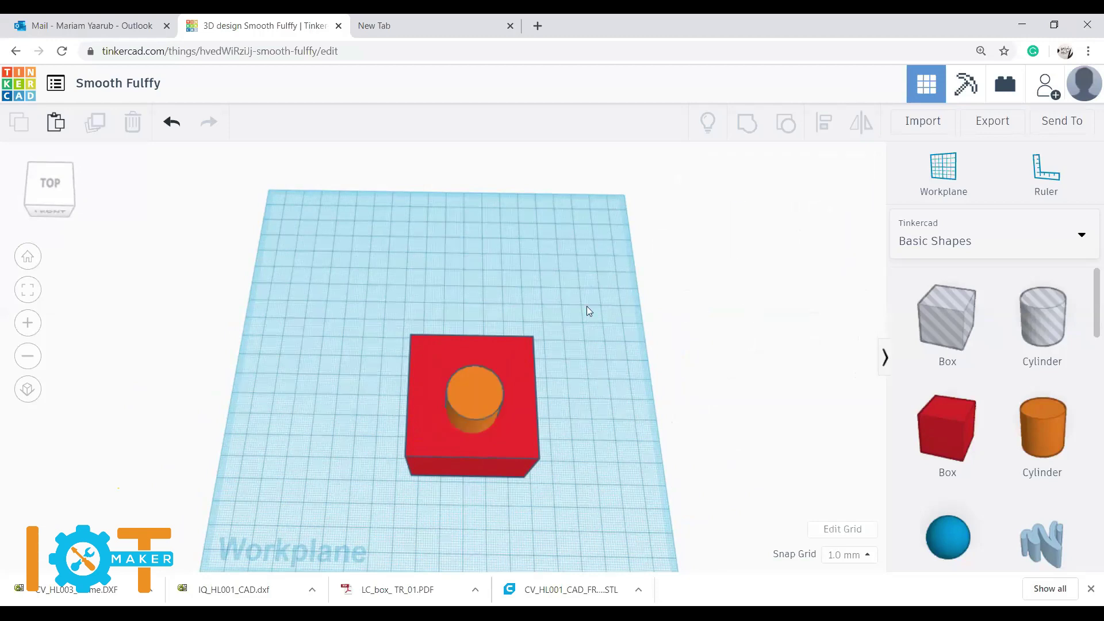
pyautogui.moveTo(586, 295); pyautogui.dragTo(411, 482)
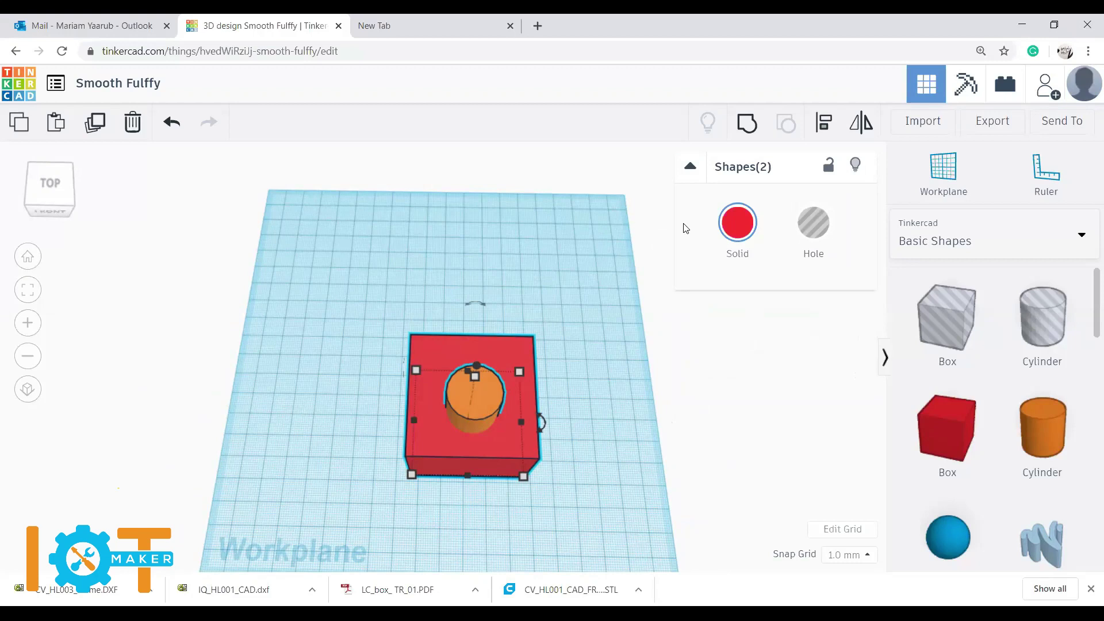
pyautogui.click(824, 123)
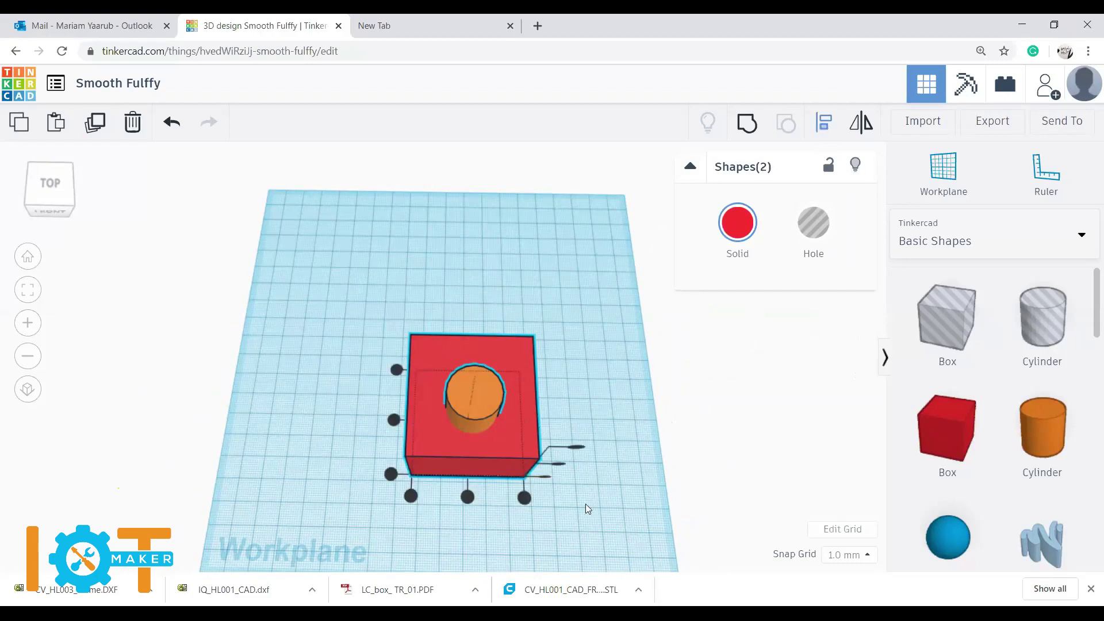
pyautogui.click(468, 499)
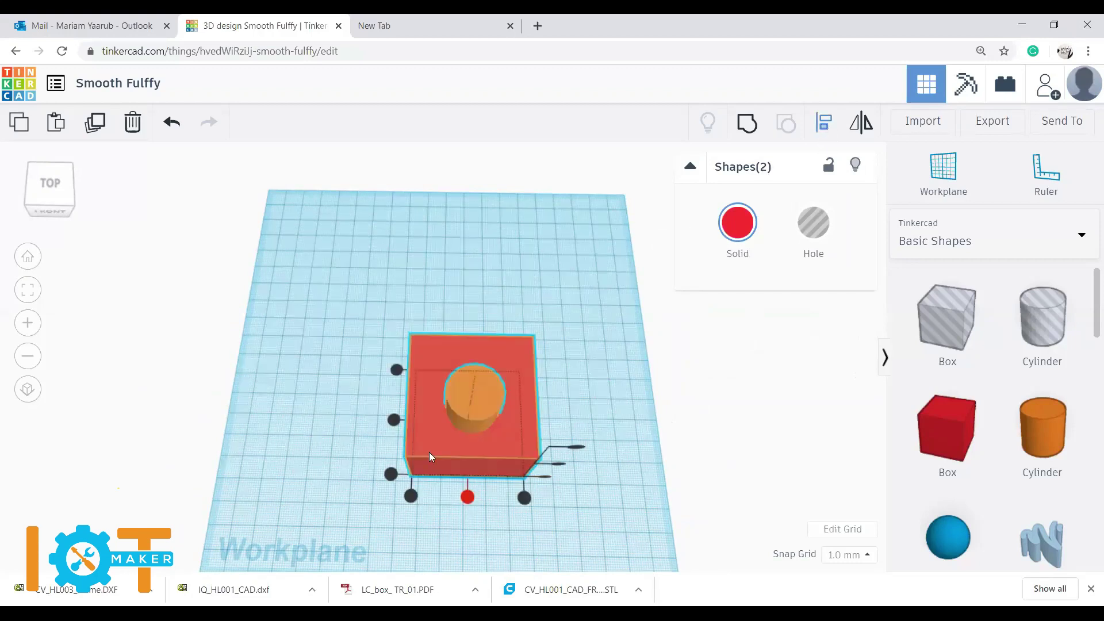
pyautogui.click(393, 423)
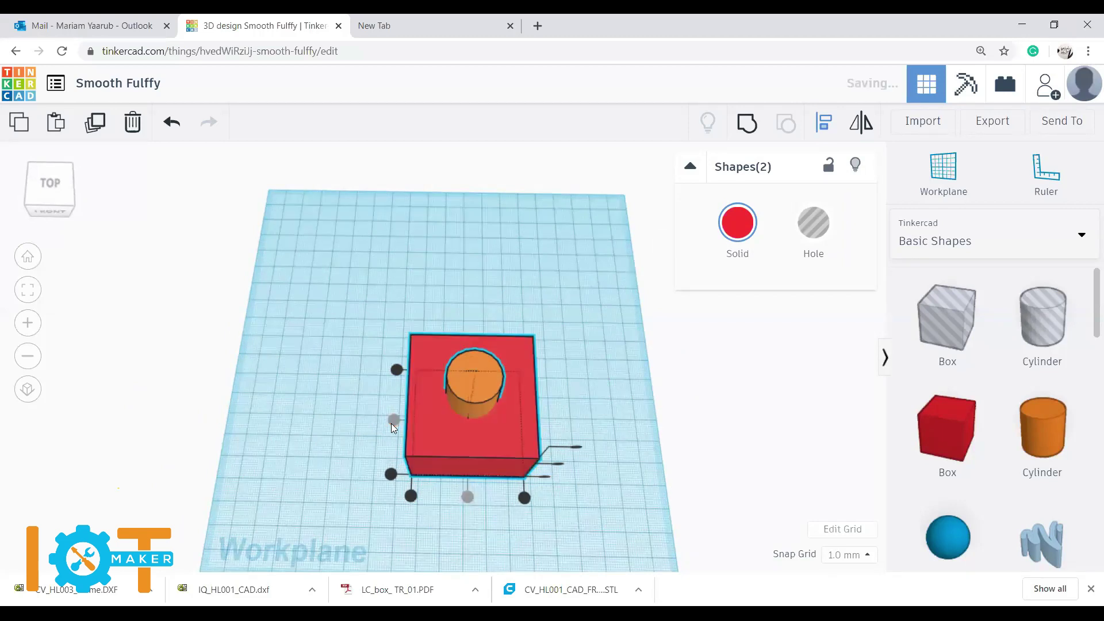
pyautogui.click(555, 554)
# Step: Group the red box and the cylinder into one shape and check it from an angle
pyautogui.moveTo(574, 439)
pyautogui.mouseDown(button='right')
pyautogui.moveTo(567, 397)
pyautogui.moveTo(417, 390)
pyautogui.moveTo(578, 427)
pyautogui.mouseUp(button='right')
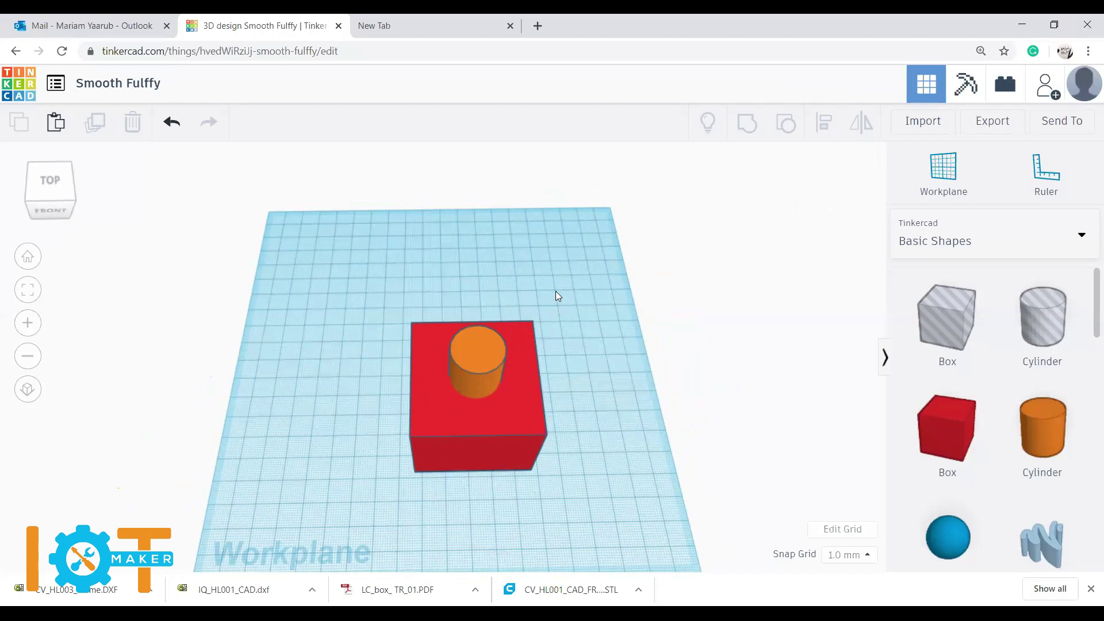
pyautogui.moveTo(558, 288); pyautogui.dragTo(375, 492)
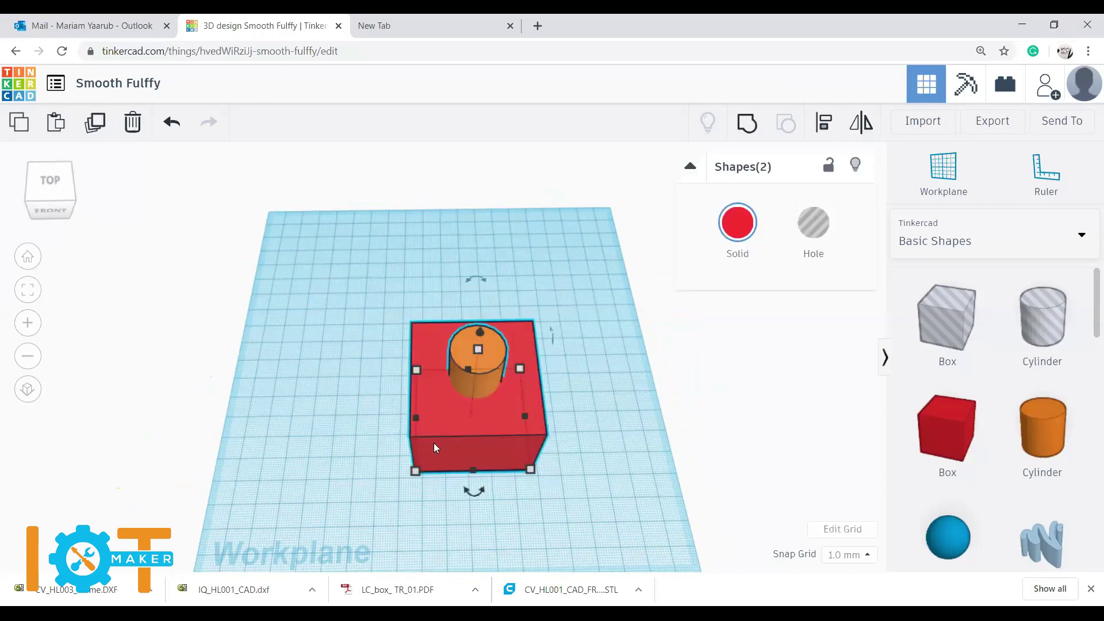
pyautogui.click(742, 130)
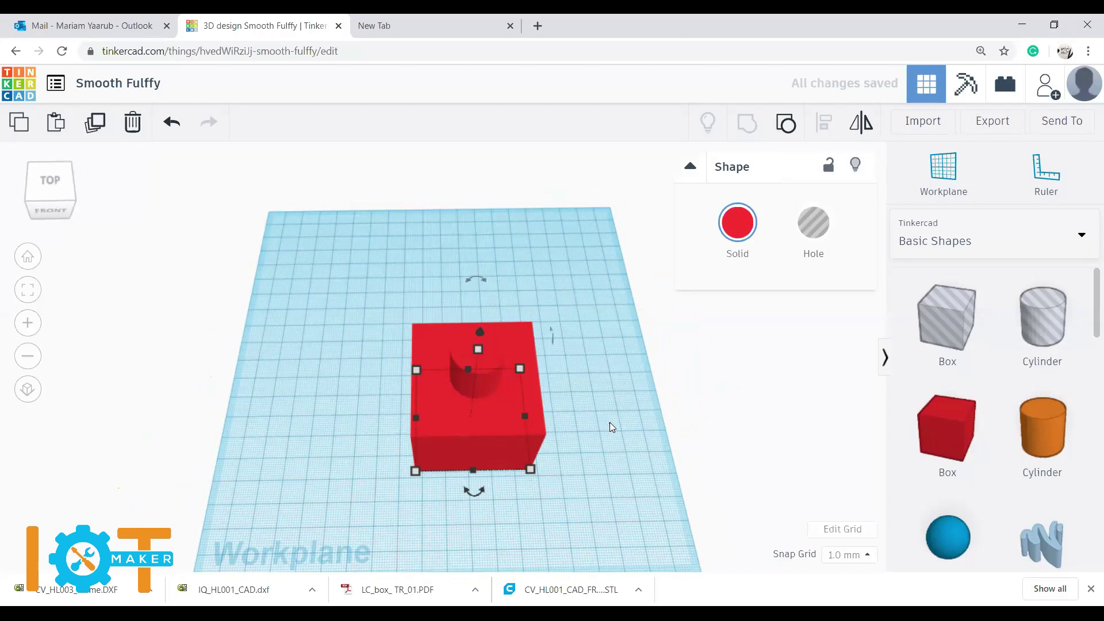
pyautogui.click(620, 509)
pyautogui.moveTo(579, 433); pyautogui.dragTo(498, 362, button='right')
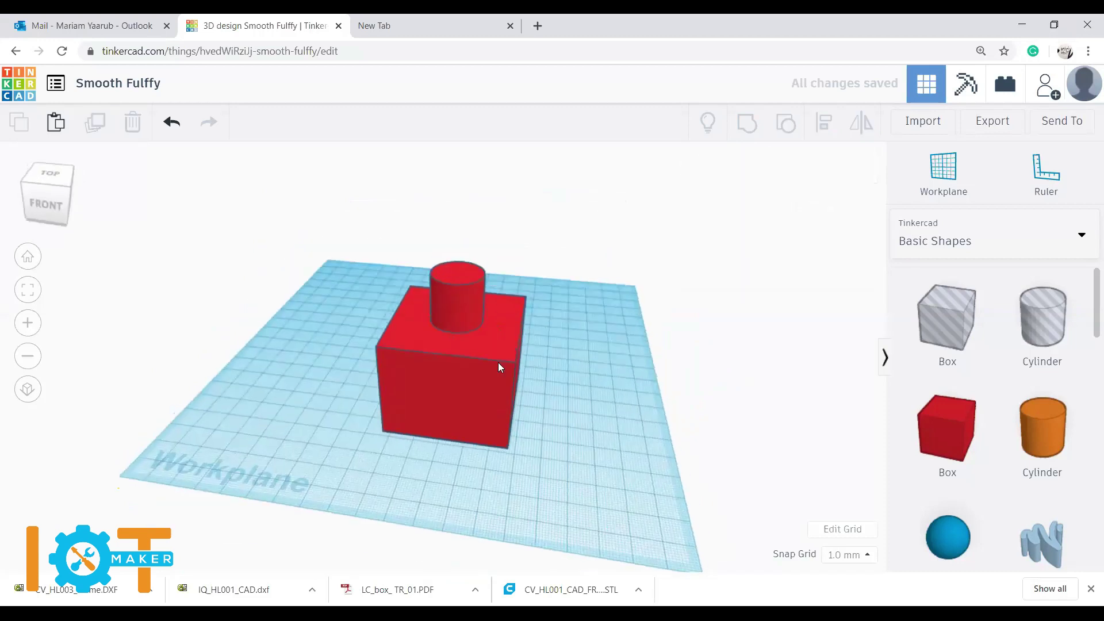
# Step: Recolour the grouped shape with the dark orange preset, and try undoing and redoing the latest changes
pyautogui.click(429, 340)
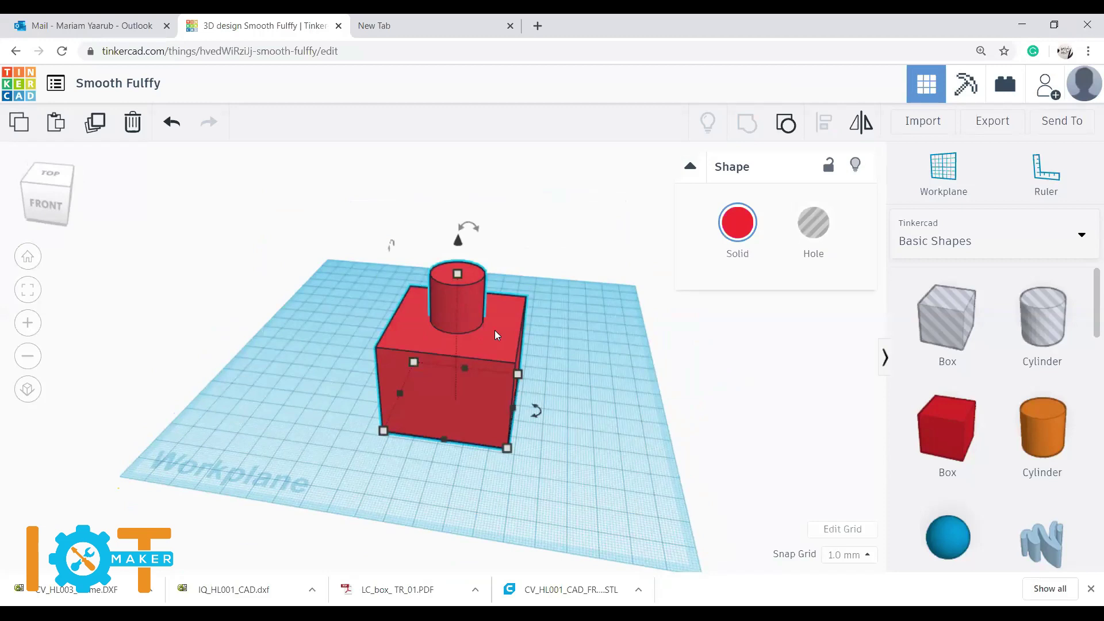
pyautogui.click(726, 224)
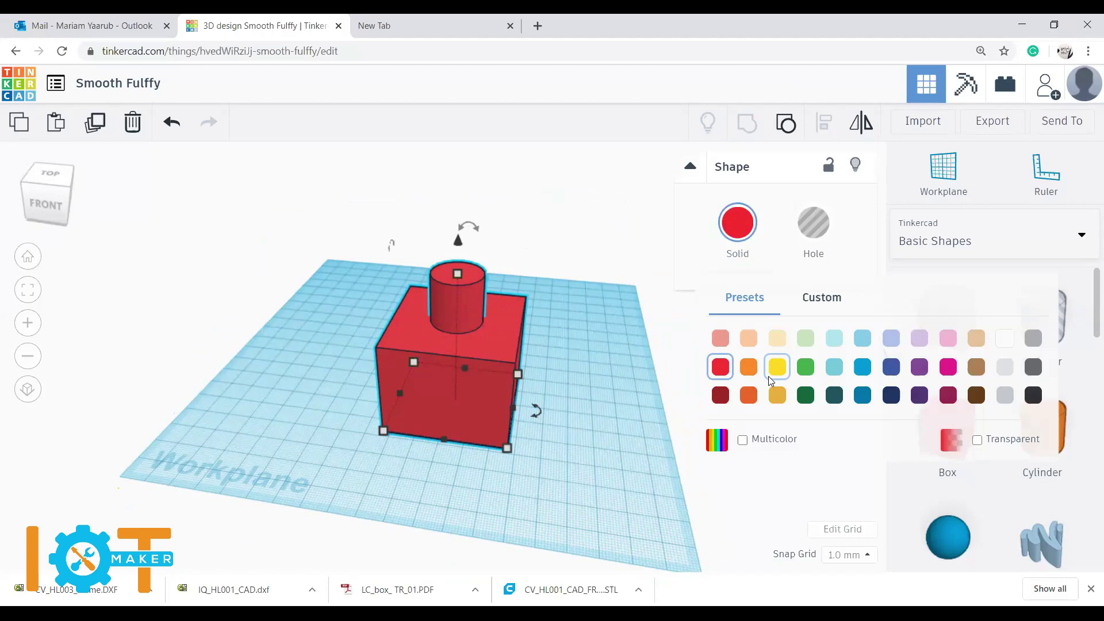
pyautogui.click(748, 399)
pyautogui.click(619, 332)
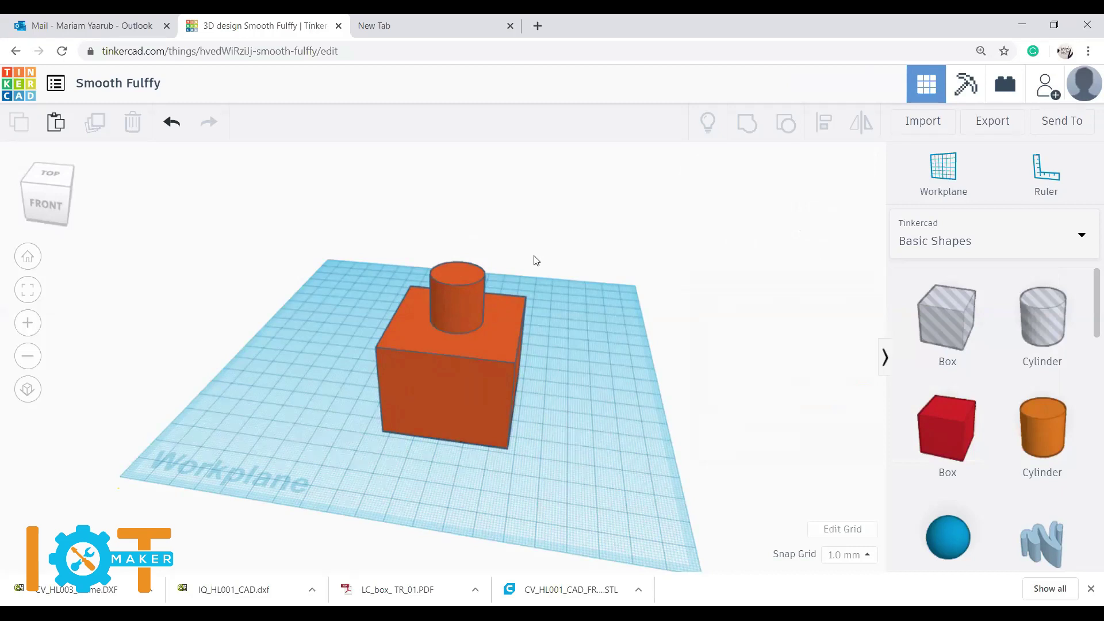
pyautogui.hotkey('ctrl', 'z')
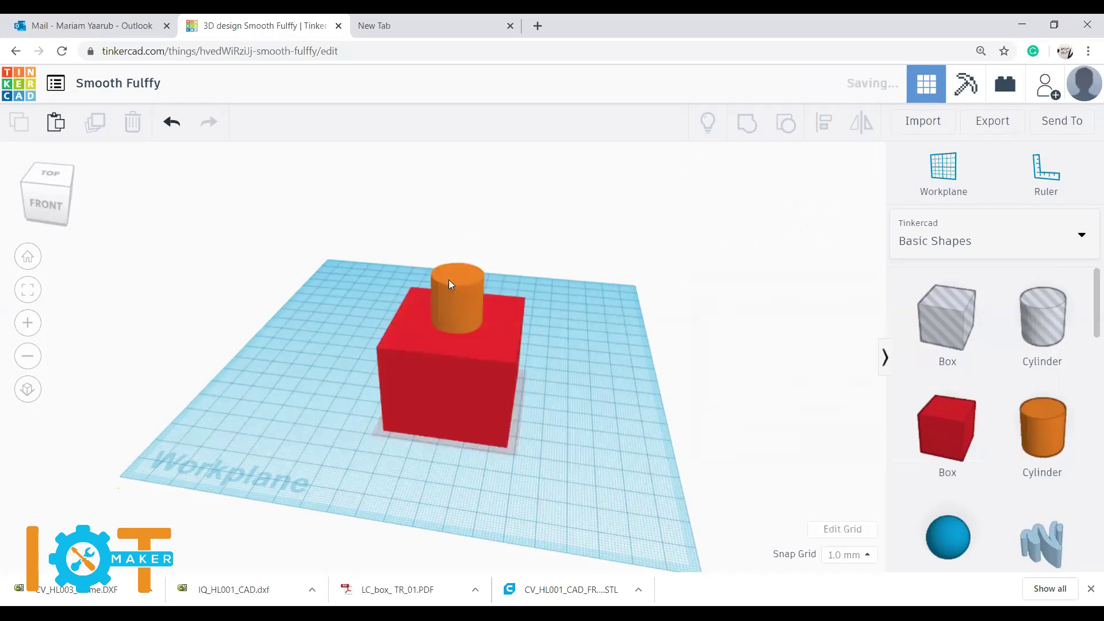
pyautogui.hotkey('ctrl', 'y')
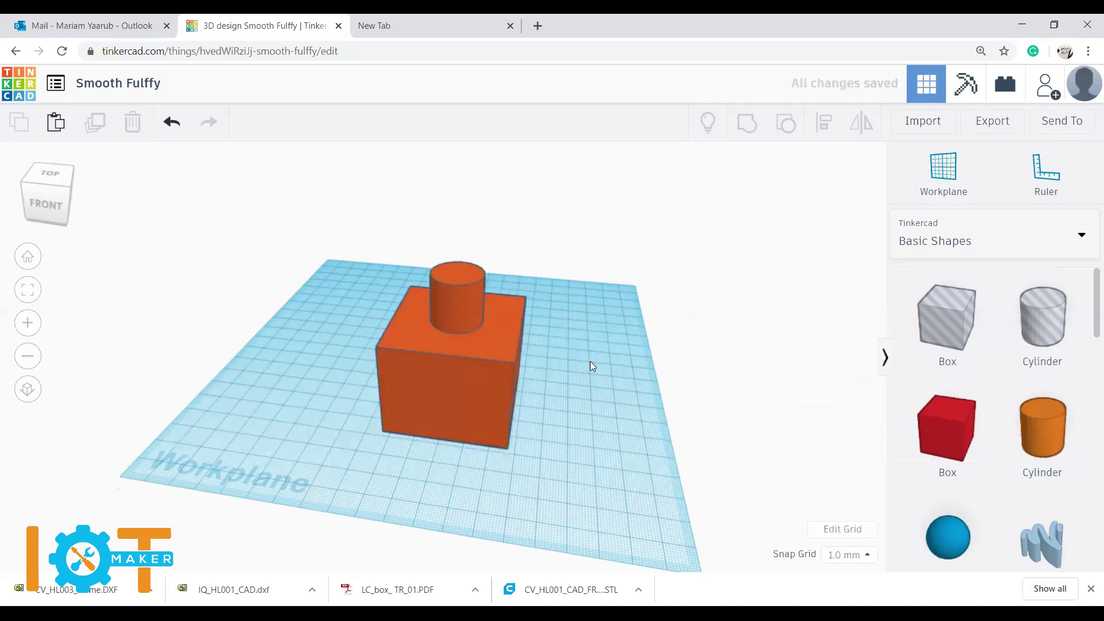
# Step: Enlarge the grouped shape's base to about 54 by 51 mm and shift the whole group slightly back on the workplane
pyautogui.click(456, 321)
pyautogui.moveTo(507, 455)
pyautogui.mouseDown()
pyautogui.moveTo(528, 463)
pyautogui.moveTo(516, 458)
pyautogui.mouseUp()
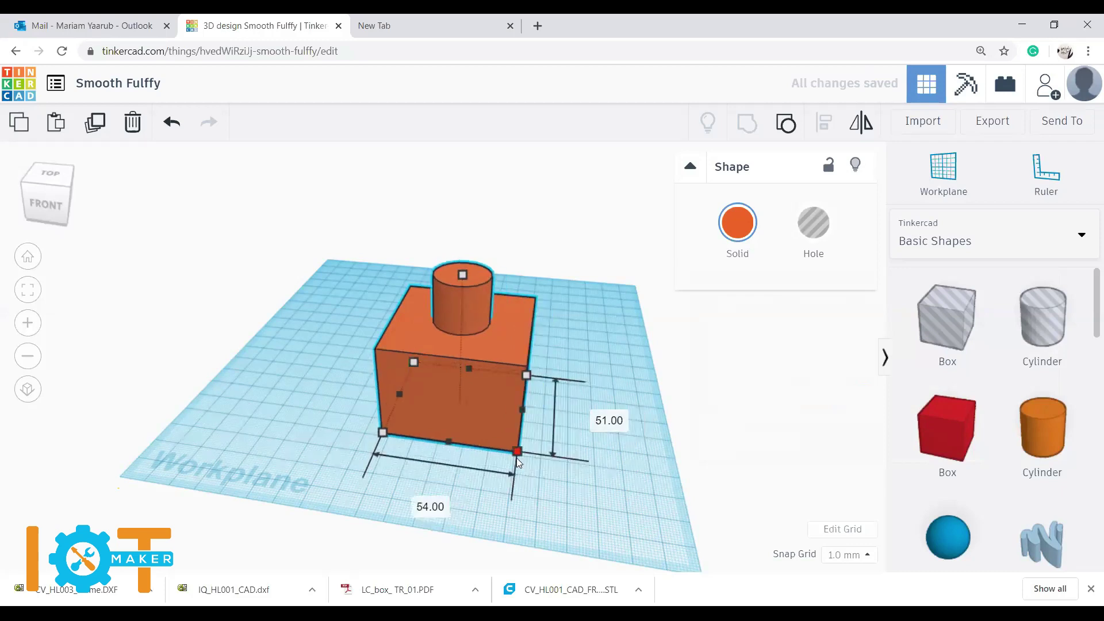
pyautogui.click(574, 362)
pyautogui.click(463, 319)
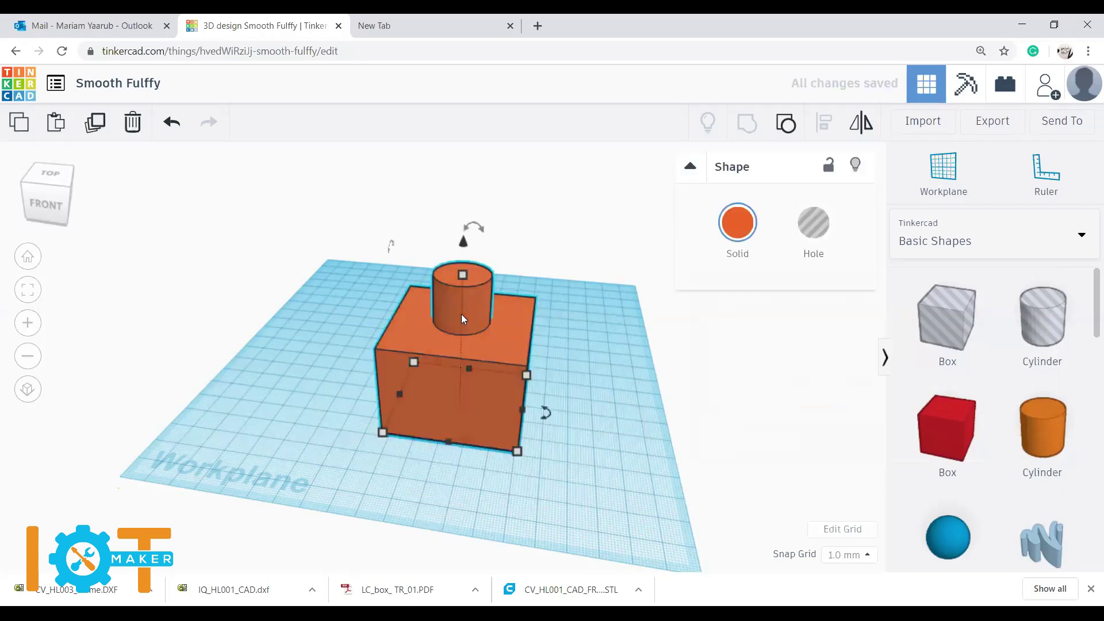
pyautogui.moveTo(461, 314)
pyautogui.mouseDown()
pyautogui.moveTo(510, 330)
pyautogui.moveTo(454, 307)
pyautogui.moveTo(457, 319)
pyautogui.moveTo(553, 296)
pyautogui.moveTo(463, 308)
pyautogui.mouseUp()
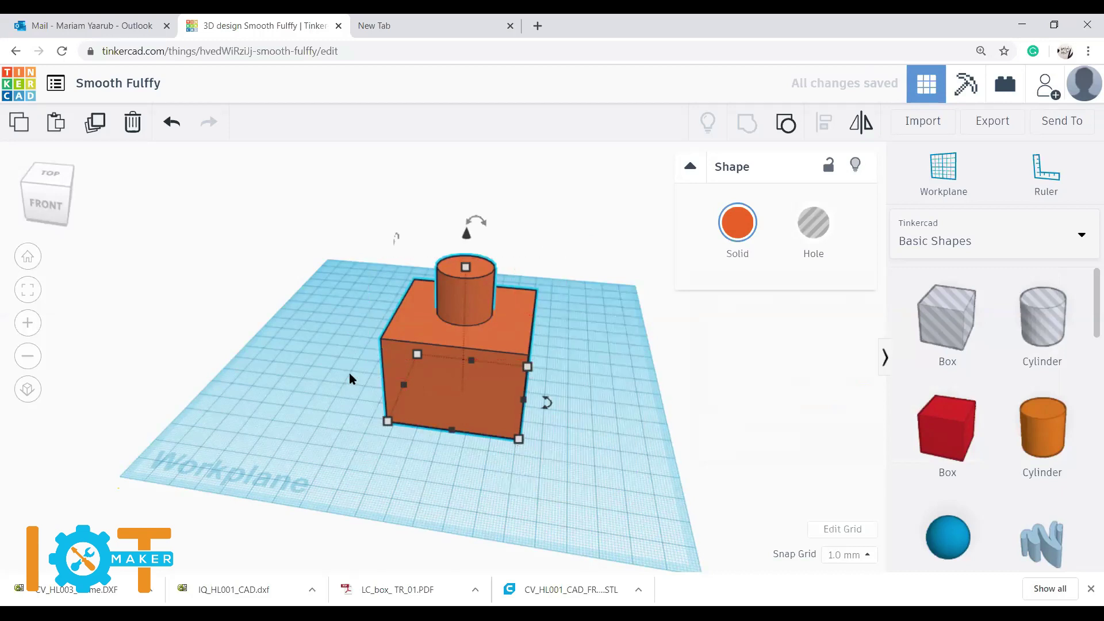
# Step: Ungroup the shape and select the cylinder and the box individually
pyautogui.click(788, 126)
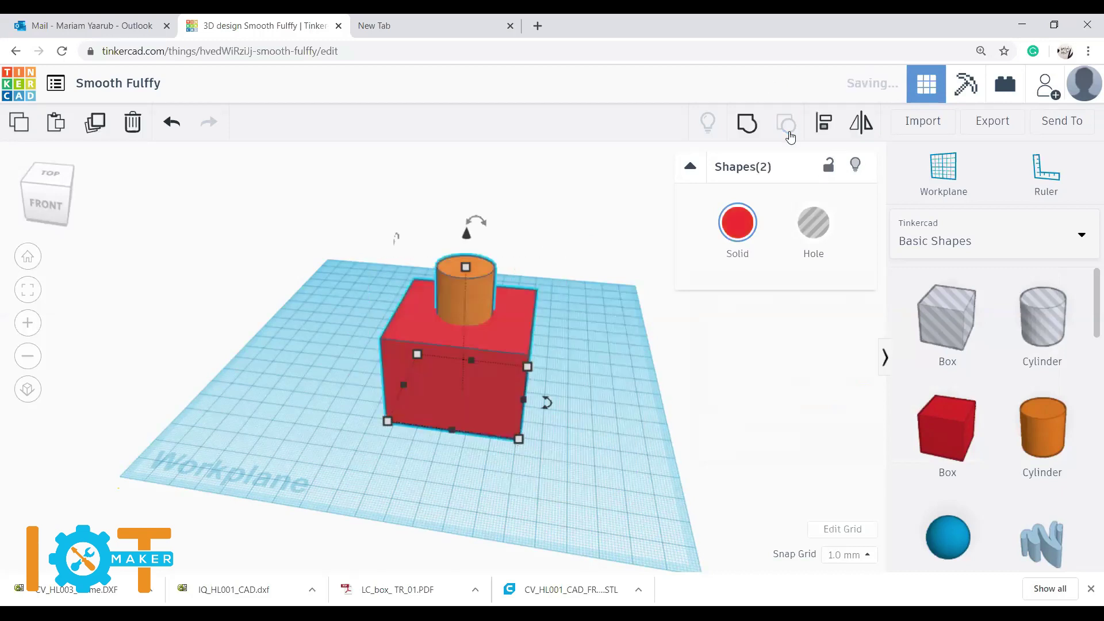
pyautogui.click(572, 288)
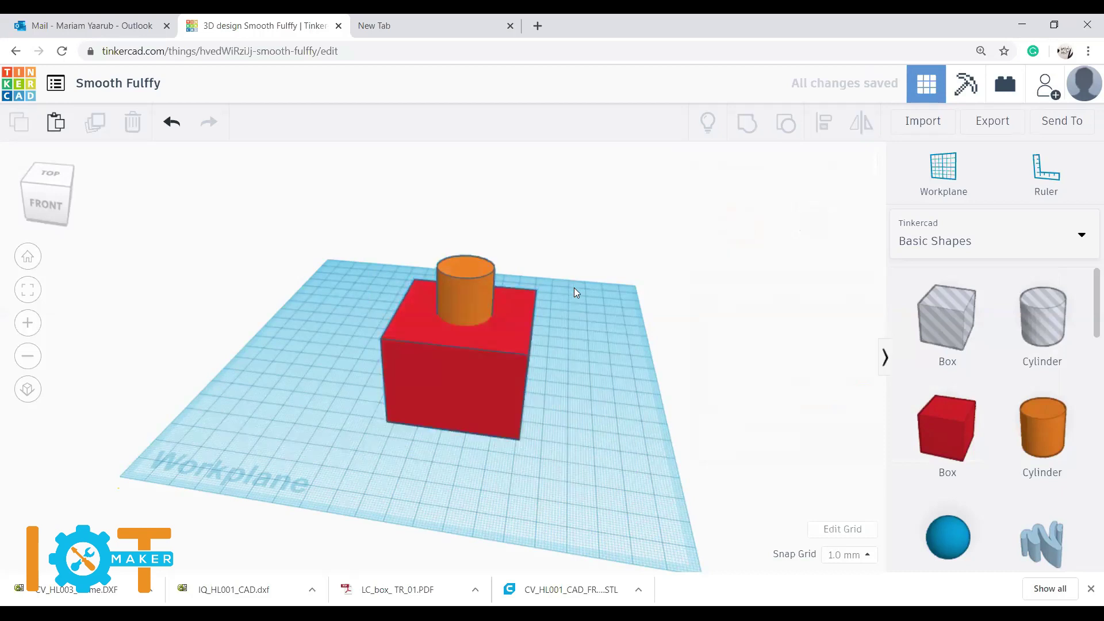
pyautogui.click(466, 287)
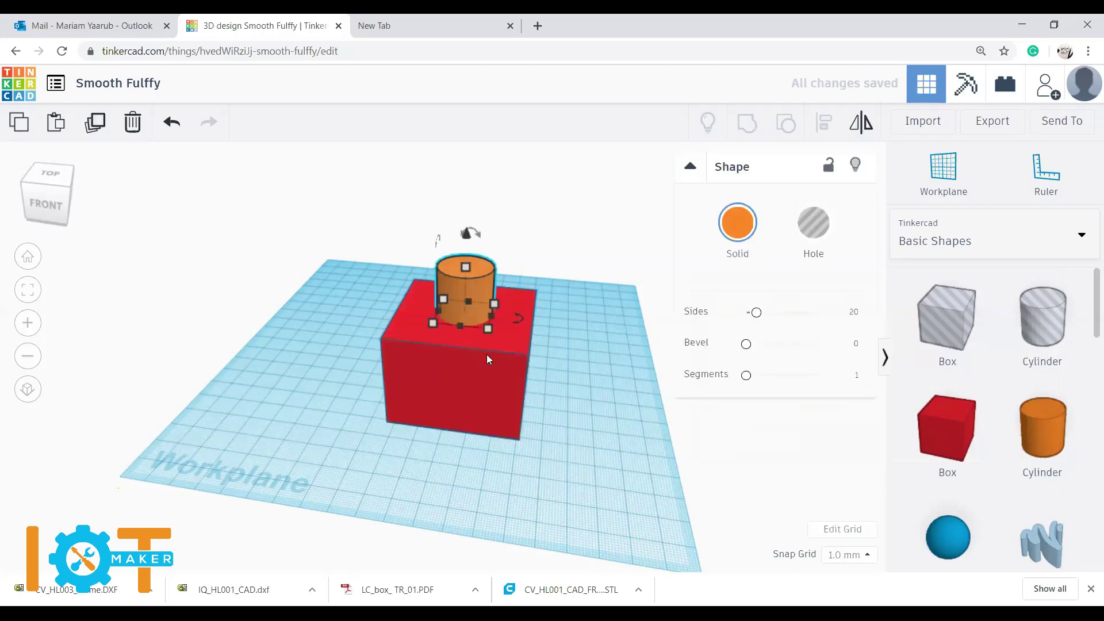
pyautogui.click(480, 371)
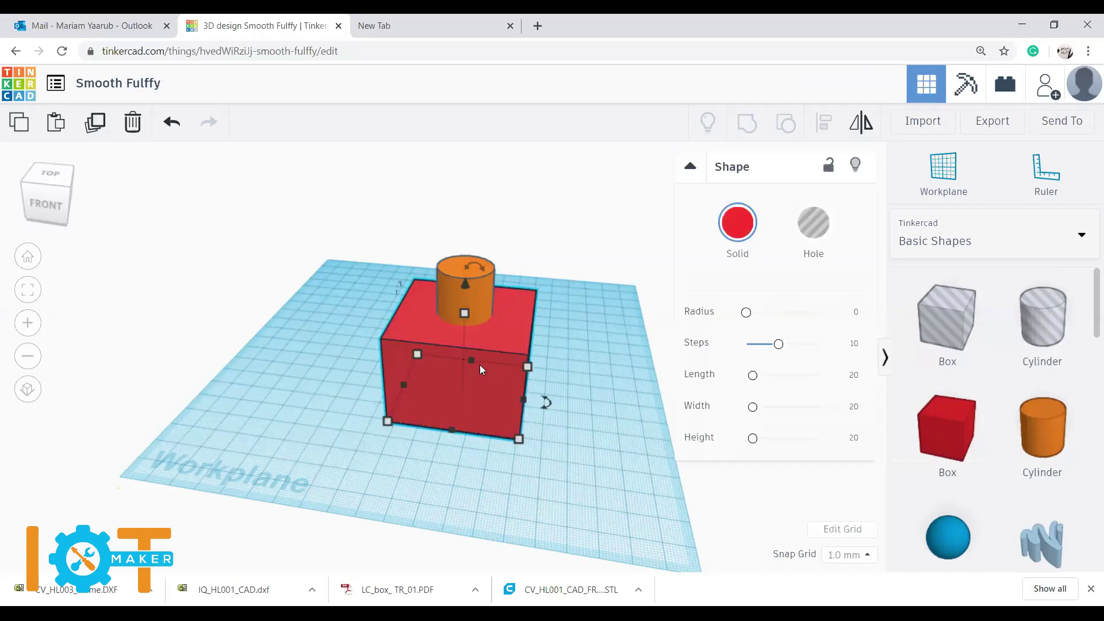
# Step: Set both base dimensions of the orange cylinder to 30 mm
pyautogui.click(474, 290)
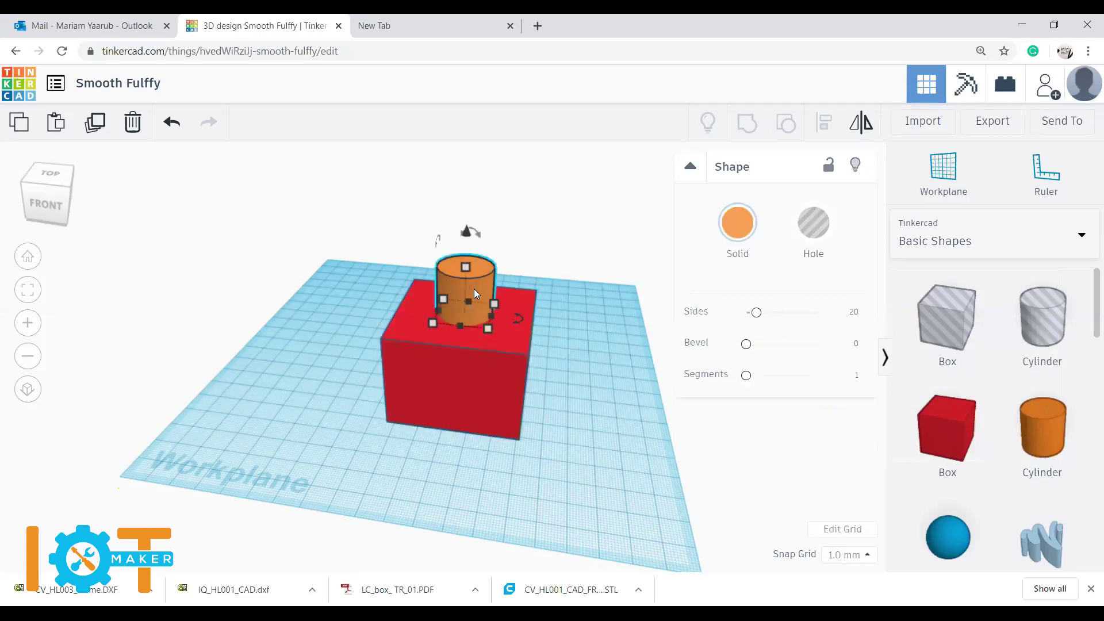
pyautogui.click(486, 329)
pyautogui.click(441, 386)
pyautogui.write('30')
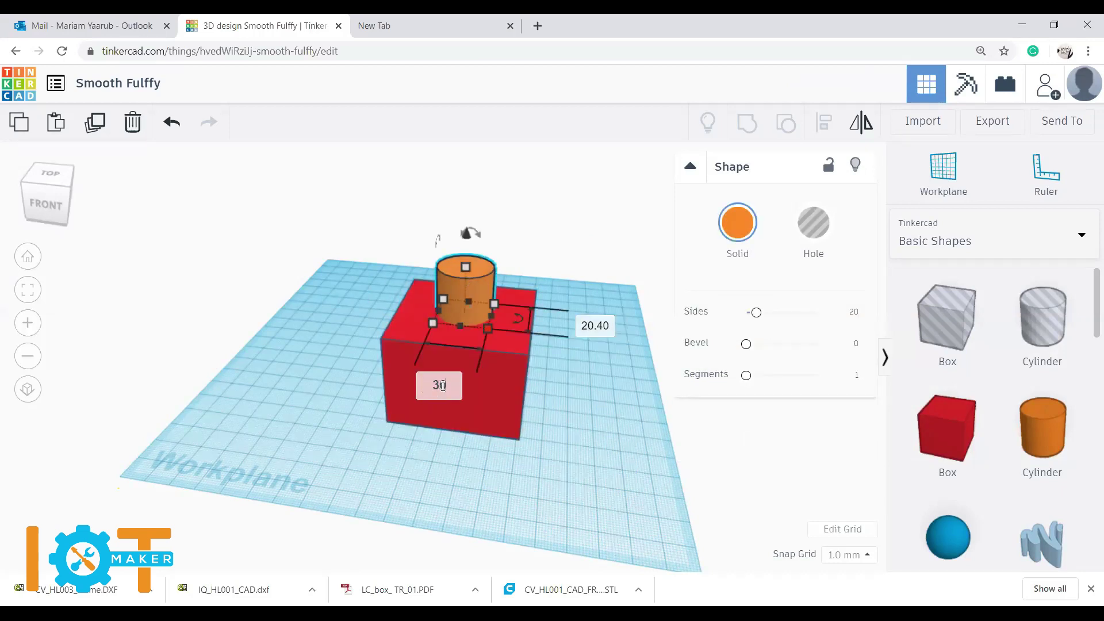
pyautogui.click(596, 327)
pyautogui.write('30')
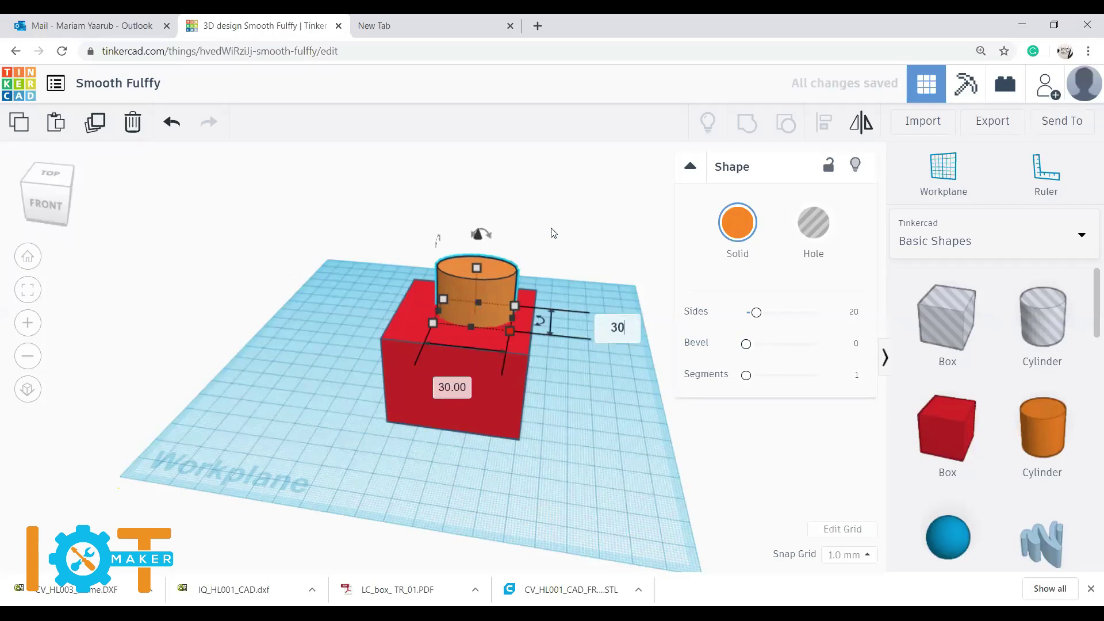
pyautogui.press('Return')
pyautogui.click(626, 280)
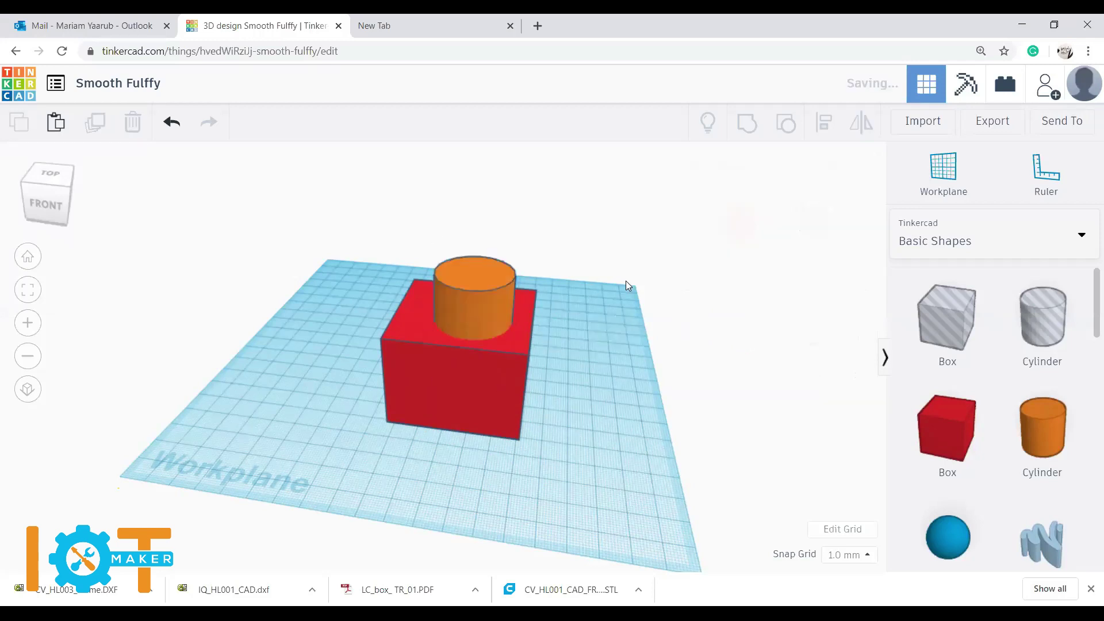
# Step: Select the cylinder and the box together and align their centres both left-to-right and front-to-back
pyautogui.click(485, 295)
pyautogui.click(578, 270)
pyautogui.moveTo(606, 393); pyautogui.dragTo(579, 315, button='right')
pyautogui.moveTo(580, 273); pyautogui.dragTo(382, 424)
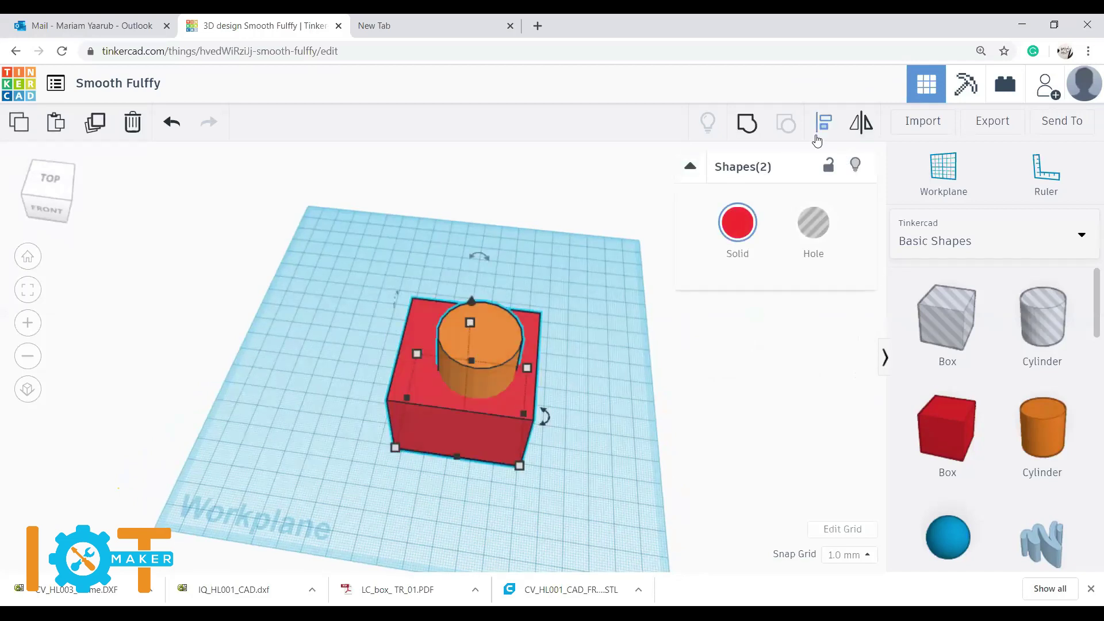
pyautogui.click(817, 140)
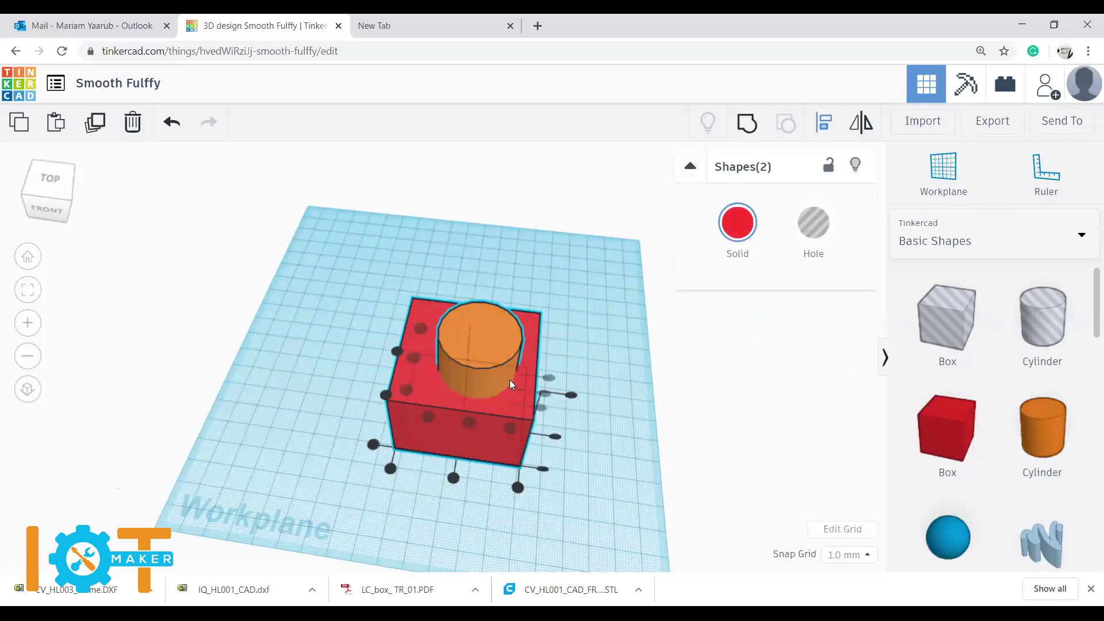
pyautogui.click(455, 479)
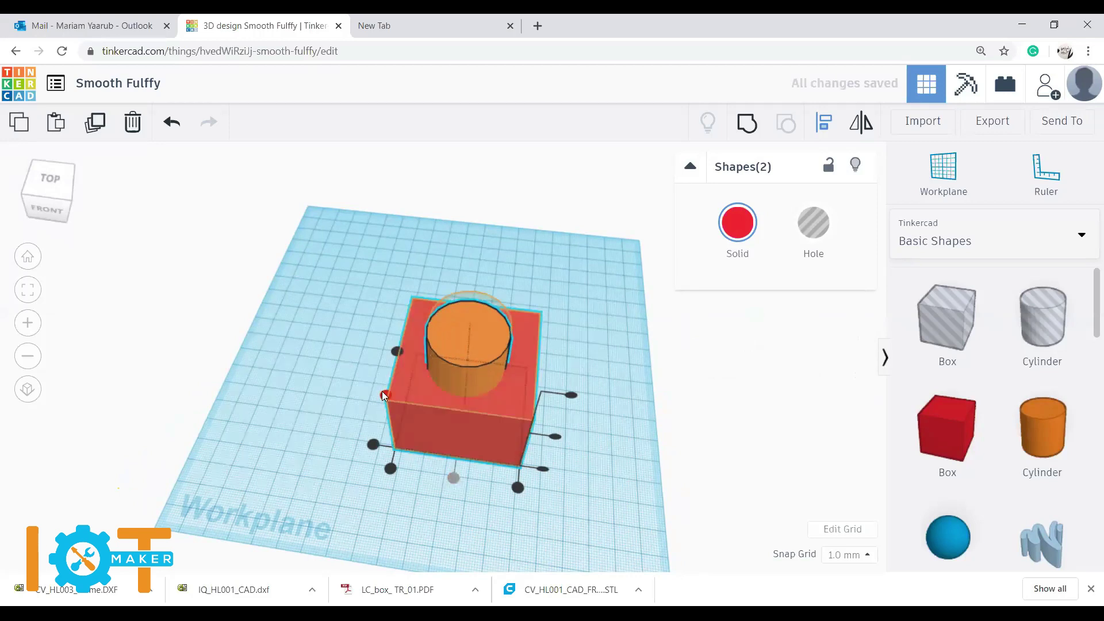
pyautogui.click(385, 396)
pyautogui.click(591, 340)
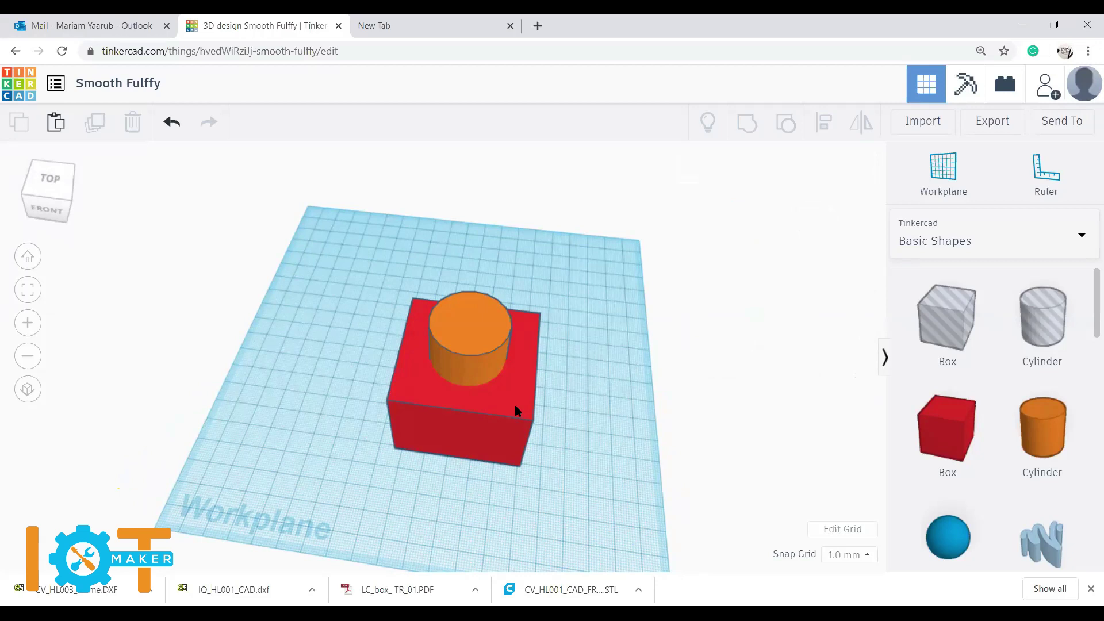
# Step: Select the orange cylinder and the red box in turn to check that they are still separate shapes
pyautogui.click(480, 354)
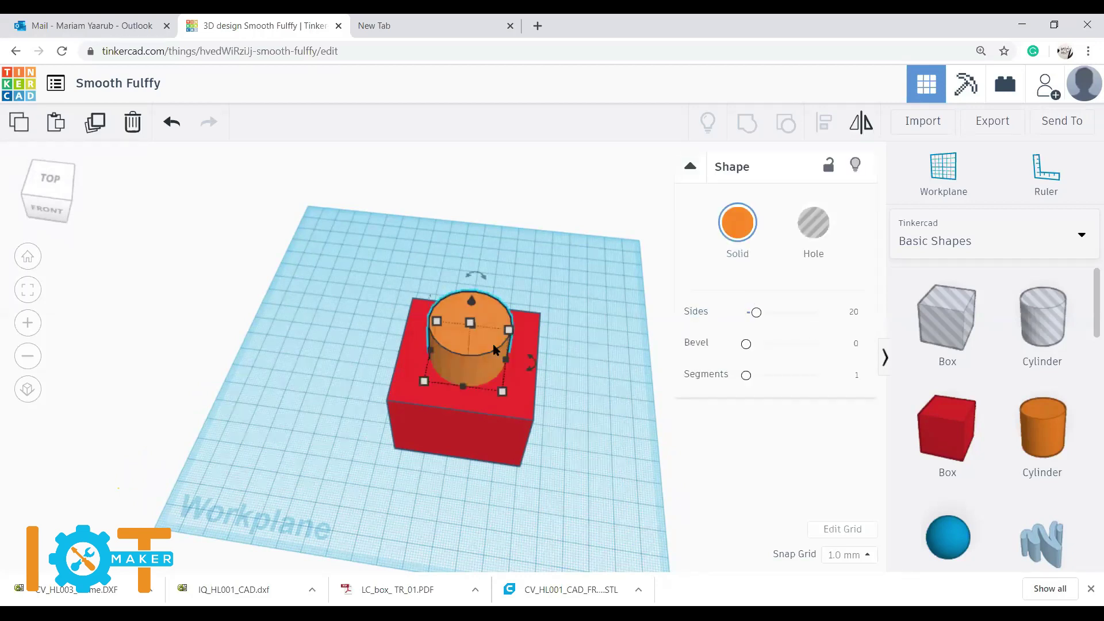
pyautogui.click(493, 431)
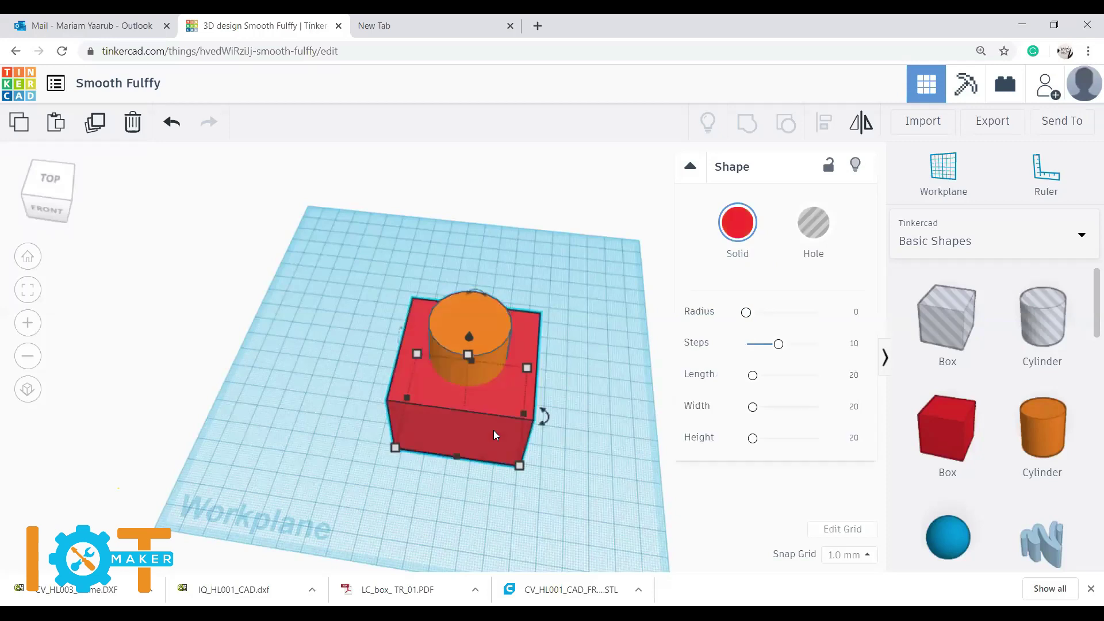
pyautogui.click(473, 328)
pyautogui.click(518, 276)
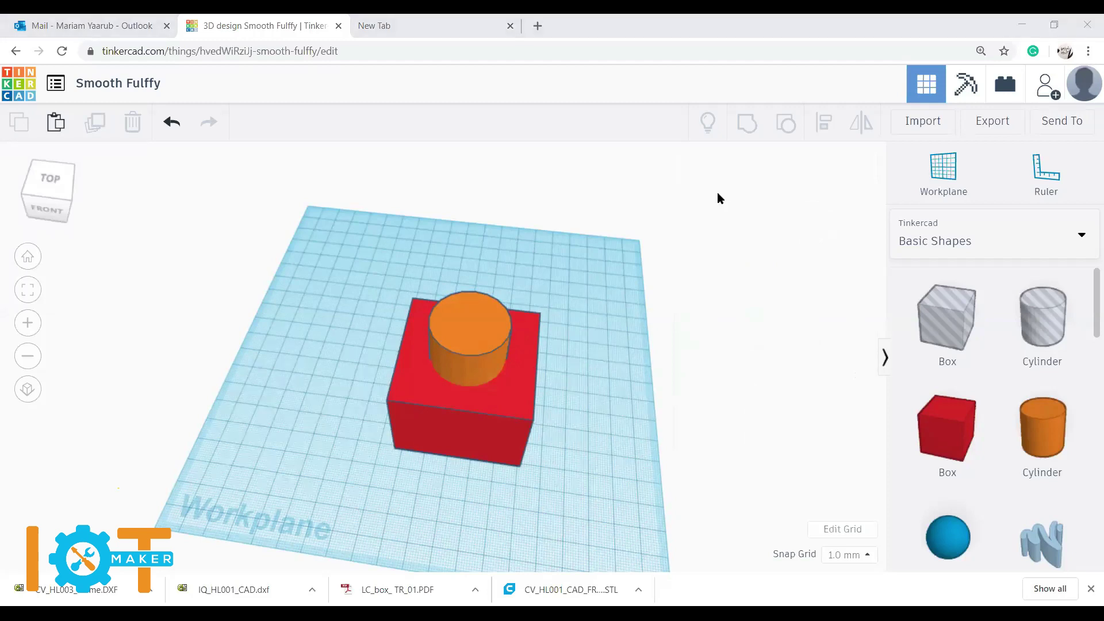
pyautogui.scroll(-2, 719, 192)
pyautogui.scroll(3, 682, 308)
# Step: Lower the orange cylinder by 3 mm so that it sits 37 mm above the workplane, sunk into the box
pyautogui.click(470, 303)
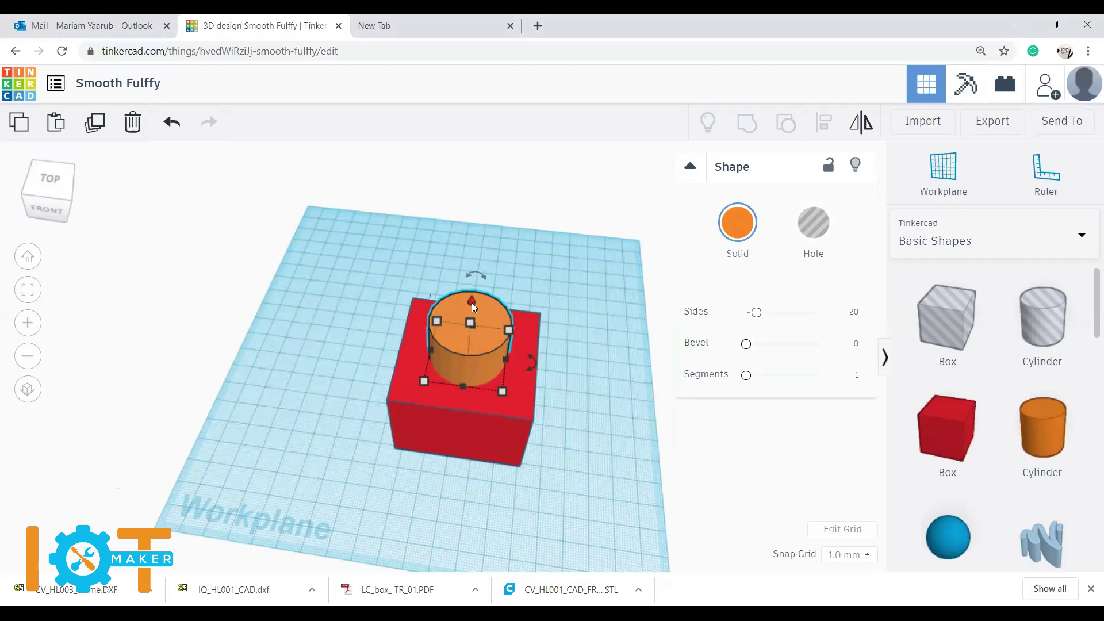
pyautogui.moveTo(472, 303)
pyautogui.mouseDown()
pyautogui.moveTo(471, 324)
pyautogui.moveTo(462, 308)
pyautogui.mouseUp()
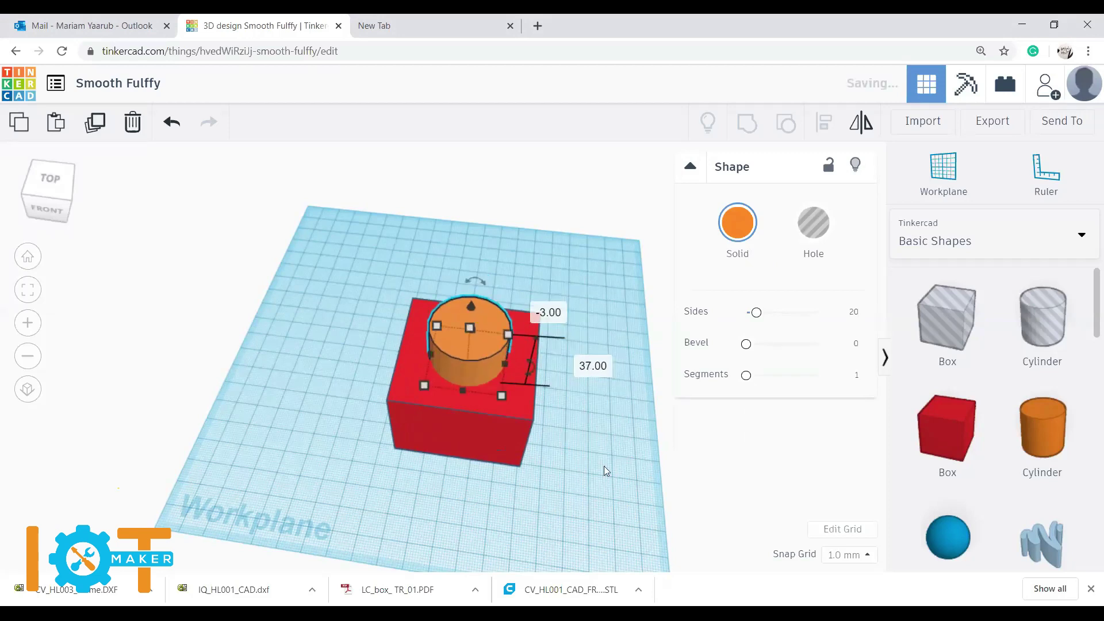
pyautogui.moveTo(607, 455); pyautogui.dragTo(643, 458, button='right')
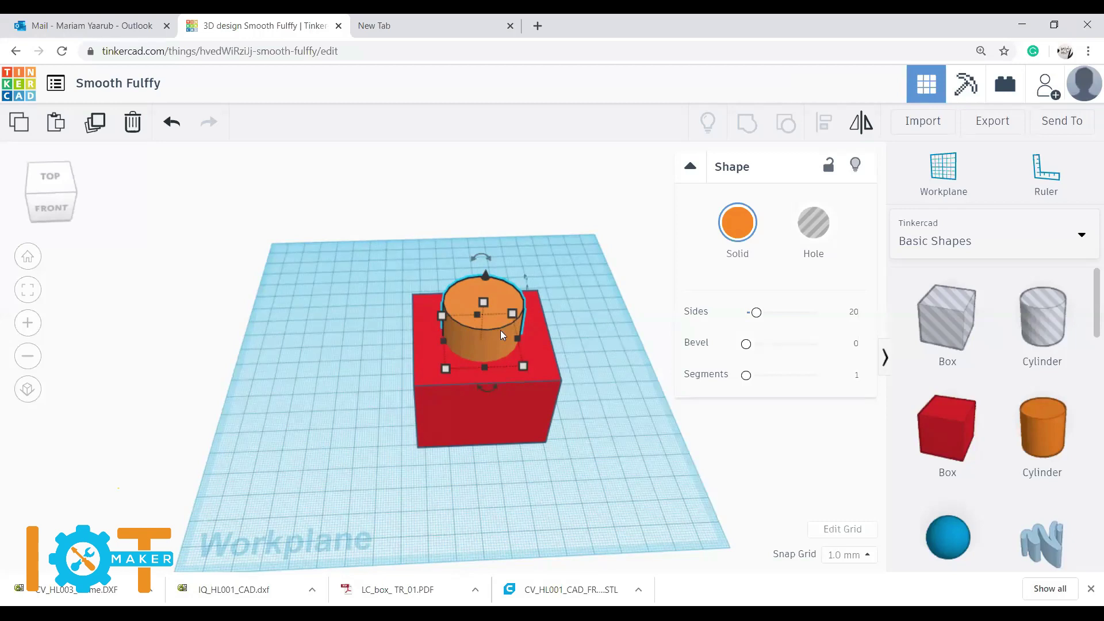
pyautogui.click(567, 314)
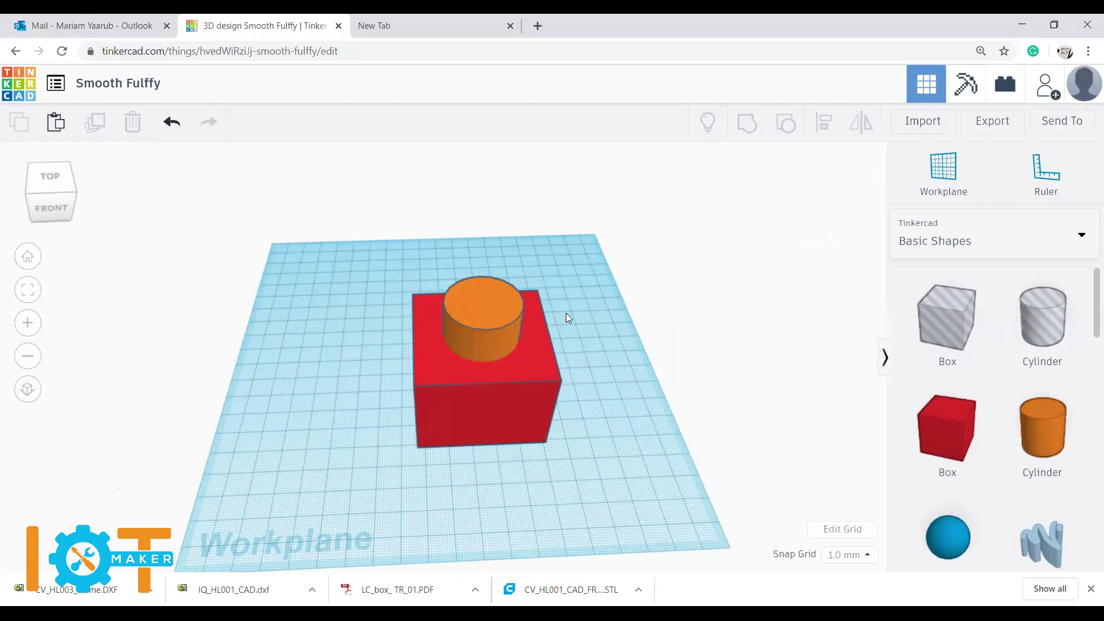
pyautogui.click(495, 285)
pyautogui.moveTo(484, 281)
pyautogui.mouseDown()
pyautogui.moveTo(506, 205)
pyautogui.moveTo(453, 297)
pyautogui.moveTo(471, 270)
pyautogui.moveTo(466, 280)
pyautogui.mouseUp()
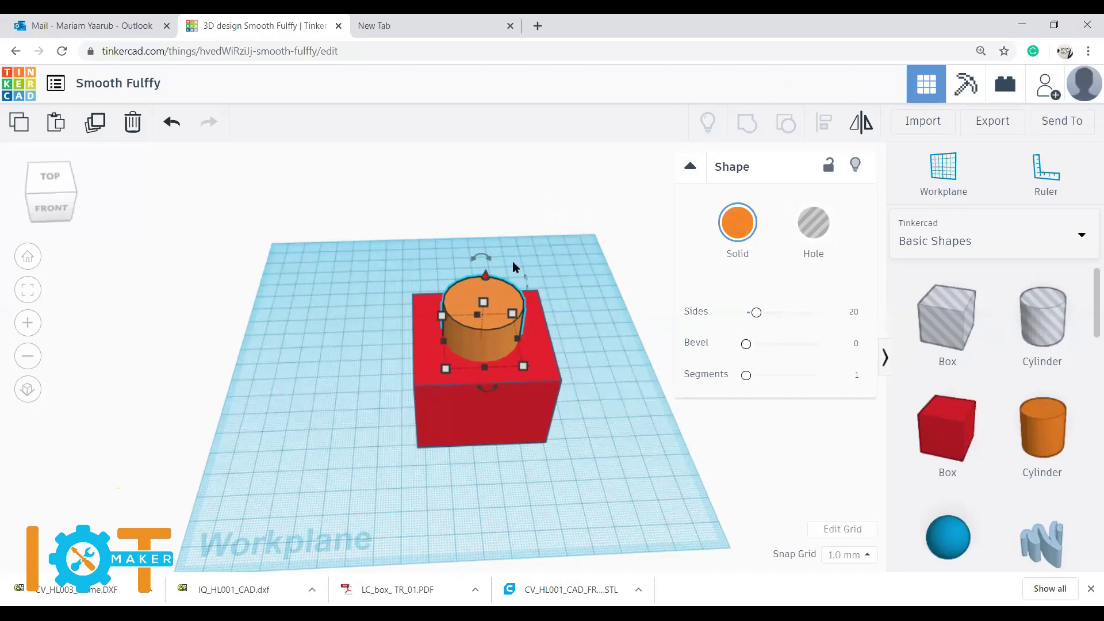
pyautogui.moveTo(558, 299); pyautogui.dragTo(546, 274, button='right')
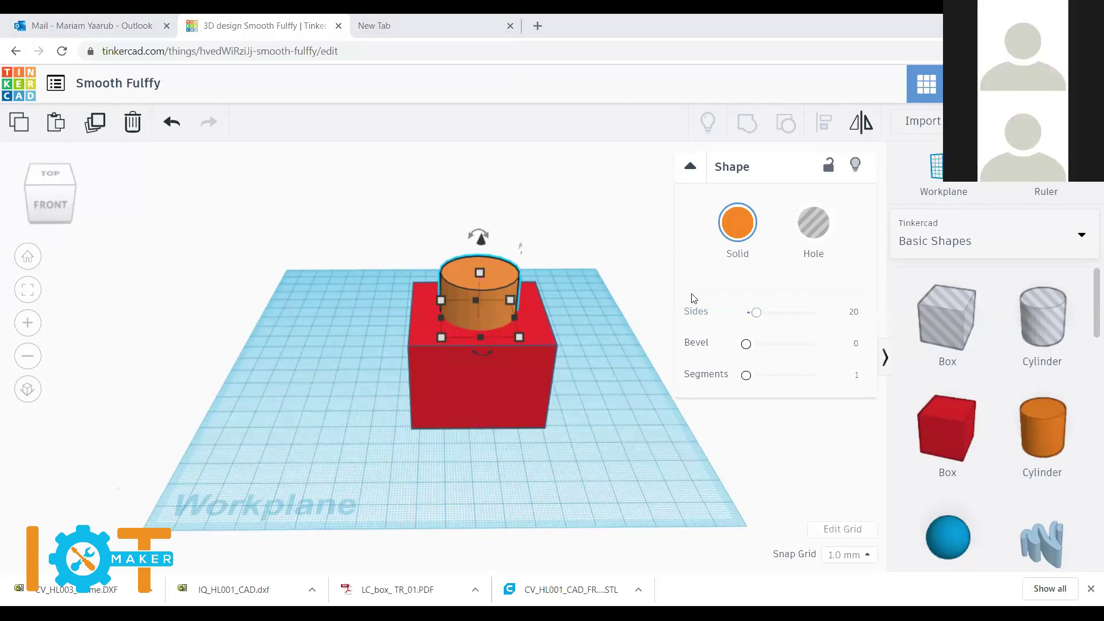
pyautogui.click(609, 273)
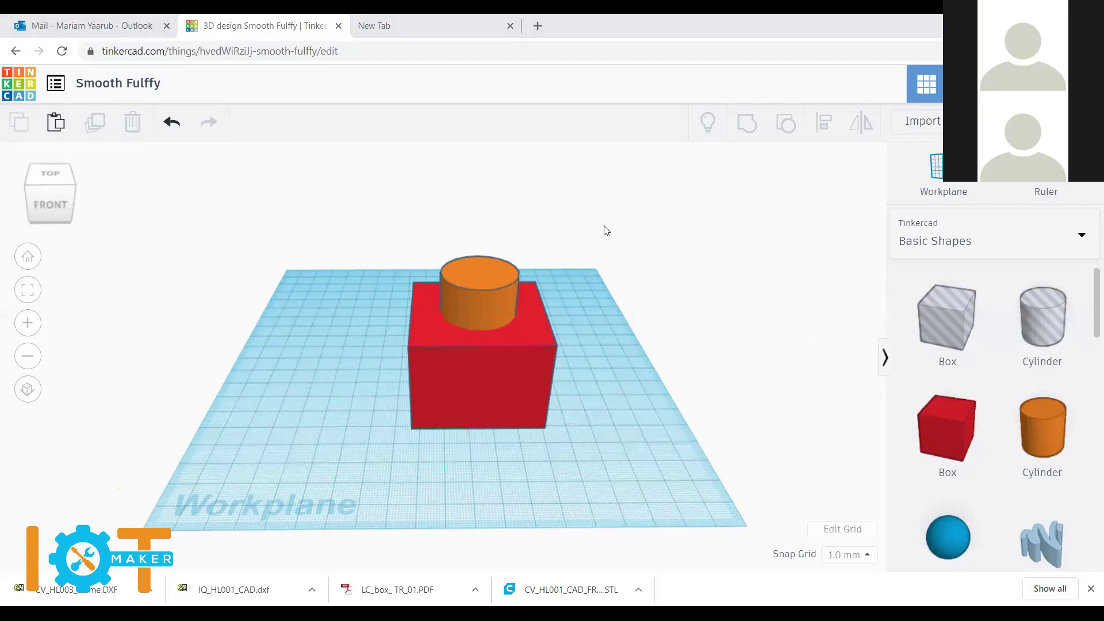
# Step: Select both shapes with a selection area and one by one, and display their alignment handles without changing the alignment
pyautogui.moveTo(587, 215); pyautogui.dragTo(334, 416)
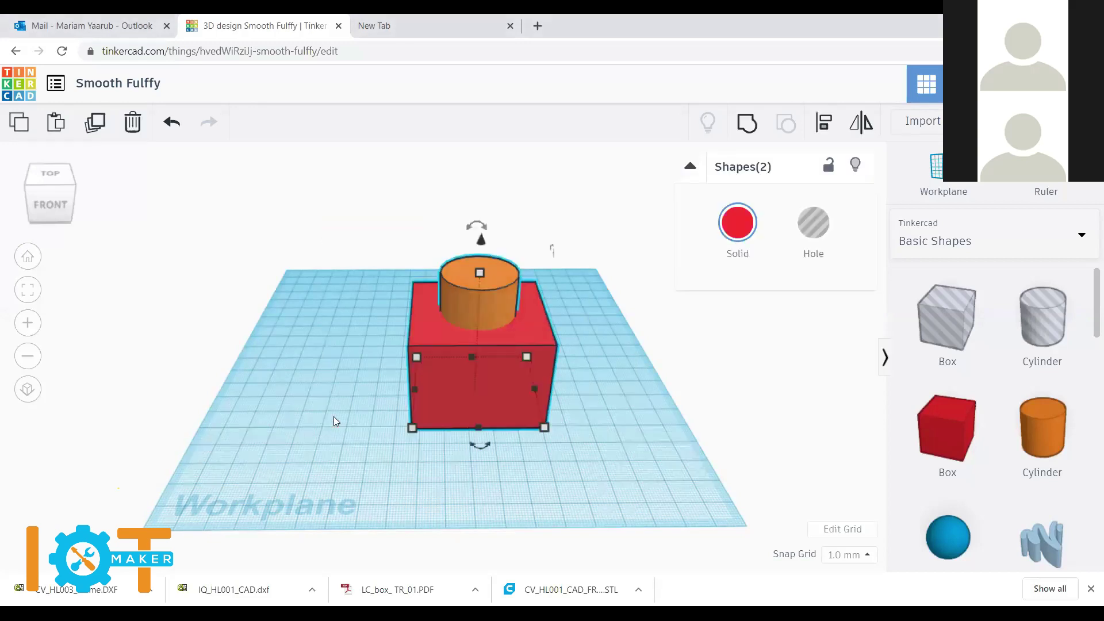
pyautogui.moveTo(594, 396); pyautogui.dragTo(605, 384, button='right')
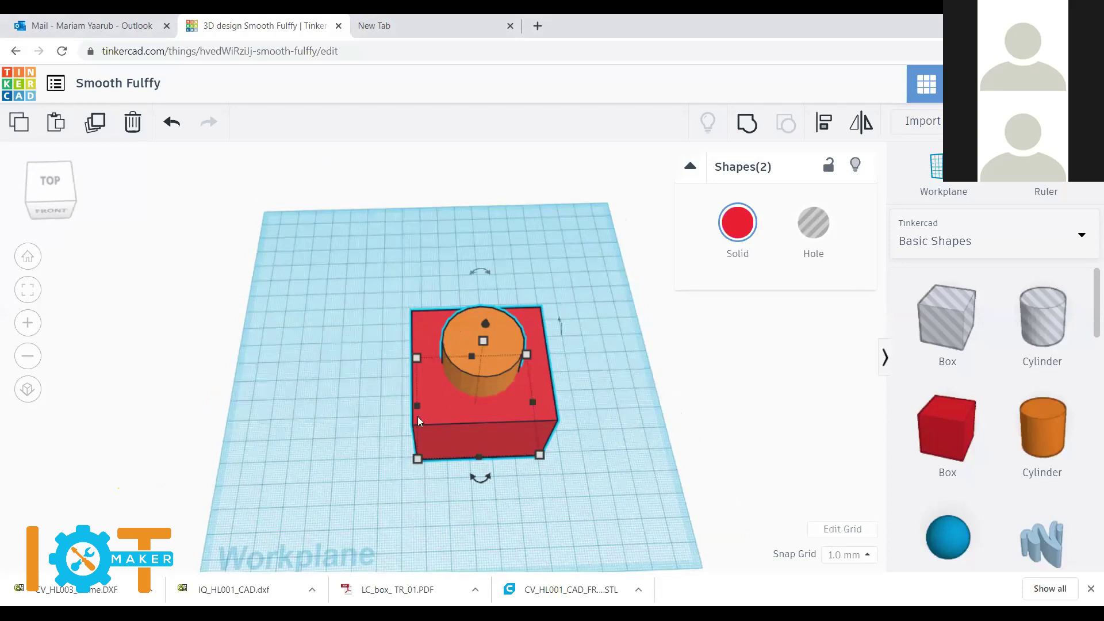
pyautogui.click(652, 400)
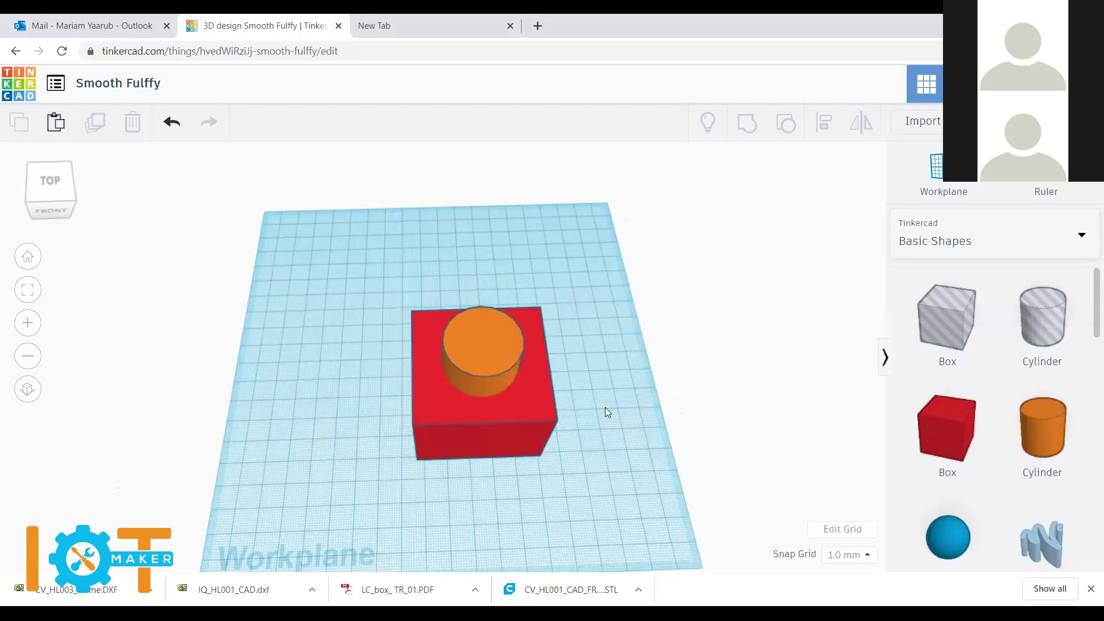
pyautogui.click(479, 367)
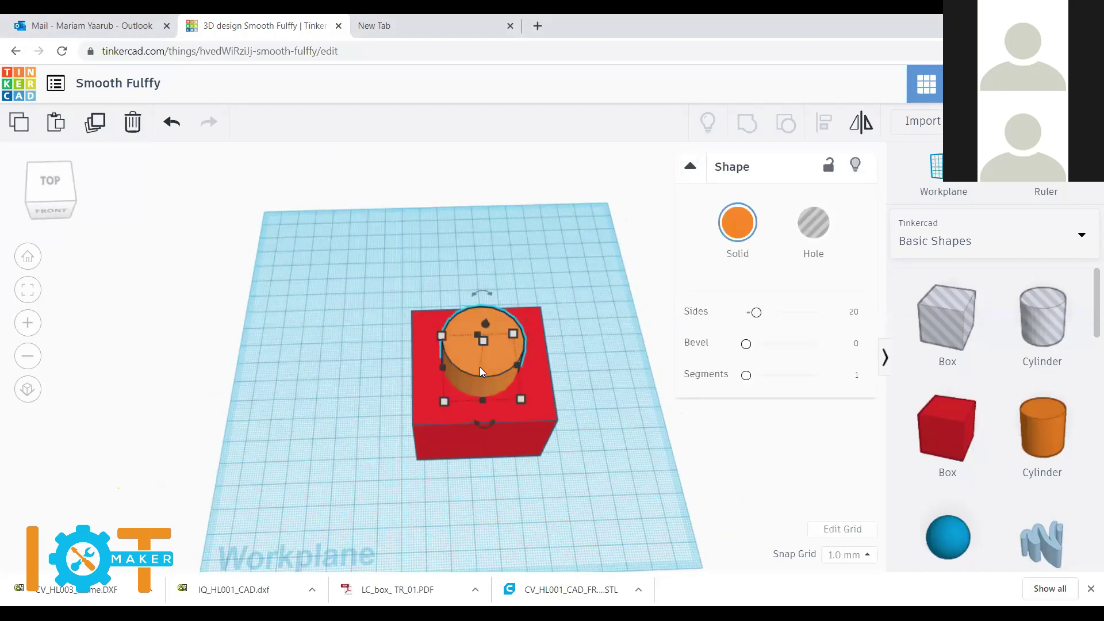
pyautogui.keyDown('shift'); pyautogui.click(425, 406); pyautogui.keyUp('shift')
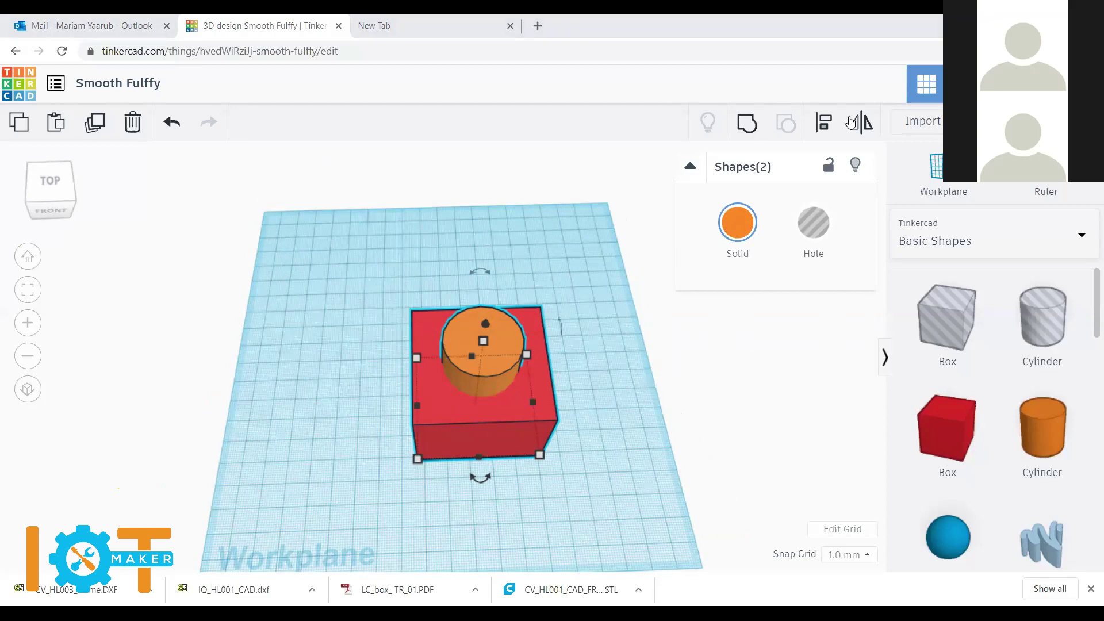
pyautogui.click(824, 132)
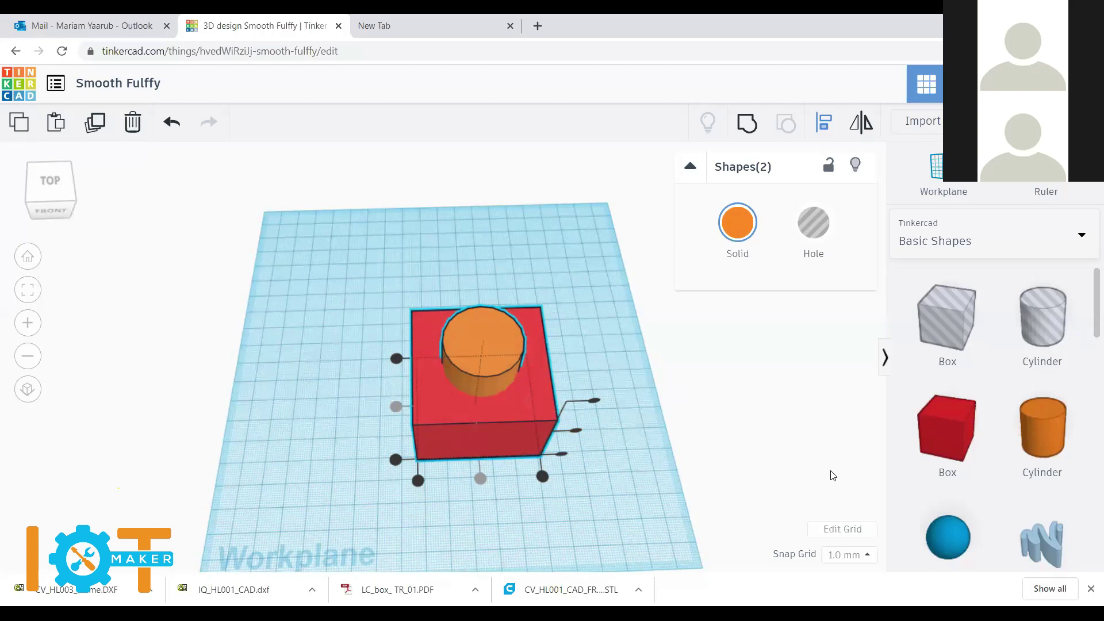
pyautogui.click(622, 477)
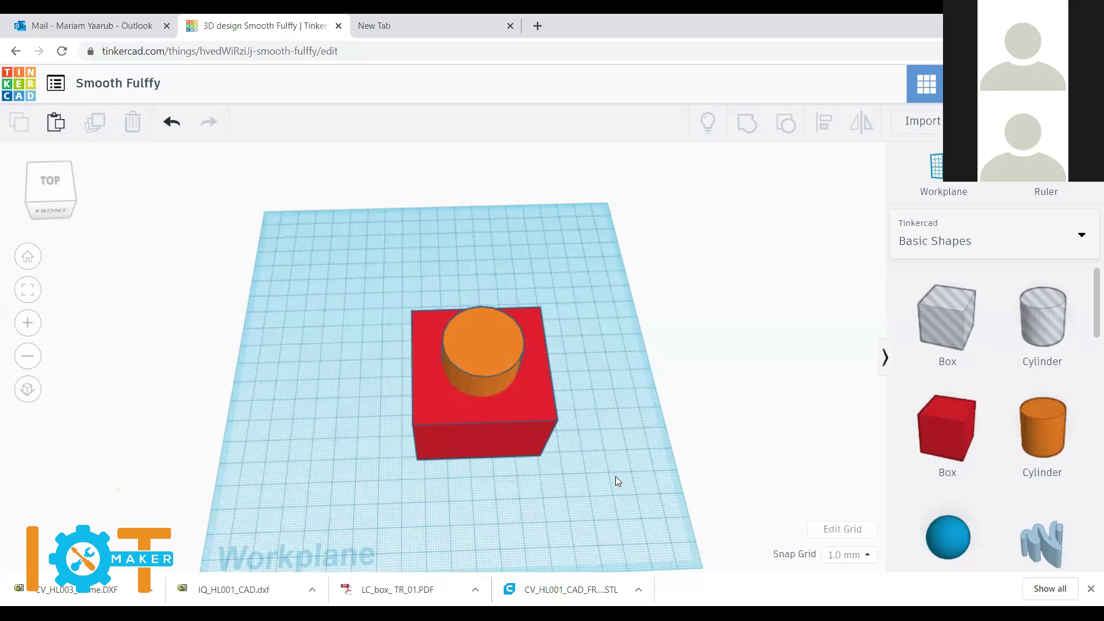
# Step: Move the orange cylinder off the box to the front right of the workplane and lower it towards the workplane surface
pyautogui.moveTo(603, 480); pyautogui.dragTo(578, 451, button='right')
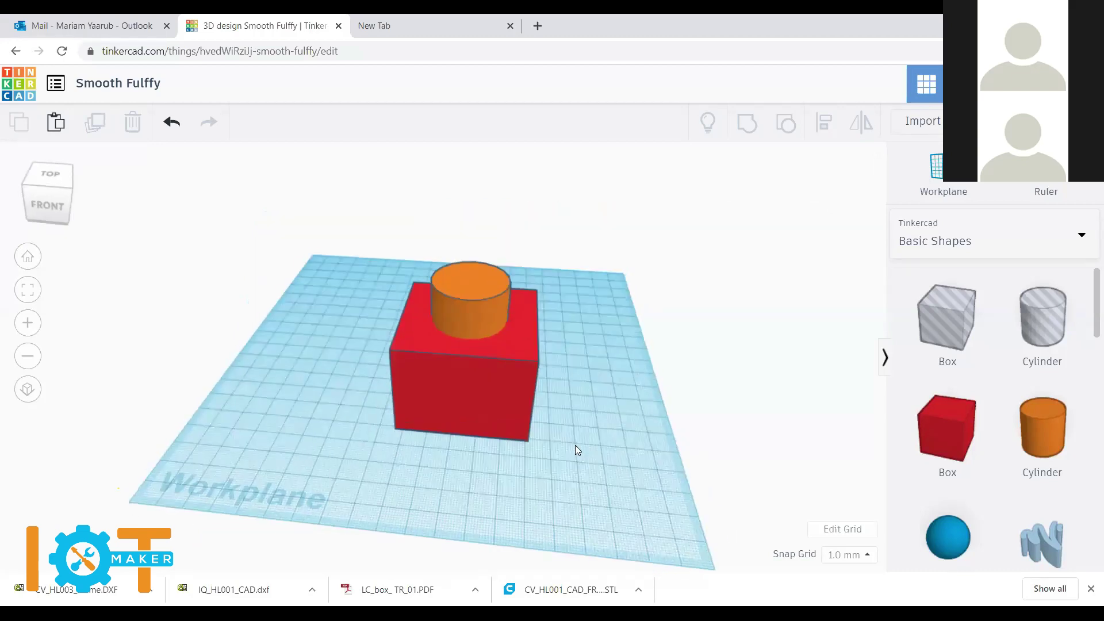
pyautogui.click(476, 320)
pyautogui.moveTo(473, 258)
pyautogui.mouseDown()
pyautogui.moveTo(505, 253)
pyautogui.moveTo(489, 256)
pyautogui.mouseUp()
pyautogui.moveTo(518, 291); pyautogui.dragTo(626, 452)
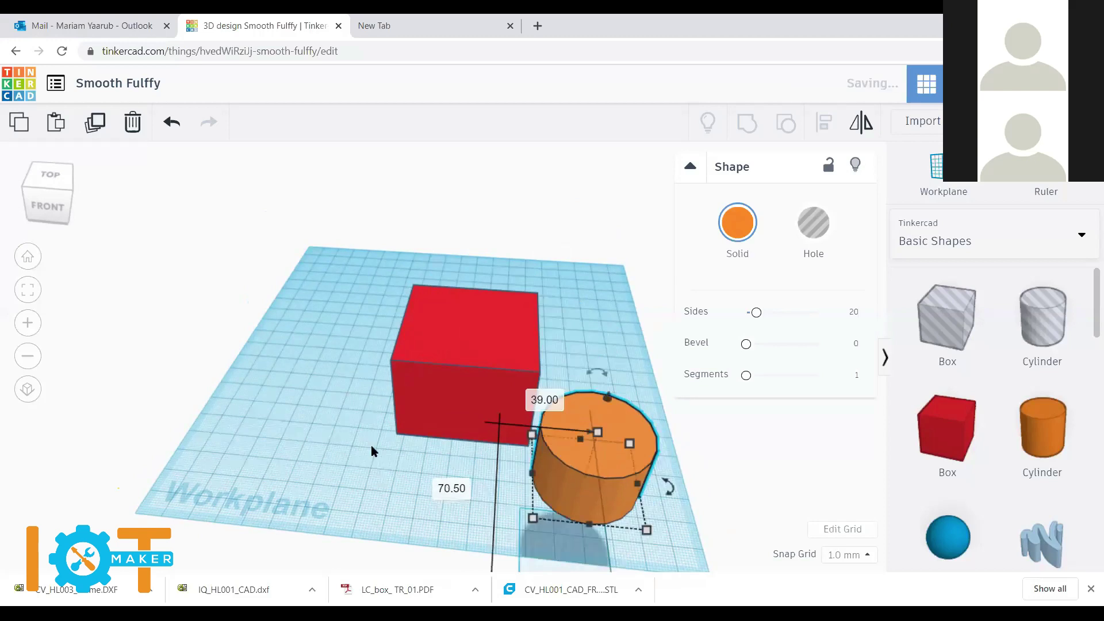
pyautogui.moveTo(371, 445); pyautogui.dragTo(368, 434, button='right')
pyautogui.moveTo(591, 277); pyautogui.dragTo(585, 372)
pyautogui.moveTo(583, 377); pyautogui.dragTo(581, 386)
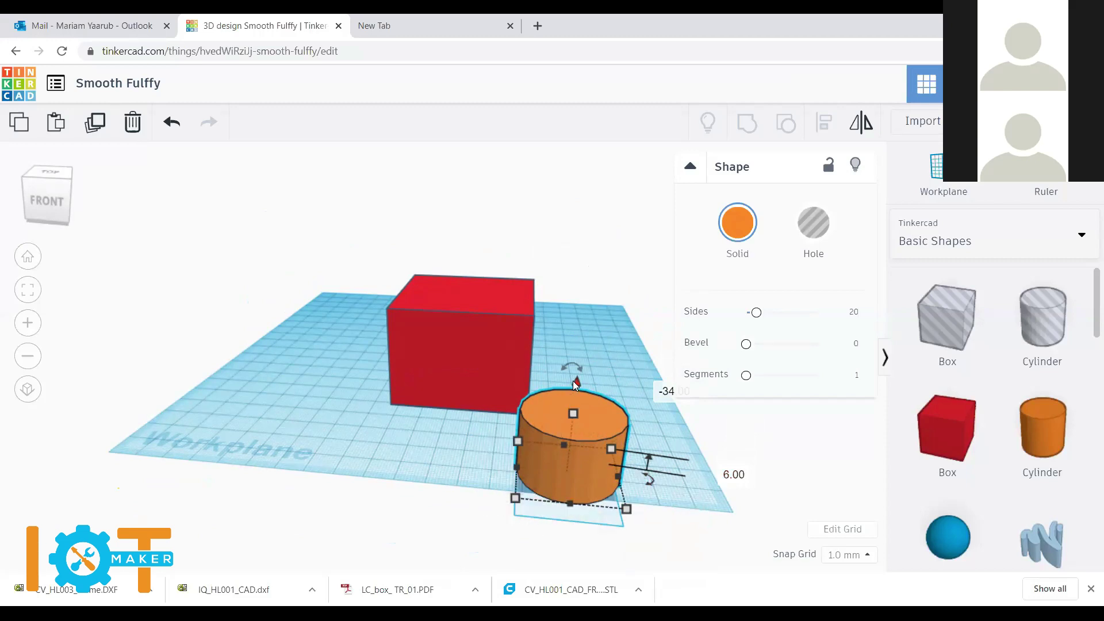
pyautogui.moveTo(578, 381); pyautogui.dragTo(573, 398)
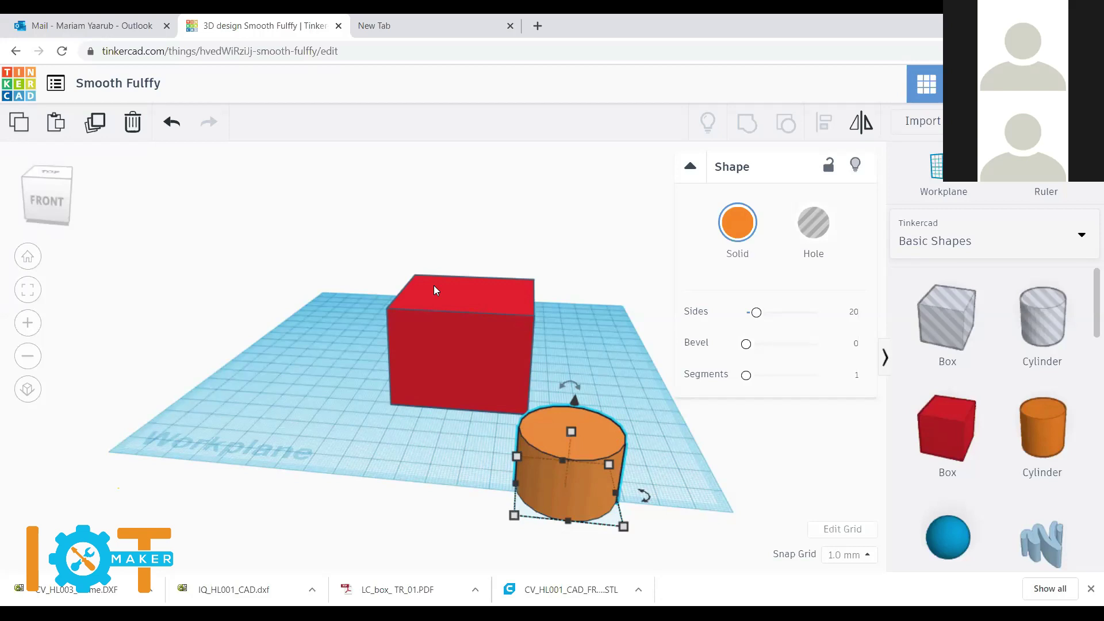
# Step: Move the cylinder back to the box and raise it so that it protrudes from the middle of the box's top face
pyautogui.moveTo(595, 441); pyautogui.dragTo(549, 368)
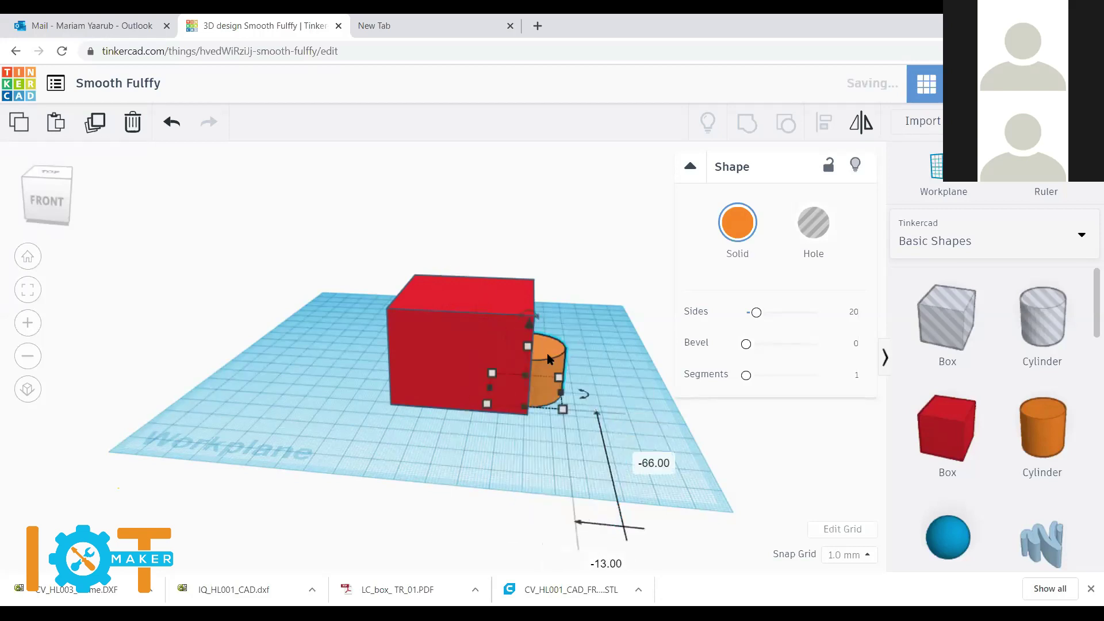
pyautogui.moveTo(525, 320); pyautogui.dragTo(497, 247)
pyautogui.moveTo(556, 280); pyautogui.dragTo(485, 280)
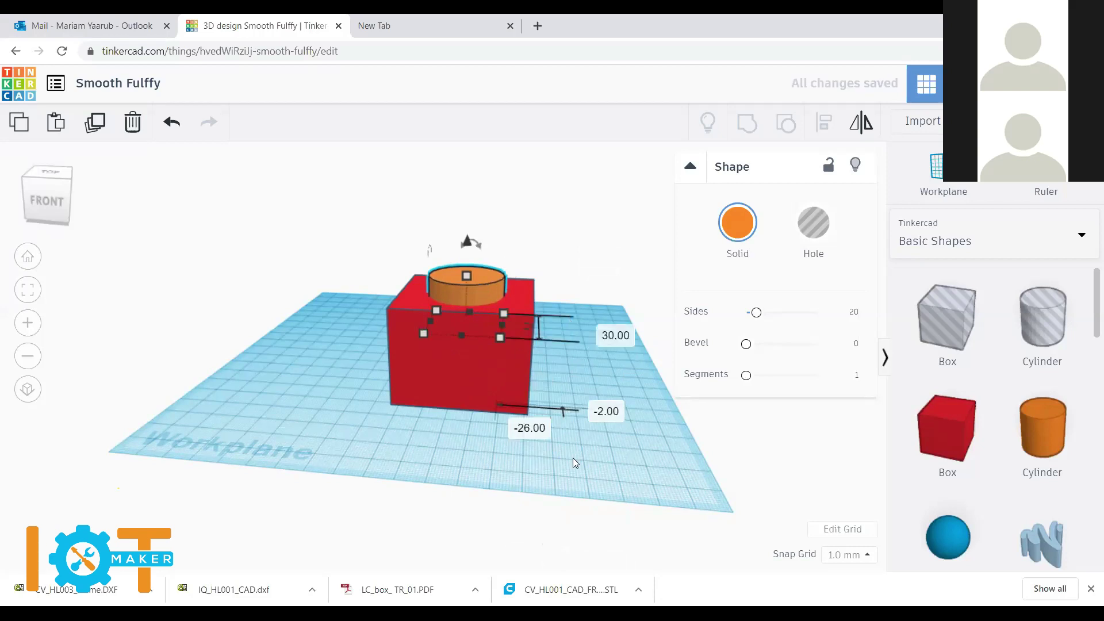
# Step: Select the box and the cylinder together and align their centres front-to-back
pyautogui.moveTo(350, 407); pyautogui.dragTo(459, 380, button='right')
pyautogui.moveTo(572, 271); pyautogui.dragTo(390, 419)
pyautogui.click(816, 127)
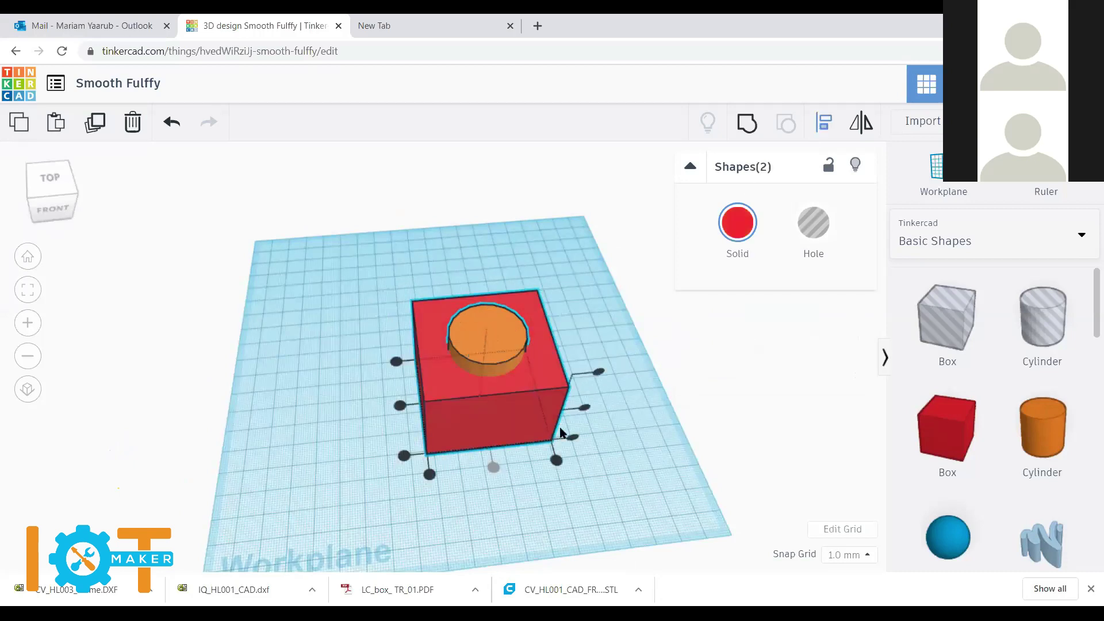
pyautogui.click(400, 407)
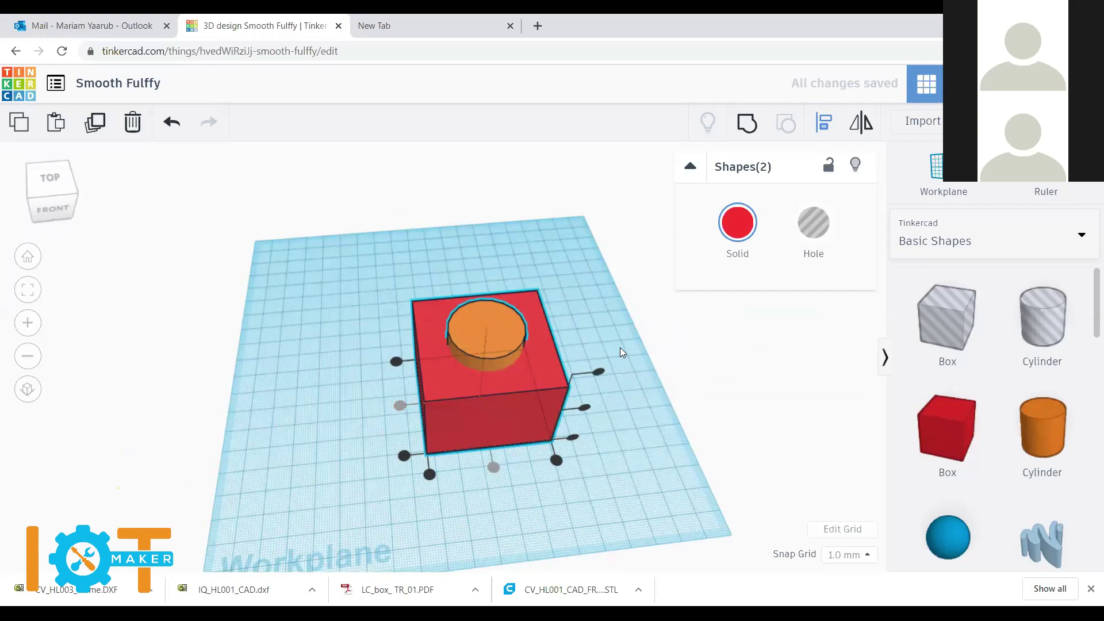
pyautogui.click(620, 347)
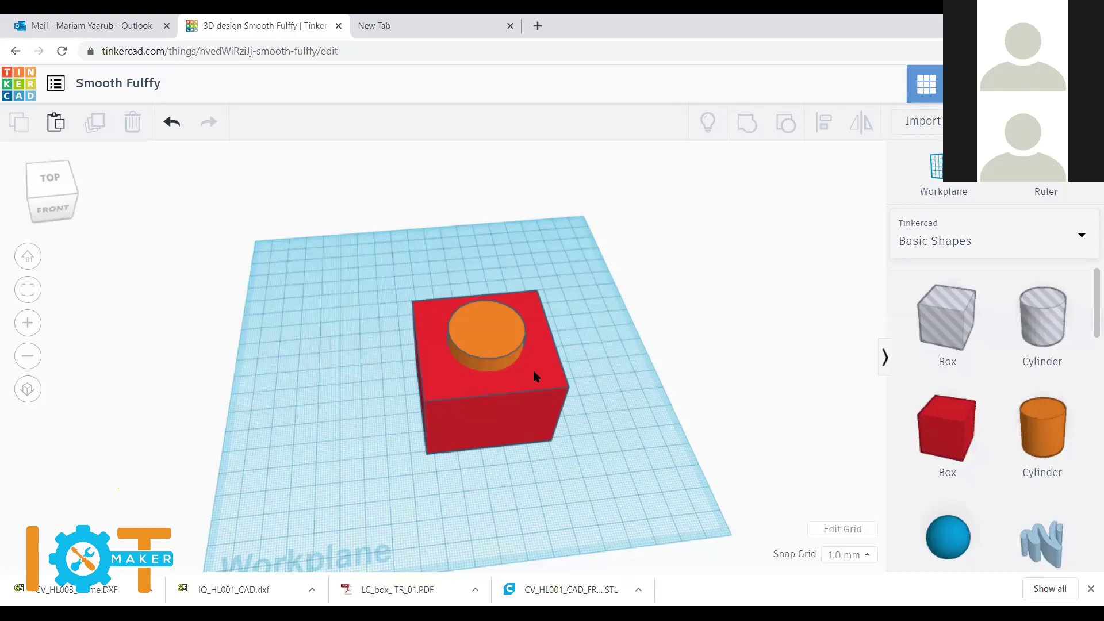
# Step: Shift the ungrouped box and cylinder separately on the workplane, and bring the box back beneath the cylinder
pyautogui.moveTo(501, 378); pyautogui.dragTo(490, 416)
pyautogui.moveTo(405, 373); pyautogui.dragTo(287, 348)
pyautogui.moveTo(501, 330)
pyautogui.mouseDown()
pyautogui.moveTo(600, 351)
pyautogui.moveTo(381, 340)
pyautogui.moveTo(511, 320)
pyautogui.mouseUp()
pyautogui.moveTo(391, 330); pyautogui.dragTo(467, 334)
pyautogui.moveTo(476, 517)
pyautogui.mouseDown(button='right')
pyautogui.moveTo(446, 486)
pyautogui.moveTo(468, 498)
pyautogui.mouseUp(button='right')
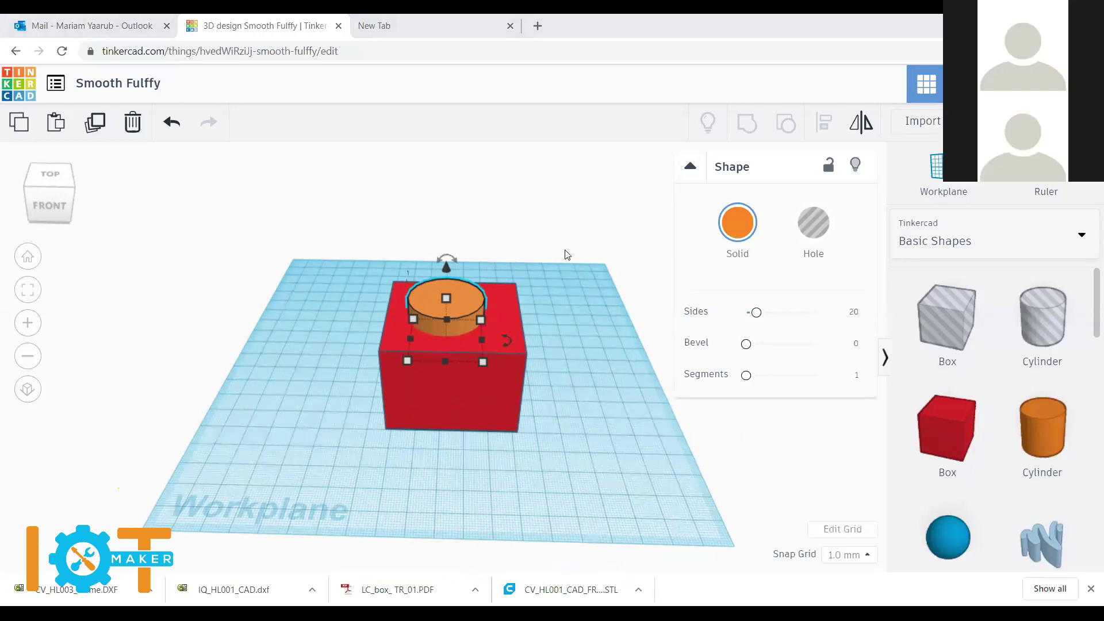
# Step: Group the red box and the orange cylinder into one shape
pyautogui.moveTo(567, 253); pyautogui.dragTo(343, 374)
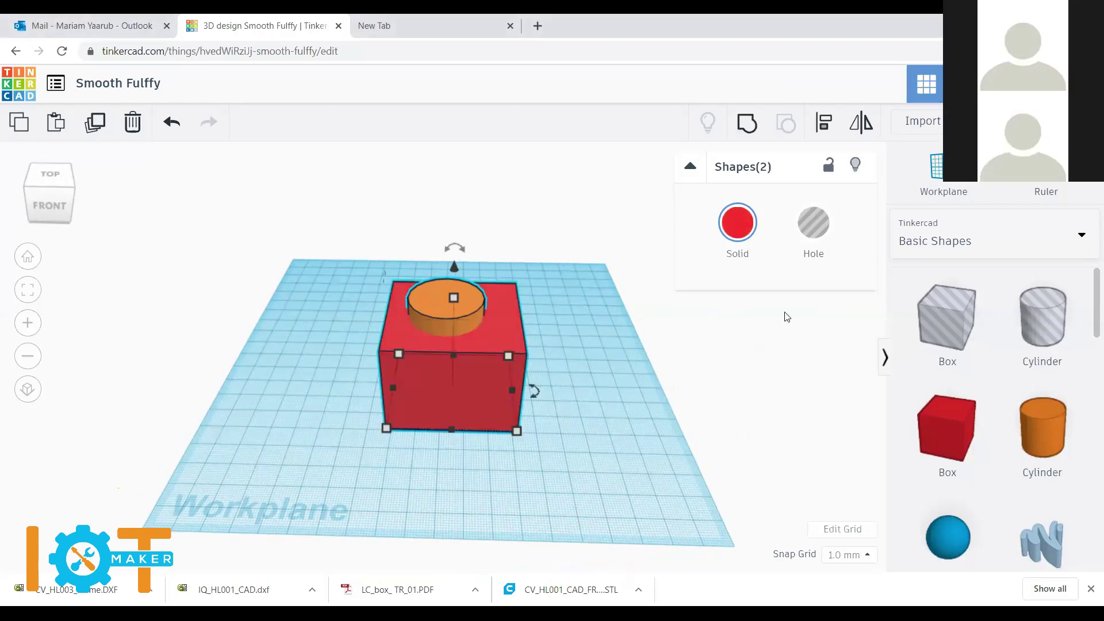
pyautogui.click(747, 118)
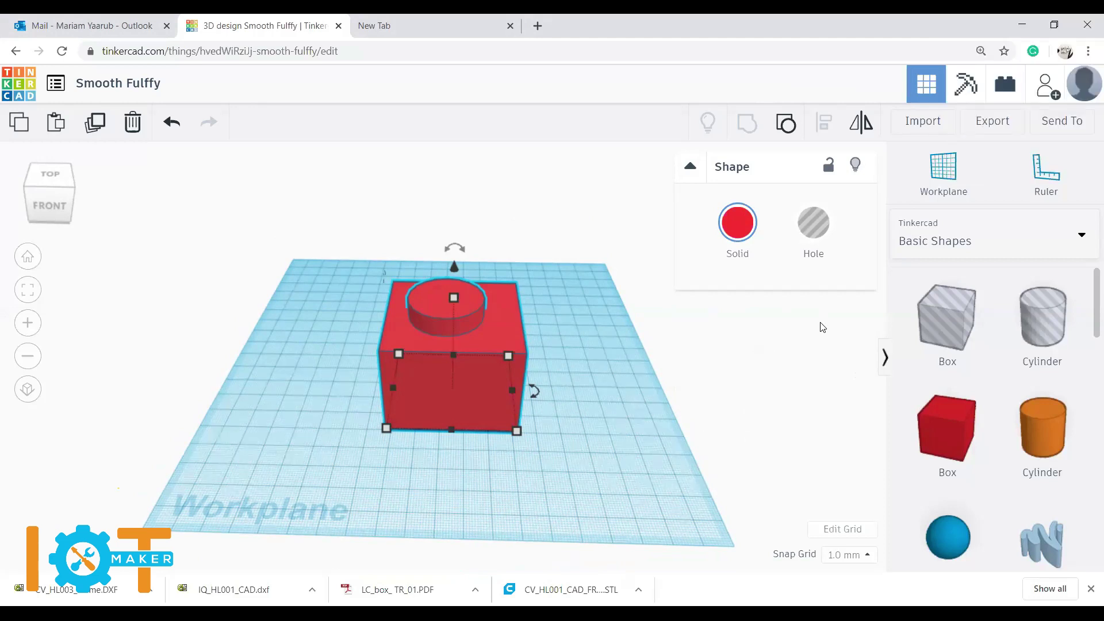
pyautogui.click(583, 338)
# Step: Move the grouped shape slightly to the left on the workplane as one piece and leave it selected
pyautogui.moveTo(493, 340); pyautogui.dragTo(514, 371)
pyautogui.moveTo(450, 285); pyautogui.dragTo(394, 304)
pyautogui.click(546, 374)
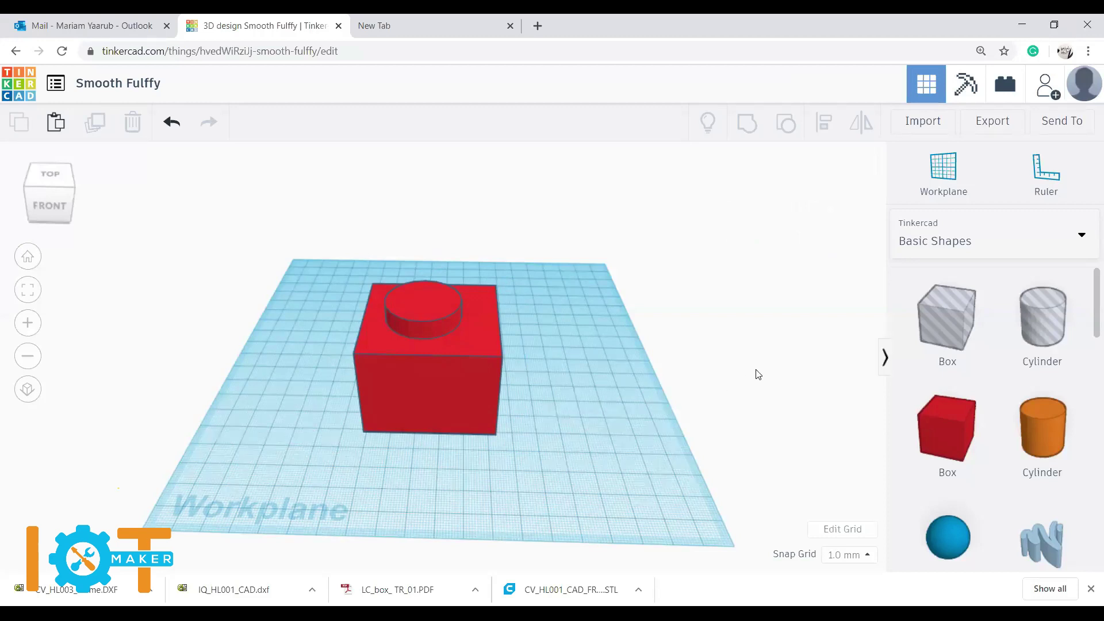
pyautogui.click(439, 322)
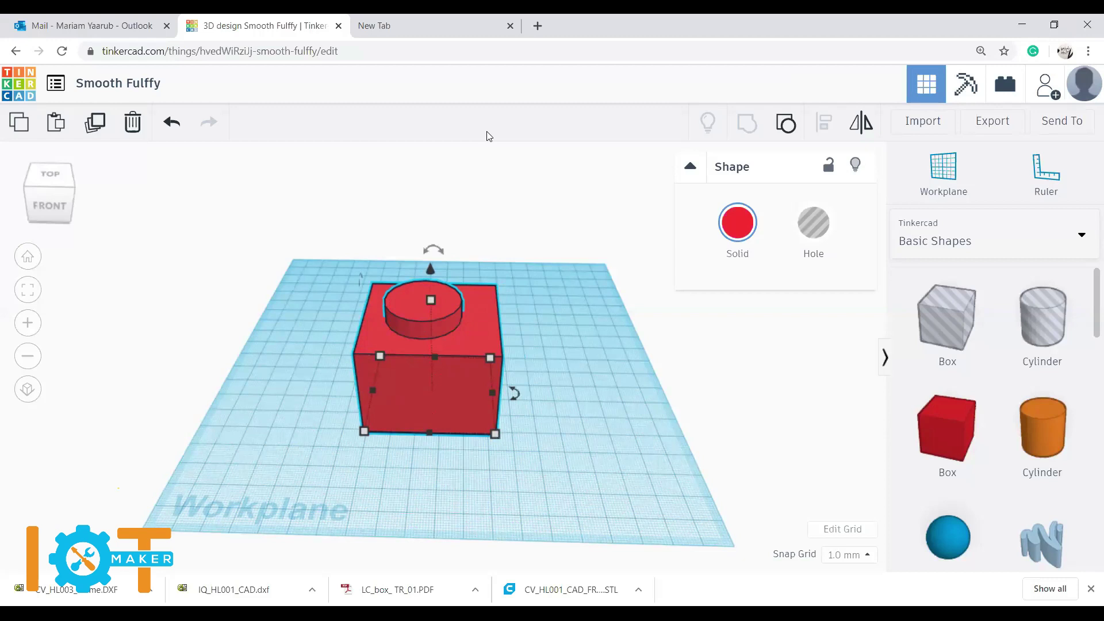
# Step: Ungroup the shape and shift the box and cylinder slightly towards the back right of the workplane
pyautogui.click(786, 122)
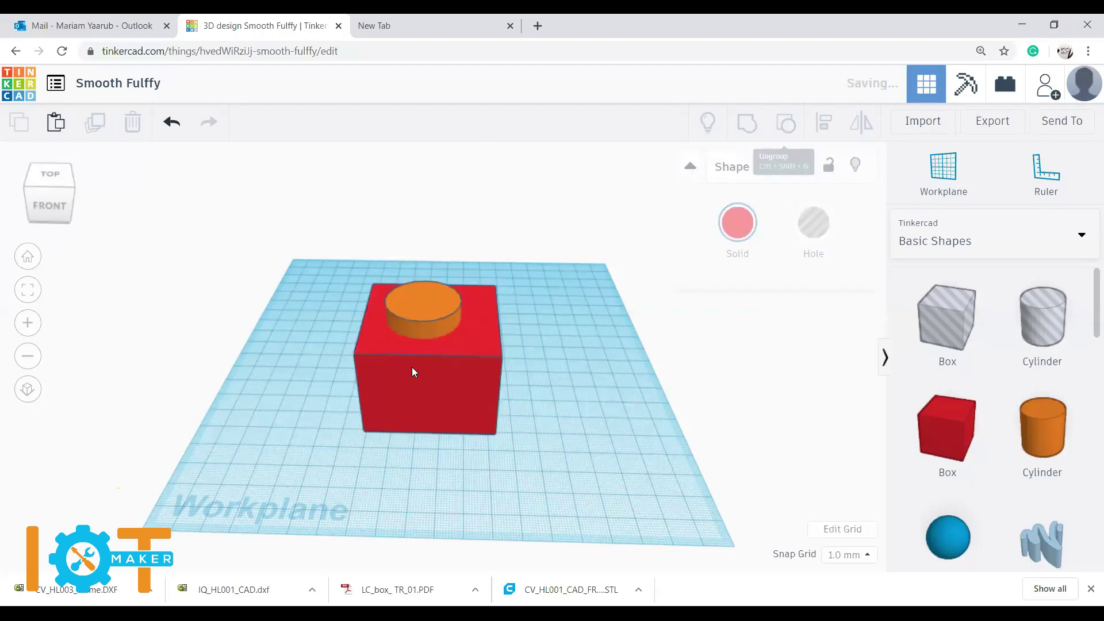
pyautogui.moveTo(426, 299)
pyautogui.mouseDown()
pyautogui.moveTo(462, 242)
pyautogui.moveTo(465, 274)
pyautogui.moveTo(447, 279)
pyautogui.moveTo(450, 240)
pyautogui.moveTo(439, 298)
pyautogui.mouseUp()
pyautogui.click(575, 423)
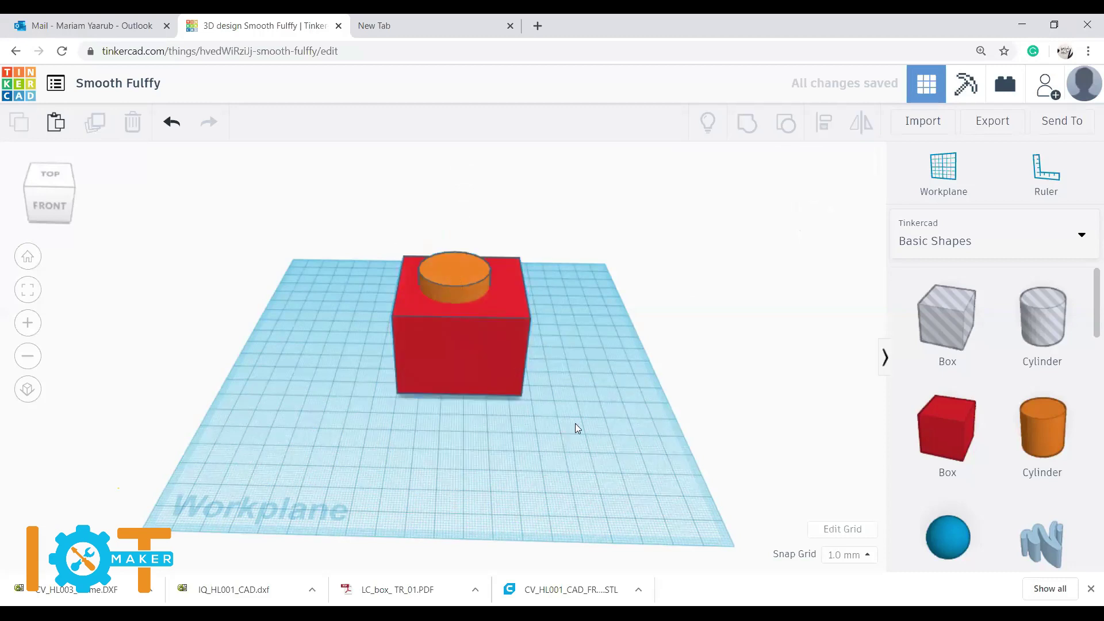
# Step: Check the red box's height and its two base dimensions
pyautogui.moveTo(572, 435); pyautogui.dragTo(495, 361, button='right')
pyautogui.click(501, 302)
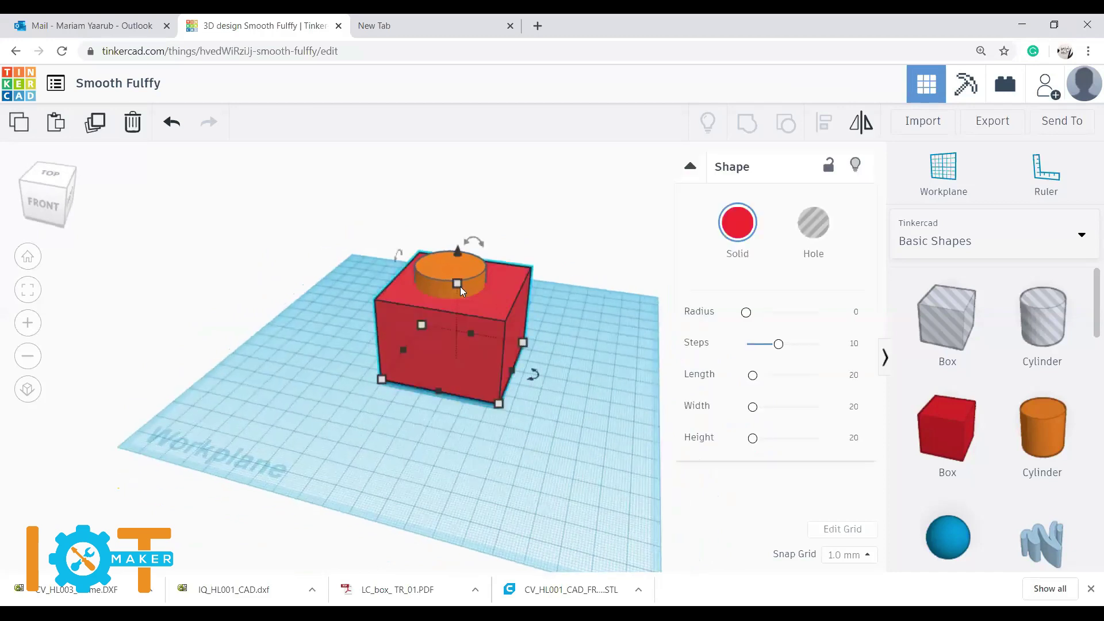
pyautogui.moveTo(455, 287)
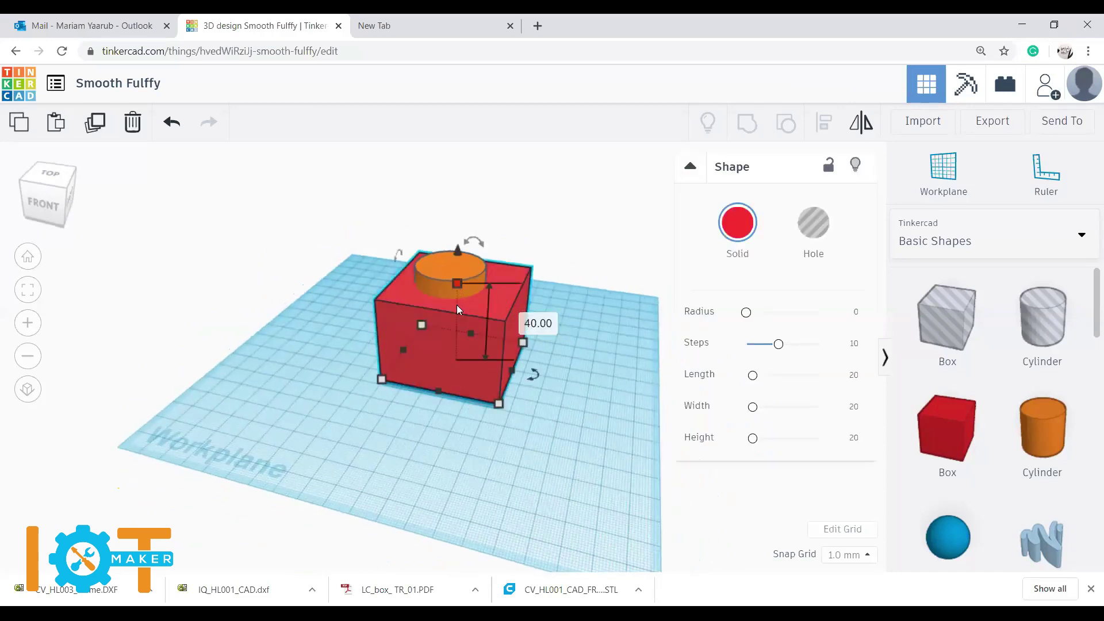
pyautogui.moveTo(500, 401)
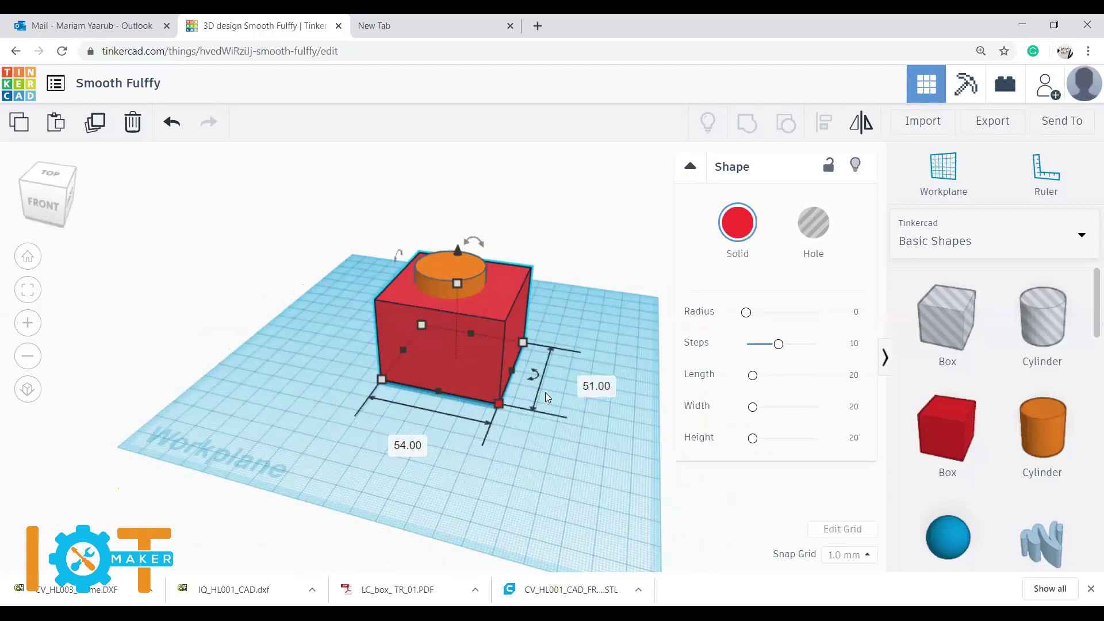
pyautogui.moveTo(532, 340)
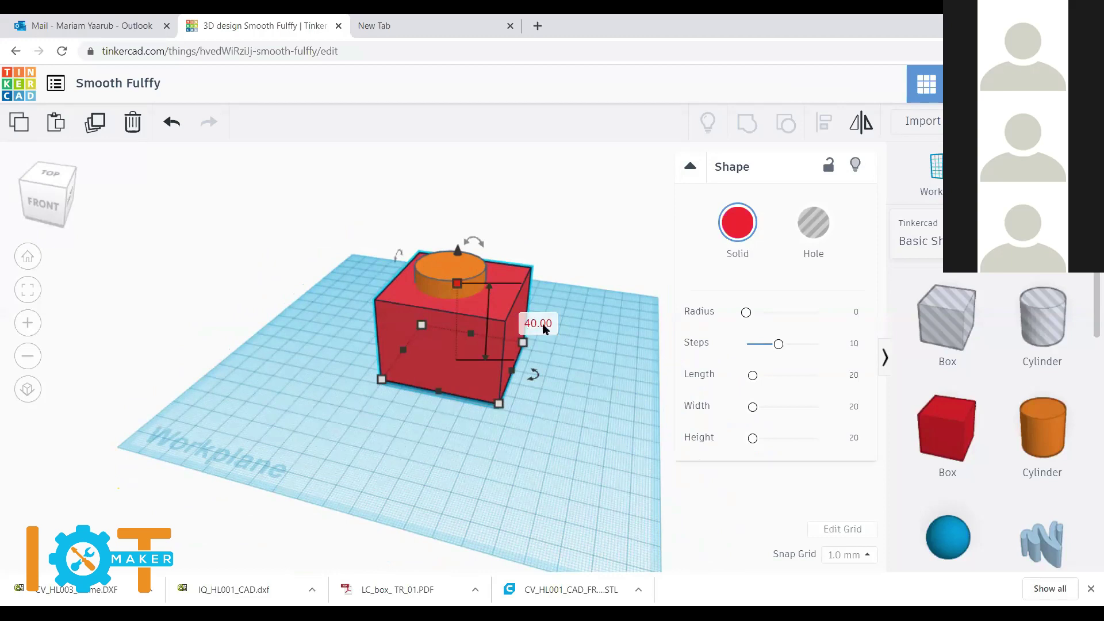
pyautogui.click(576, 393)
# Step: Set the height of the orange cylinder to 70 mm
pyautogui.click(436, 272)
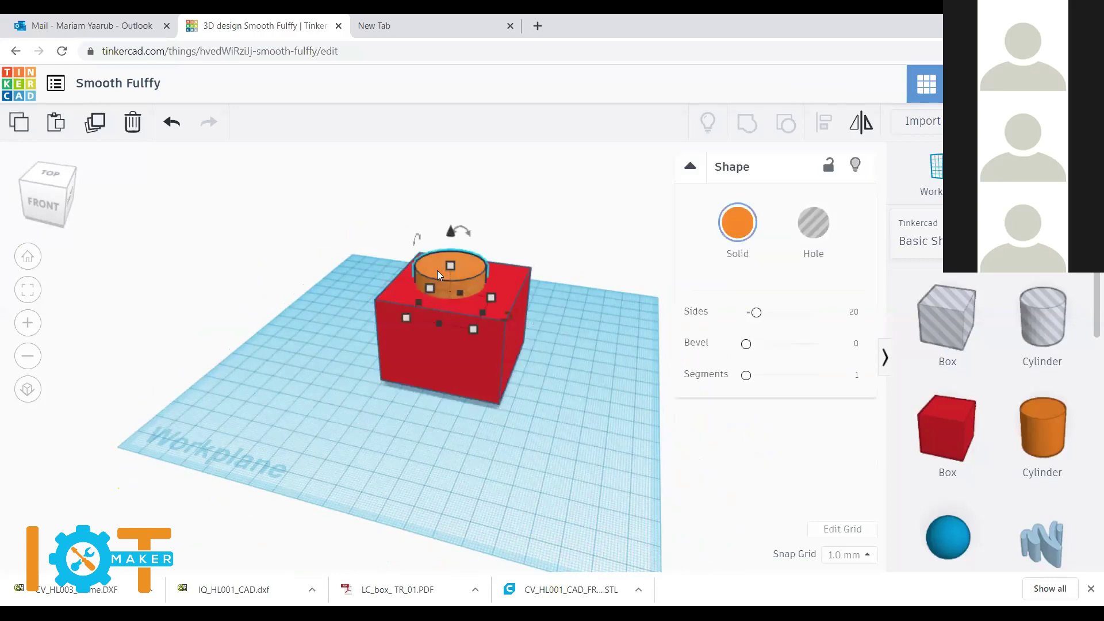
pyautogui.moveTo(449, 265)
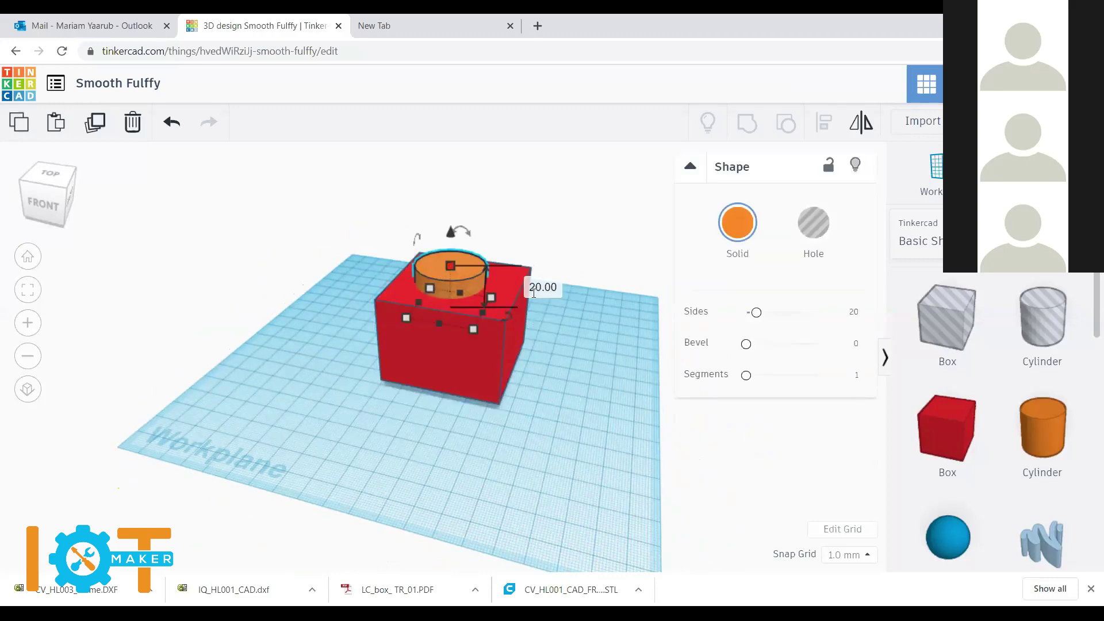
pyautogui.click(538, 291)
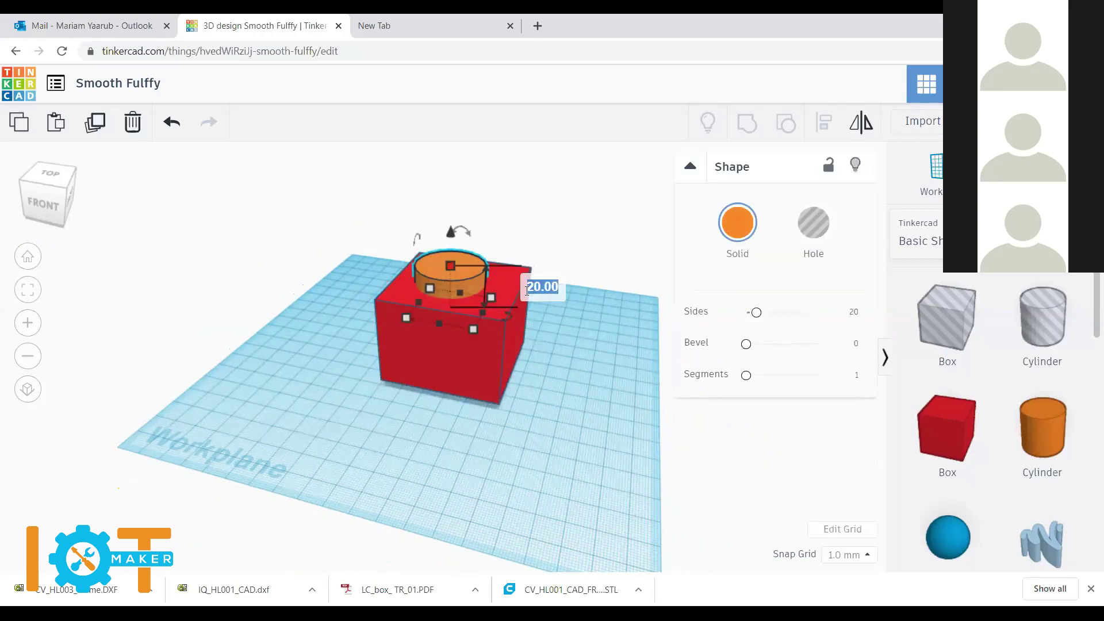
pyautogui.write('70')
pyautogui.press('Return')
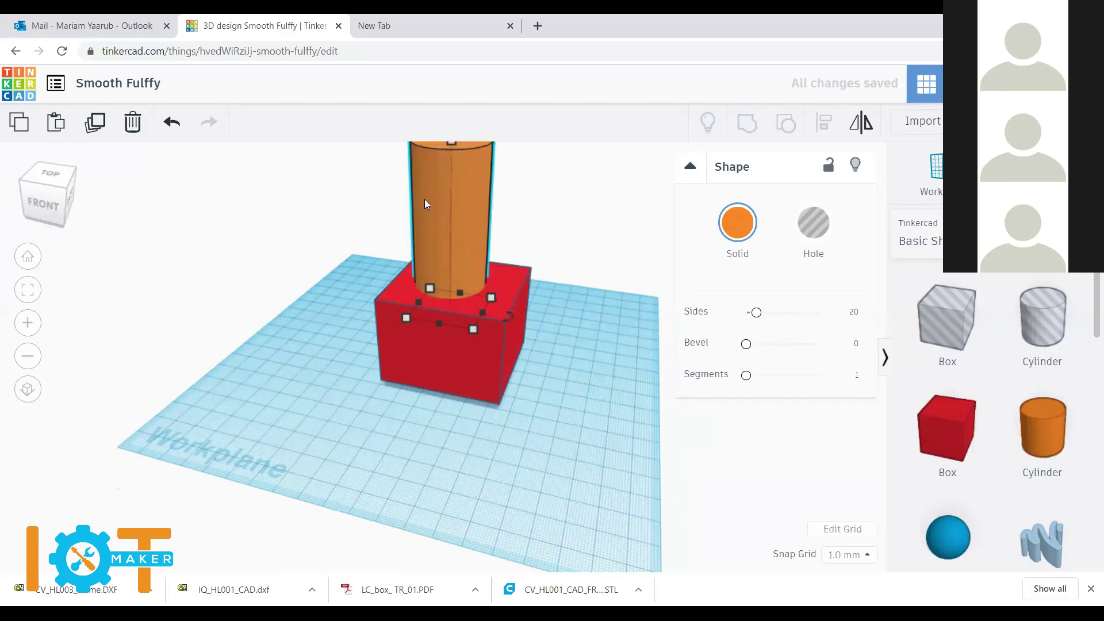
# Step: Lower the cylinder by 30 mm so that it sinks into the box, and deselect it
pyautogui.scroll(-3, 579, 348)
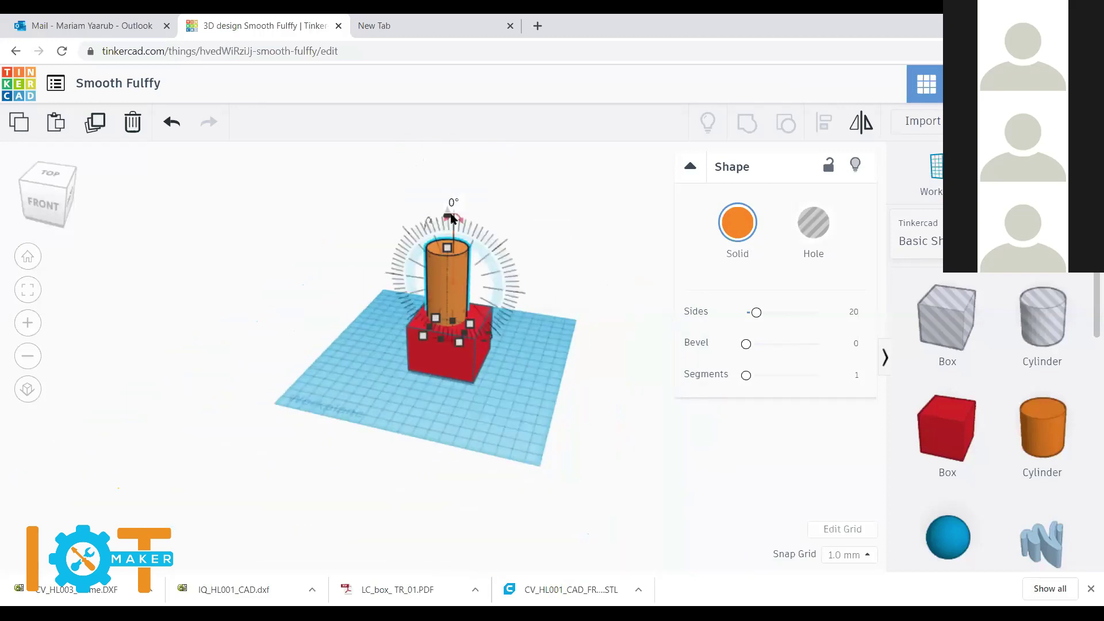
pyautogui.moveTo(448, 218); pyautogui.dragTo(466, 257)
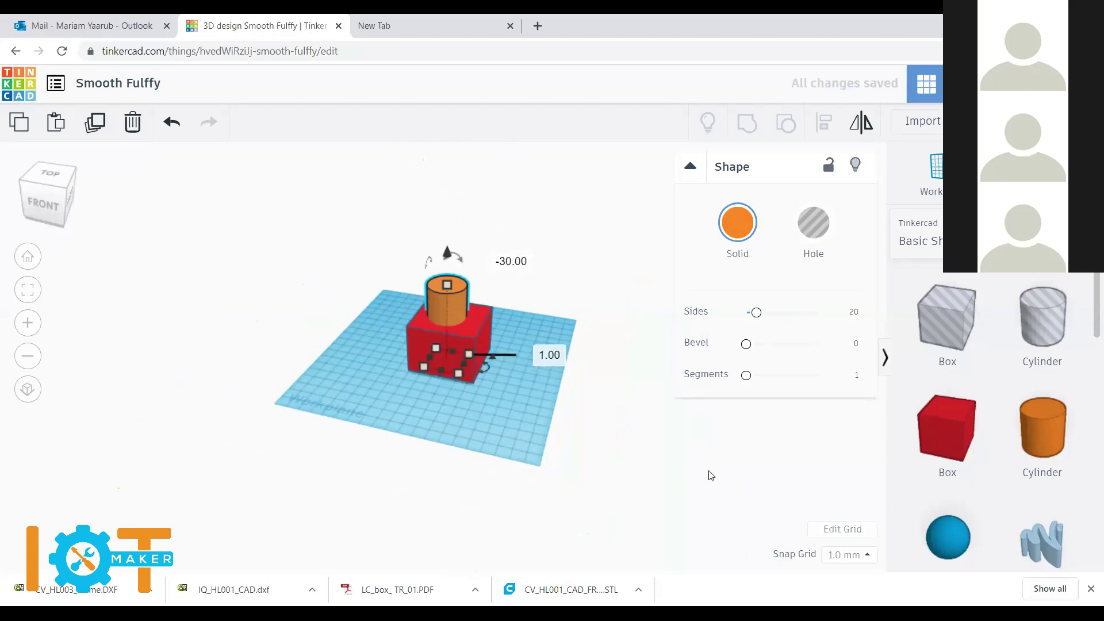
pyautogui.click(811, 449)
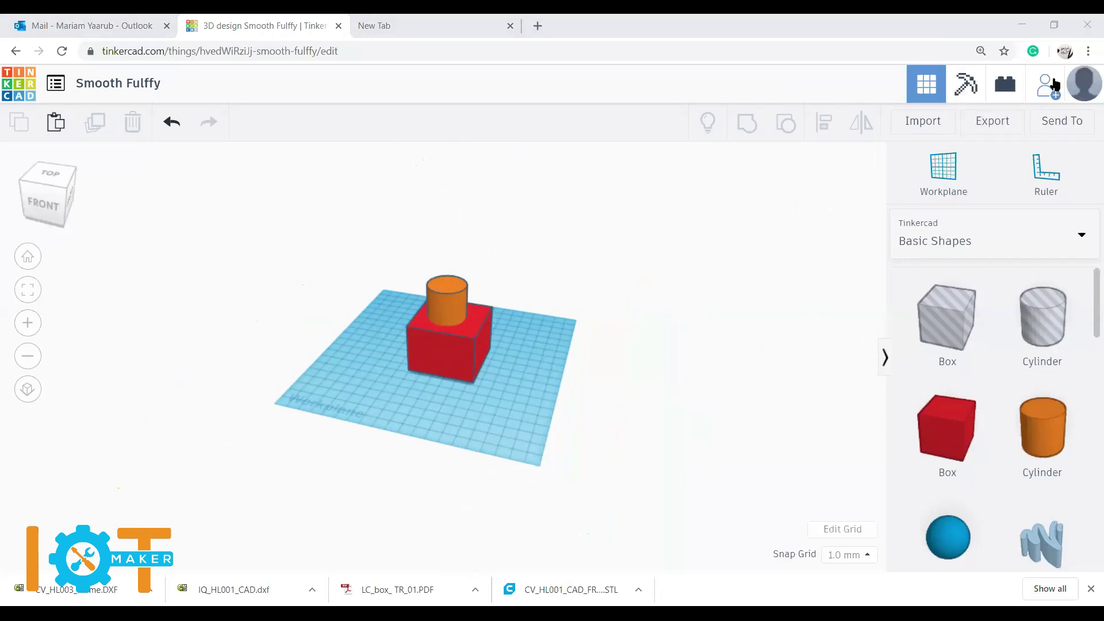
# Step: Place a yellow six-pointed star on the workplane in front of the box and fit it in the view
pyautogui.scroll(-15, 1018, 505)
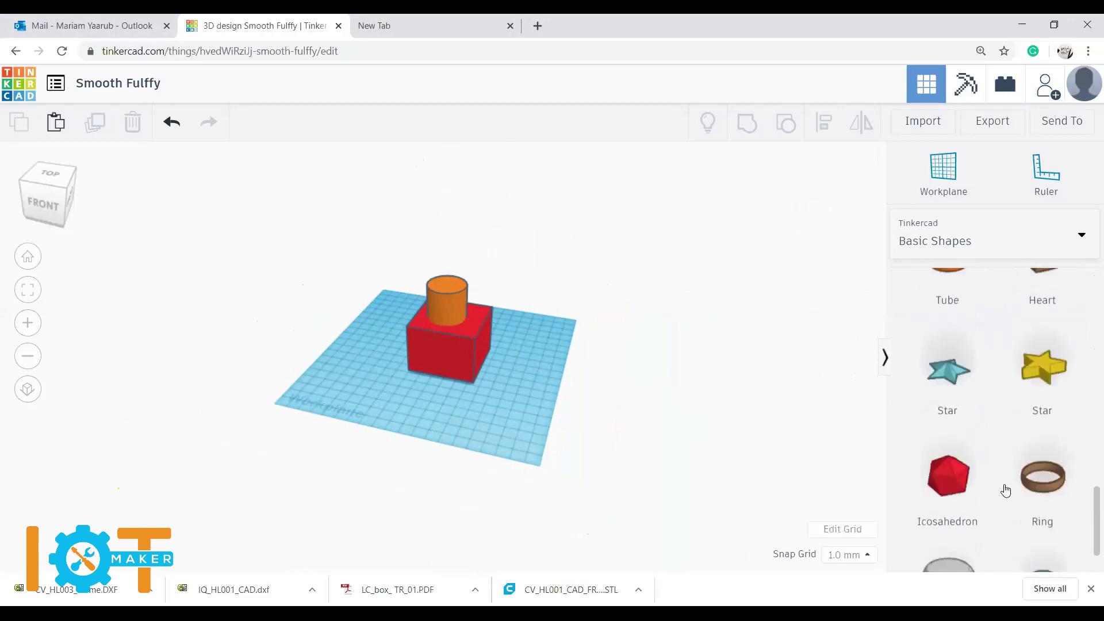
pyautogui.moveTo(1044, 287); pyautogui.dragTo(508, 406)
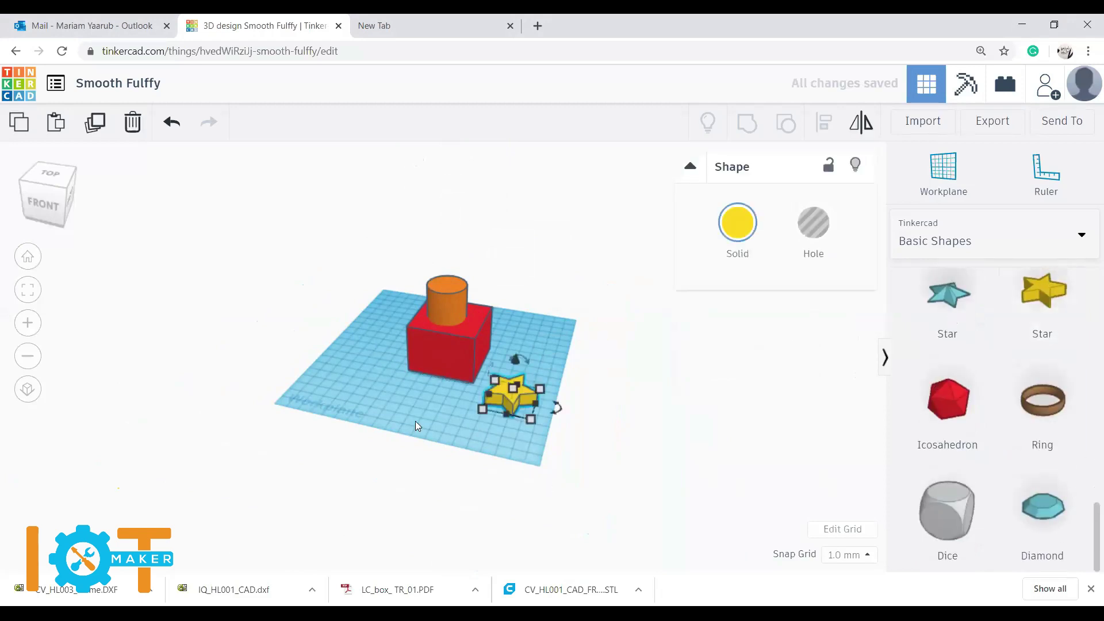
pyautogui.click(19, 295)
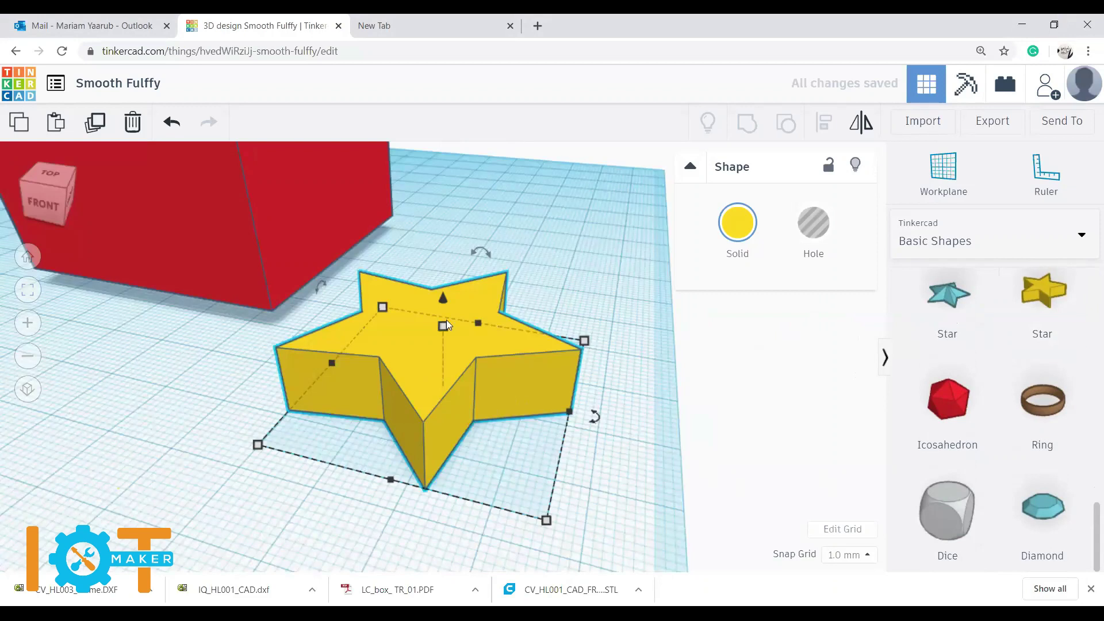
# Step: Check the star's height and its two base dimensions
pyautogui.moveTo(444, 327)
pyautogui.click(532, 355)
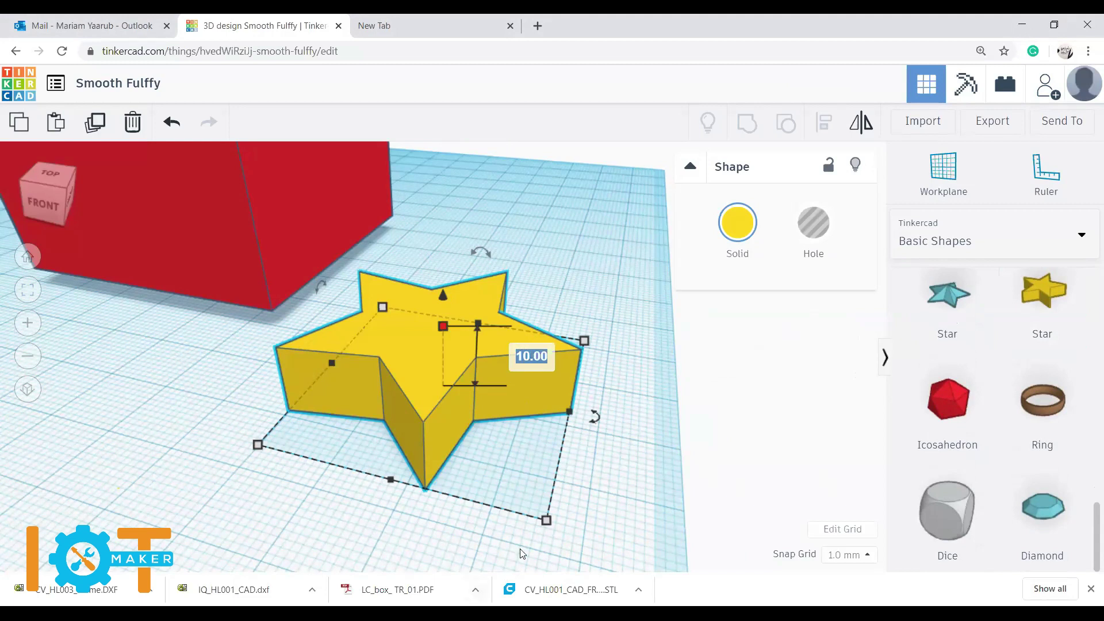
pyautogui.moveTo(546, 520)
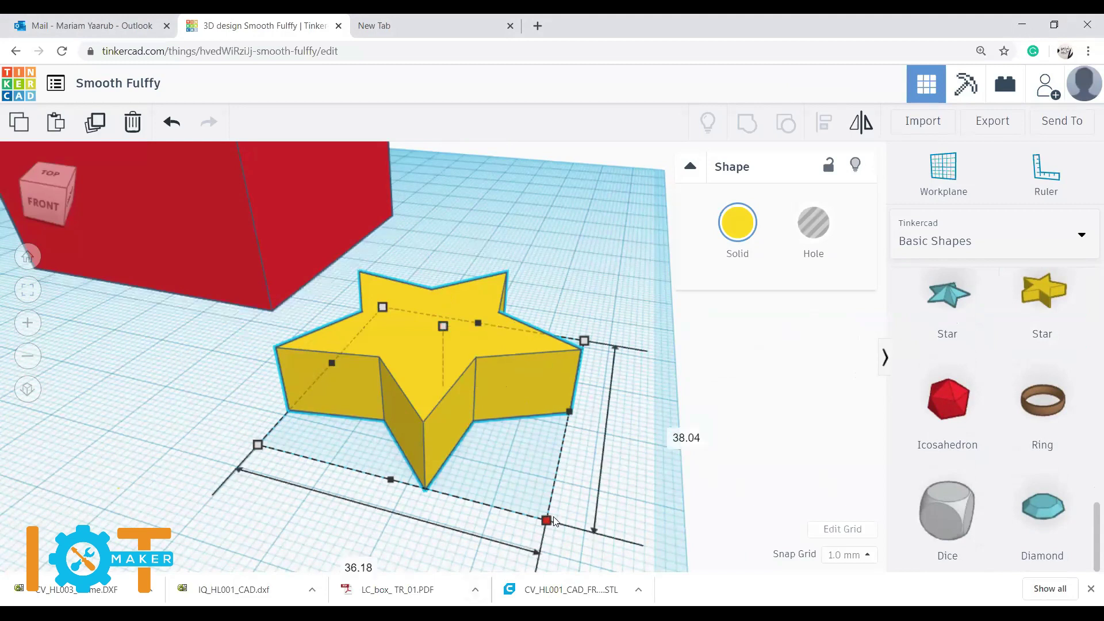
pyautogui.click(340, 556)
pyautogui.click(664, 432)
pyautogui.click(442, 317)
pyautogui.moveTo(443, 321)
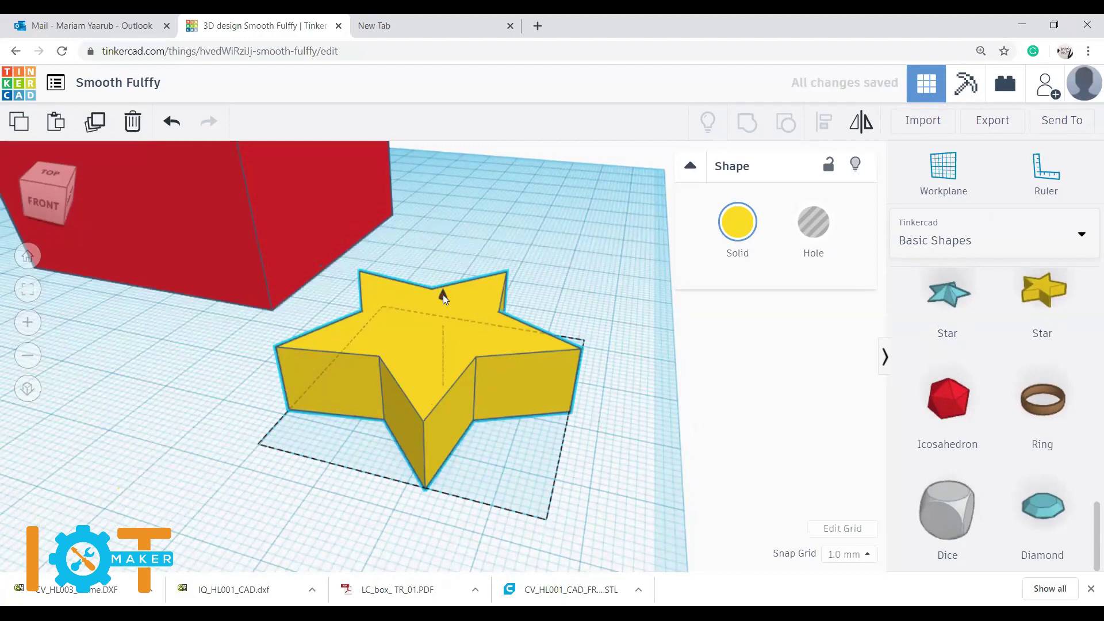
# Step: Raise the star to 15 mm above the workplane
pyautogui.moveTo(443, 294); pyautogui.dragTo(440, 141)
pyautogui.moveTo(463, 292); pyautogui.dragTo(450, 221)
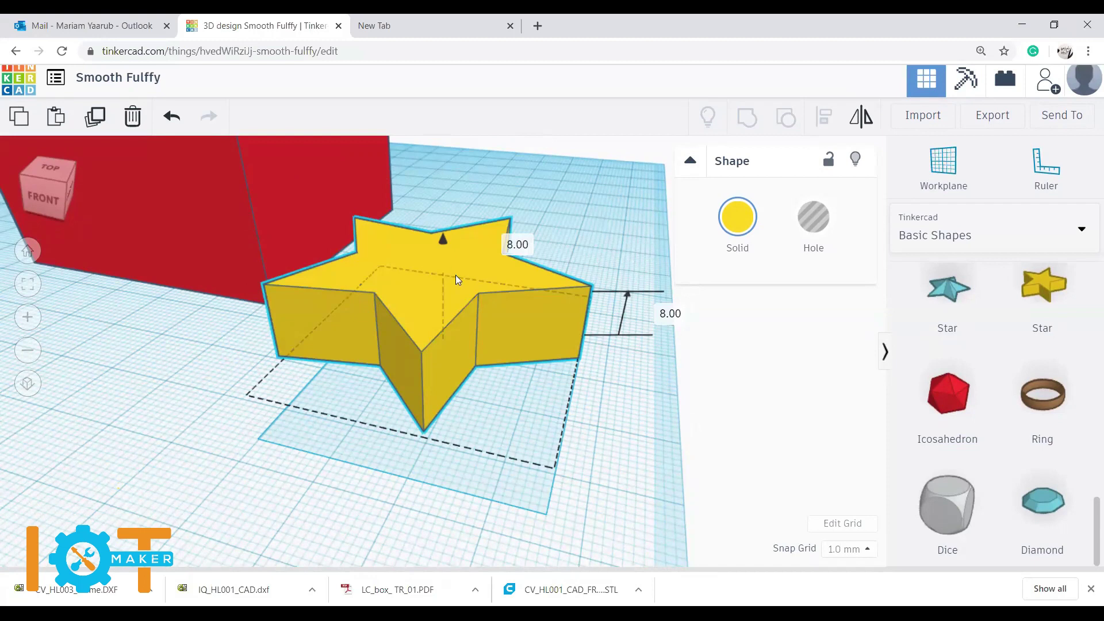
pyautogui.moveTo(455, 279); pyautogui.dragTo(492, 434)
pyautogui.scroll(-3, 514, 481)
pyautogui.moveTo(519, 469)
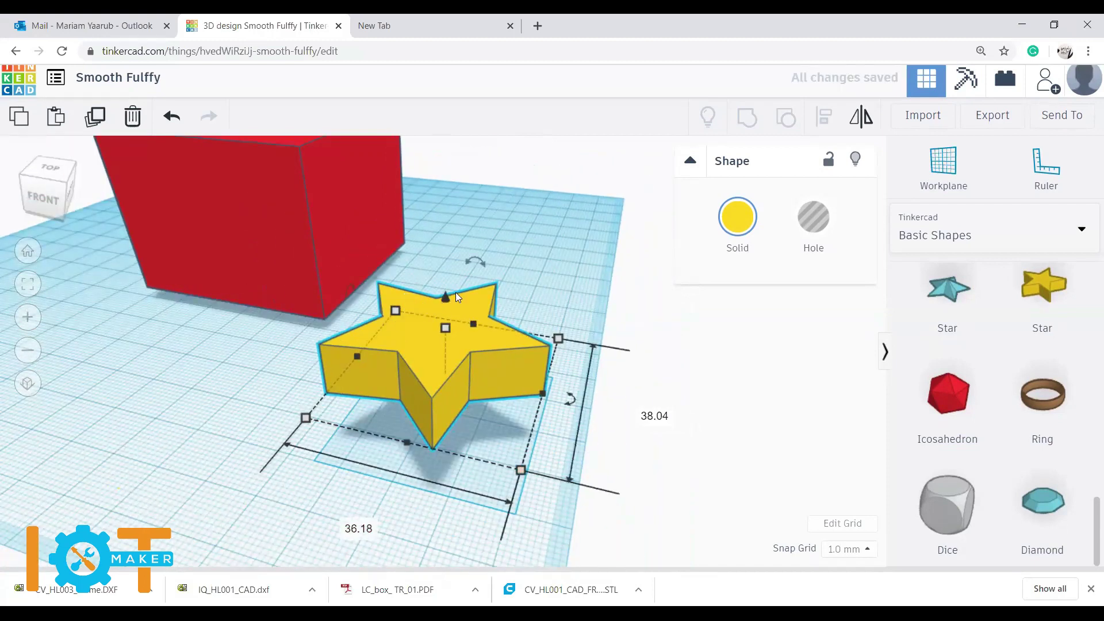
pyautogui.moveTo(435, 234); pyautogui.dragTo(455, 302)
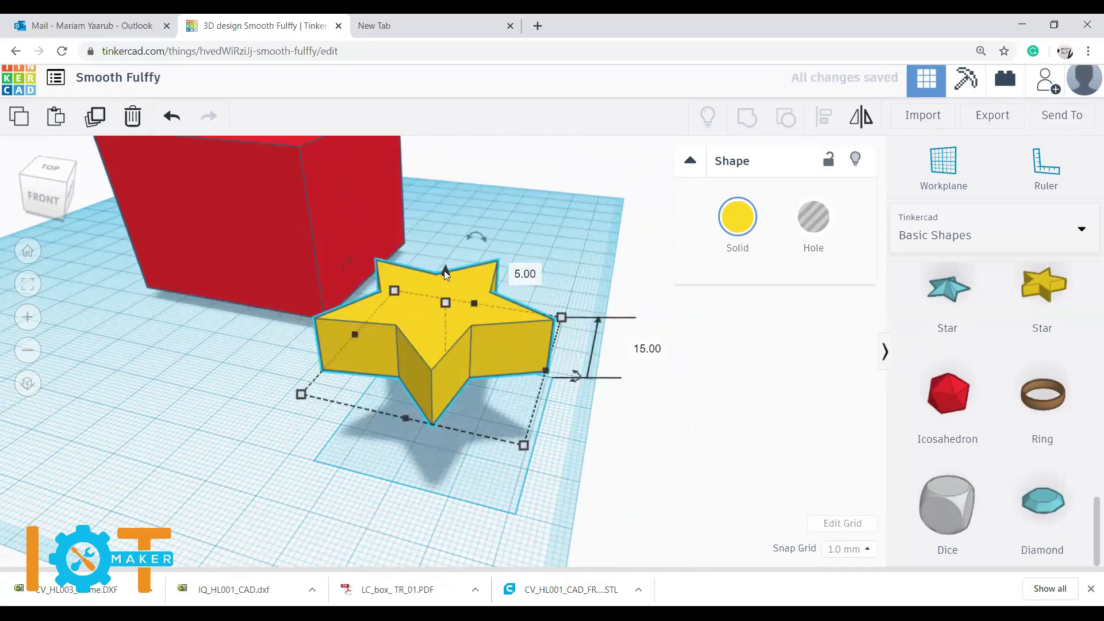
pyautogui.moveTo(558, 319)
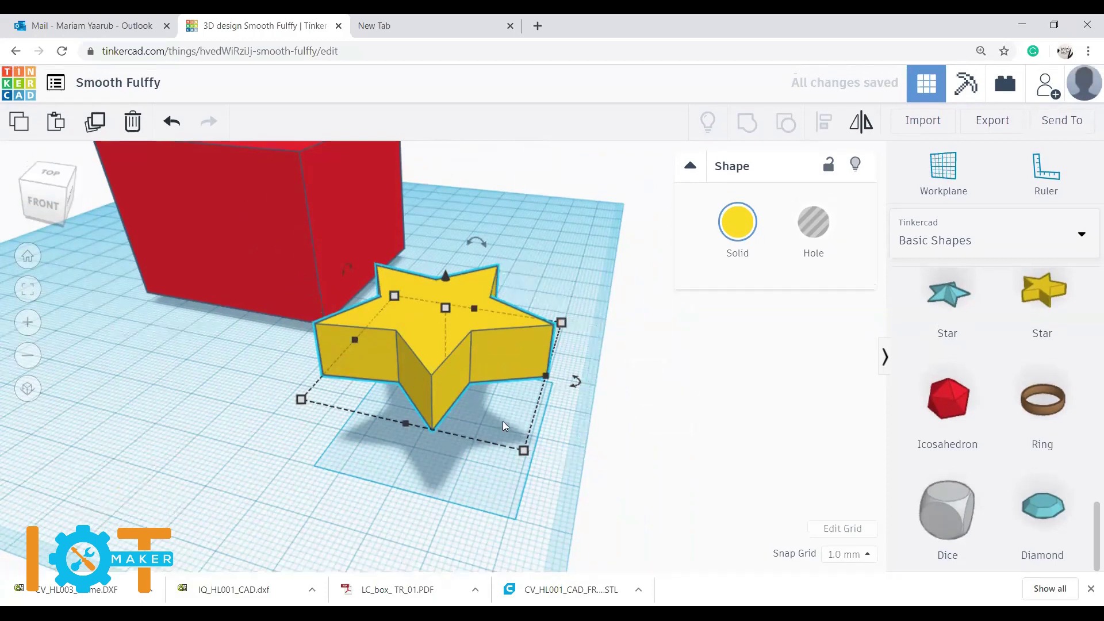
# Step: Delete the yellow star and return to the home view
pyautogui.press('Delete')
pyautogui.moveTo(428, 460); pyautogui.dragTo(506, 482)
pyautogui.click(28, 256)
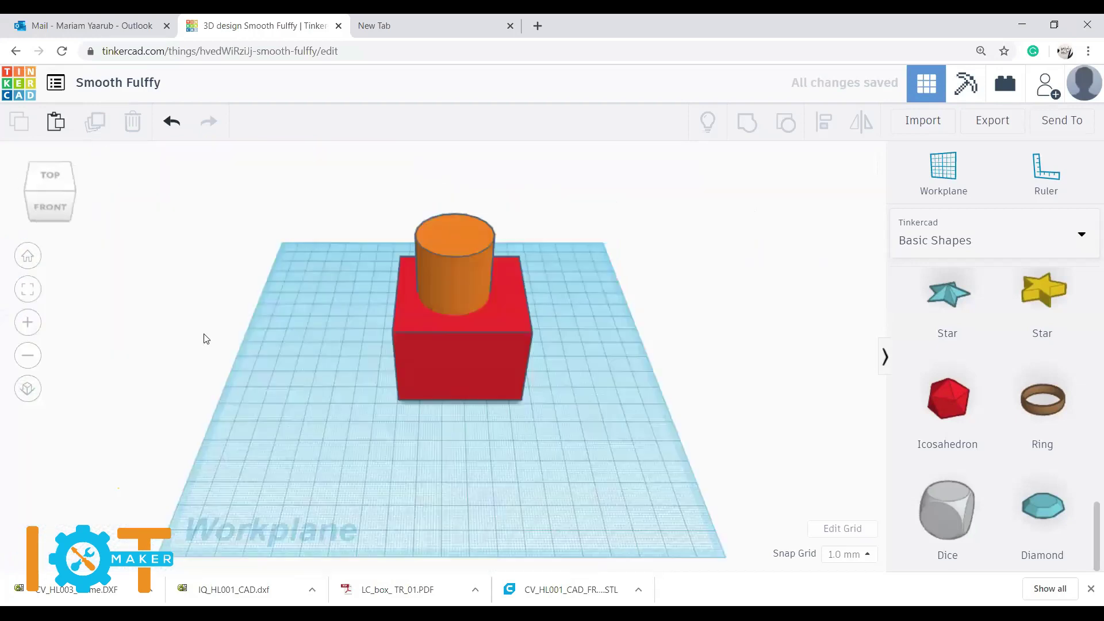
# Step: Select the box and cylinder together and align their centres side-to-side and front-to-back
pyautogui.click(475, 279)
pyautogui.click(545, 264)
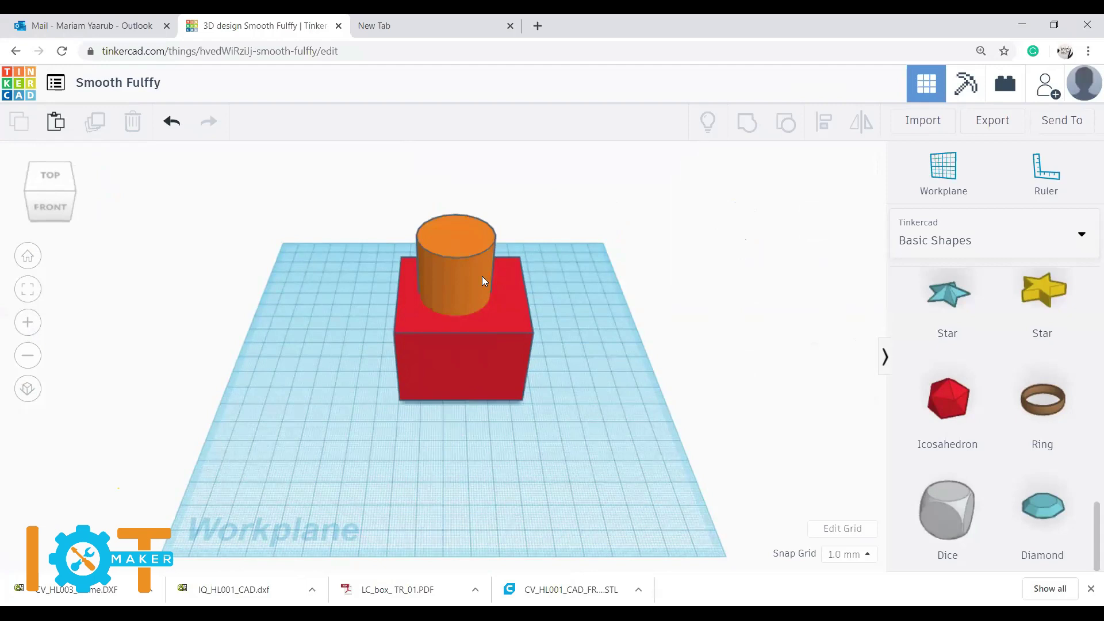
pyautogui.click(458, 274)
pyautogui.moveTo(581, 212); pyautogui.dragTo(375, 390)
pyautogui.press('l')
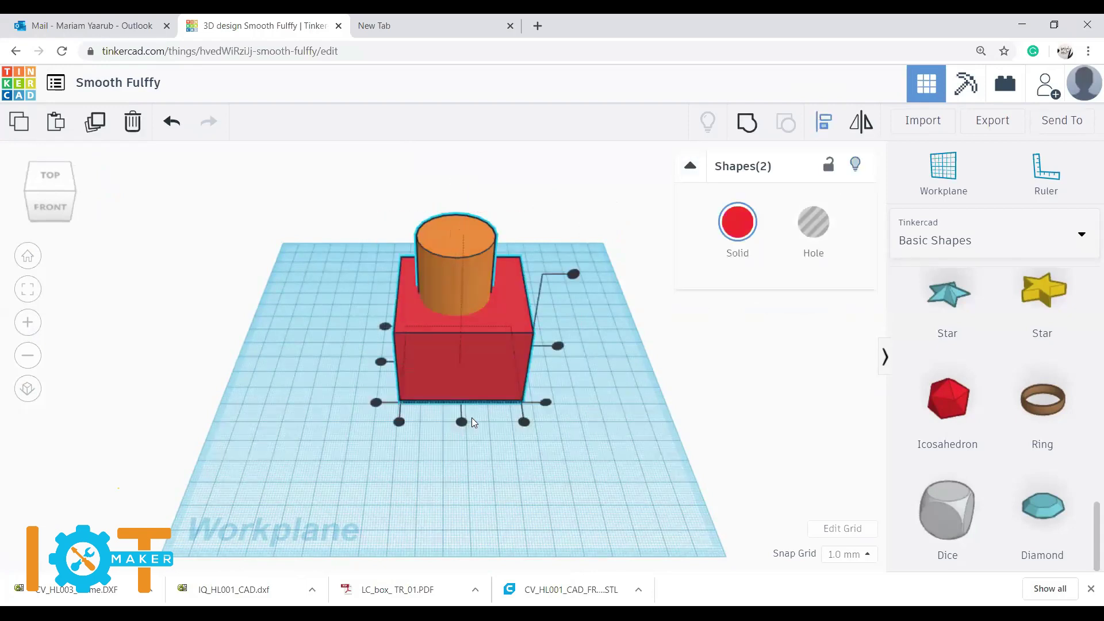
pyautogui.click(462, 422)
pyautogui.click(381, 361)
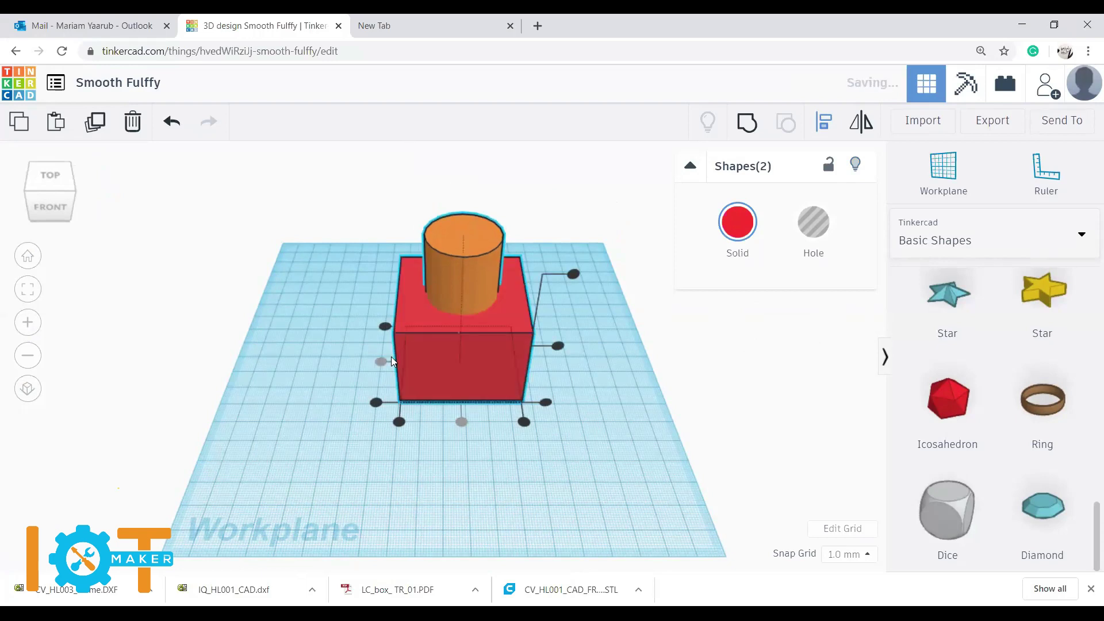
# Step: Group the aligned box and cylinder into one shape and select it
pyautogui.moveTo(545, 226); pyautogui.dragTo(379, 402)
pyautogui.click(583, 270)
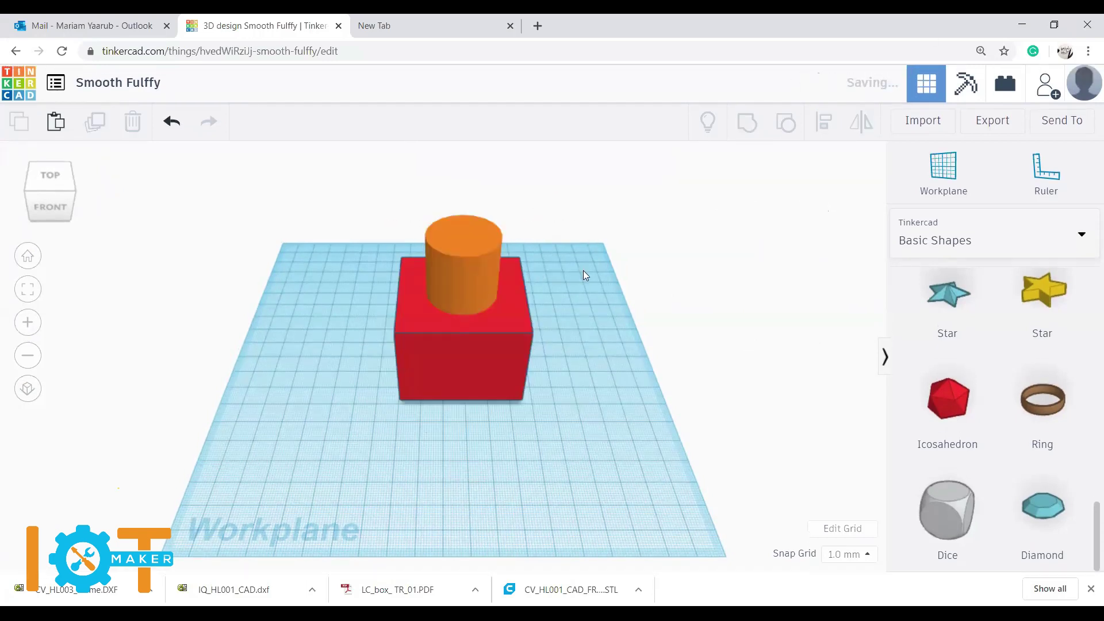
pyautogui.click(441, 296)
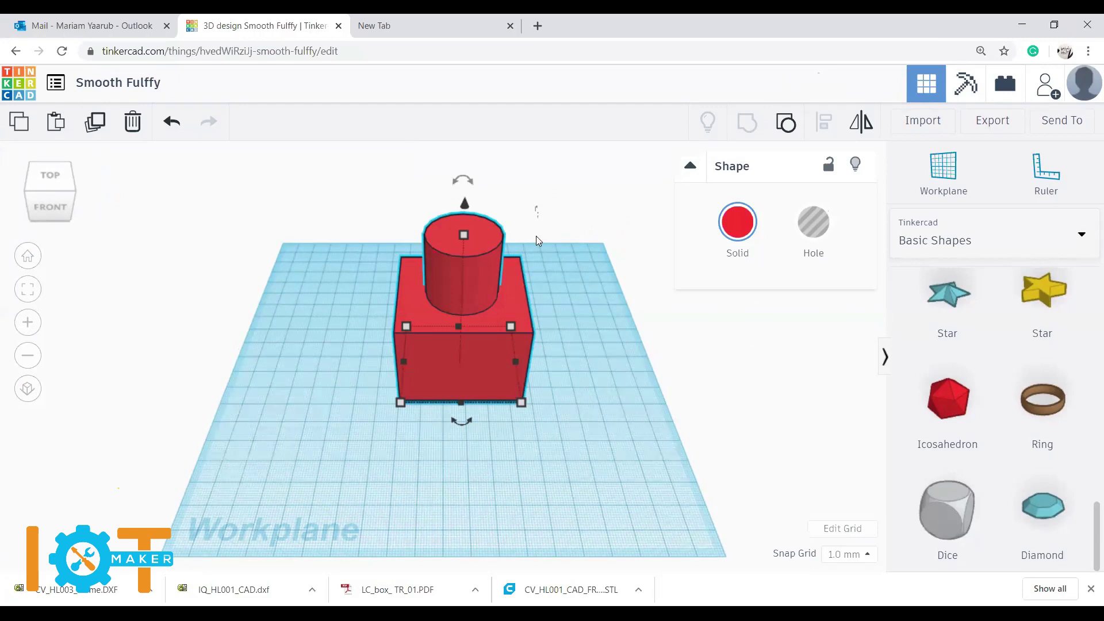
# Step: Move the grouped shape slightly towards the front of the workplane and deselect it
pyautogui.moveTo(414, 358); pyautogui.dragTo(535, 333)
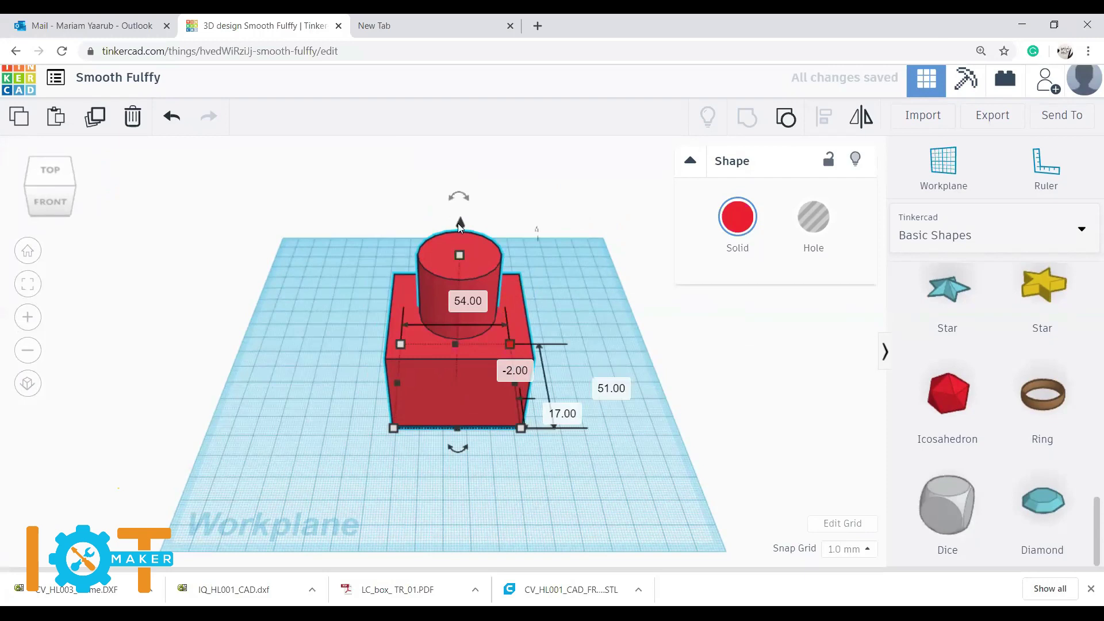
pyautogui.moveTo(460, 224)
pyautogui.mouseDown()
pyautogui.moveTo(459, 235)
pyautogui.moveTo(458, 221)
pyautogui.mouseUp()
pyautogui.click(583, 286)
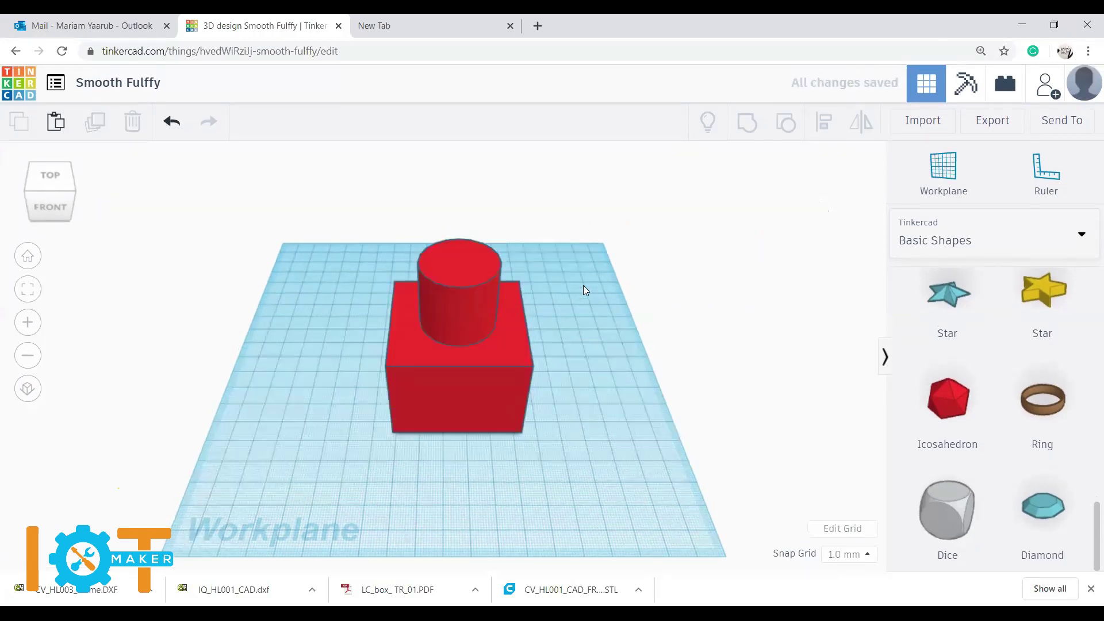
# Step: Ungroup the shape into the red box and the orange cylinder, and reselect both of them
pyautogui.moveTo(282, 405); pyautogui.dragTo(562, 268)
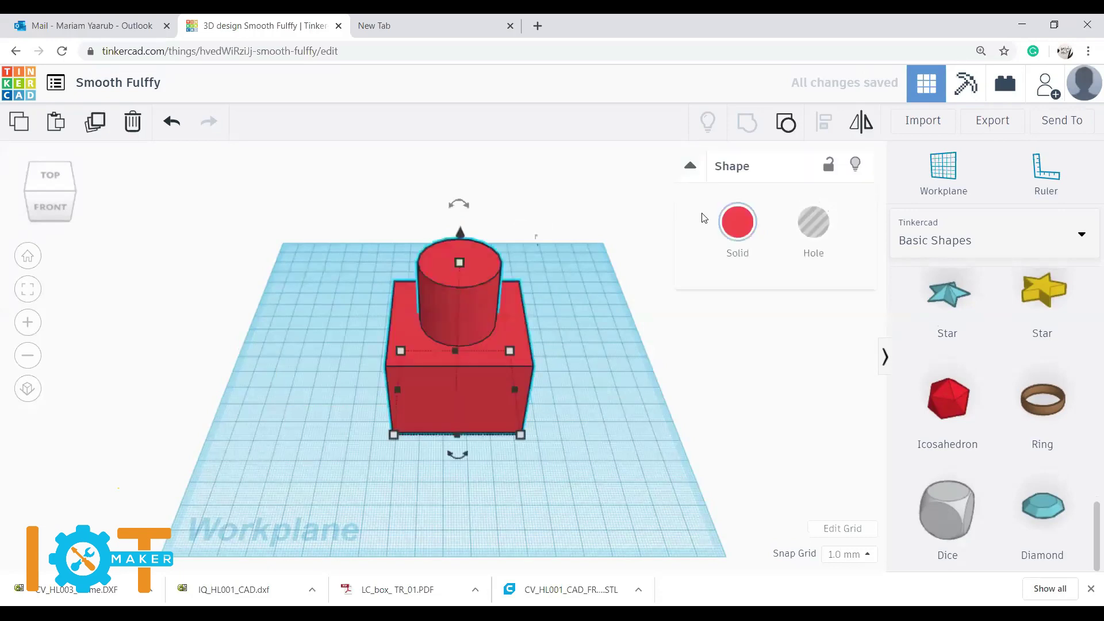
pyautogui.click(781, 129)
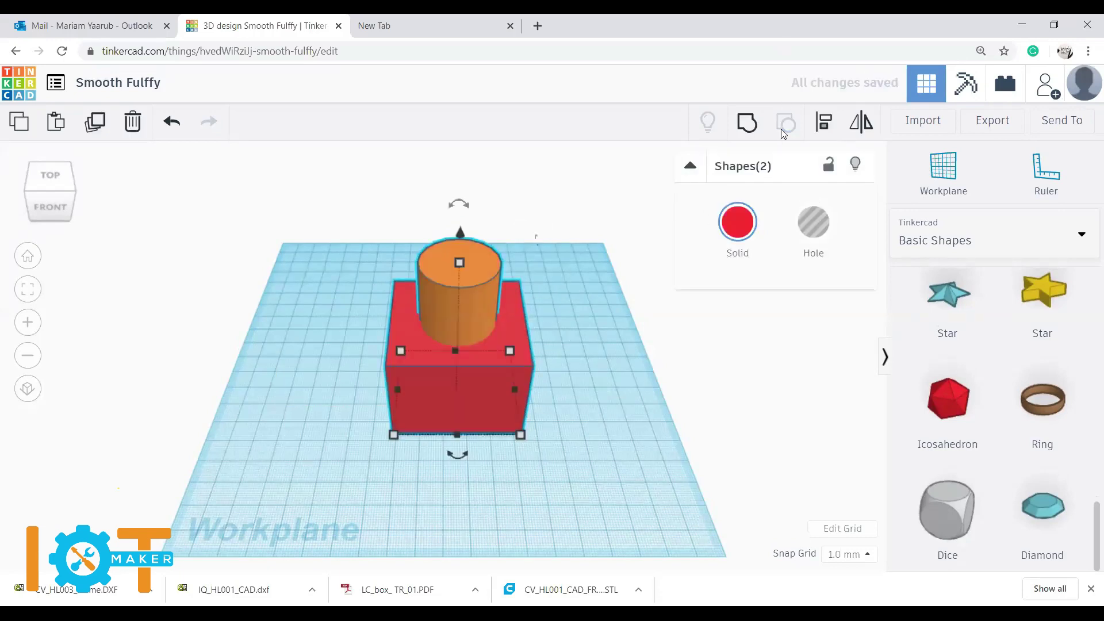
pyautogui.click(605, 375)
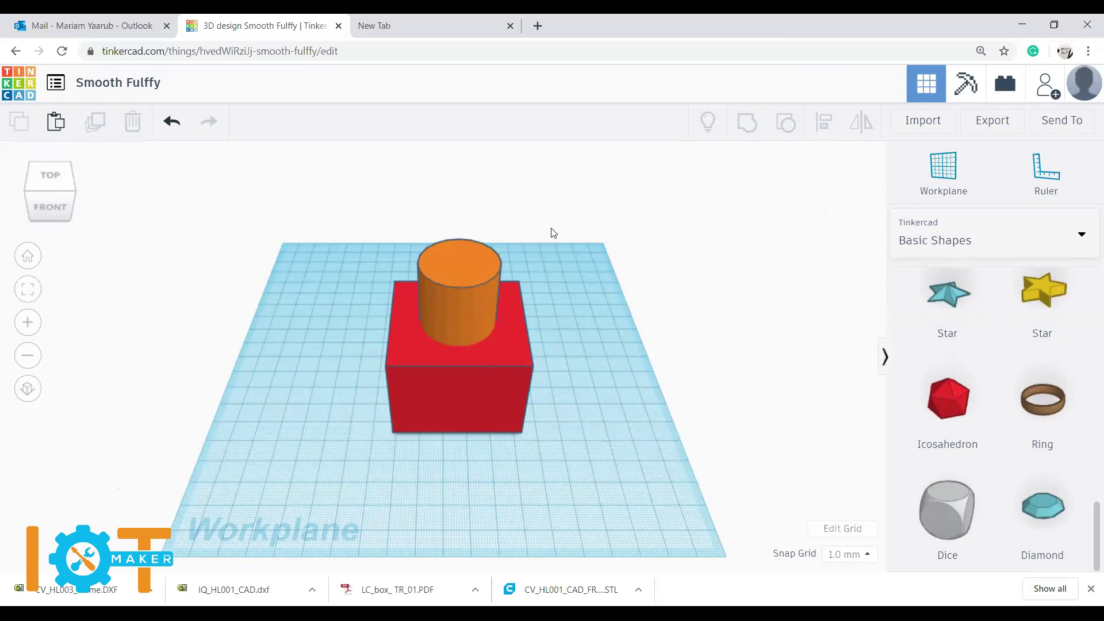
pyautogui.moveTo(553, 240); pyautogui.dragTo(353, 431)
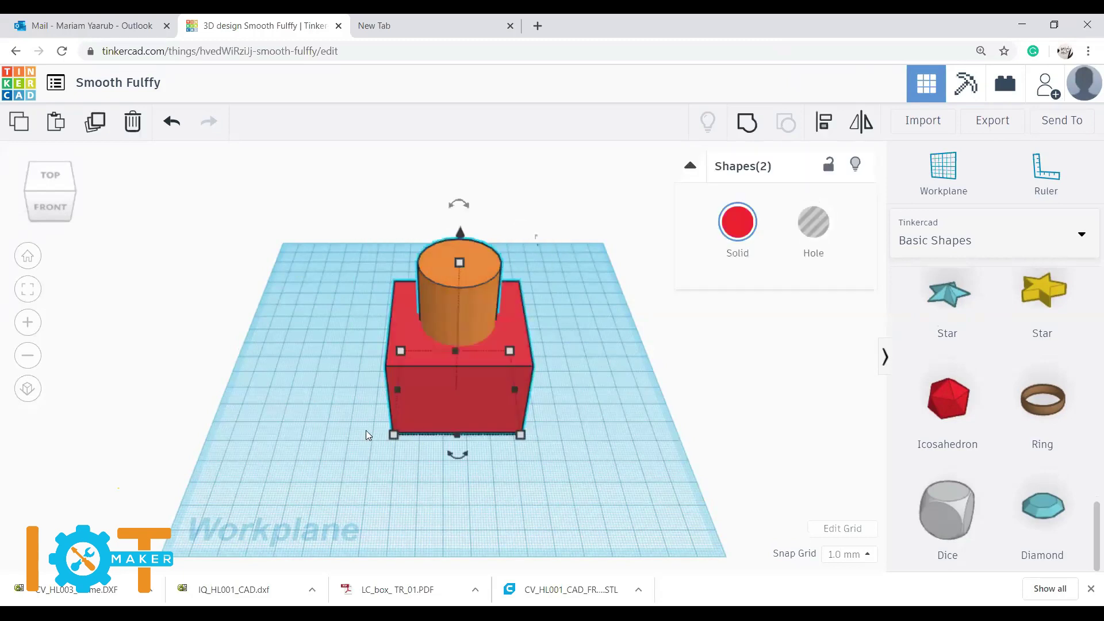
# Step: Group the red box and the orange cylinder into one shape again and reselect the grouped shape
pyautogui.click(749, 126)
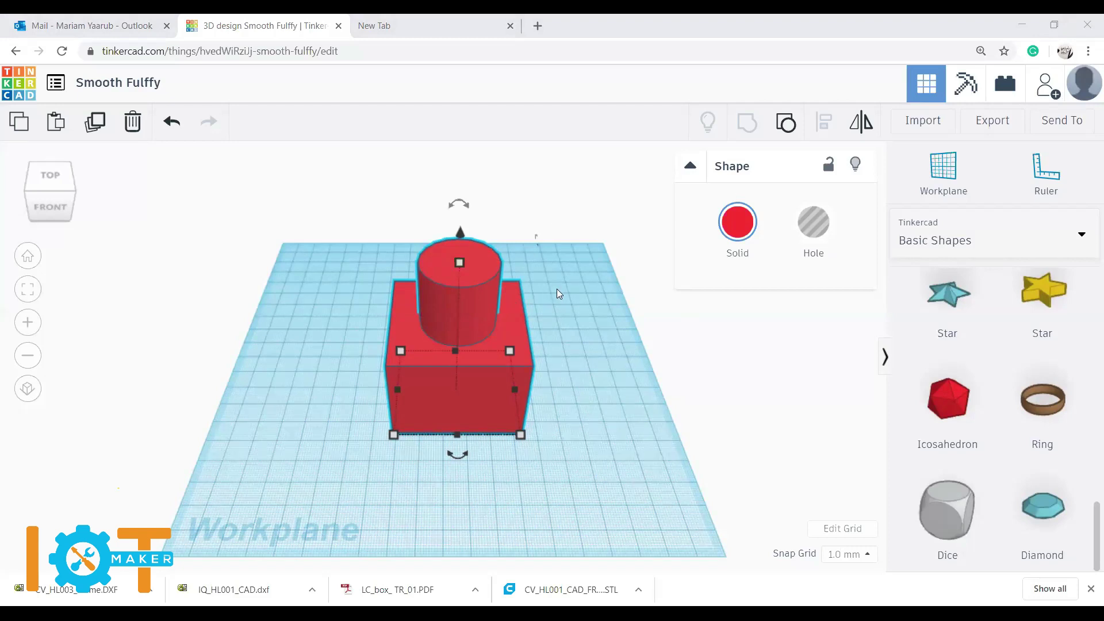
pyautogui.click(570, 323)
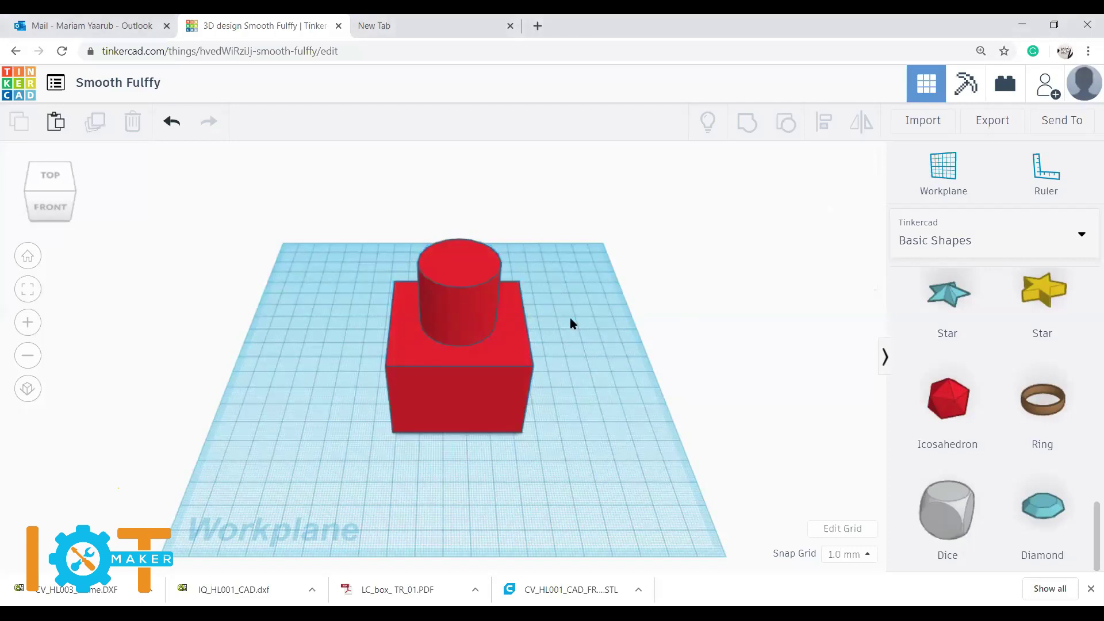
pyautogui.moveTo(561, 215); pyautogui.dragTo(342, 470)
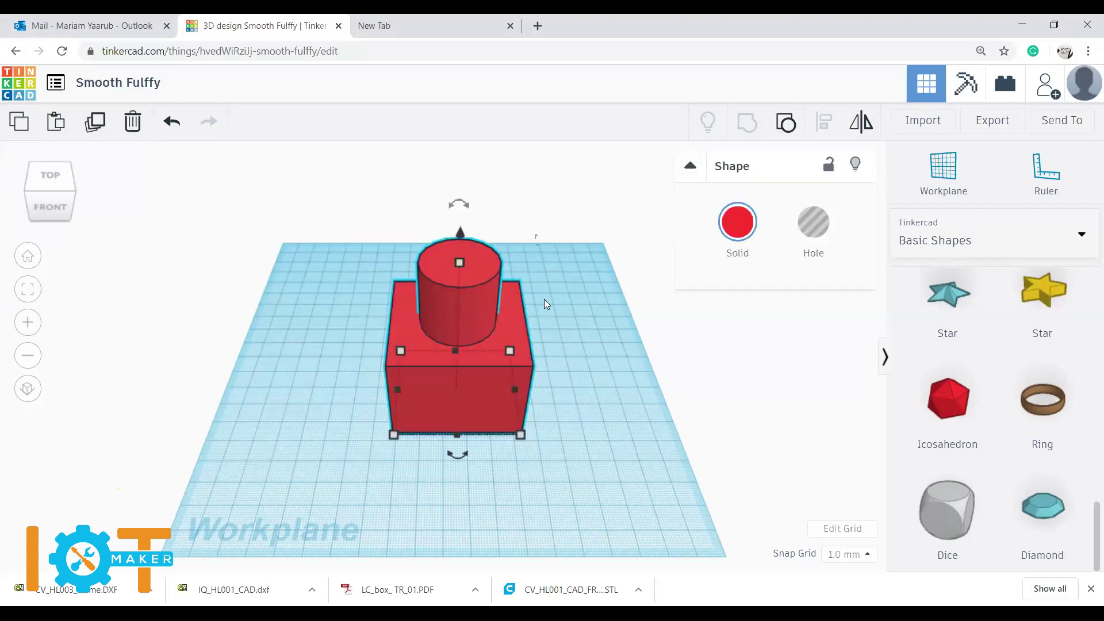
# Step: Ungroup the combined shape back into the box and the cylinder, reselect both together, and deselect them
pyautogui.click(790, 137)
pyautogui.click(599, 358)
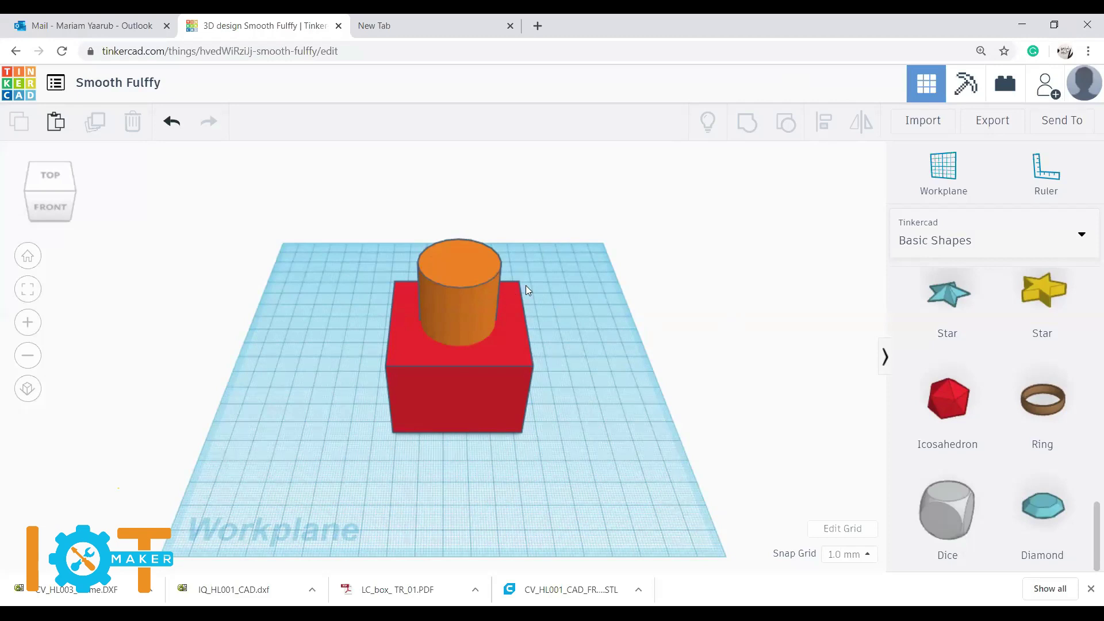
pyautogui.moveTo(562, 257); pyautogui.dragTo(394, 430)
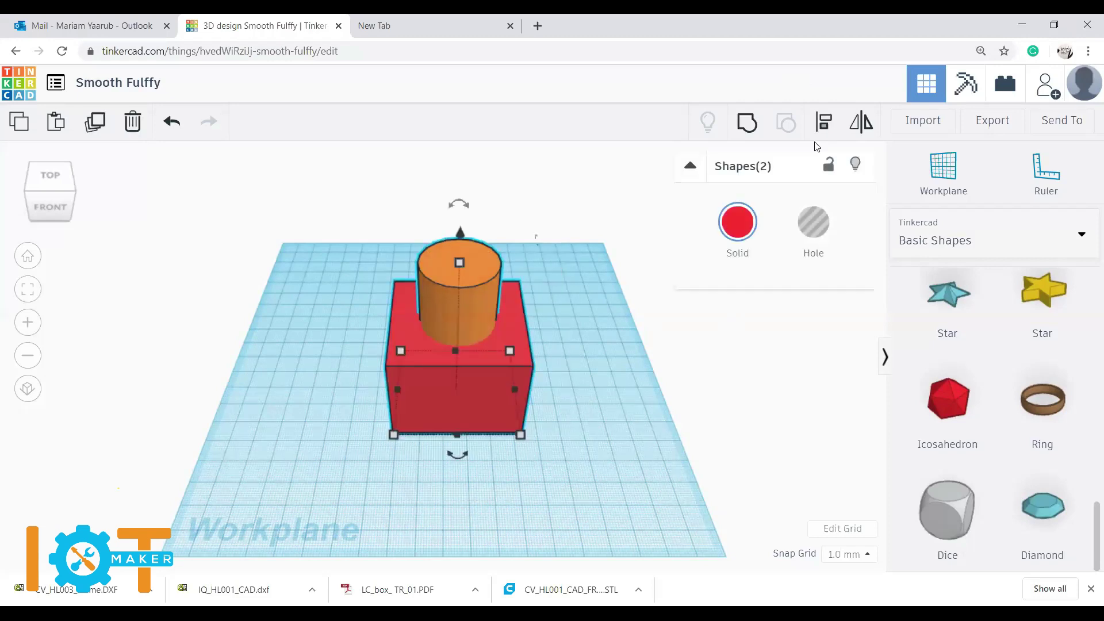
pyautogui.click(560, 242)
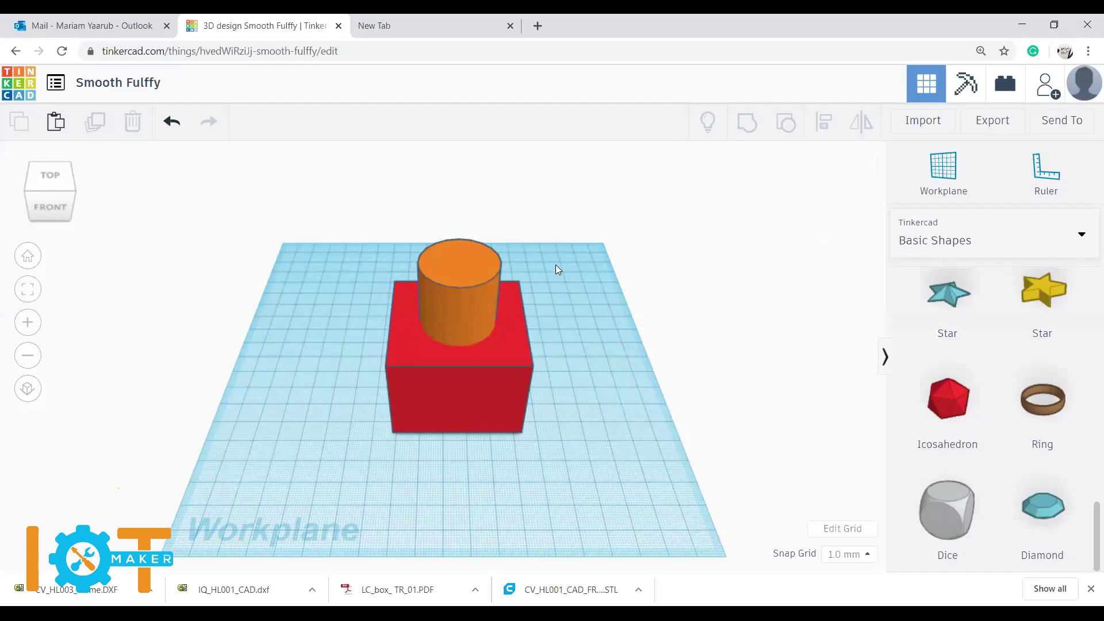
# Step: Turn the orange cylinder into a hole while keeping the red box solid
pyautogui.click(480, 322)
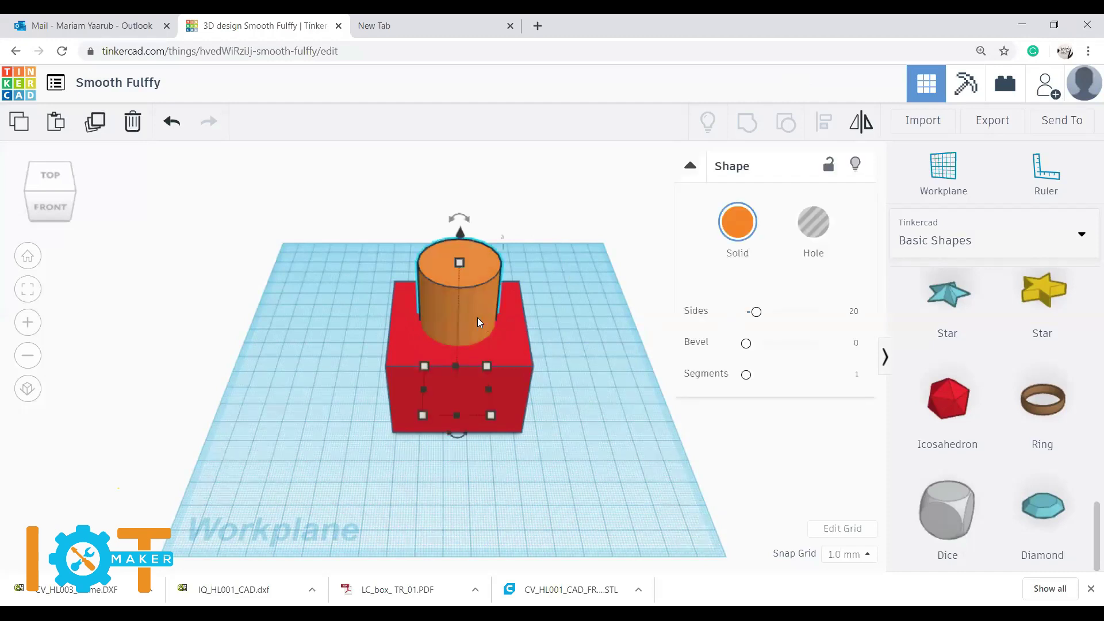
pyautogui.click(511, 350)
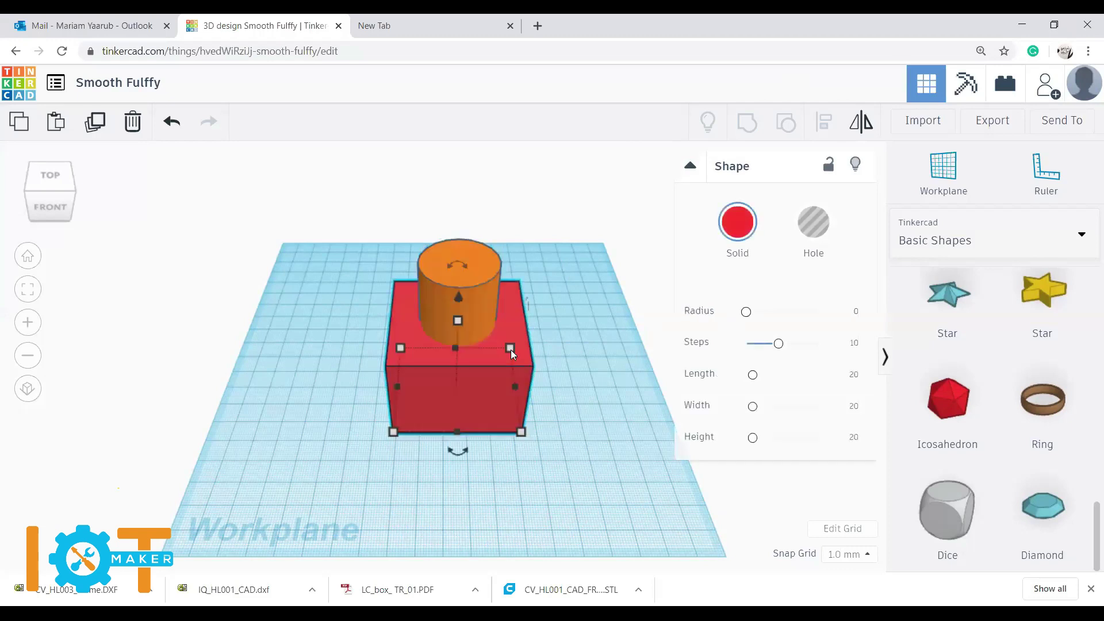
pyautogui.click(552, 305)
pyautogui.click(495, 304)
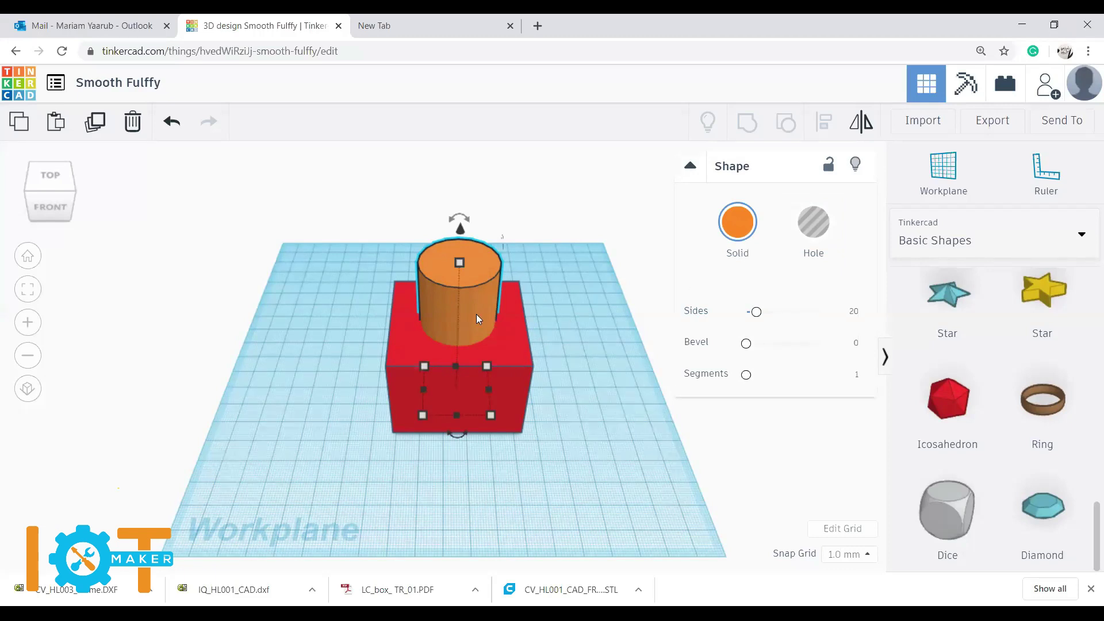
pyautogui.click(813, 222)
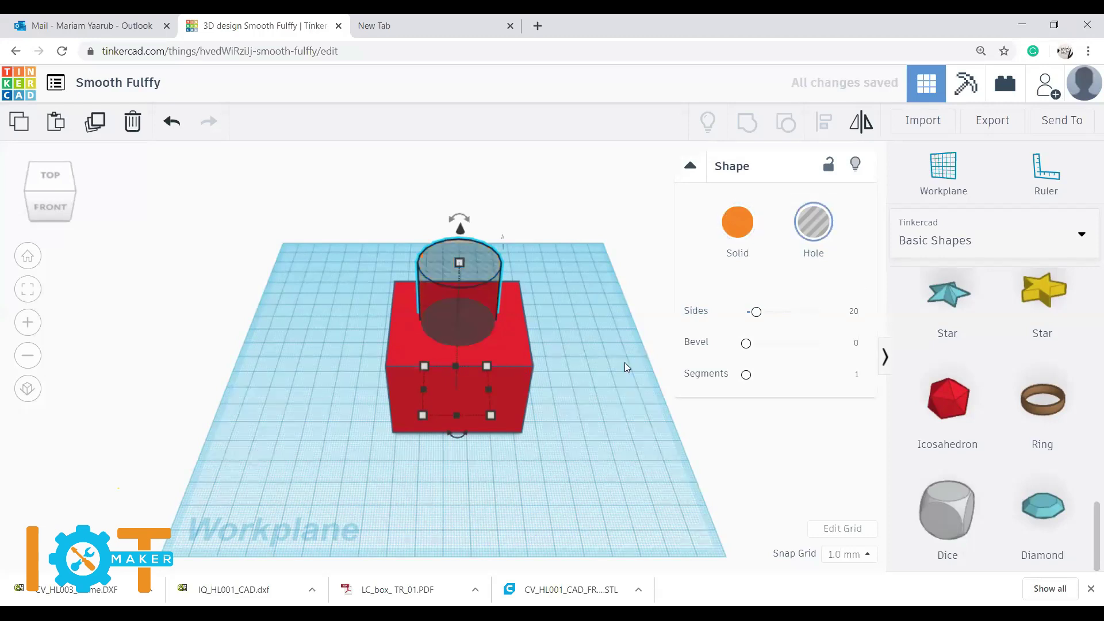
pyautogui.click(605, 402)
pyautogui.moveTo(594, 361); pyautogui.dragTo(599, 324, button='right')
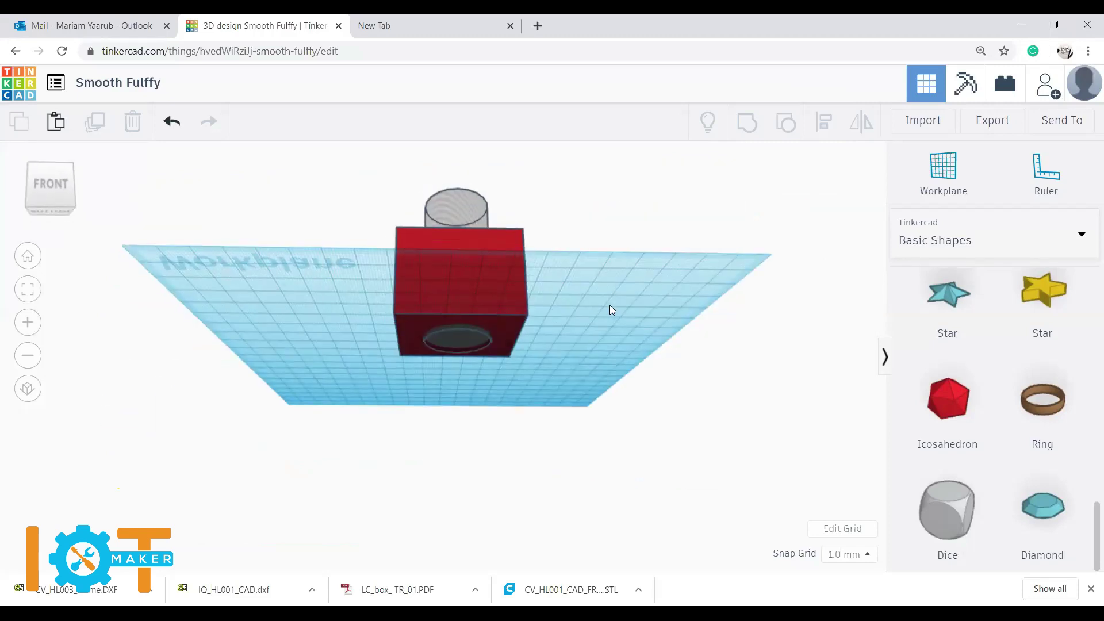
pyautogui.moveTo(610, 305); pyautogui.dragTo(632, 415, button='right')
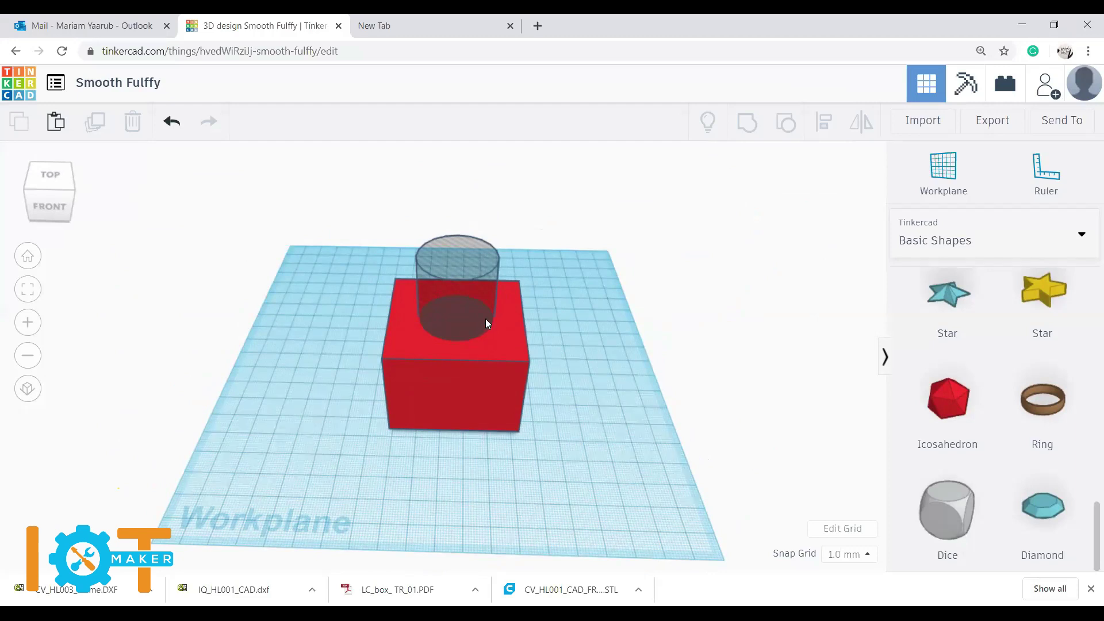
# Step: Select the red box and the hole cylinder together and group them to cut a round hole through the box
pyautogui.click(469, 359)
pyautogui.click(568, 322)
pyautogui.moveTo(558, 224); pyautogui.dragTo(340, 462)
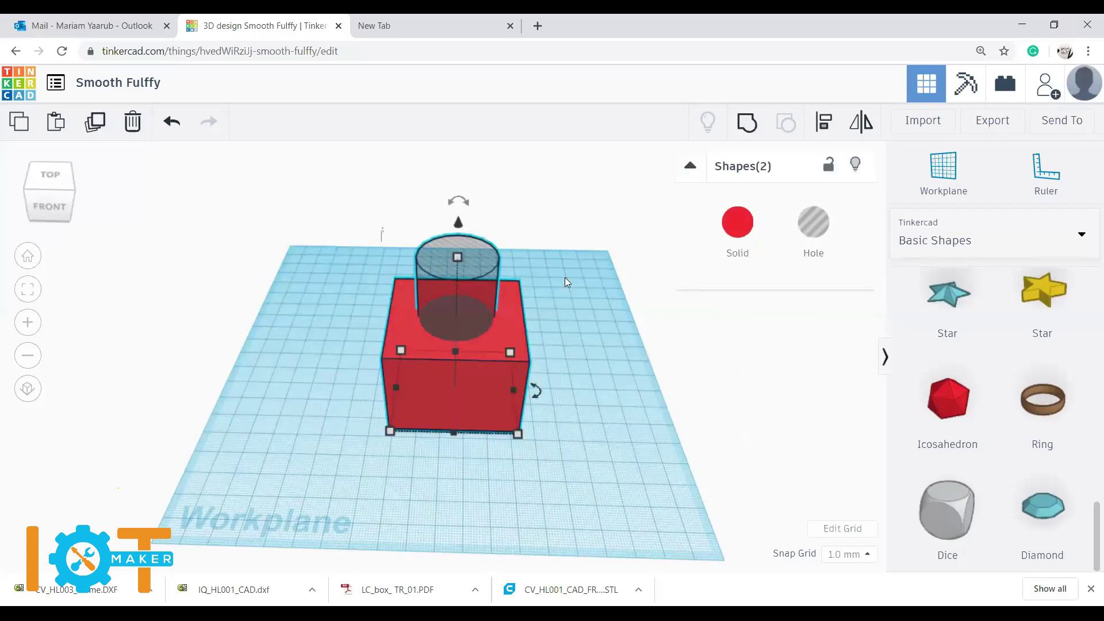
pyautogui.click(747, 122)
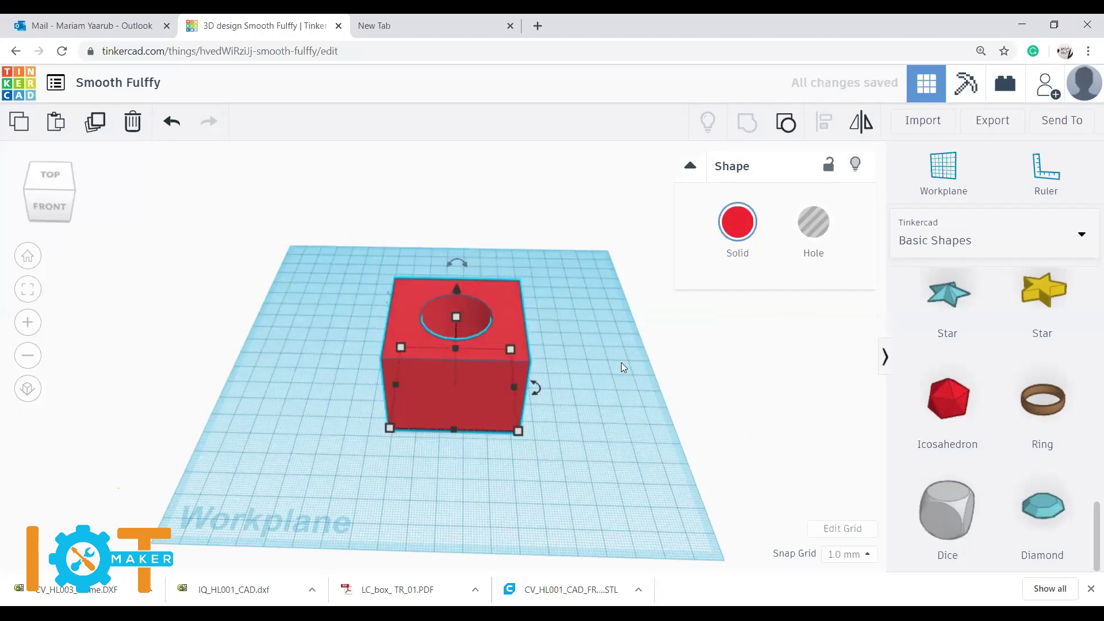
pyautogui.moveTo(619, 368); pyautogui.dragTo(605, 408, button='right')
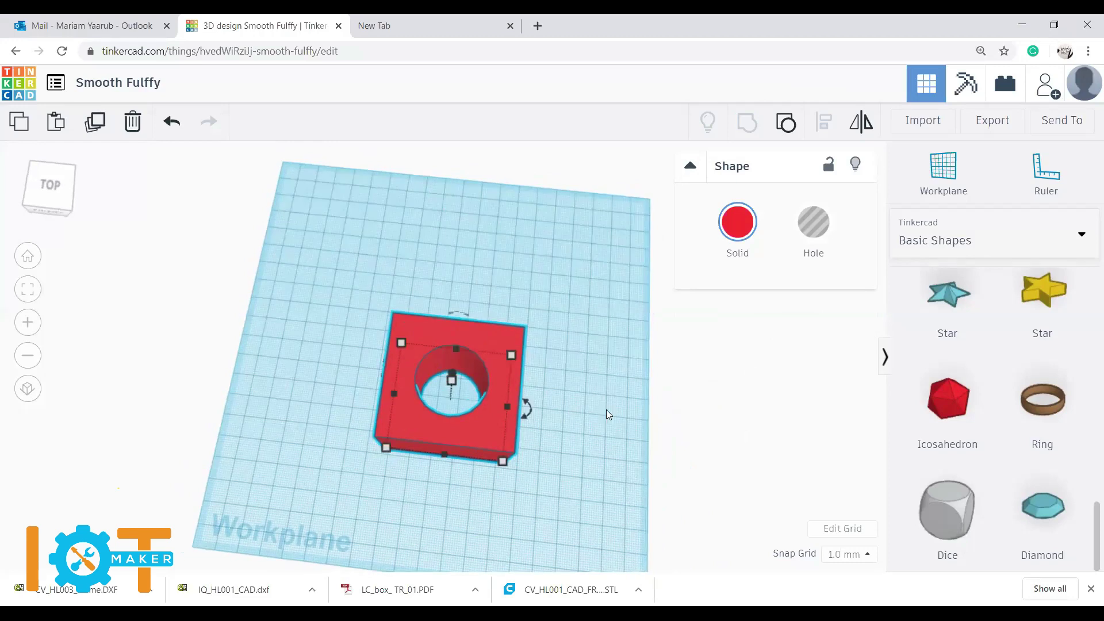
pyautogui.moveTo(606, 410); pyautogui.dragTo(619, 371, button='right')
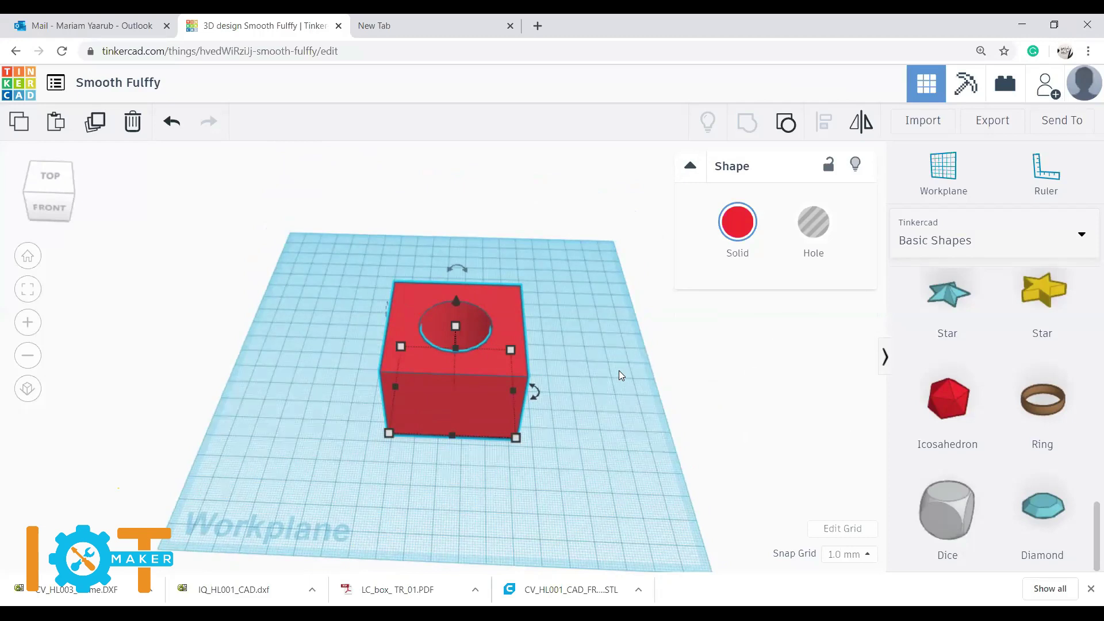
pyautogui.click(598, 284)
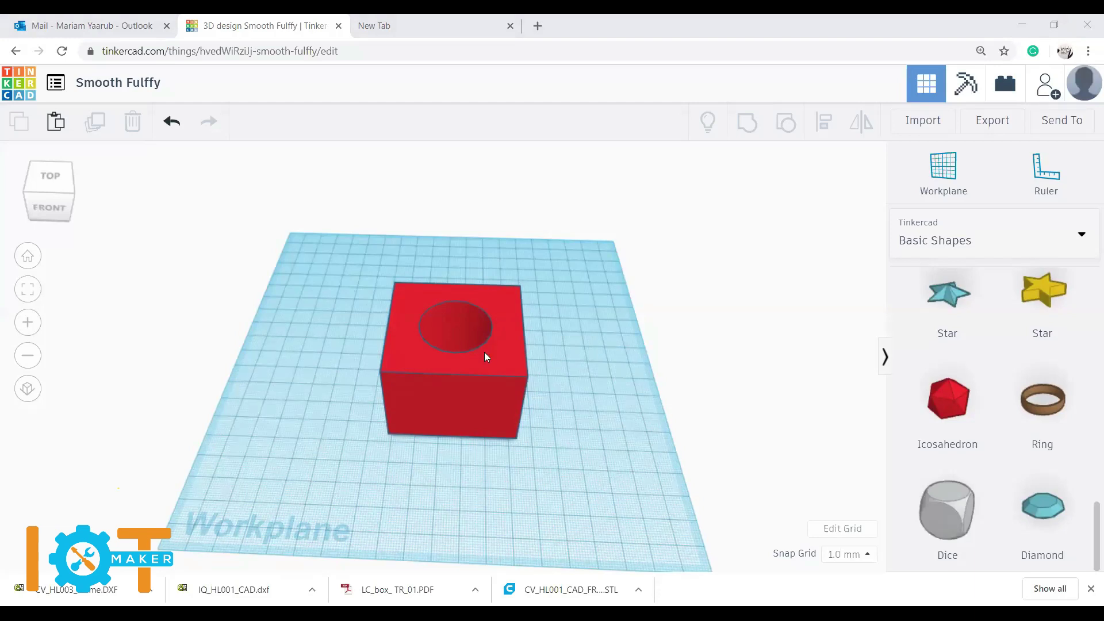
# Step: Undo the grouping and the cylinder's change to a hole
pyautogui.click(509, 357)
pyautogui.click(589, 333)
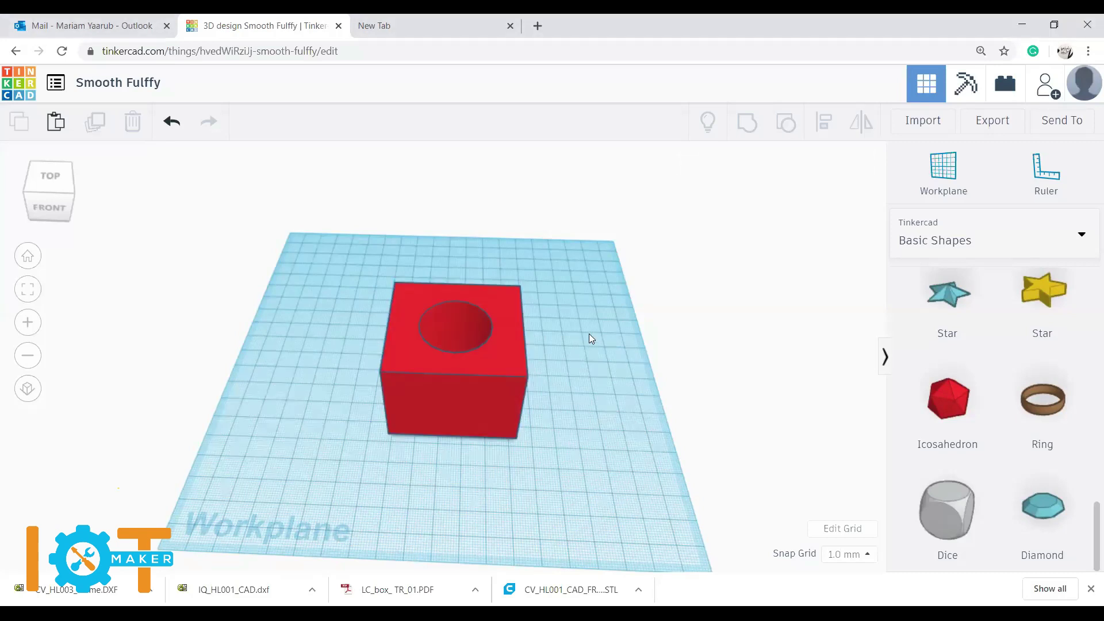
pyautogui.hotkey('ctrl', 'z')
pyautogui.hotkey('ctrl', 'z')
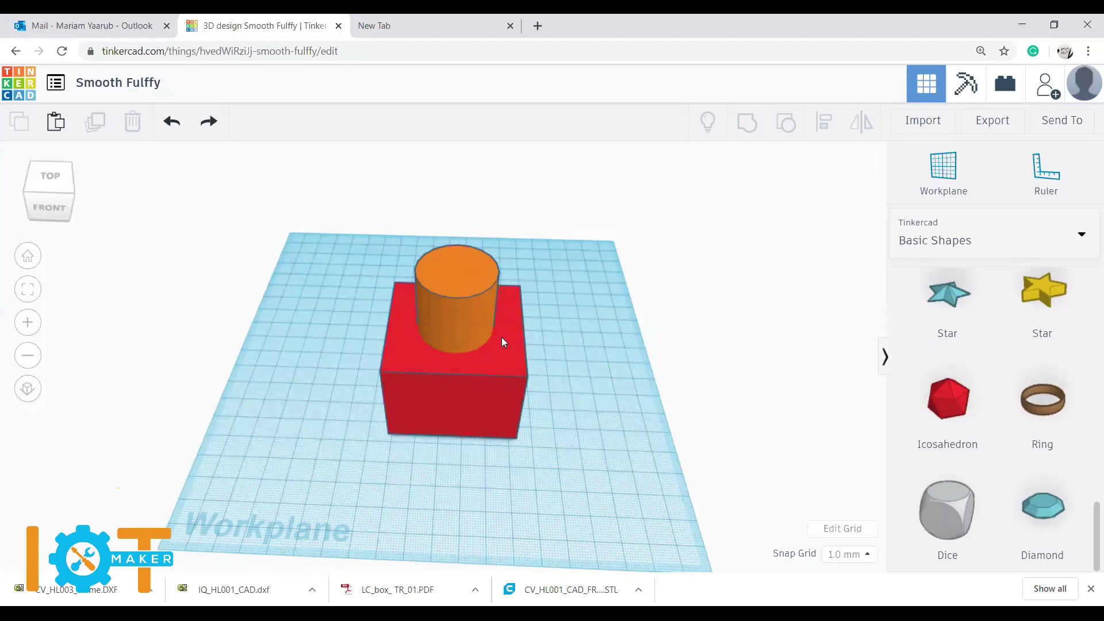
# Step: Convert the solid orange cylinder into a hole once more and deselect it
pyautogui.click(470, 320)
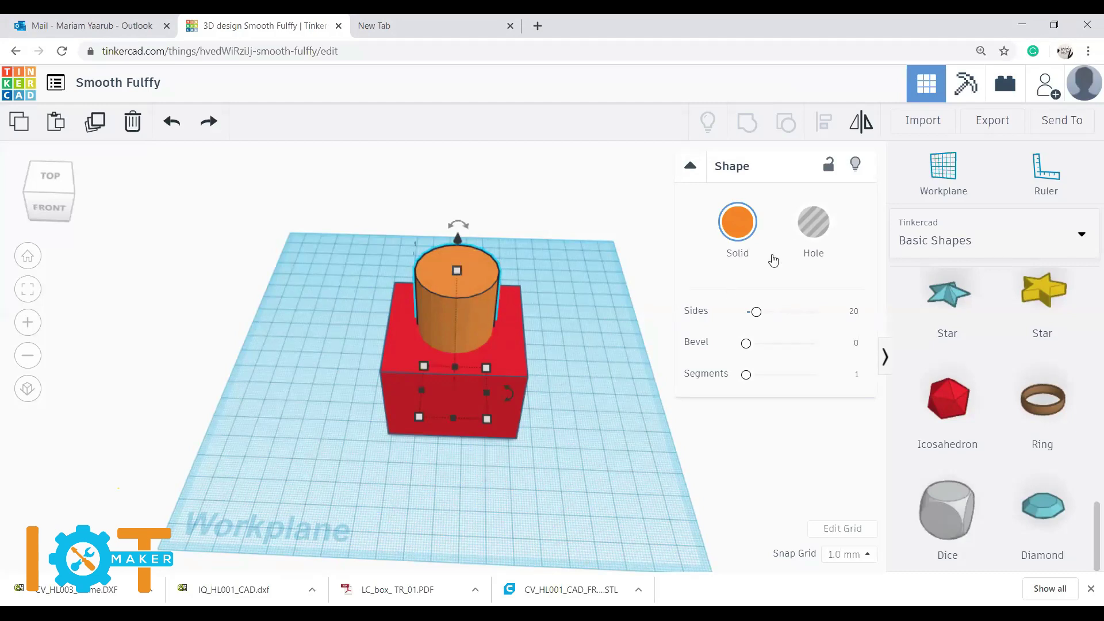
pyautogui.click(813, 222)
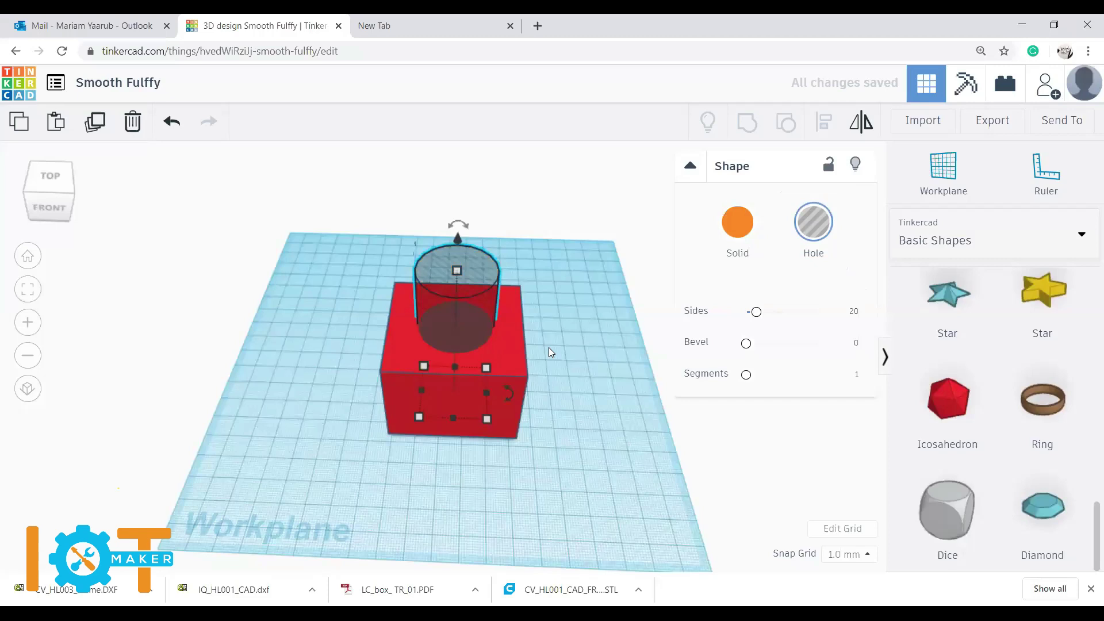
pyautogui.click(549, 350)
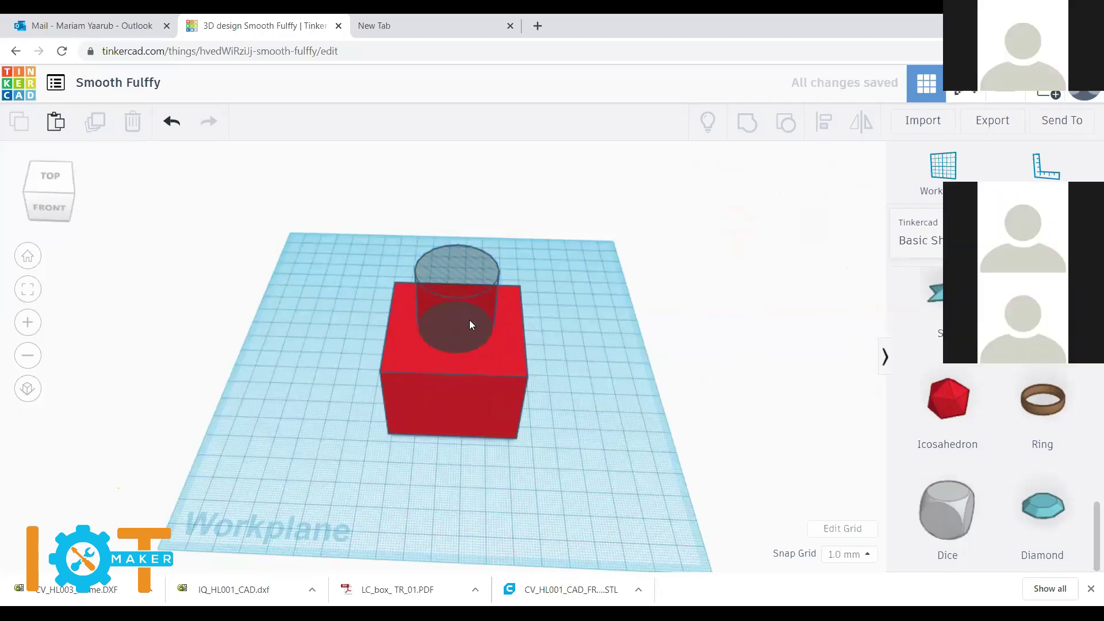
# Step: Group the hole cylinder with the red box again to cut the round opening, then deselect the result
pyautogui.moveTo(566, 249); pyautogui.dragTo(325, 478)
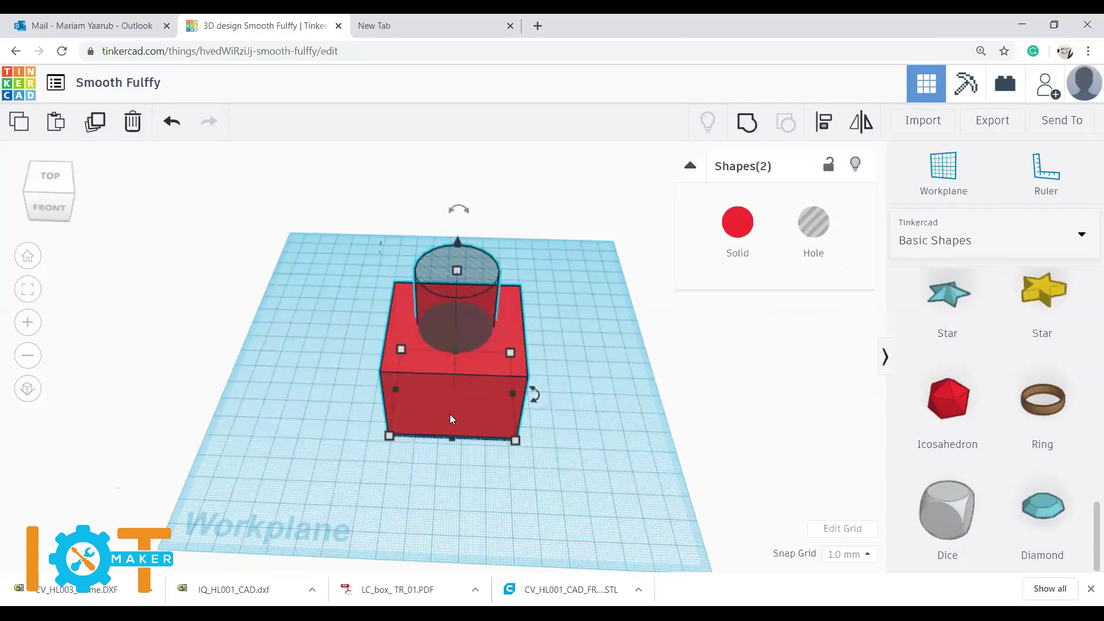
pyautogui.click(750, 130)
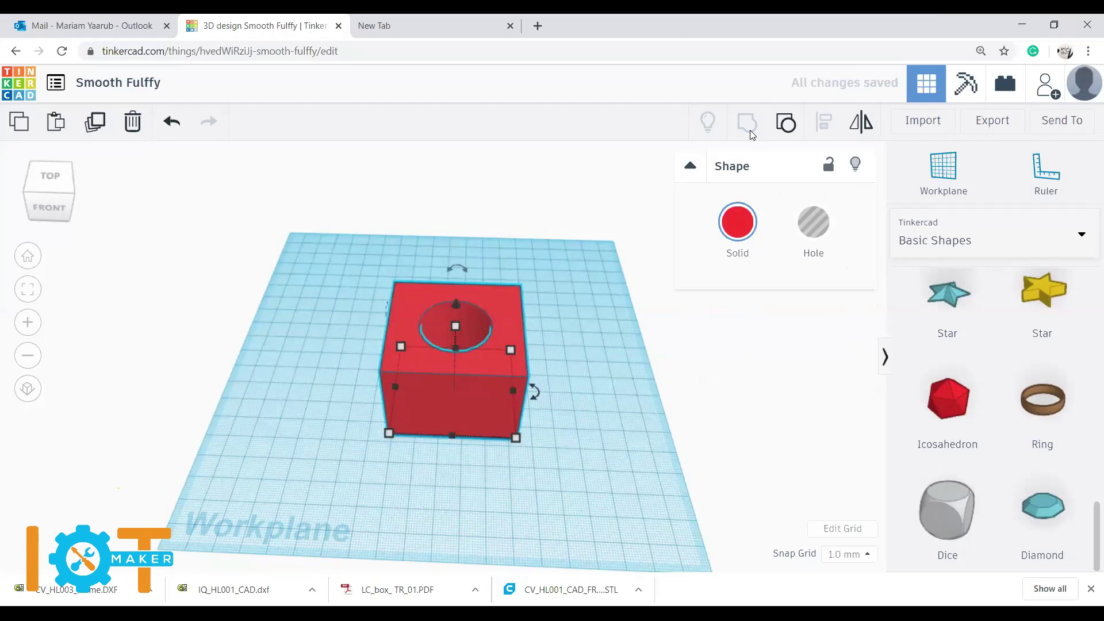
pyautogui.click(590, 304)
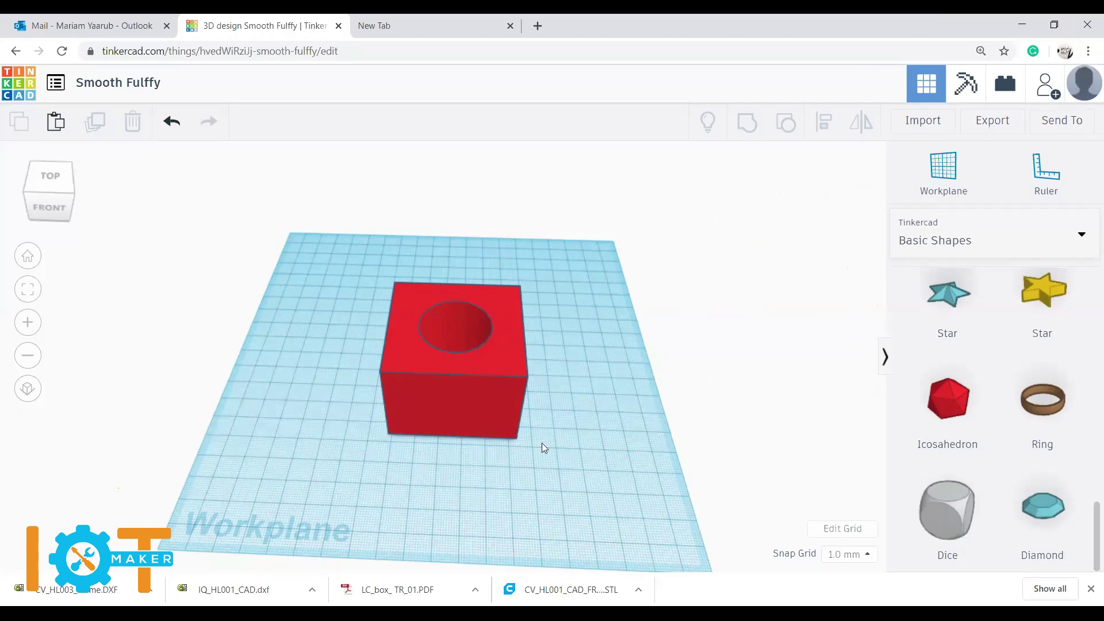
pyautogui.moveTo(556, 434)
pyautogui.mouseDown(button='right')
pyautogui.moveTo(529, 446)
pyautogui.moveTo(558, 454)
pyautogui.moveTo(547, 510)
pyautogui.moveTo(574, 447)
pyautogui.moveTo(552, 438)
pyautogui.mouseUp(button='right')
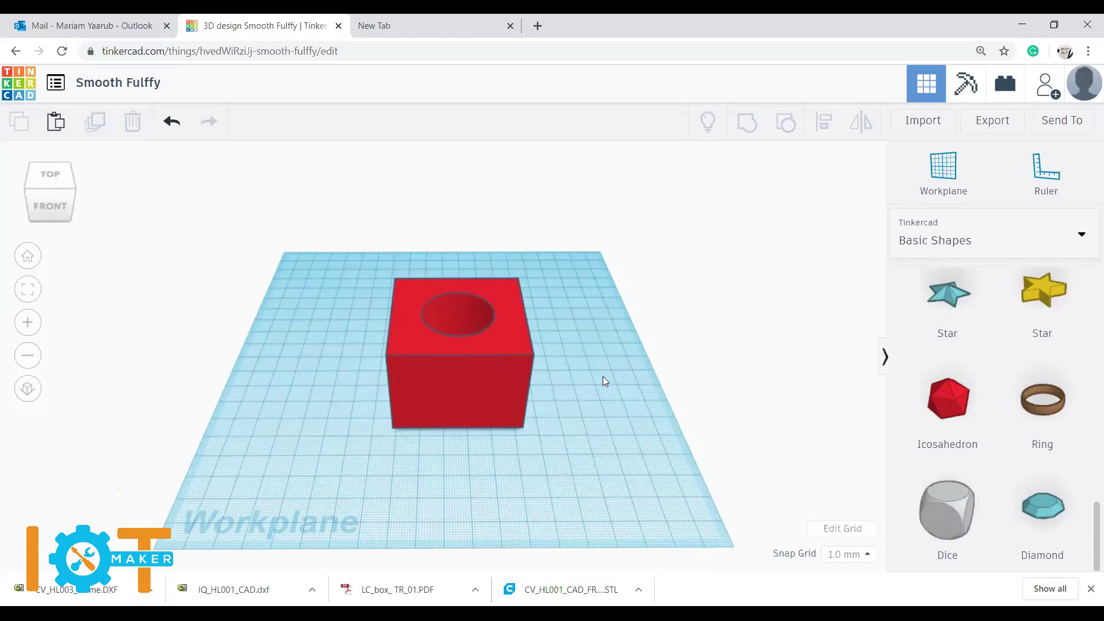
# Step: Undo the grouping and the hole setting, and move the solid orange cylinder off the box to its side
pyautogui.hotkey('ctrl', 'z')
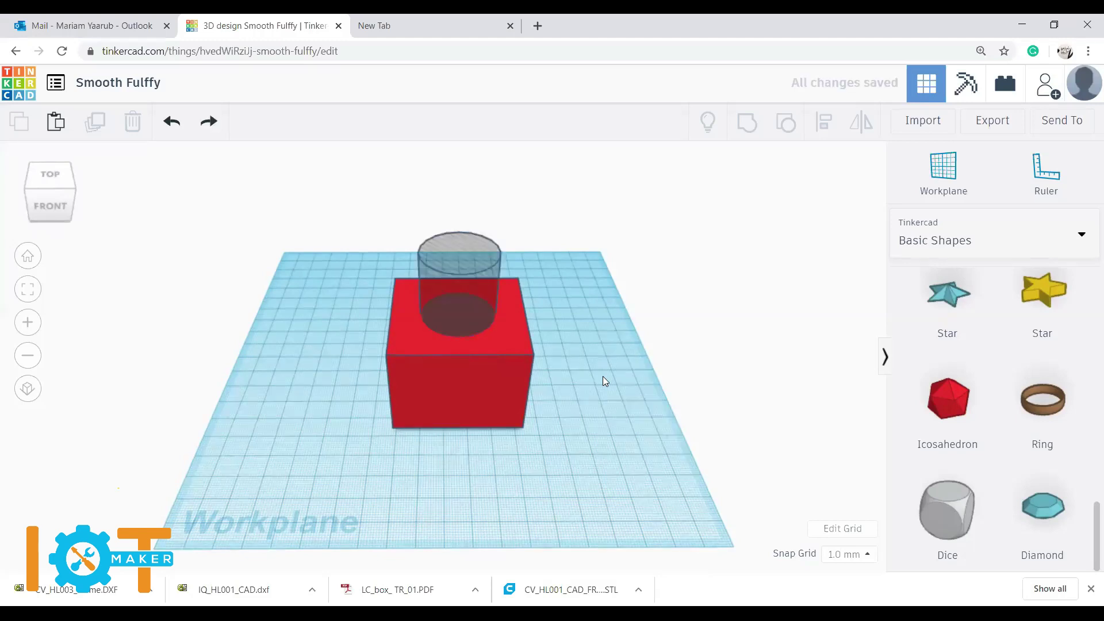
pyautogui.hotkey('ctrl', 'z')
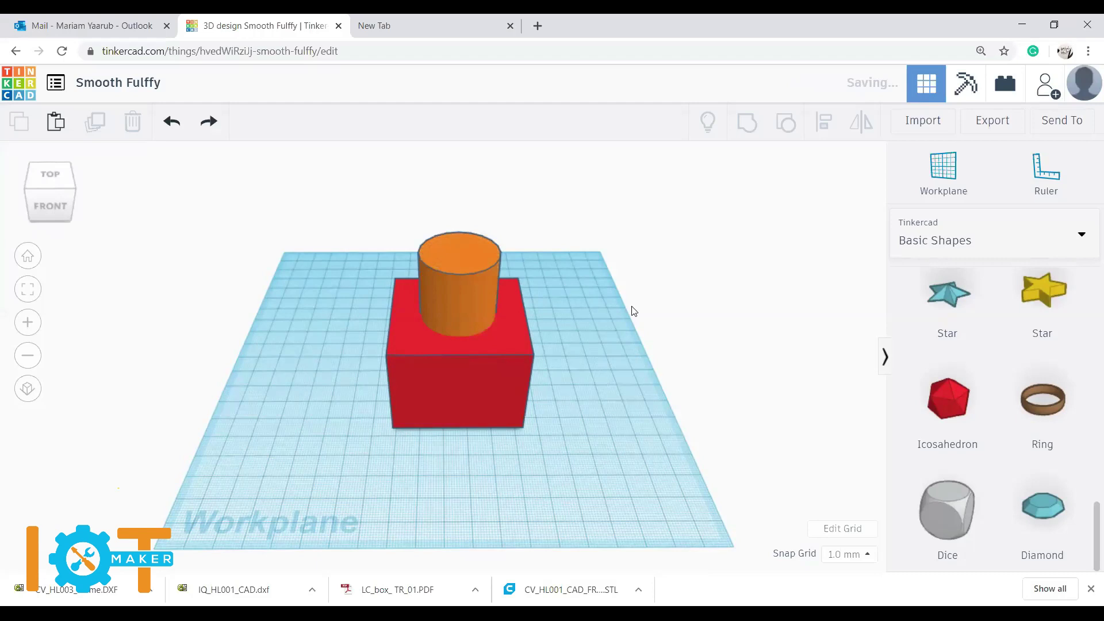
pyautogui.hotkey('ctrl', 'z')
pyautogui.click(463, 488)
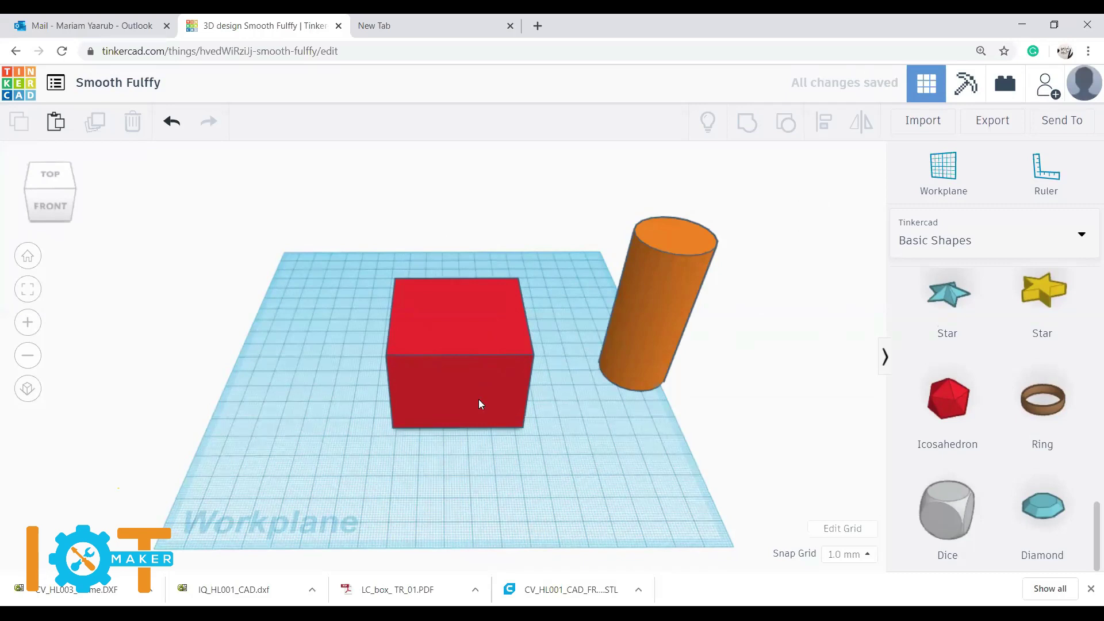
# Step: Copy the red box and paste a duplicate that overlaps its side
pyautogui.click(489, 330)
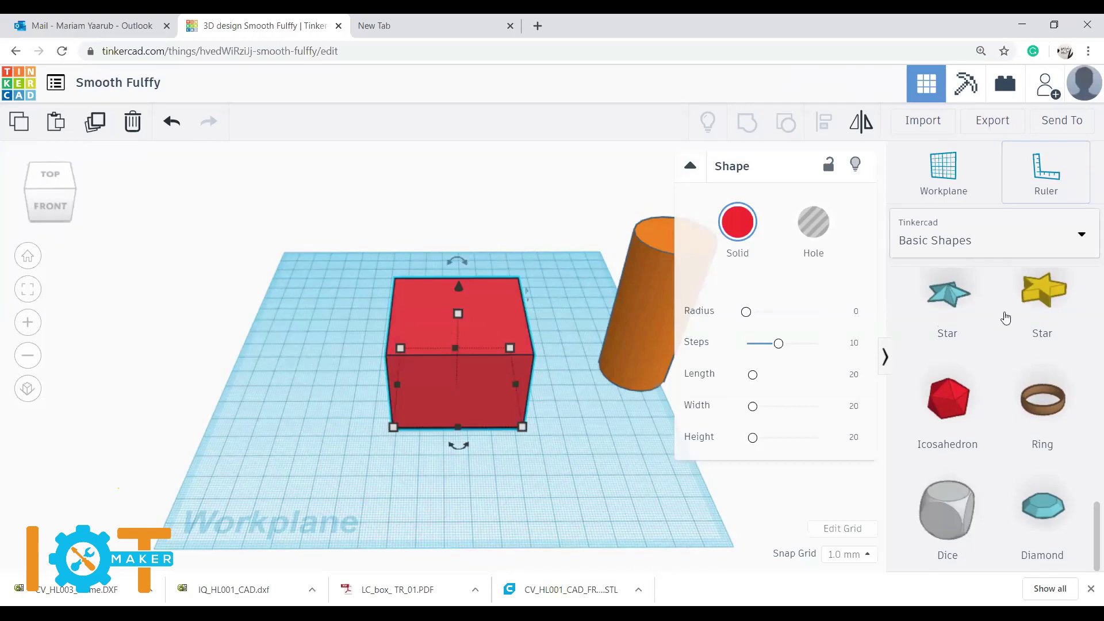
pyautogui.scroll(10, 1004, 316)
pyautogui.scroll(-1, 1004, 316)
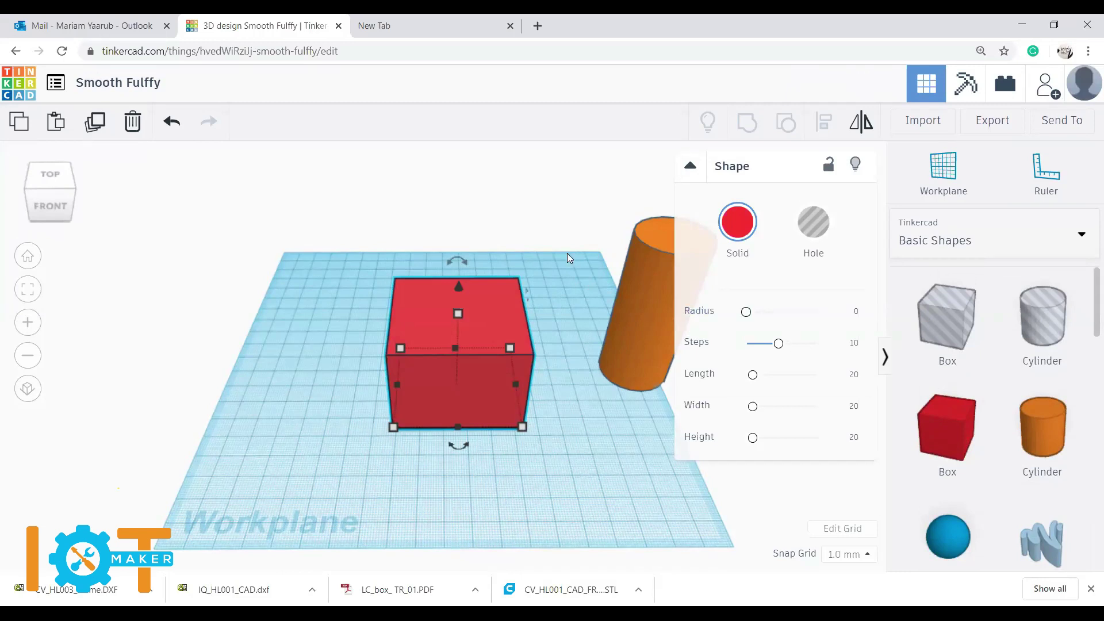
pyautogui.click(52, 127)
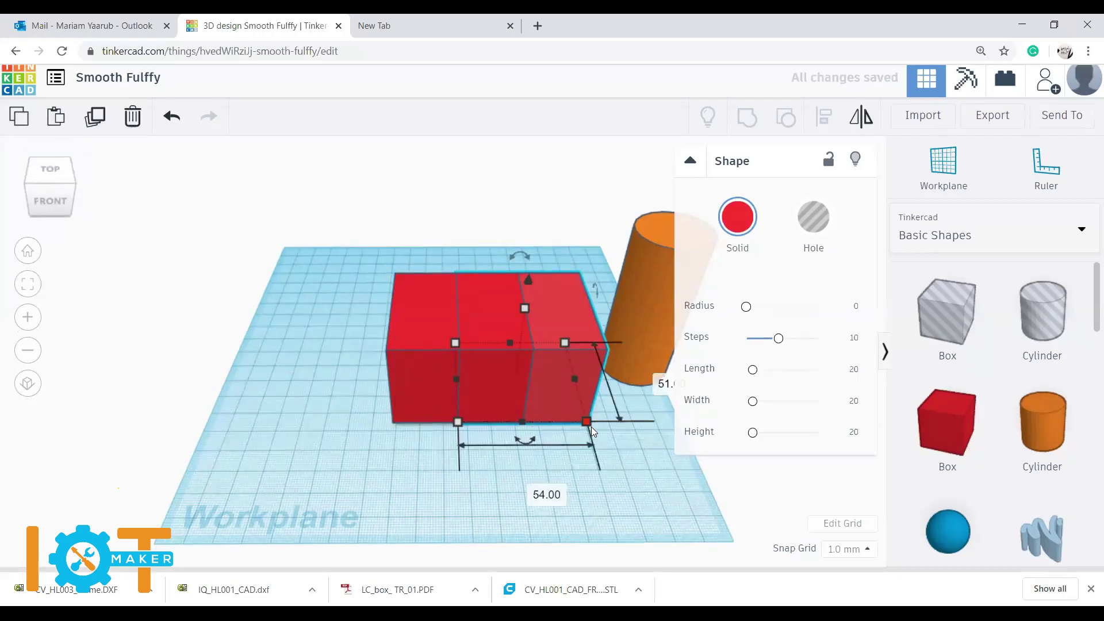
# Step: Set both base dimensions of the duplicated red box to 50 mm
pyautogui.moveTo(587, 429)
pyautogui.click(535, 488)
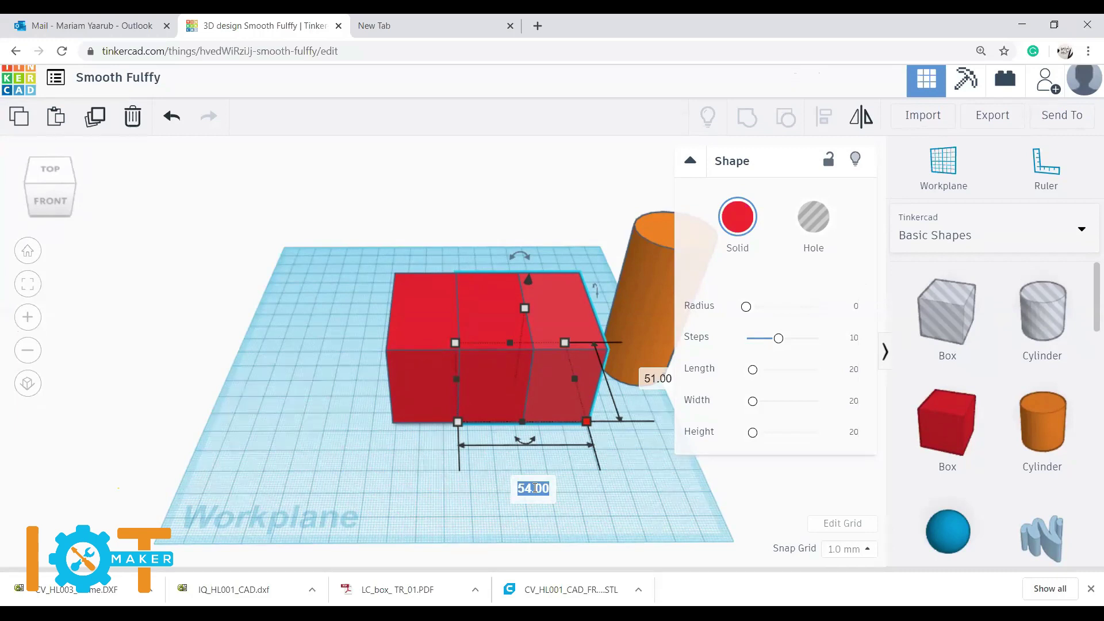
pyautogui.write('50')
pyautogui.click(662, 376)
pyautogui.write('50')
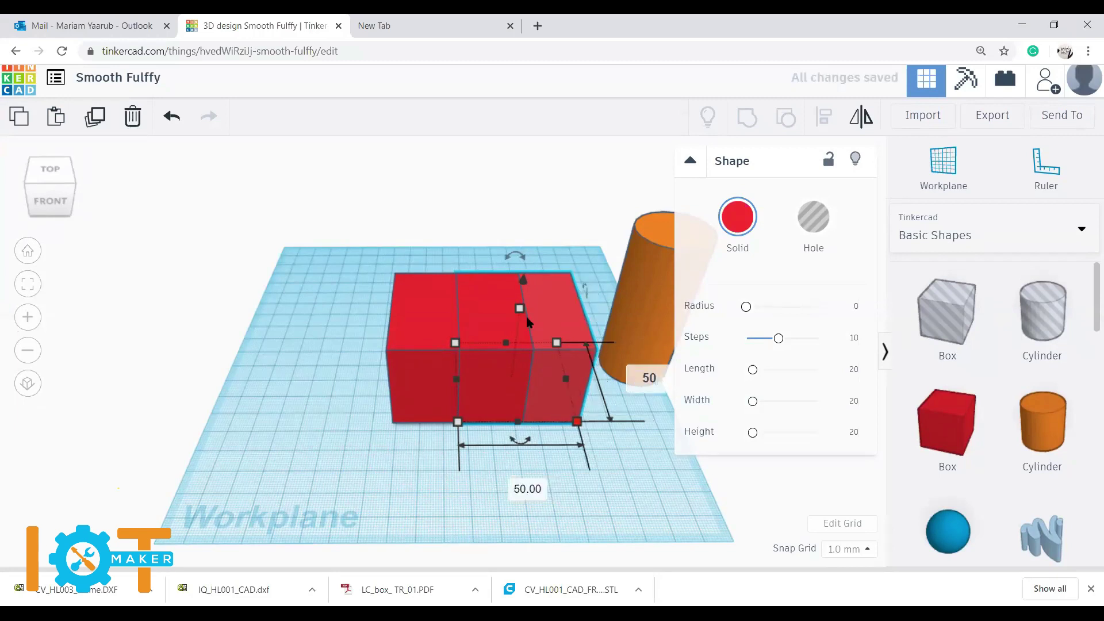
pyautogui.press('Return')
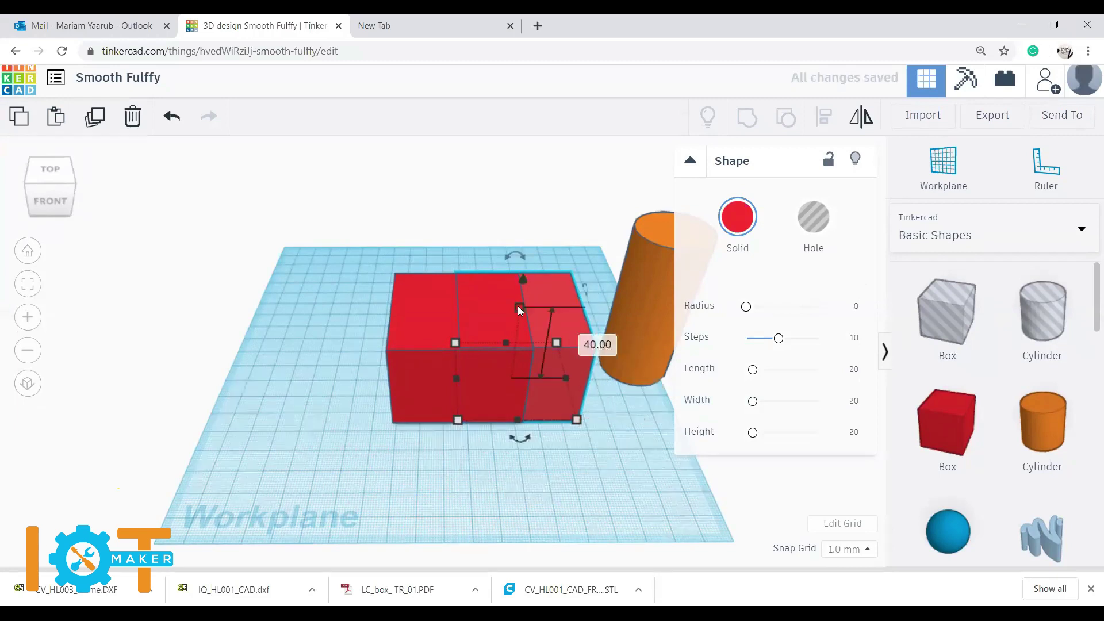
# Step: Set the duplicated box's height to 30 mm and raise it above the workplane
pyautogui.click(595, 343)
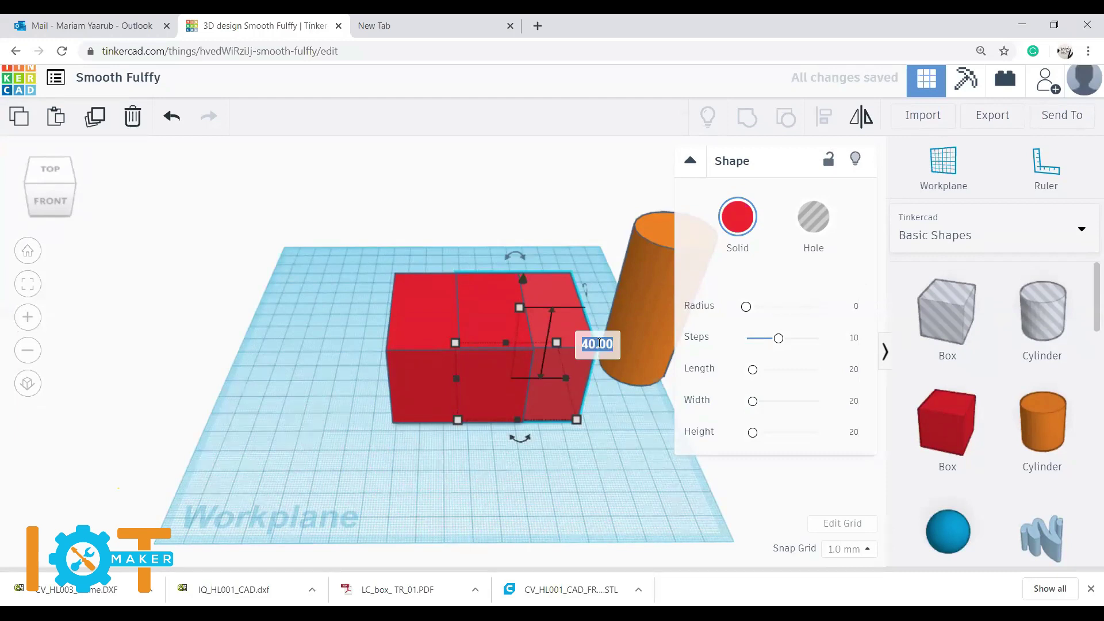
pyautogui.write('30')
pyautogui.press('Return')
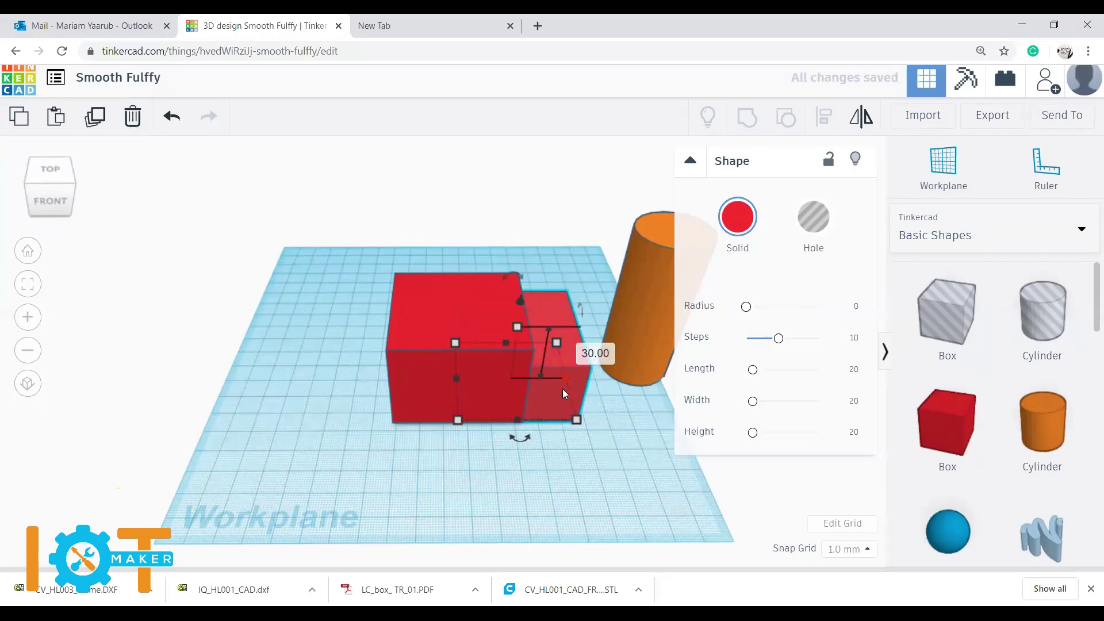
pyautogui.moveTo(518, 301); pyautogui.dragTo(523, 259)
pyautogui.click(516, 490)
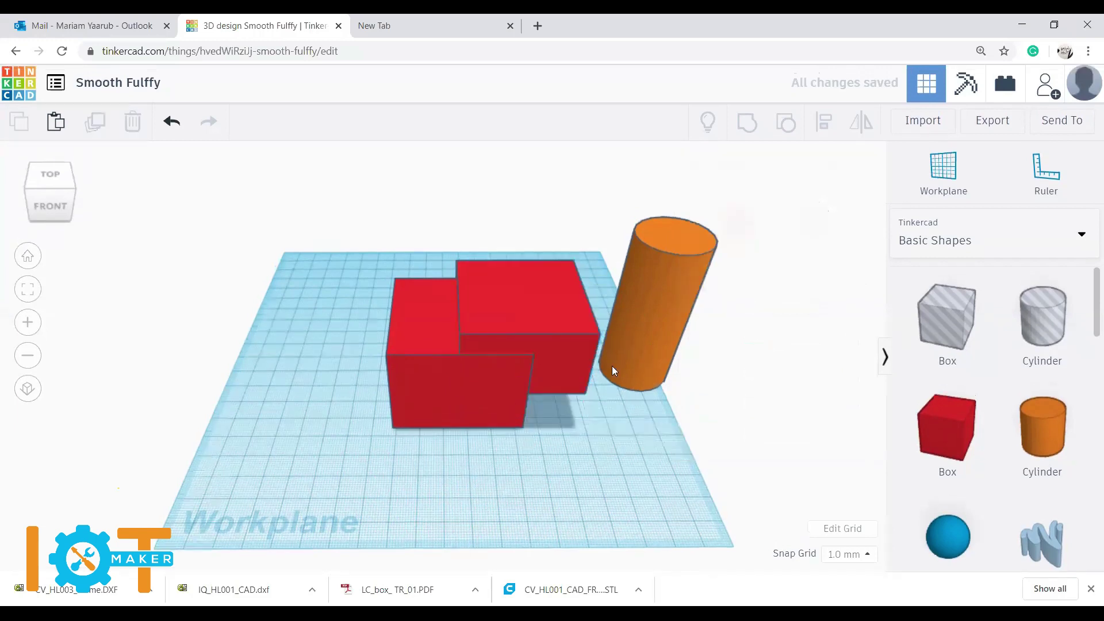
# Step: Delete the orange cylinder and align the two red boxes to a common center along both base axes
pyautogui.click(652, 309)
pyautogui.press('Delete')
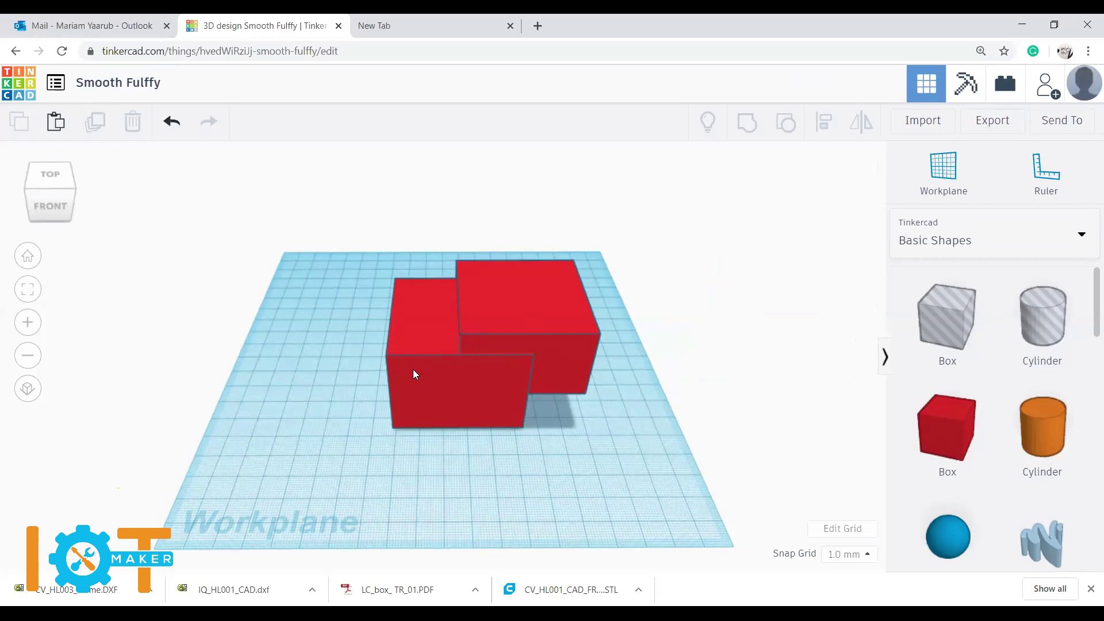
pyautogui.moveTo(603, 268); pyautogui.dragTo(352, 413)
pyautogui.click(824, 121)
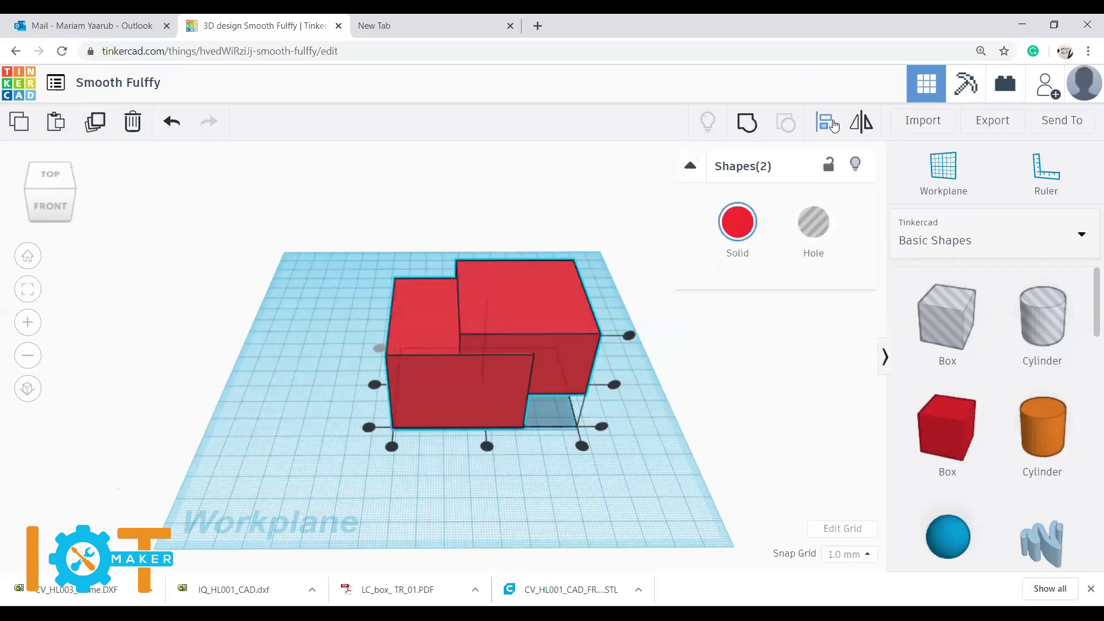
pyautogui.click(488, 447)
pyautogui.click(399, 386)
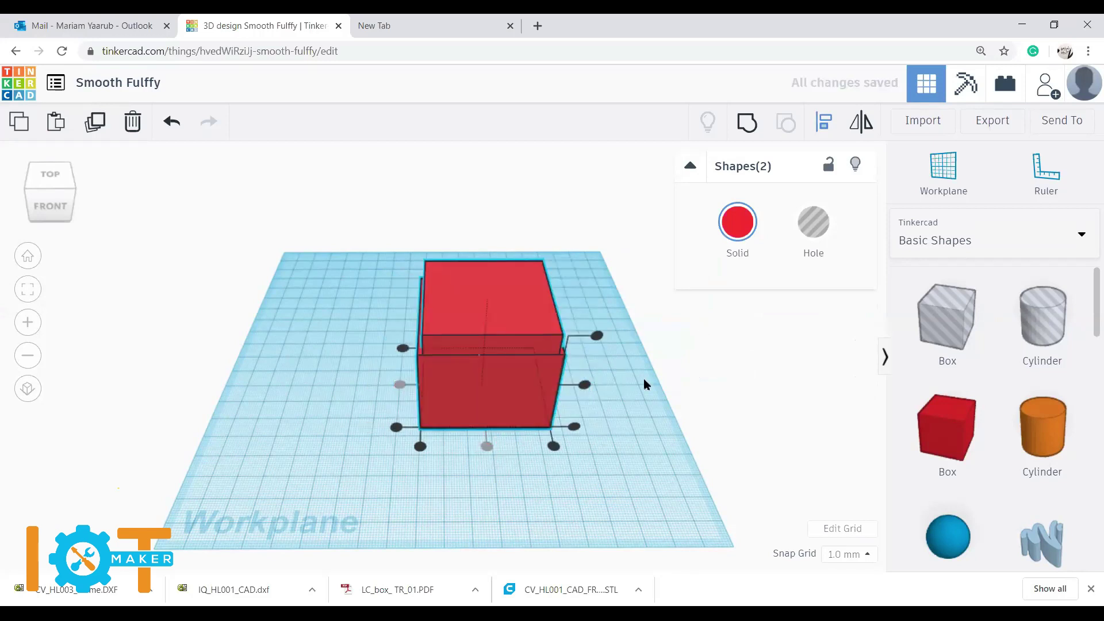
pyautogui.click(622, 375)
# Step: Lower the smaller box into the larger one until only a thin part protrudes above the larger box's top face
pyautogui.moveTo(586, 446); pyautogui.dragTo(611, 380, button='right')
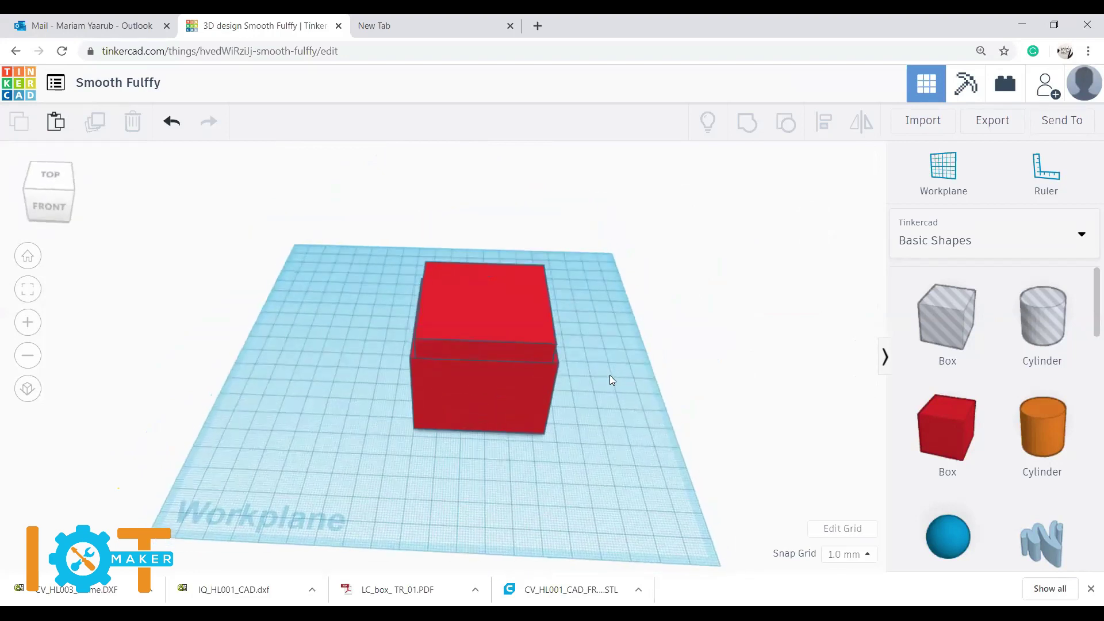
pyautogui.click(496, 316)
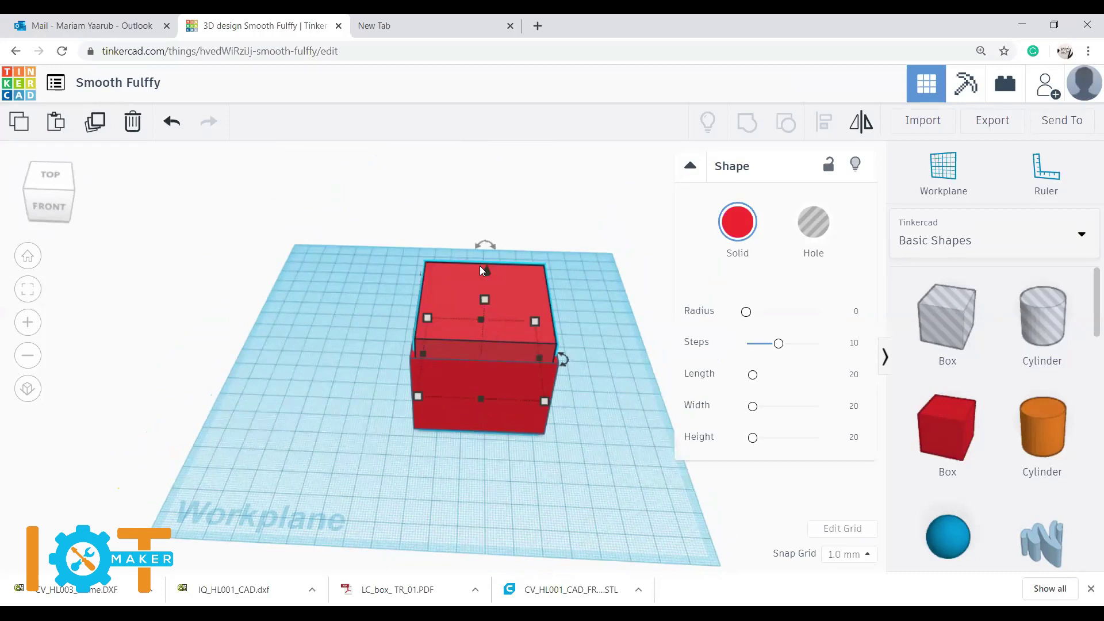
pyautogui.moveTo(488, 270); pyautogui.dragTo(486, 280)
pyautogui.moveTo(584, 396); pyautogui.dragTo(500, 350, button='right')
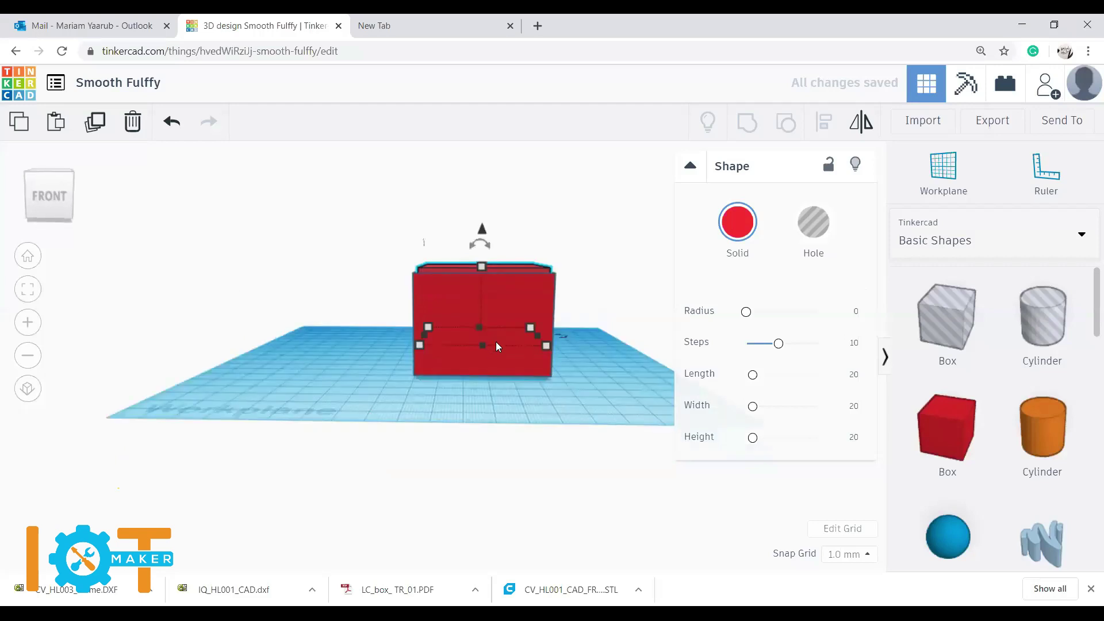
pyautogui.moveTo(482, 242); pyautogui.dragTo(482, 238)
pyautogui.click(609, 233)
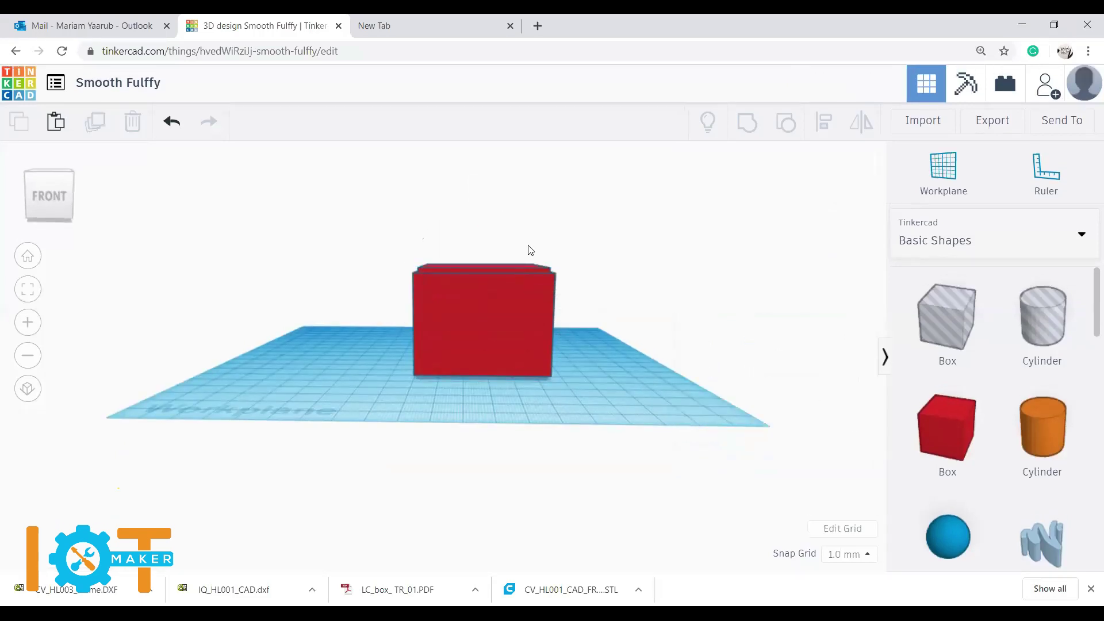
# Step: Turn the smaller inner box into a hole and group it with the larger box to hollow out an open container
pyautogui.click(494, 268)
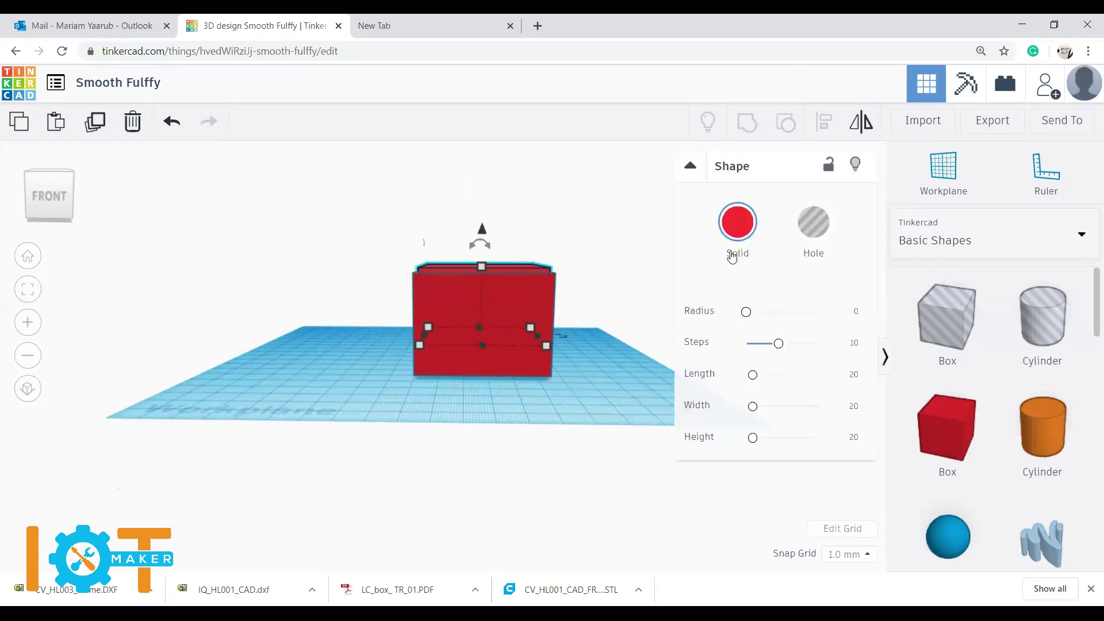
pyautogui.click(611, 296)
pyautogui.moveTo(611, 295); pyautogui.dragTo(609, 267, button='right')
pyautogui.moveTo(604, 253); pyautogui.dragTo(525, 358)
pyautogui.moveTo(363, 461); pyautogui.dragTo(393, 438)
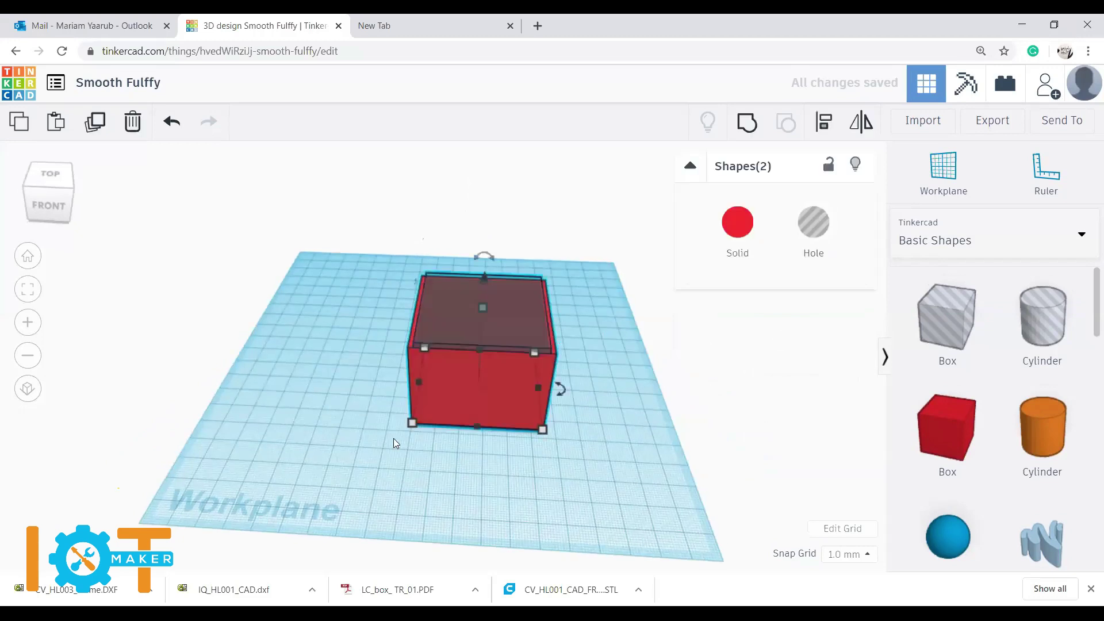
pyautogui.click(744, 121)
pyautogui.click(589, 357)
pyautogui.moveTo(592, 354); pyautogui.dragTo(612, 362, button='right')
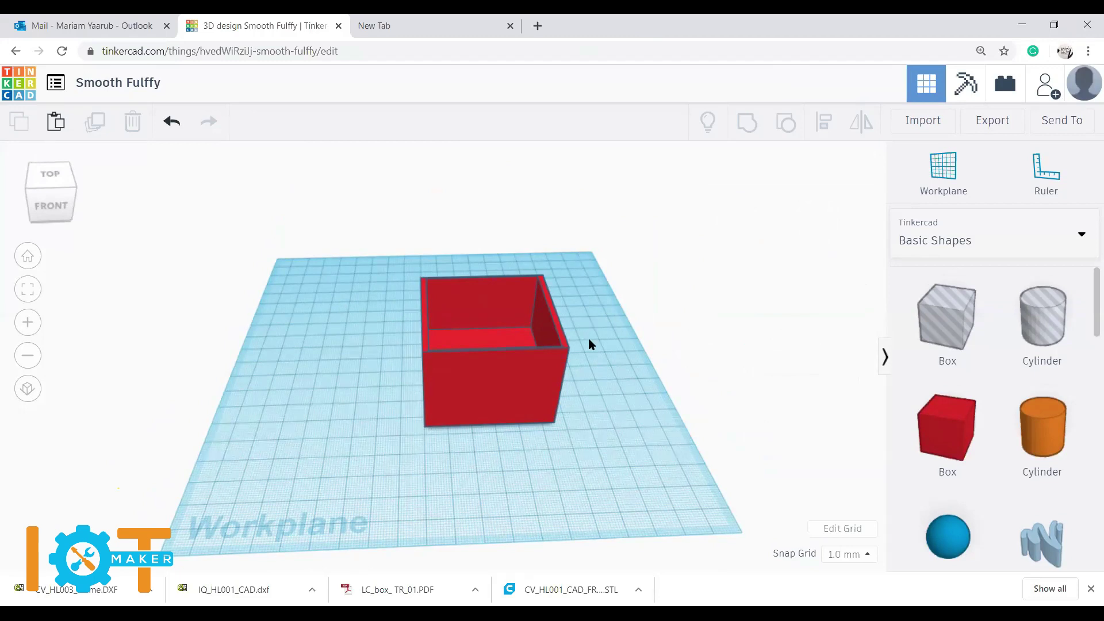
pyautogui.moveTo(589, 339); pyautogui.dragTo(583, 362, button='right')
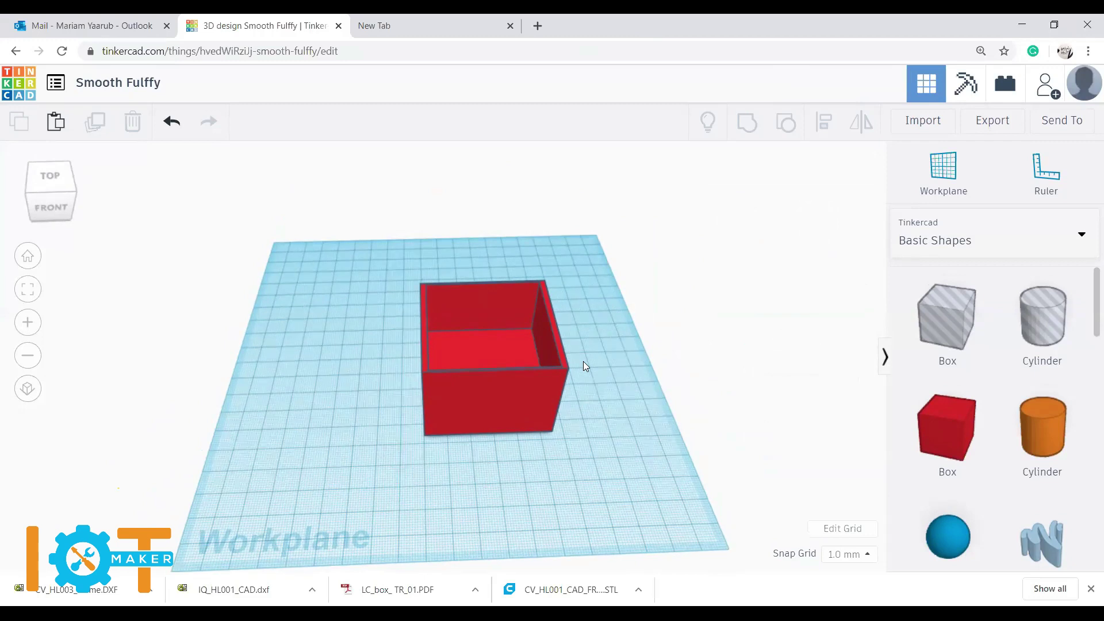
# Step: Undo the grouping and the hole setting, and color the inner box yellow
pyautogui.hotkey('ctrl', 'z')
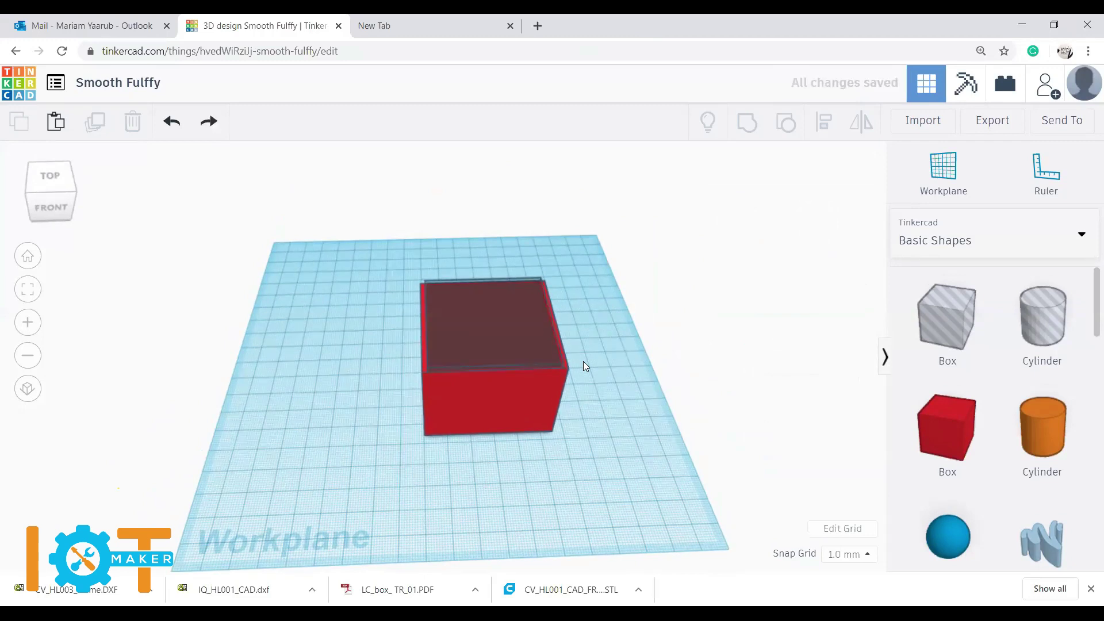
pyautogui.hotkey('ctrl', 'y')
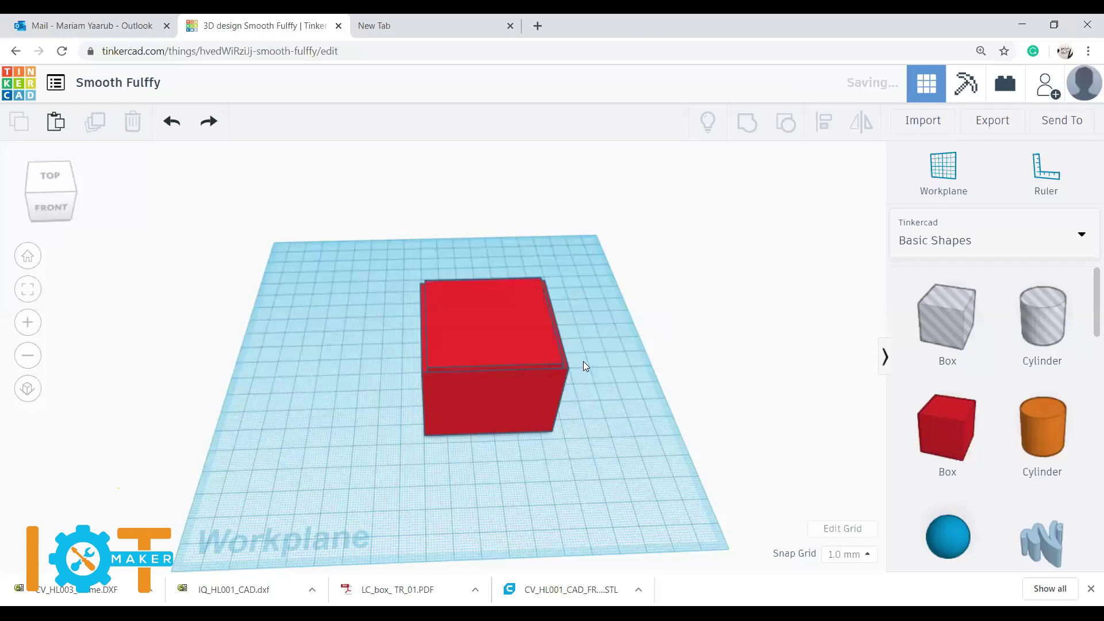
pyautogui.click(531, 315)
pyautogui.click(737, 217)
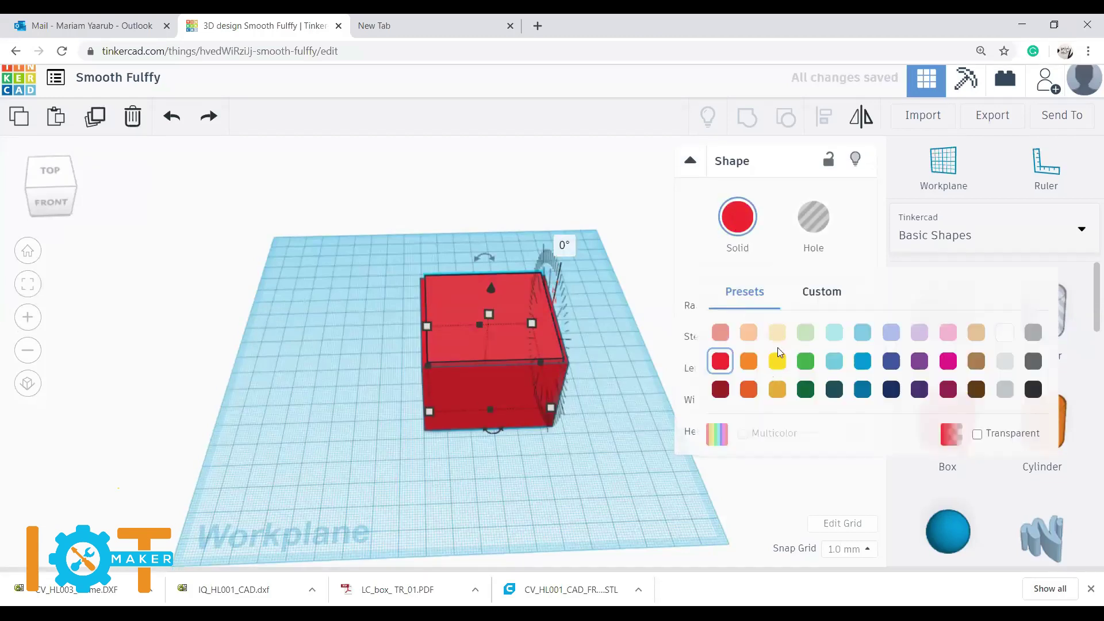
pyautogui.click(779, 358)
pyautogui.click(615, 449)
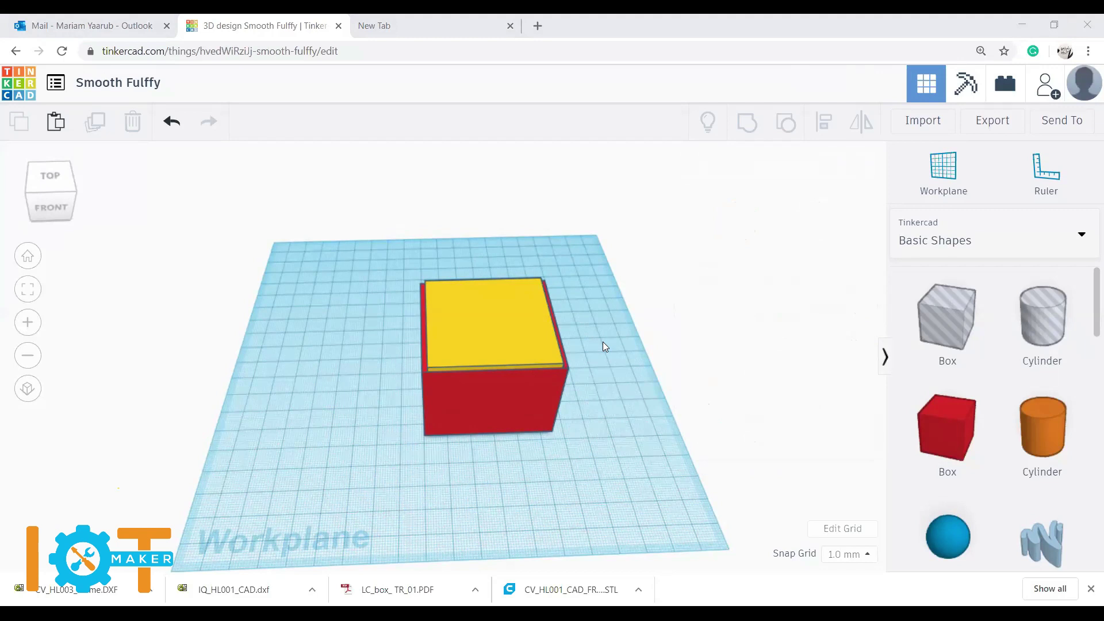
# Step: Change the yellow inner box to a hole and group it with the red box to cut the cavity
pyautogui.click(535, 338)
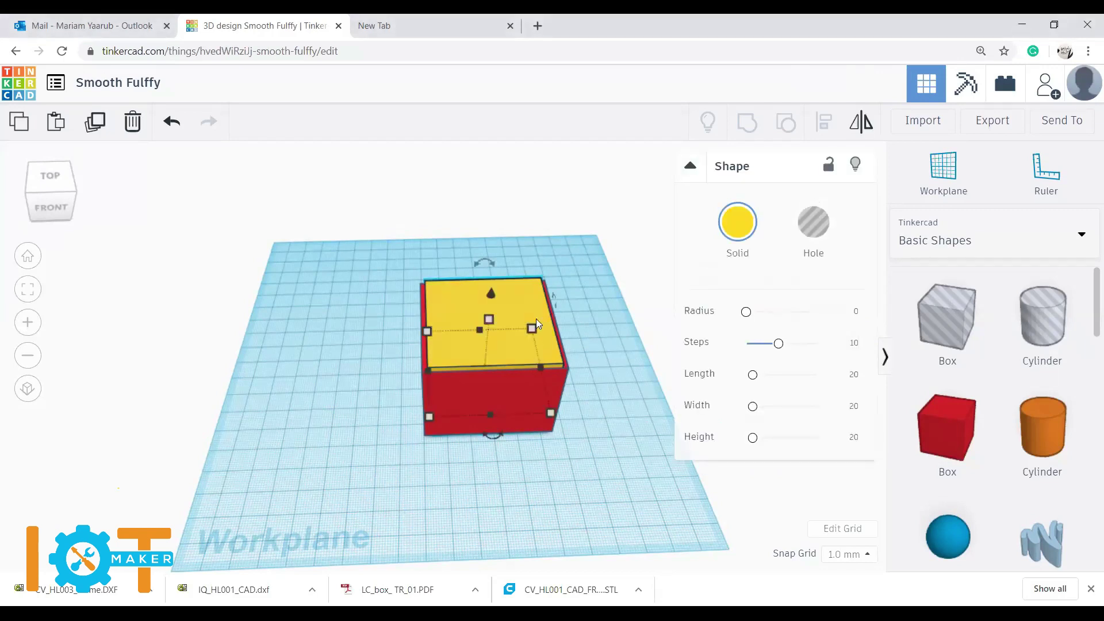
pyautogui.click(823, 224)
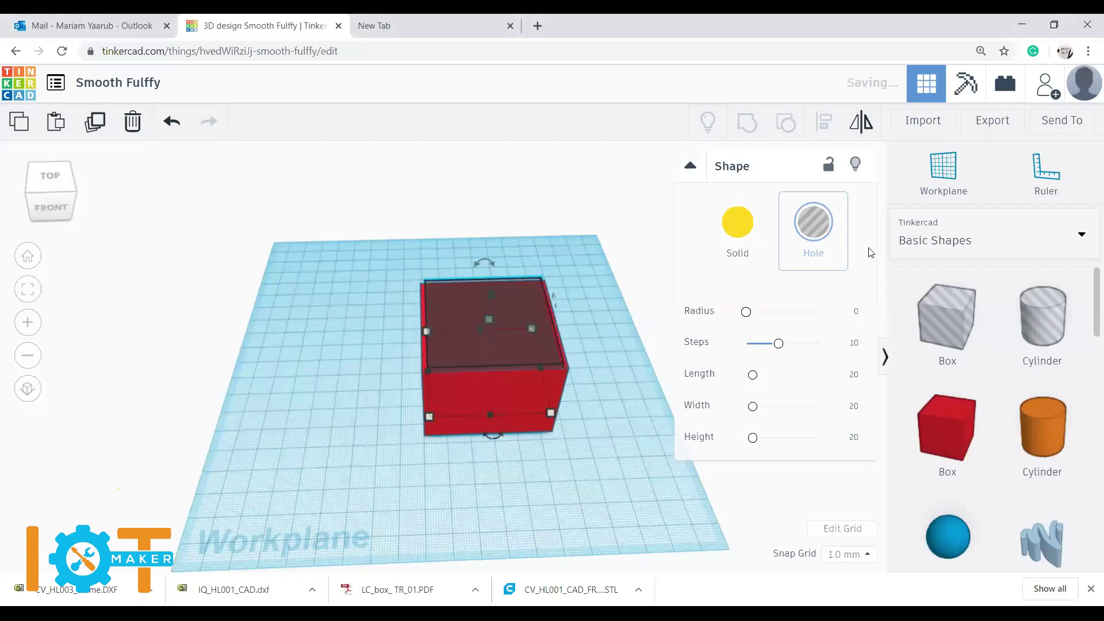
pyautogui.click(630, 207)
pyautogui.moveTo(568, 274); pyautogui.dragTo(392, 456)
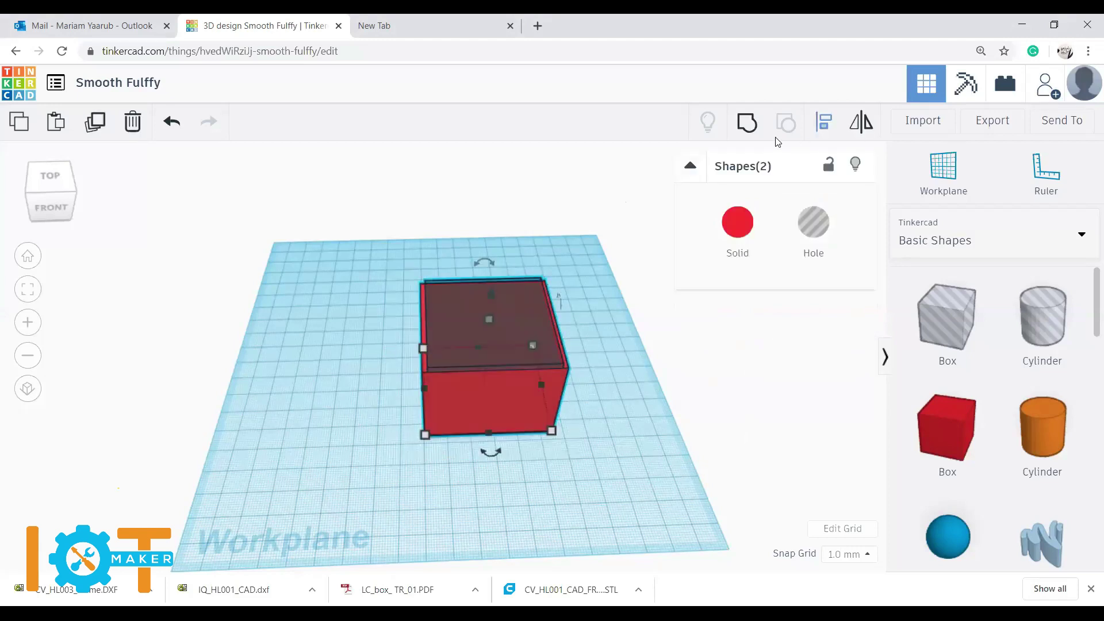
pyautogui.click(747, 123)
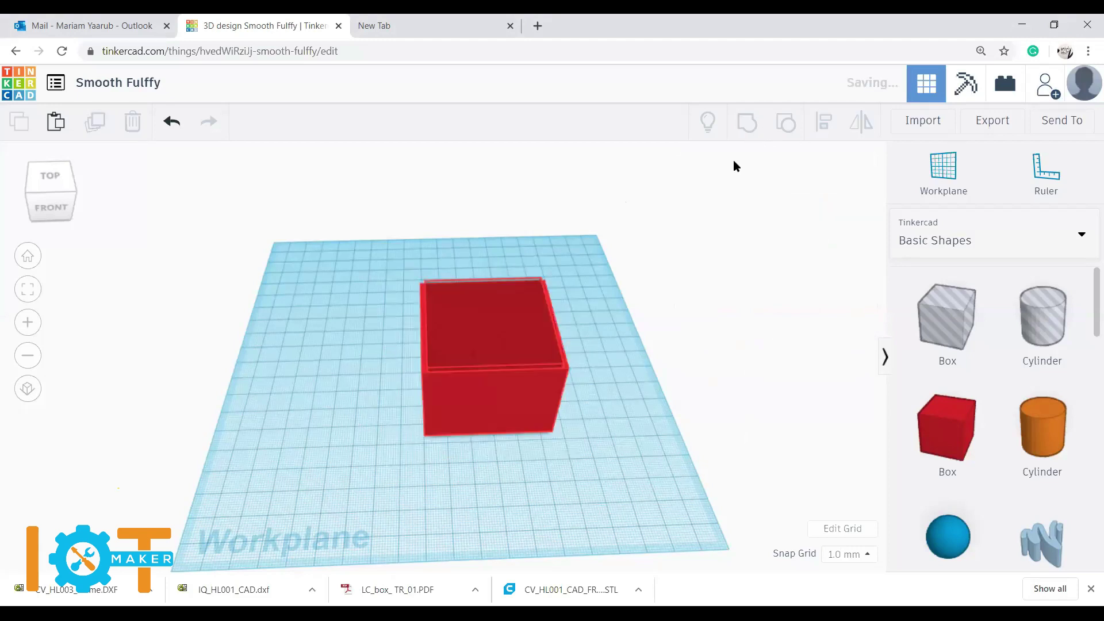
pyautogui.click(591, 303)
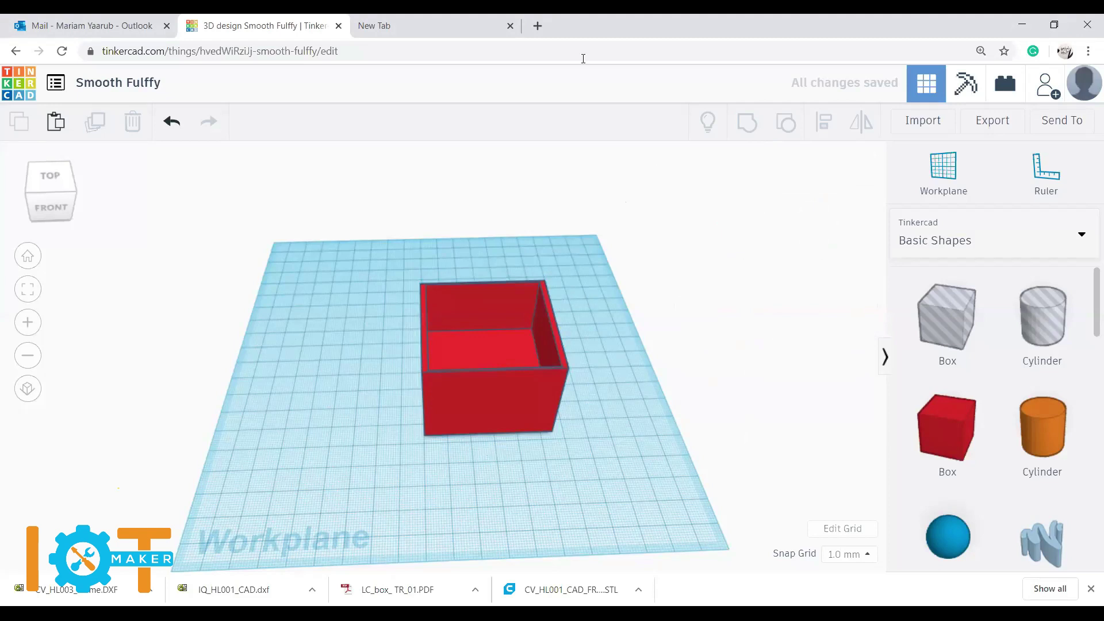
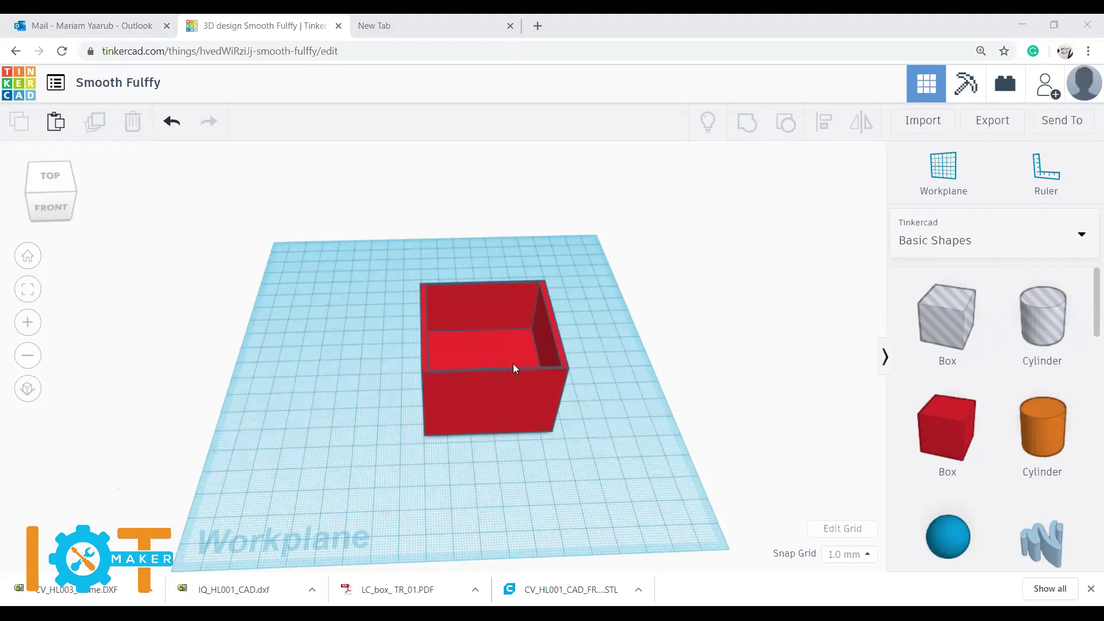
# Step: Move the hollow red box to the front corner of the workplane and back towards the middle
pyautogui.moveTo(507, 358); pyautogui.dragTo(291, 454)
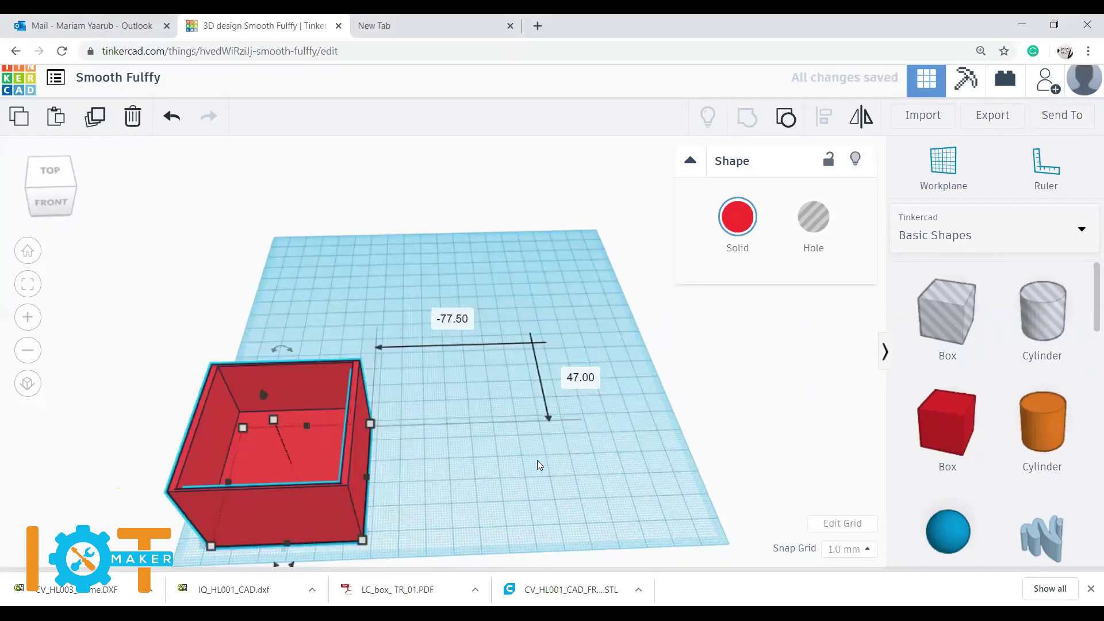
pyautogui.click(539, 461)
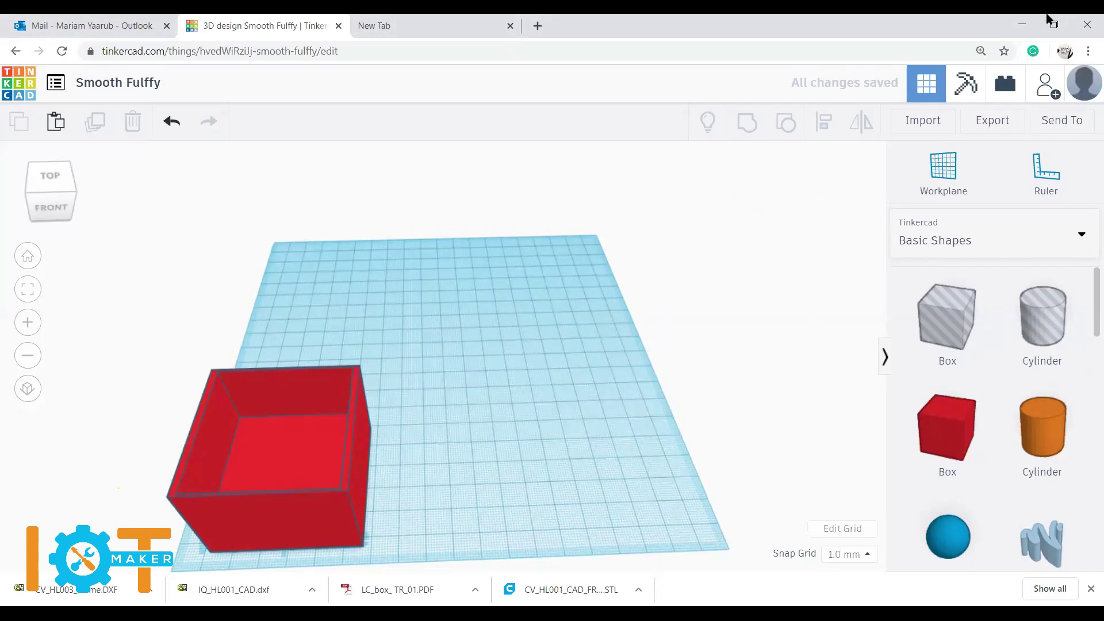
pyautogui.moveTo(251, 453); pyautogui.dragTo(478, 324)
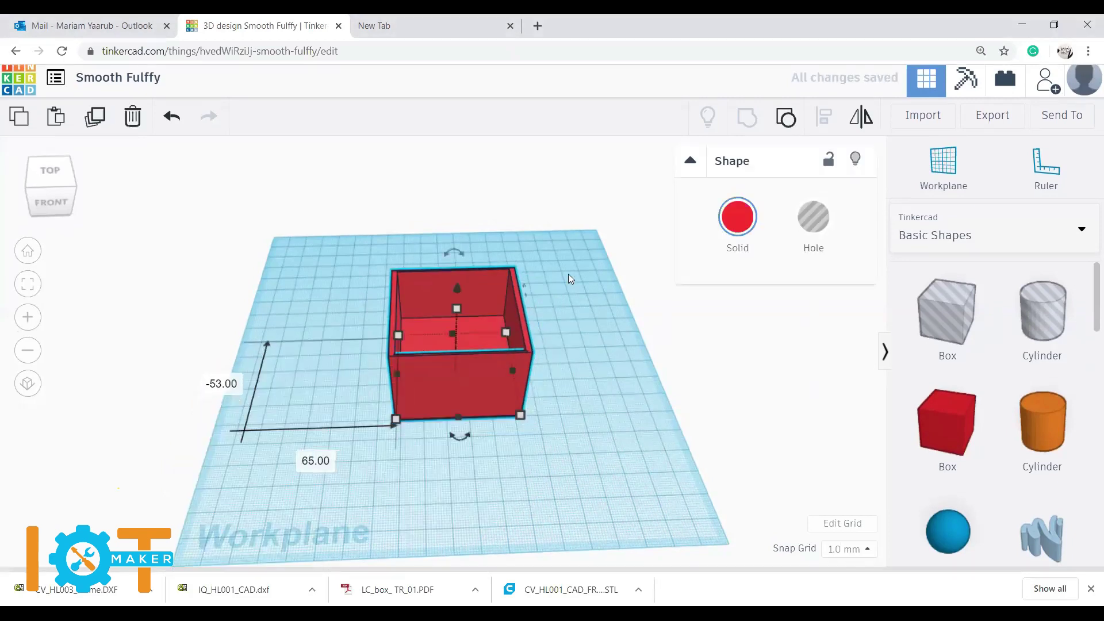
pyautogui.click(585, 261)
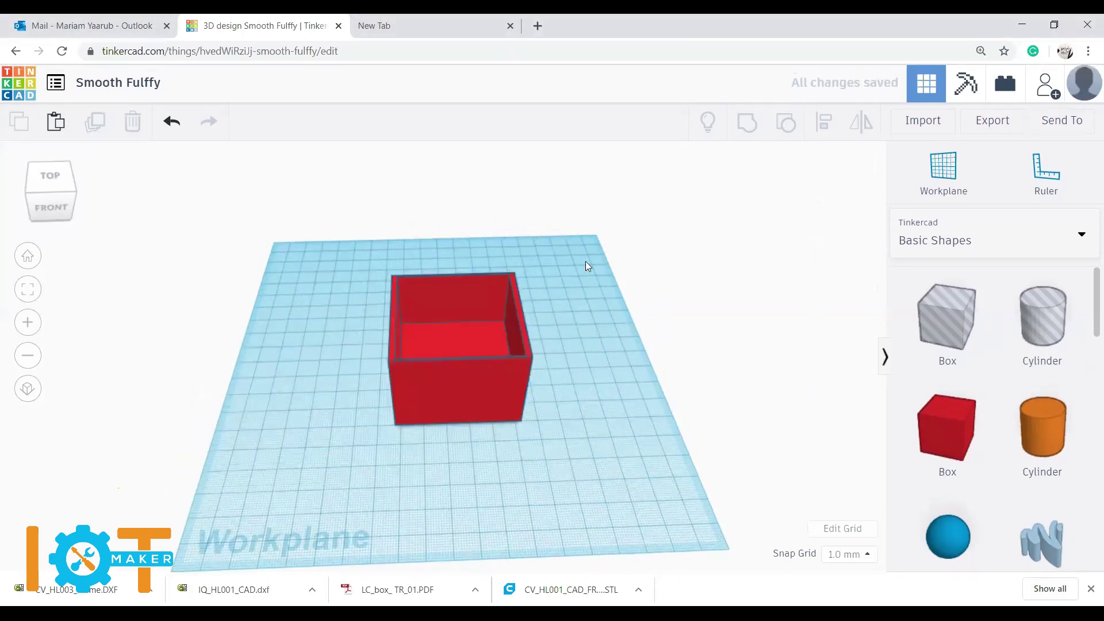
# Step: Undo the box moves, the grouping and the hole setting to restore the solid yellow inner box
pyautogui.click(365, 440)
pyautogui.click(581, 400)
pyautogui.hotkey('ctrl', 'z')
pyautogui.hotkey('ctrl', 'z')
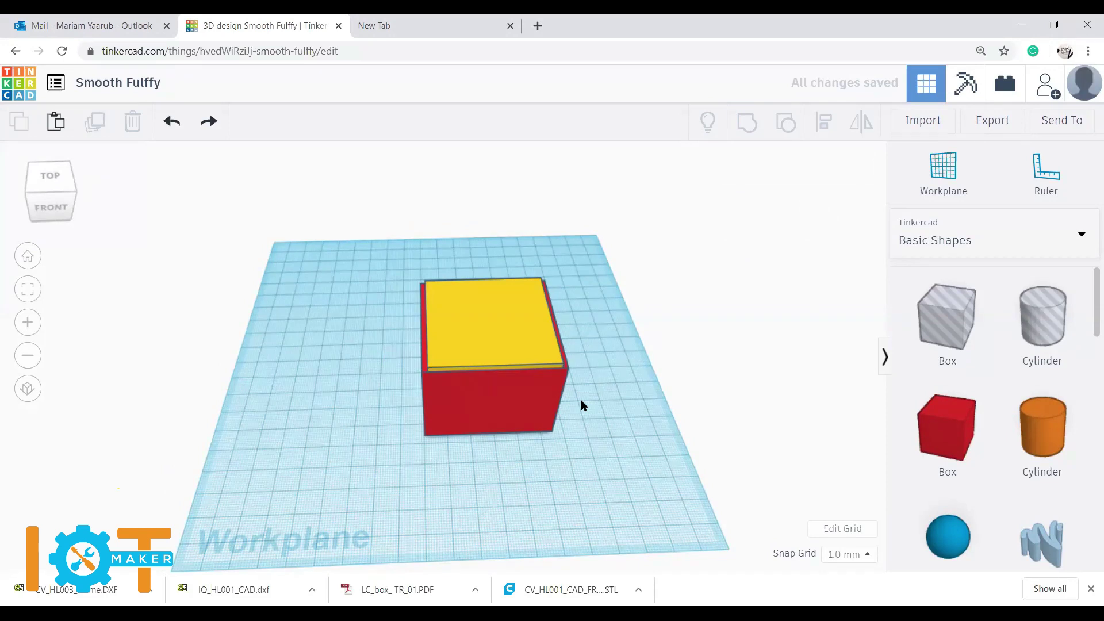
pyautogui.click(498, 318)
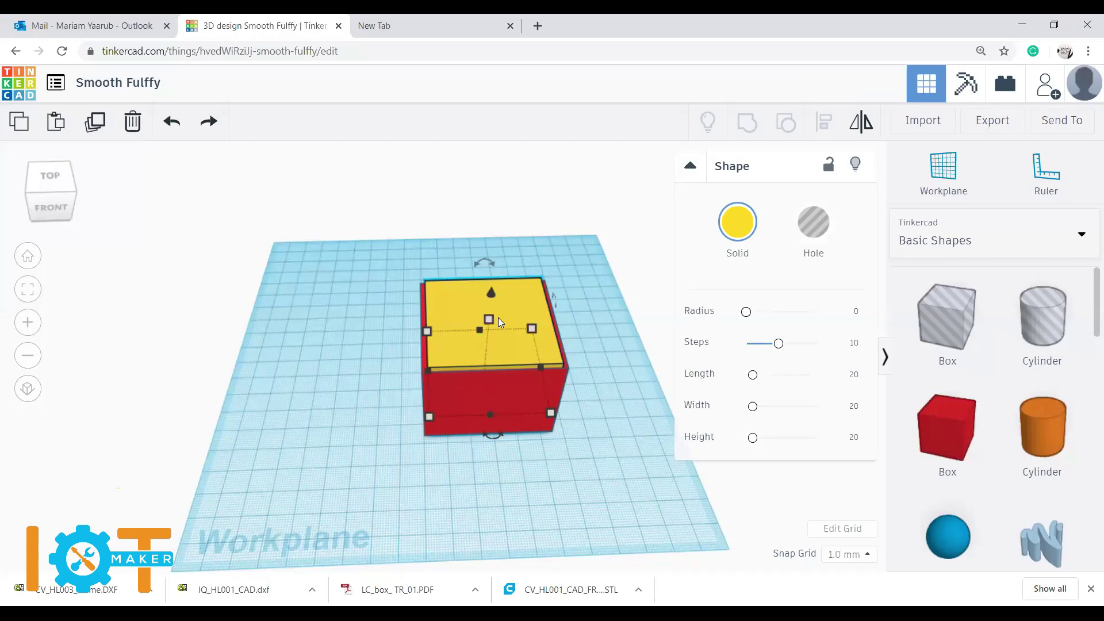
pyautogui.click(604, 385)
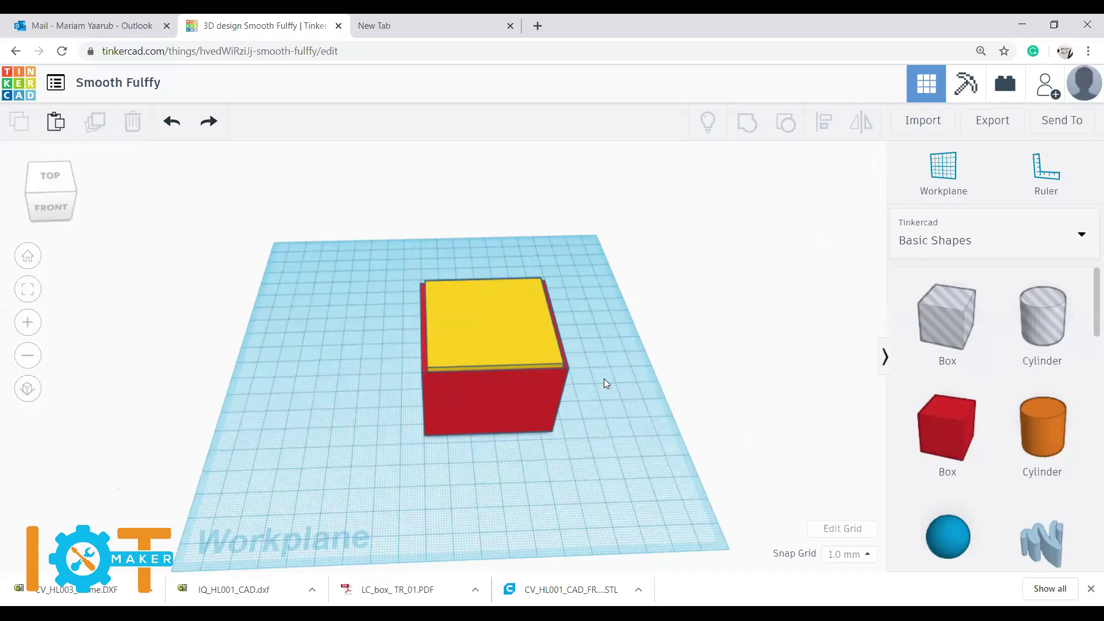
# Step: Move the yellow box out of the red box to the back corner of the workplane
pyautogui.click(480, 347)
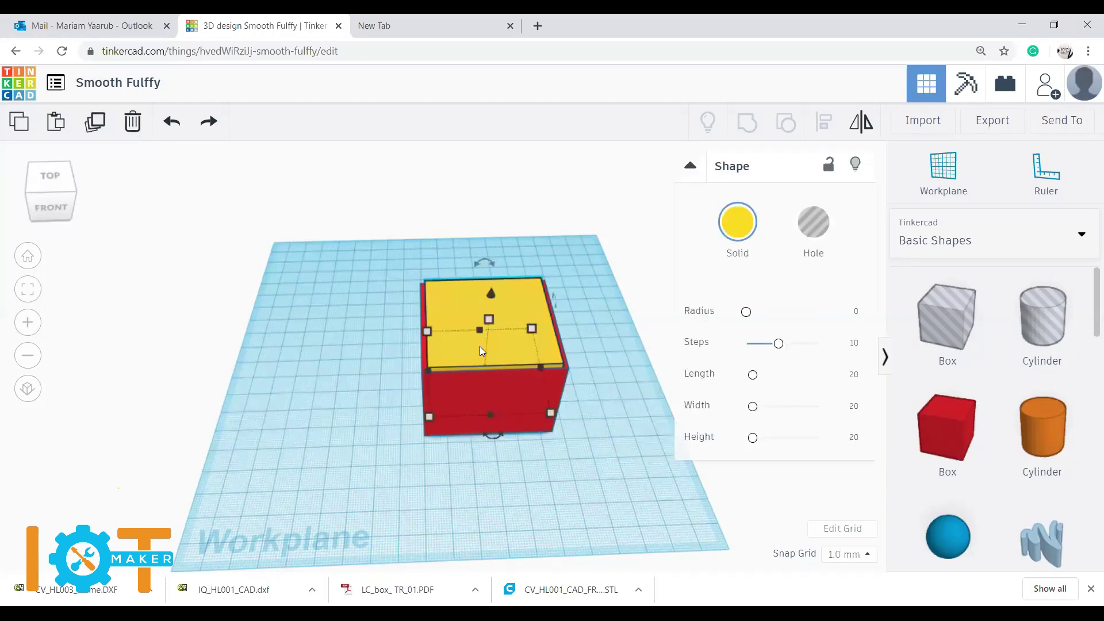
pyautogui.moveTo(446, 352); pyautogui.dragTo(299, 255)
pyautogui.click(500, 256)
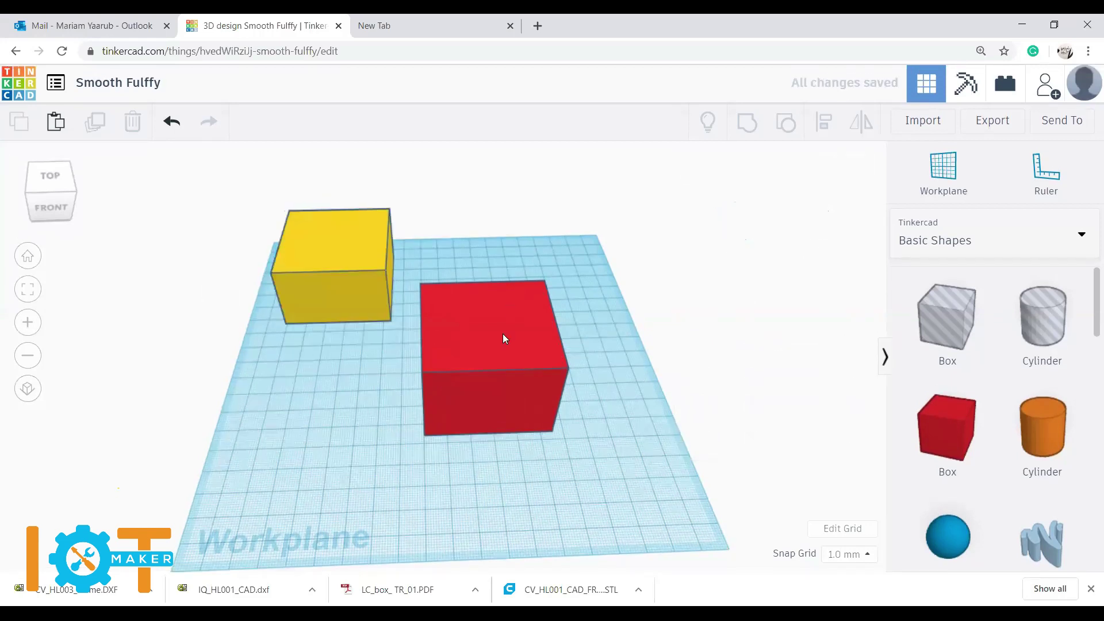
# Step: Copy the red box and paste a duplicate onto the workplane
pyautogui.click(502, 333)
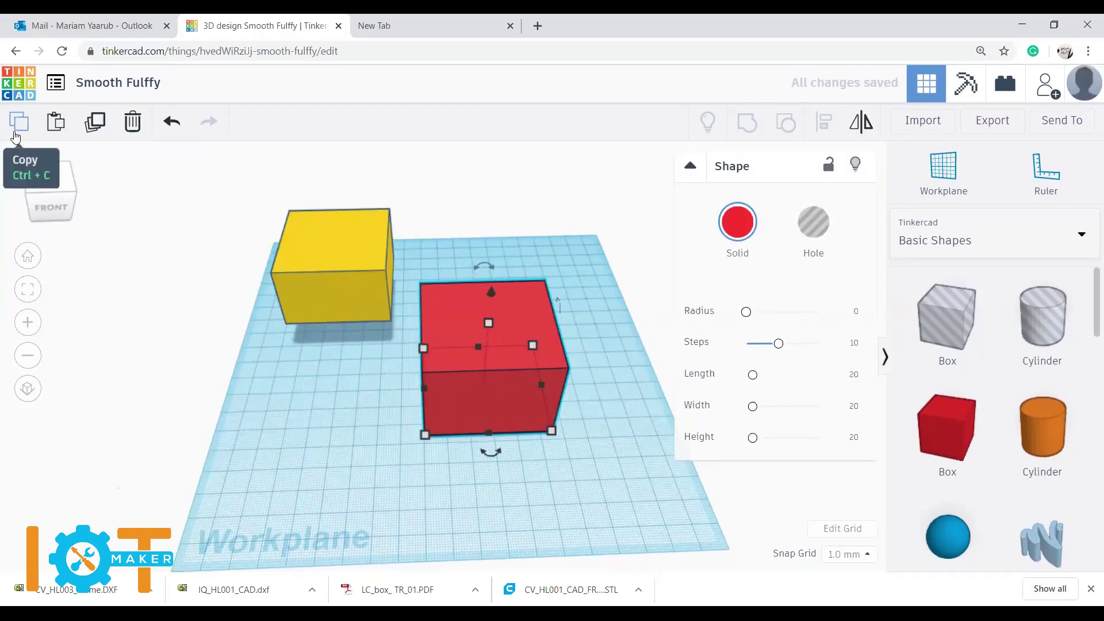
pyautogui.click(19, 124)
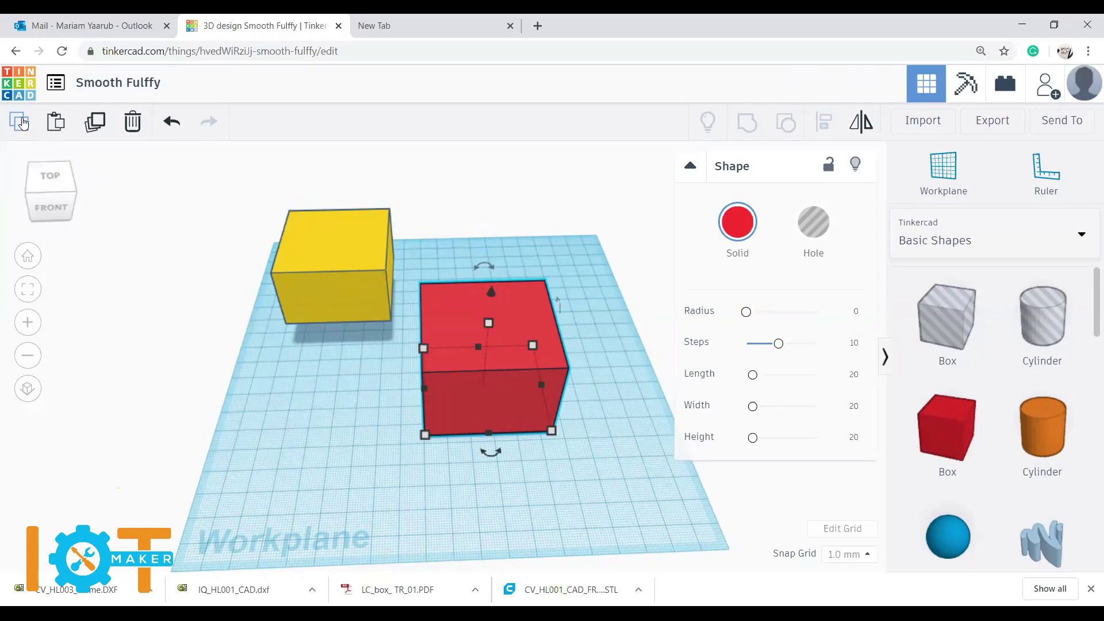
pyautogui.click(57, 126)
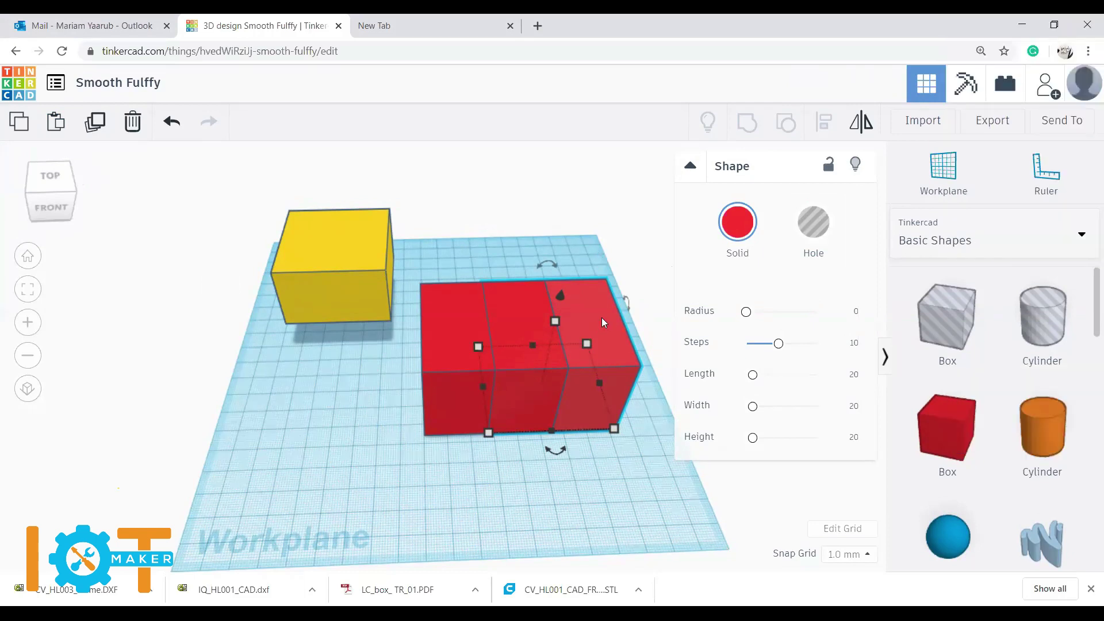
# Step: Resize the pasted red box to a 50 by 50 mm base and 30 mm height
pyautogui.moveTo(614, 428)
pyautogui.click(569, 496)
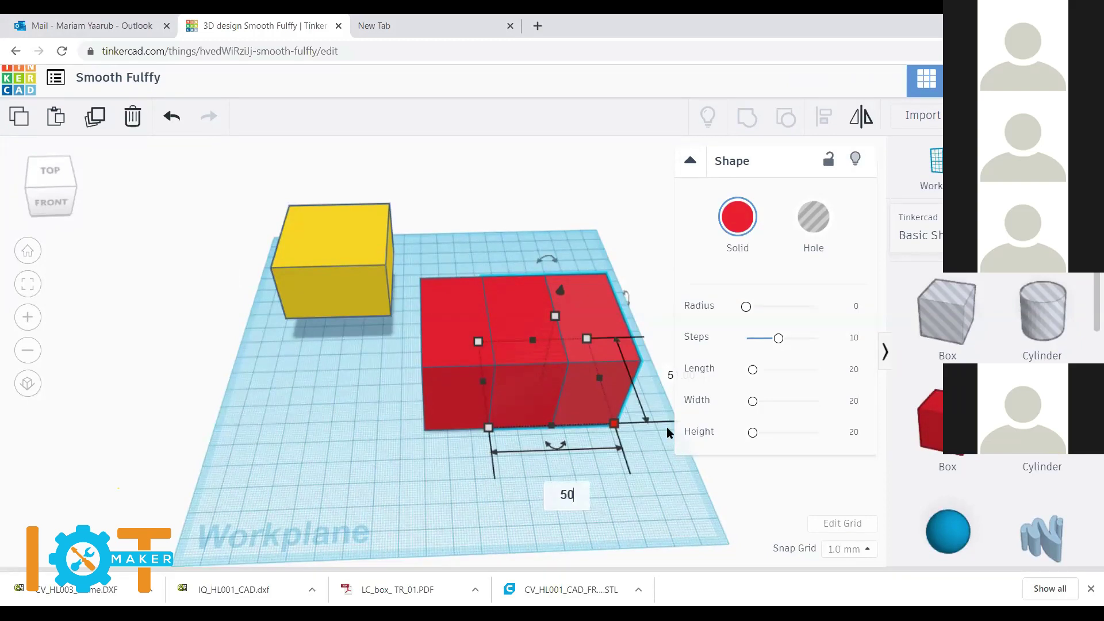
pyautogui.write('50')
pyautogui.click(670, 375)
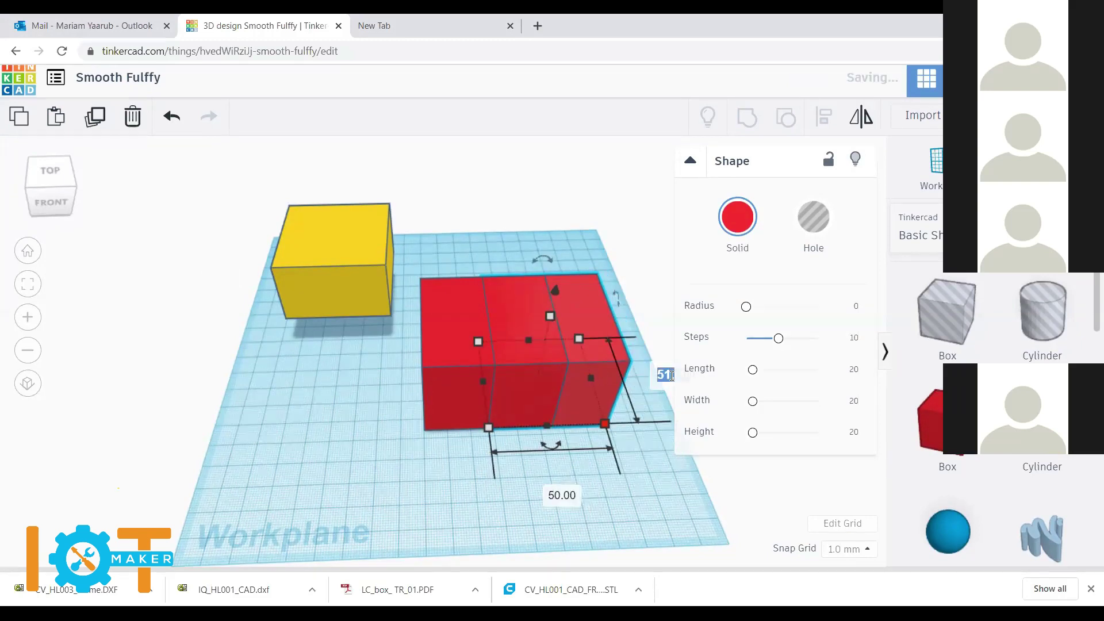
pyautogui.write('50')
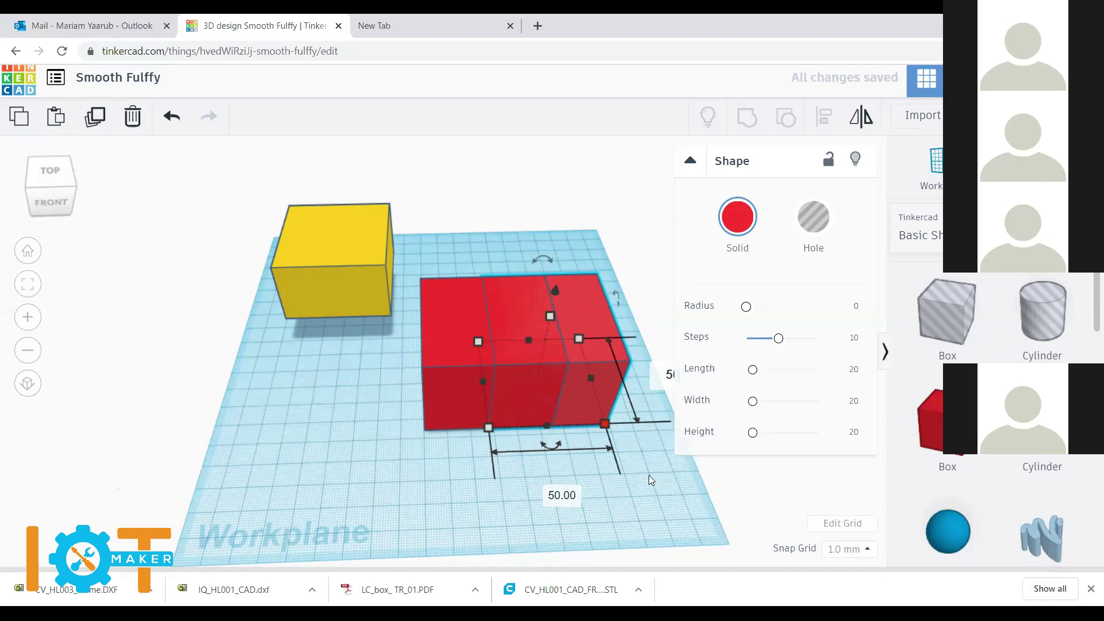
pyautogui.press('Return')
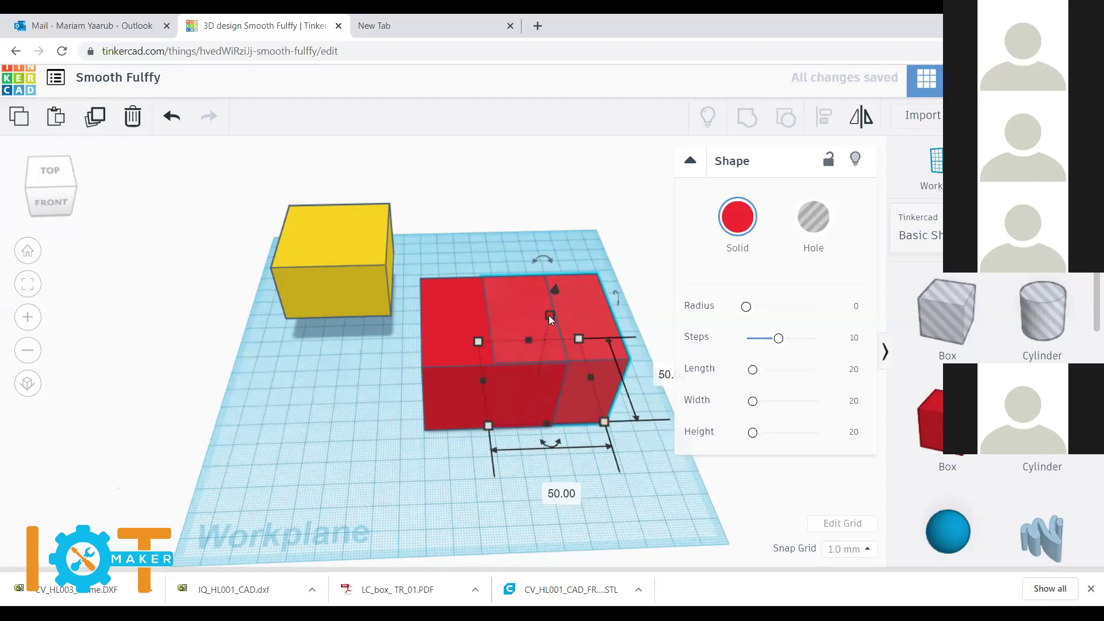
pyautogui.moveTo(550, 315)
pyautogui.click(620, 349)
pyautogui.write('30')
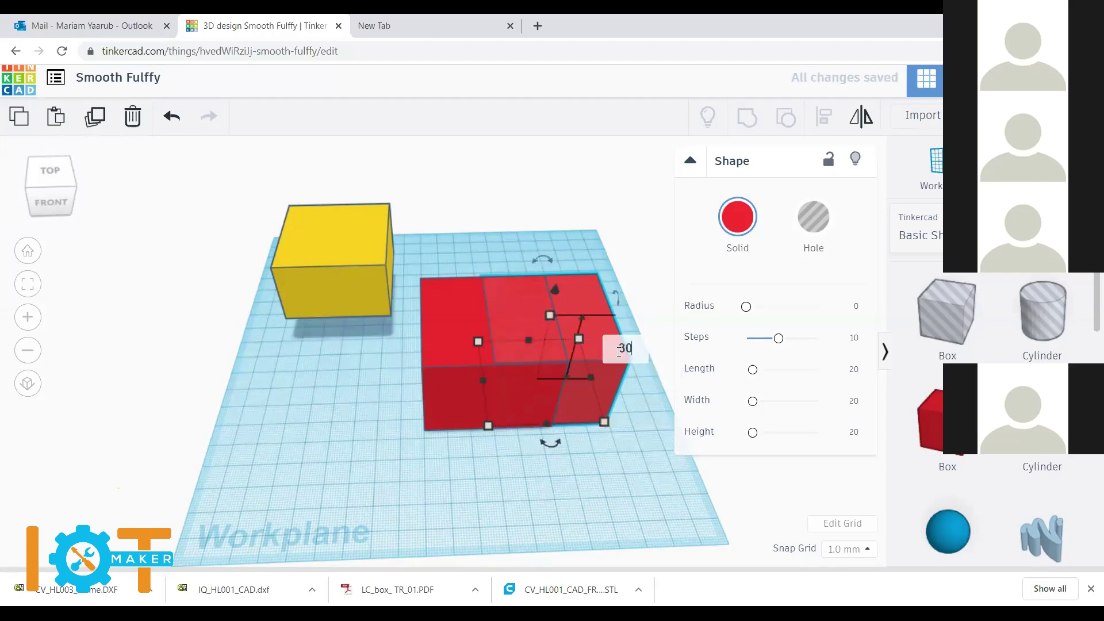
pyautogui.press('Return')
pyautogui.click(594, 481)
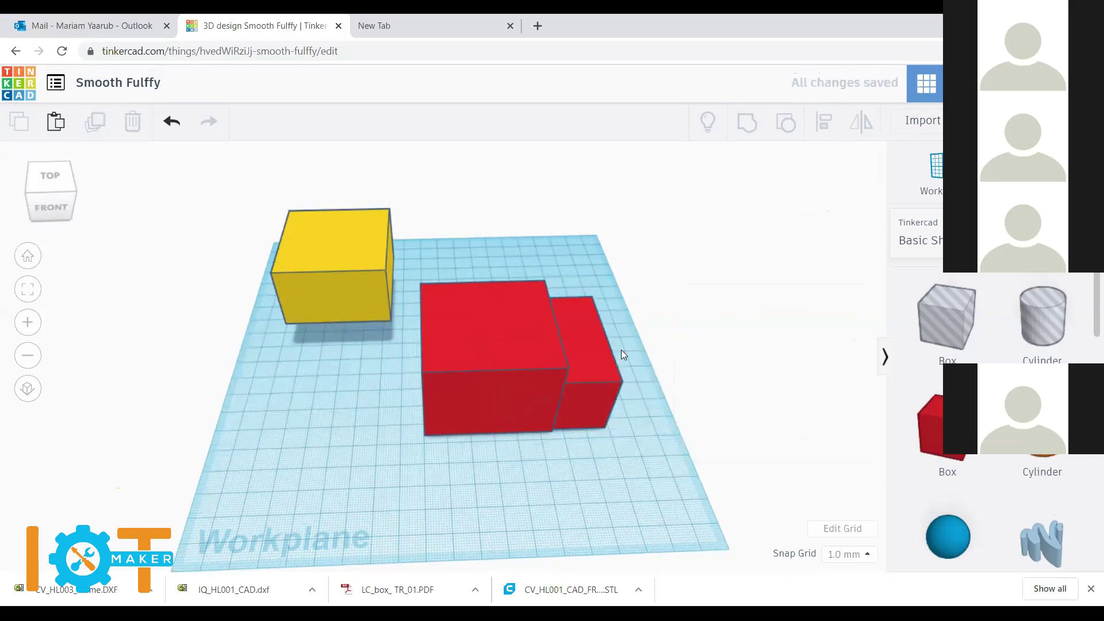
# Step: Colour the smaller box copy yellow and move it into the red box, raised slightly above its top face
pyautogui.click(596, 360)
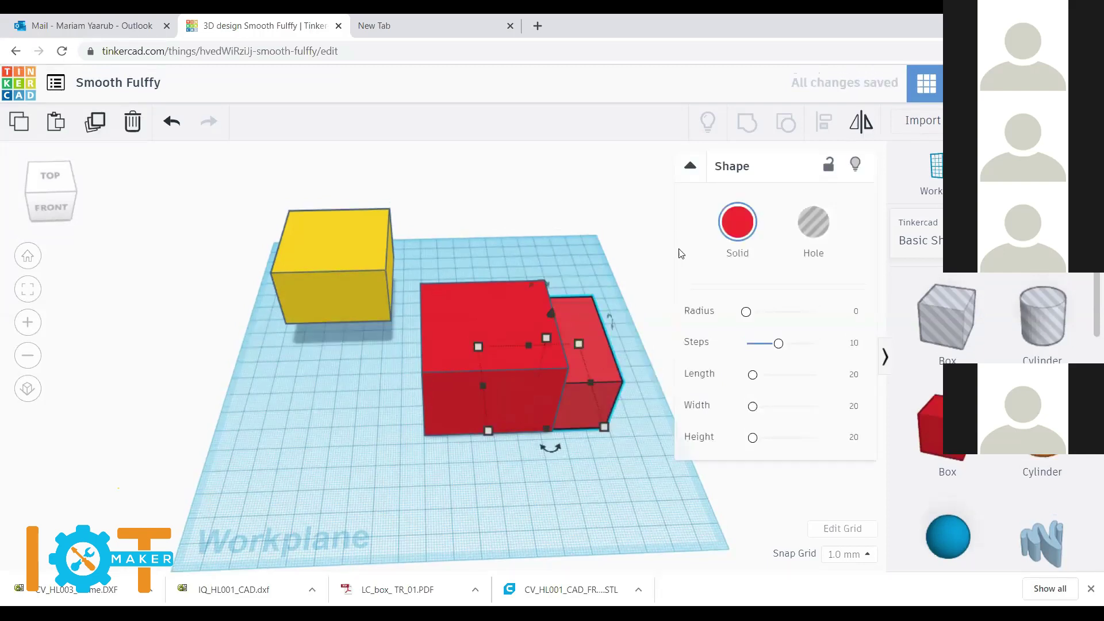
pyautogui.click(744, 237)
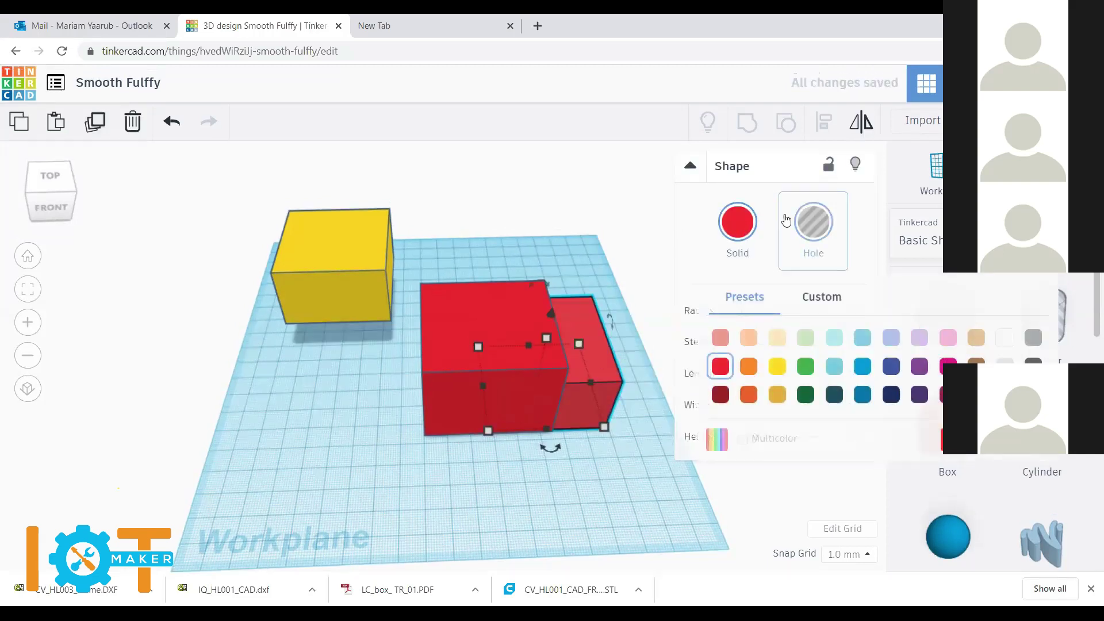
pyautogui.click(777, 366)
pyautogui.click(588, 459)
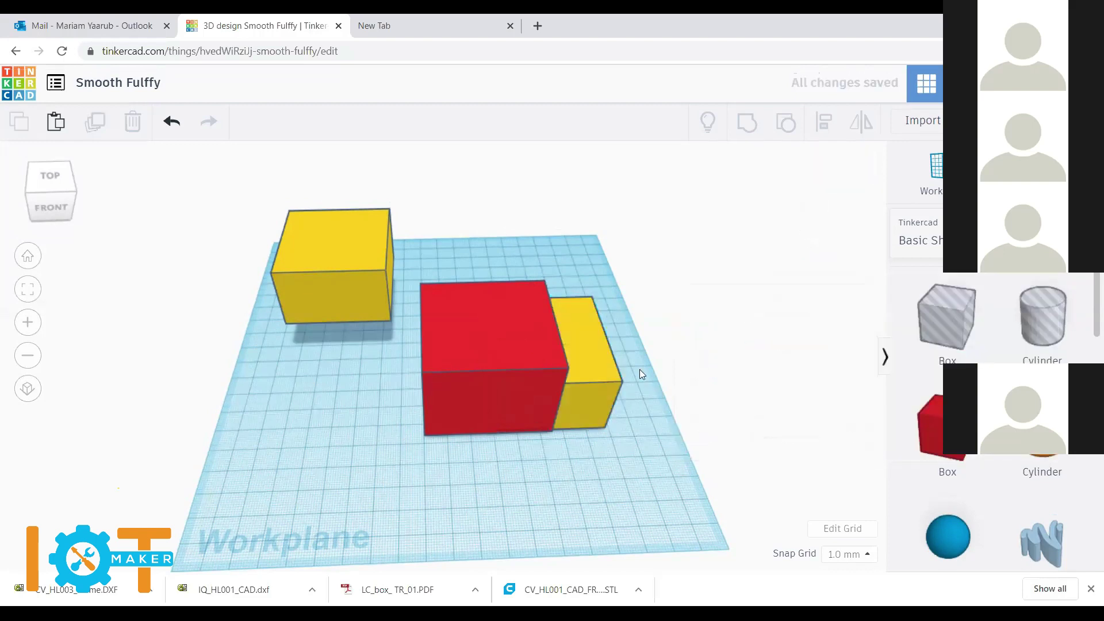
pyautogui.click(605, 362)
pyautogui.moveTo(549, 317); pyautogui.dragTo(509, 298)
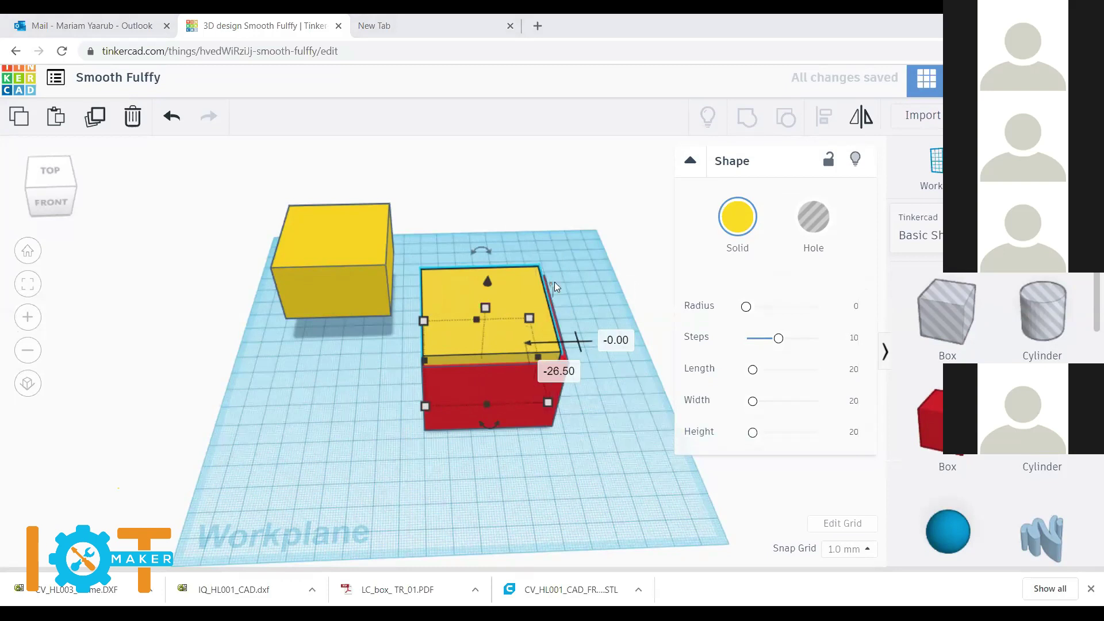
# Step: Delete the spare yellow box at the back corner of the workplane
pyautogui.hotkey('ctrl', 'a')
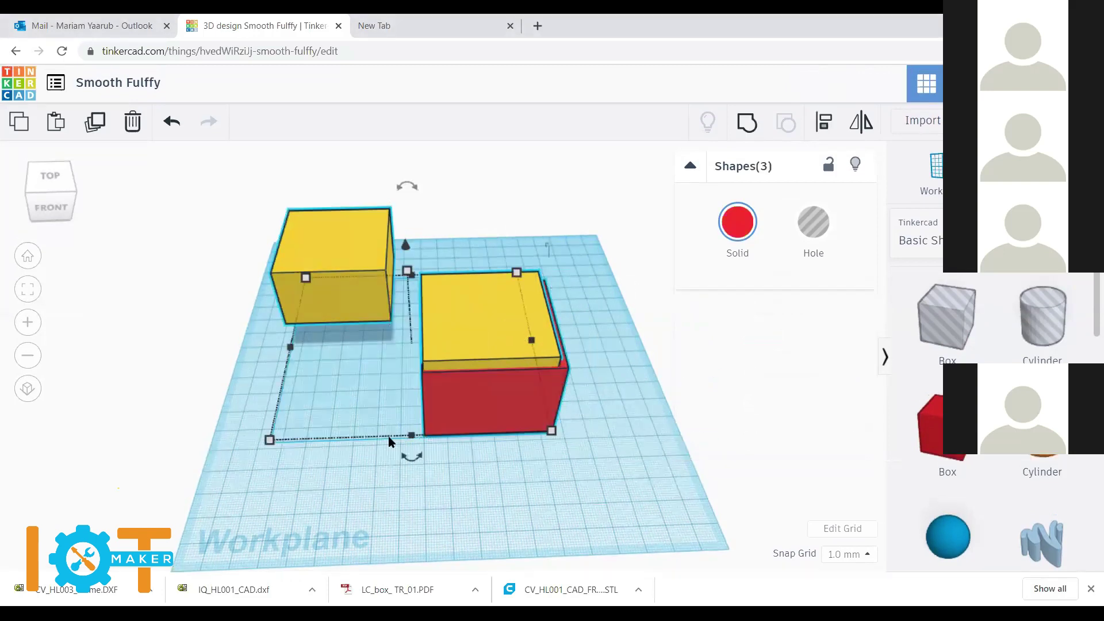
pyautogui.press('Escape')
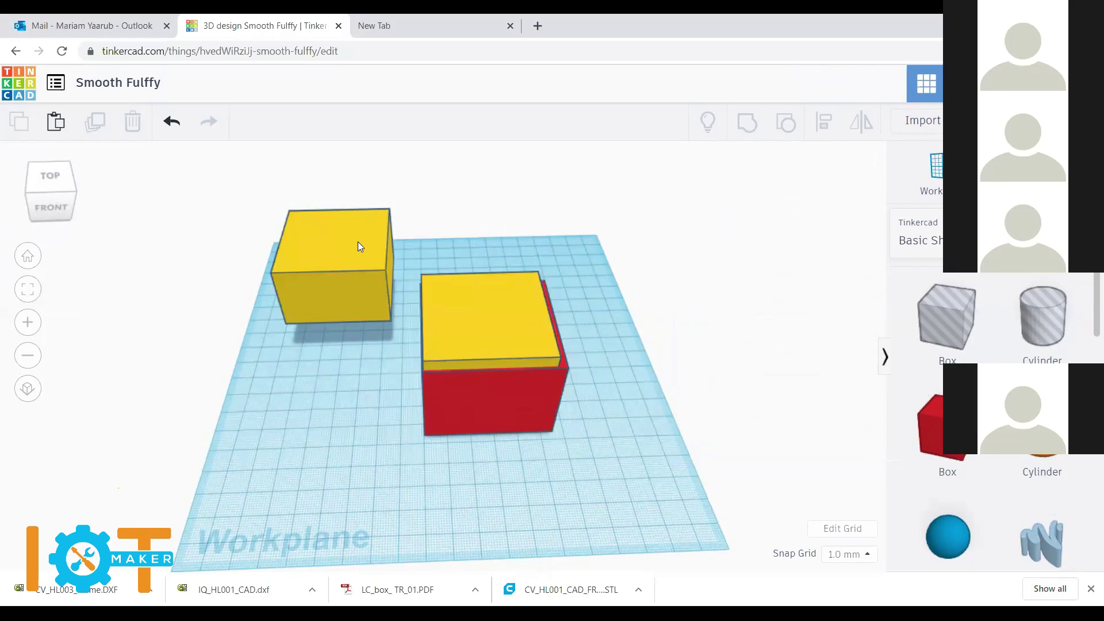
pyautogui.click(356, 244)
pyautogui.press('Delete')
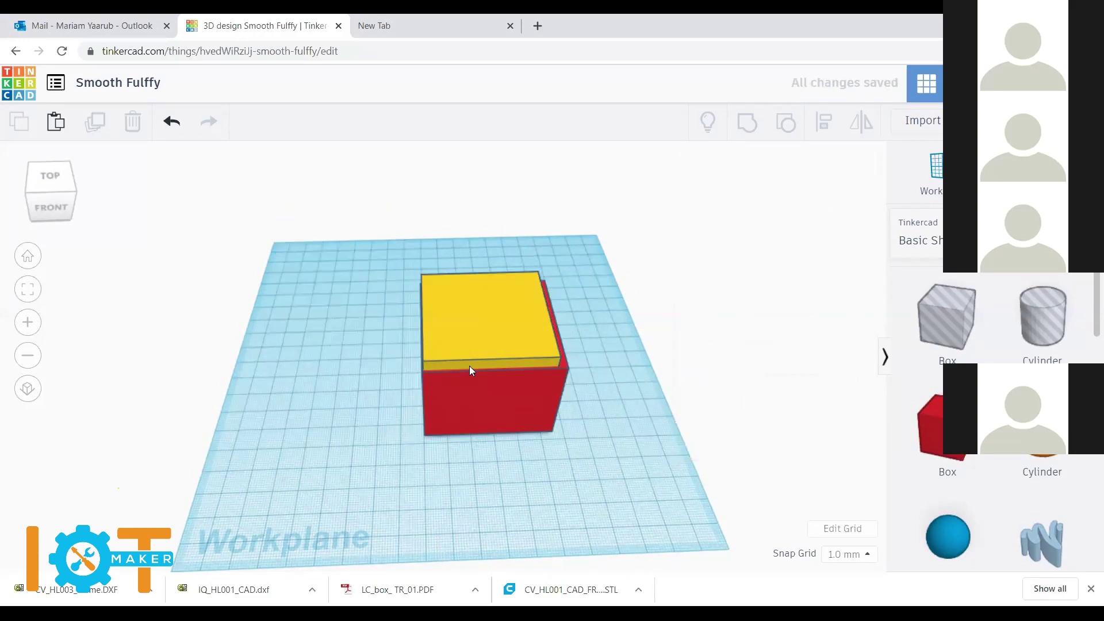
# Step: Align the yellow and red boxes to each other's centres along both the width and the depth
pyautogui.hotkey('ctrl', 'a')
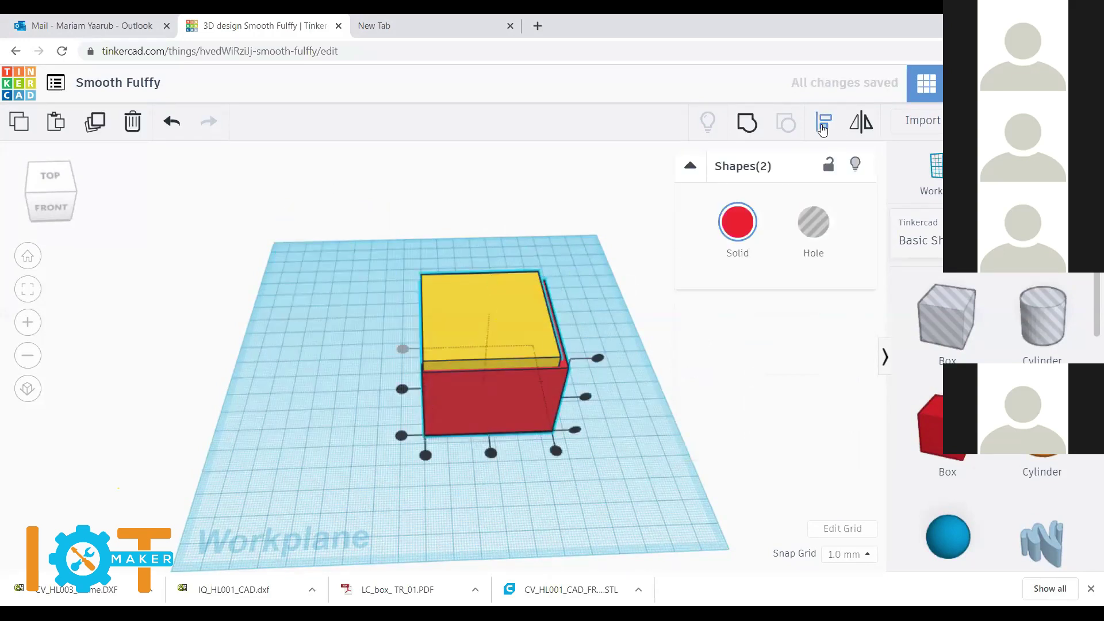
pyautogui.click(490, 454)
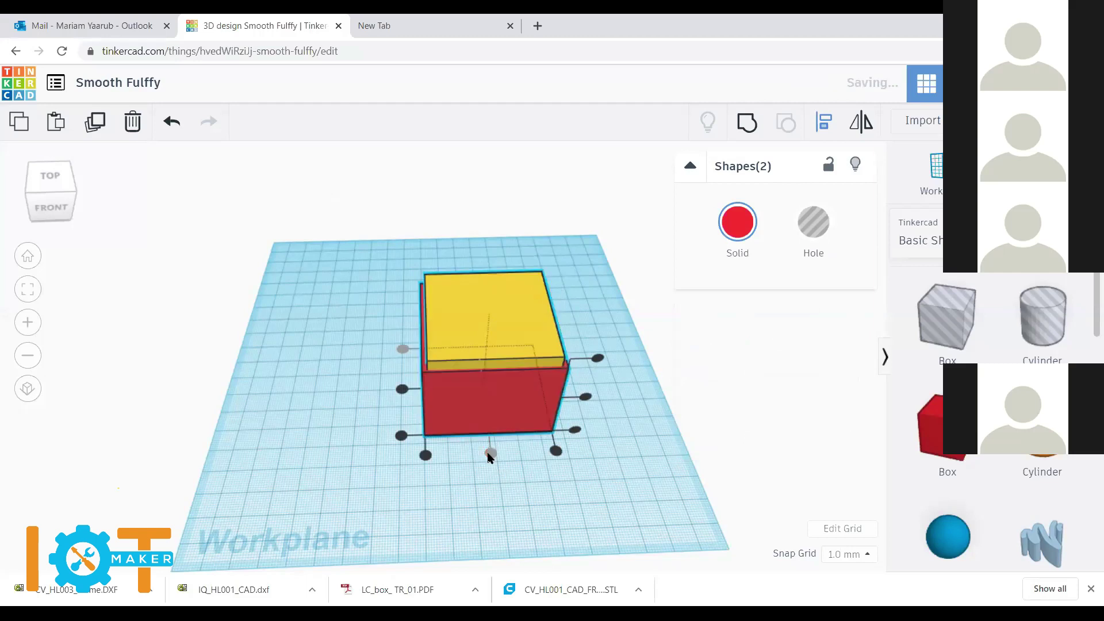
pyautogui.click(403, 390)
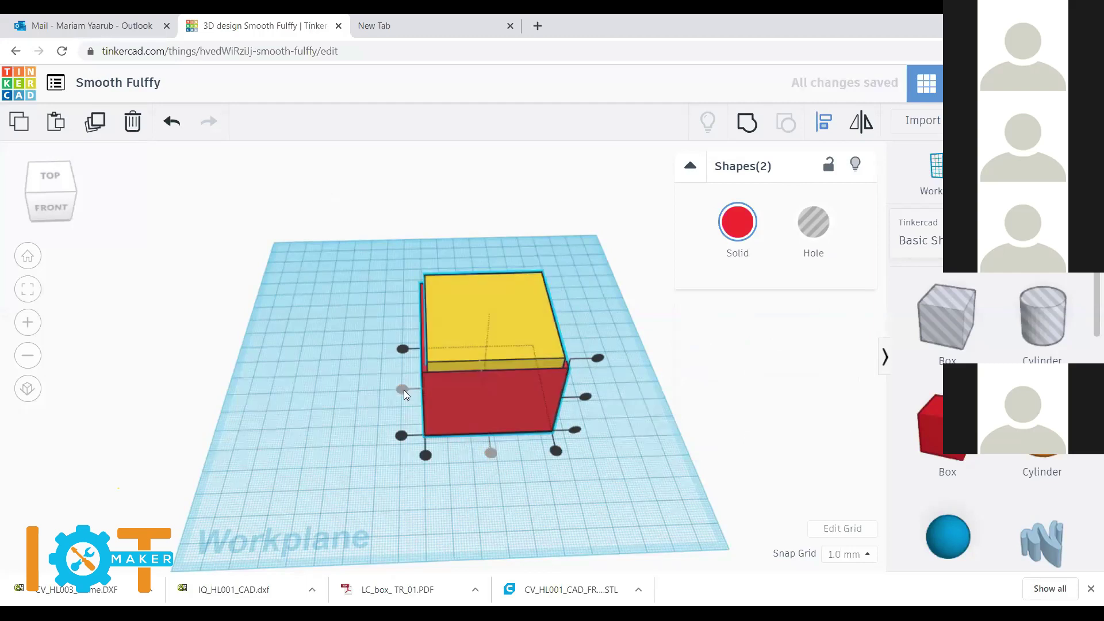
pyautogui.click(619, 415)
# Step: Turn the centred yellow box into a hole and group it with the red box to hollow it out
pyautogui.moveTo(618, 415)
pyautogui.mouseDown(button='right')
pyautogui.moveTo(602, 458)
pyautogui.moveTo(606, 426)
pyautogui.mouseUp(button='right')
pyautogui.click(467, 339)
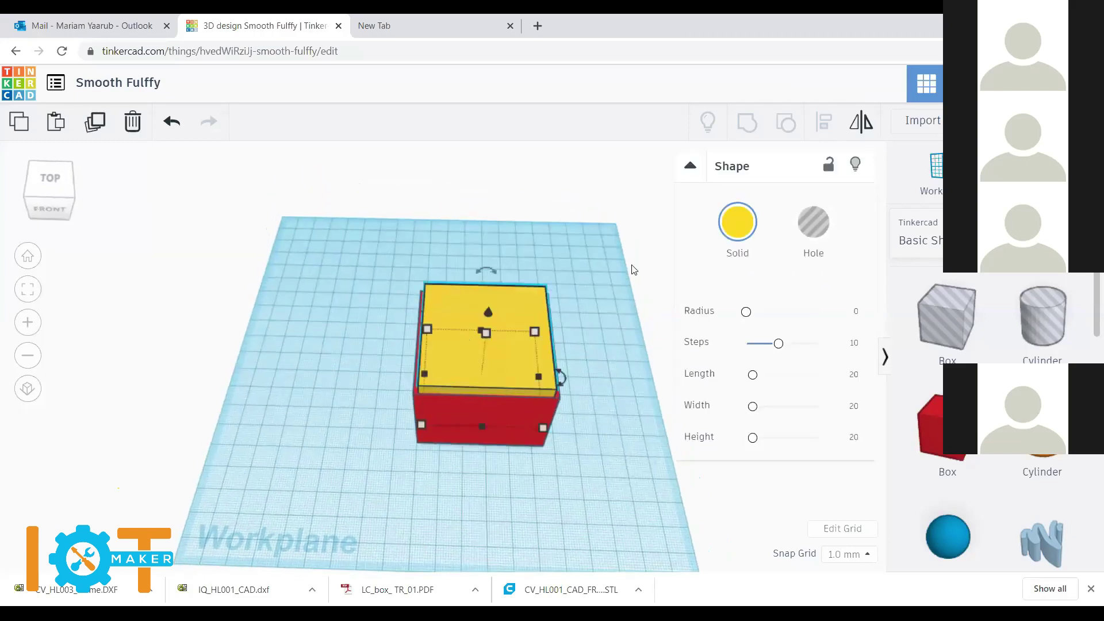
pyautogui.click(794, 228)
pyautogui.moveTo(610, 247); pyautogui.dragTo(384, 480)
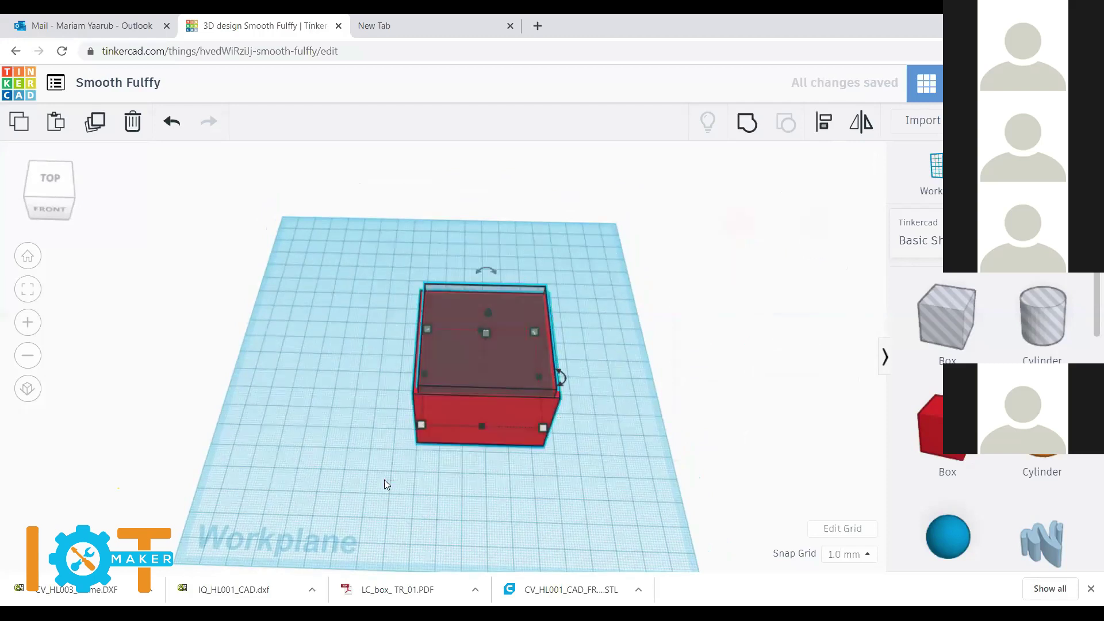
pyautogui.click(747, 122)
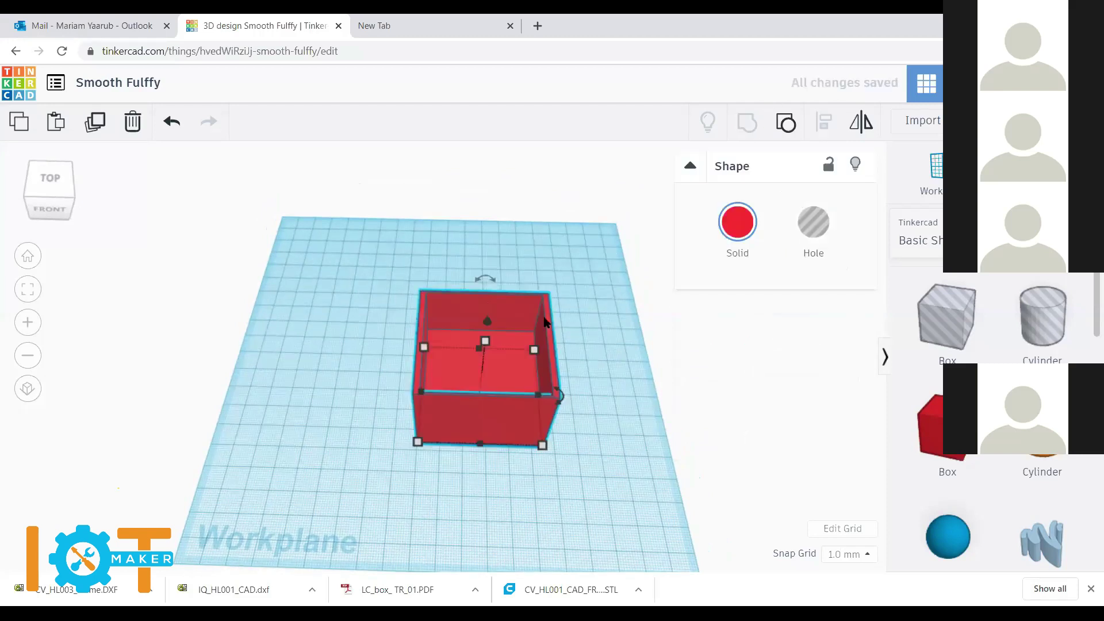
pyautogui.click(591, 356)
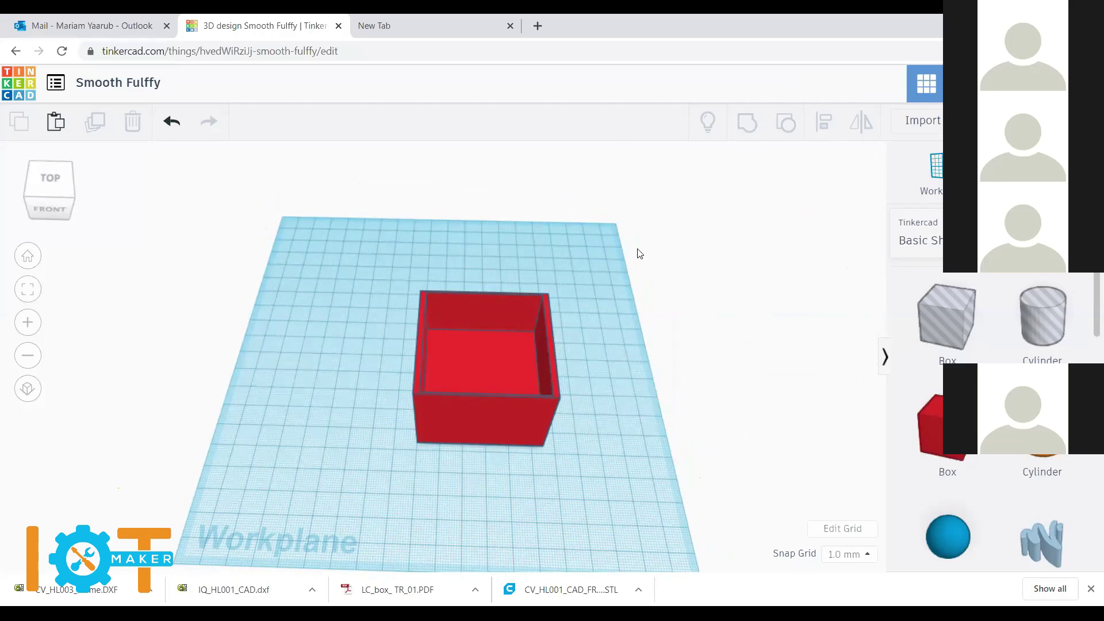
# Step: Move the hollow red box to the workplane's front-left corner and place a solid cylinder near the back-right area
pyautogui.moveTo(510, 354); pyautogui.dragTo(343, 437)
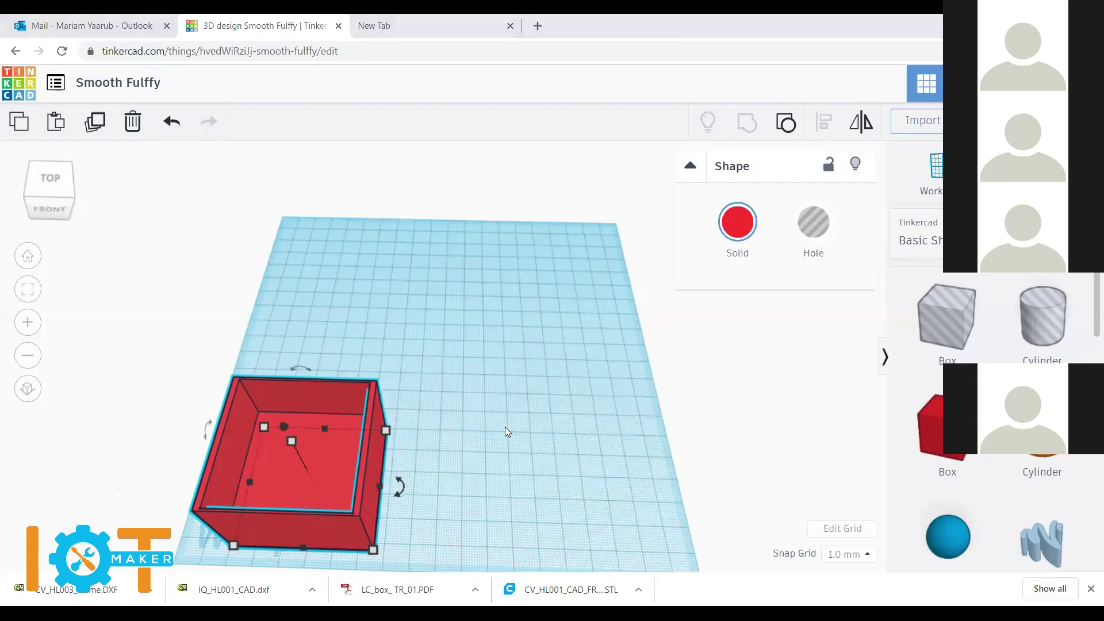
pyautogui.scroll(-3, 994, 436)
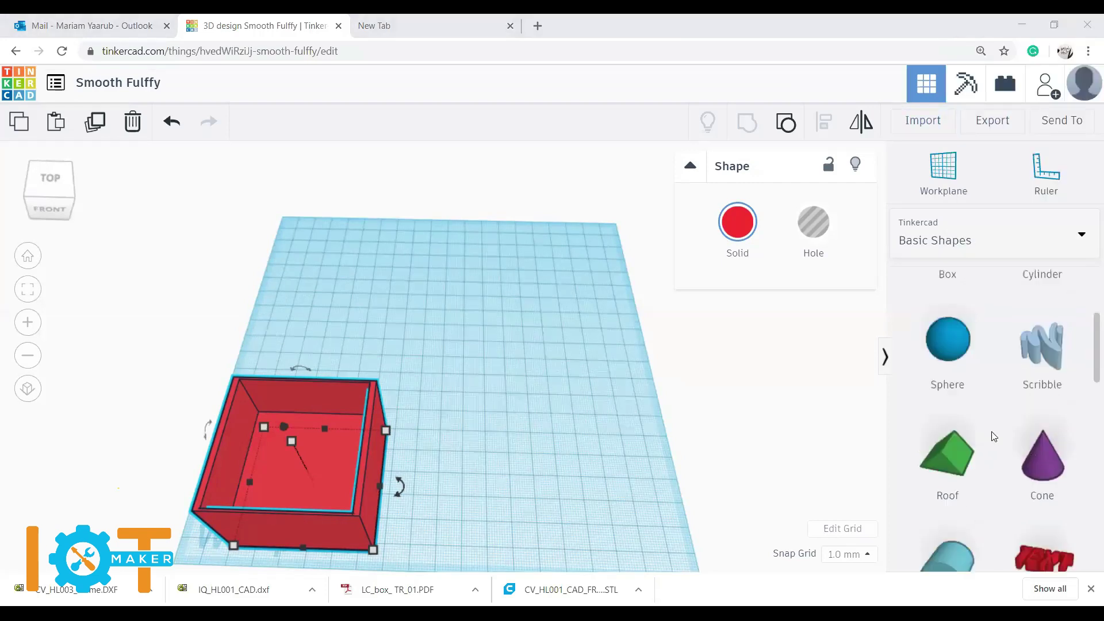
pyautogui.scroll(3, 994, 437)
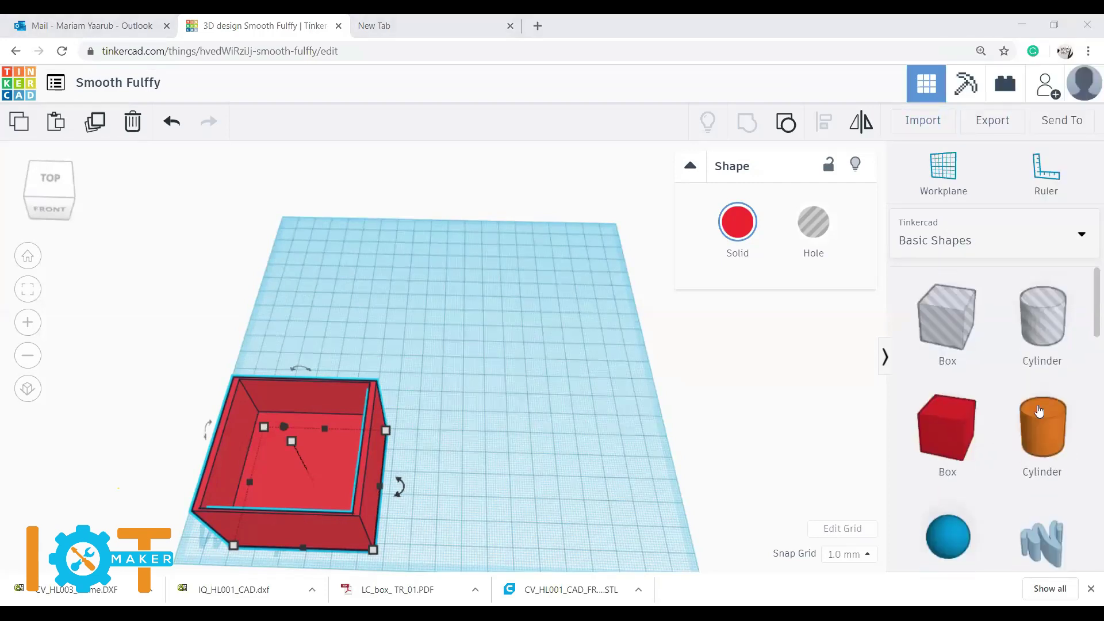
pyautogui.scroll(-2, 1029, 437)
pyautogui.scroll(1, 1038, 410)
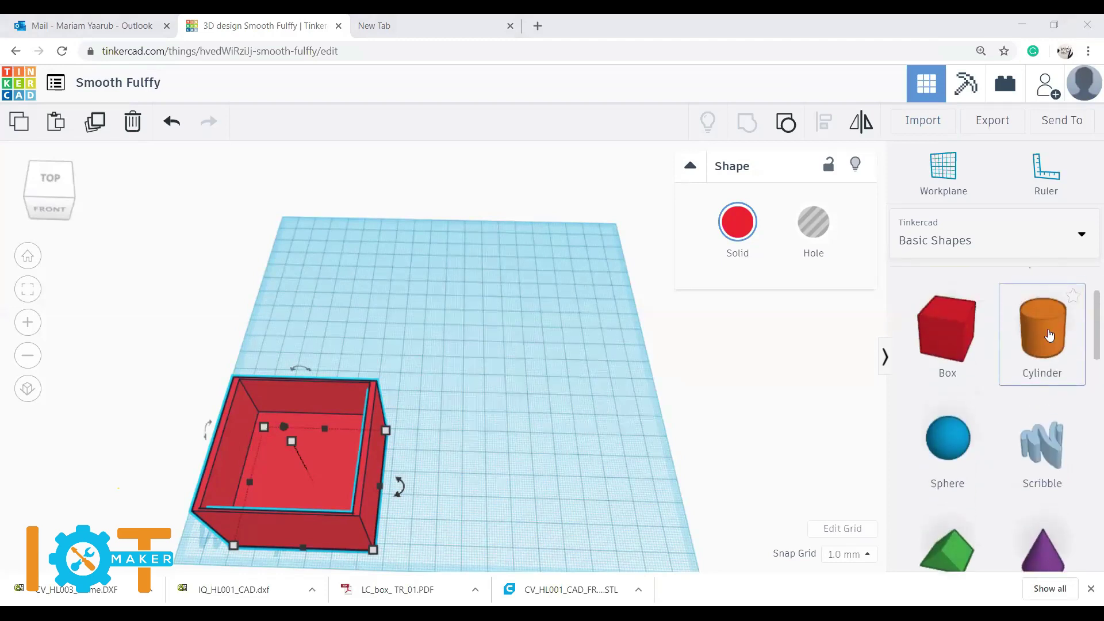
pyautogui.moveTo(1049, 335); pyautogui.dragTo(584, 311)
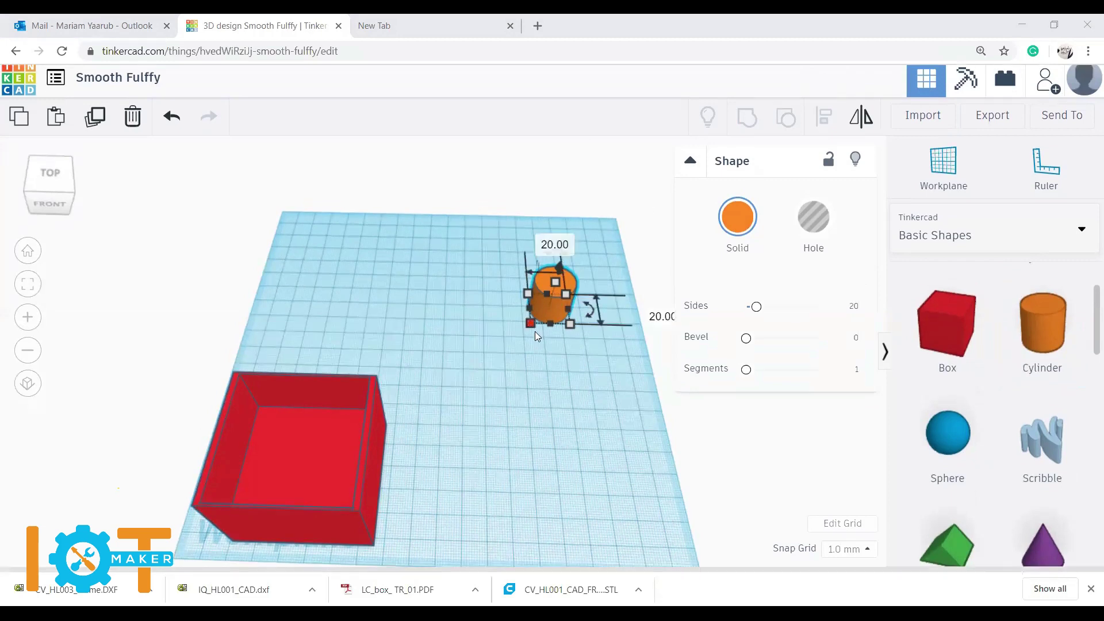
# Step: Stretch the orange cylinder into an ellipse and set its footprint to 30 mm wide by 80 mm long
pyautogui.moveTo(530, 324); pyautogui.dragTo(513, 430)
pyautogui.click(435, 360)
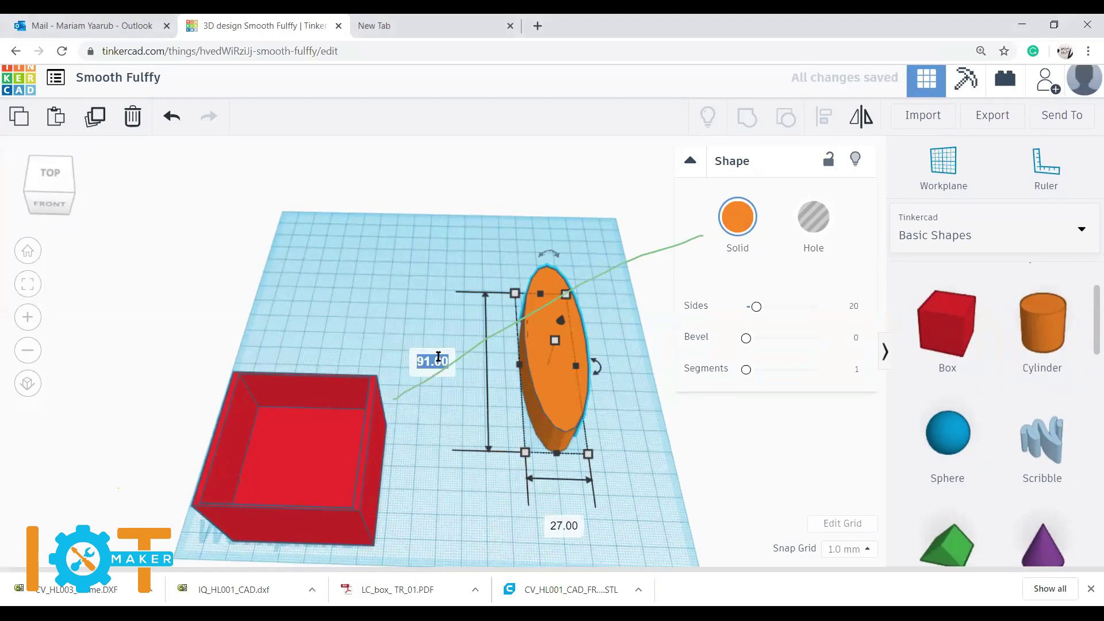
pyautogui.write('80')
pyautogui.press('Return')
pyautogui.click(551, 498)
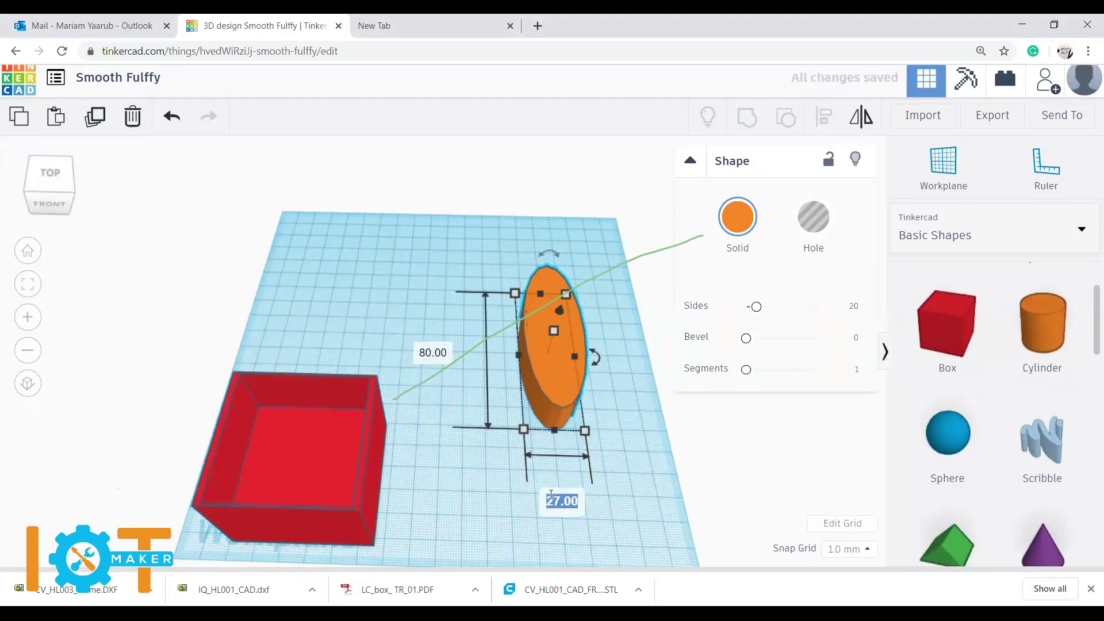
pyautogui.write('30')
pyautogui.press('Return')
pyautogui.click(642, 526)
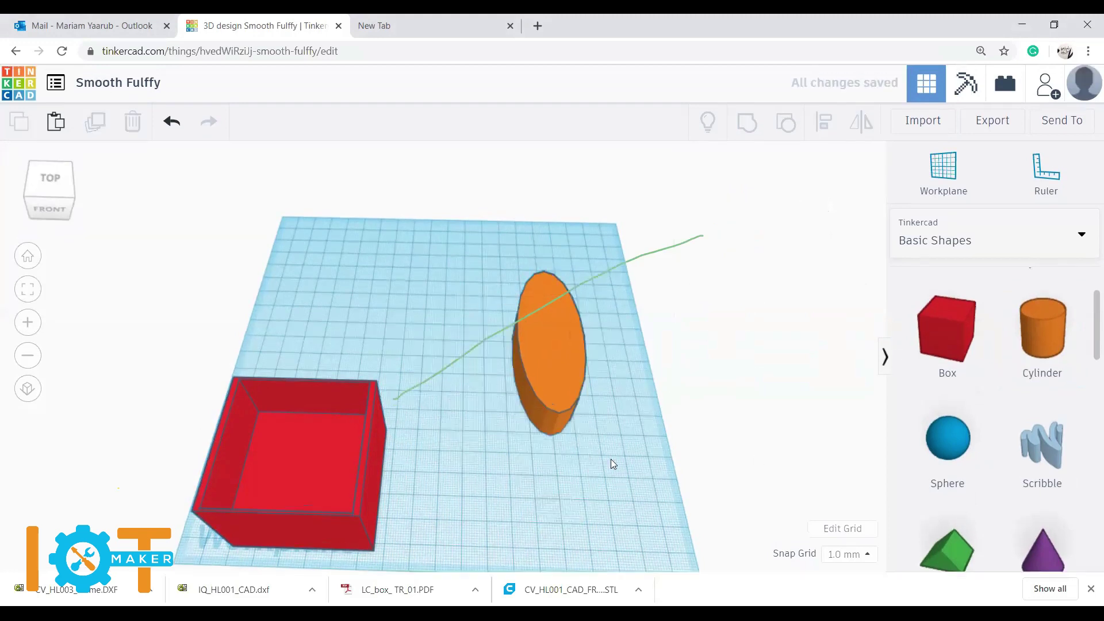
# Step: Set the height of the elliptical orange cylinder to 10 mm
pyautogui.click(566, 349)
pyautogui.moveTo(553, 337)
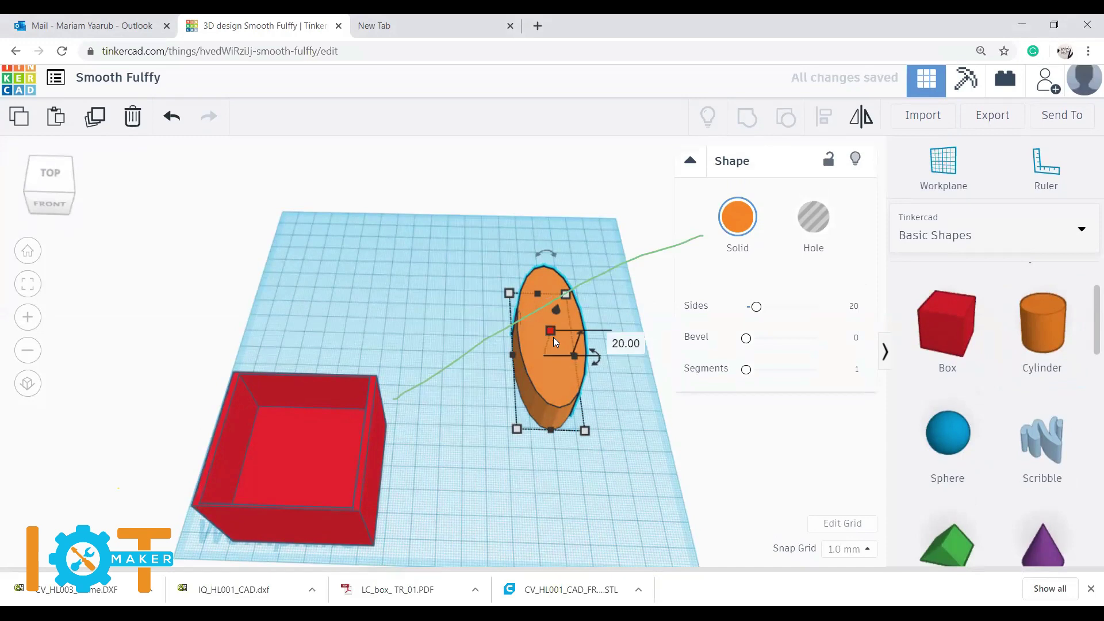
pyautogui.click(632, 349)
pyautogui.write('10')
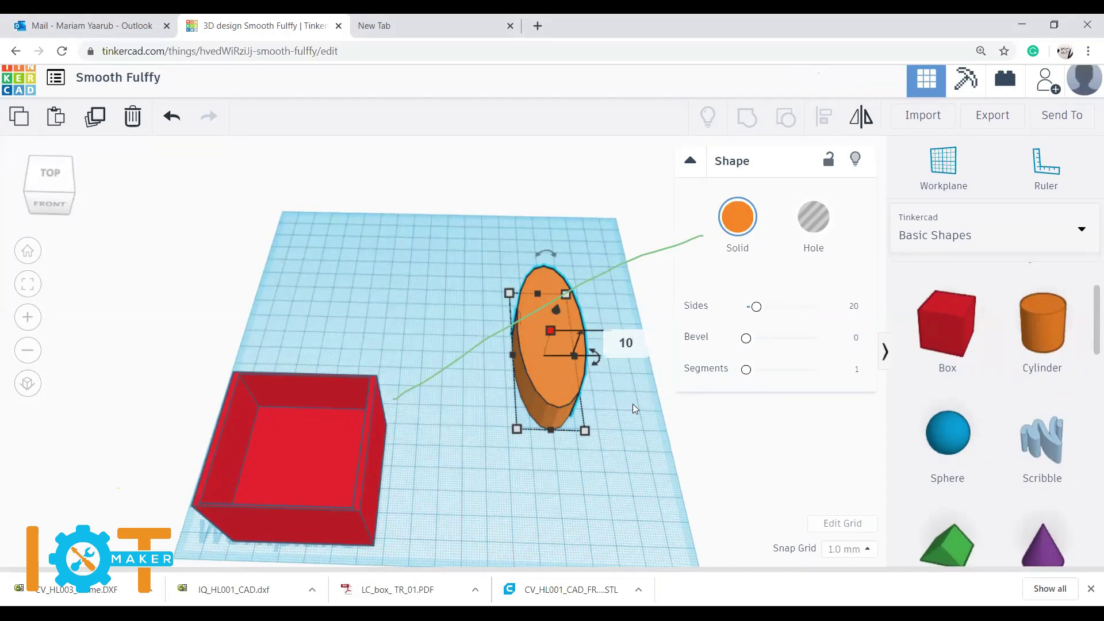
pyautogui.press('Return')
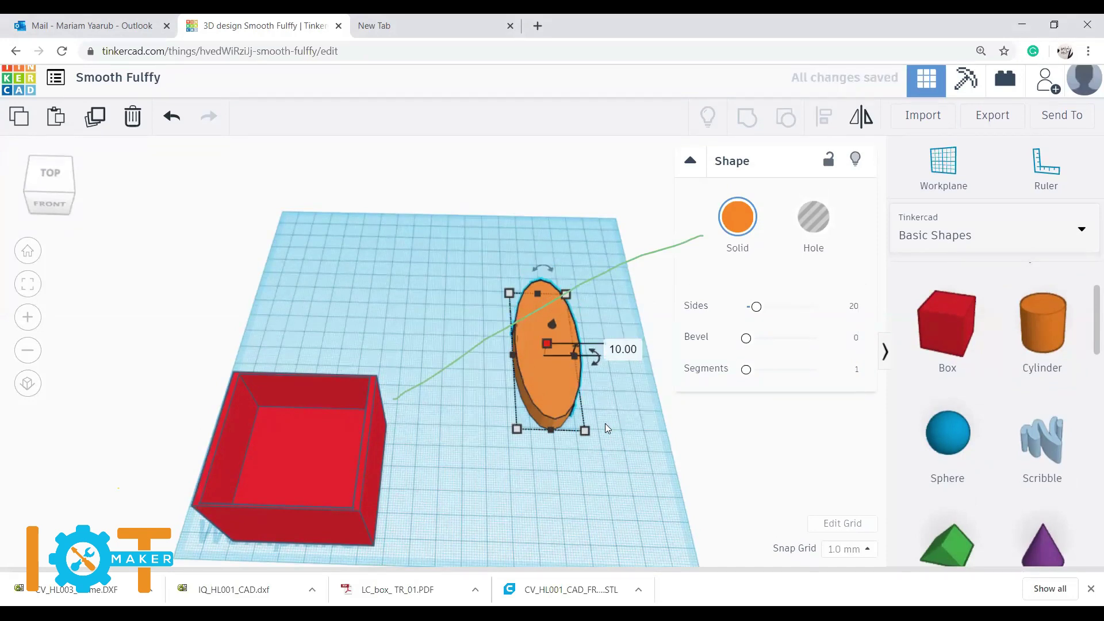
pyautogui.click(590, 466)
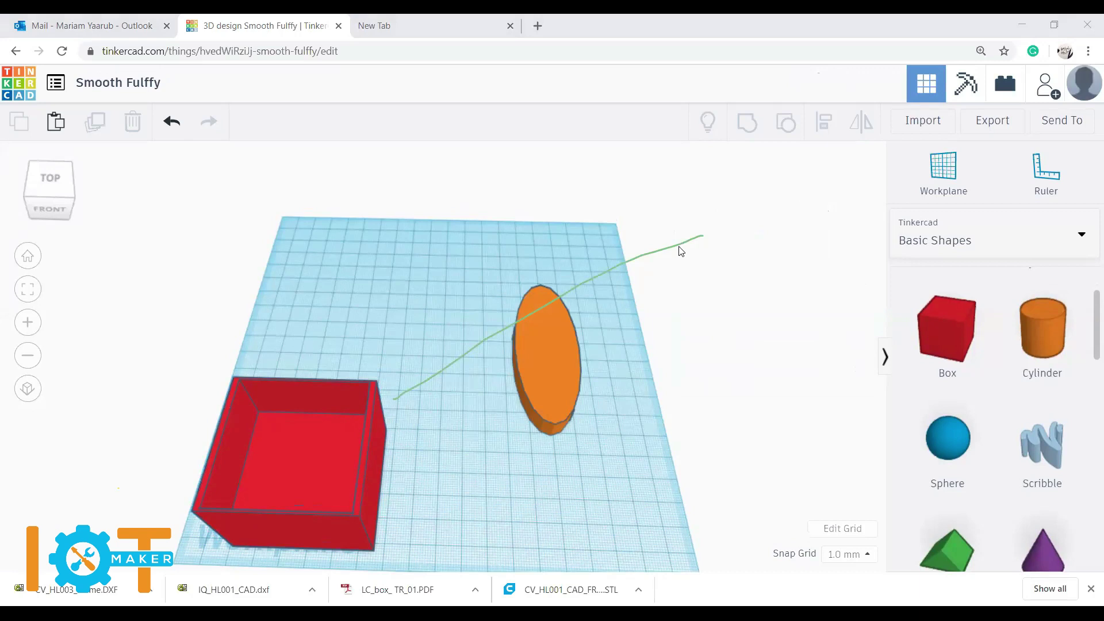
# Step: Delete the hollow red box from the workplane
pyautogui.click(340, 427)
pyautogui.press('Delete')
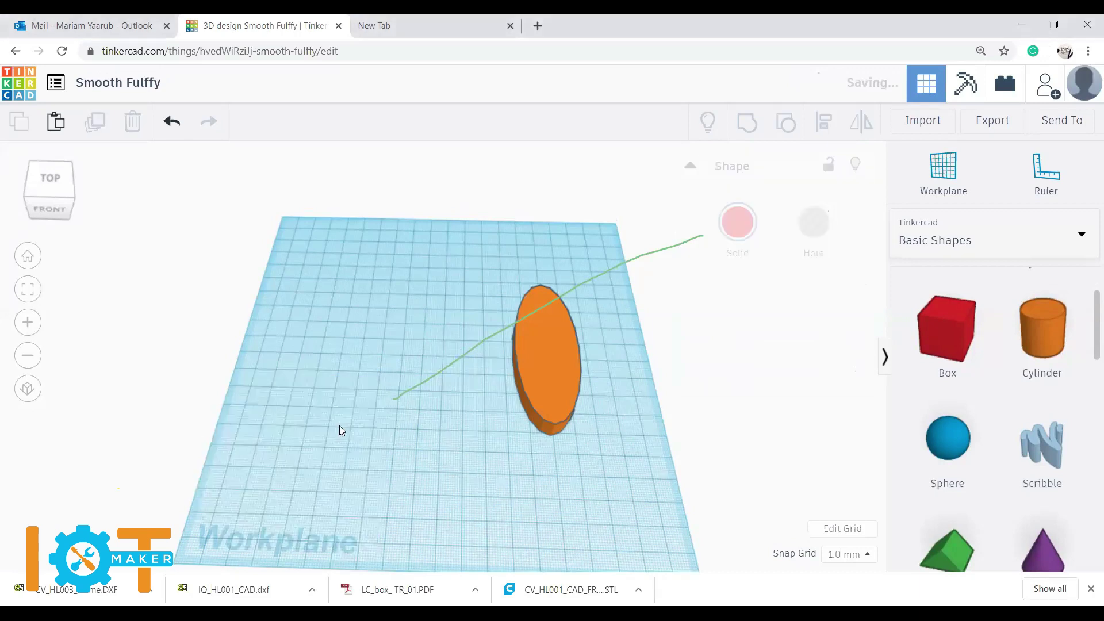
# Step: Duplicate the orange ellipse, then rotate and move the copy diagonally so its back end meets the original's back end
pyautogui.click(561, 353)
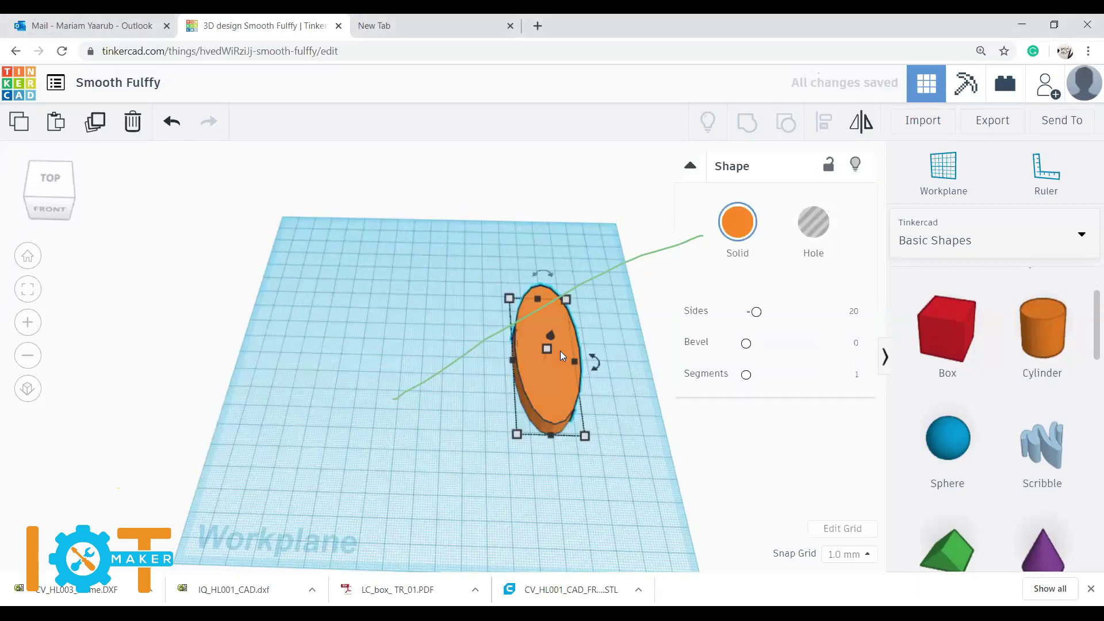
pyautogui.click(93, 121)
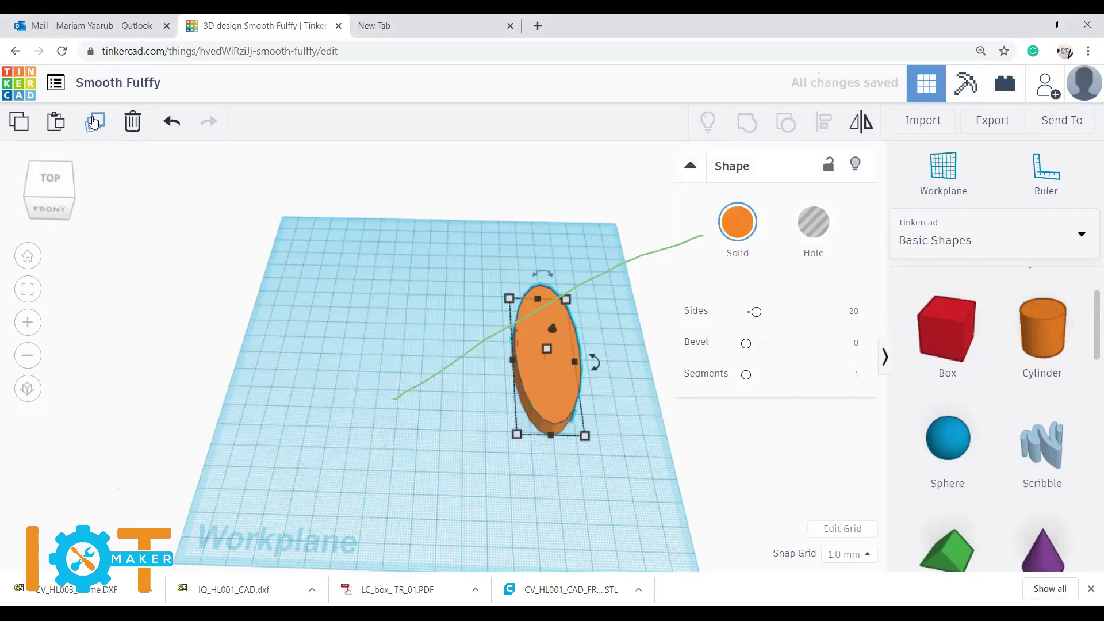
pyautogui.moveTo(520, 353)
pyautogui.mouseDown()
pyautogui.moveTo(543, 352)
pyautogui.moveTo(483, 361)
pyautogui.moveTo(502, 377)
pyautogui.mouseUp()
pyautogui.moveTo(554, 352); pyautogui.dragTo(463, 344)
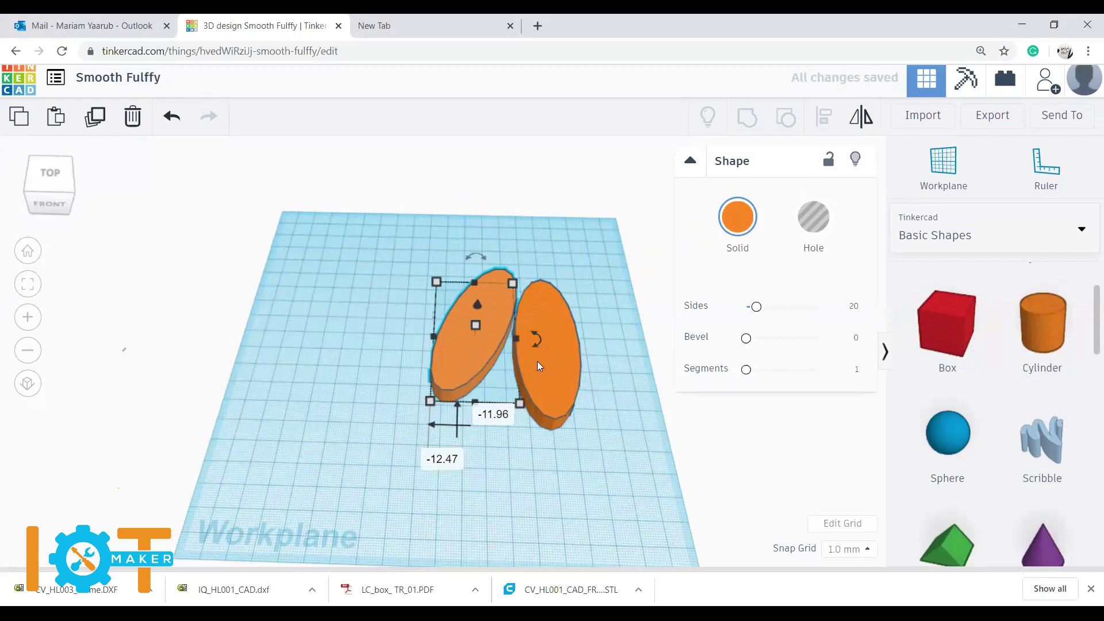
pyautogui.moveTo(536, 339); pyautogui.dragTo(489, 330)
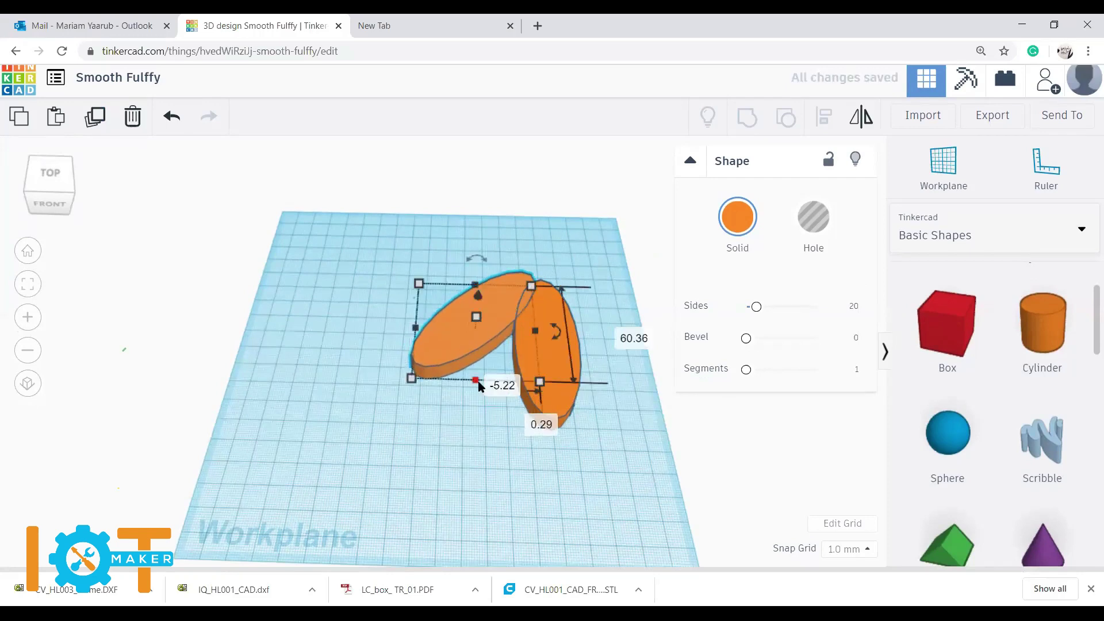
pyautogui.click(556, 326)
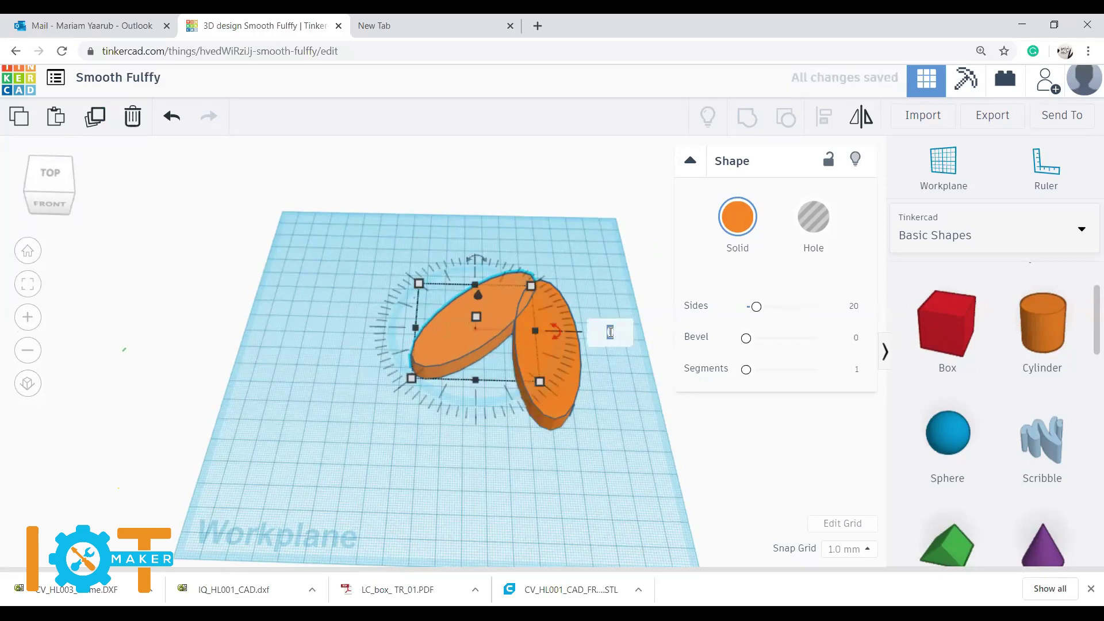
pyautogui.click(480, 341)
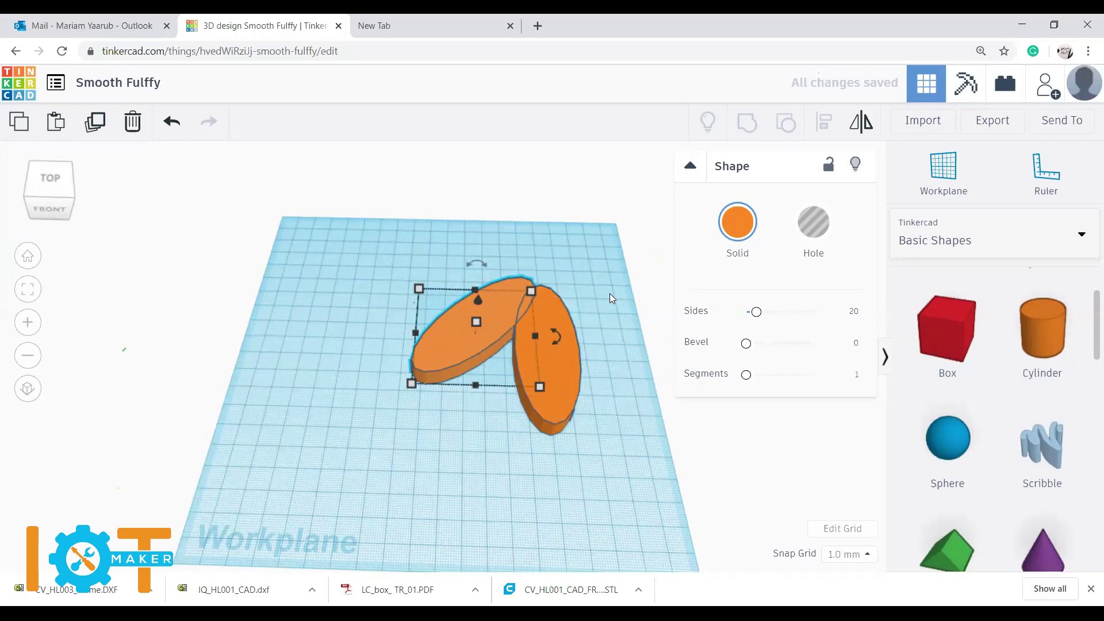
pyautogui.moveTo(590, 351); pyautogui.dragTo(577, 389, button='right')
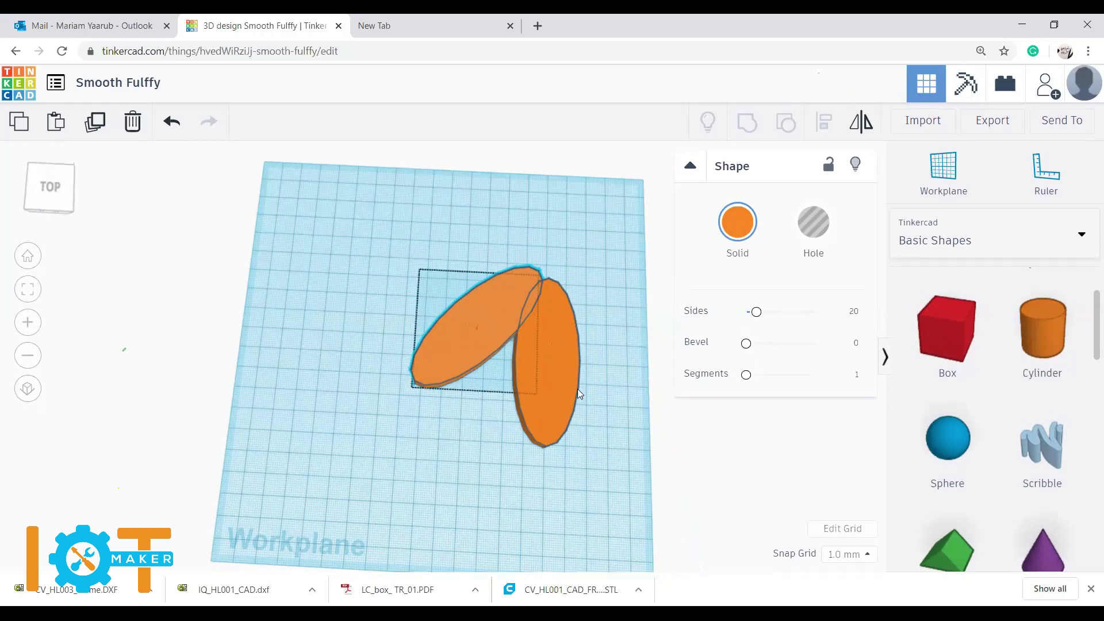
# Step: Repeat the duplicate-and-rotate operation on the diagonal ellipse until eight petals form a closed flower
pyautogui.click(92, 124)
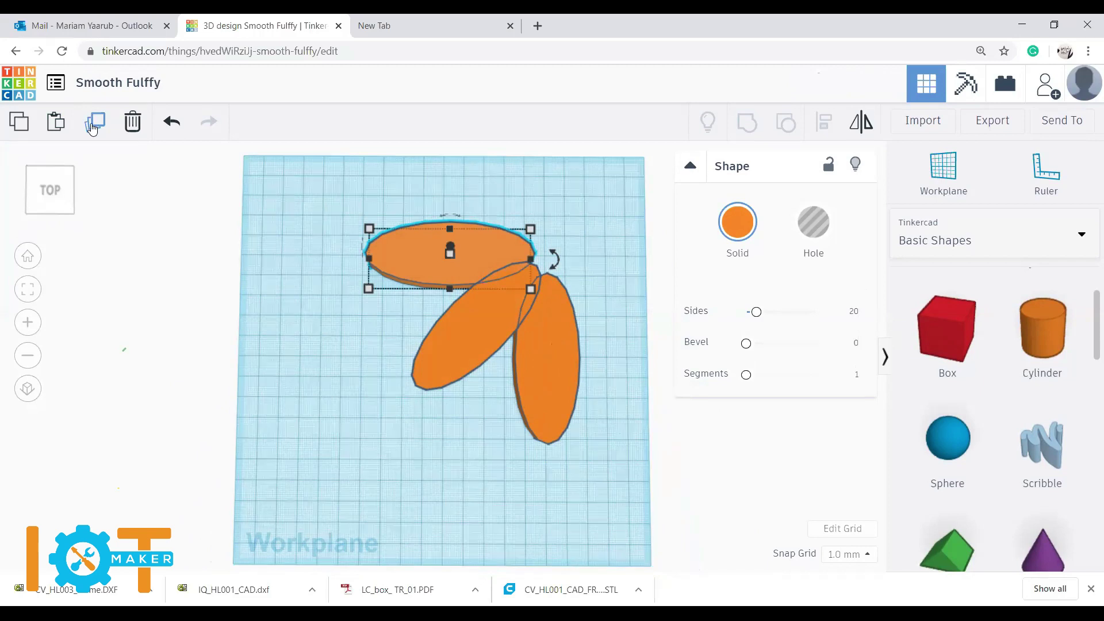
pyautogui.click(92, 127)
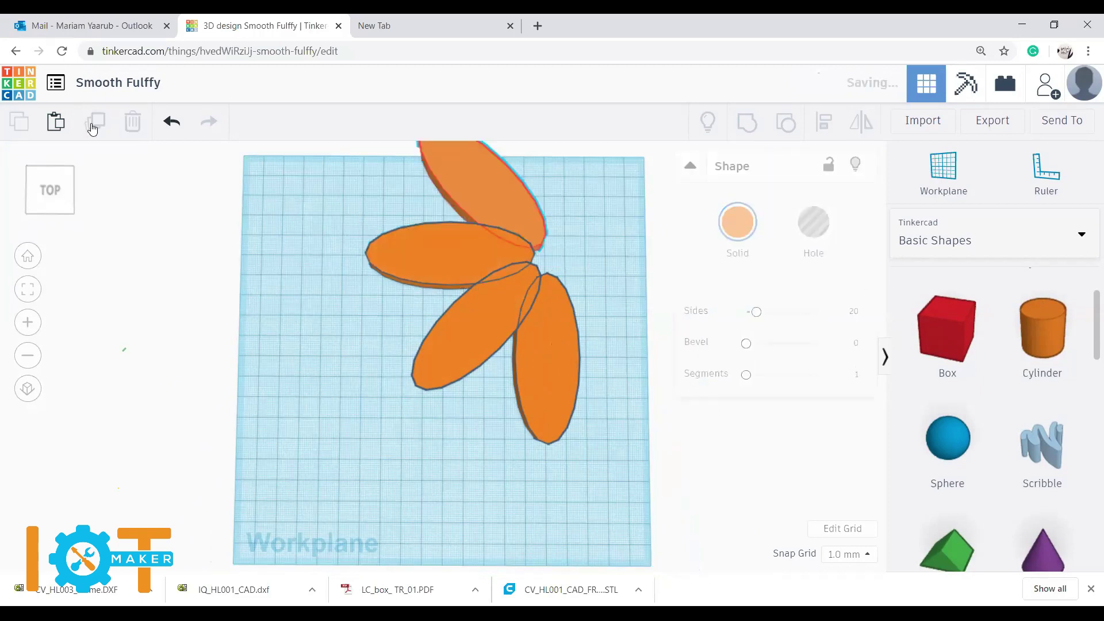
pyautogui.click(92, 126)
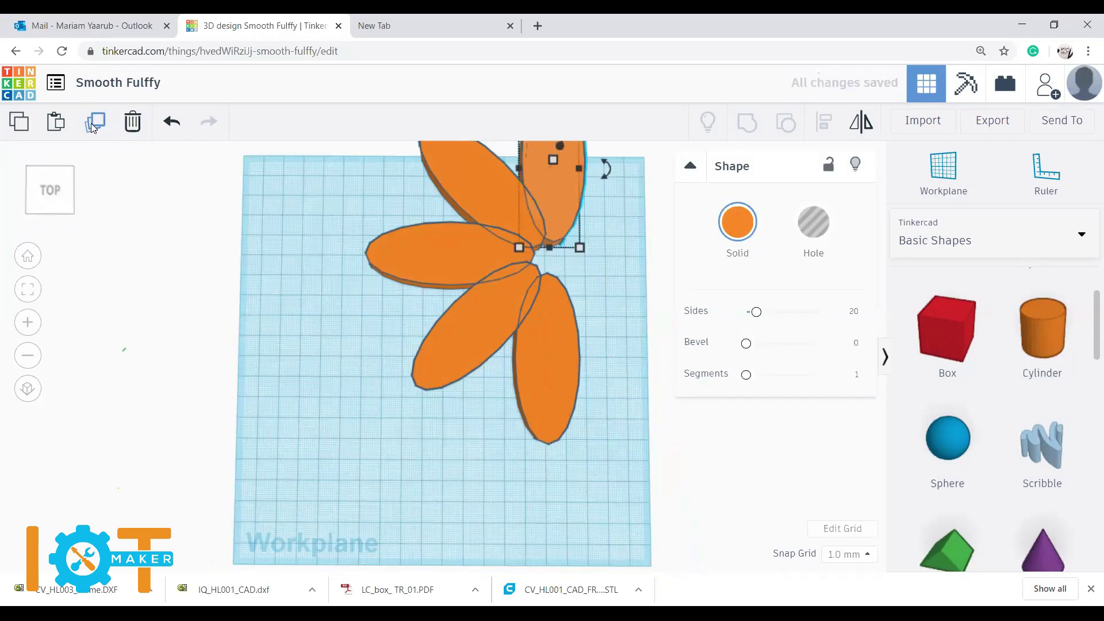
pyautogui.click(92, 126)
pyautogui.click(92, 127)
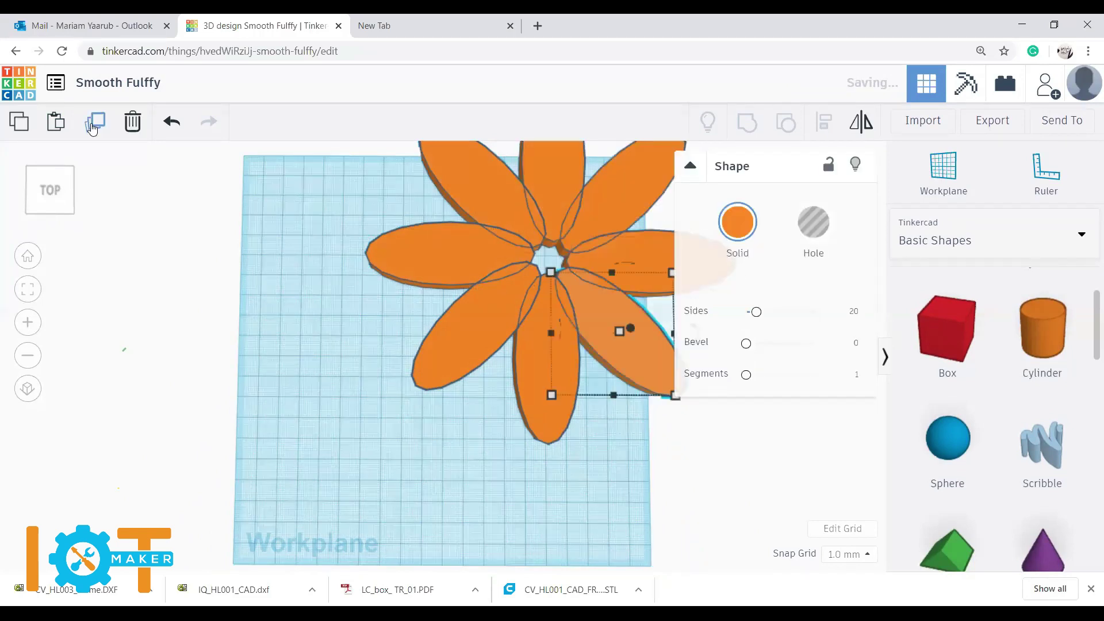
pyautogui.click(92, 127)
pyautogui.scroll(-3, 544, 340)
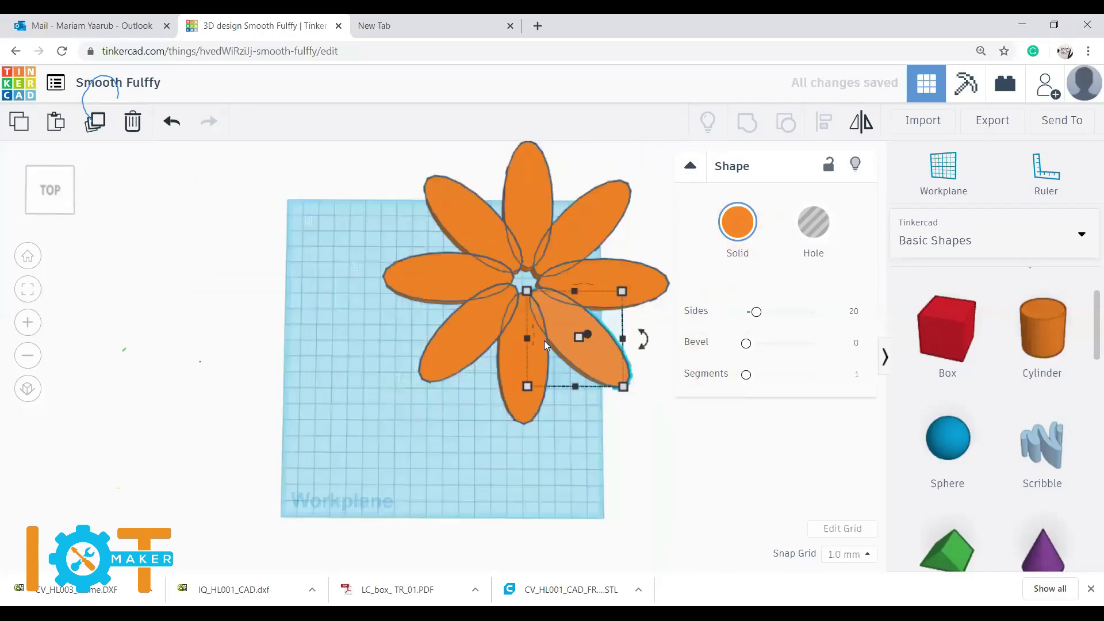
# Step: Group all eight orange petals into one shape and move the flower fully onto the workplane
pyautogui.click(299, 391)
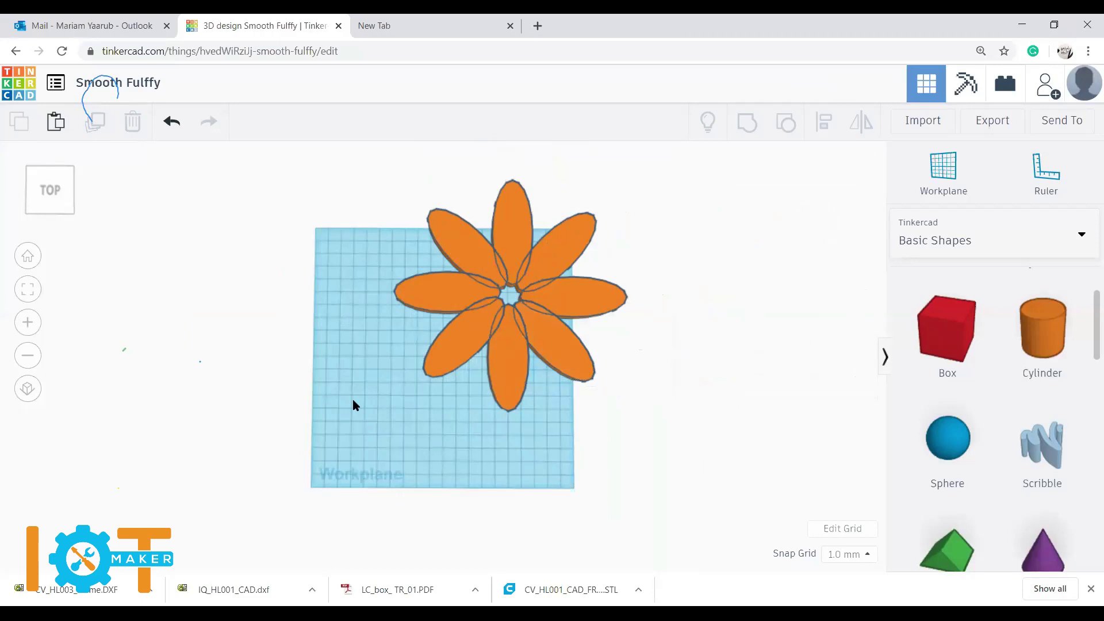
pyautogui.moveTo(635, 192); pyautogui.dragTo(406, 426)
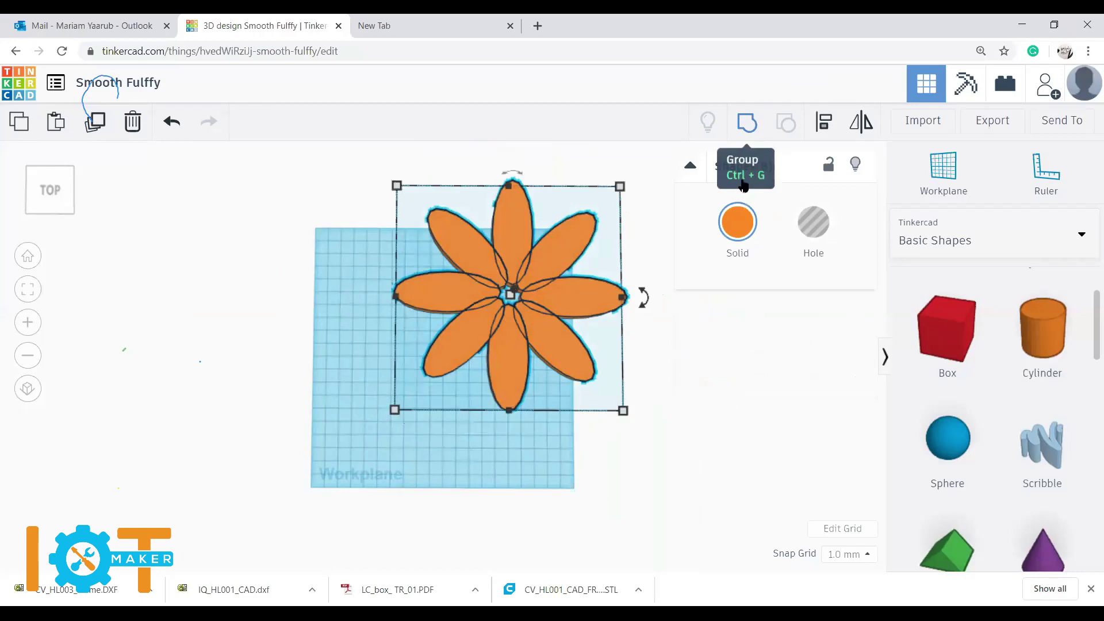
pyautogui.hotkey('ctrl', 'g')
pyautogui.click(627, 353)
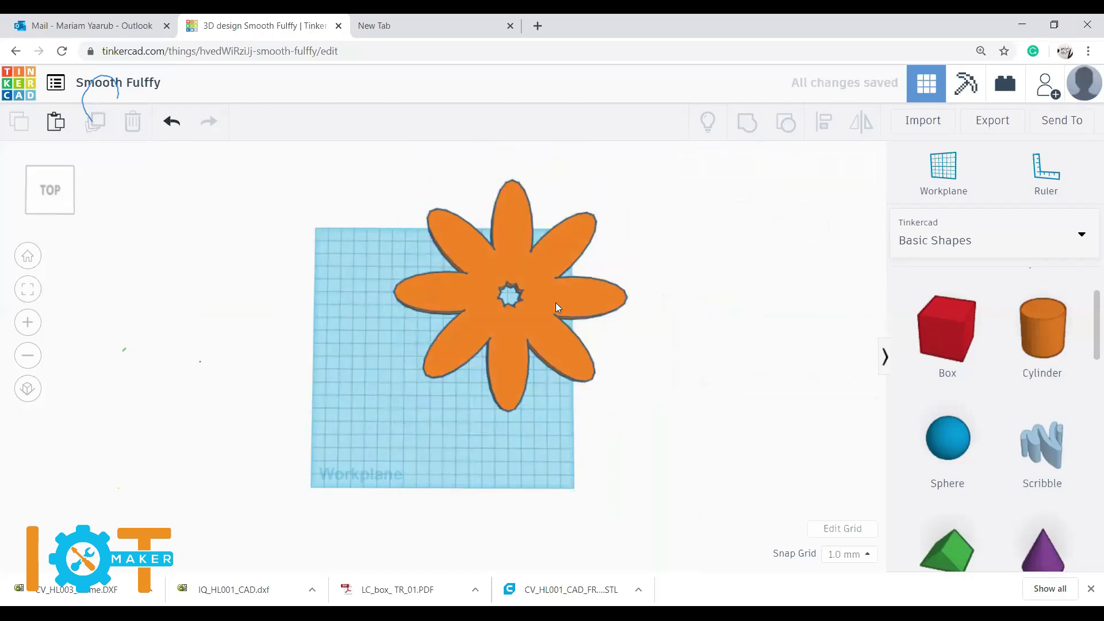
pyautogui.moveTo(538, 318); pyautogui.dragTo(491, 353)
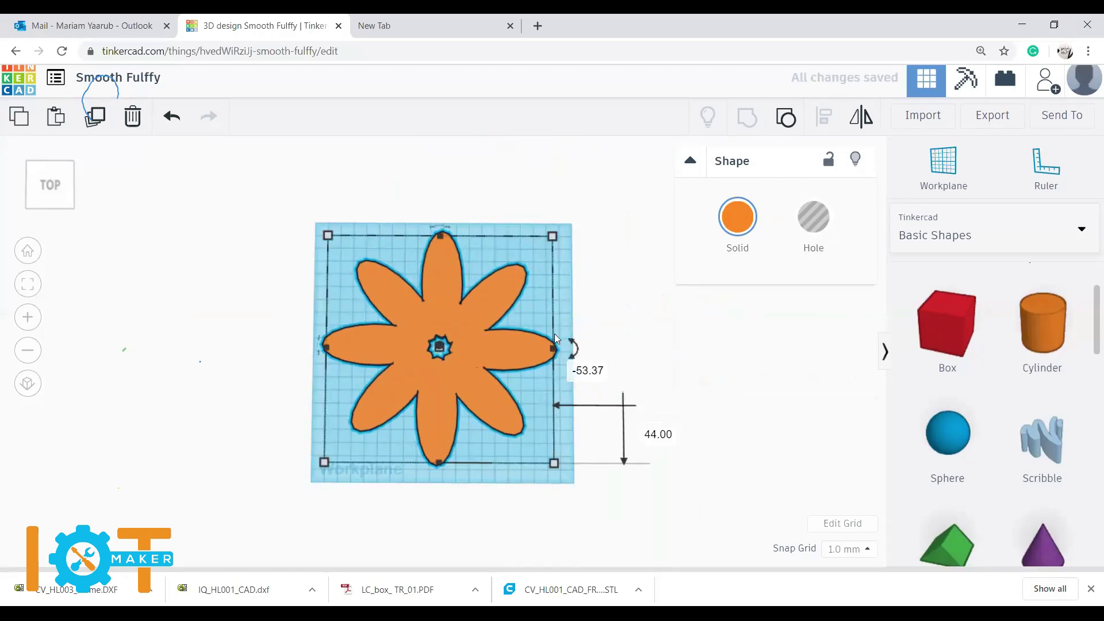
pyautogui.click(632, 303)
# Step: Undo the flower's move, grouping and all petal copies back to the single orange ellipse
pyautogui.hotkey('ctrl', 'z')
pyautogui.hotkey('ctrl', 'z')
pyautogui.hotkey('ctrl', 'z')
pyautogui.hotkey('ctrl', 'z')
pyautogui.hotkey('ctrl', 'z')
pyautogui.hotkey('ctrl', 'z')
pyautogui.hotkey('ctrl', 'z')
pyautogui.hotkey('ctrl', 'z')
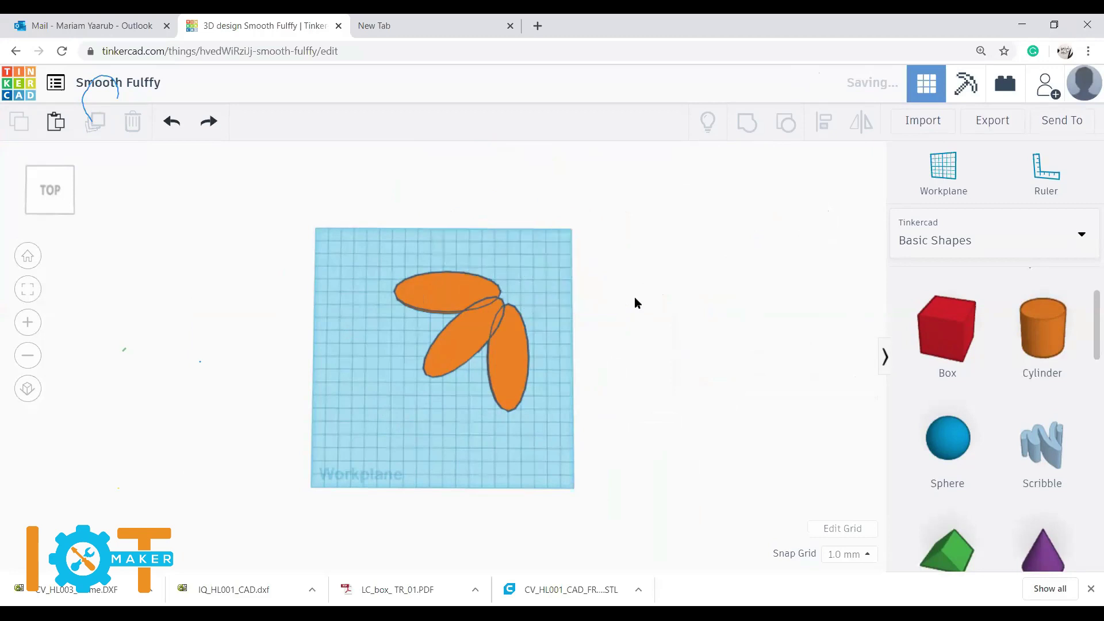
pyautogui.hotkey('ctrl', 'z')
pyautogui.hotkey('ctrl', 'z')
pyautogui.hotkey('ctrl', 'z')
pyautogui.hotkey('ctrl', 'z')
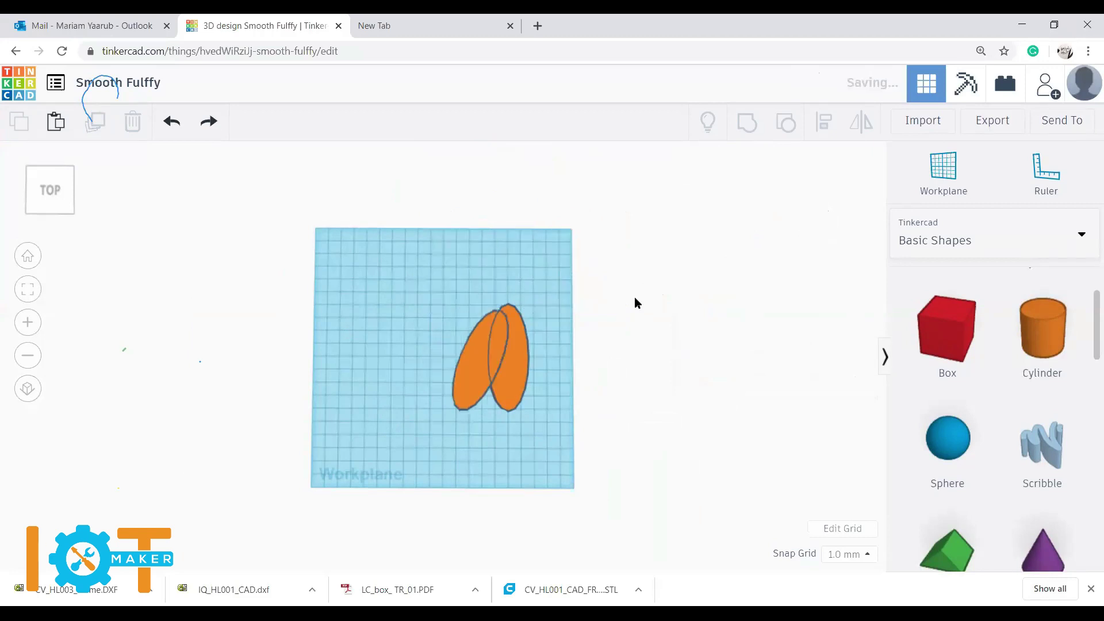
pyautogui.hotkey('ctrl', 'z')
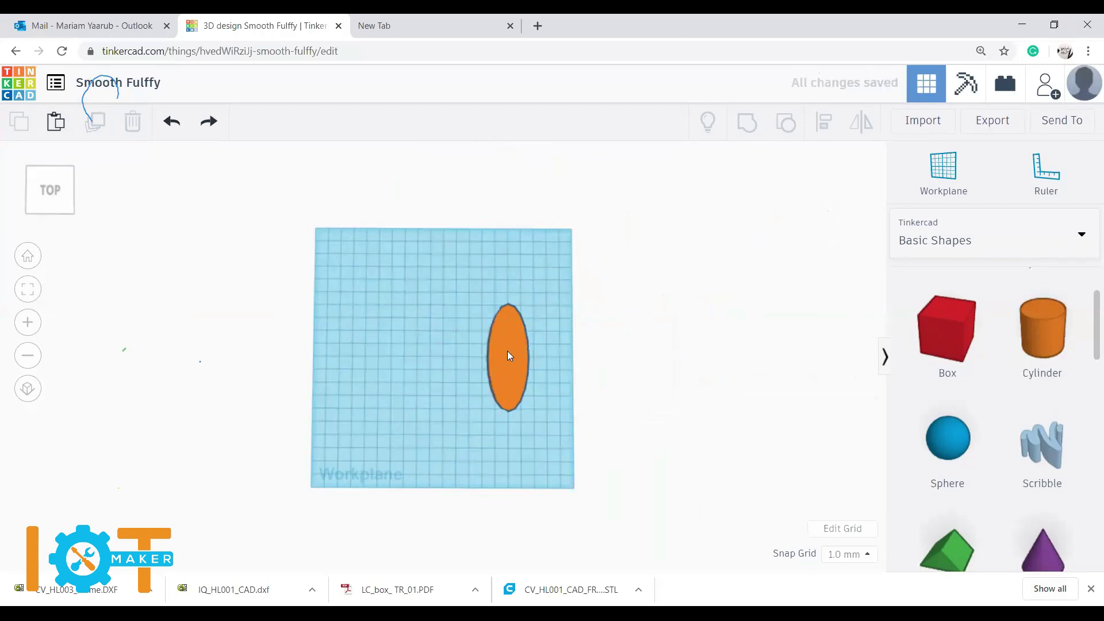
# Step: Replace the orange ellipse with a copy of itself placed in the front-centre area of the workplane
pyautogui.keyDown('alt'); pyautogui.moveTo(500, 354); pyautogui.dragTo(430, 361); pyautogui.keyUp('alt')
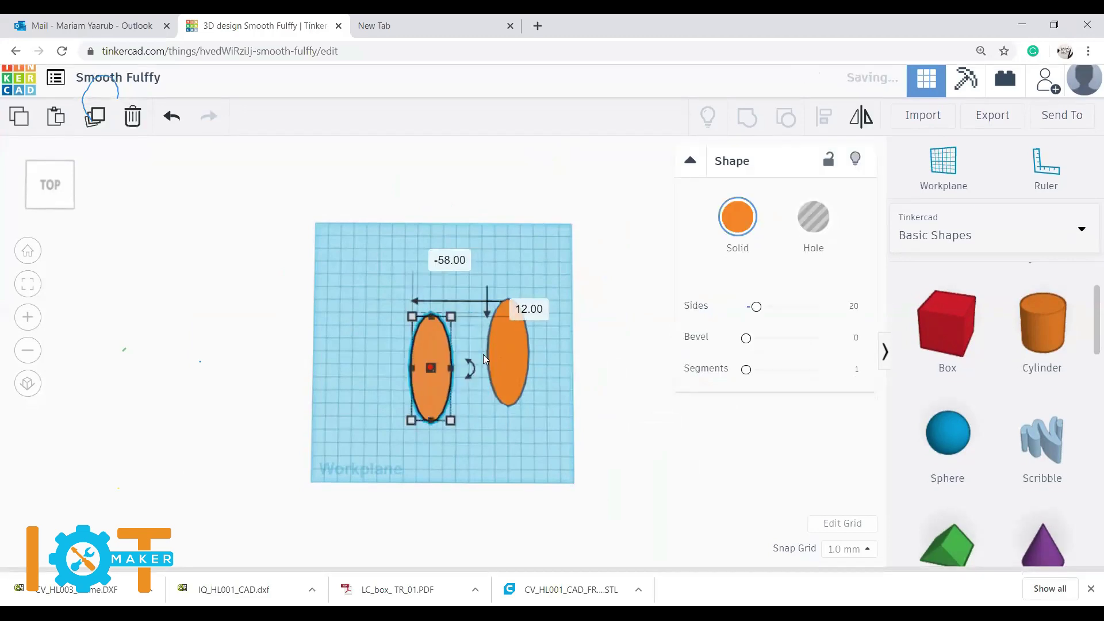
pyautogui.click(520, 347)
pyautogui.press('Delete')
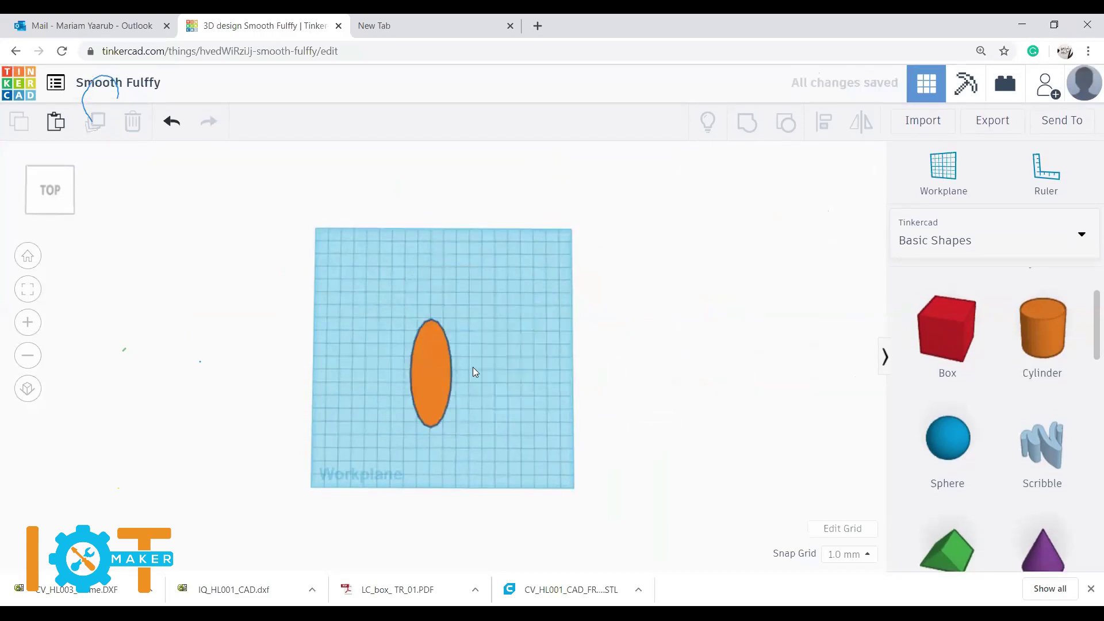
pyautogui.moveTo(451, 378); pyautogui.dragTo(449, 392)
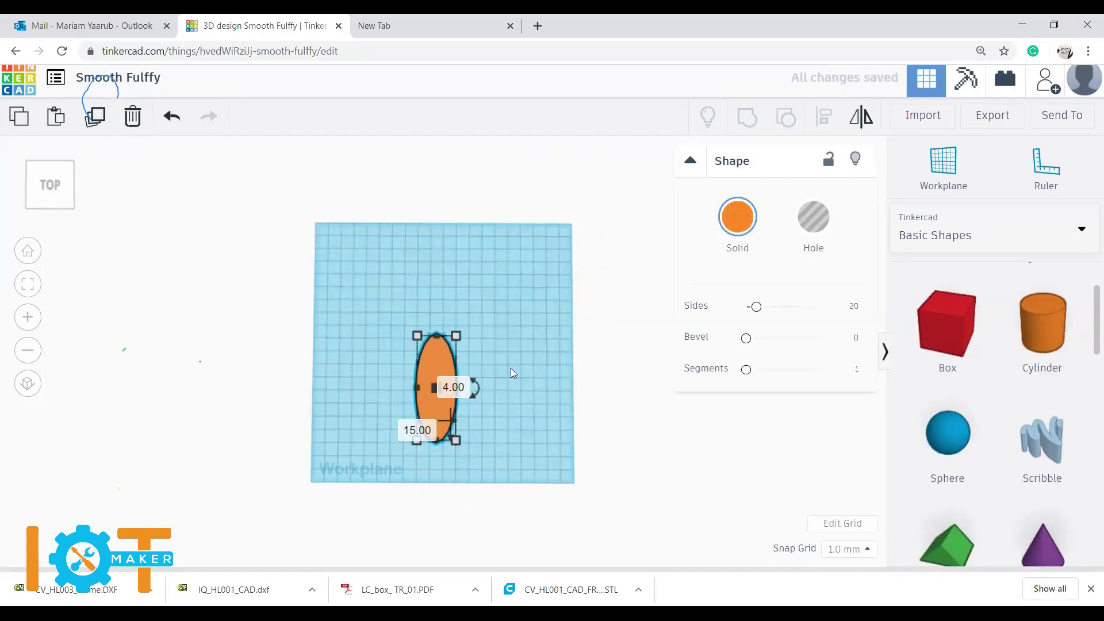
pyautogui.click(517, 364)
pyautogui.moveTo(454, 394); pyautogui.dragTo(455, 394)
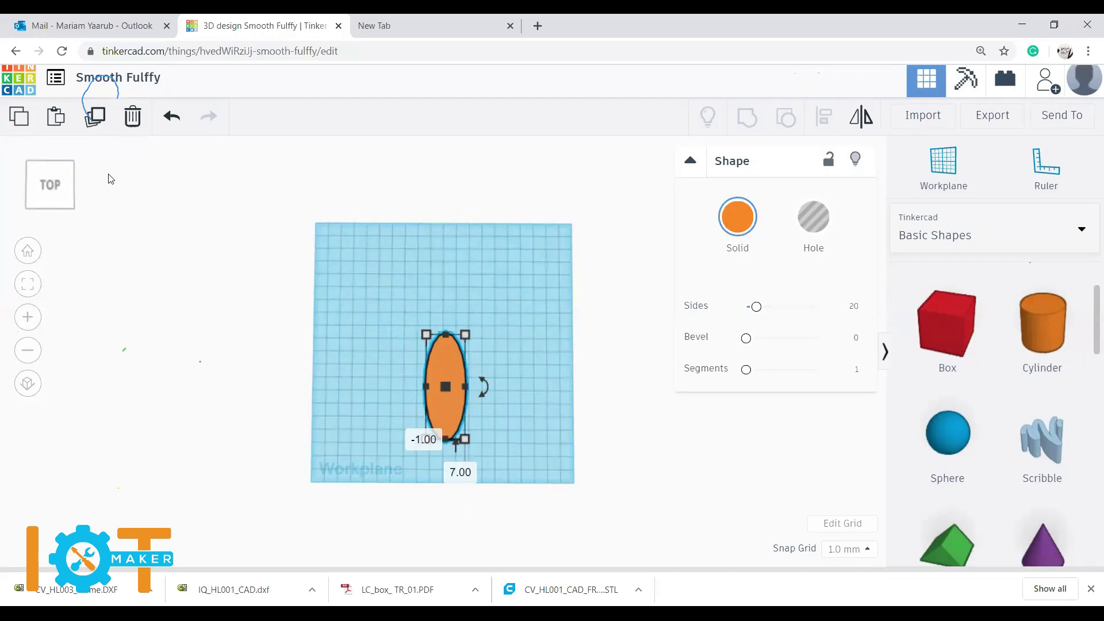
# Step: Duplicate the ellipse in place, then rotate and shift the copy diagonally so the back ends of both petals overlap
pyautogui.click(98, 112)
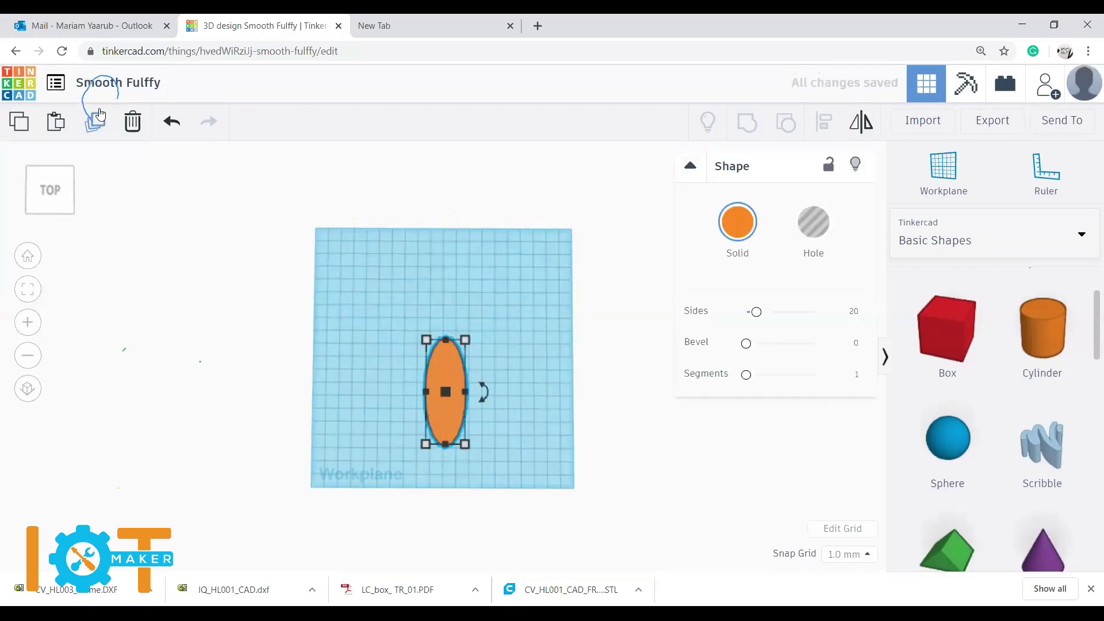
pyautogui.click(455, 393)
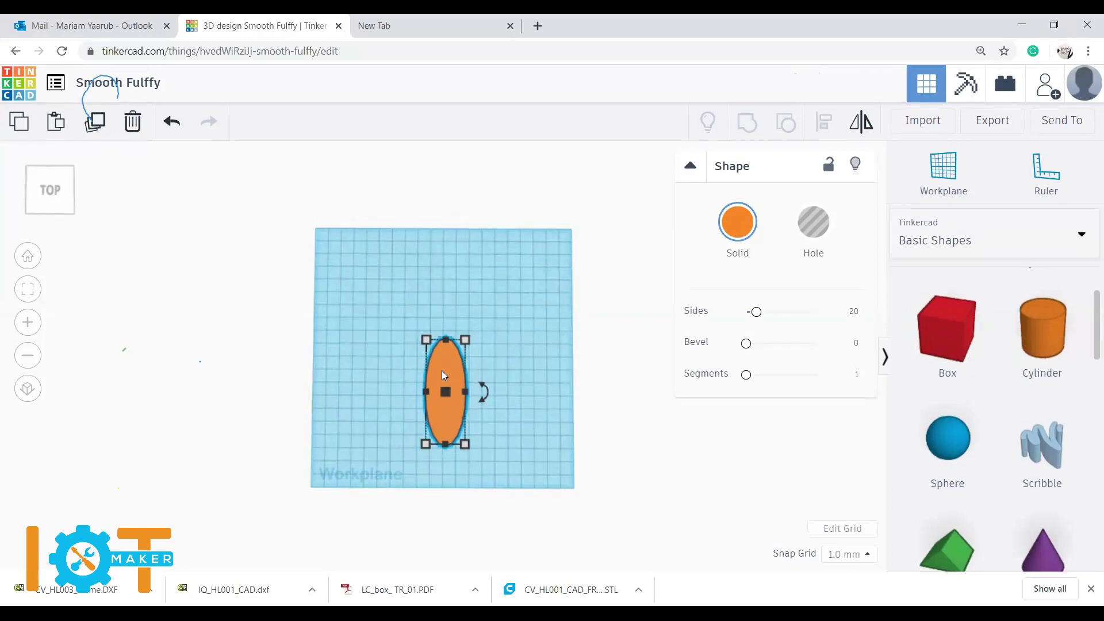
pyautogui.moveTo(443, 373); pyautogui.dragTo(423, 362)
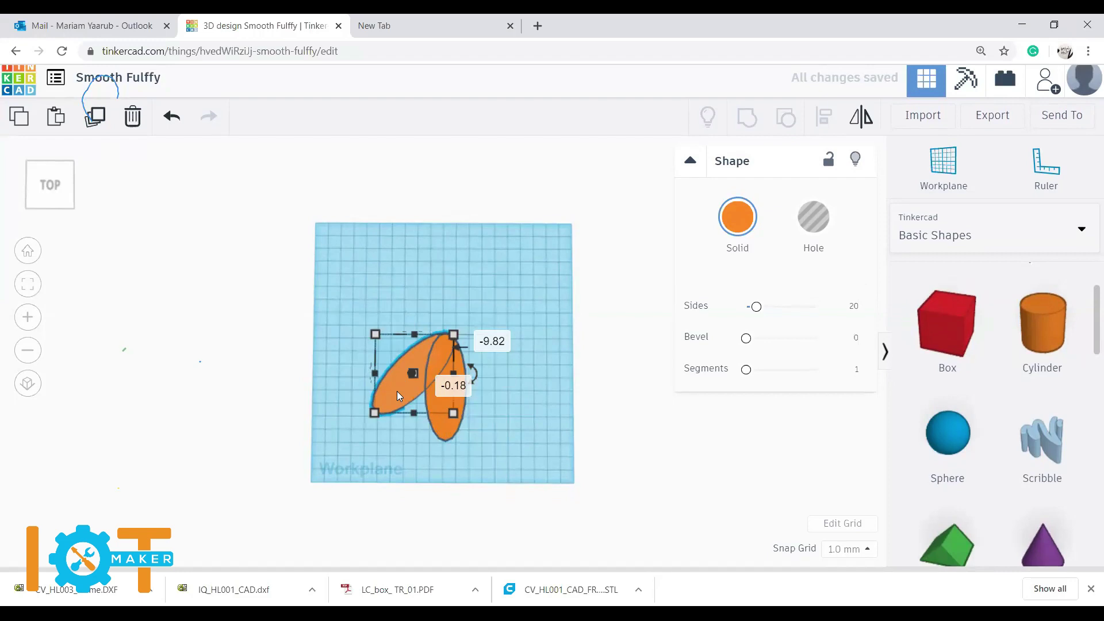
# Step: Repeat the duplicate-and-rotate operation on the diagonal petal to add five more petals around the shared centre
pyautogui.click(104, 119)
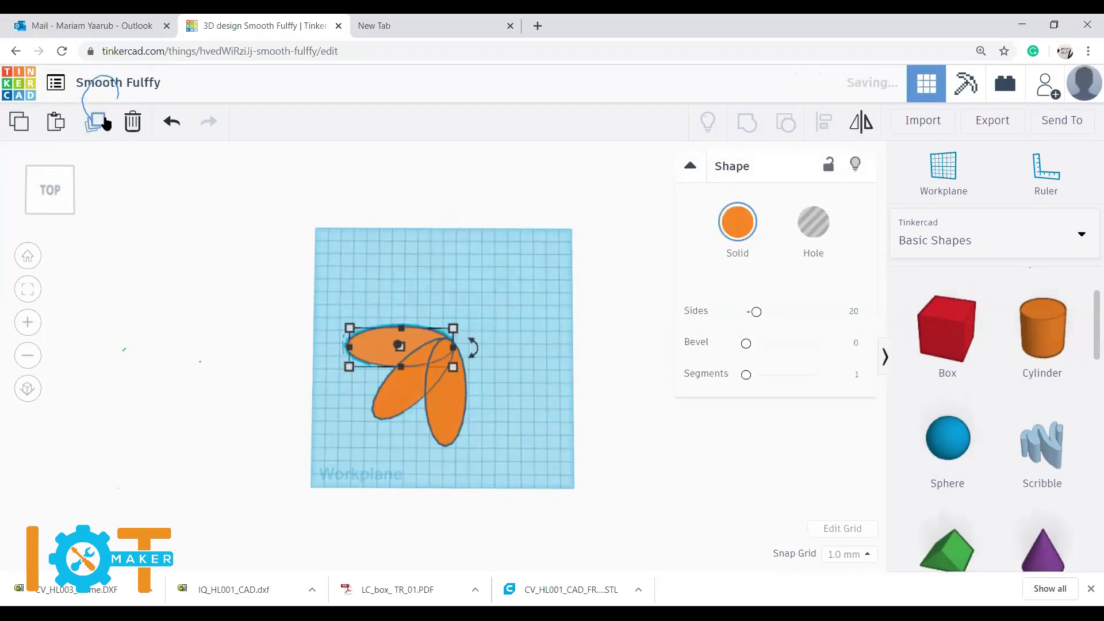
pyautogui.click(105, 119)
pyautogui.click(105, 120)
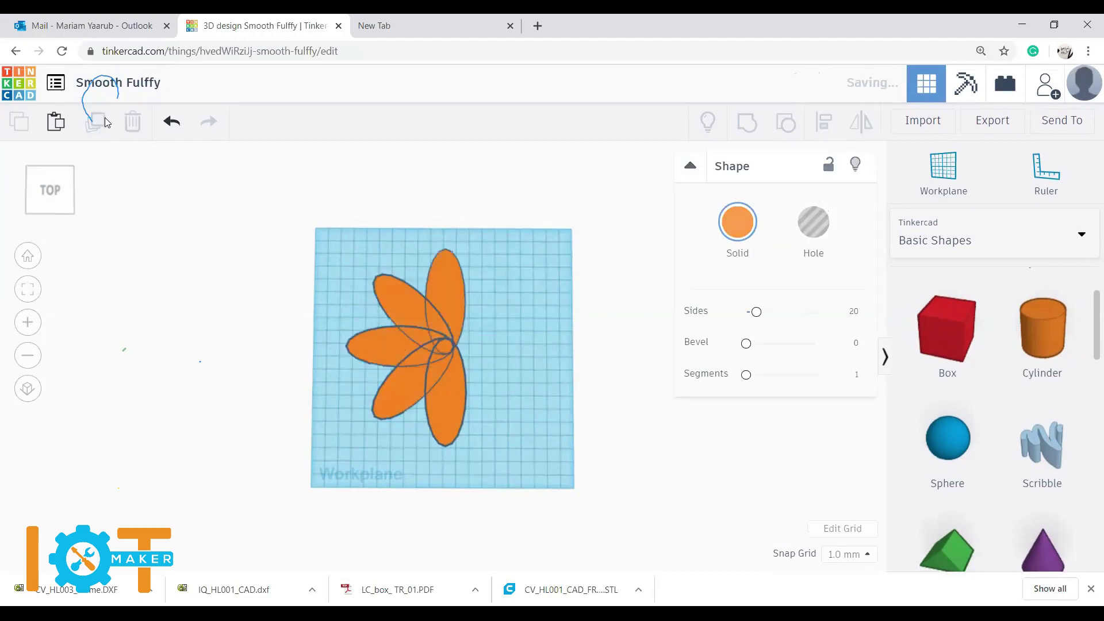
pyautogui.click(105, 119)
pyautogui.click(104, 121)
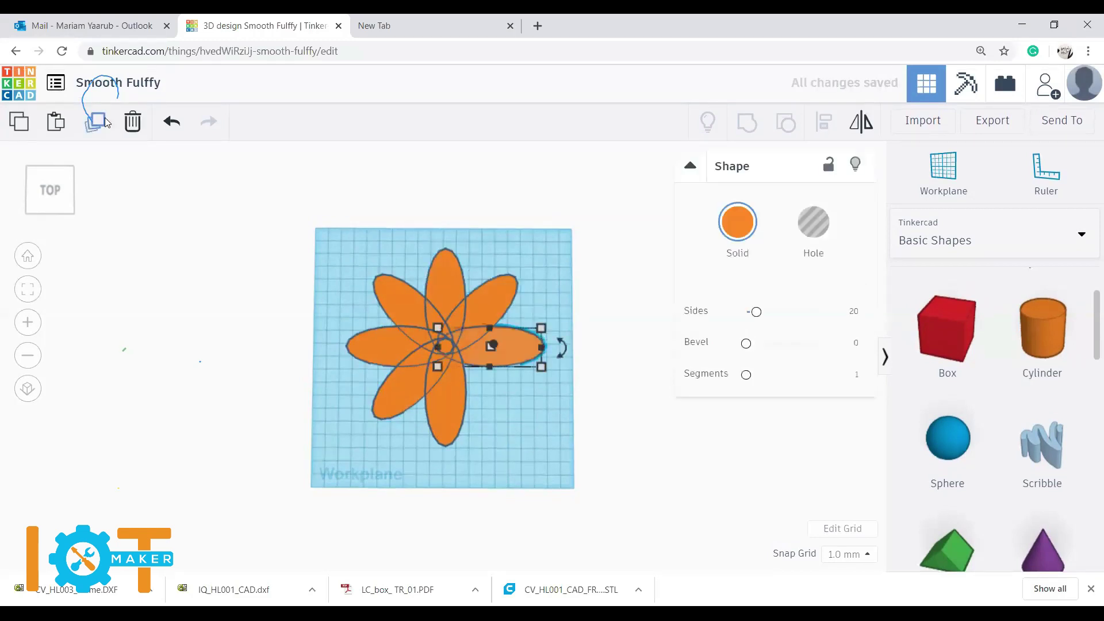
# Step: Duplicate the last petal to fill the gap in the eight-petal flower and group all the petals into one shape
pyautogui.click(105, 121)
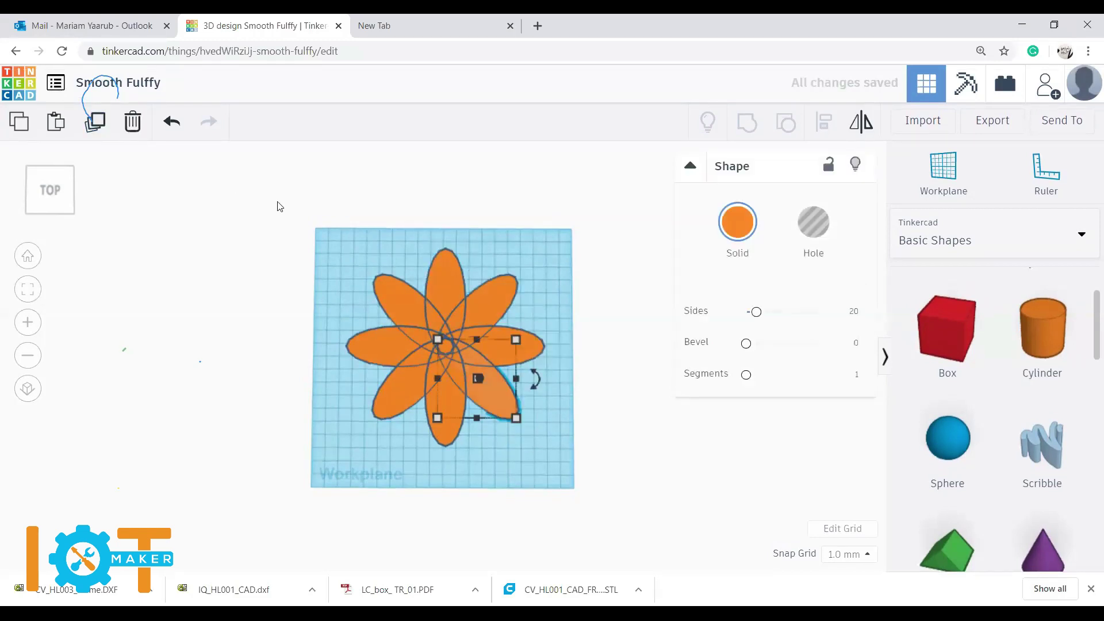
pyautogui.click(348, 258)
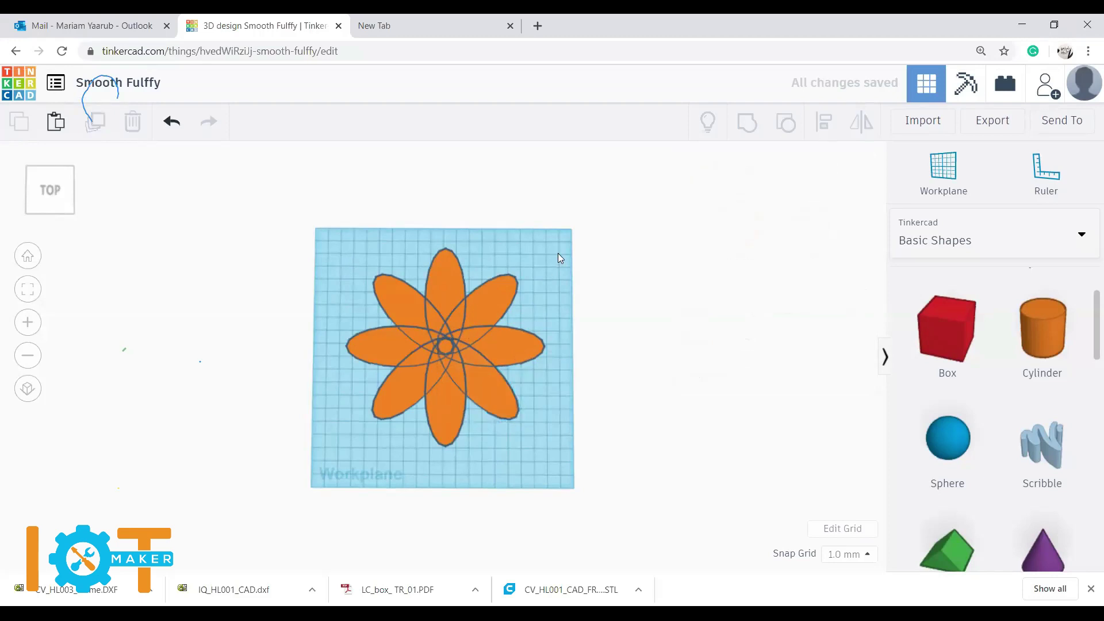
pyautogui.moveTo(541, 259); pyautogui.dragTo(327, 474)
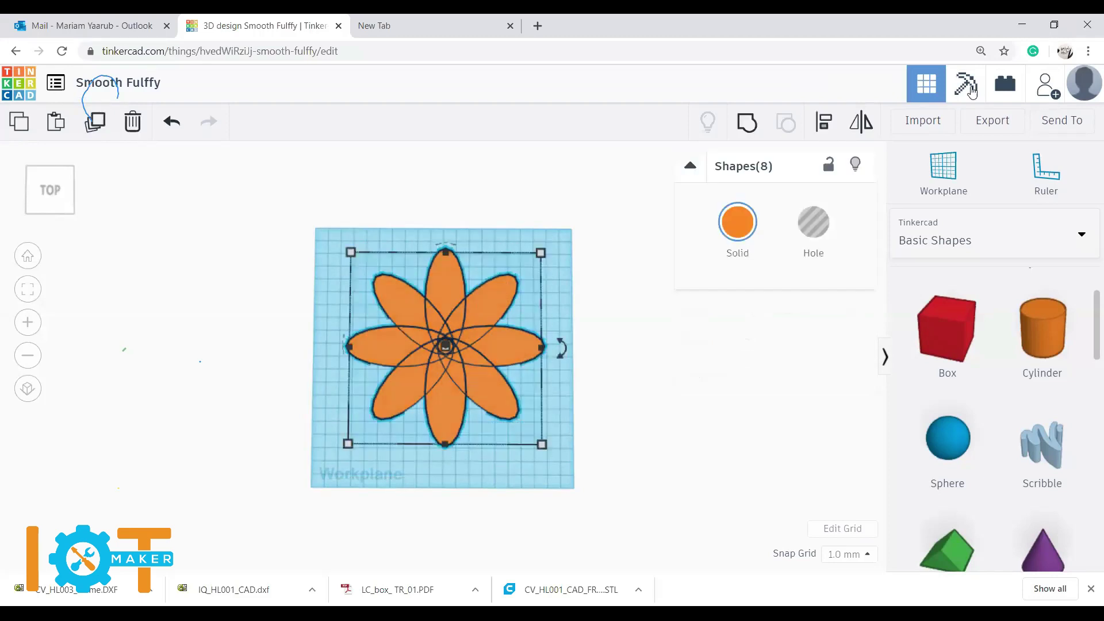
pyautogui.click(738, 127)
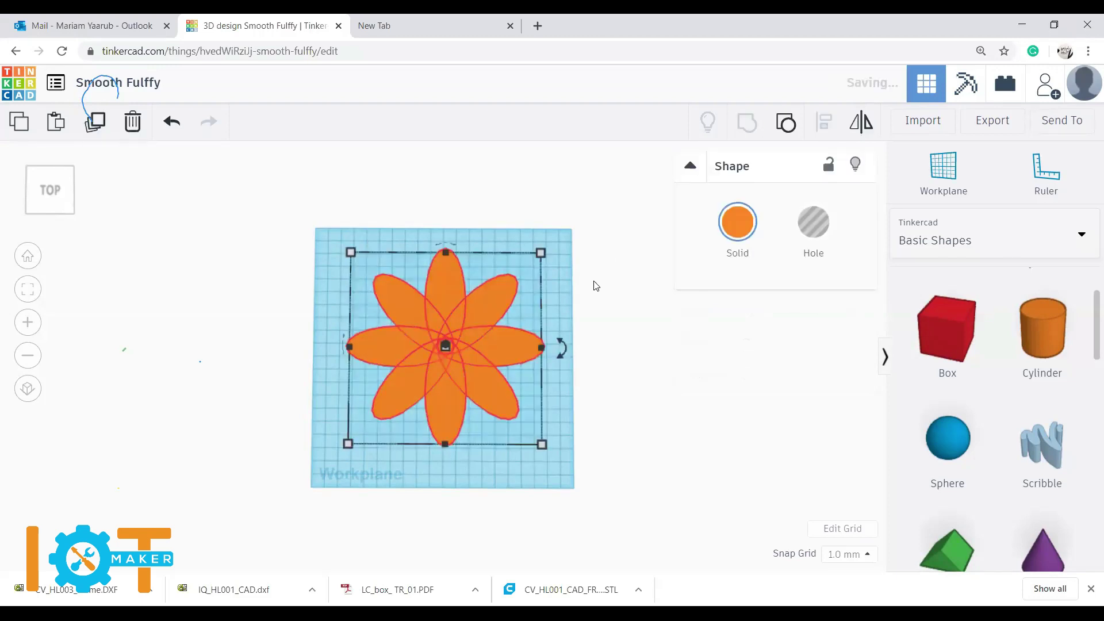
pyautogui.click(568, 320)
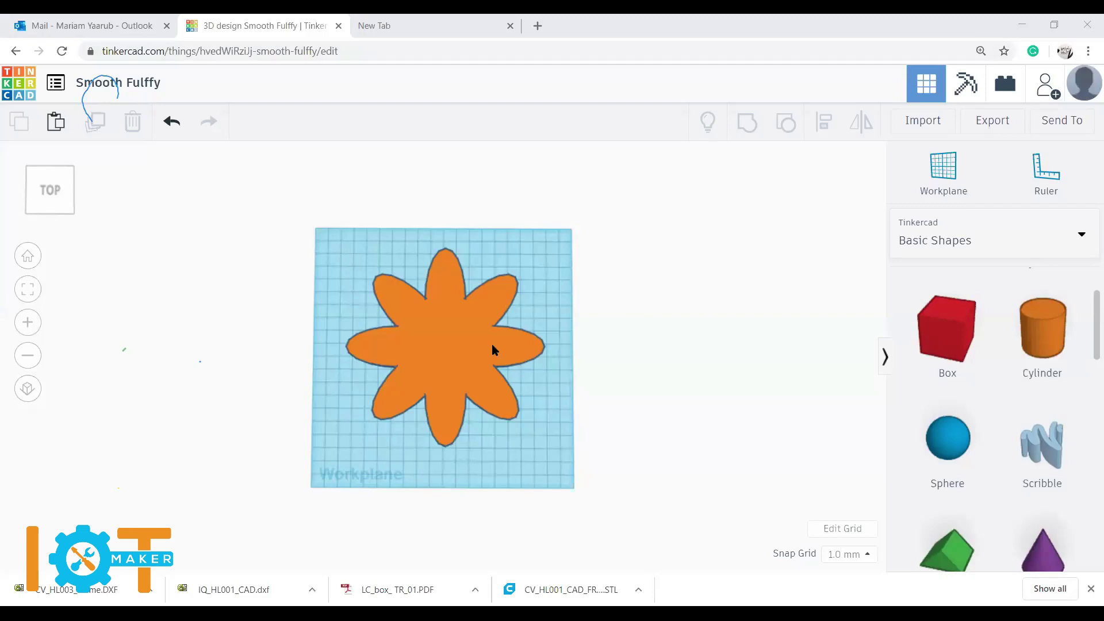
# Step: Undo the grouping and all the petal copies back to the single upright ellipse
pyautogui.hotkey('ctrl', 'z')
pyautogui.hotkey('ctrl', 'z')
pyautogui.hotkey('ctrl', 'z')
pyautogui.hotkey('ctrl', 'z')
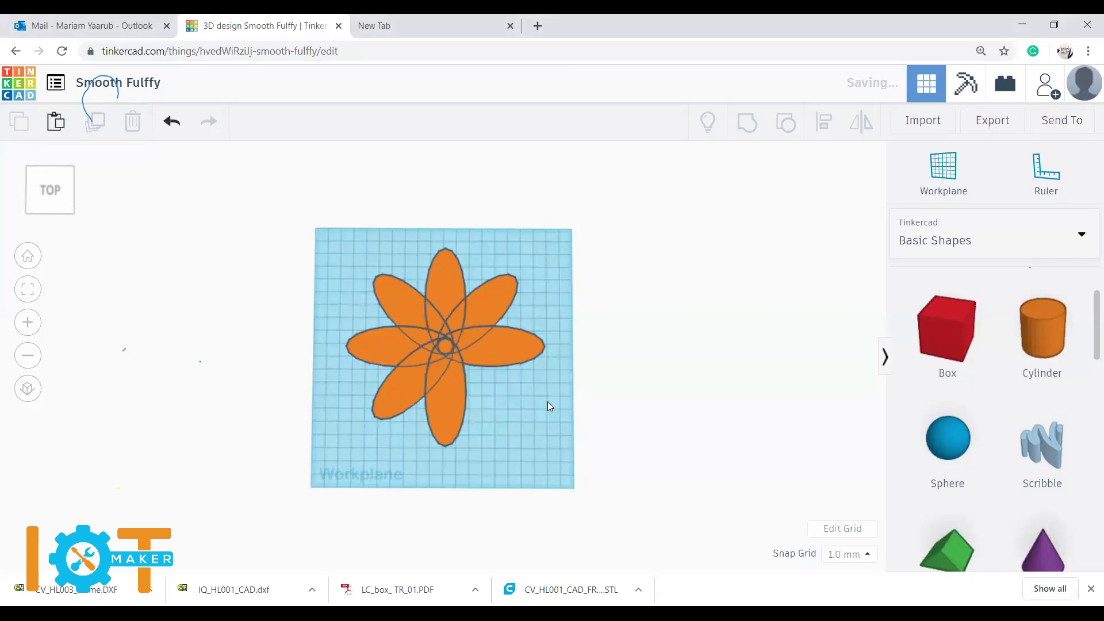
pyautogui.hotkey('ctrl', 'z')
pyautogui.hotkey('ctrl', 'z')
pyautogui.hotkey('ctrl', 'z')
pyautogui.hotkey('ctrl', 'z')
pyautogui.hotkey('ctrl', 'z')
pyautogui.hotkey('ctrl', 'z')
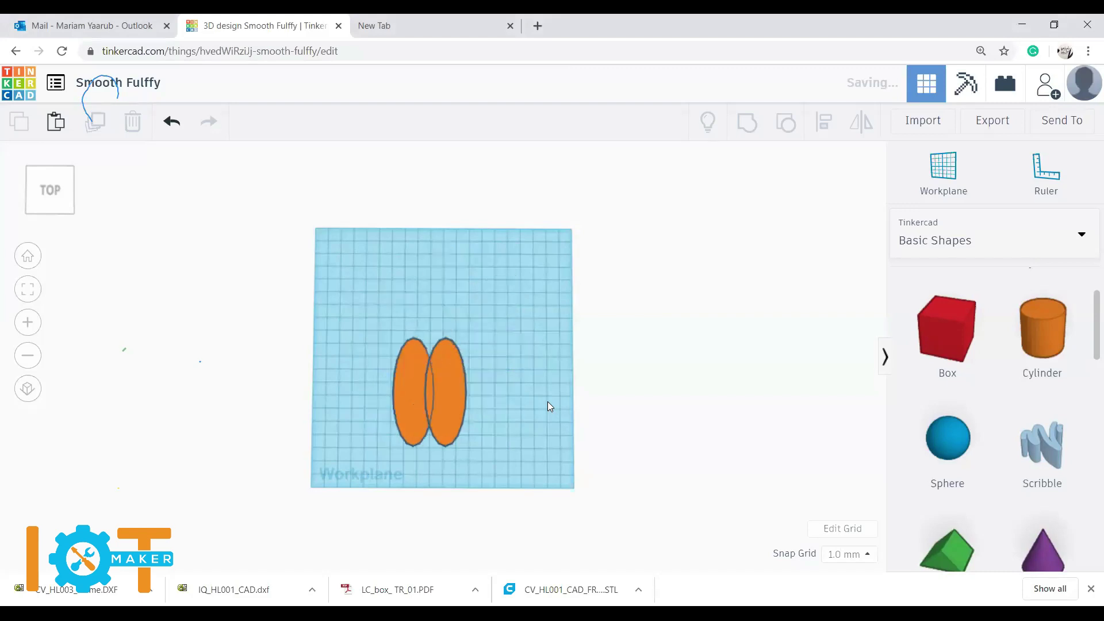
pyautogui.hotkey('ctrl', 'z')
# Step: Duplicate the ellipse and move the copy about 32 mm left and 1 mm back
pyautogui.click(450, 377)
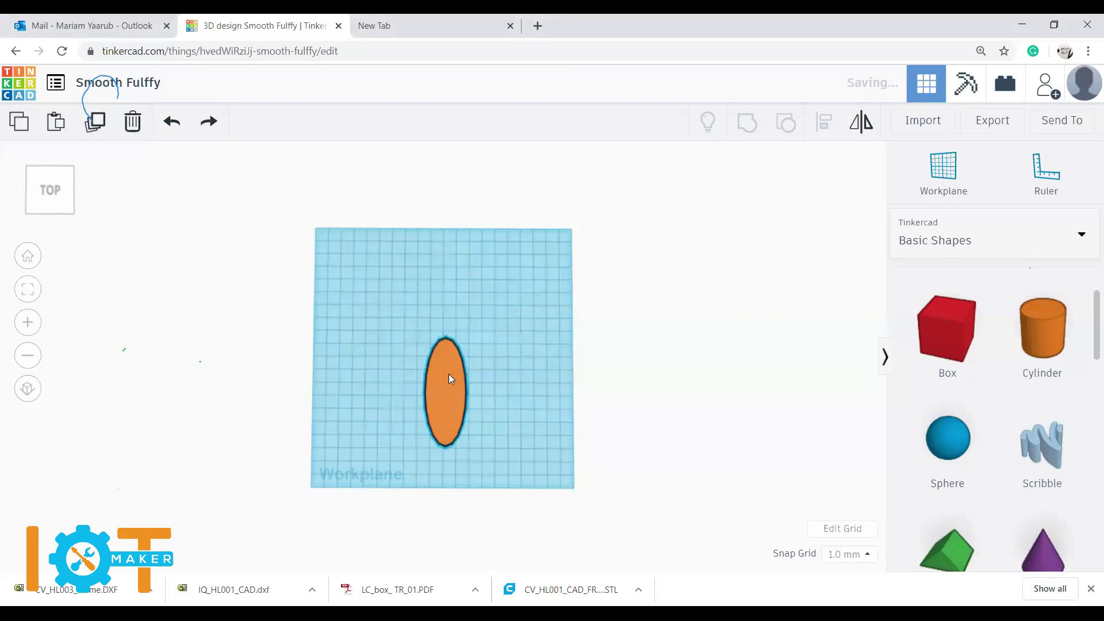
pyautogui.click(102, 128)
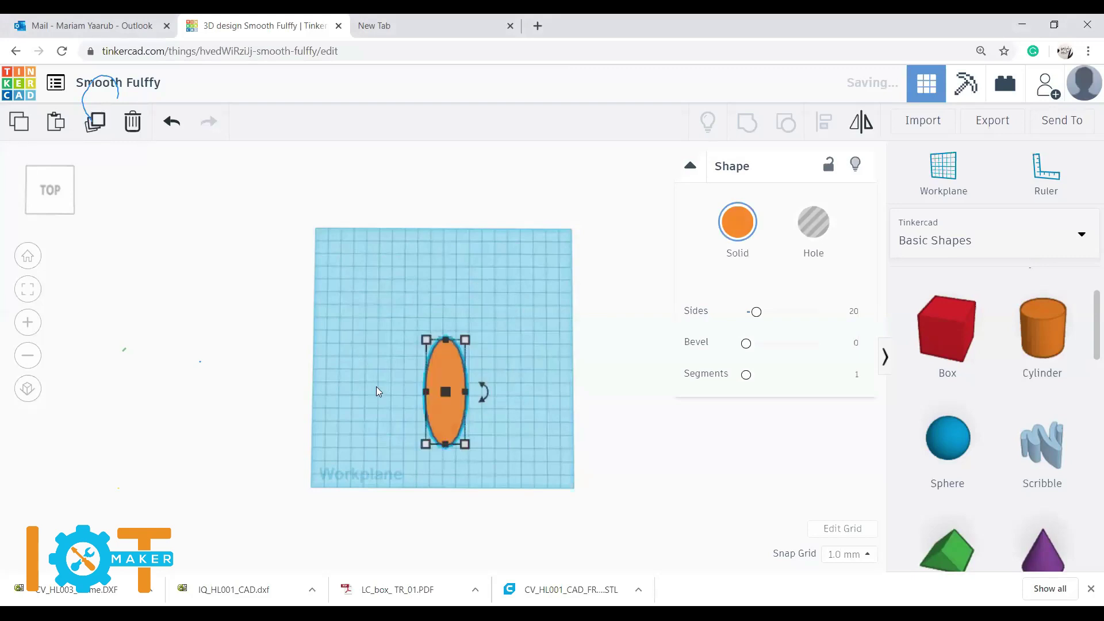
pyautogui.moveTo(456, 362); pyautogui.dragTo(413, 354)
# Step: Tilt the copied ellipse clockwise on the workplane and set its rotation to 15°
pyautogui.moveTo(443, 392)
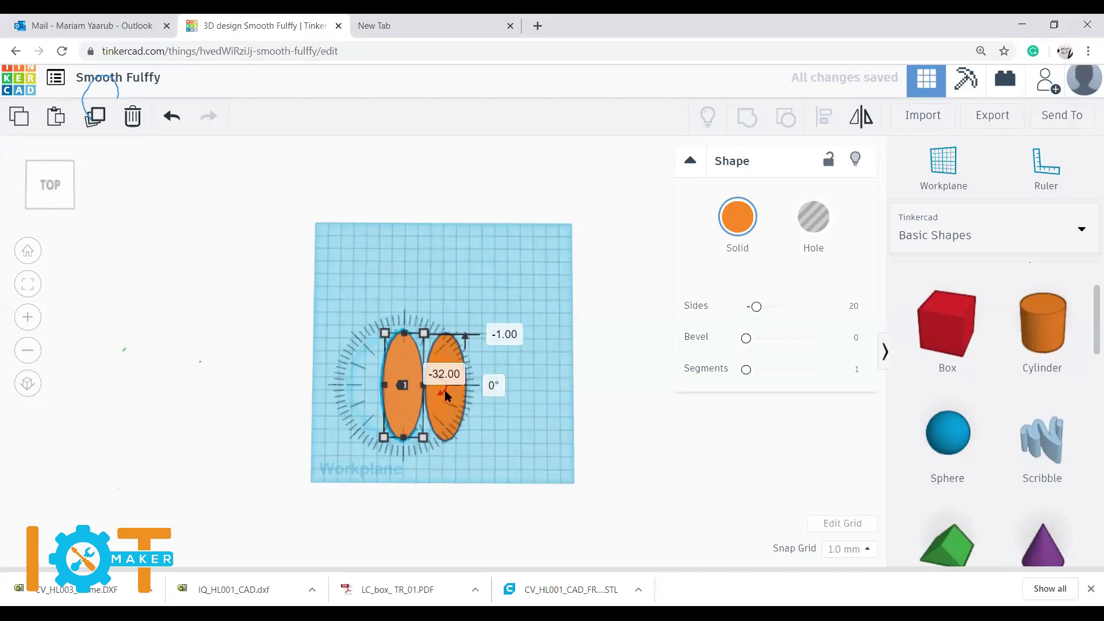
pyautogui.moveTo(444, 390)
pyautogui.mouseDown()
pyautogui.moveTo(433, 399)
pyautogui.moveTo(444, 399)
pyautogui.mouseUp()
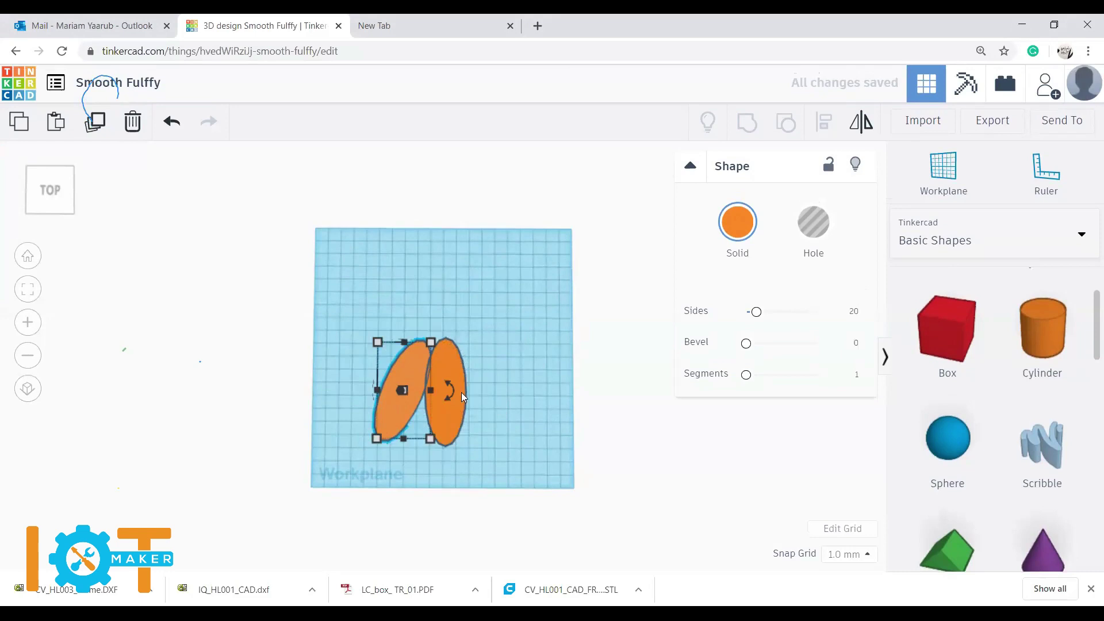
pyautogui.moveTo(450, 401)
pyautogui.moveTo(451, 401); pyautogui.dragTo(485, 401)
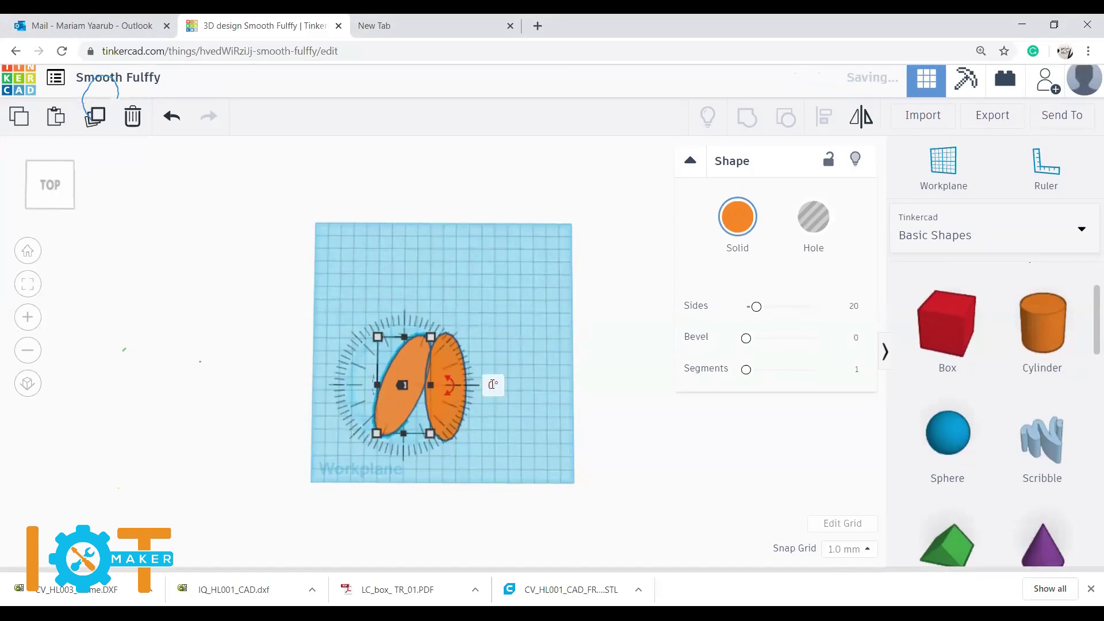
pyautogui.click(493, 385)
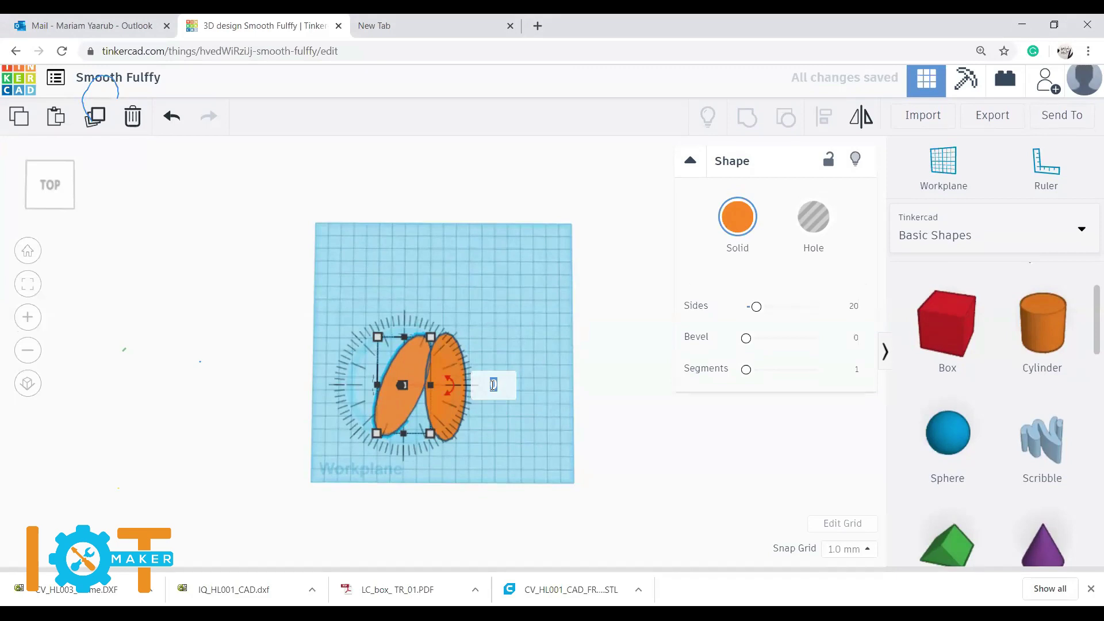
pyautogui.write('15')
pyautogui.press('Return')
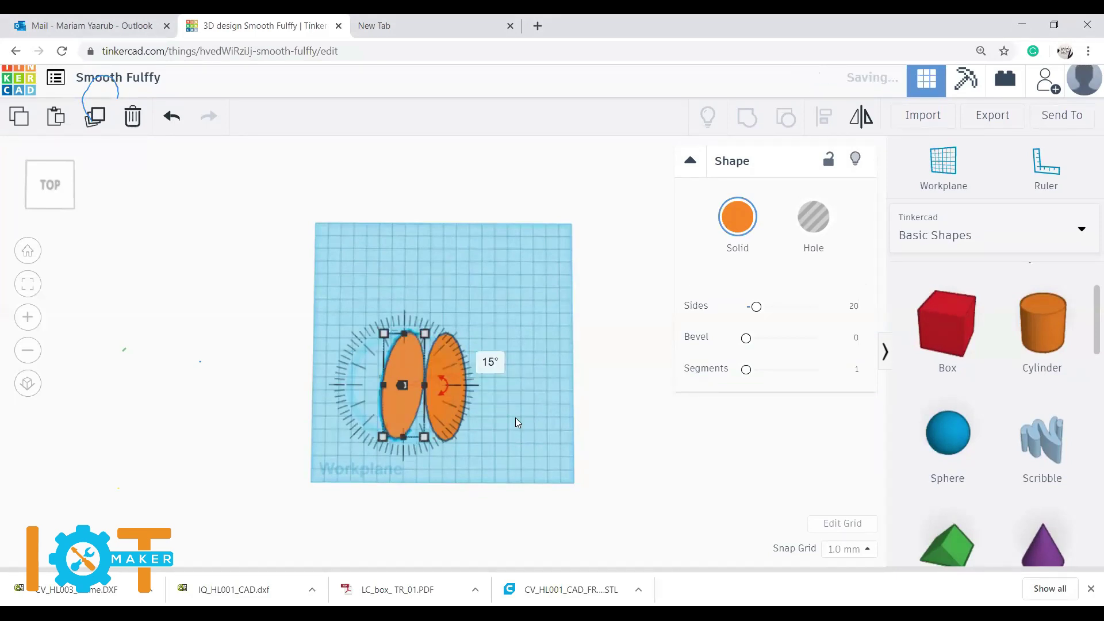
# Step: Set the copied ellipse's rotation to 45°
pyautogui.click(497, 361)
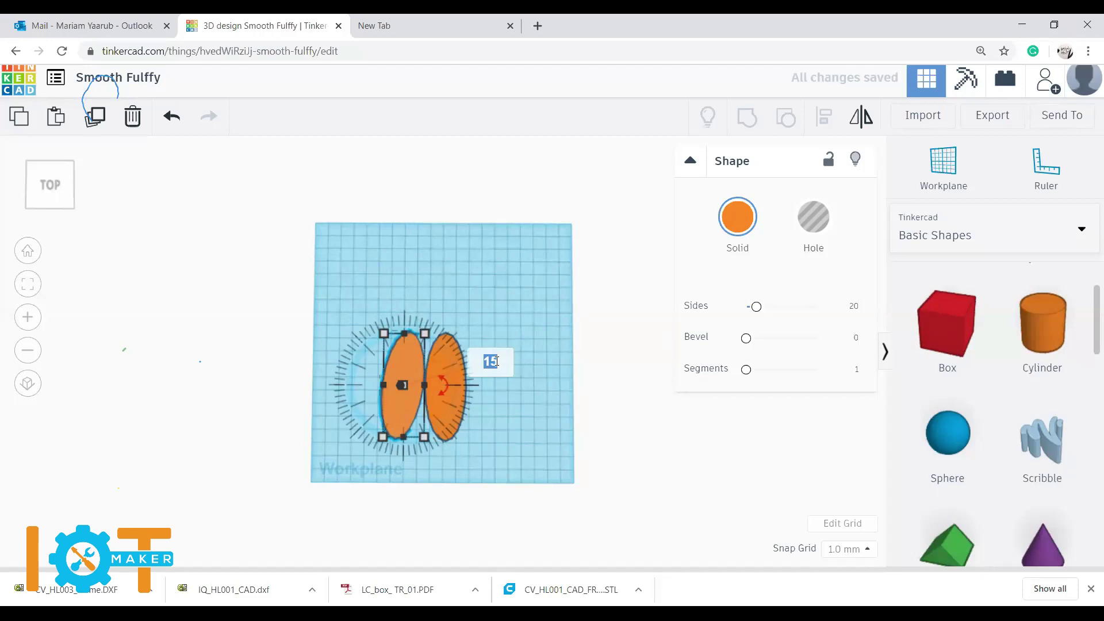
pyautogui.write('5')
pyautogui.press('BackSpace')
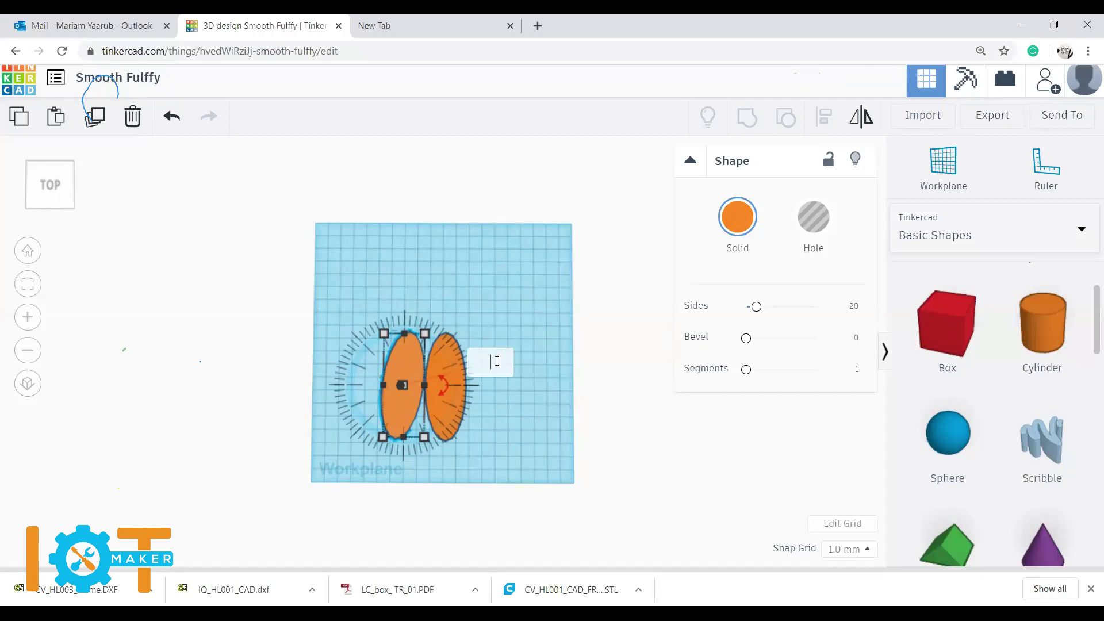
pyautogui.write('45')
pyautogui.press('Return')
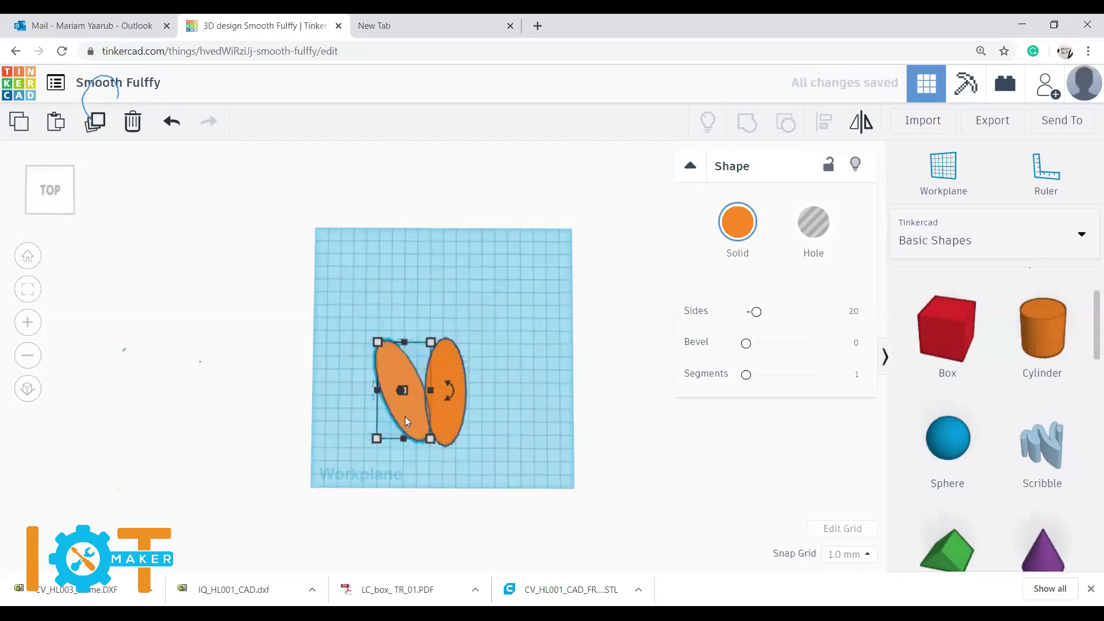
# Step: Shift the tilted copy about 5 mm right and 4 mm forward, and duplicate it repeatedly until the petals form a closed ring
pyautogui.moveTo(431, 433); pyautogui.dragTo(413, 416)
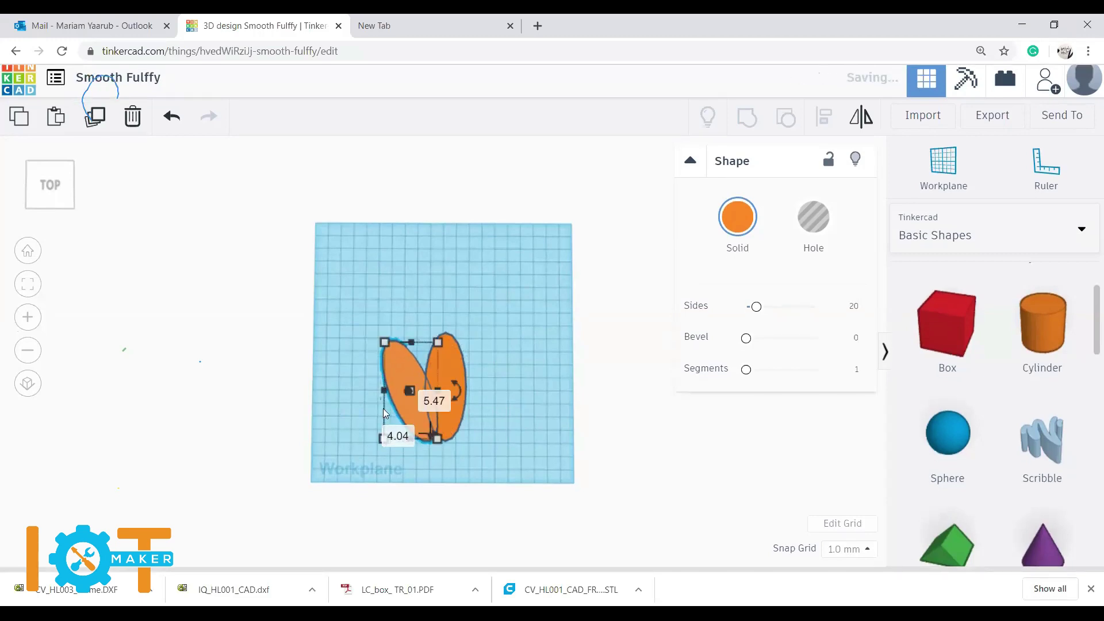
pyautogui.click(98, 122)
pyautogui.click(98, 121)
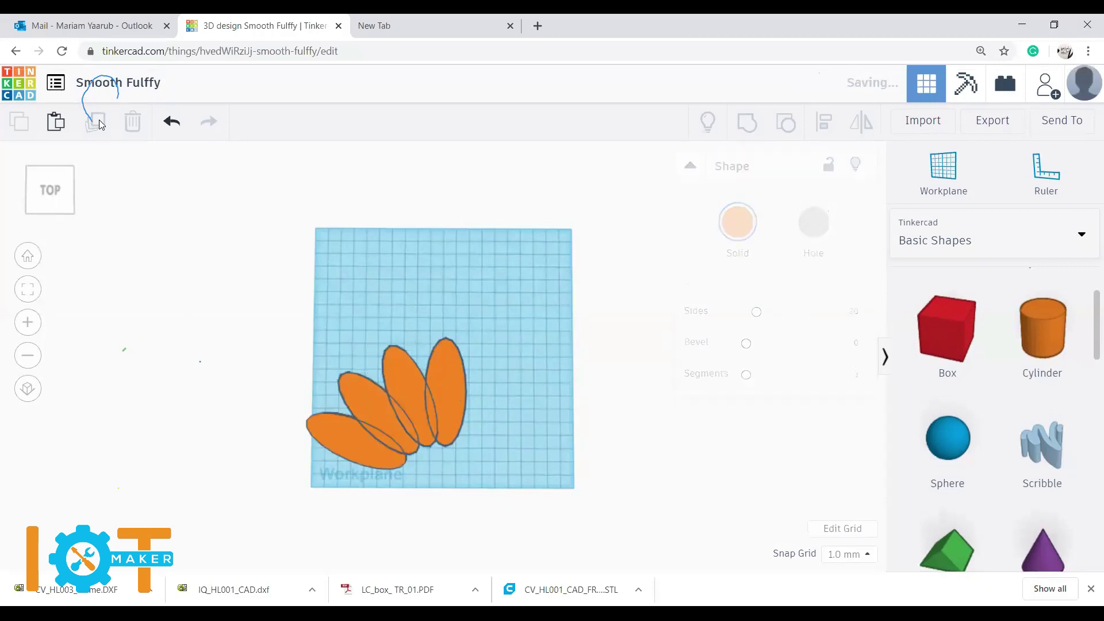
pyautogui.click(97, 121)
pyautogui.click(98, 121)
pyautogui.click(98, 122)
pyautogui.click(98, 121)
pyautogui.click(98, 121)
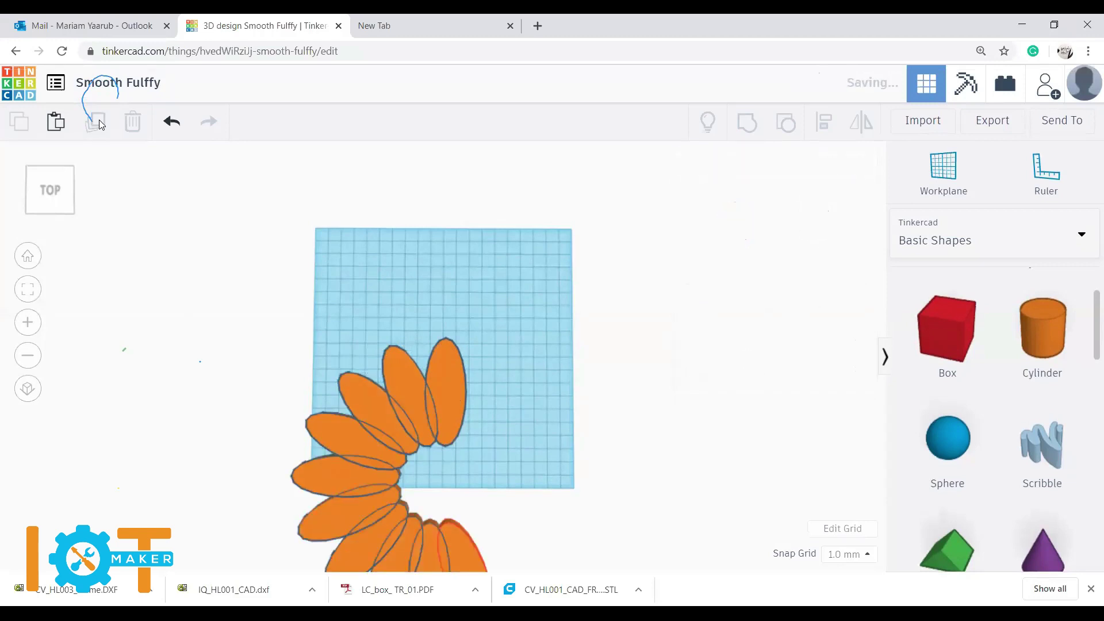
pyautogui.click(98, 121)
pyautogui.click(98, 121)
pyautogui.click(98, 121)
pyautogui.click(98, 121)
pyautogui.click(98, 121)
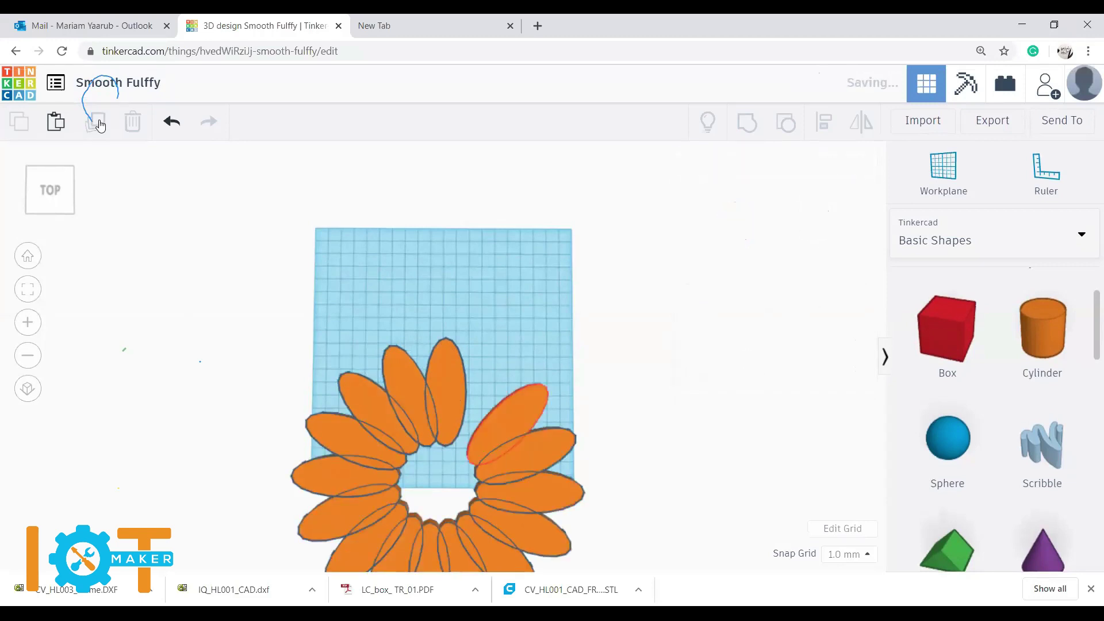
pyautogui.click(98, 121)
pyautogui.click(97, 122)
pyautogui.click(485, 296)
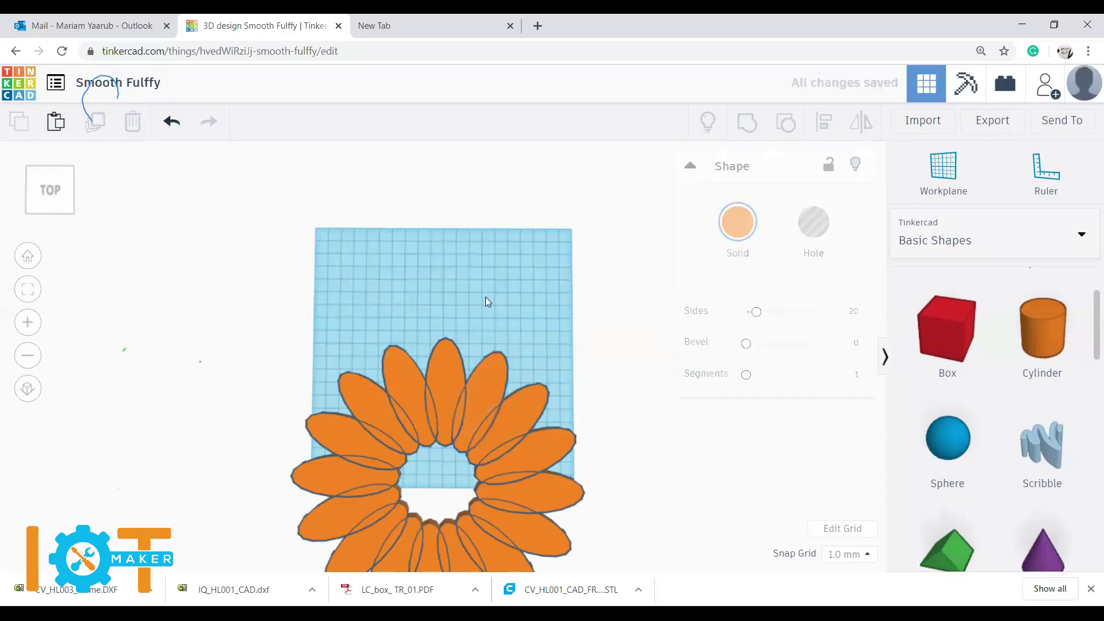
pyautogui.scroll(-1, 496, 308)
pyautogui.scroll(-1, 496, 313)
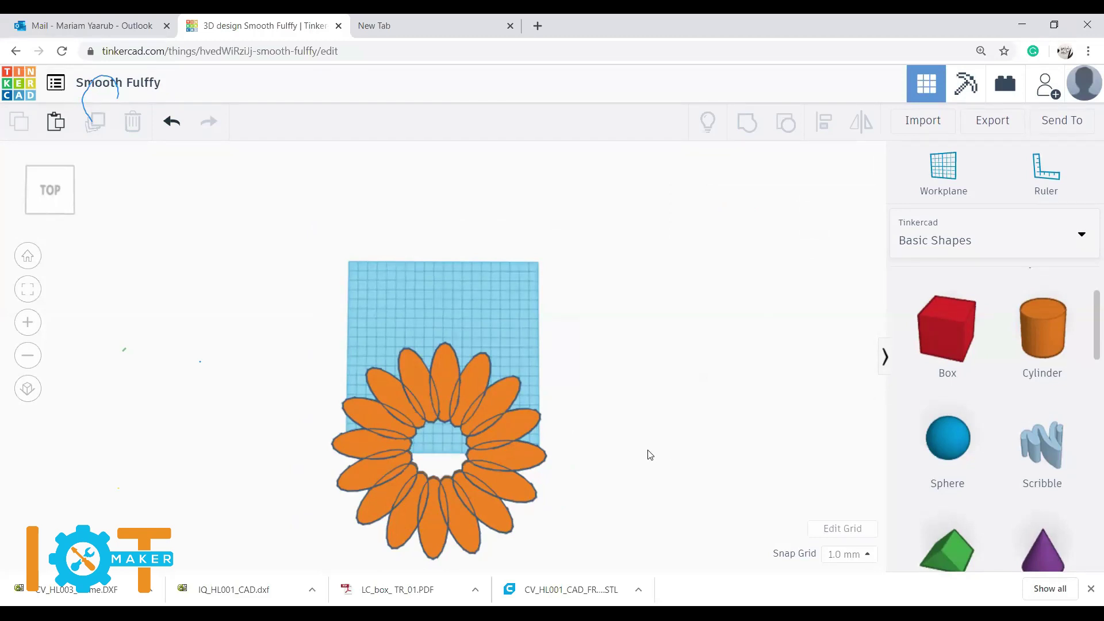
# Step: Undo the ring of petals and the first copy's rotation and placement, back to the single upright ellipse
pyautogui.hotkey('ctrl', 'z')
pyautogui.hotkey('ctrl', 'z')
pyautogui.hotkey('ctrl', 'z')
pyautogui.hotkey('ctrl', 'z')
pyautogui.hotkey('ctrl', 'z')
pyautogui.hotkey('ctrl', 'z')
pyautogui.hotkey('ctrl', 'z')
pyautogui.hotkey('ctrl', 'z')
pyautogui.hotkey('ctrl', 'z')
pyautogui.hotkey('ctrl', 'z')
pyautogui.hotkey('ctrl', 'z')
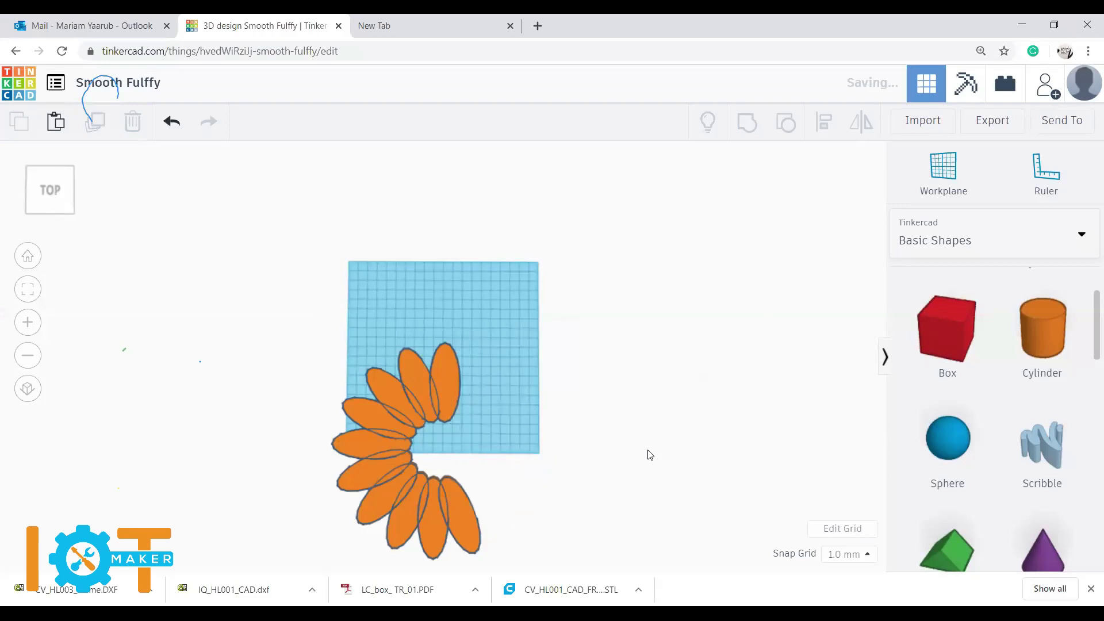
pyautogui.hotkey('ctrl', 'z')
pyautogui.hotkey('ctrl', 'z')
pyautogui.hotkey('ctrl', 'z')
pyautogui.hotkey('ctrl', 'z')
pyautogui.hotkey('ctrl', 'z')
pyautogui.hotkey('ctrl', 'z')
pyautogui.hotkey('ctrl', 'z')
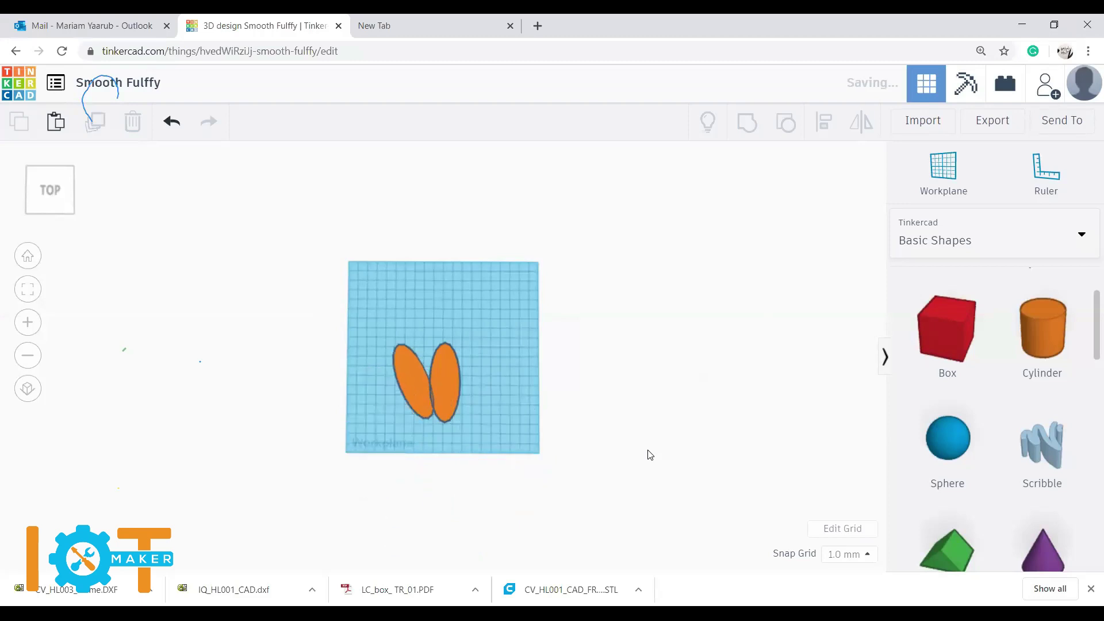
pyautogui.hotkey('ctrl', 'z')
pyautogui.hotkey('ctrl', 'z')
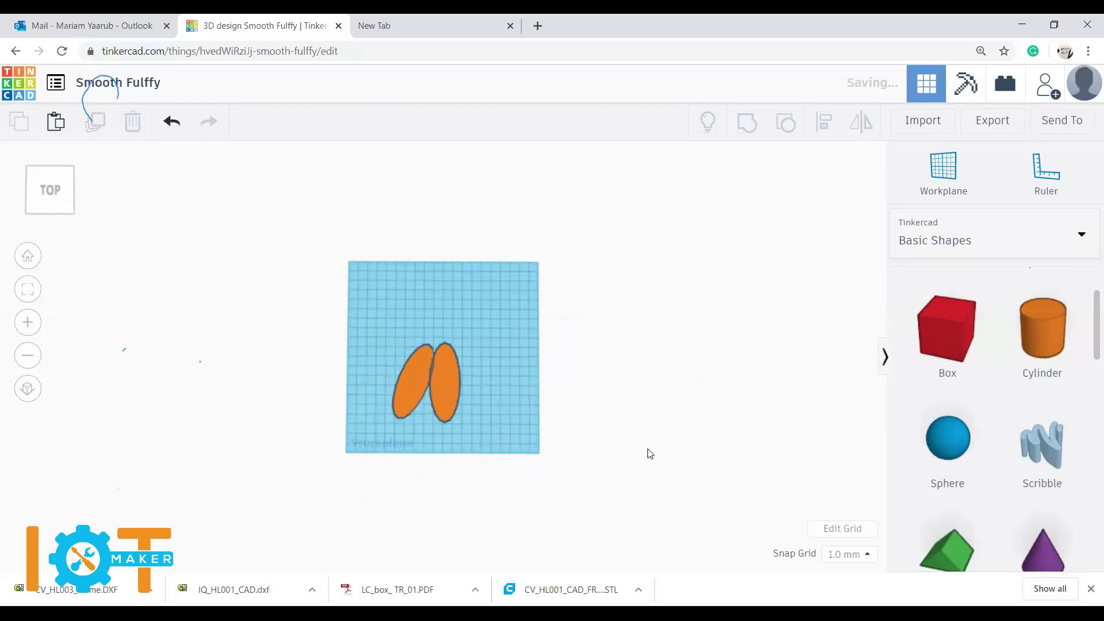
pyautogui.hotkey('ctrl', 'z')
pyautogui.hotkey('ctrl', 'z')
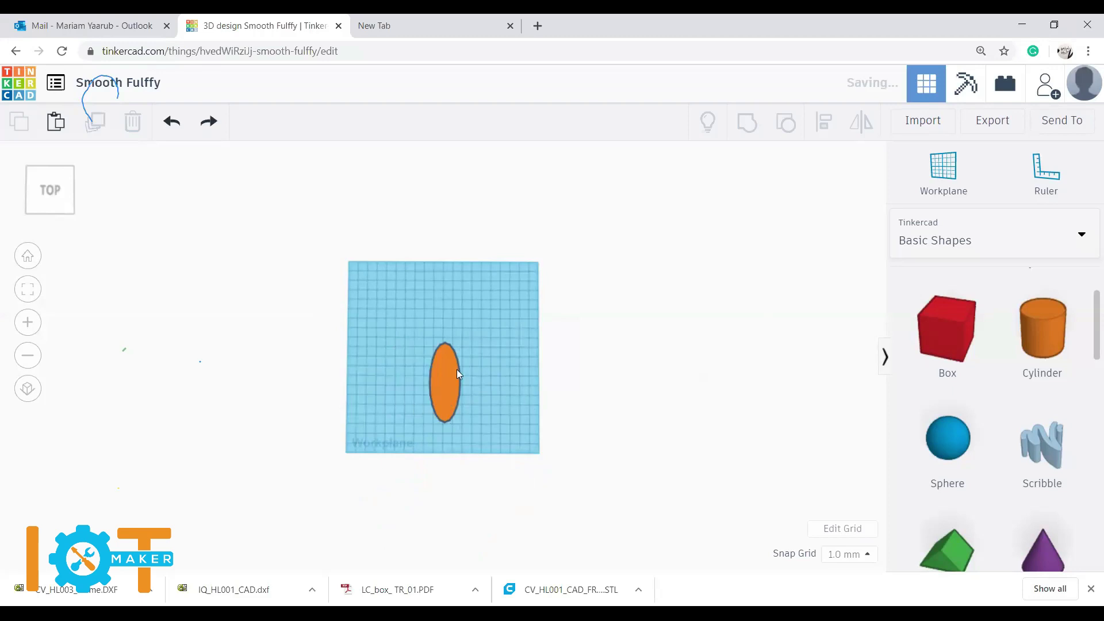
# Step: Restore the home view, duplicate the ellipse and move the copy about 23 mm left and 3 mm back
pyautogui.click(30, 263)
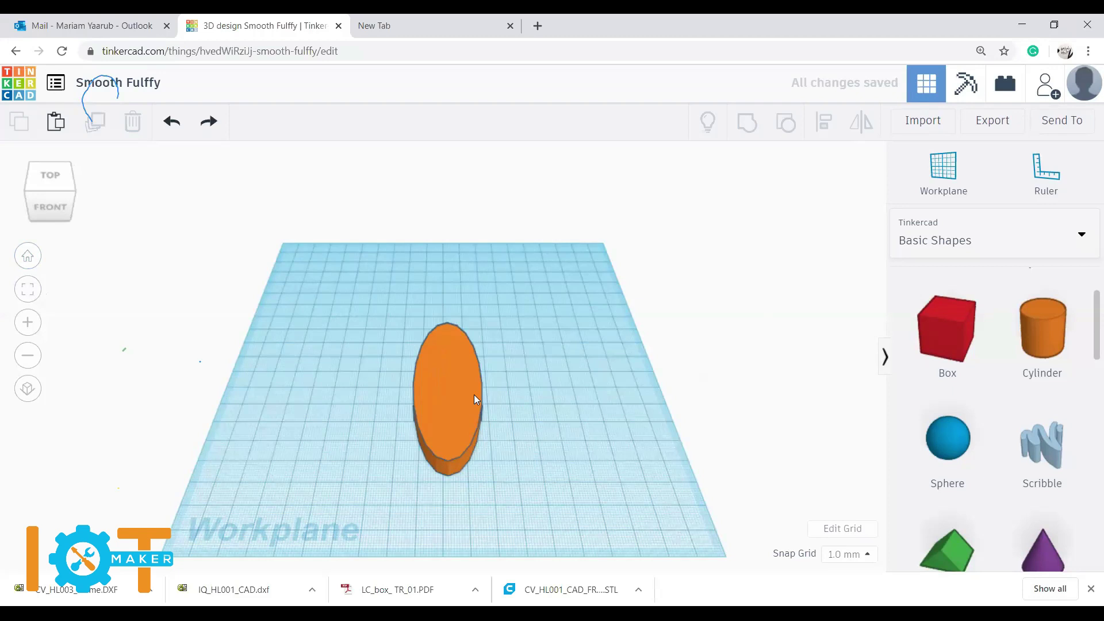
pyautogui.click(464, 399)
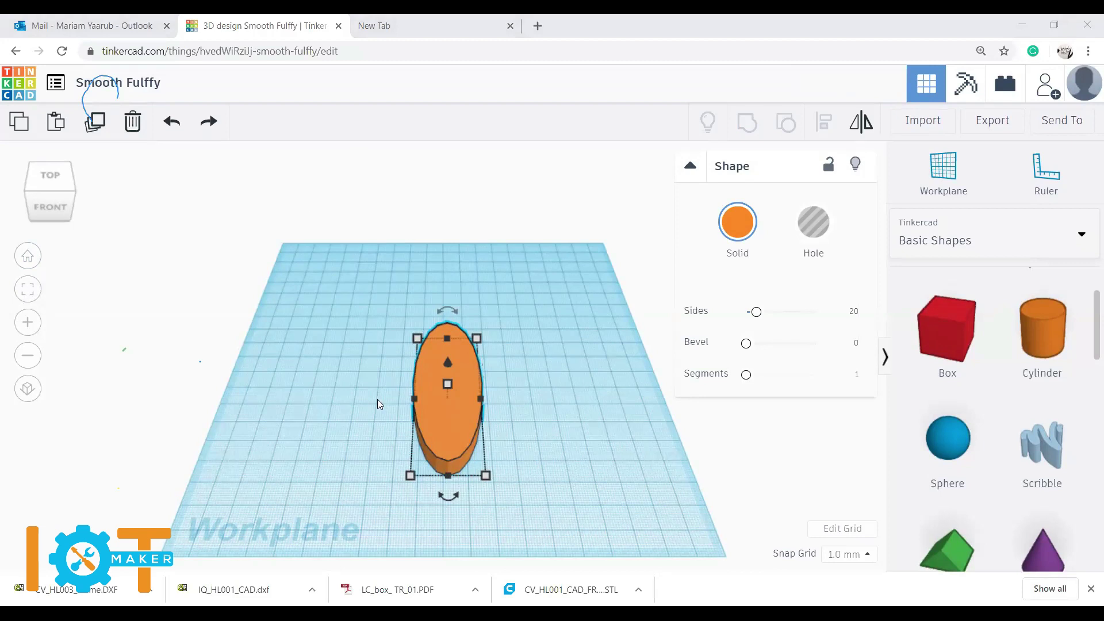
pyautogui.click(92, 128)
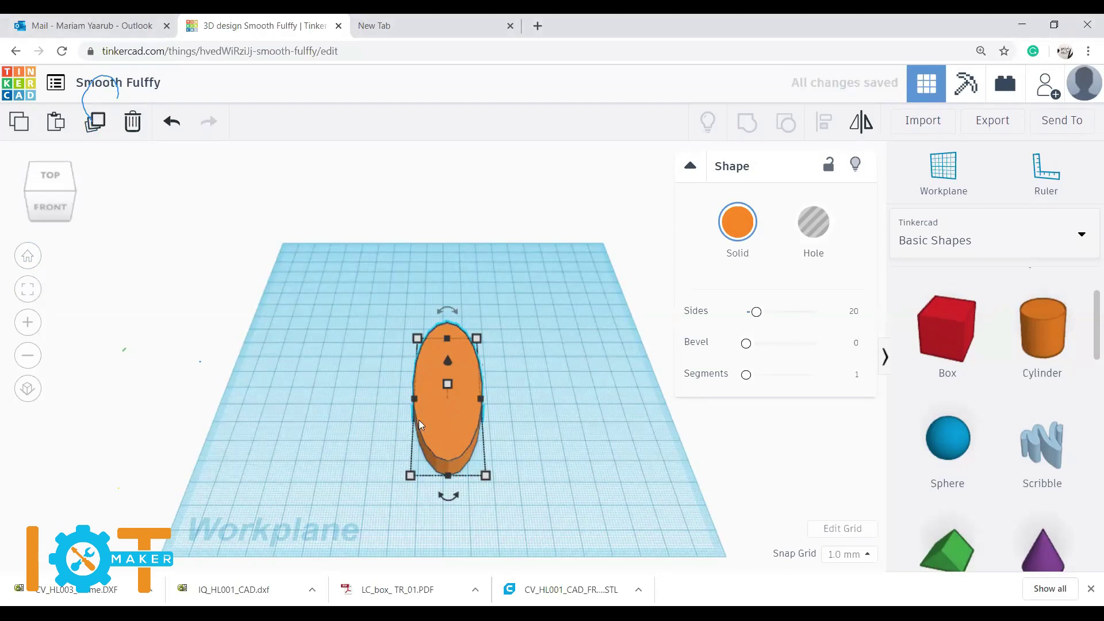
pyautogui.moveTo(441, 430); pyautogui.dragTo(383, 420)
# Step: Rotate the copied ellipse clockwise on the workplane and set its angle to 45°
pyautogui.moveTo(392, 486); pyautogui.dragTo(393, 490)
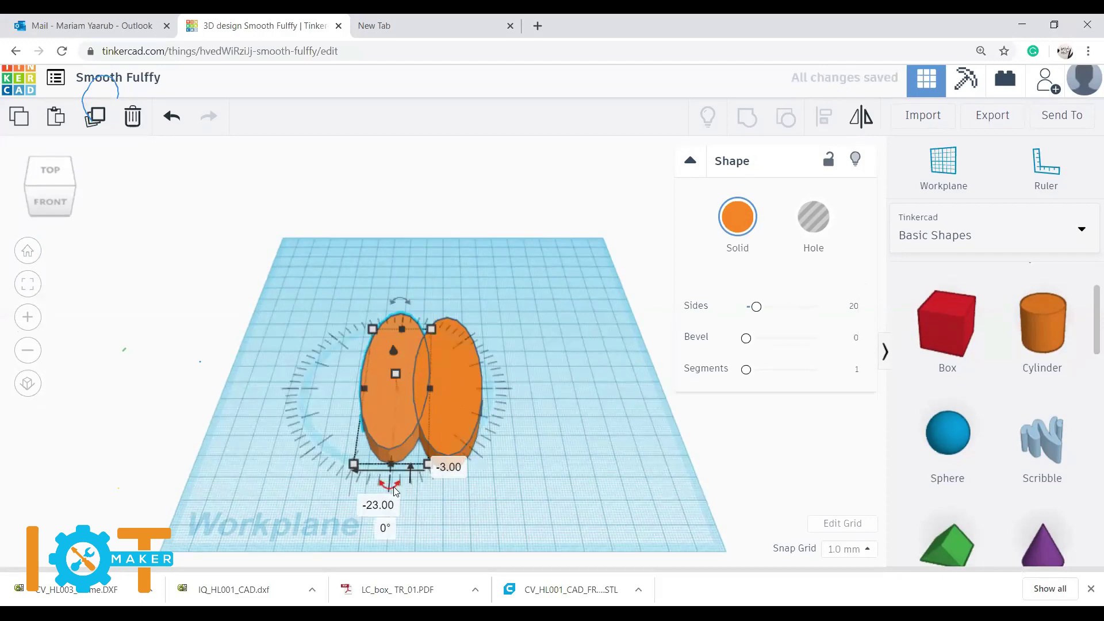
pyautogui.moveTo(390, 486); pyautogui.dragTo(364, 466)
pyautogui.click(305, 514)
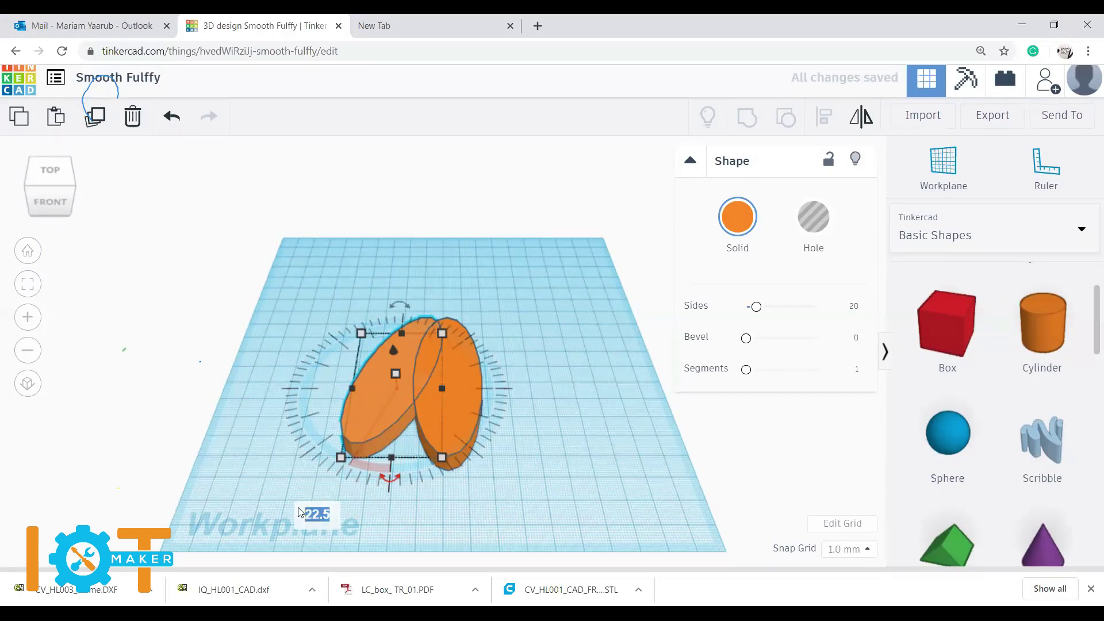
pyautogui.write('45')
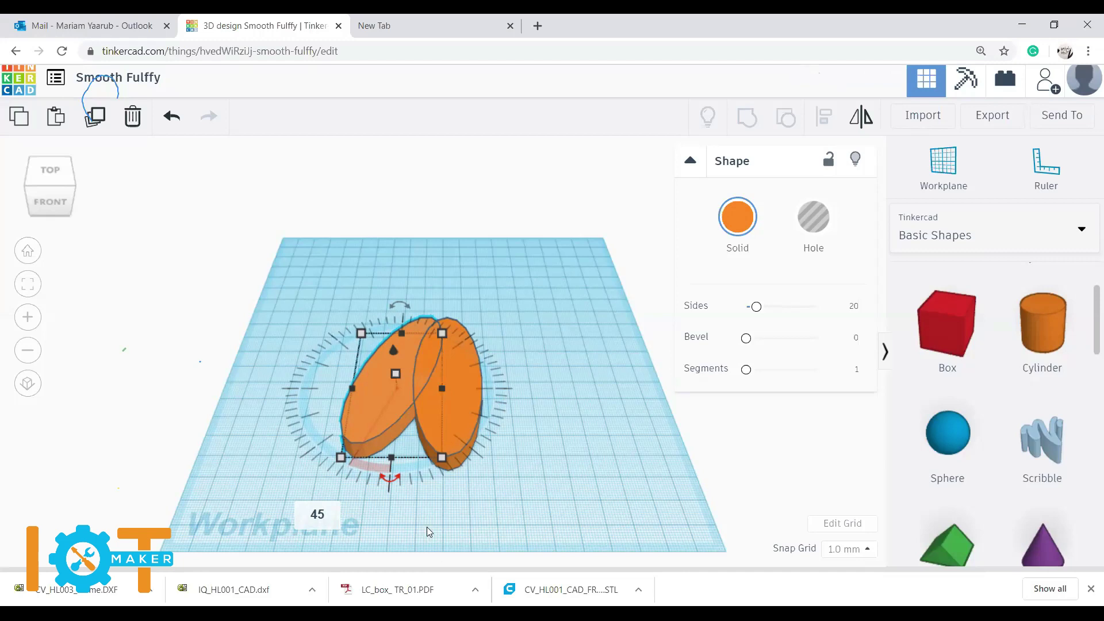
pyautogui.press('Return')
# Step: Move the rotated ellipse back until its inner end overlaps the original's back end, and duplicate it repeatedly into an eight-petal flower
pyautogui.moveTo(369, 392); pyautogui.dragTo(364, 377)
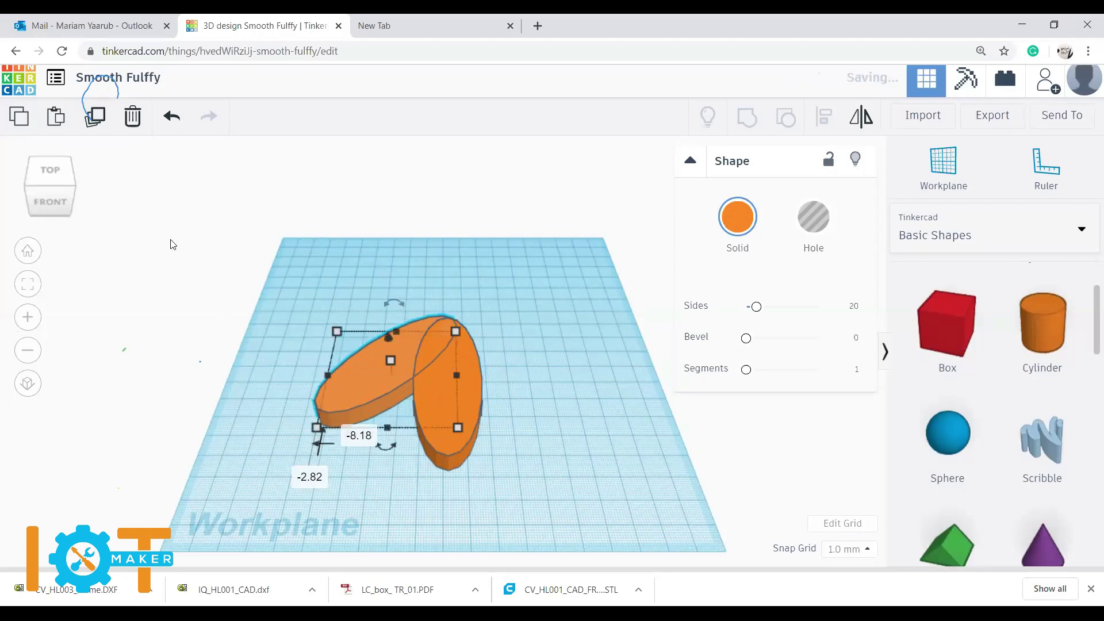
pyautogui.click(92, 121)
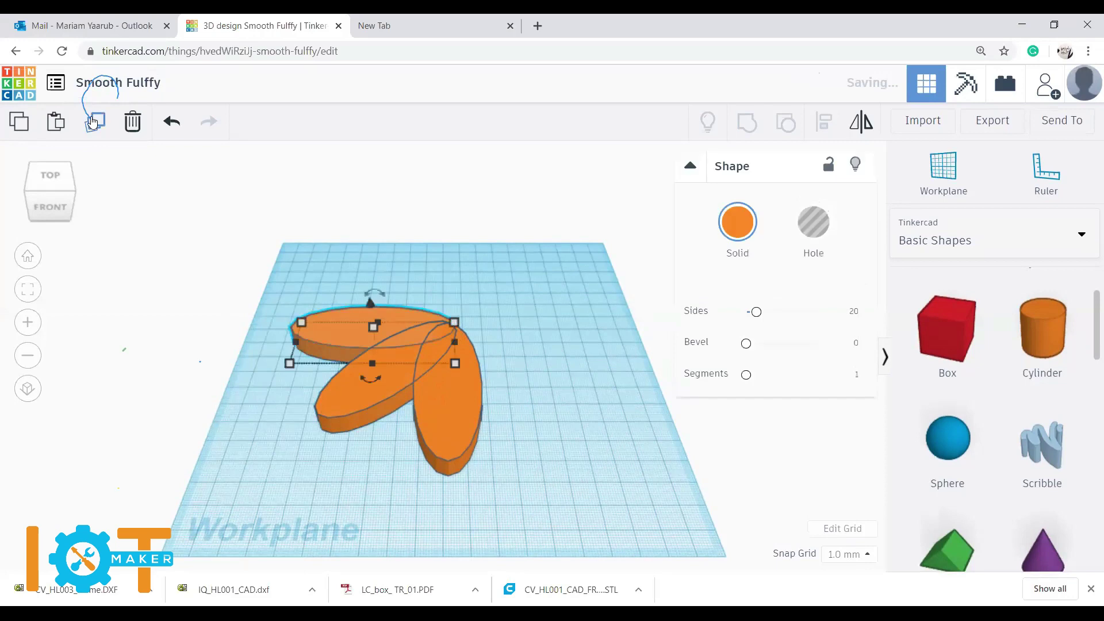
pyautogui.click(92, 121)
pyautogui.click(92, 121)
pyautogui.click(92, 121)
pyautogui.click(92, 121)
pyautogui.click(92, 121)
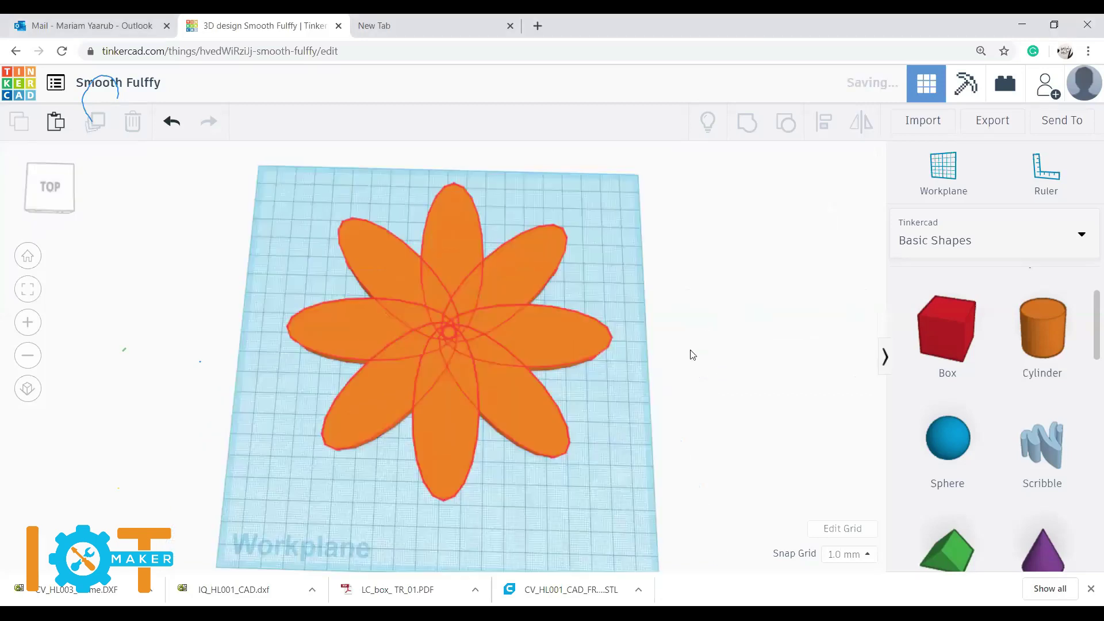
# Step: Delete the finished flower from the workplane
pyautogui.scroll(-2, 584, 432)
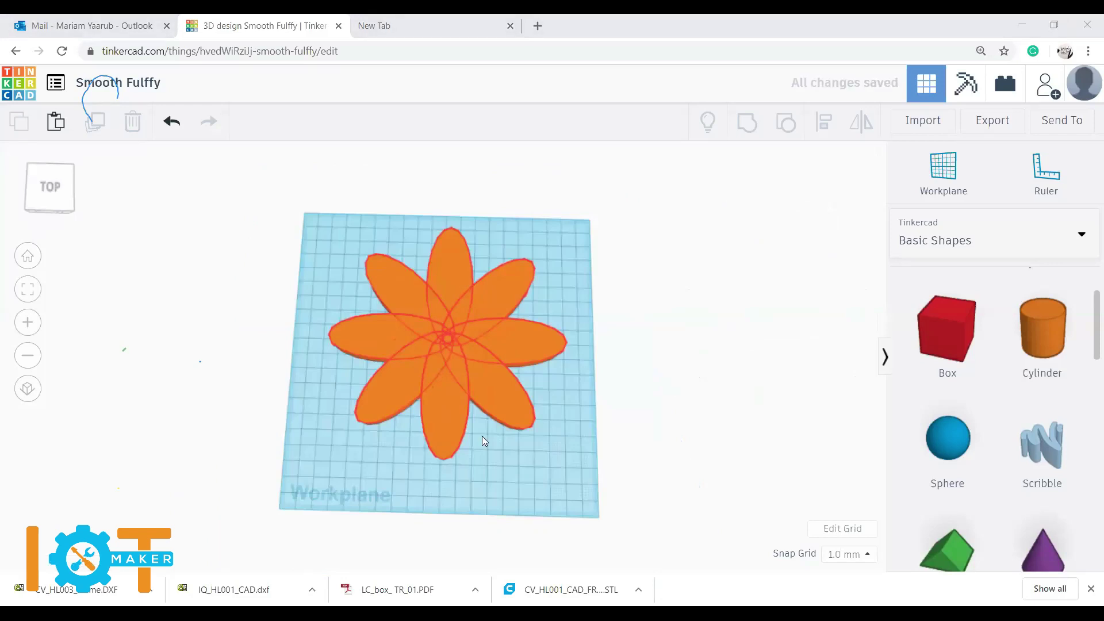
pyautogui.scroll(-6, 992, 368)
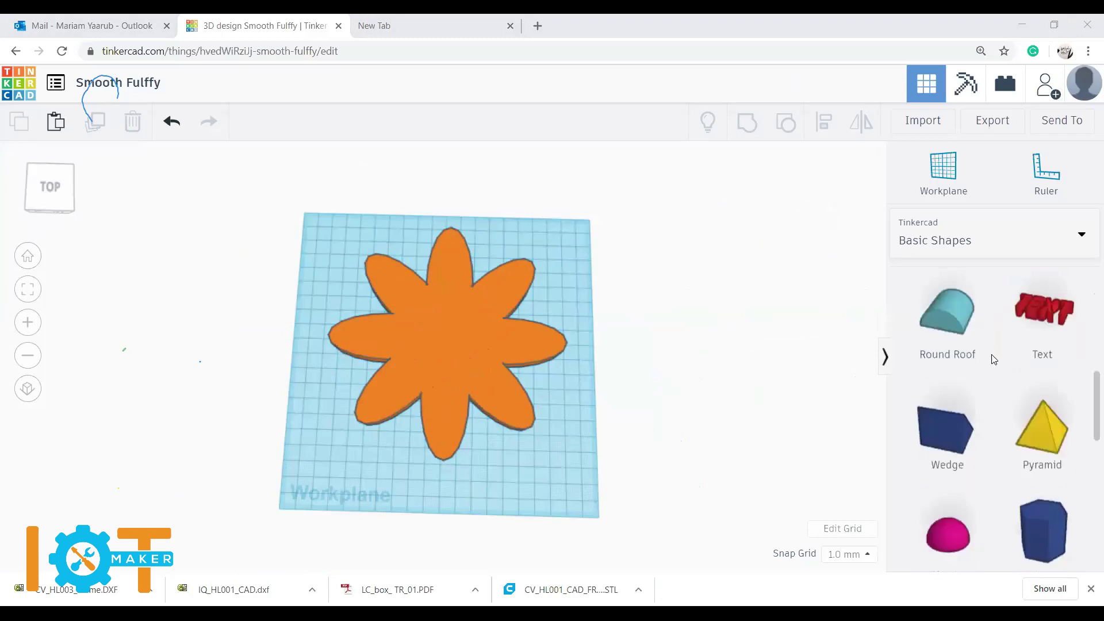
pyautogui.scroll(-6, 993, 396)
pyautogui.scroll(6, 993, 397)
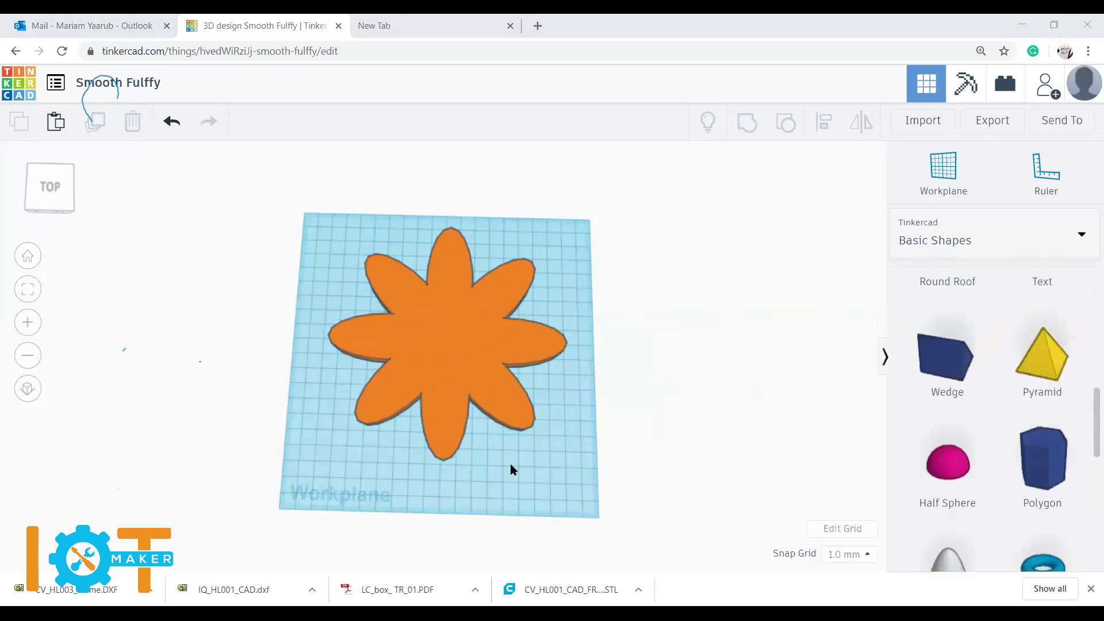
pyautogui.click(467, 399)
pyautogui.press('Delete')
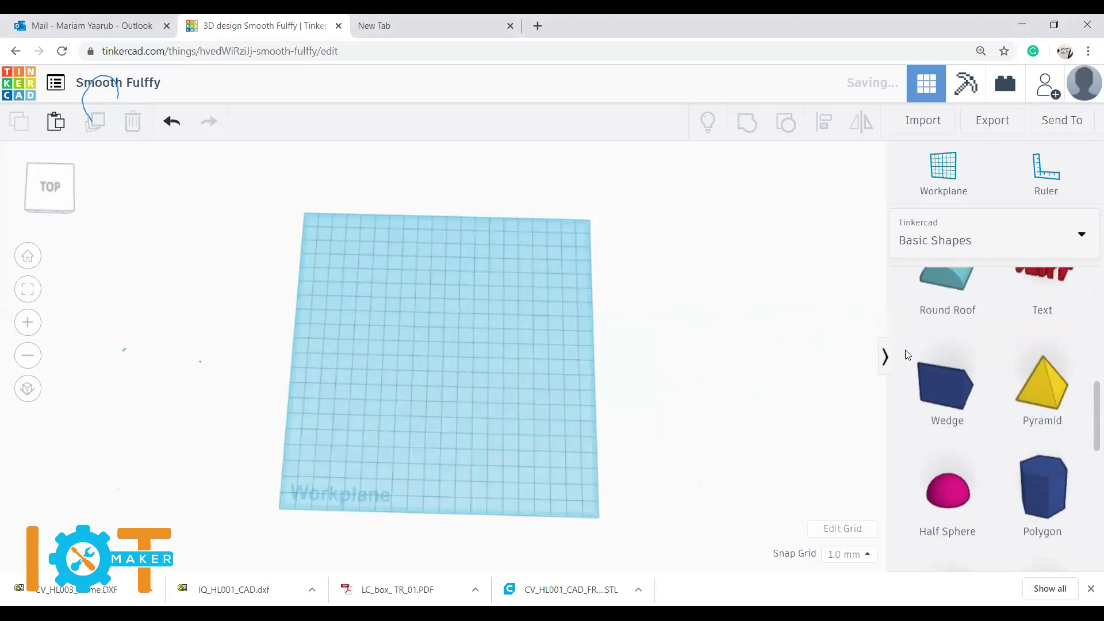
# Step: Place a Scribble shape and draw a freehand looped line with a long curved tail in its drawing area
pyautogui.scroll(4, 940, 380)
pyautogui.scroll(3, 977, 374)
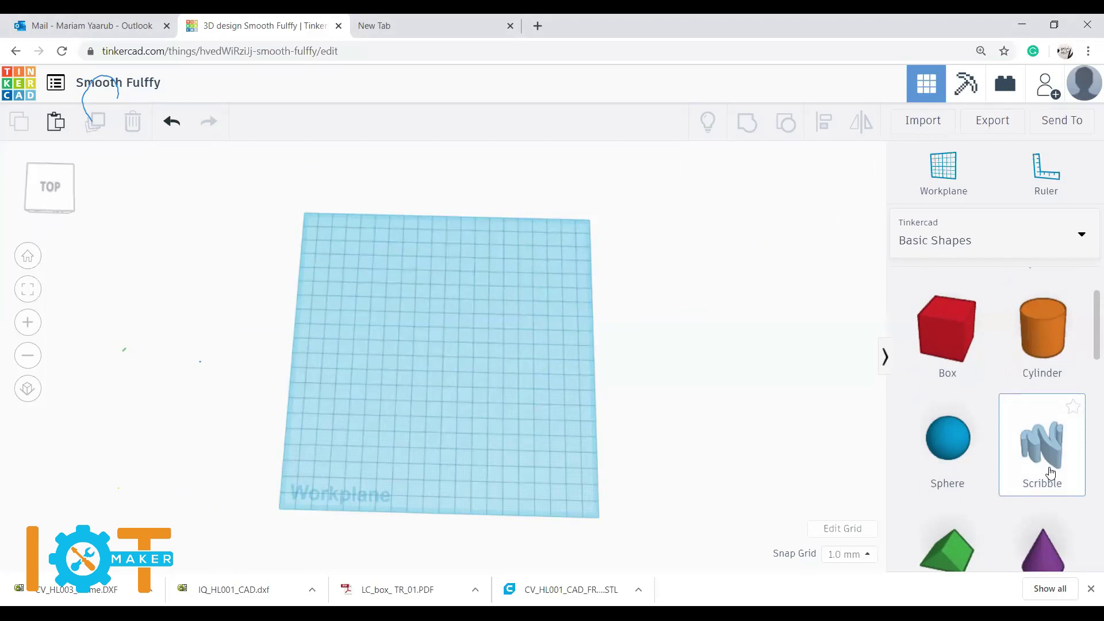
pyautogui.moveTo(1050, 473)
pyautogui.mouseDown()
pyautogui.moveTo(1050, 454)
pyautogui.moveTo(759, 451)
pyautogui.moveTo(414, 283)
pyautogui.moveTo(437, 338)
pyautogui.mouseUp()
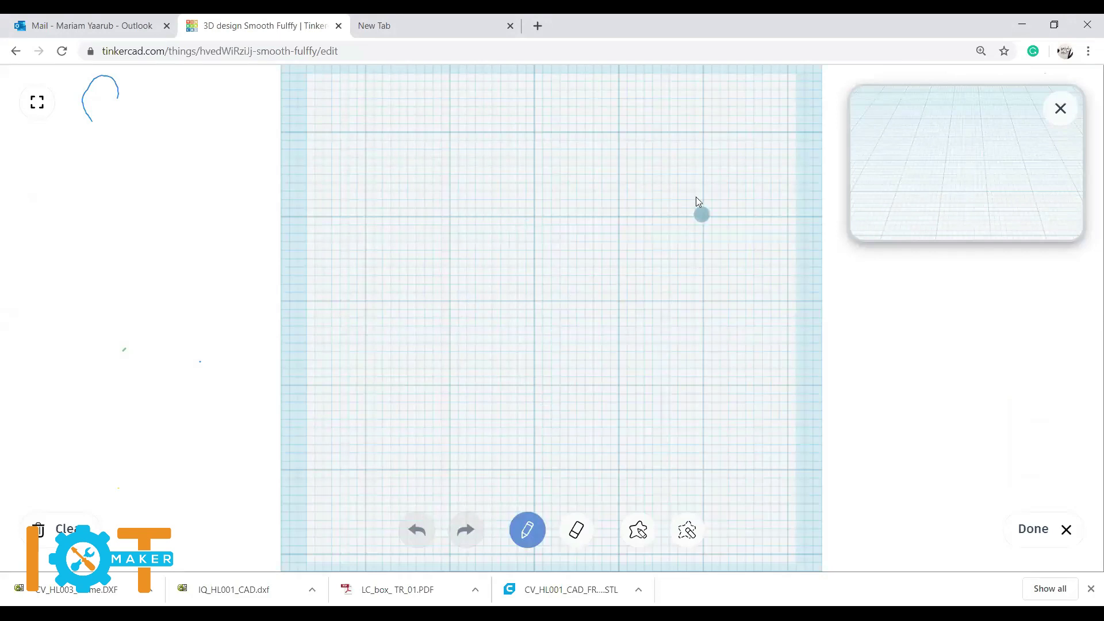
pyautogui.moveTo(728, 226)
pyautogui.mouseDown()
pyautogui.moveTo(693, 189)
pyautogui.moveTo(645, 179)
pyautogui.moveTo(648, 236)
pyautogui.mouseUp()
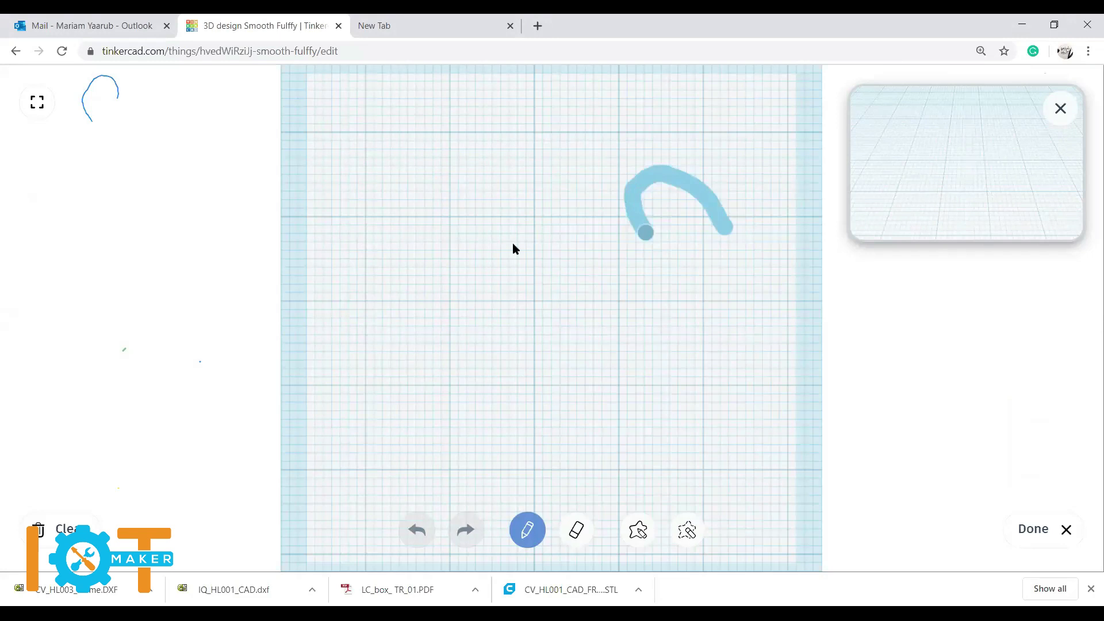
pyautogui.moveTo(646, 232); pyautogui.dragTo(443, 464)
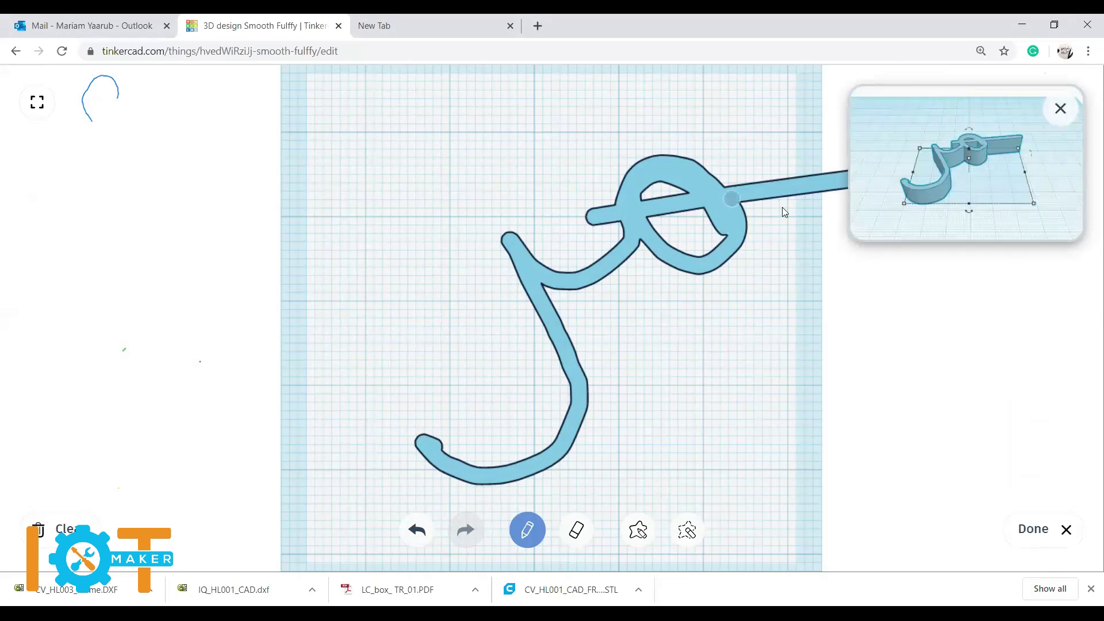
# Step: Cut a small piece out of the scribble's straight stroke with the erase-shape tool and finish the scribble
pyautogui.click(687, 530)
pyautogui.moveTo(772, 183); pyautogui.dragTo(738, 191)
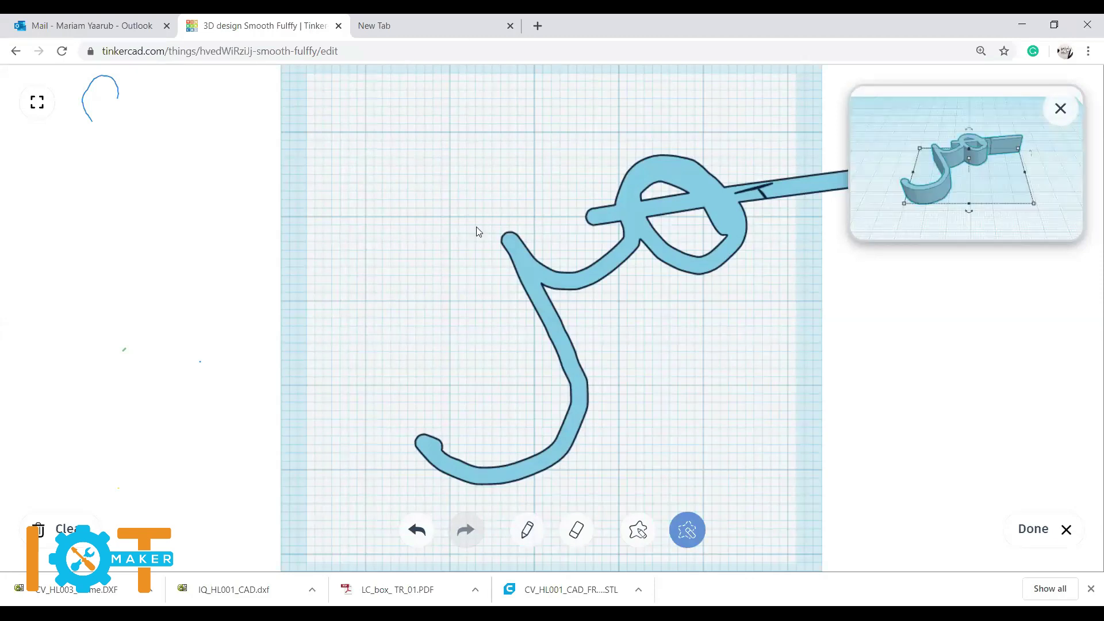
pyautogui.click(1038, 533)
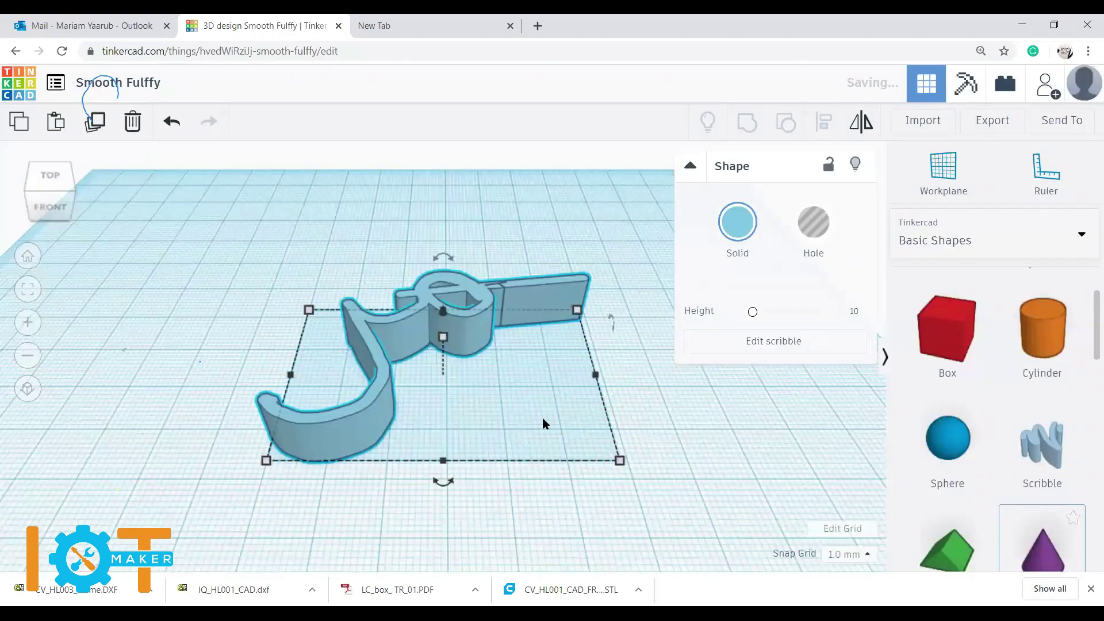
# Step: Delete the scribble shape from the workplane
pyautogui.click(509, 392)
pyautogui.scroll(-3, 510, 393)
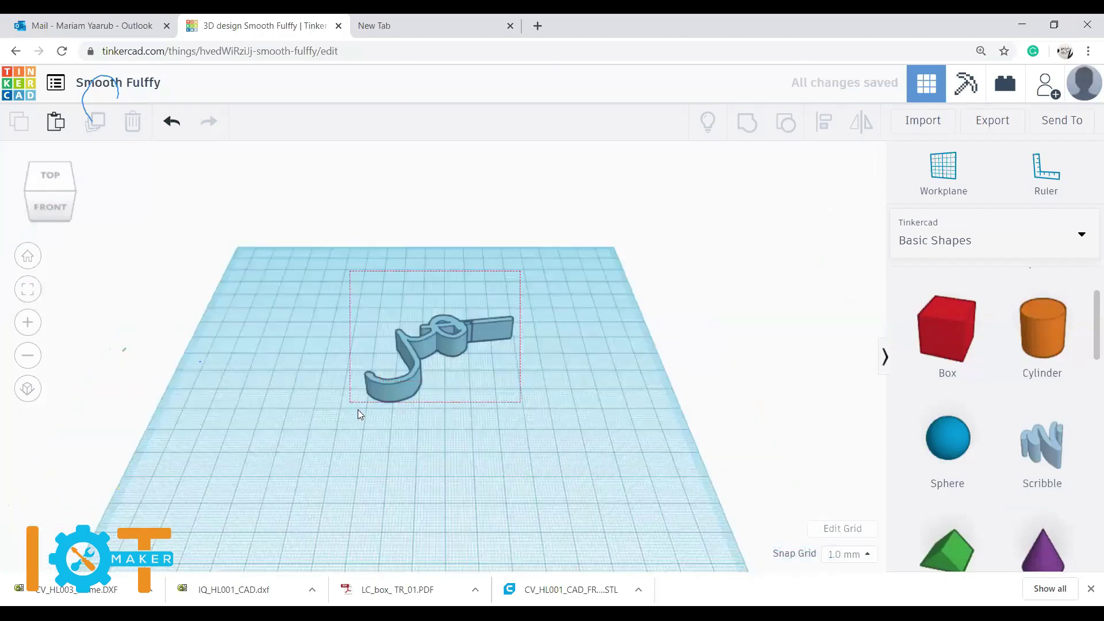
pyautogui.click(358, 410)
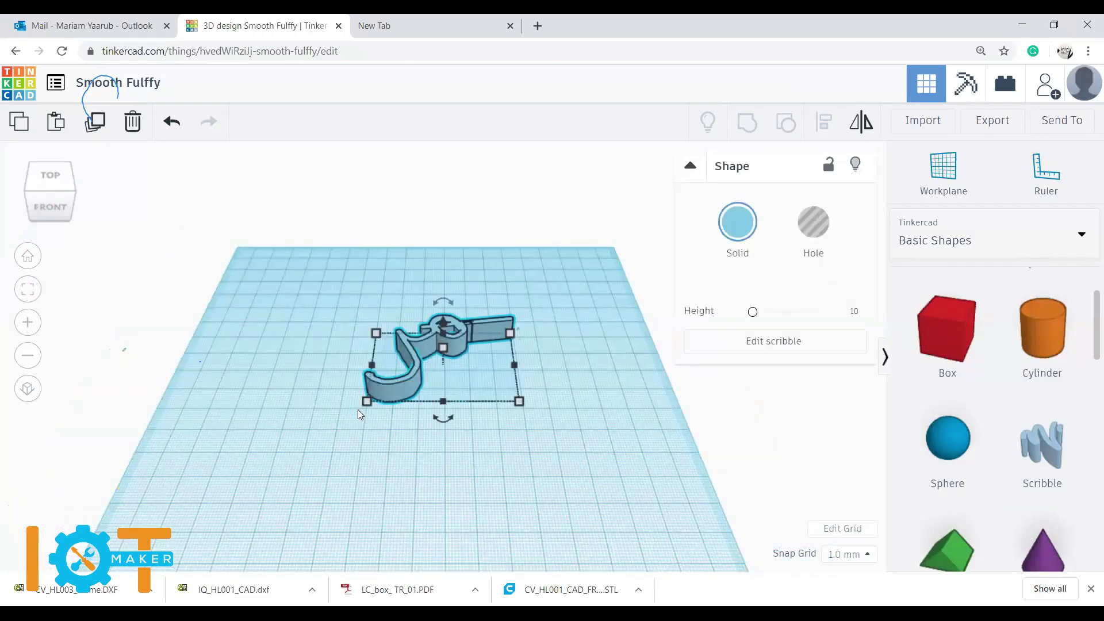
pyautogui.press('Delete')
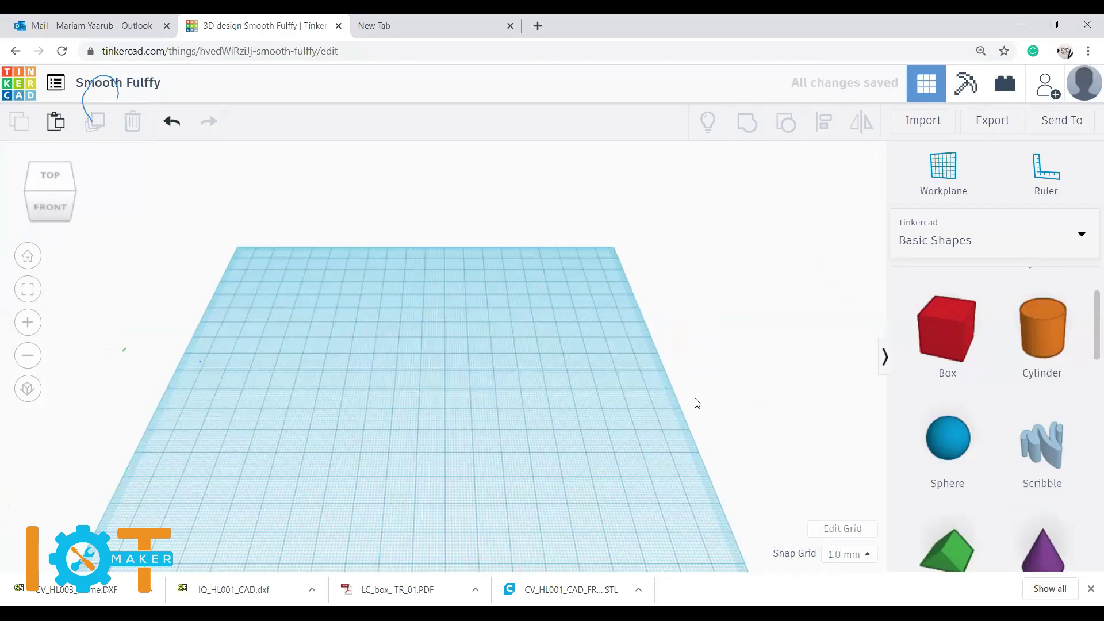
# Step: Place a box near the middle of the workplane and a cylinder overlapping its front right corner
pyautogui.scroll(-5, 976, 489)
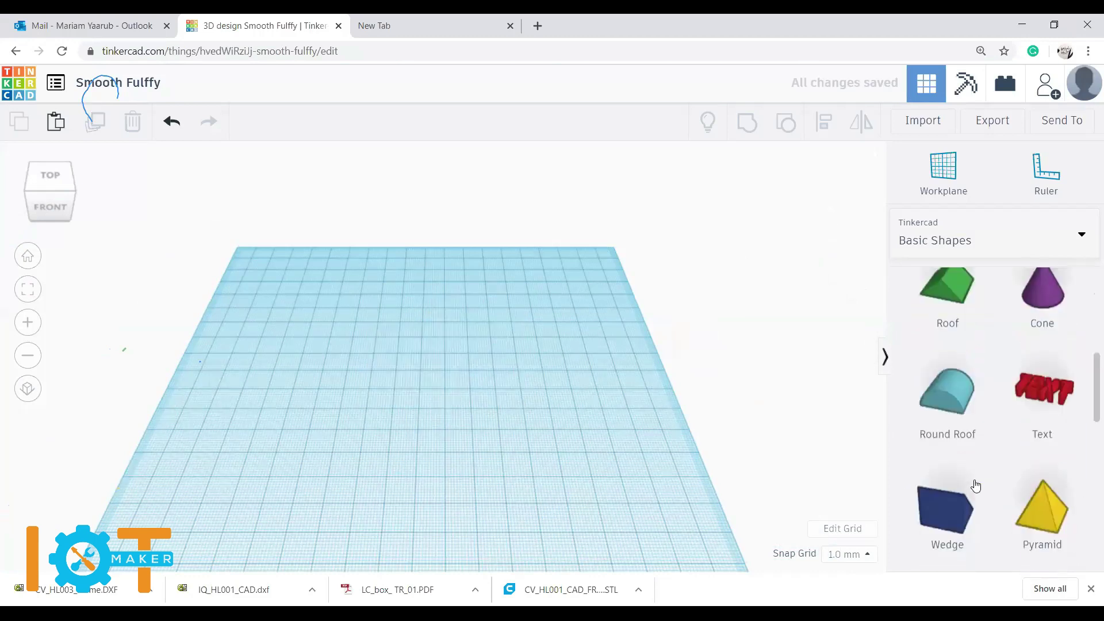
pyautogui.scroll(5, 977, 489)
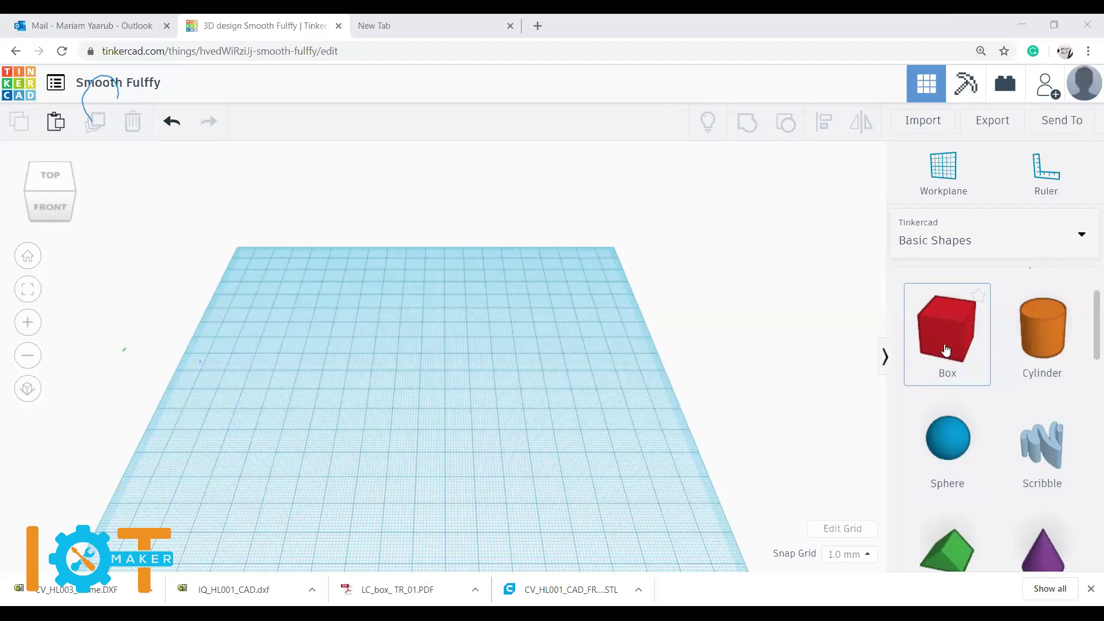
pyautogui.moveTo(953, 375); pyautogui.dragTo(374, 384)
pyautogui.click(1047, 345)
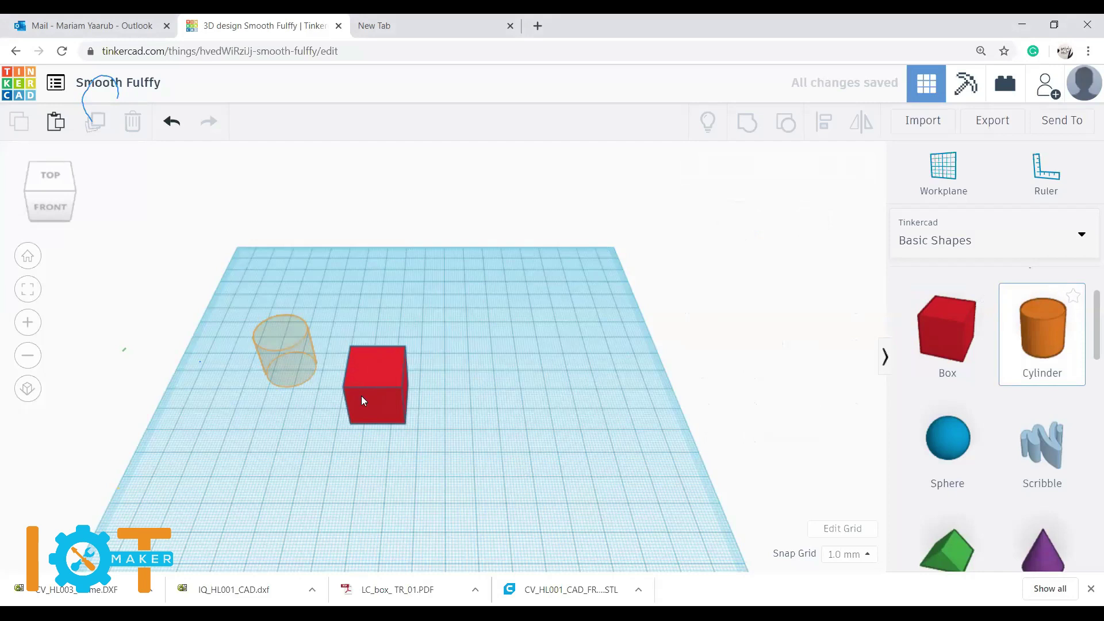
pyautogui.click(398, 413)
# Step: Select the box and cylinder together and clear the selection again
pyautogui.hotkey('ctrl', 'a')
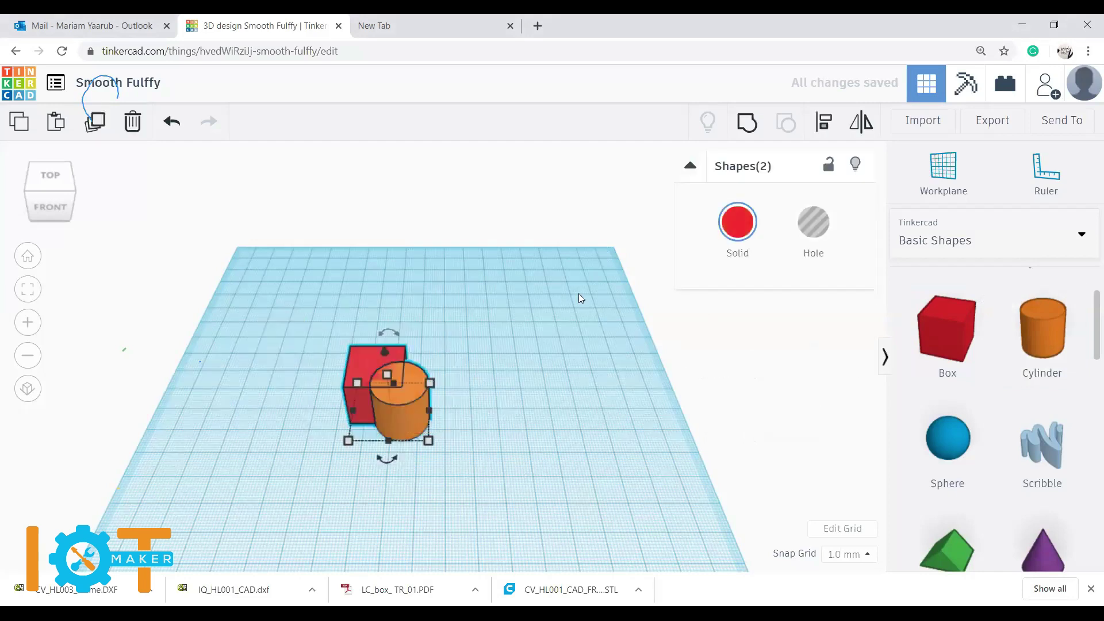
pyautogui.click(556, 319)
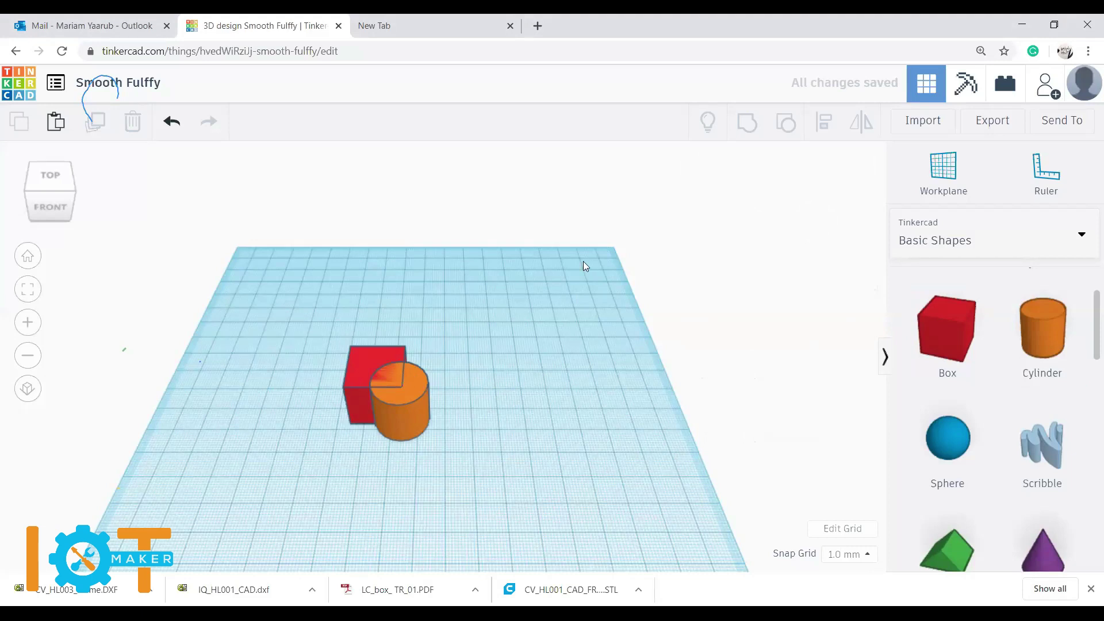
pyautogui.hotkey('ctrl', 'a')
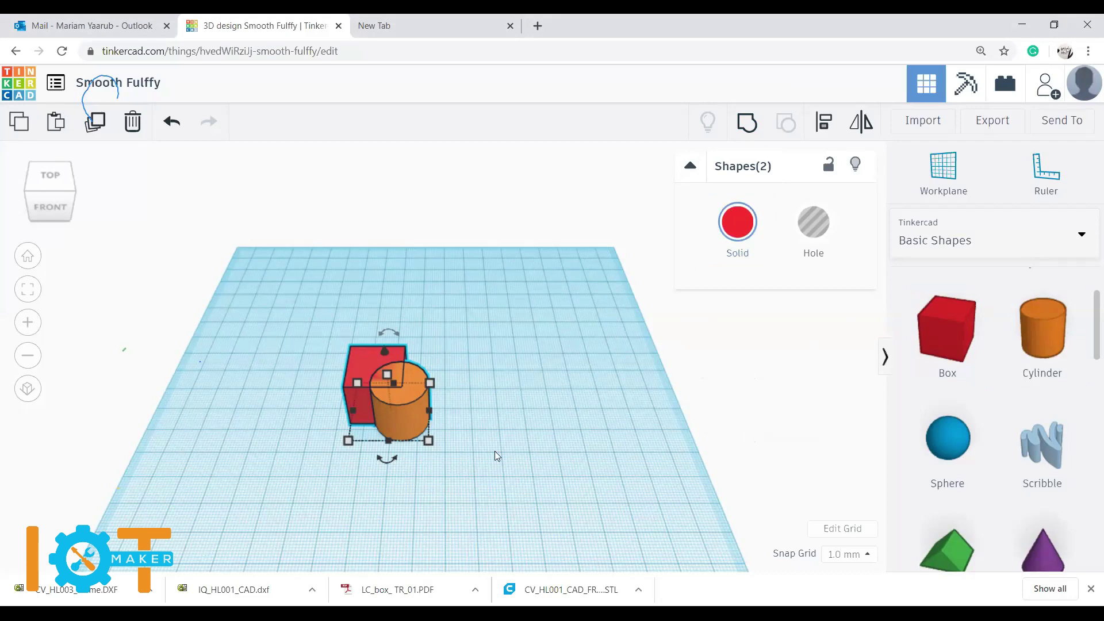
pyautogui.click(501, 399)
# Step: View the box and cylinder from several angles, including the front, and restore the home view
pyautogui.moveTo(503, 385)
pyautogui.mouseDown(button='right')
pyautogui.moveTo(506, 366)
pyautogui.moveTo(504, 393)
pyautogui.moveTo(496, 381)
pyautogui.mouseUp(button='right')
pyautogui.moveTo(530, 413)
pyautogui.mouseDown(button='right')
pyautogui.moveTo(513, 421)
pyautogui.moveTo(516, 397)
pyautogui.moveTo(512, 414)
pyautogui.mouseUp(button='right')
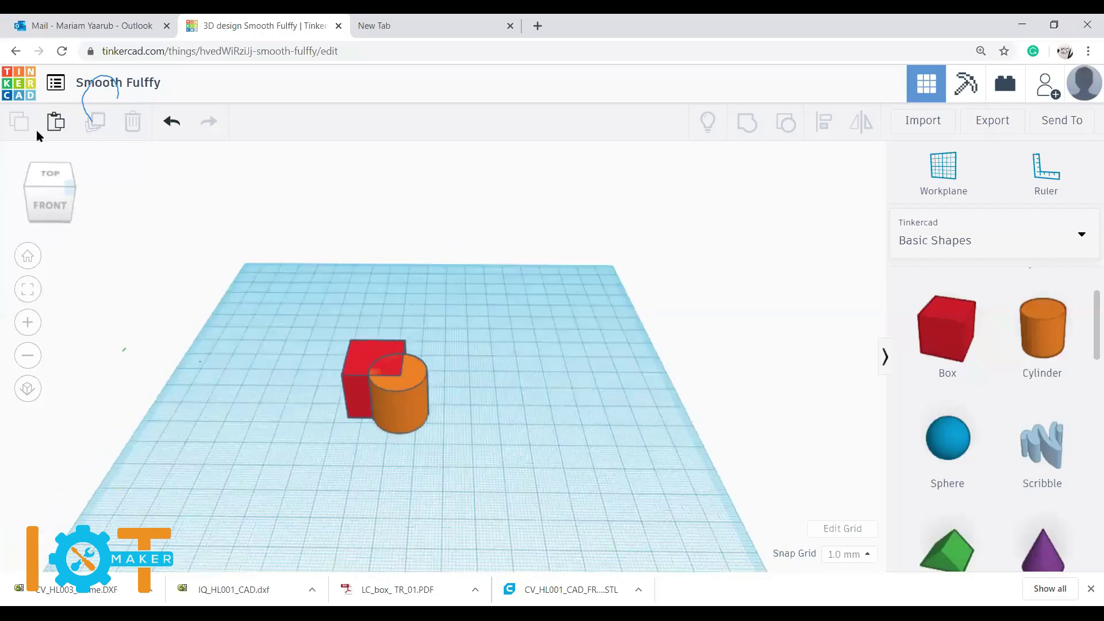
pyautogui.click(36, 198)
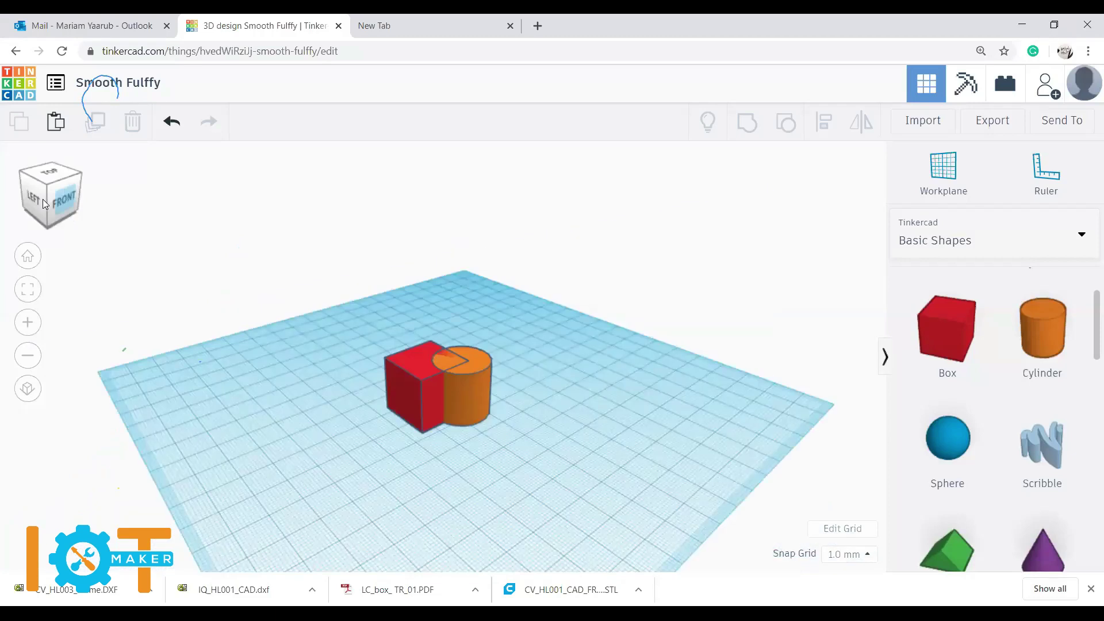
pyautogui.click(38, 196)
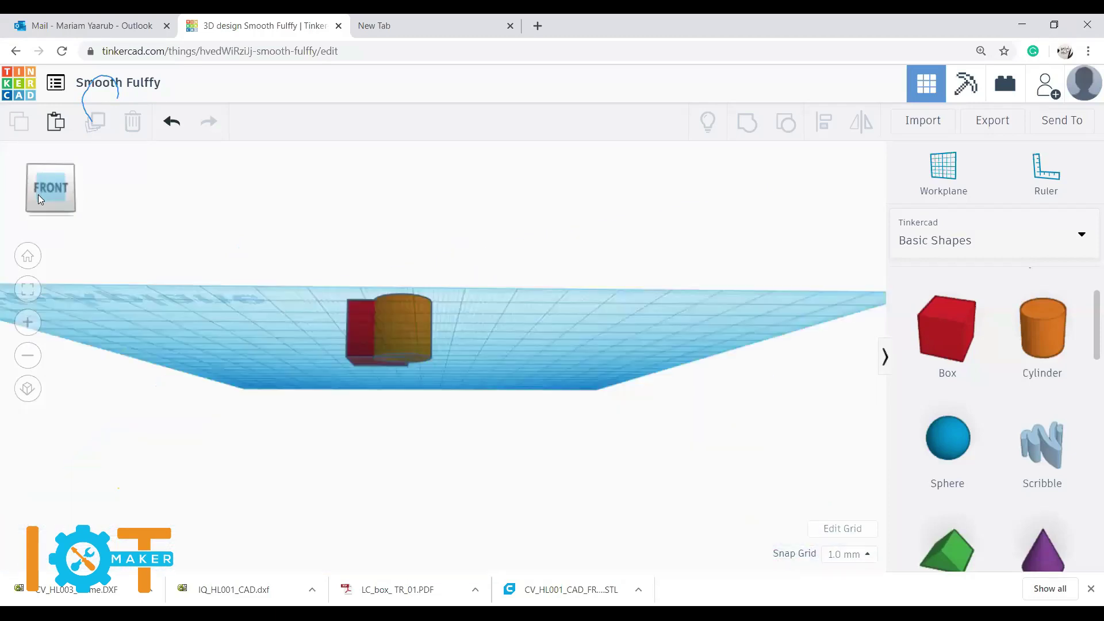
pyautogui.click(28, 256)
pyautogui.click(29, 256)
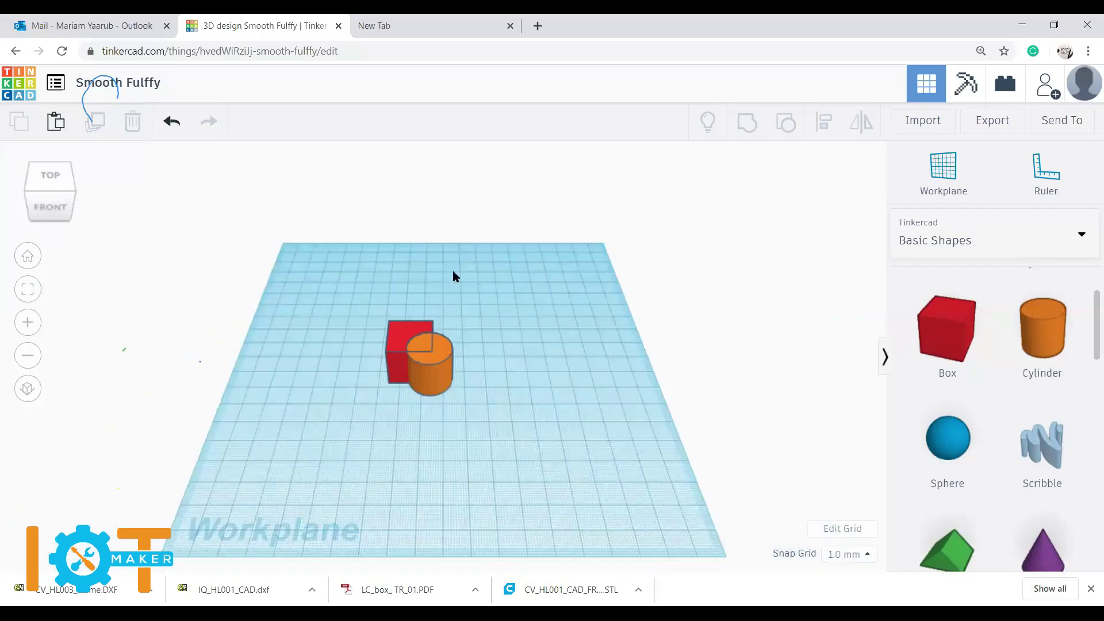
# Step: Select the box and cylinder and export only these two shapes as SVG, restarting the pending download
pyautogui.moveTo(496, 294); pyautogui.dragTo(348, 413)
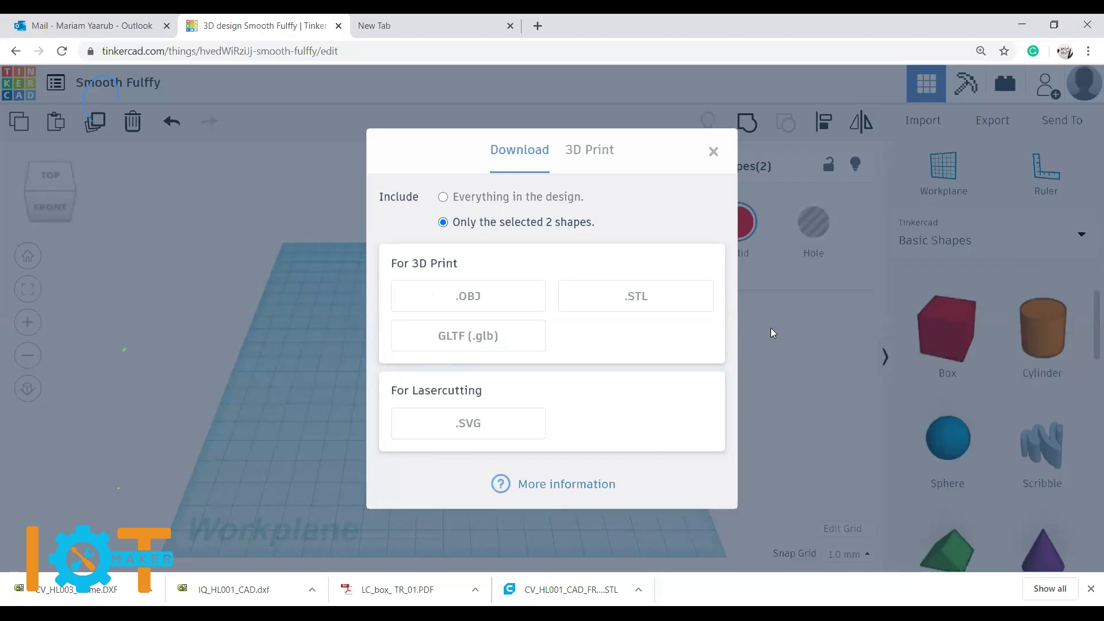
pyautogui.click(495, 436)
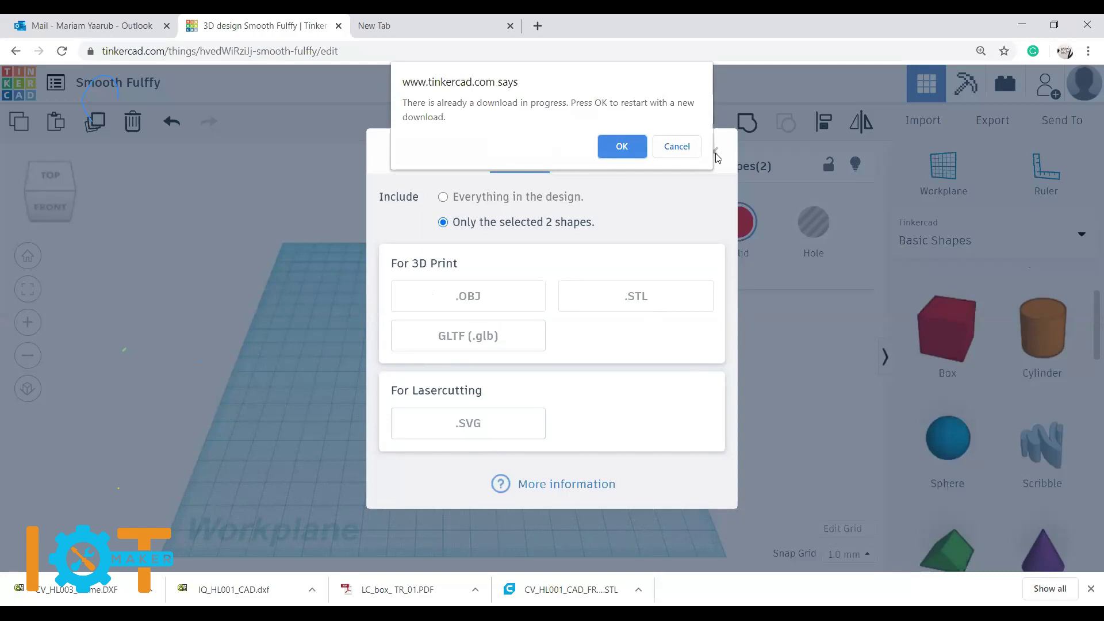
pyautogui.click(632, 150)
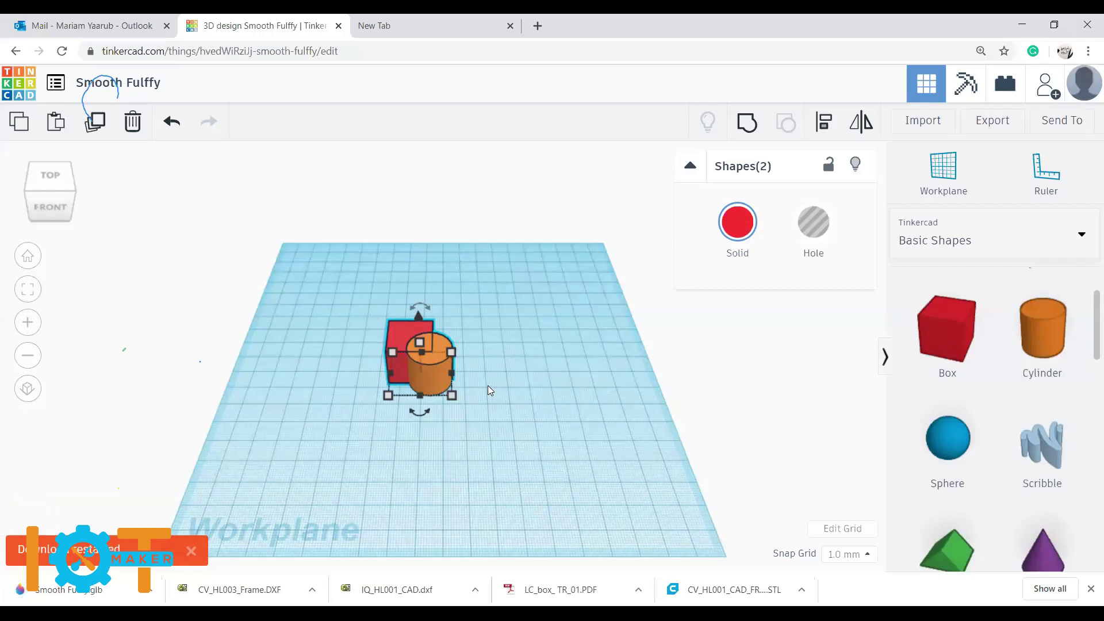
pyautogui.click(192, 551)
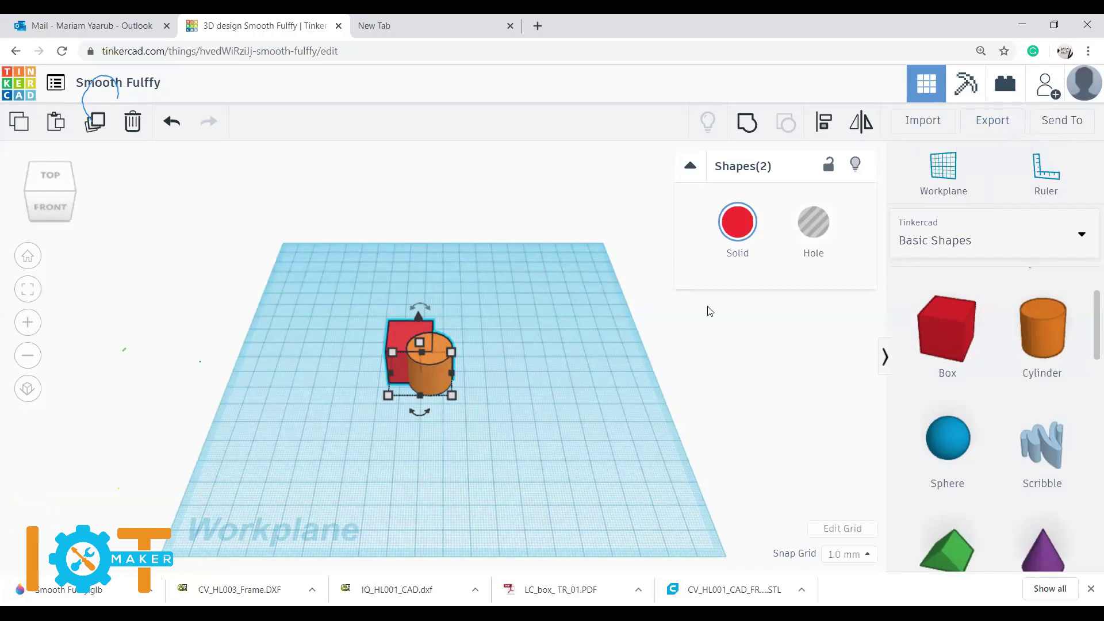
pyautogui.click(512, 356)
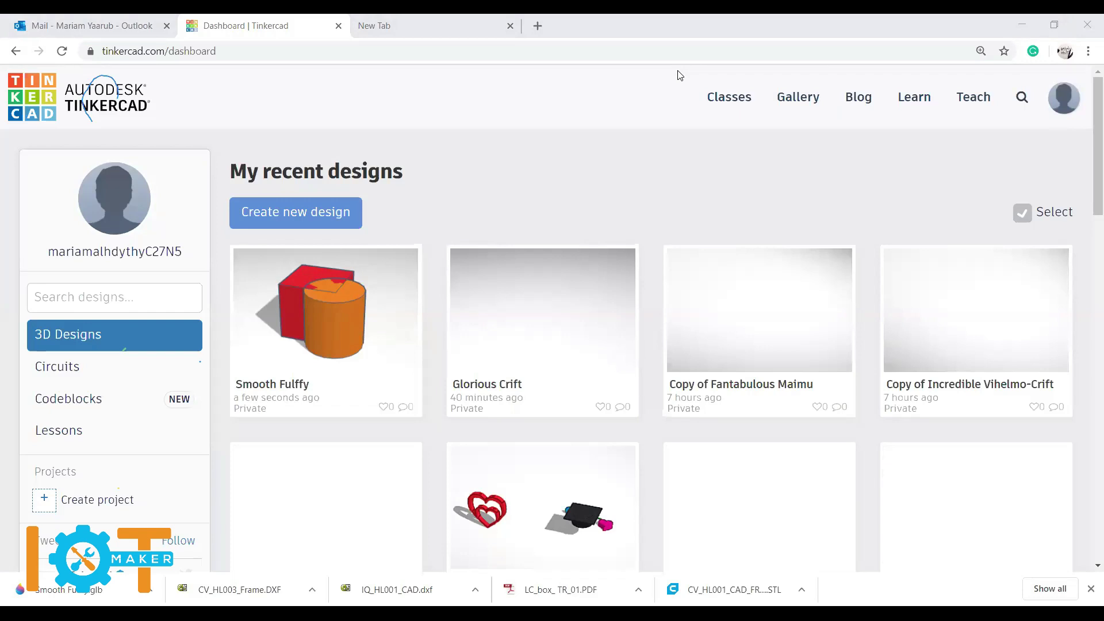
# Step: Open the Tinkercad gallery and browse the staff favorite designs
pyautogui.click(803, 109)
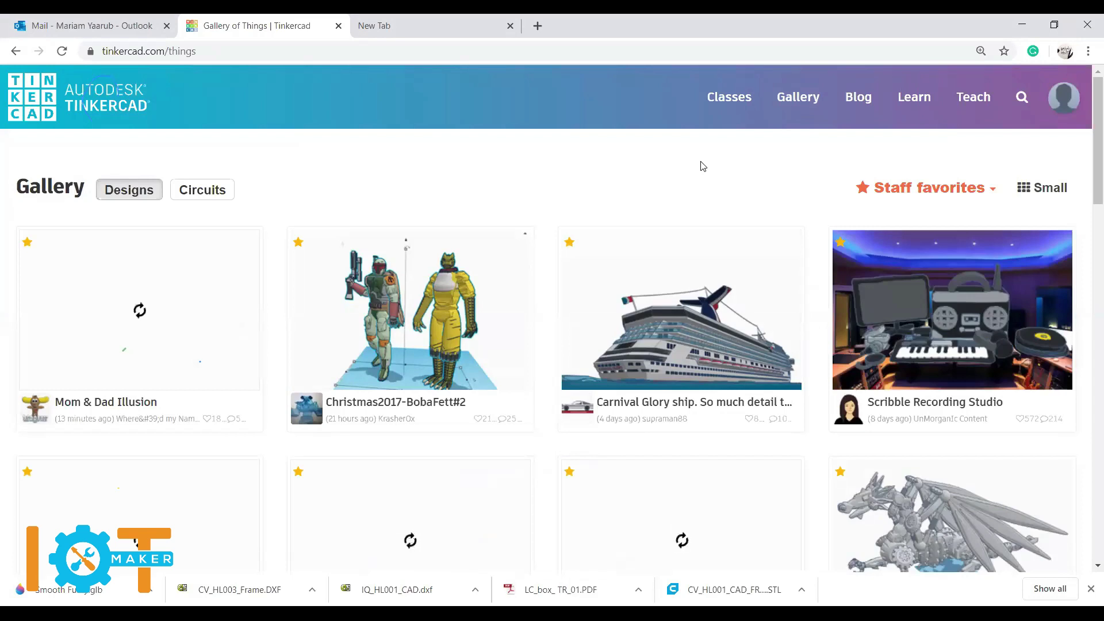
pyautogui.scroll(-6, 677, 365)
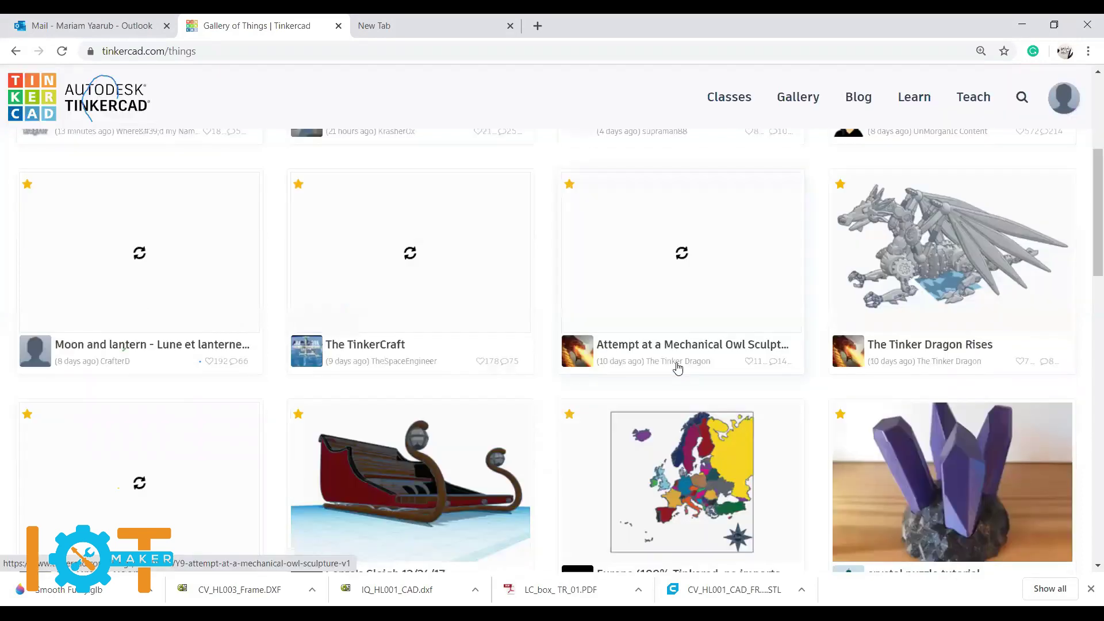
pyautogui.scroll(-2, 410, 344)
pyautogui.scroll(-3, 411, 344)
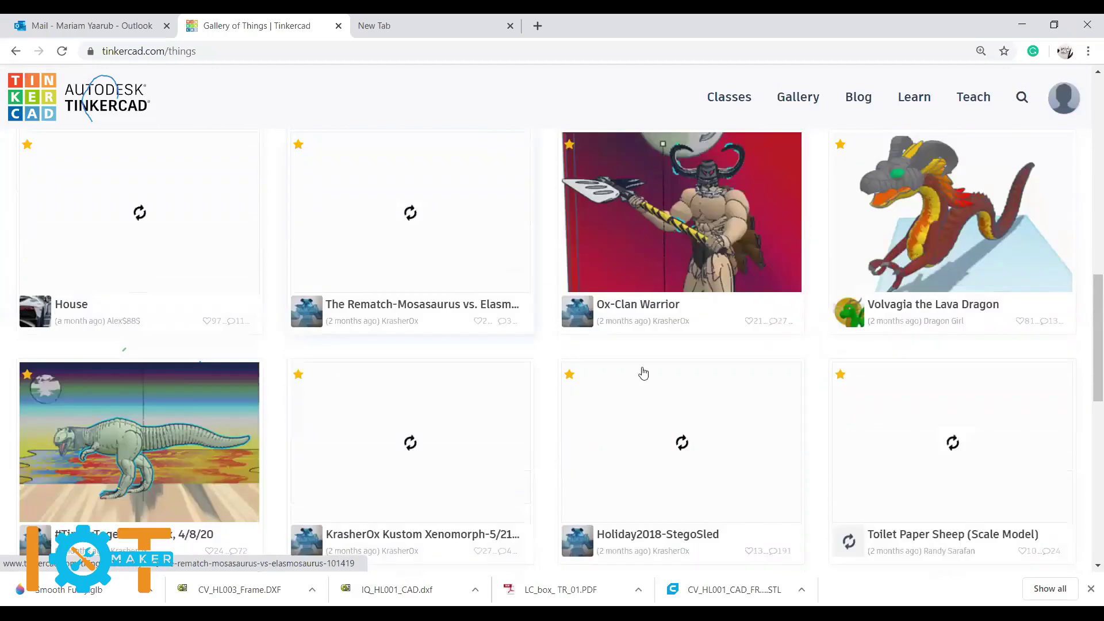
pyautogui.scroll(-2, 805, 424)
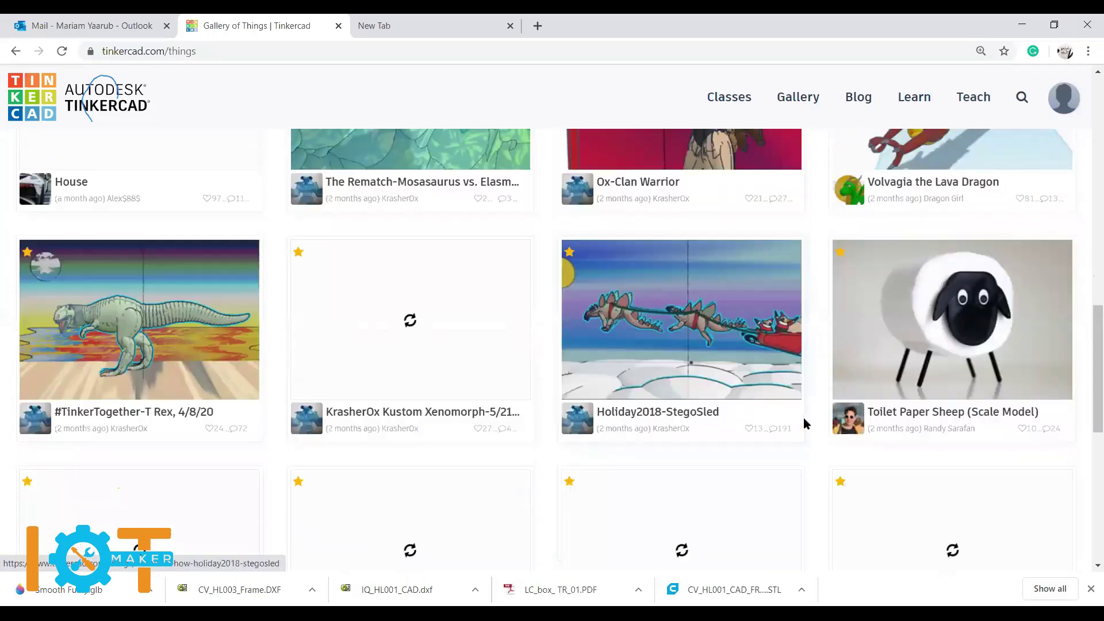
# Step: Browse the remaining staff favorite designs down to the end of the gallery page and back to its start
pyautogui.scroll(-5, 805, 423)
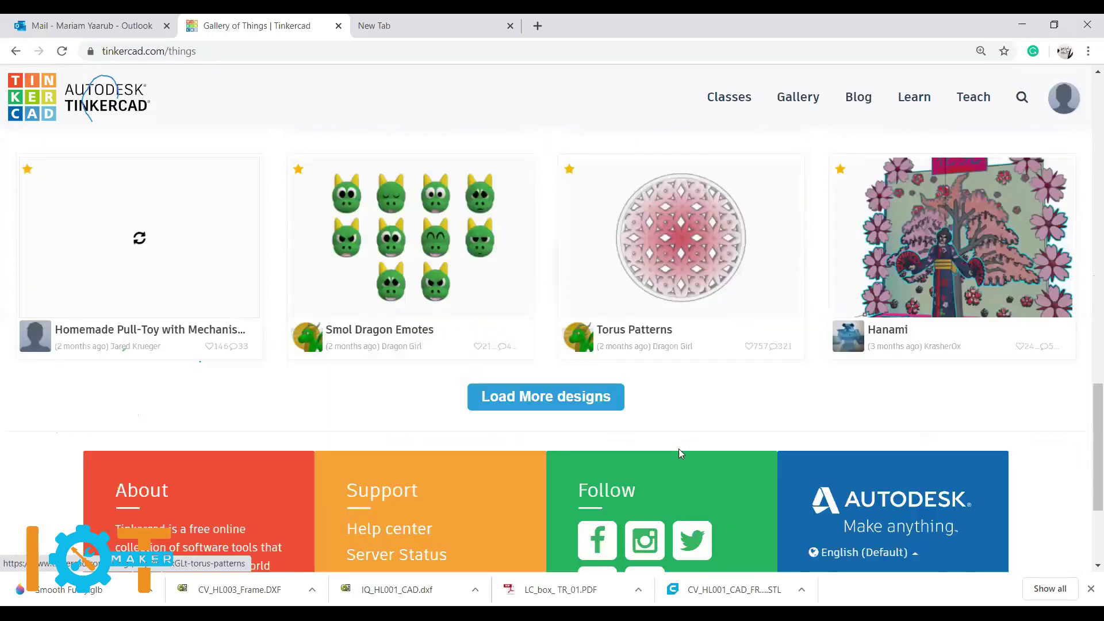
pyautogui.scroll(1, 679, 448)
pyautogui.scroll(1, 667, 450)
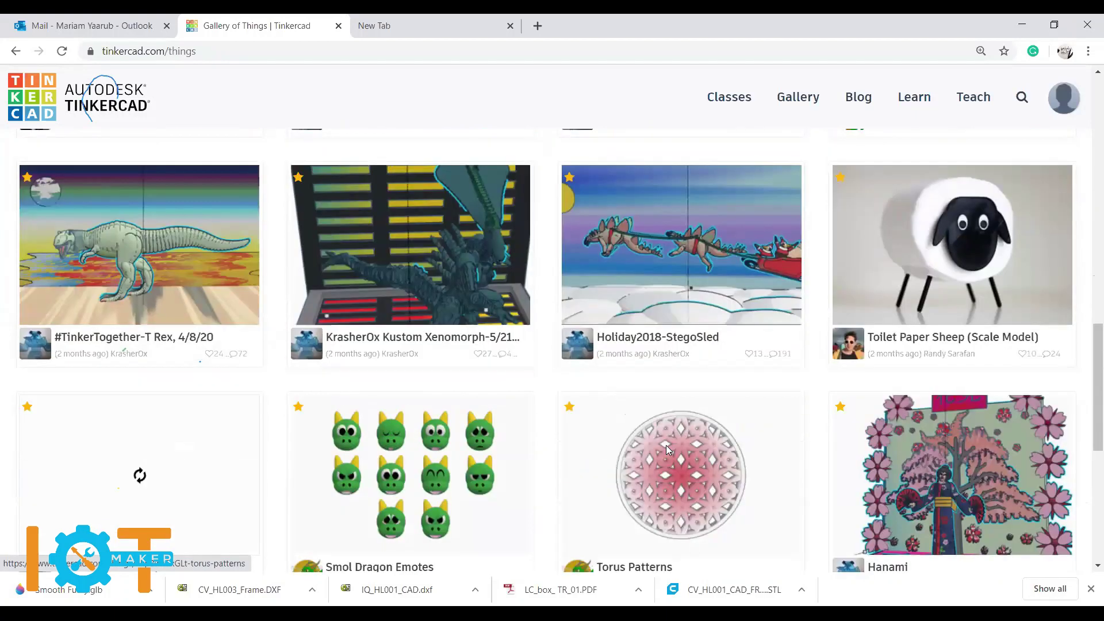
pyautogui.scroll(4, 667, 450)
pyautogui.scroll(1, 667, 451)
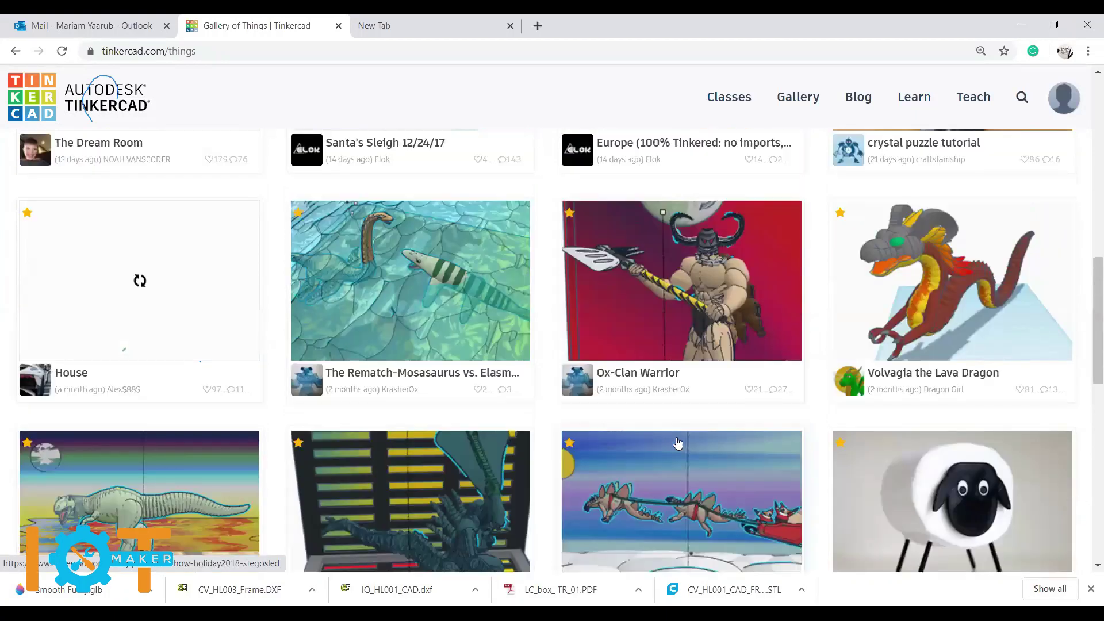
pyautogui.scroll(5, 681, 442)
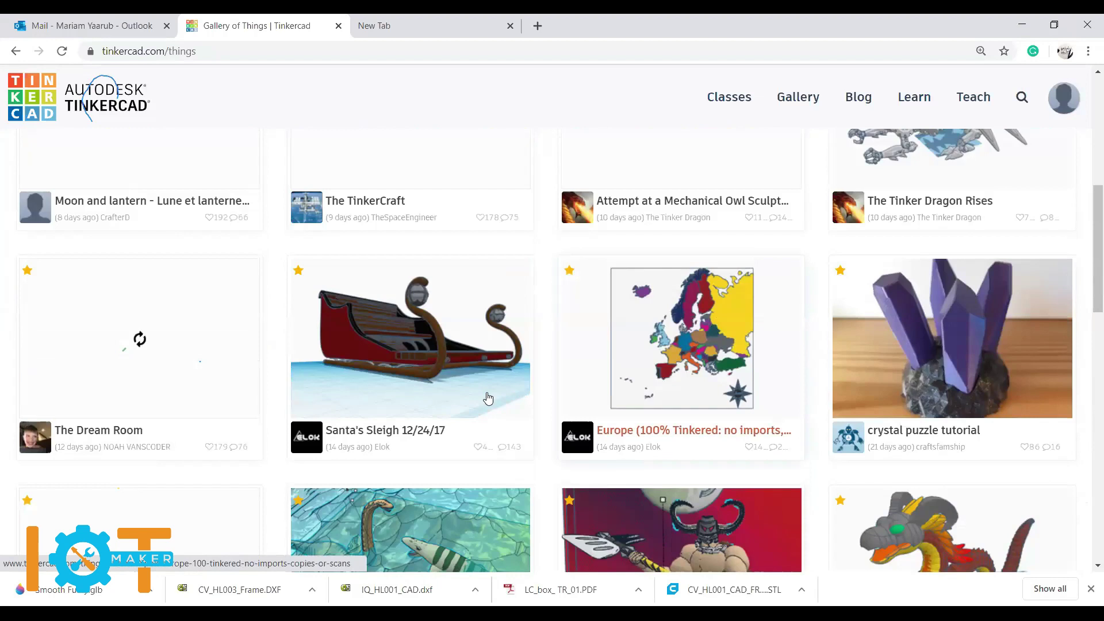
pyautogui.scroll(6, 486, 394)
pyautogui.scroll(2, 476, 358)
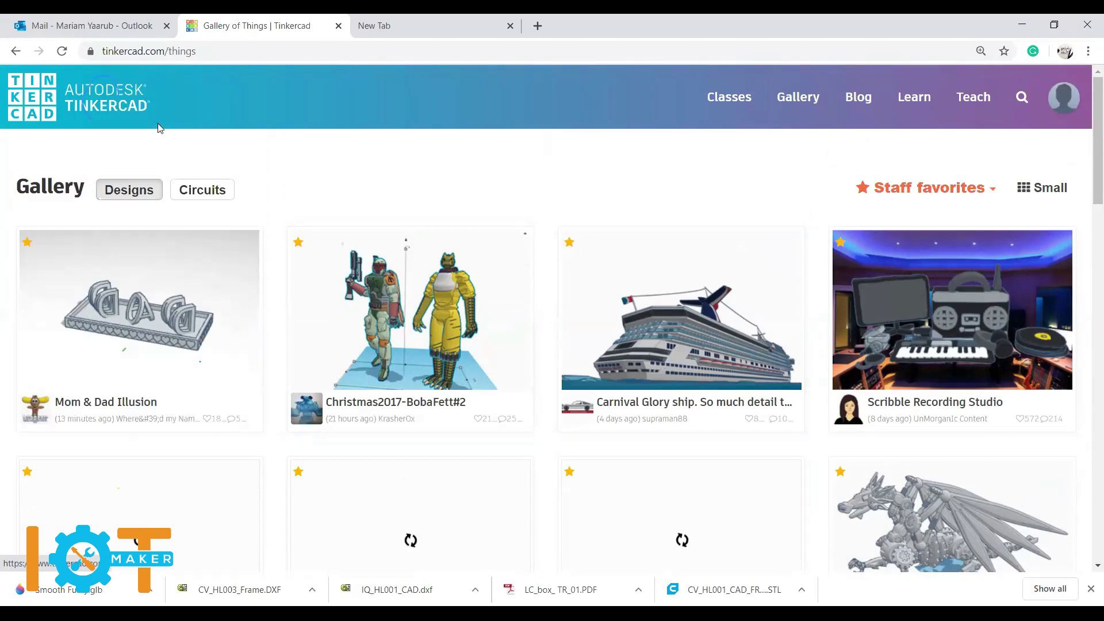
# Step: Return to the dashboard and open the Smooth Fulffy design for editing
pyautogui.click(110, 103)
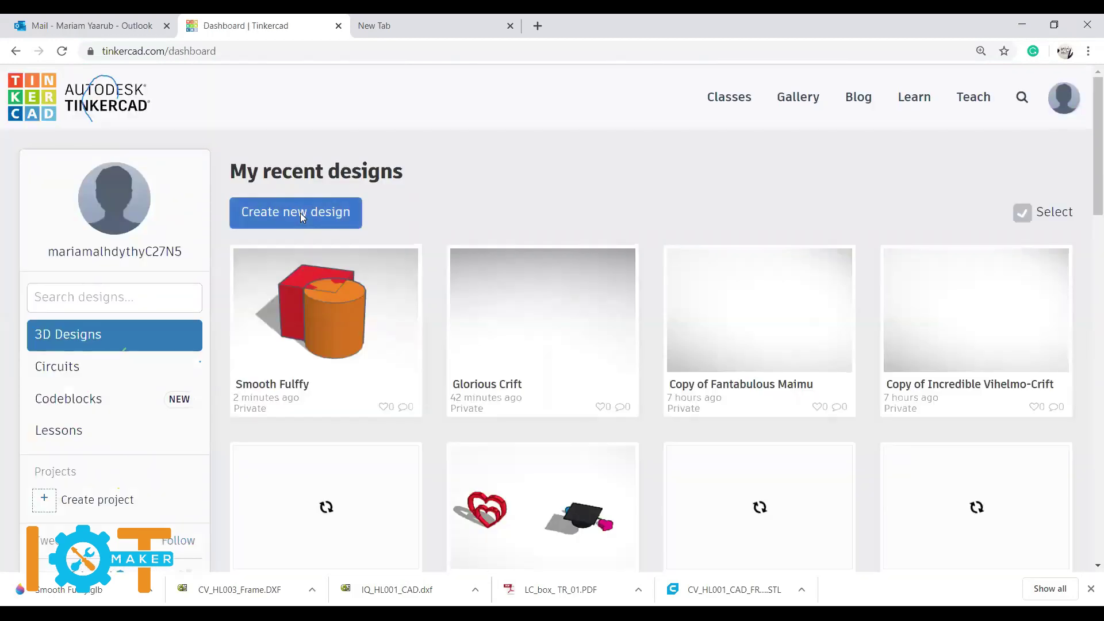
pyautogui.click(315, 326)
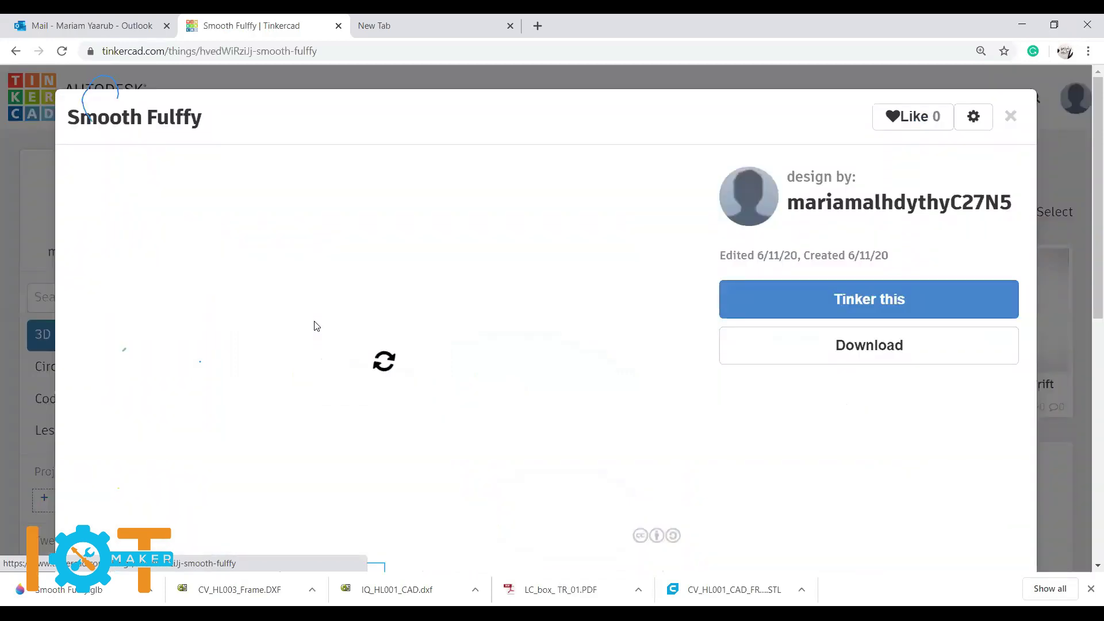
pyautogui.click(859, 312)
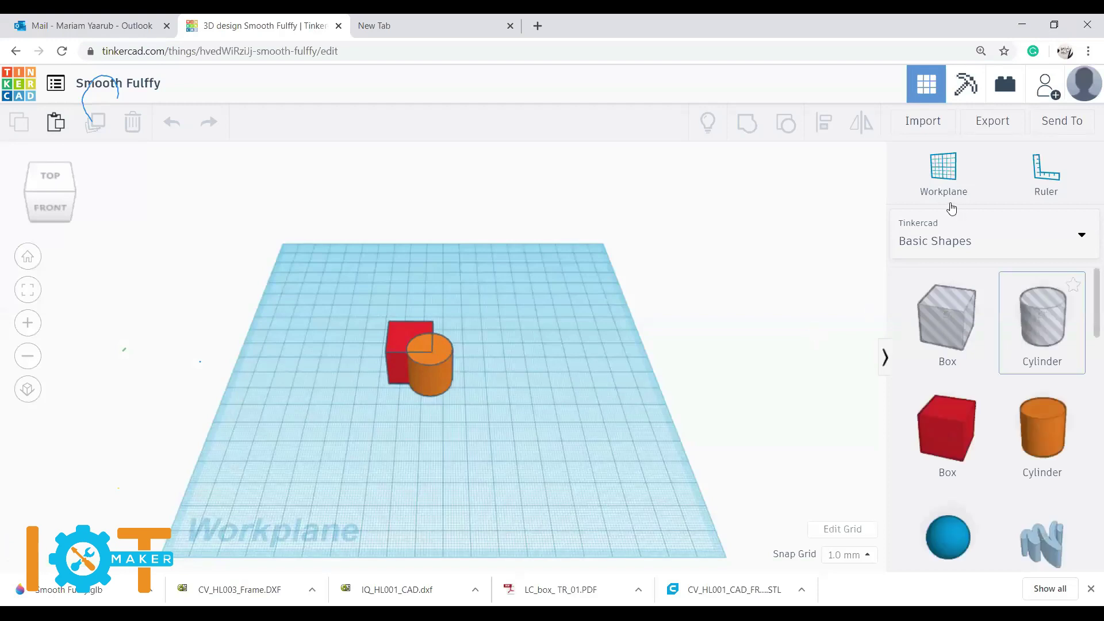
# Step: Look through the Characters and the Text and numbers shape collections
pyautogui.click(936, 239)
pyautogui.scroll(-3, 946, 429)
pyautogui.scroll(3, 1000, 448)
pyautogui.click(982, 340)
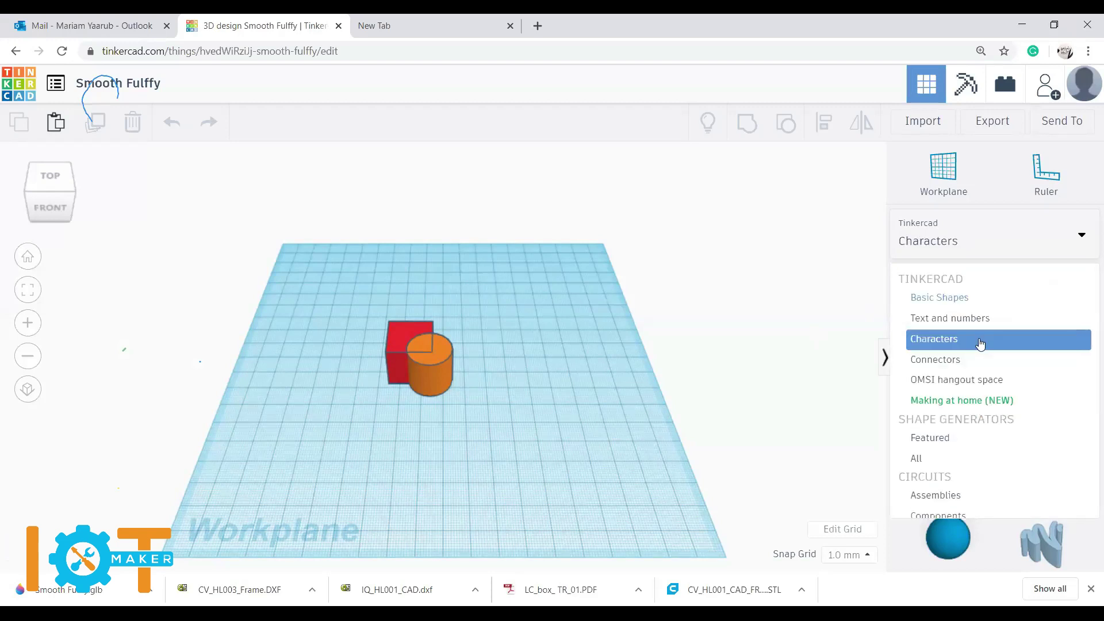
pyautogui.scroll(-5, 981, 344)
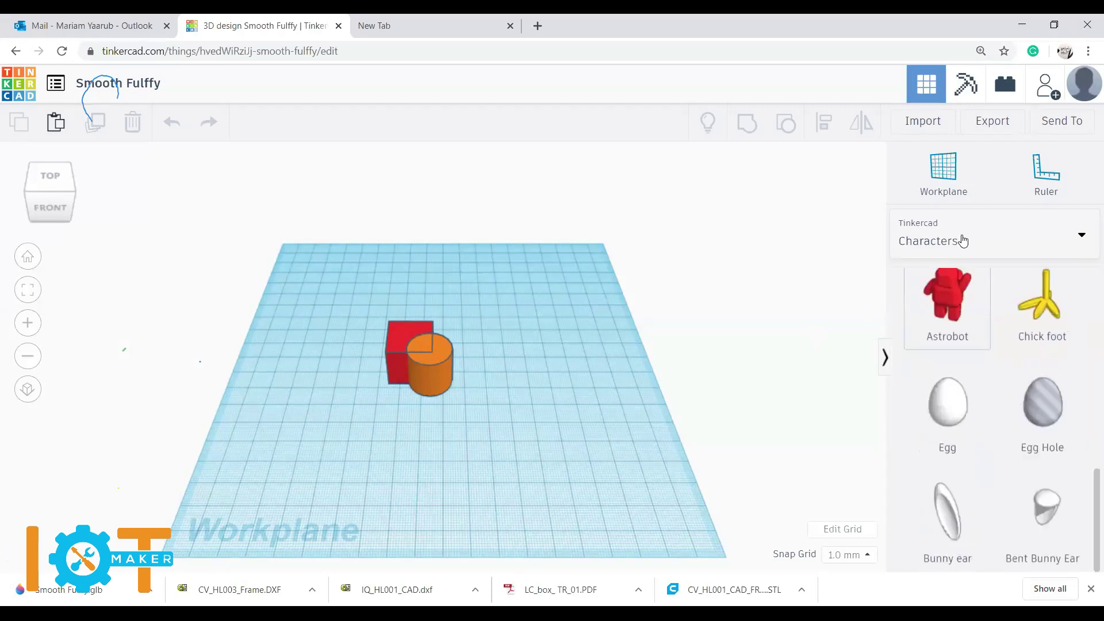
pyautogui.click(964, 241)
pyautogui.click(978, 318)
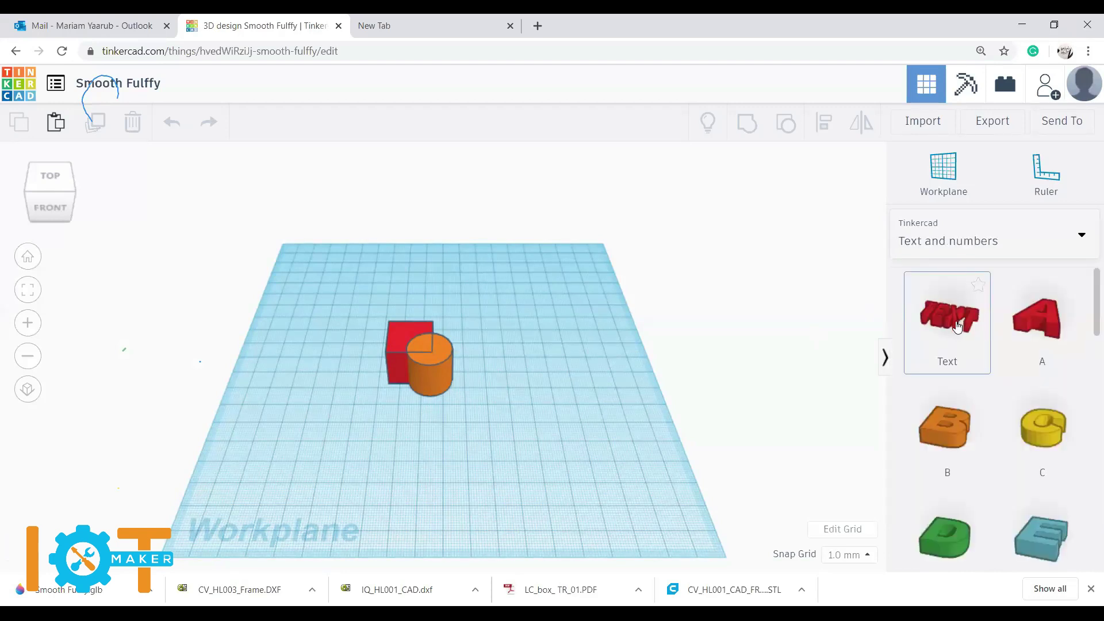
pyautogui.click(959, 241)
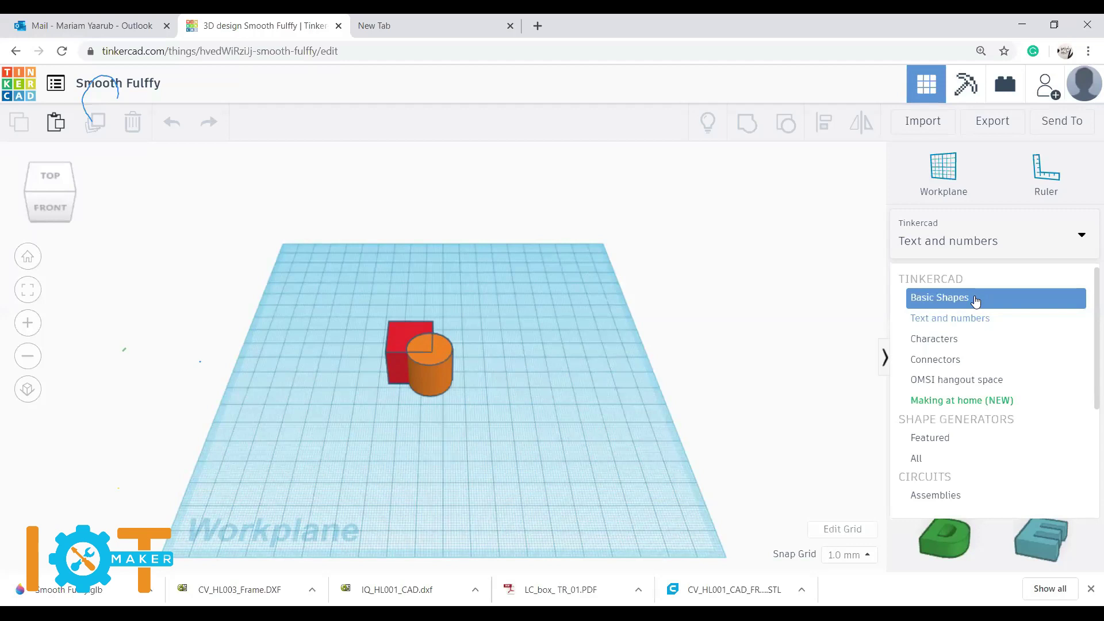
pyautogui.click(937, 339)
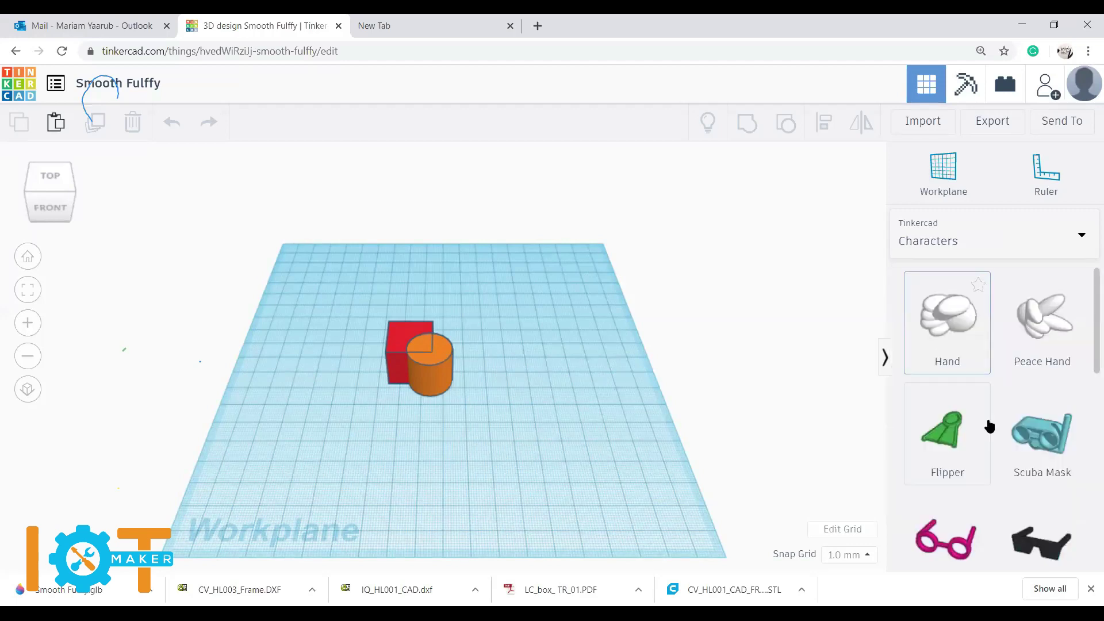
pyautogui.scroll(-5, 986, 423)
# Step: Look through the Connectors and OMSI hangout space shape collections and return to Basic Shapes
pyautogui.click(946, 241)
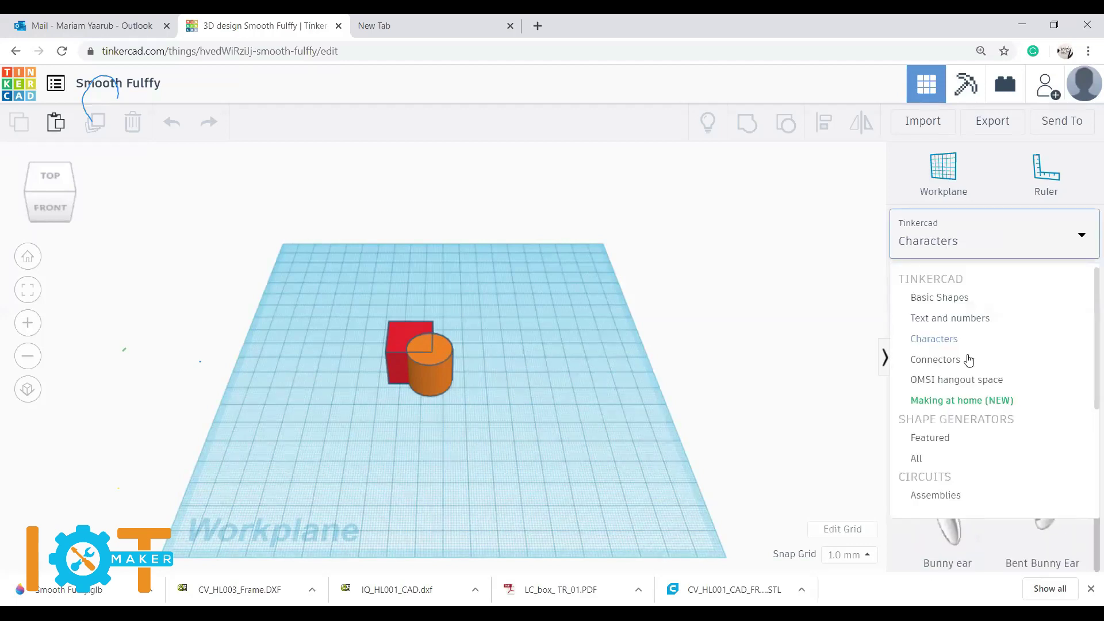
pyautogui.click(962, 362)
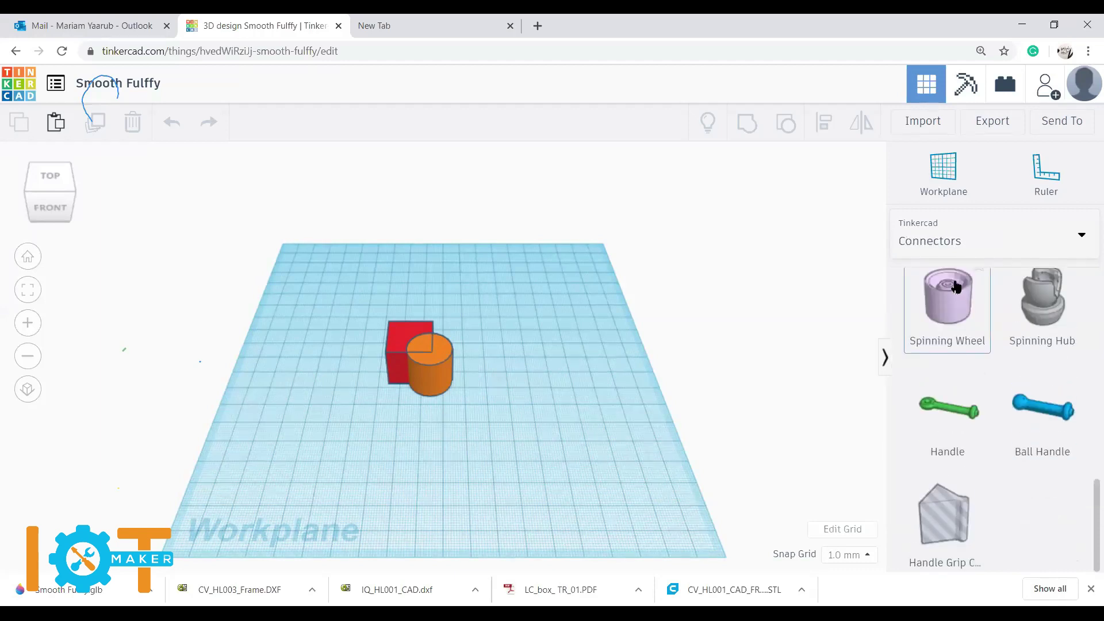
pyautogui.click(952, 252)
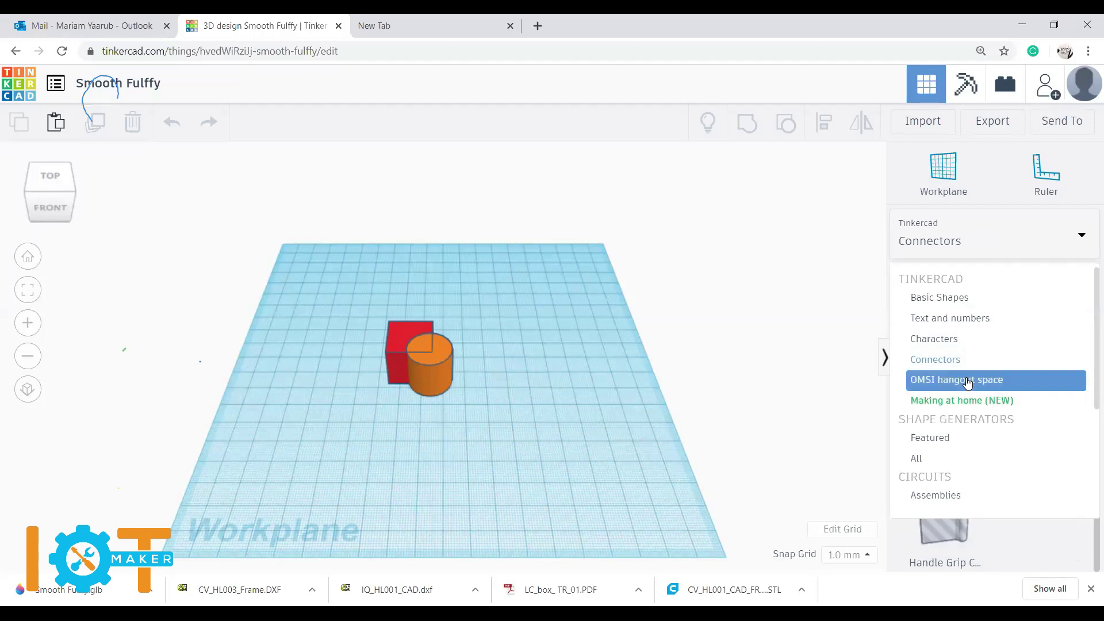
pyautogui.click(968, 380)
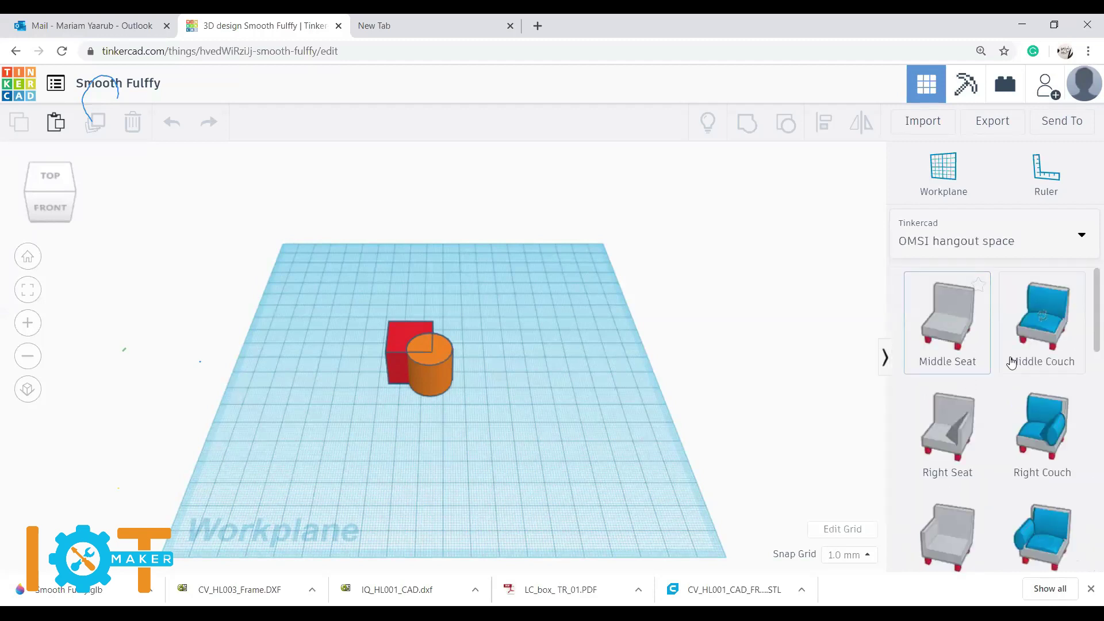
pyautogui.scroll(-10, 1012, 361)
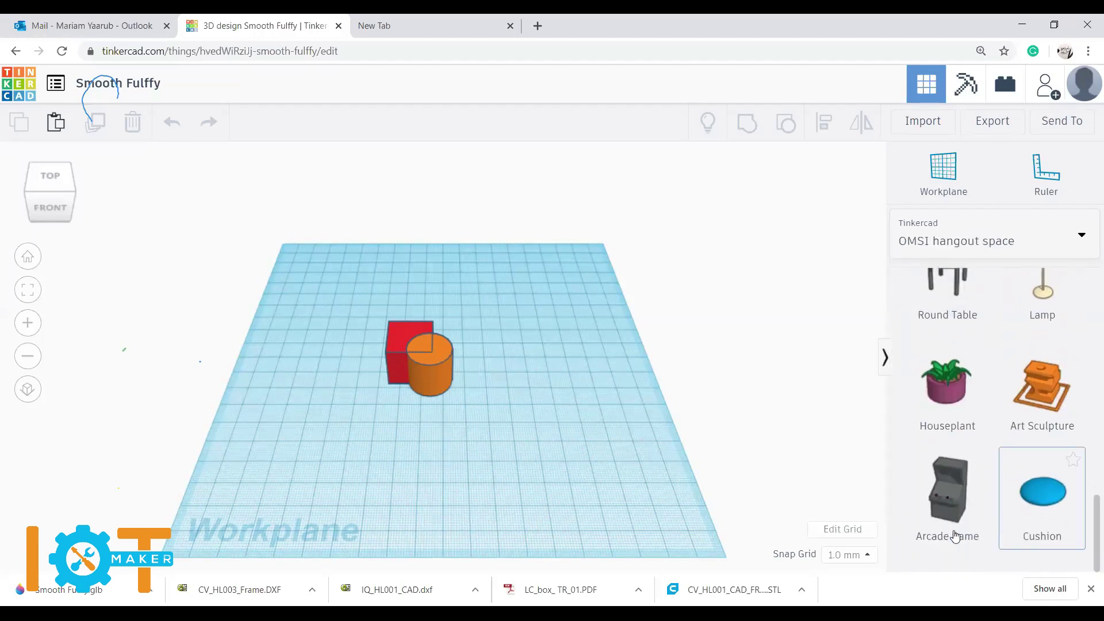
pyautogui.click(937, 241)
pyautogui.scroll(-3, 987, 394)
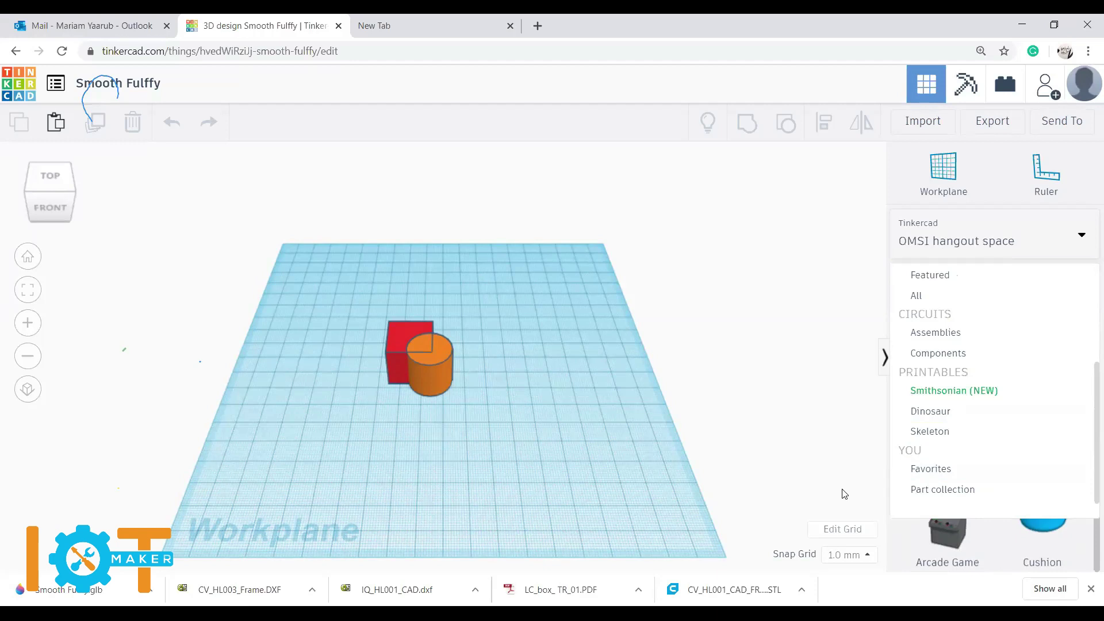
pyautogui.scroll(3, 1004, 380)
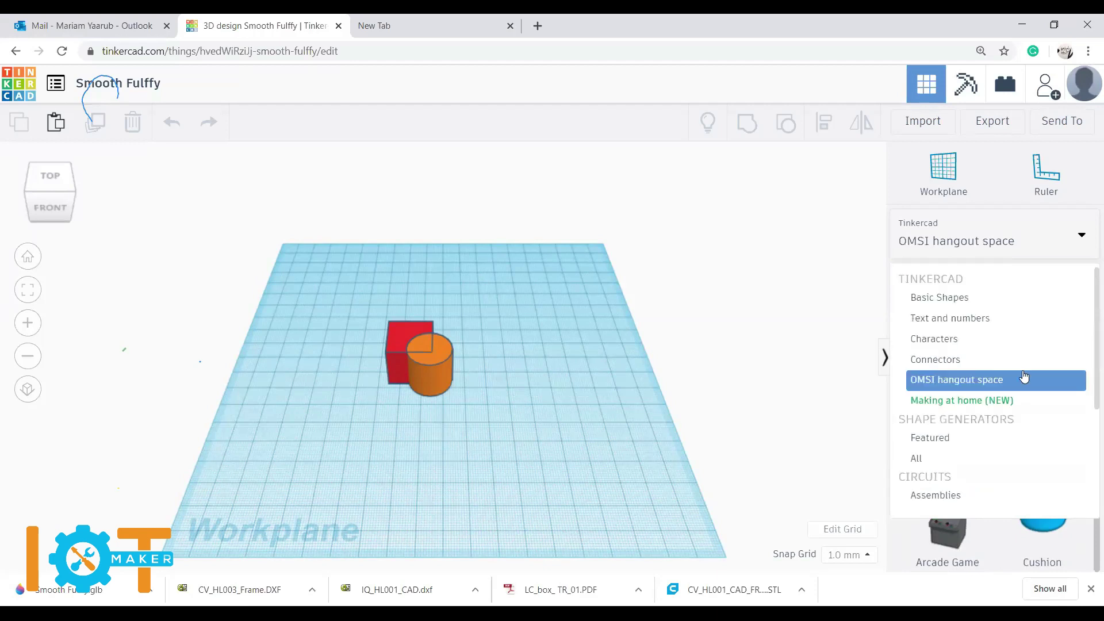
pyautogui.click(942, 298)
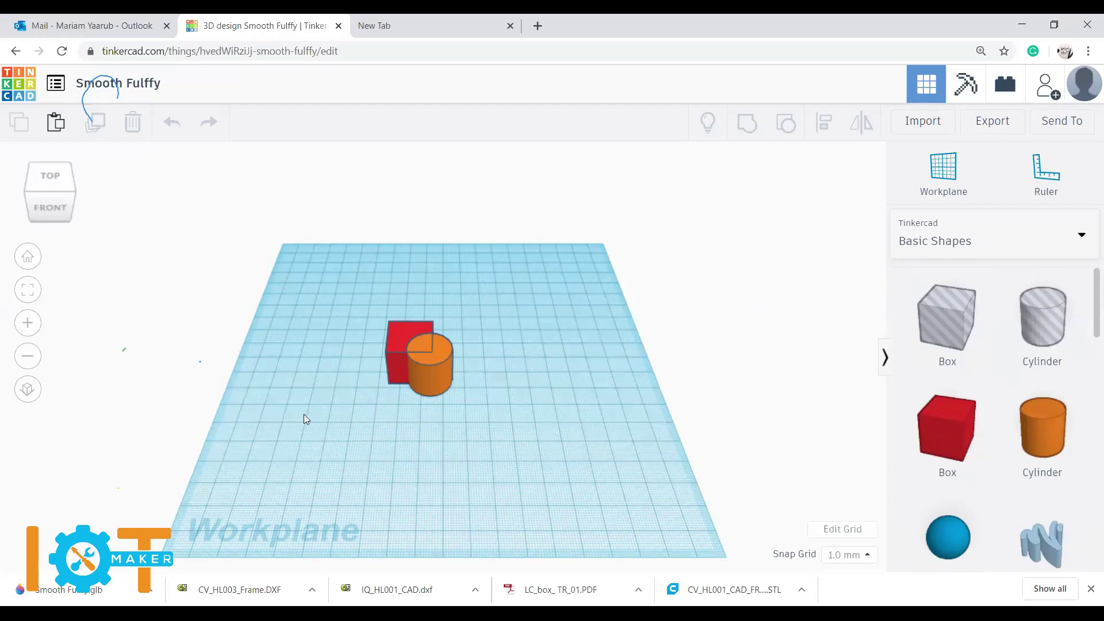
# Step: Select the box and cylinder together and delete them from the workplane
pyautogui.hotkey('ctrl', 'a')
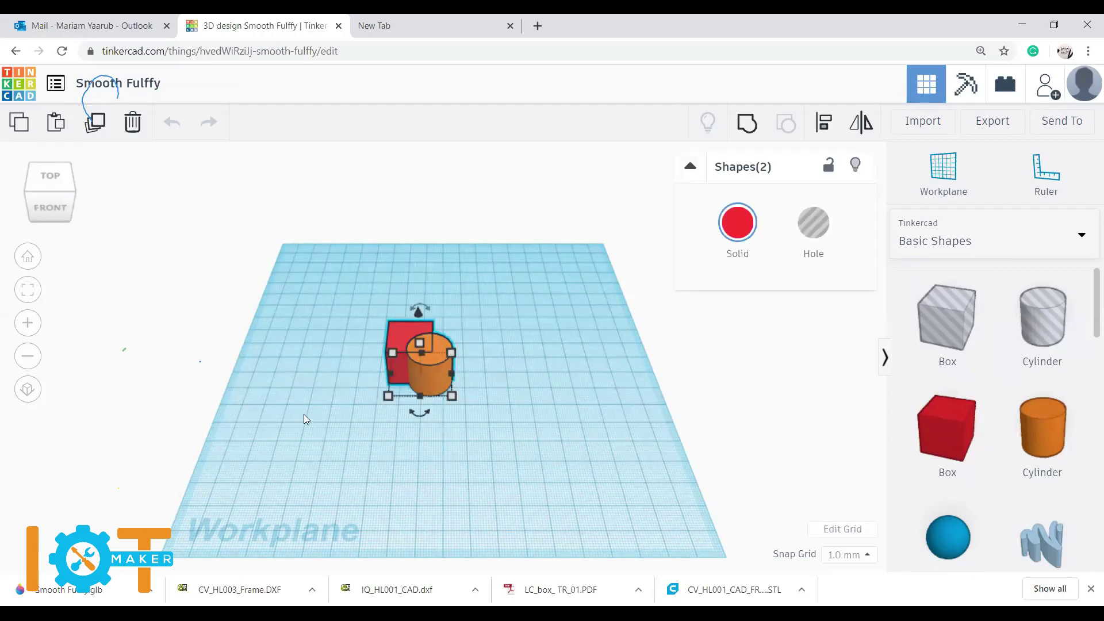
pyautogui.press('Delete')
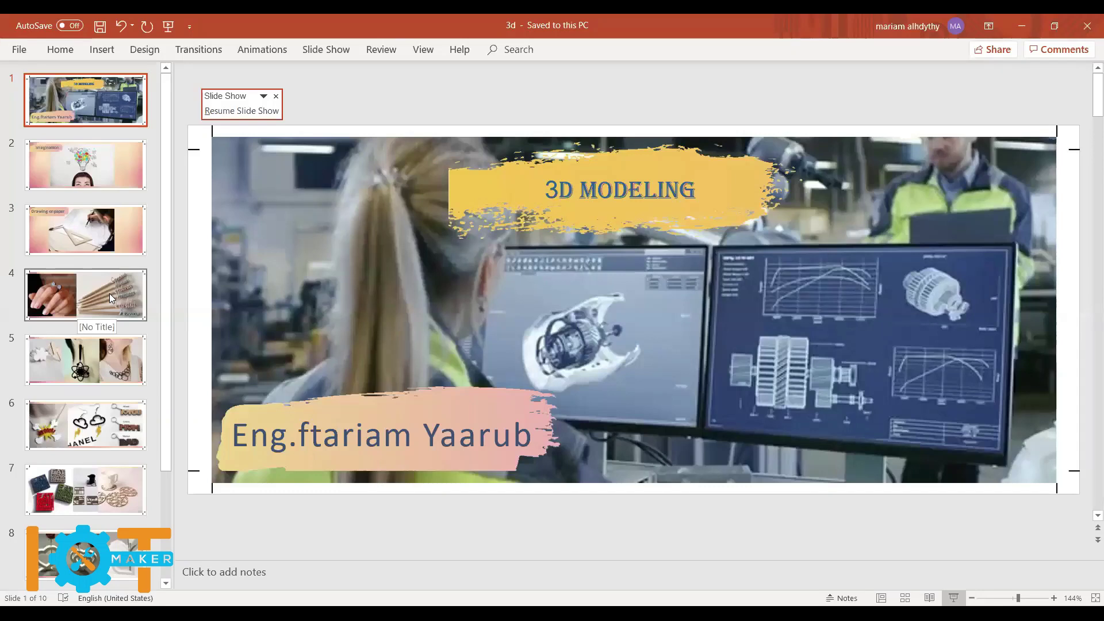
# Step: Switch to PowerPoint and show slide 4 of the 3D modeling presentation
pyautogui.click(111, 297)
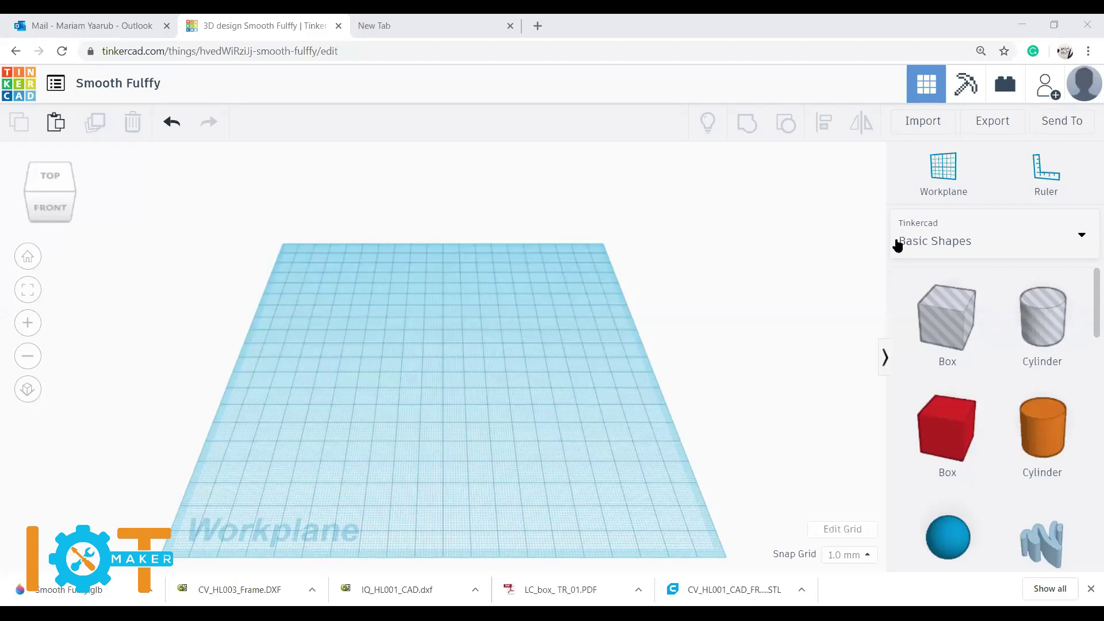
# Step: Switch back to Tinkercad and place a Text shape from Basic Shapes on the empty workplane
pyautogui.click(947, 242)
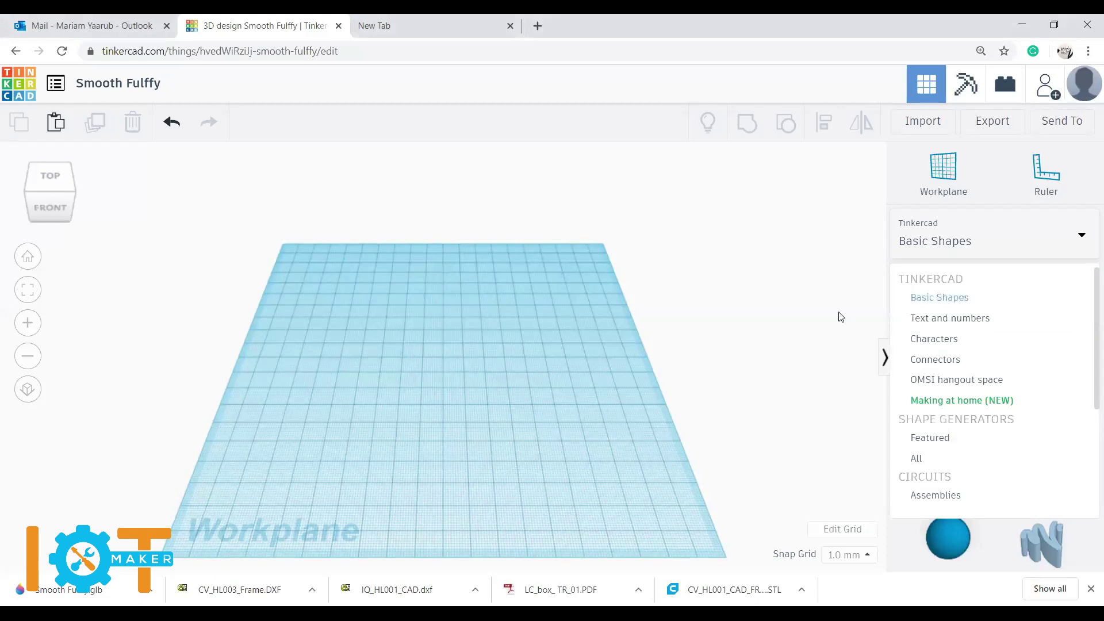
pyautogui.click(1024, 374)
pyautogui.scroll(-3, 1041, 345)
pyautogui.moveTo(1039, 297); pyautogui.dragTo(508, 378)
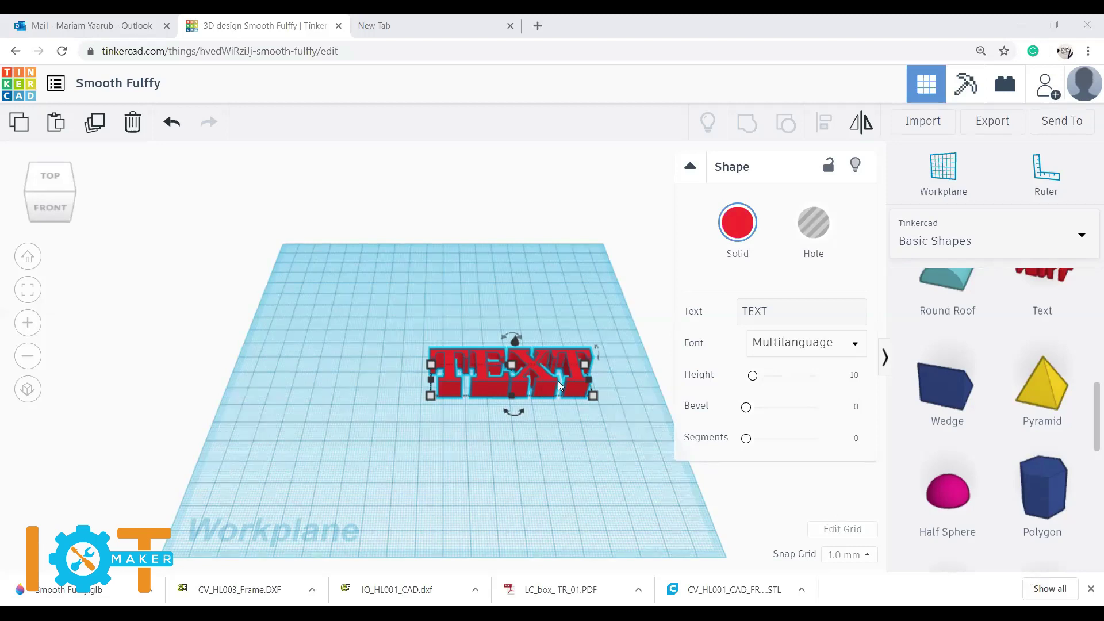
# Step: Clear the default wording of the Text shape
pyautogui.click(774, 314)
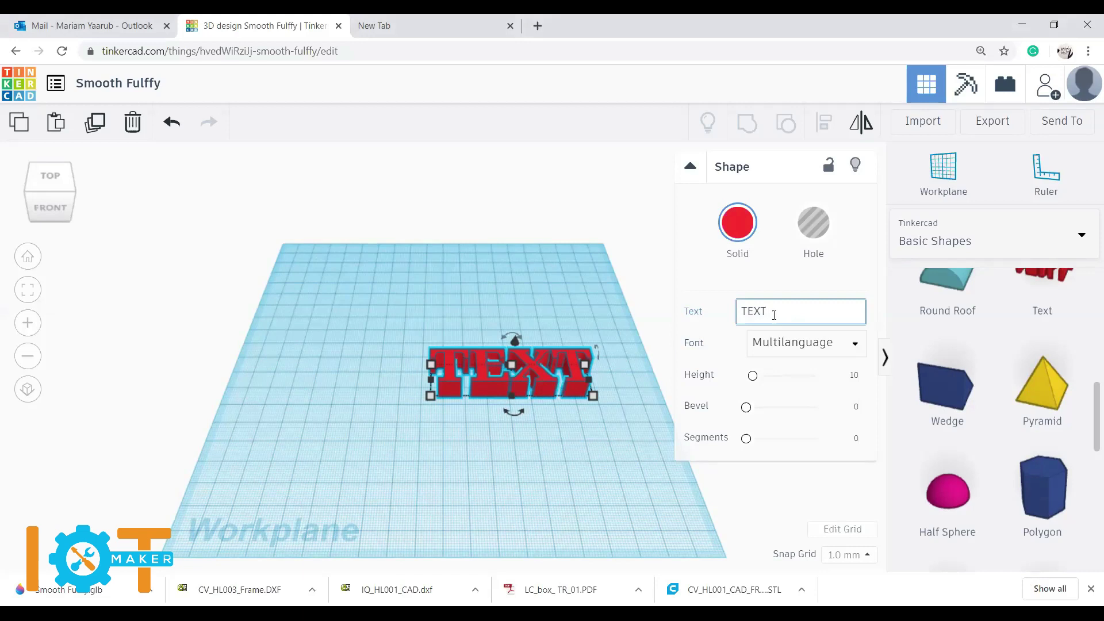
pyautogui.press('BackSpace')
pyautogui.press('BackSpace')
pyautogui.press('BackSpace')
pyautogui.press('BackSpace')
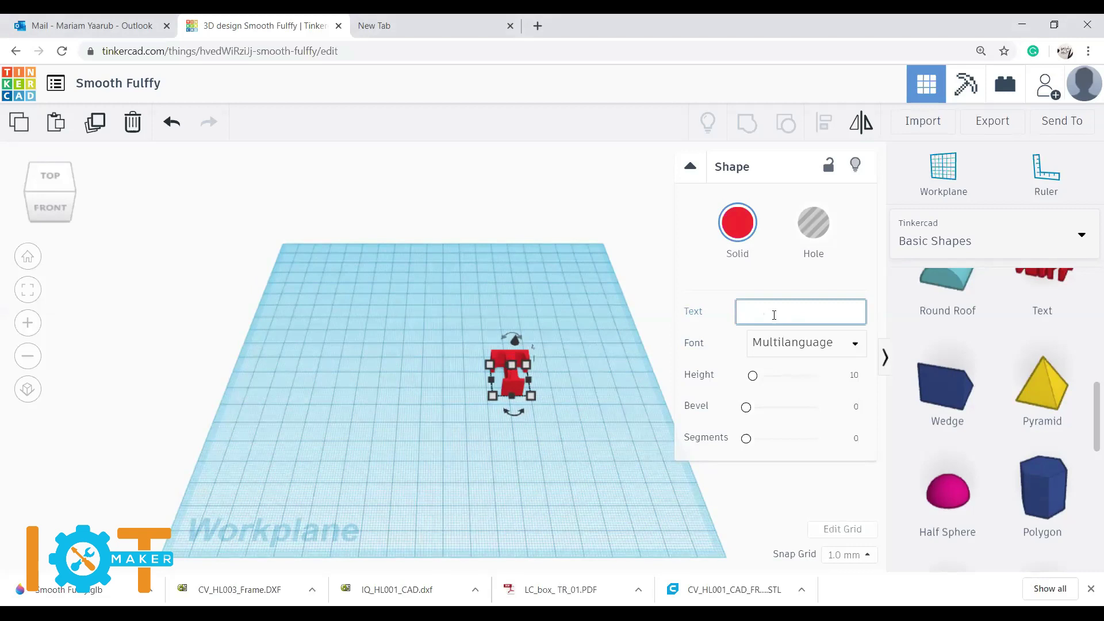
pyautogui.write('عشقه')
pyautogui.press('BackSpace')
pyautogui.press('BackSpace')
pyautogui.press('BackSpace')
pyautogui.press('BackSpace')
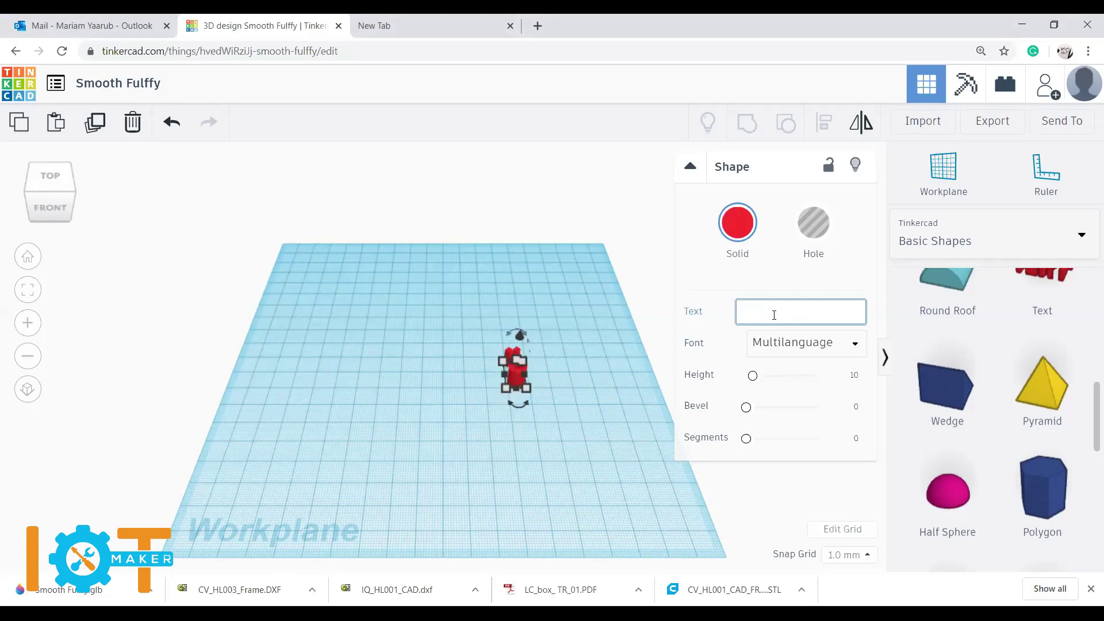
# Step: Enter the designer's first name in capital letters as the shape's text
pyautogui.write('MA')
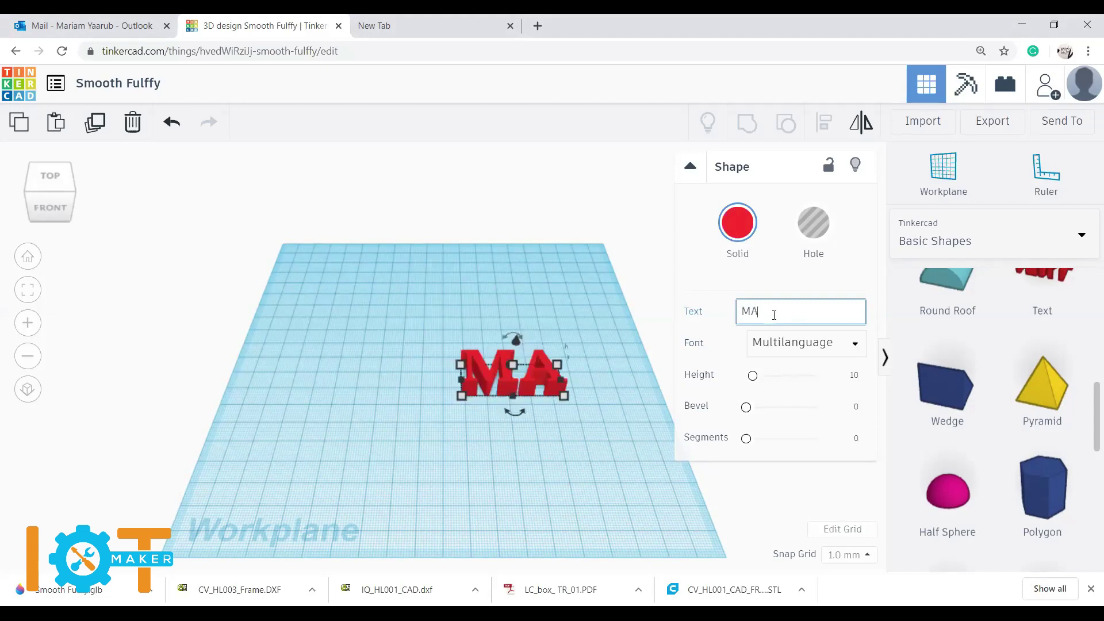
pyautogui.write('RIAM')
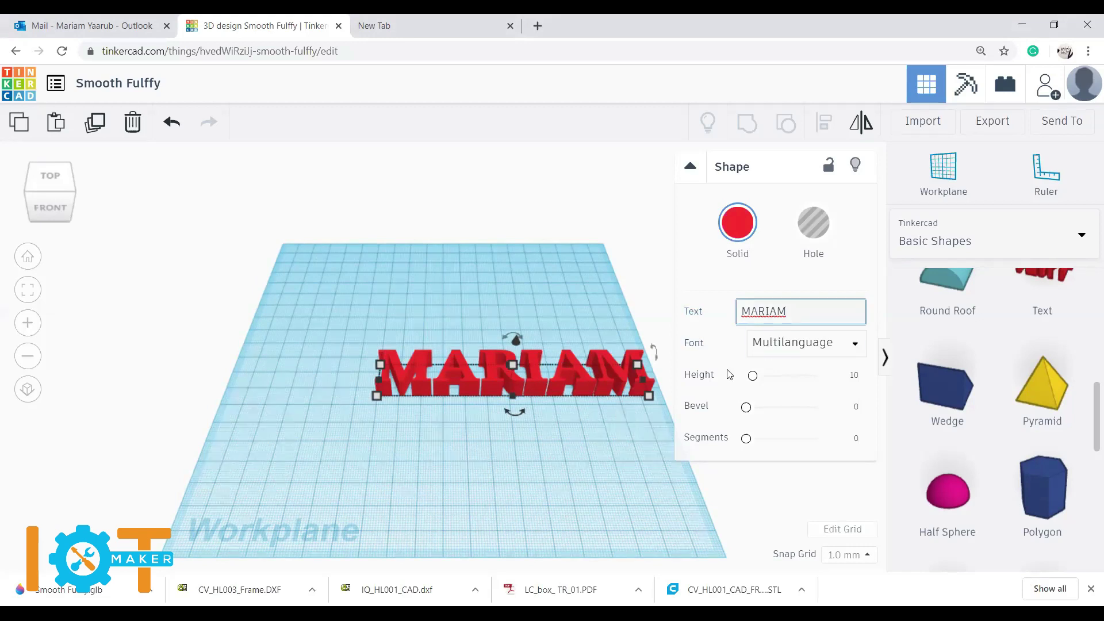
# Step: Try the Sans and Sans Mono fonts on the name text and settle on Serif
pyautogui.click(843, 344)
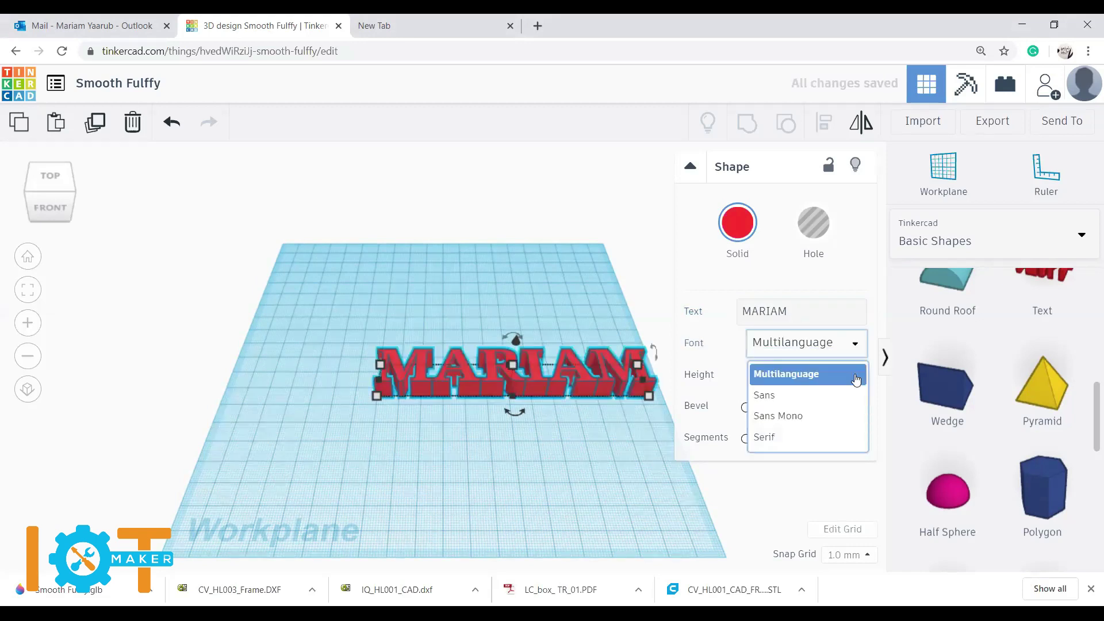
pyautogui.click(802, 396)
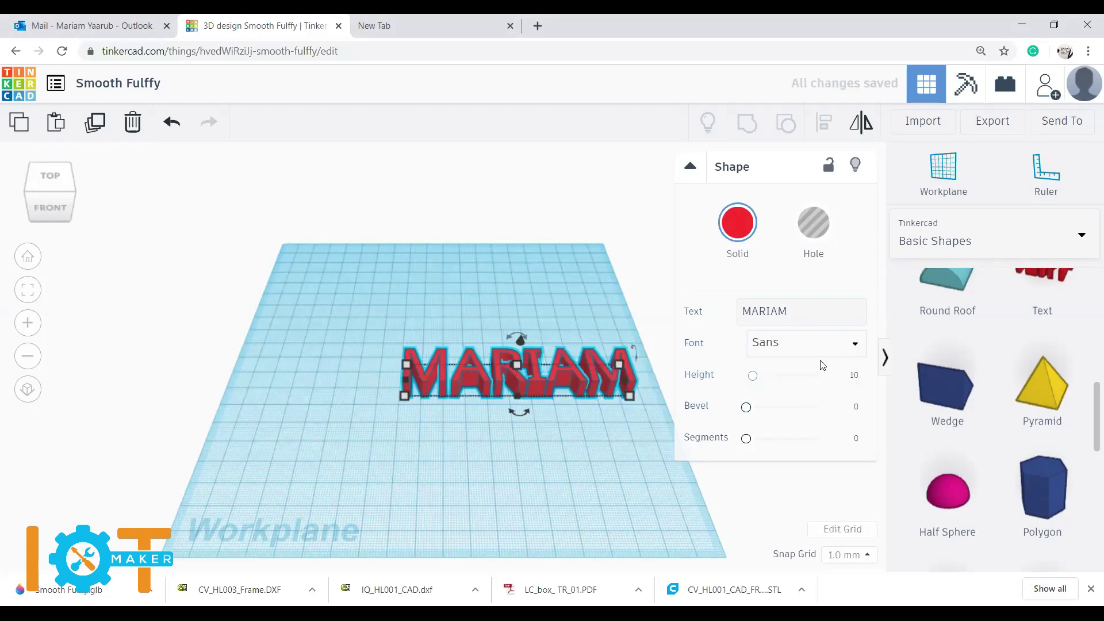
pyautogui.click(840, 345)
pyautogui.click(805, 415)
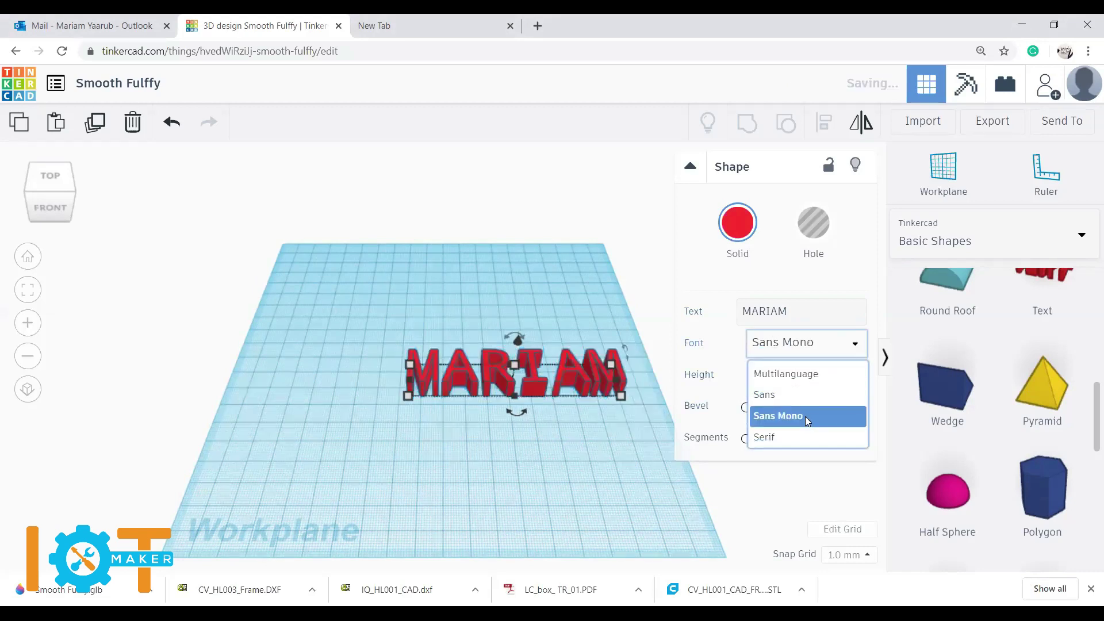
pyautogui.click(857, 345)
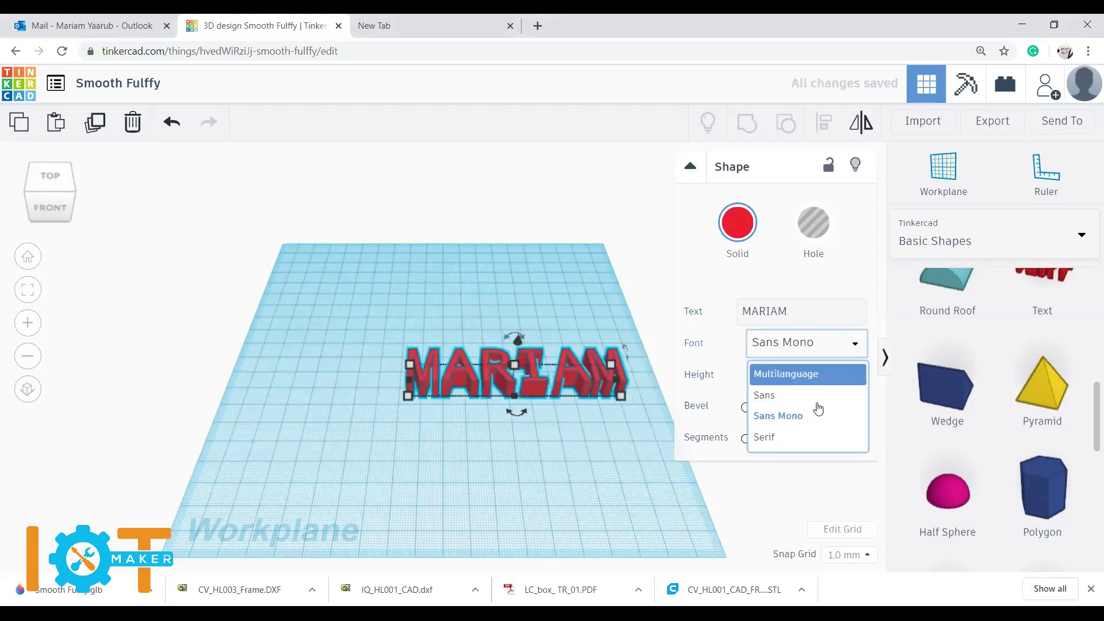
pyautogui.click(804, 441)
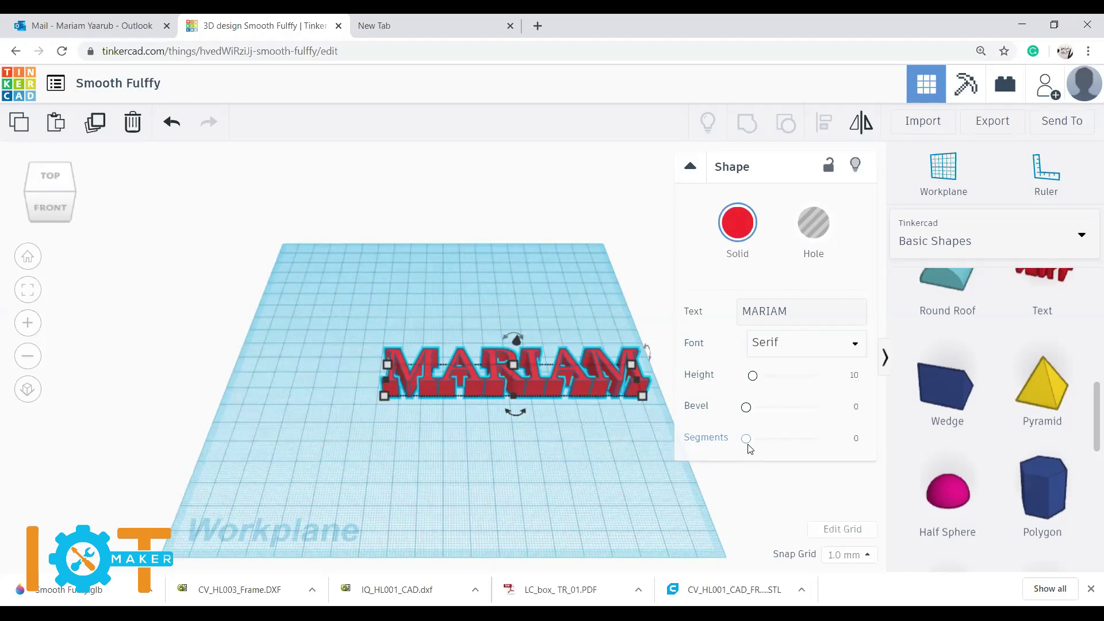
# Step: Set the name text's segments to 4 and its bevel to about 1.31
pyautogui.moveTo(746, 438); pyautogui.dragTo(760, 439)
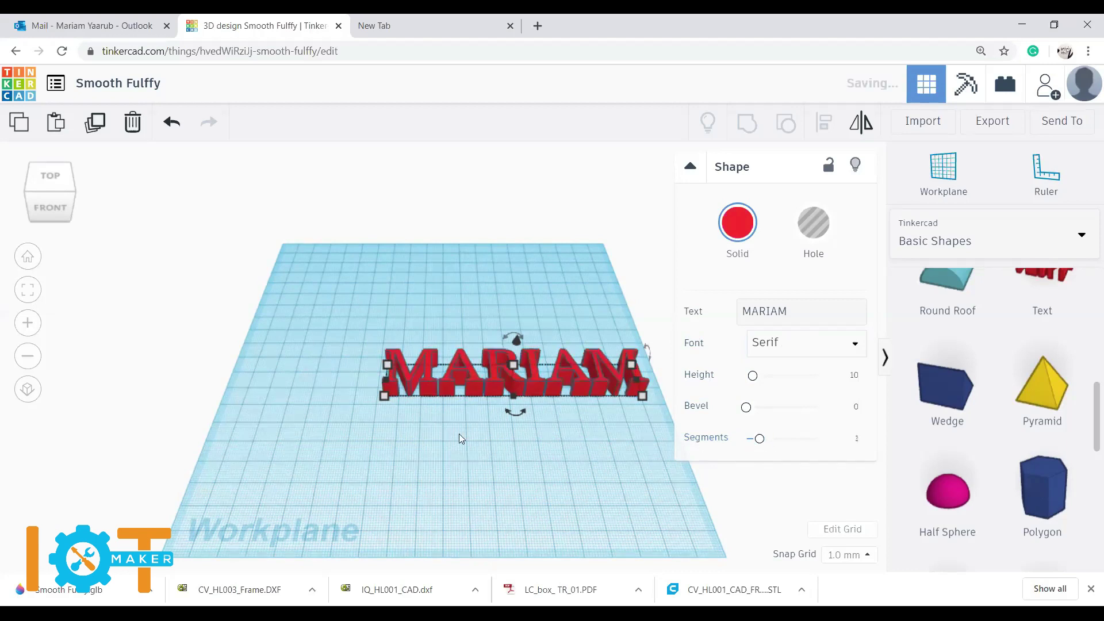
pyautogui.scroll(1, 545, 421)
pyautogui.scroll(3, 544, 417)
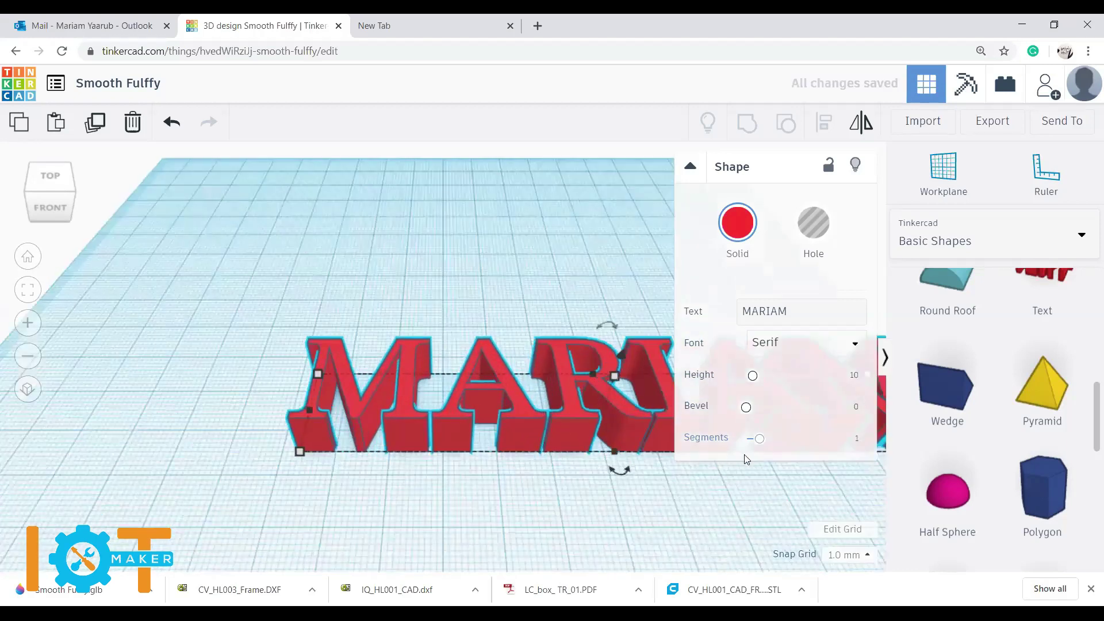
pyautogui.moveTo(759, 439); pyautogui.dragTo(775, 439)
pyautogui.moveTo(786, 440); pyautogui.dragTo(801, 438)
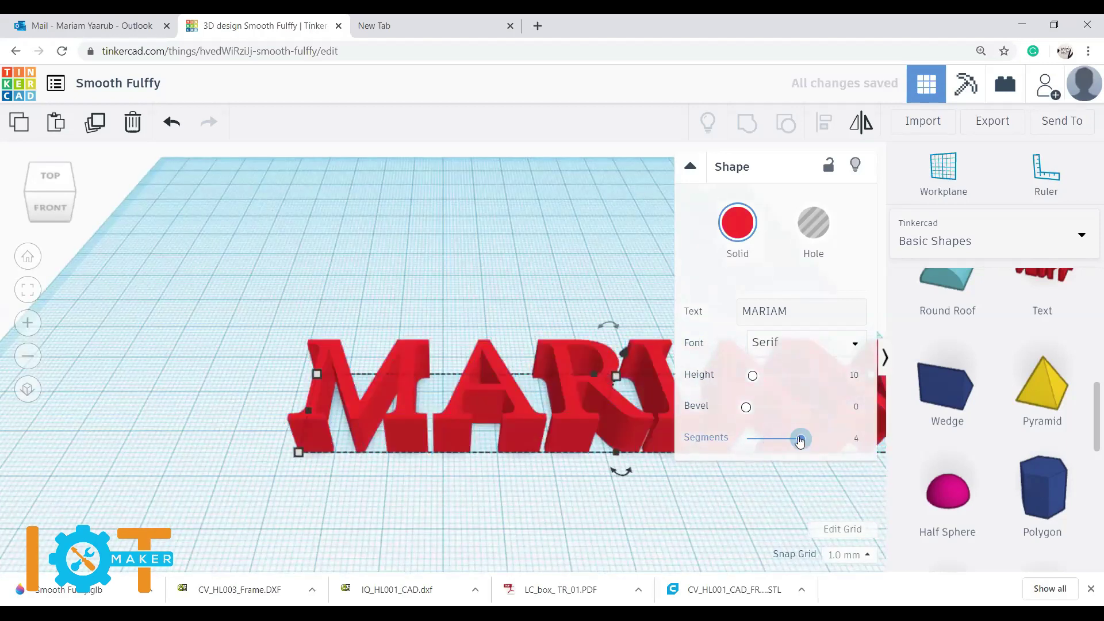
pyautogui.moveTo(748, 409); pyautogui.dragTo(782, 414)
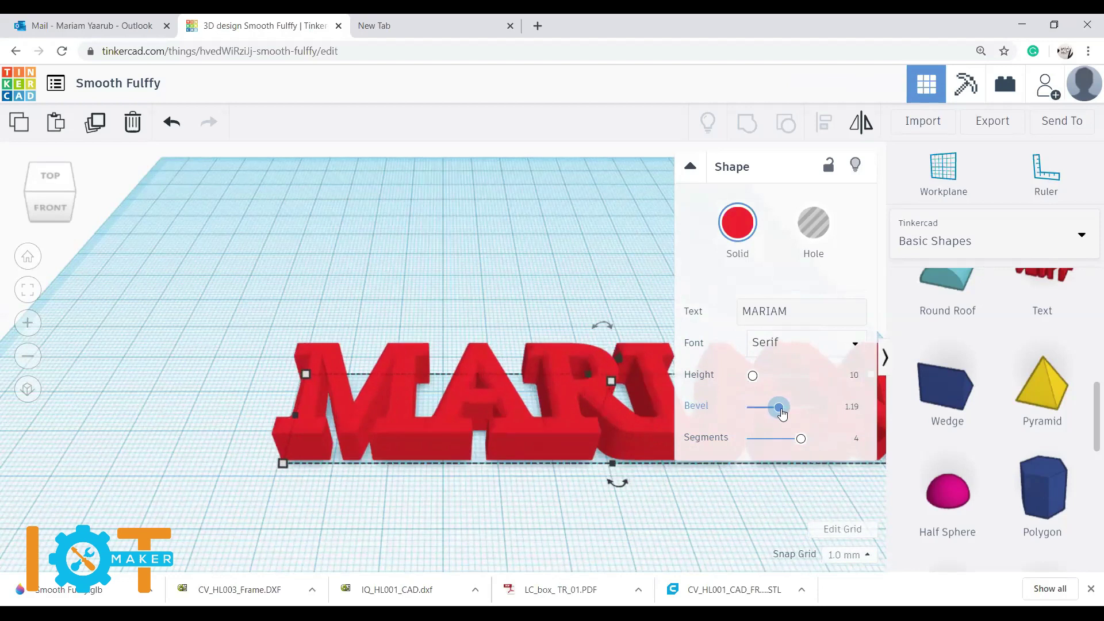
# Step: Move the name text about 31 mm leftward across the workplane, closer to its centre
pyautogui.moveTo(512, 516); pyautogui.dragTo(598, 441, button='right')
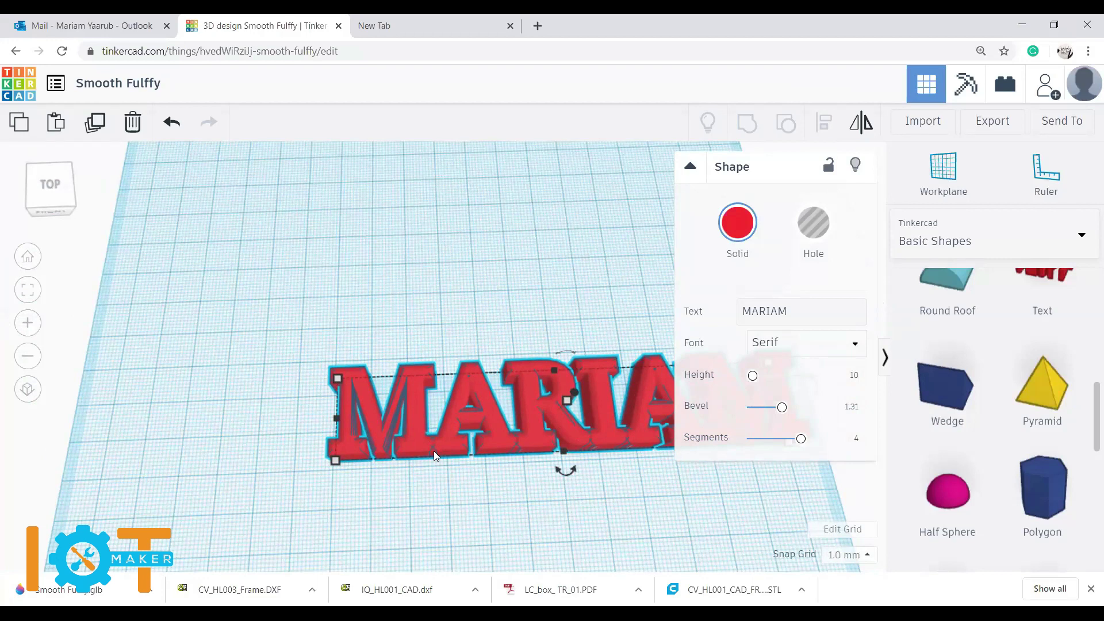
pyautogui.click(628, 482)
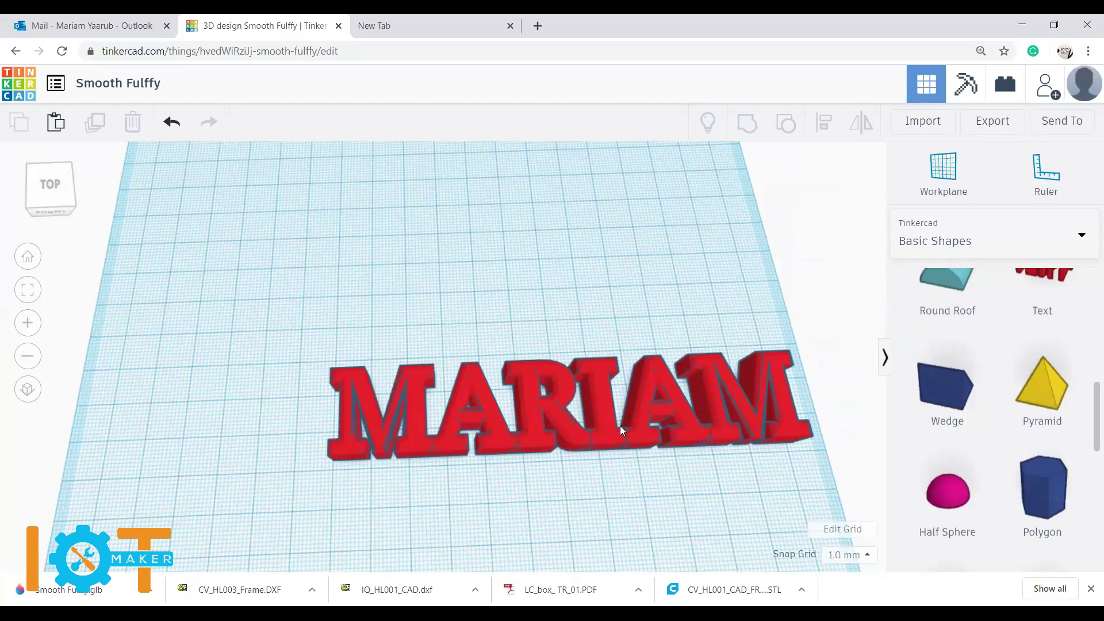
pyautogui.moveTo(620, 426); pyautogui.dragTo(486, 402)
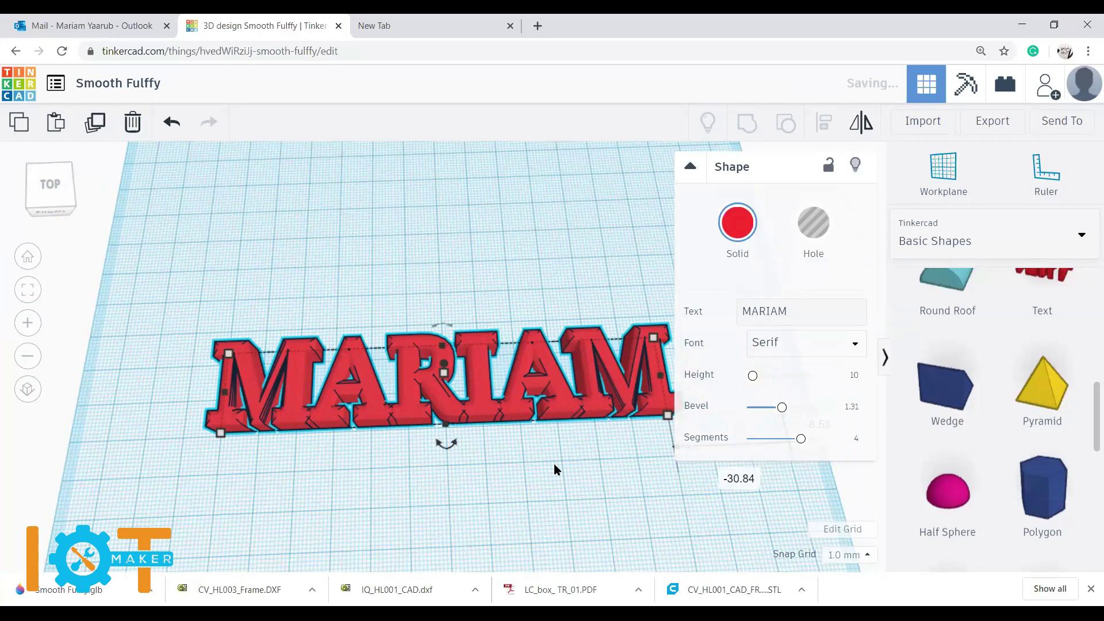
pyautogui.click(553, 463)
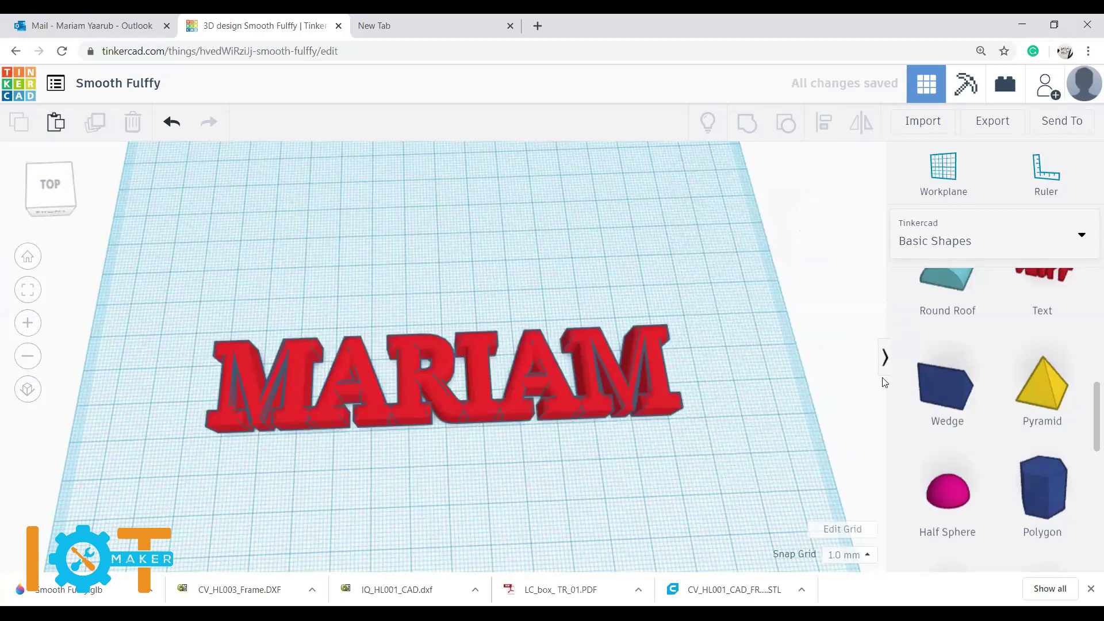
# Step: Switch the shape library from Basic Shapes to the Text and numbers collection
pyautogui.scroll(-5, 998, 400)
pyautogui.scroll(6, 1052, 388)
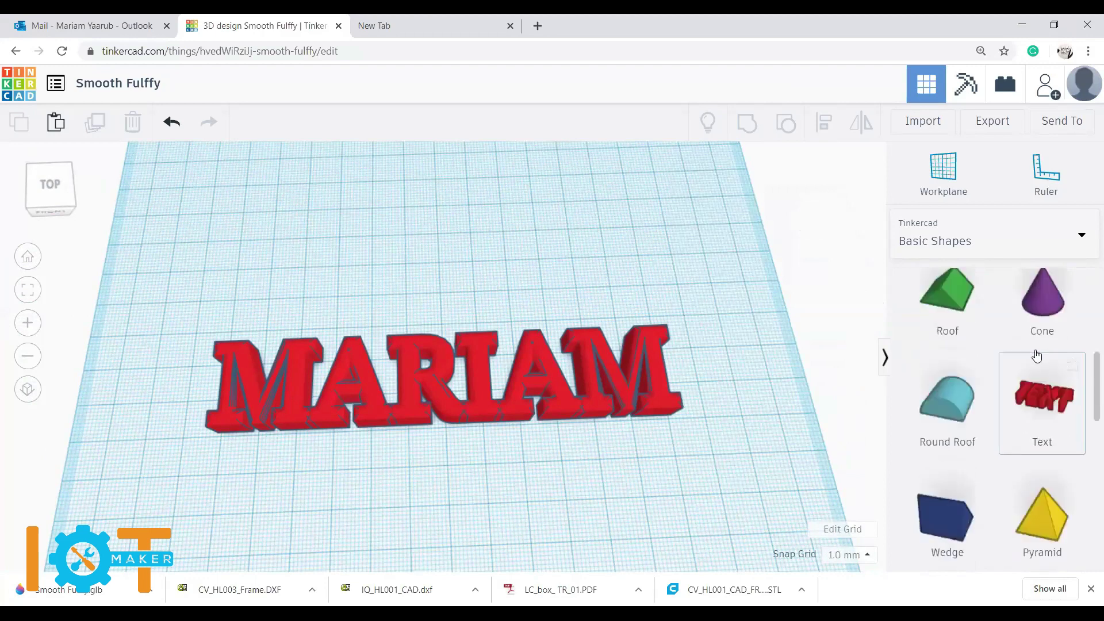
pyautogui.click(980, 240)
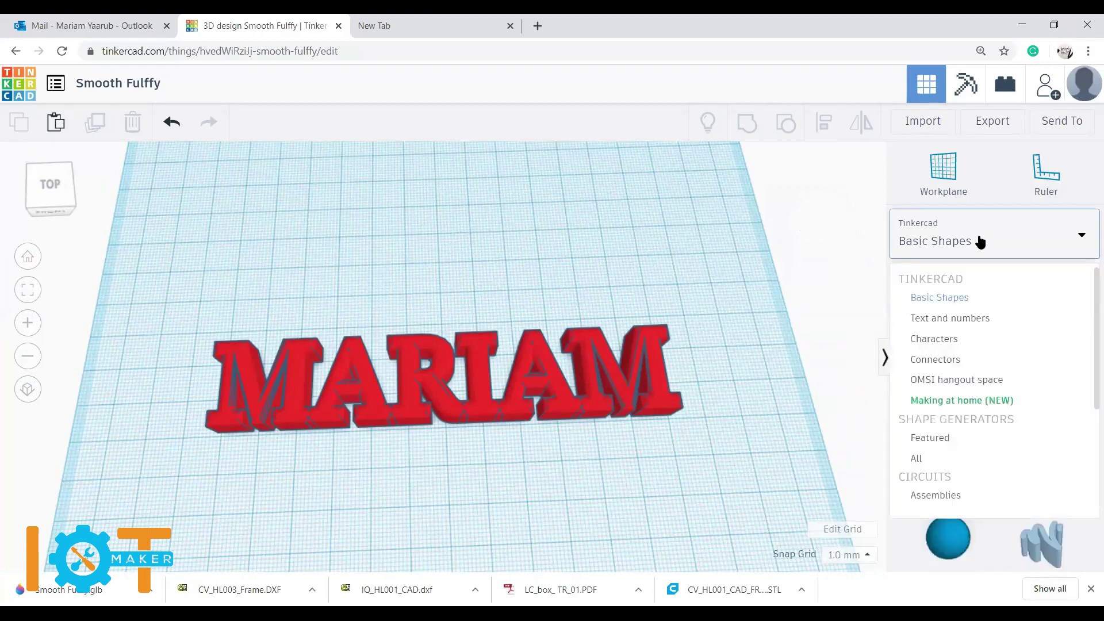
pyautogui.click(959, 326)
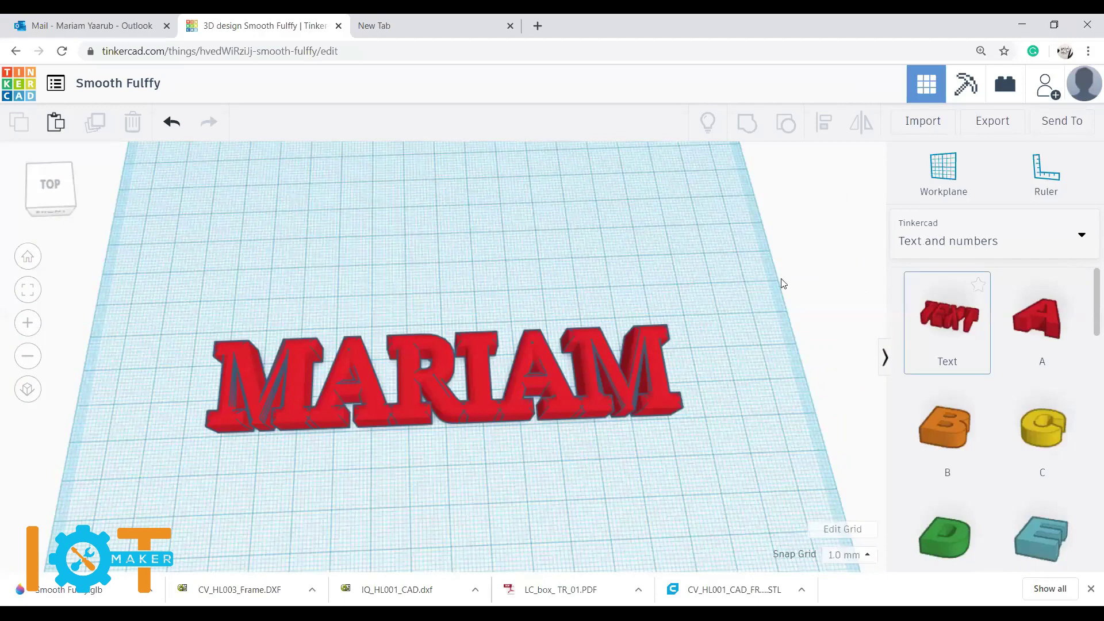
# Step: Place a second Text shape behind the name and replace its default wording with letters beginning MAK
pyautogui.click(527, 255)
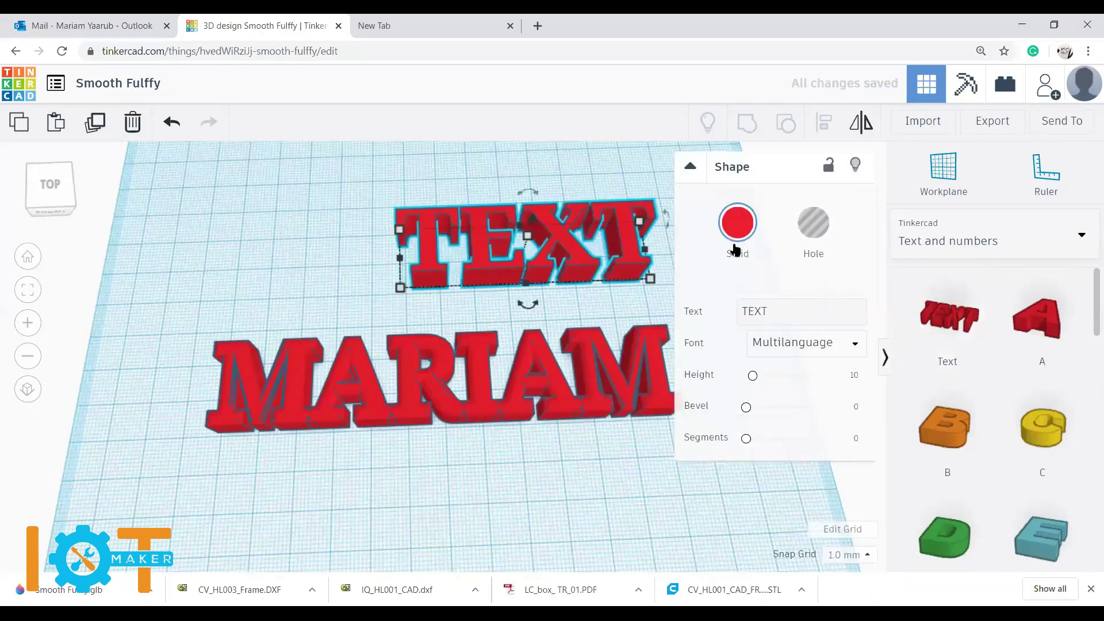
pyautogui.click(811, 313)
pyautogui.press('BackSpace')
pyautogui.press('BackSpace')
pyautogui.press('BackSpace')
pyautogui.press('BackSpace')
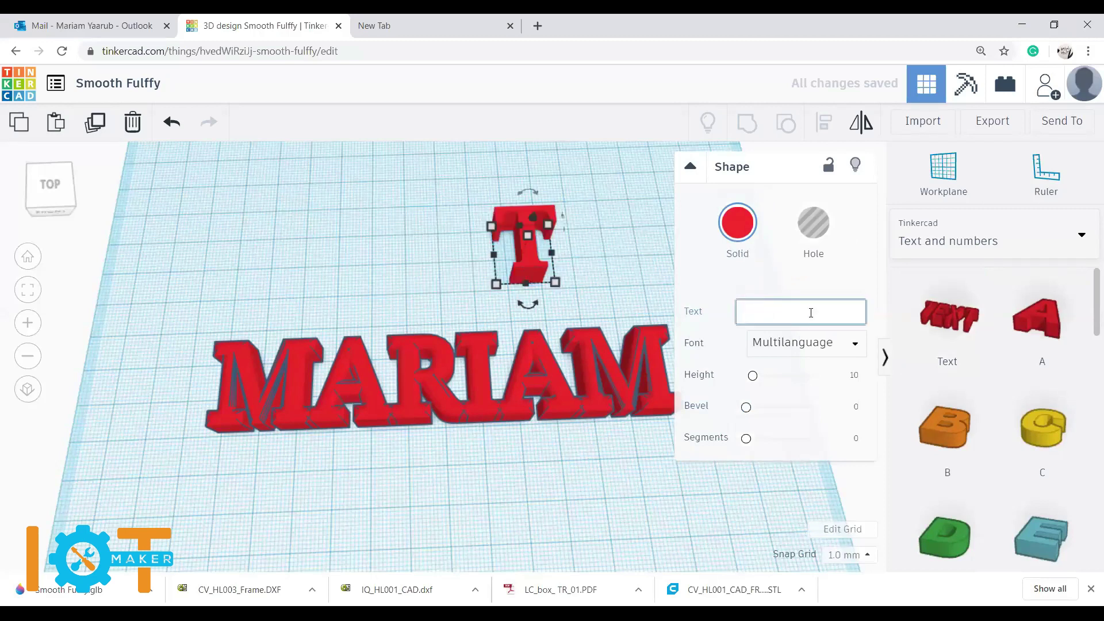
pyautogui.write('MAKNSV')
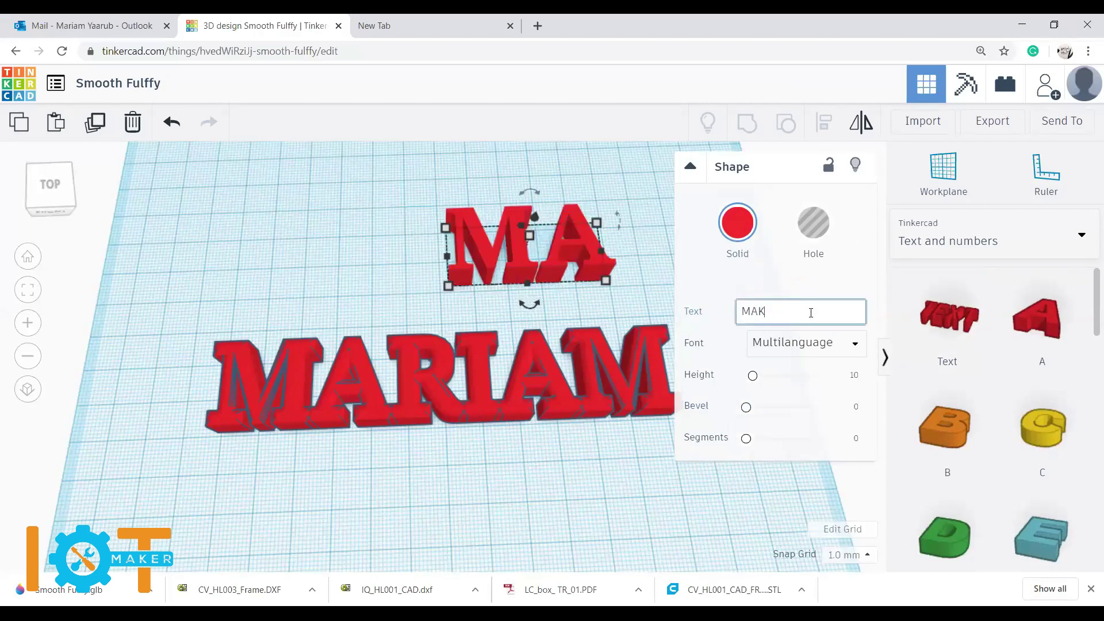
# Step: Clear the second text's wording and delete that shape from the workplane
pyautogui.press('BackSpace')
pyautogui.press('BackSpace')
pyautogui.press('BackSpace')
pyautogui.press('BackSpace')
pyautogui.press('BackSpace')
pyautogui.press('BackSpace')
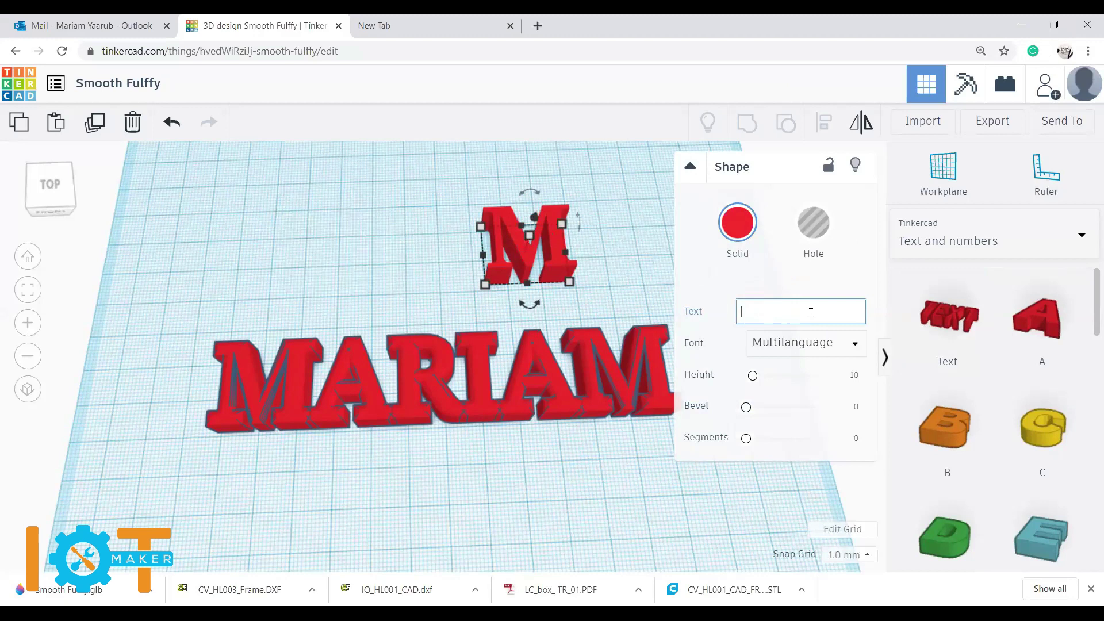
pyautogui.click(560, 262)
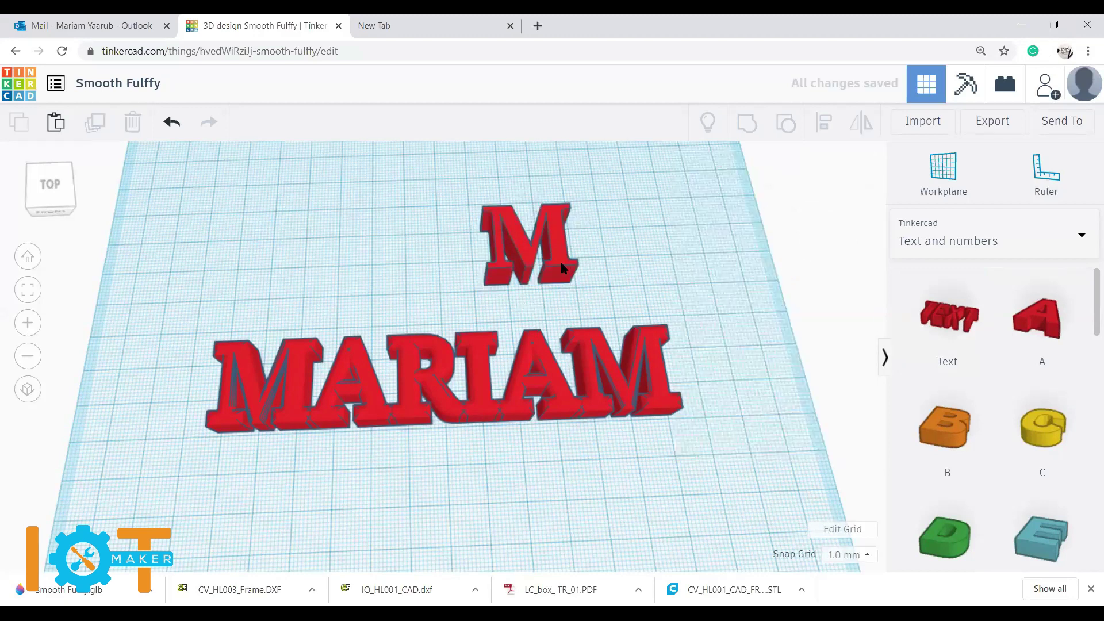
pyautogui.press('Delete')
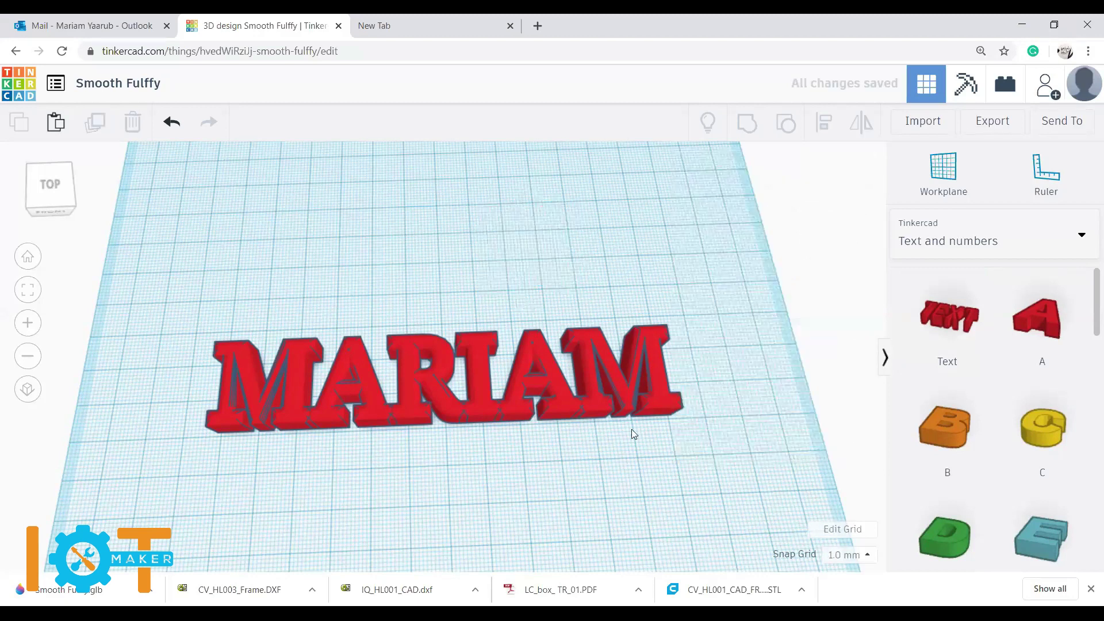
# Step: Increase the name text's bevel to about 1.51 and inspect the letters from above
pyautogui.click(611, 405)
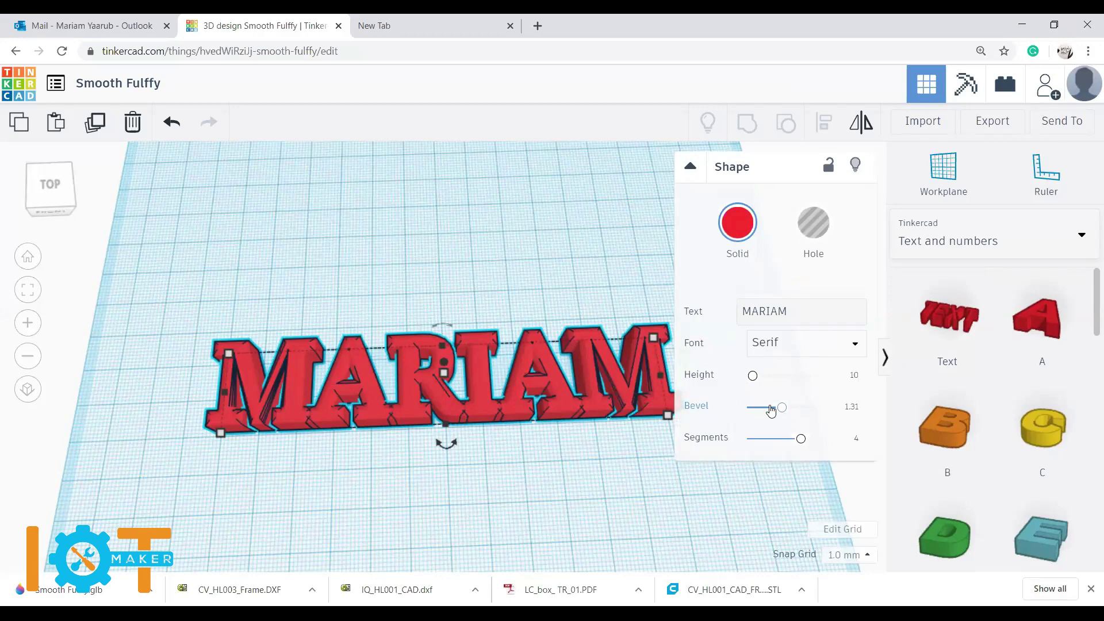
pyautogui.moveTo(781, 409)
pyautogui.mouseDown()
pyautogui.moveTo(734, 413)
pyautogui.moveTo(782, 403)
pyautogui.mouseUp()
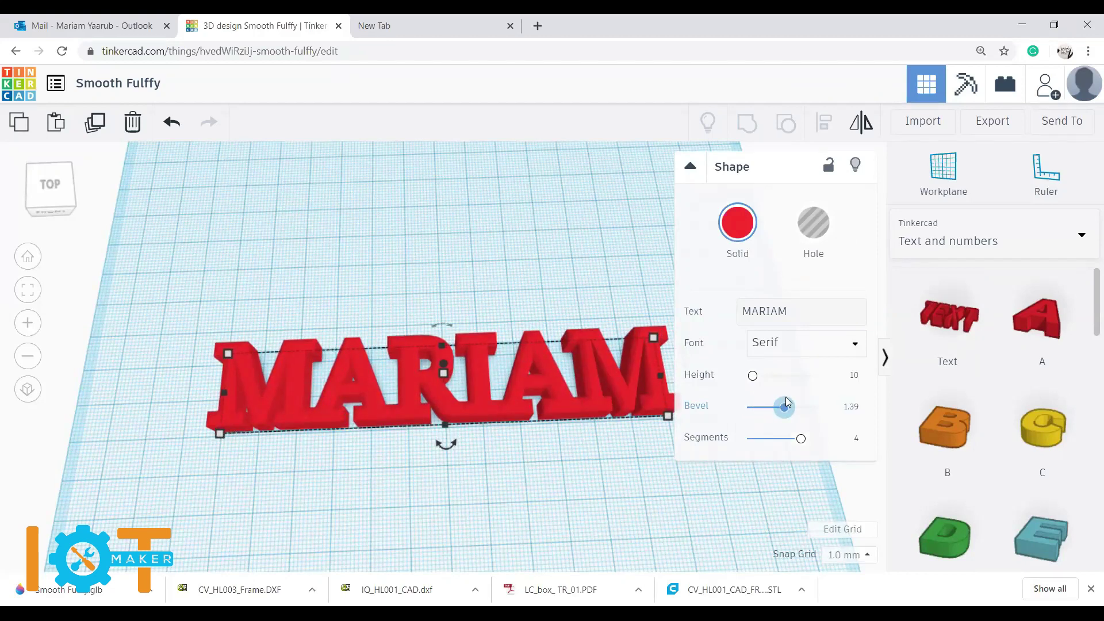
pyautogui.moveTo(785, 401); pyautogui.dragTo(788, 402)
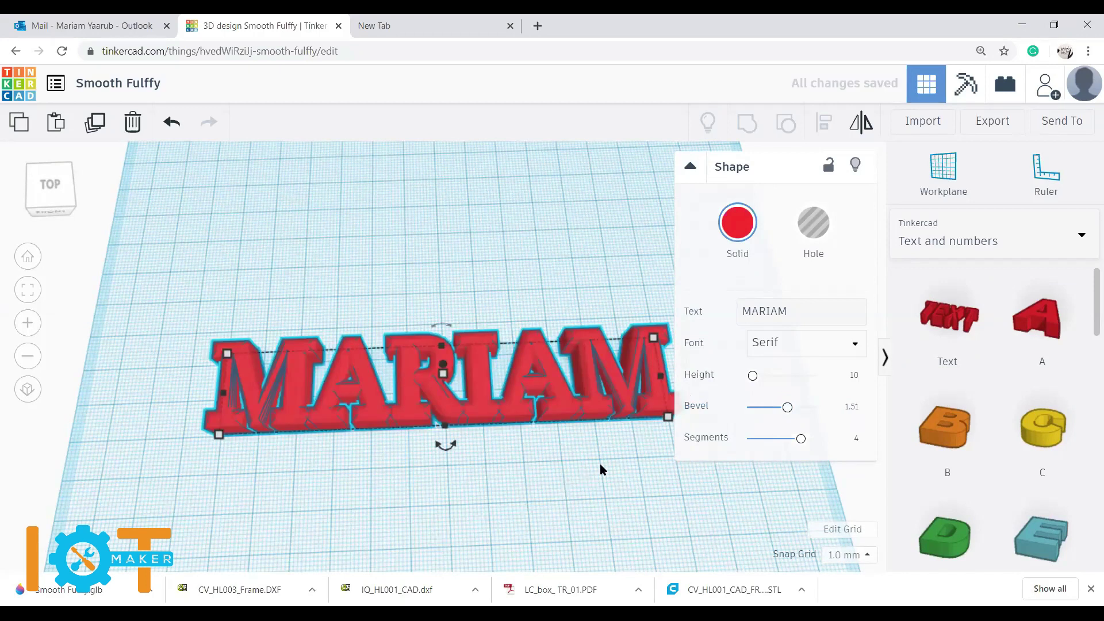
pyautogui.moveTo(599, 463); pyautogui.dragTo(591, 481, button='right')
pyautogui.click(591, 482)
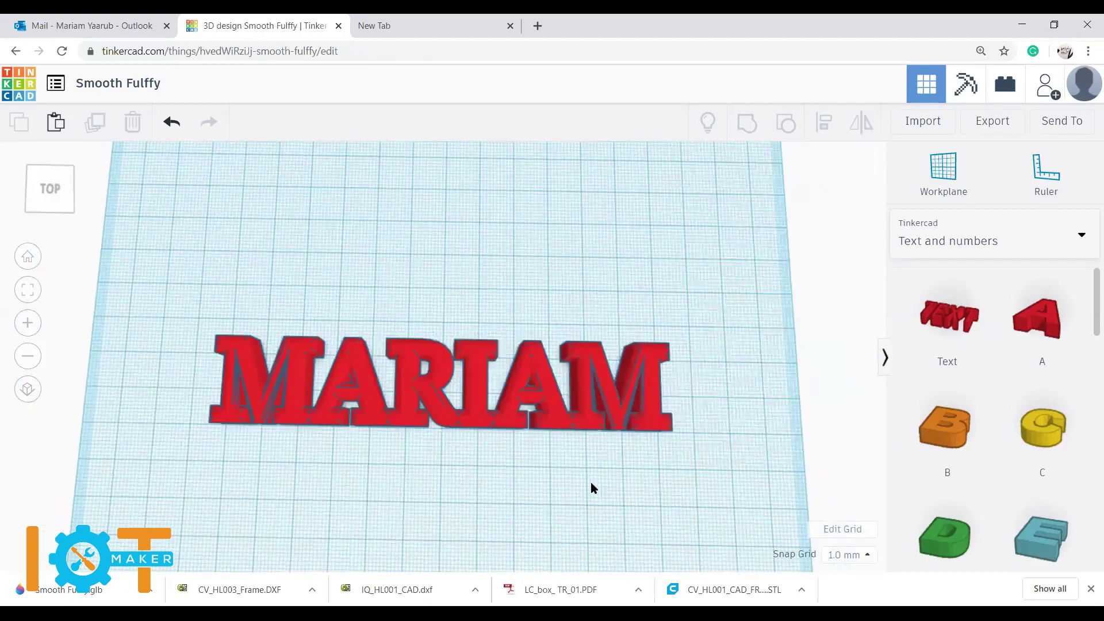
pyautogui.moveTo(621, 460)
pyautogui.mouseDown(button='right')
pyautogui.moveTo(619, 470)
pyautogui.moveTo(628, 462)
pyautogui.mouseUp(button='right')
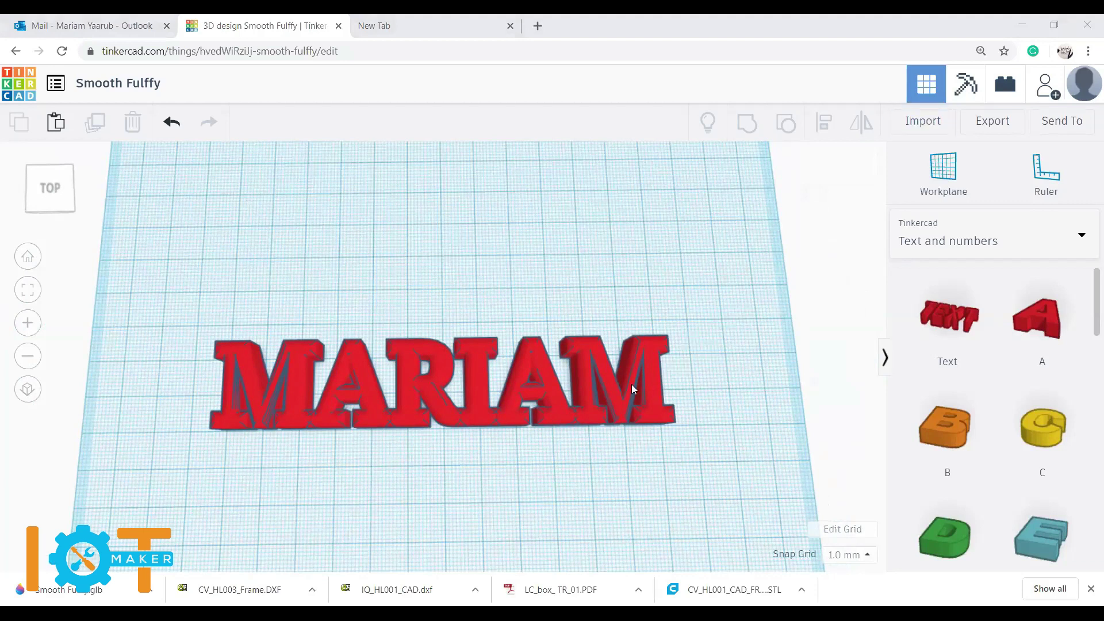
# Step: Rotate the name text 90 degrees so that its letters stand upright
pyautogui.click(454, 385)
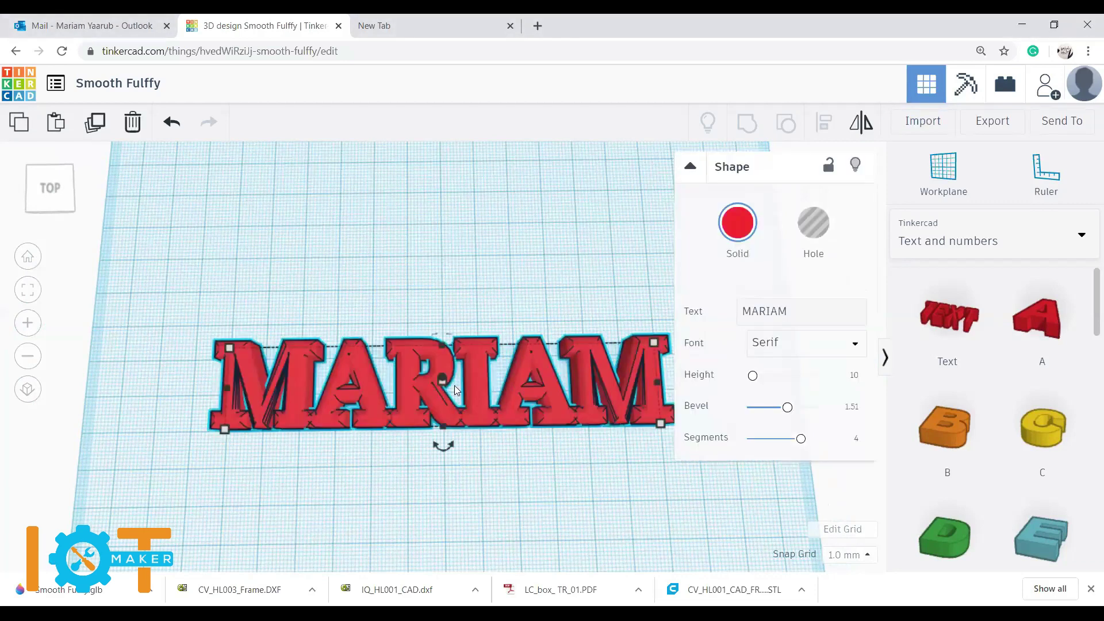
pyautogui.moveTo(465, 458); pyautogui.dragTo(435, 426, button='right')
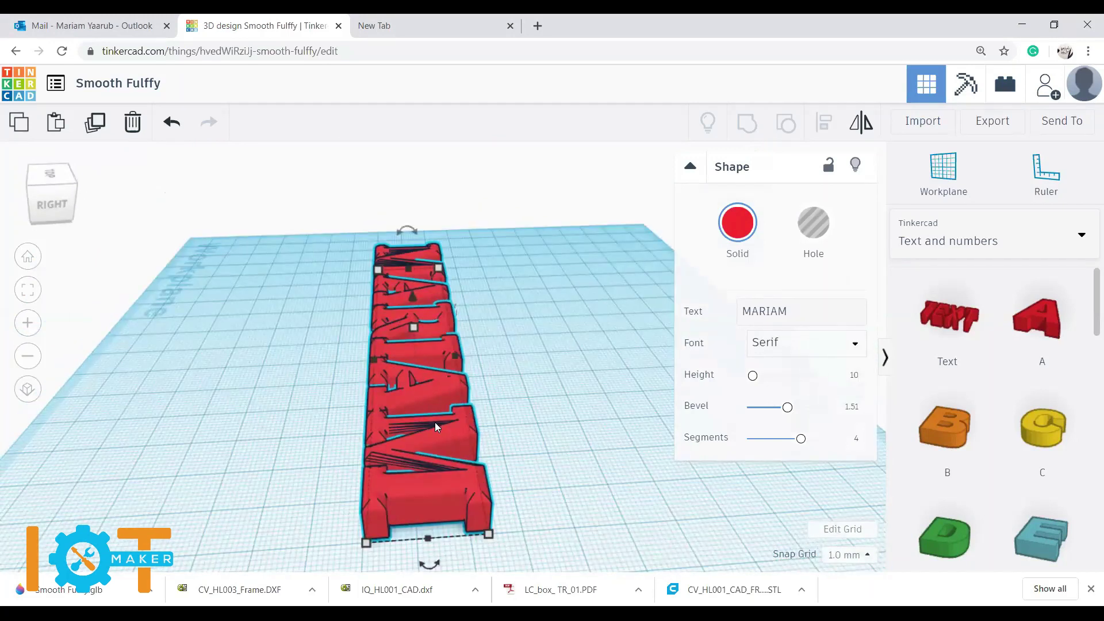
pyautogui.moveTo(411, 222); pyautogui.dragTo(320, 230)
pyautogui.click(354, 243)
pyautogui.write('90')
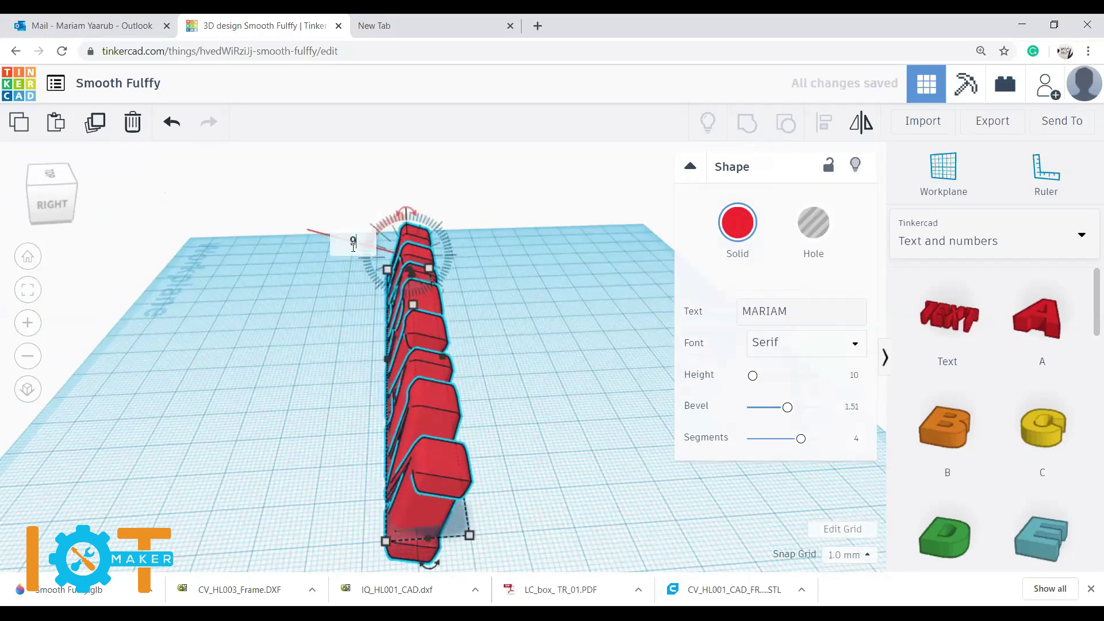
pyautogui.press('Return')
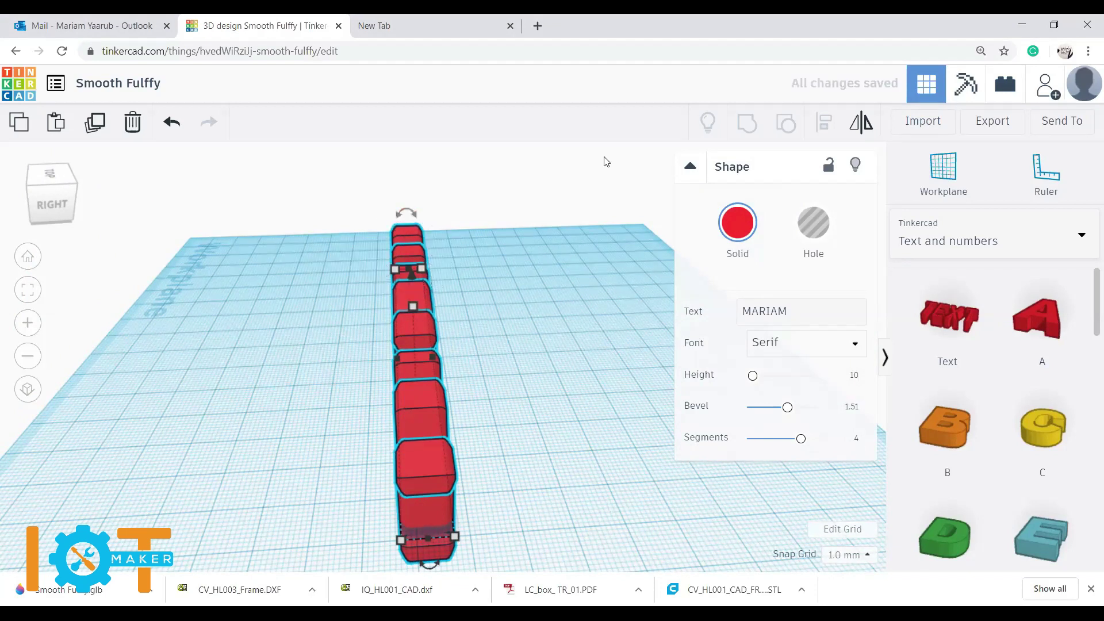
# Step: Raise the upright name text by about 6.43 mm and further until it floats 4 mm above the workplane
pyautogui.click(250, 410)
pyautogui.moveTo(273, 409); pyautogui.dragTo(552, 380, button='right')
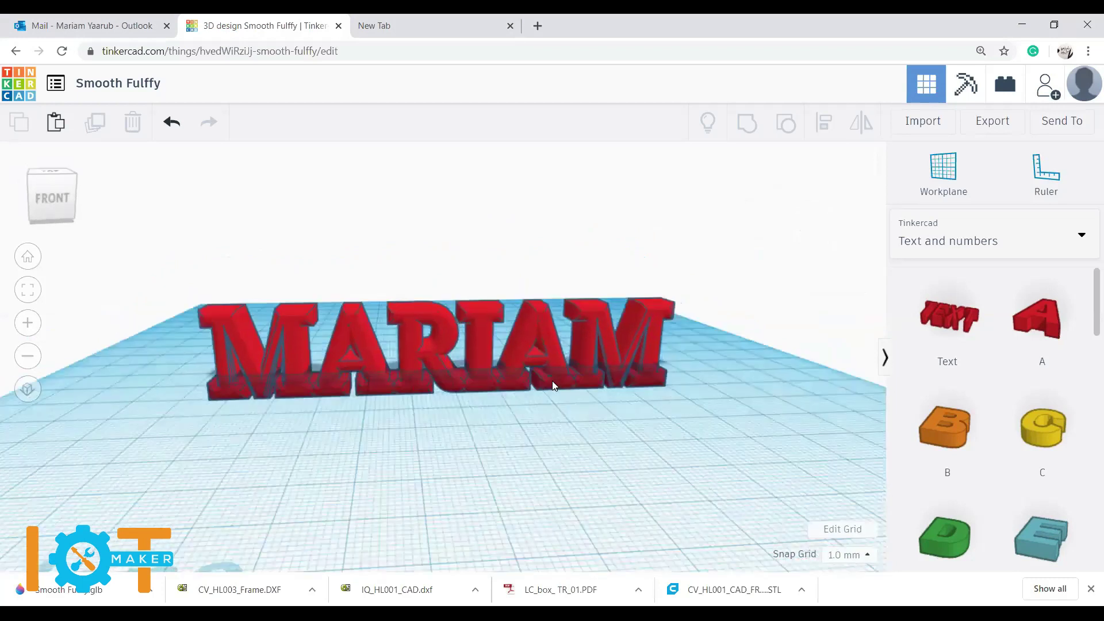
pyautogui.click(499, 352)
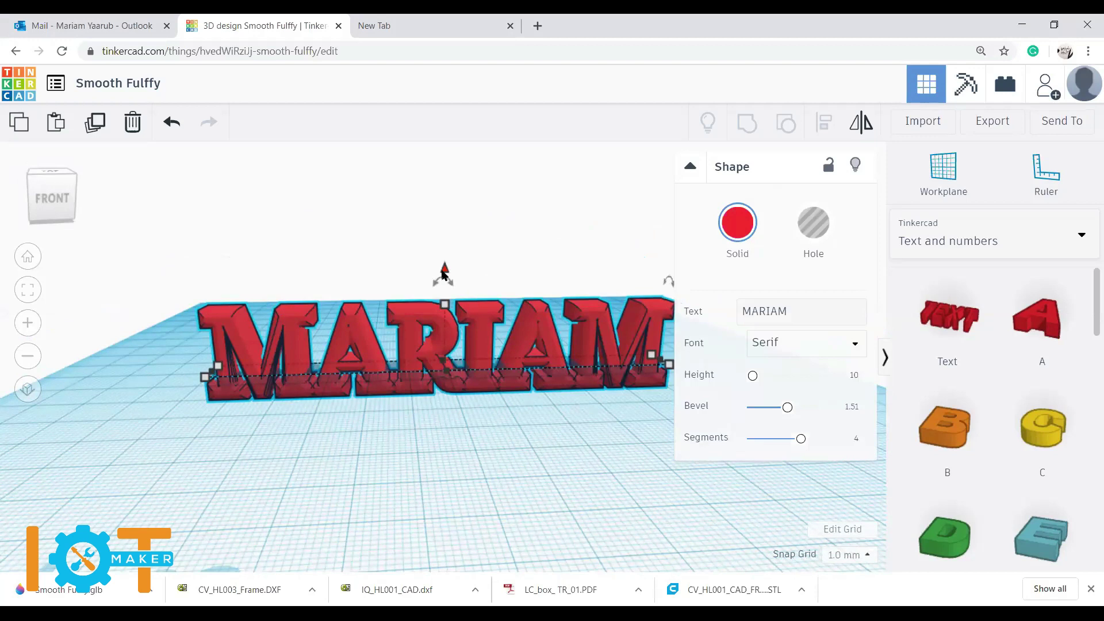
pyautogui.moveTo(443, 275); pyautogui.dragTo(435, 243)
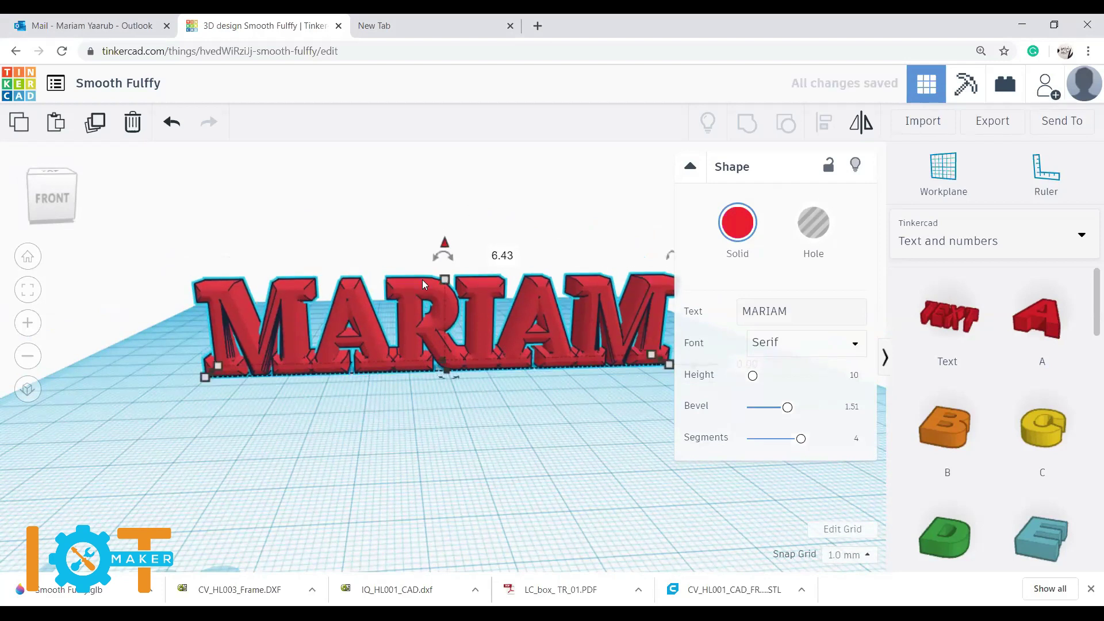
pyautogui.moveTo(401, 286); pyautogui.dragTo(386, 221)
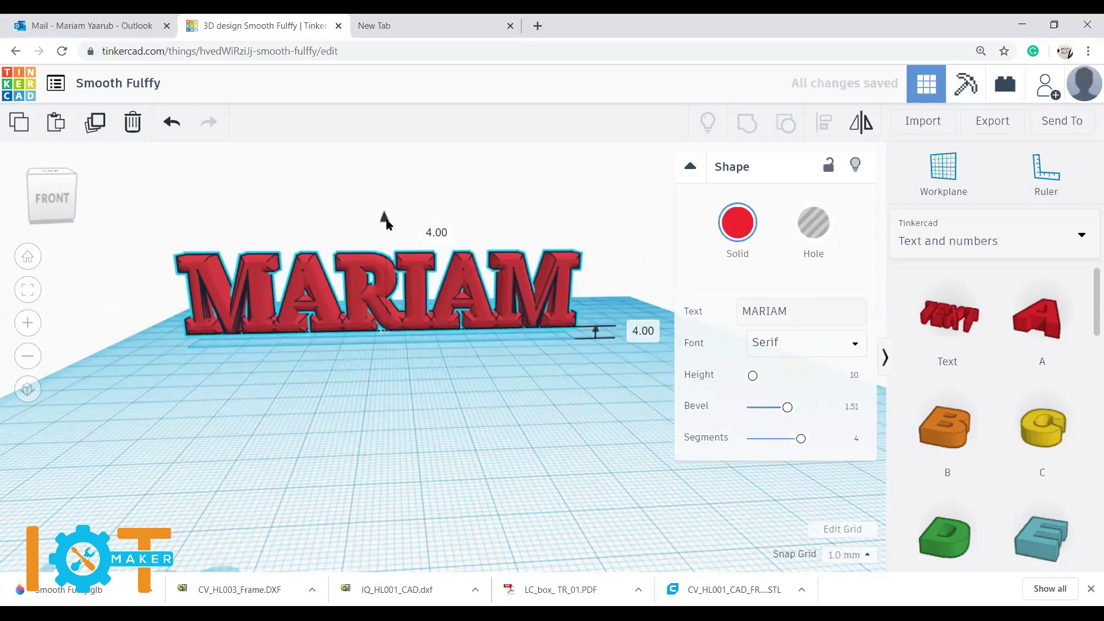
# Step: Drop the name text onto the workplane so that it sits at height 0
pyautogui.press('d')
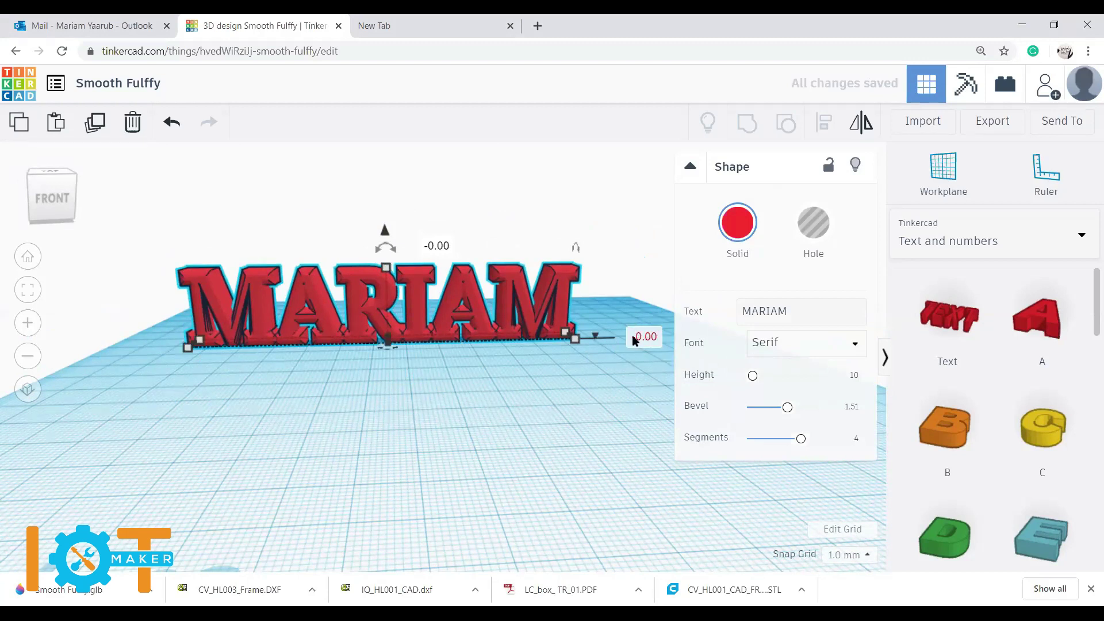
pyautogui.moveTo(386, 235); pyautogui.dragTo(396, 338)
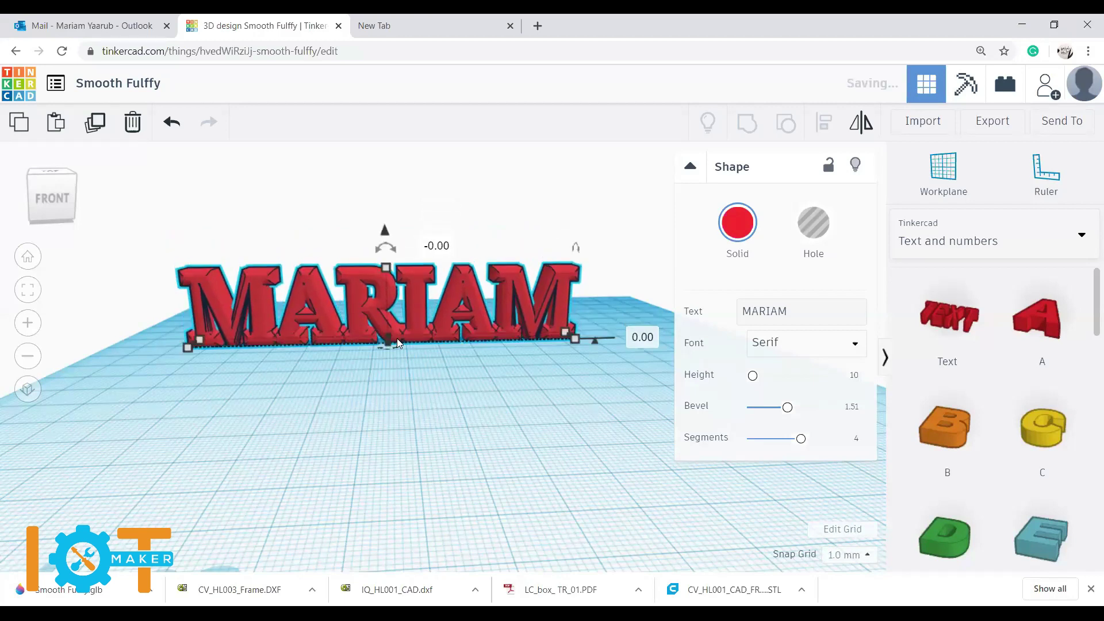
pyautogui.click(428, 384)
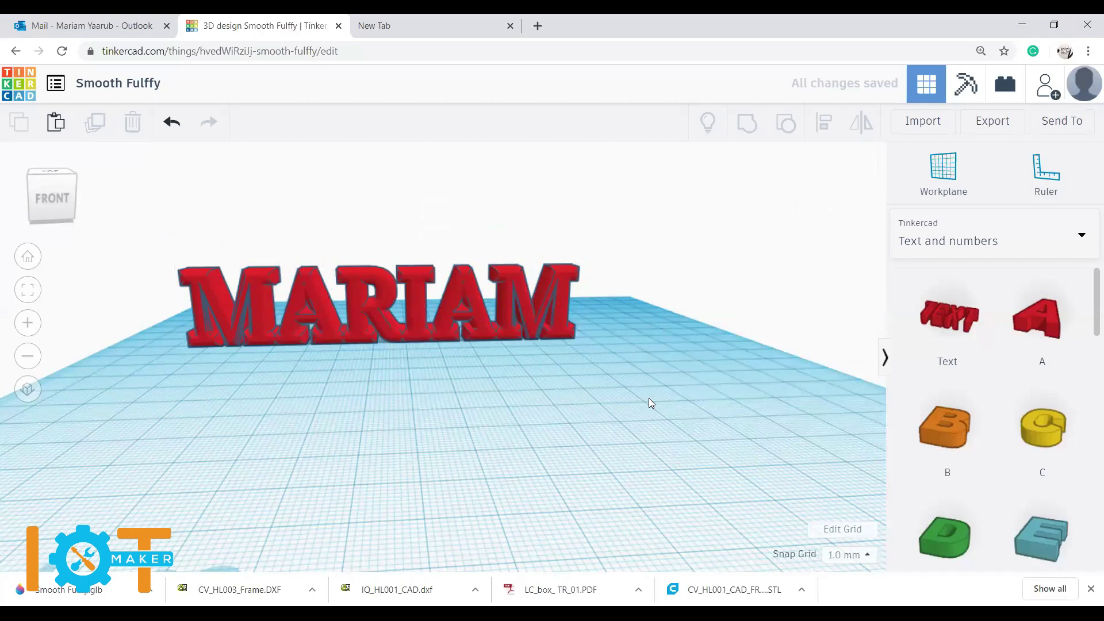
# Step: Undo the name text's height changes and its upright rotation
pyautogui.moveTo(591, 420); pyautogui.dragTo(387, 430, button='right')
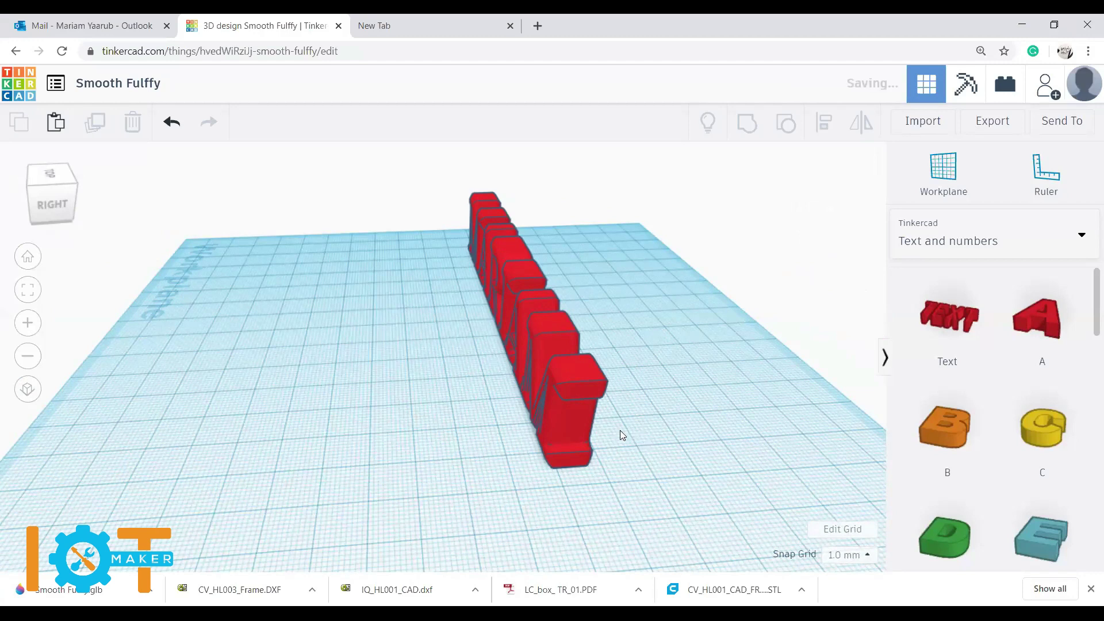
pyautogui.hotkey('ctrl', 'z')
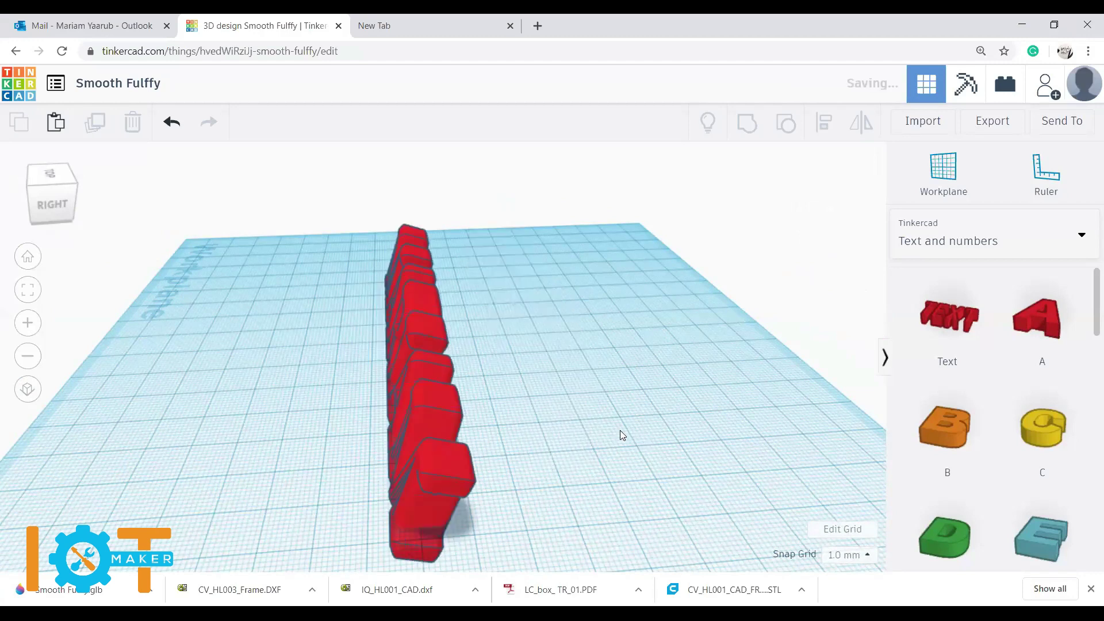
pyautogui.hotkey('ctrl', 'z')
# Step: Rotate the name text 90 degrees upright and raise it until its base rests on the workplane
pyautogui.click(427, 509)
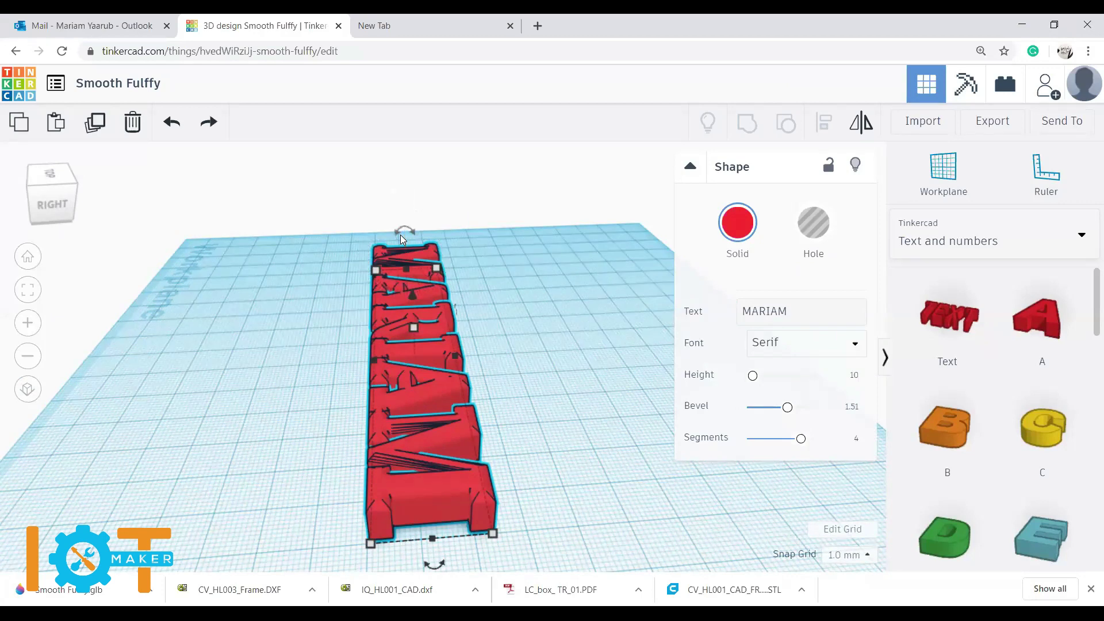
pyautogui.click(413, 232)
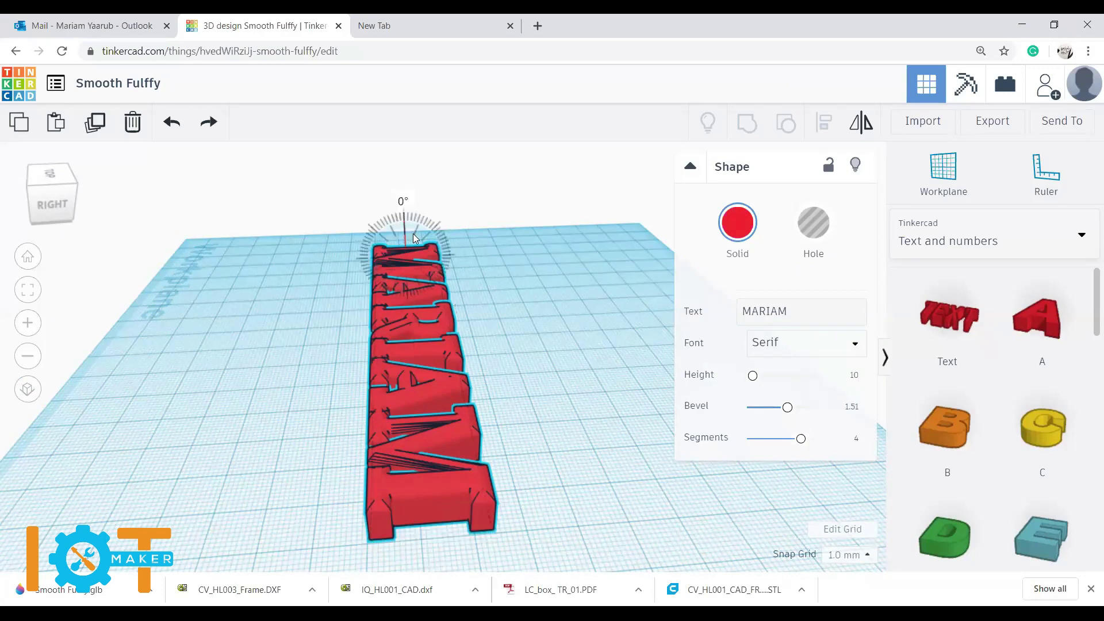
pyautogui.click(403, 203)
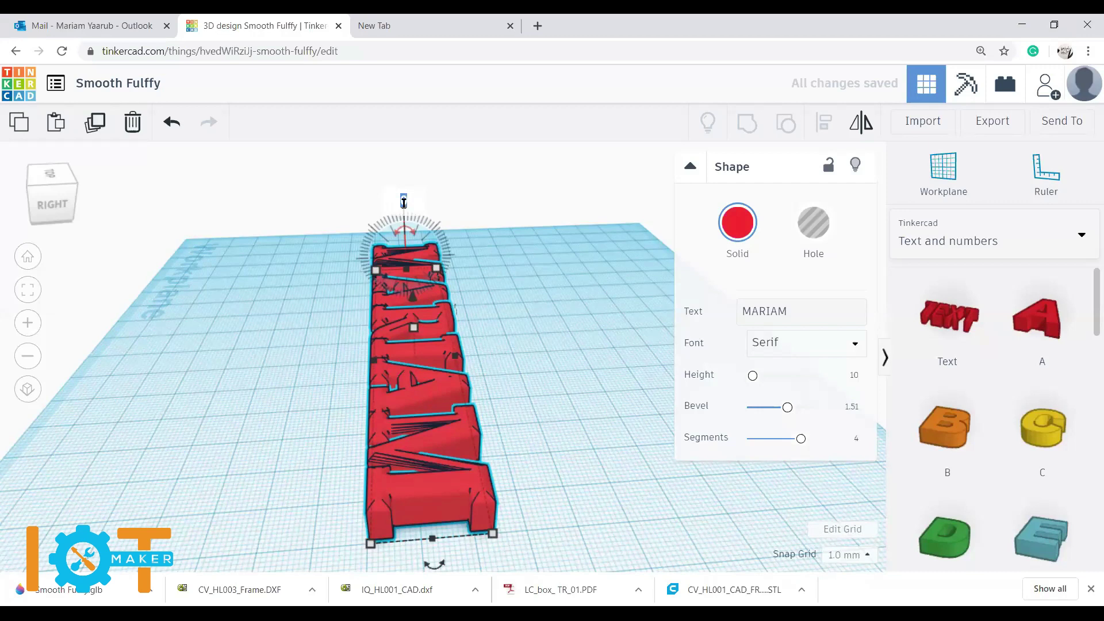
pyautogui.press('Return')
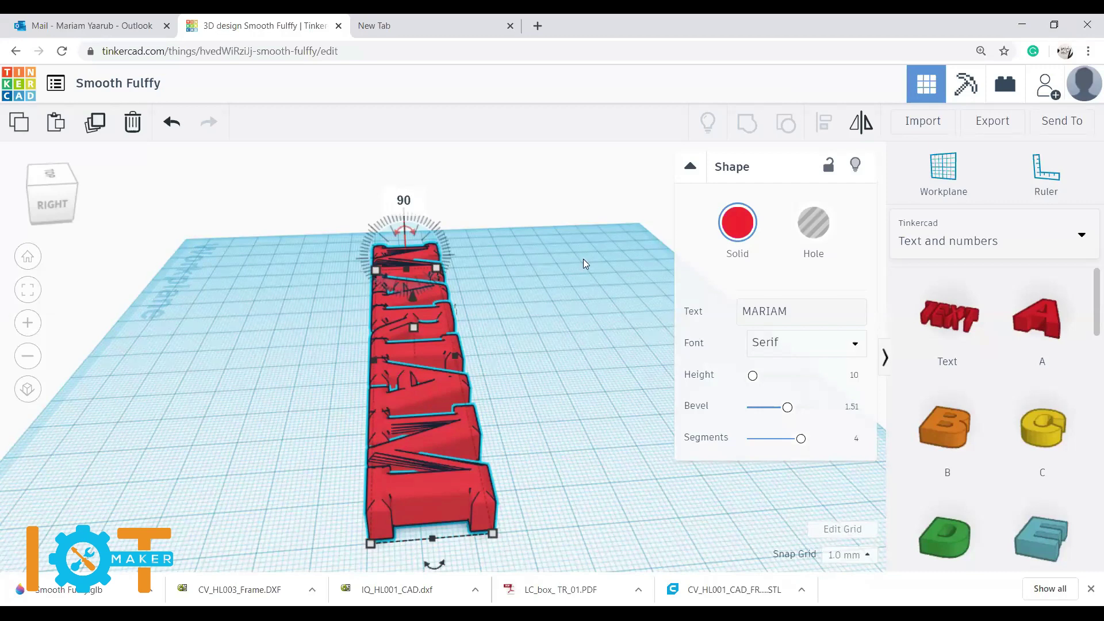
pyautogui.moveTo(585, 411); pyautogui.dragTo(772, 390, button='right')
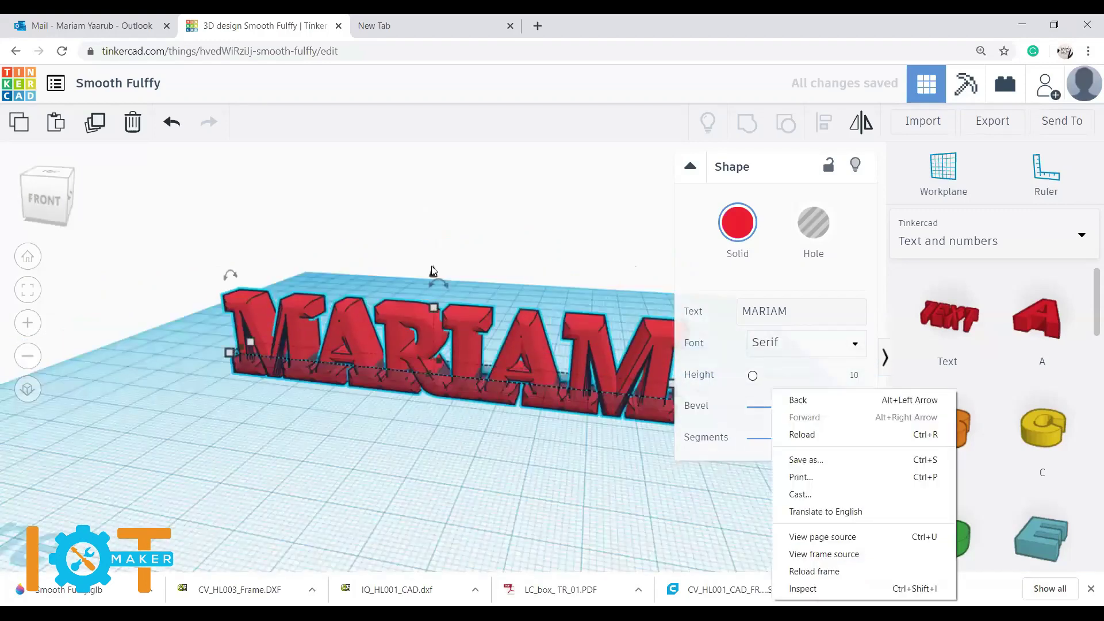
pyautogui.moveTo(434, 273); pyautogui.dragTo(430, 248)
pyautogui.moveTo(431, 470); pyautogui.dragTo(519, 427, button='right')
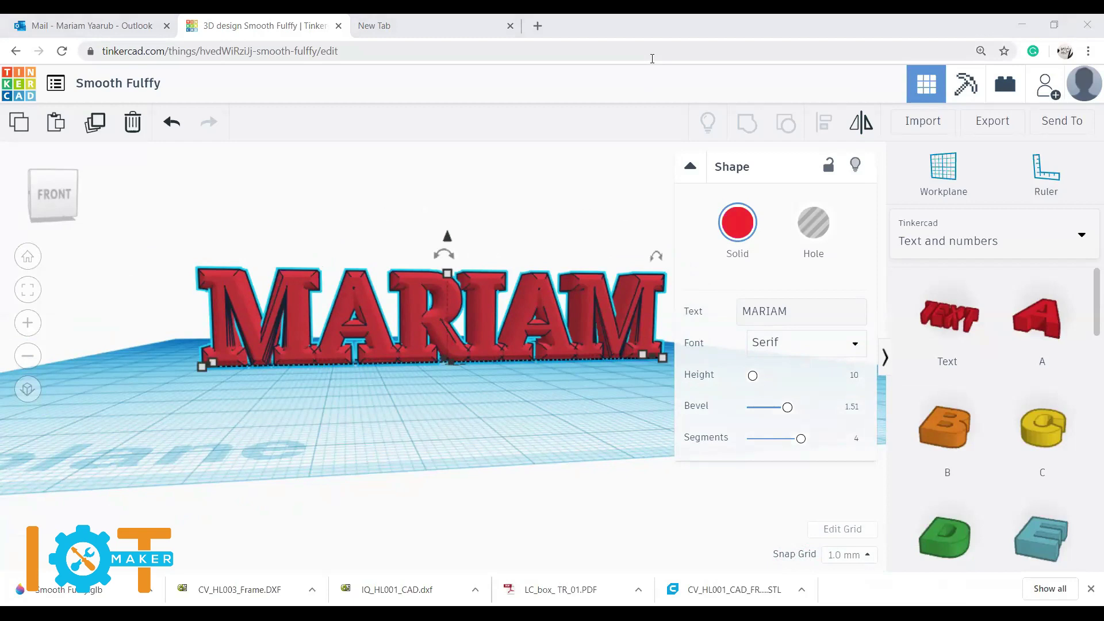
# Step: Collapse the shape settings and inspect the upright name text from the side and front
pyautogui.click(690, 167)
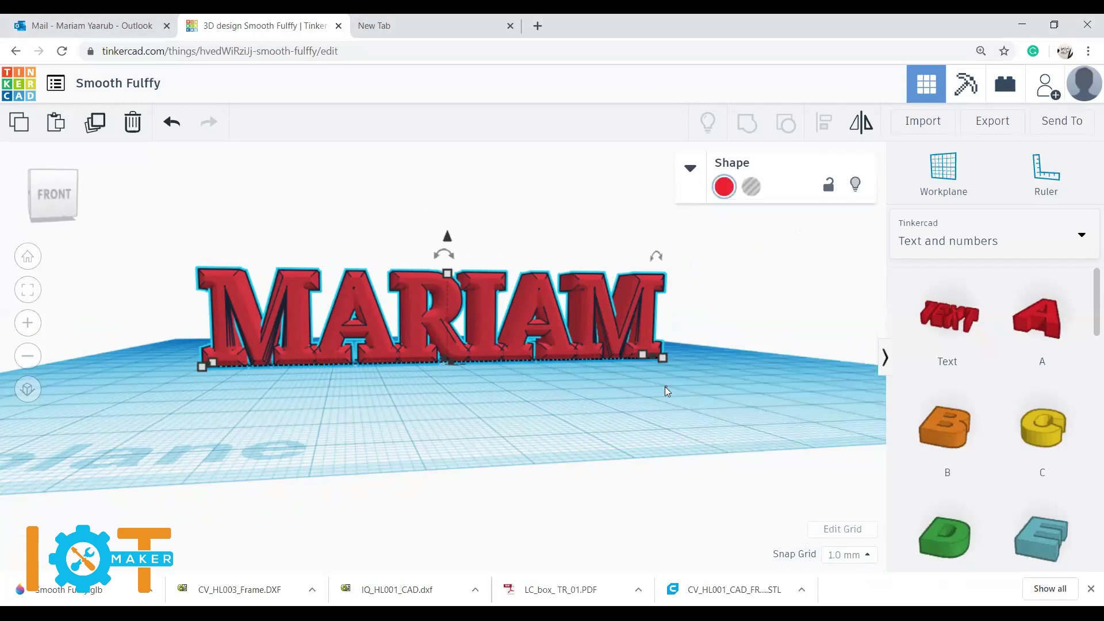
pyautogui.click(665, 387)
pyautogui.moveTo(702, 357); pyautogui.dragTo(588, 380, button='right')
pyautogui.moveTo(460, 395); pyautogui.dragTo(634, 372, button='right')
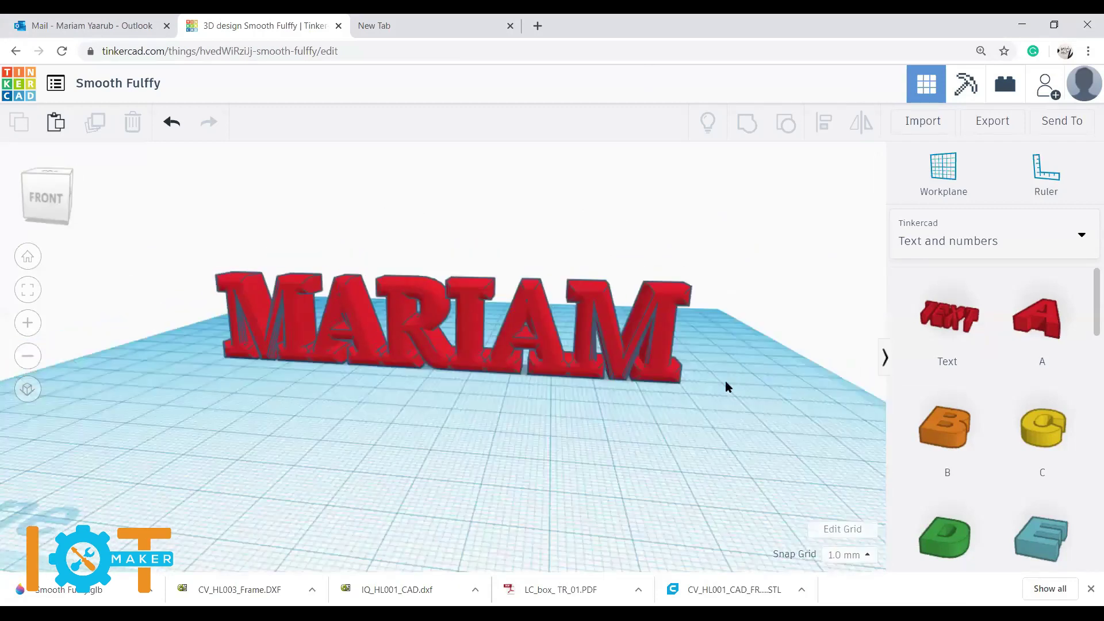
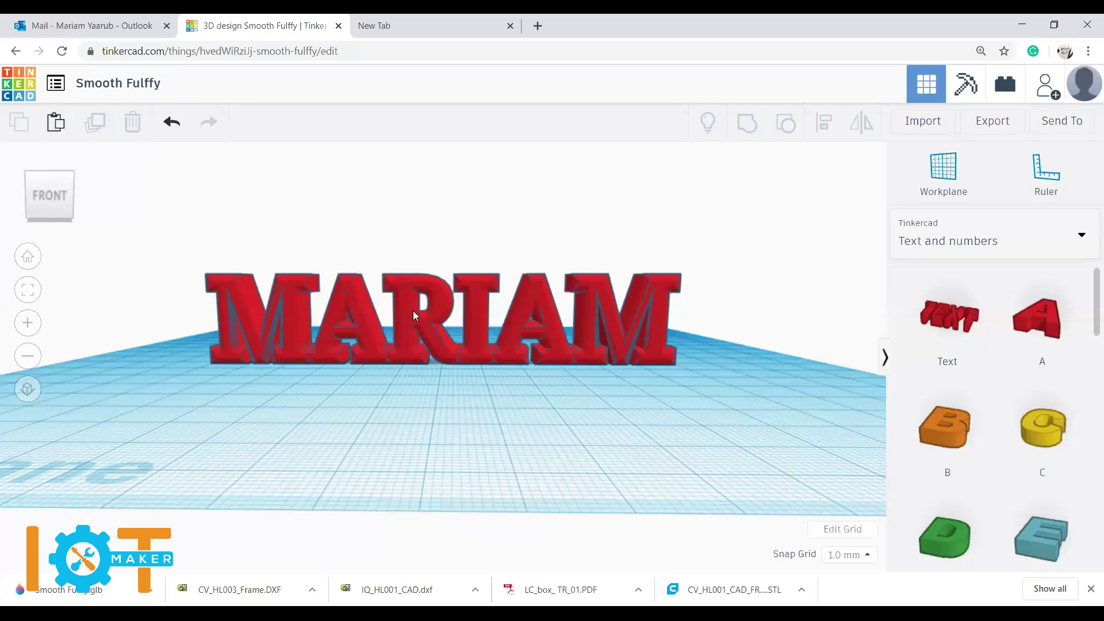
# Step: Review the export options for the selected name text, covering download formats and 3D print services, and close them without exporting
pyautogui.click(518, 332)
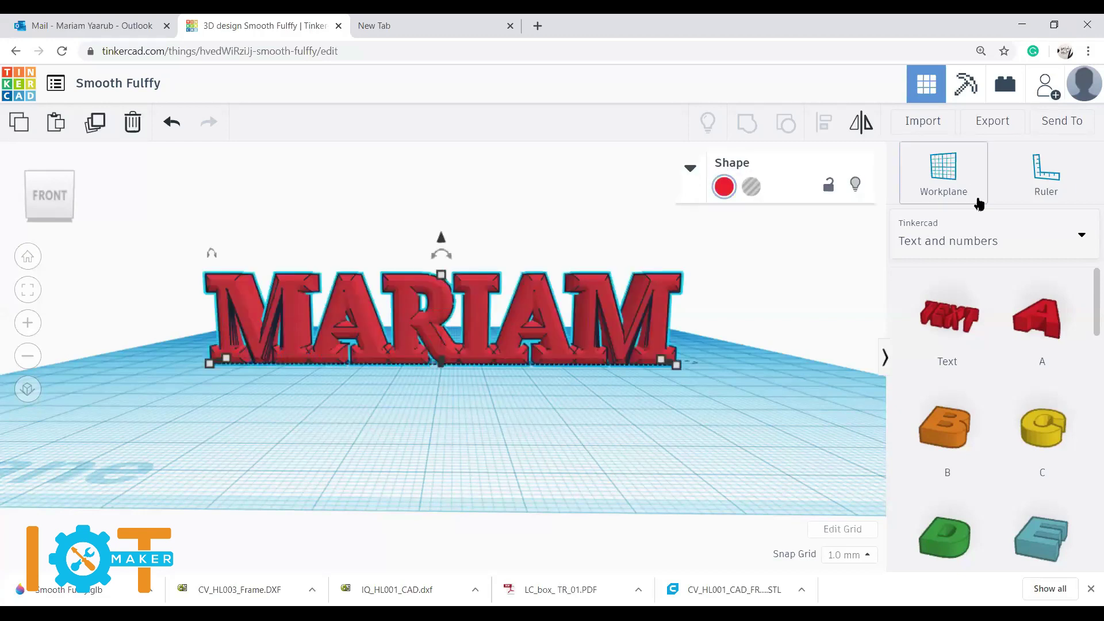
pyautogui.click(1007, 123)
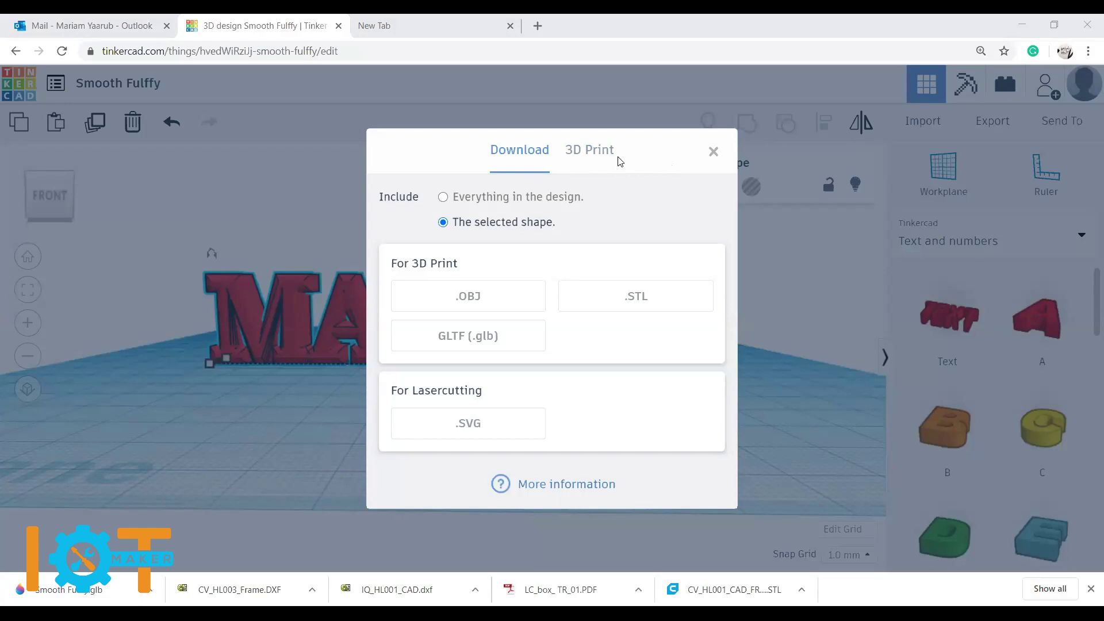
pyautogui.click(583, 153)
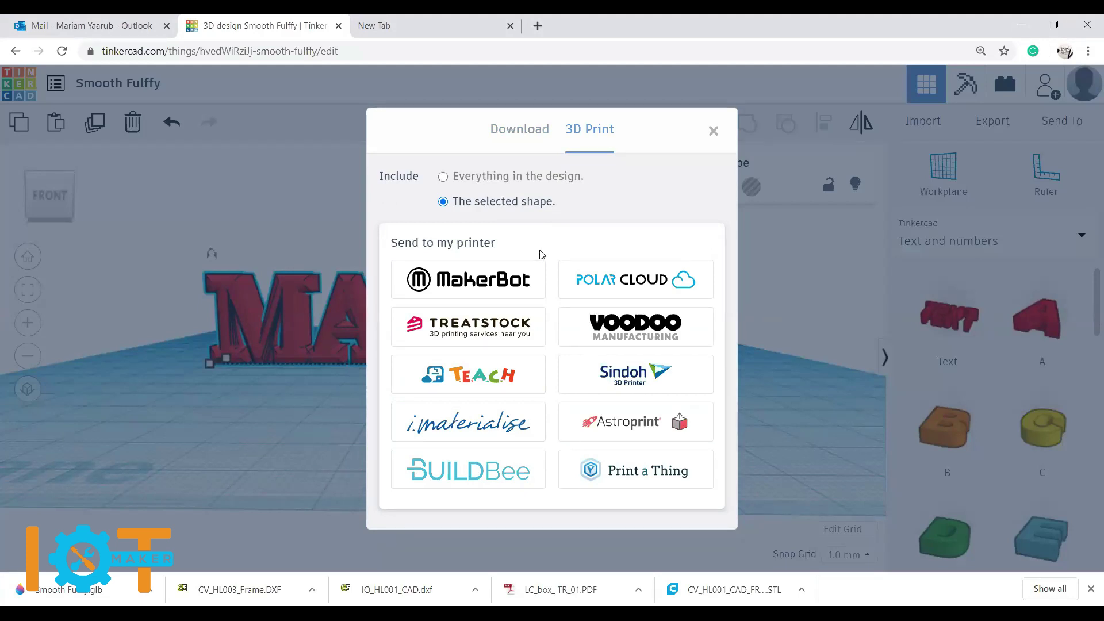
pyautogui.click(517, 134)
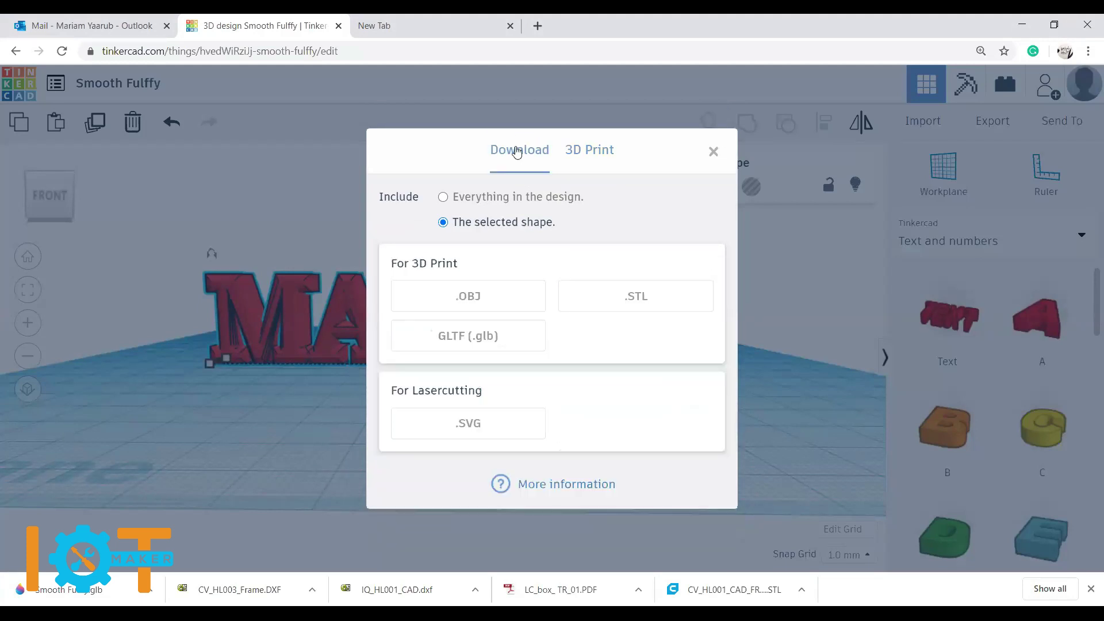
pyautogui.click(714, 151)
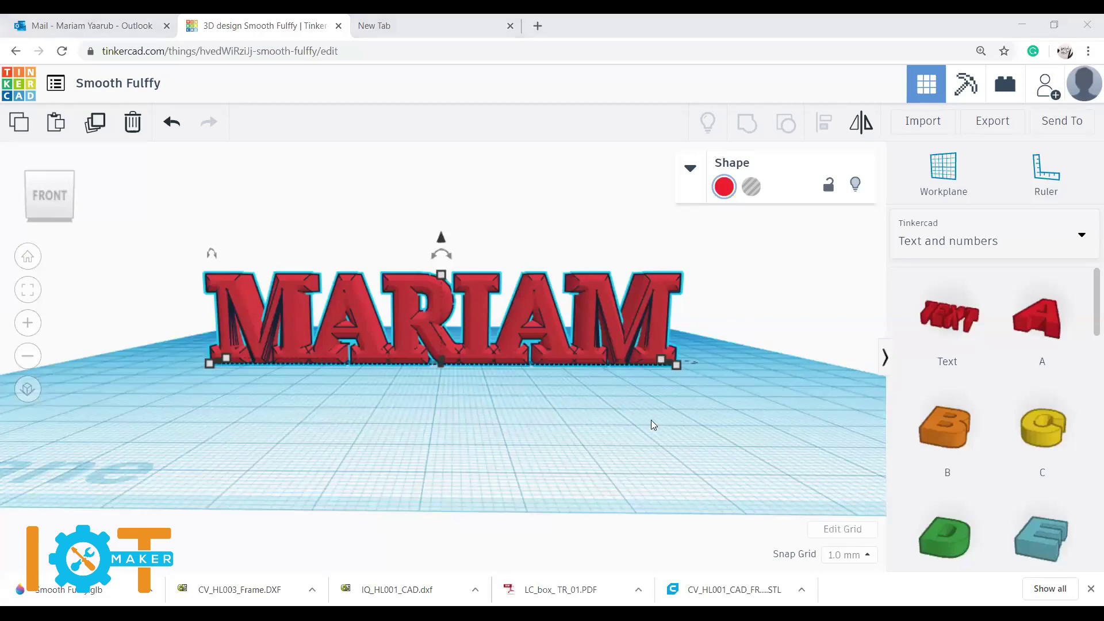
# Step: Switch to the Basic Shapes collection and place a torus on the workplane beside the name text
pyautogui.moveTo(725, 406); pyautogui.dragTo(526, 442, button='right')
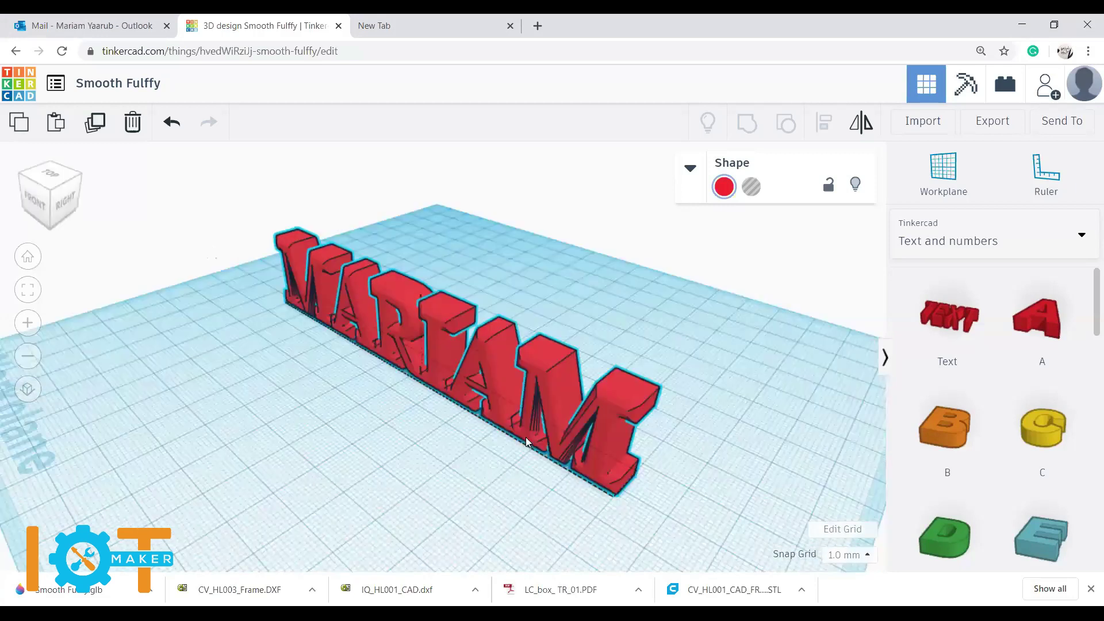
pyautogui.moveTo(580, 412); pyautogui.dragTo(547, 417, button='right')
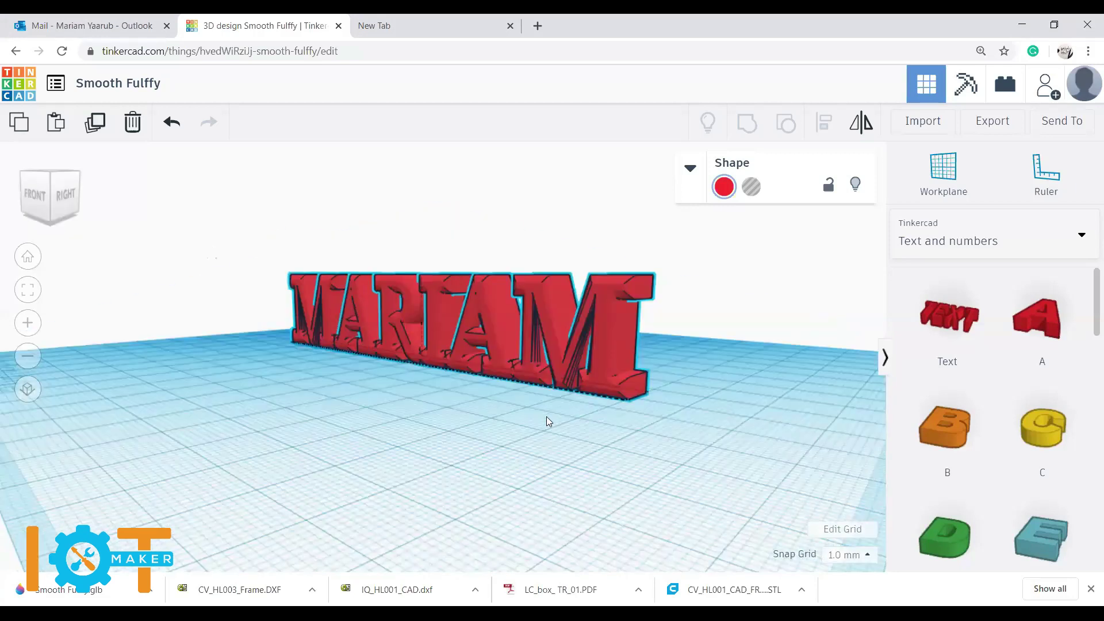
pyautogui.moveTo(436, 428); pyautogui.dragTo(435, 429, button='right')
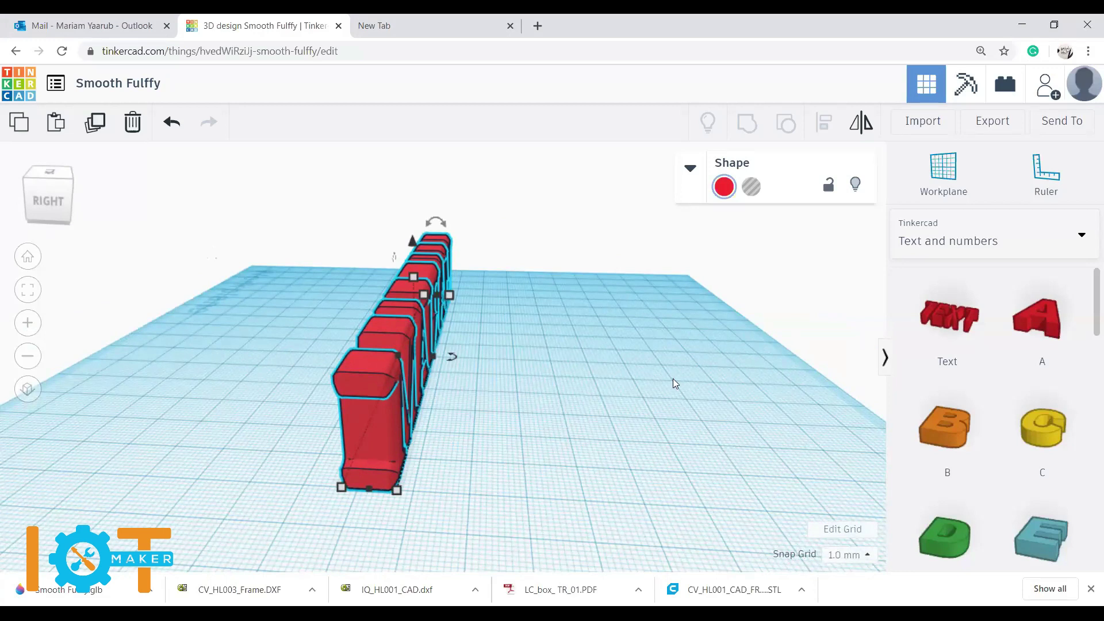
pyautogui.scroll(-10, 956, 391)
pyautogui.scroll(-4, 956, 391)
pyautogui.scroll(-3, 957, 391)
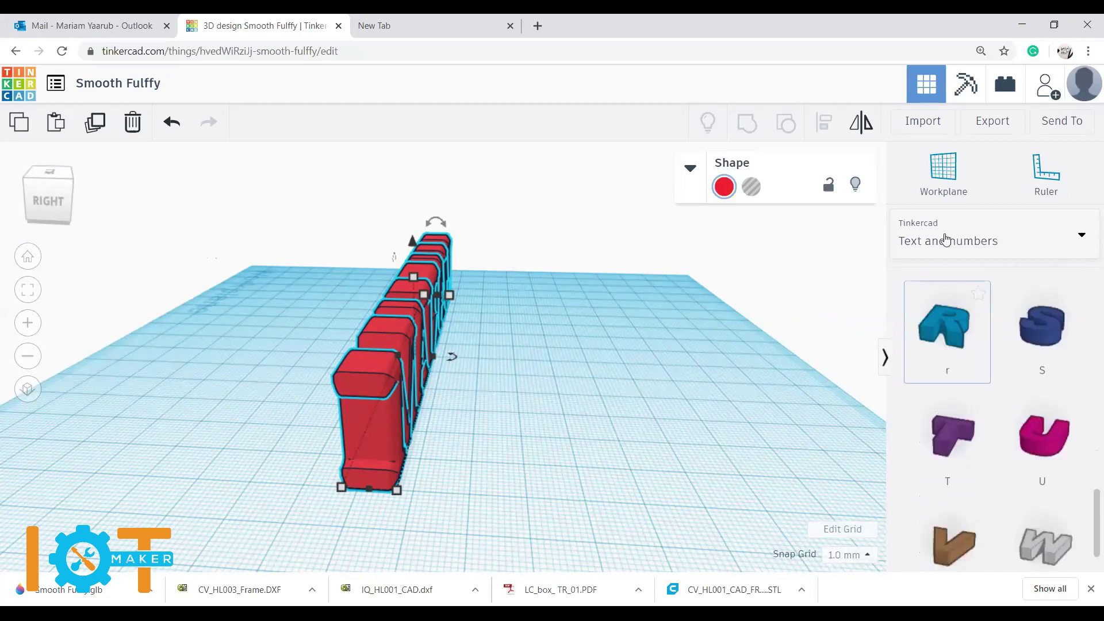
pyautogui.click(968, 253)
pyautogui.click(938, 298)
pyautogui.scroll(-6, 1052, 389)
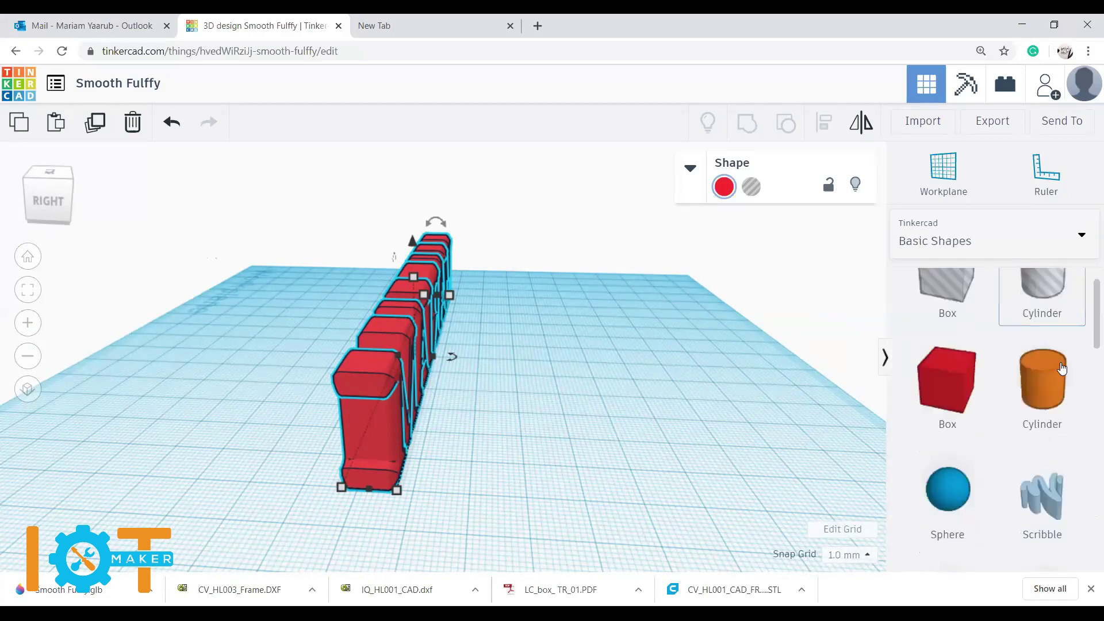
pyautogui.scroll(-4, 1052, 389)
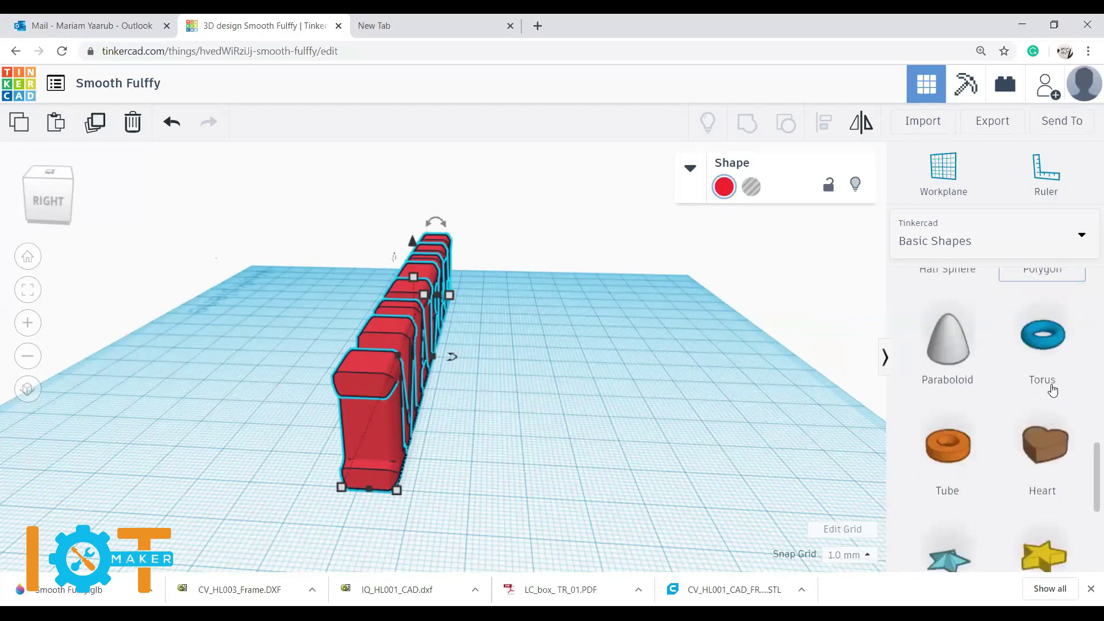
pyautogui.scroll(2, 1050, 403)
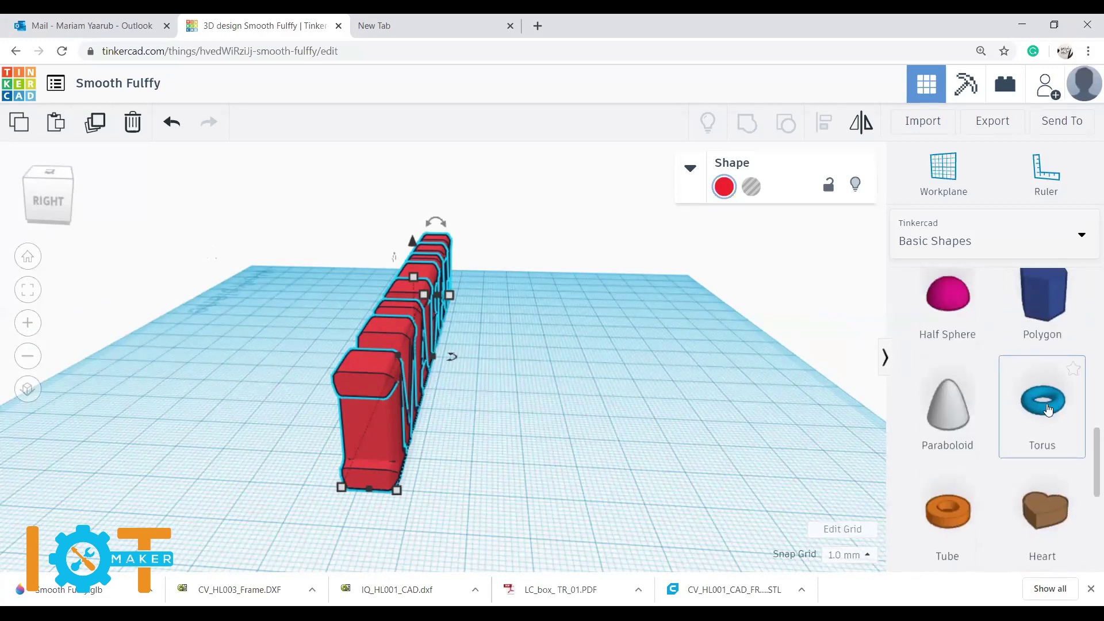
pyautogui.moveTo(1048, 409); pyautogui.dragTo(647, 385)
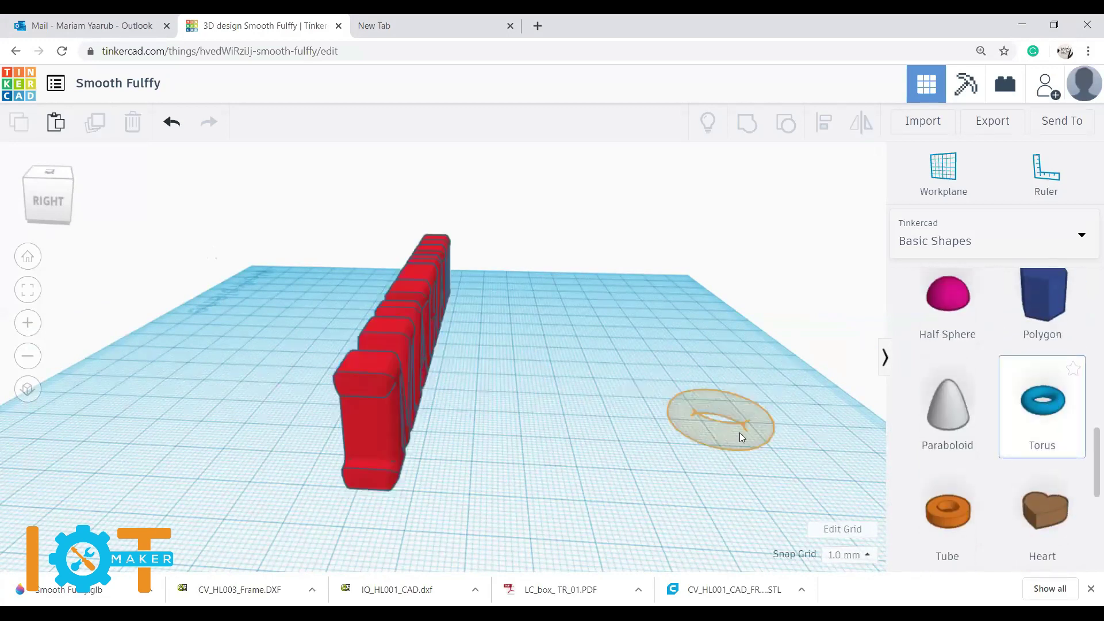
pyautogui.moveTo(739, 433); pyautogui.dragTo(650, 385)
# Step: Expand the torus's shape settings and vary its tube thickness, first to 11.01 and finally down to 0.1
pyautogui.scroll(-5, 1035, 438)
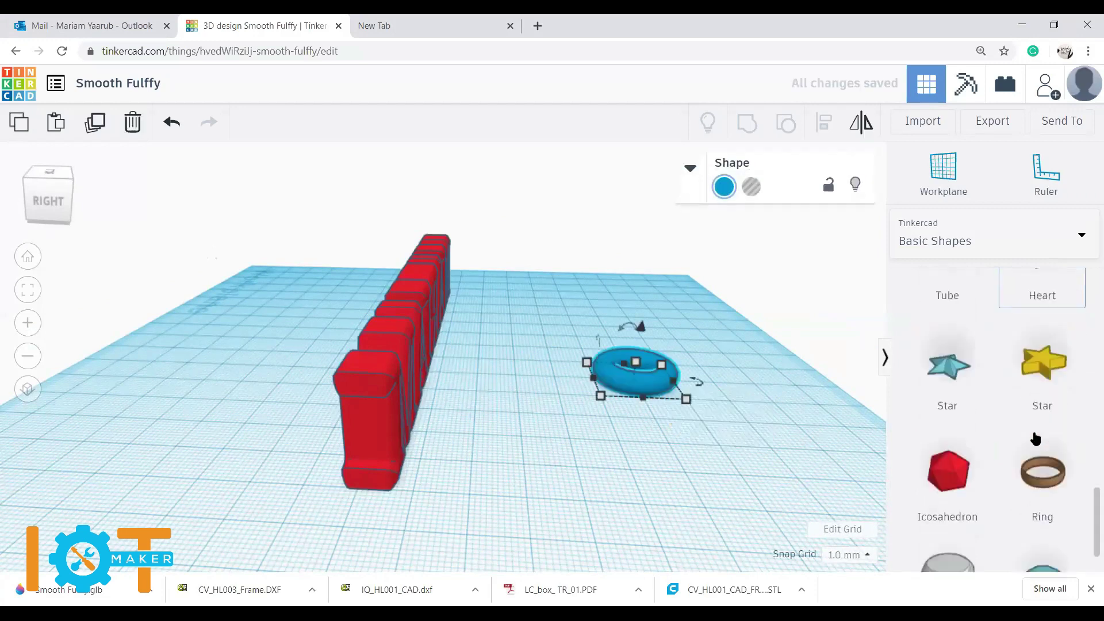
pyautogui.scroll(-1, 1035, 438)
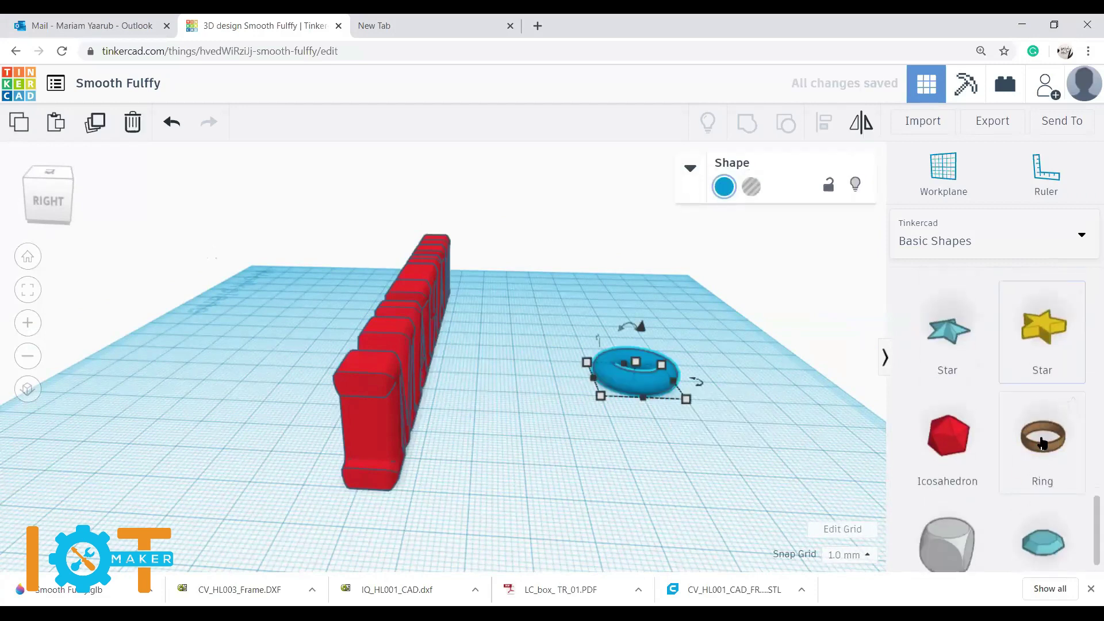
pyautogui.scroll(2, 717, 464)
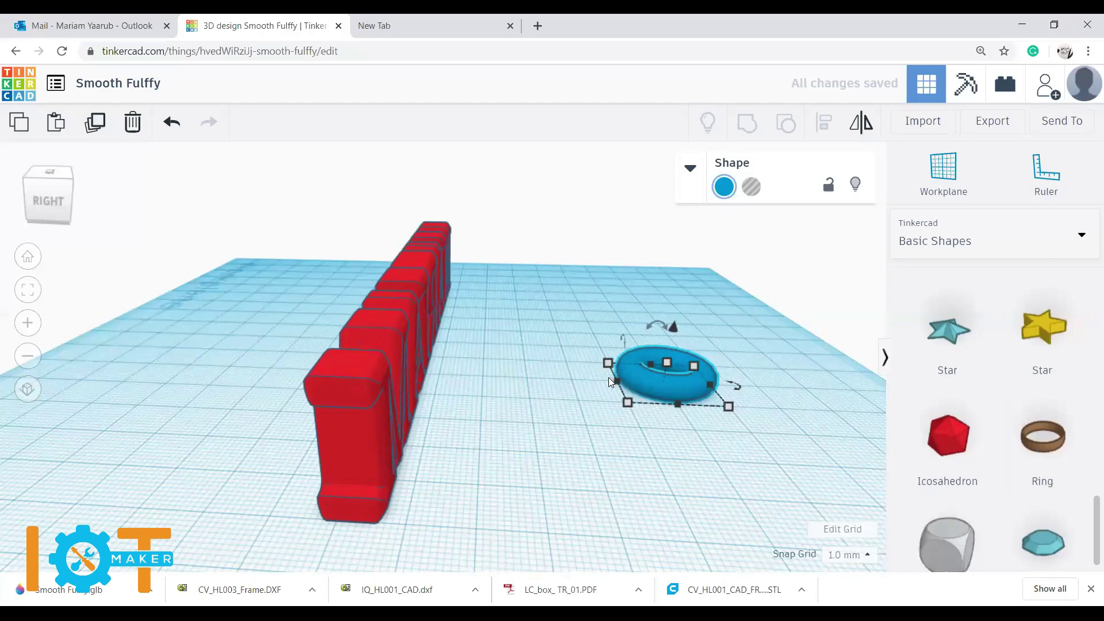
pyautogui.scroll(-2, 609, 377)
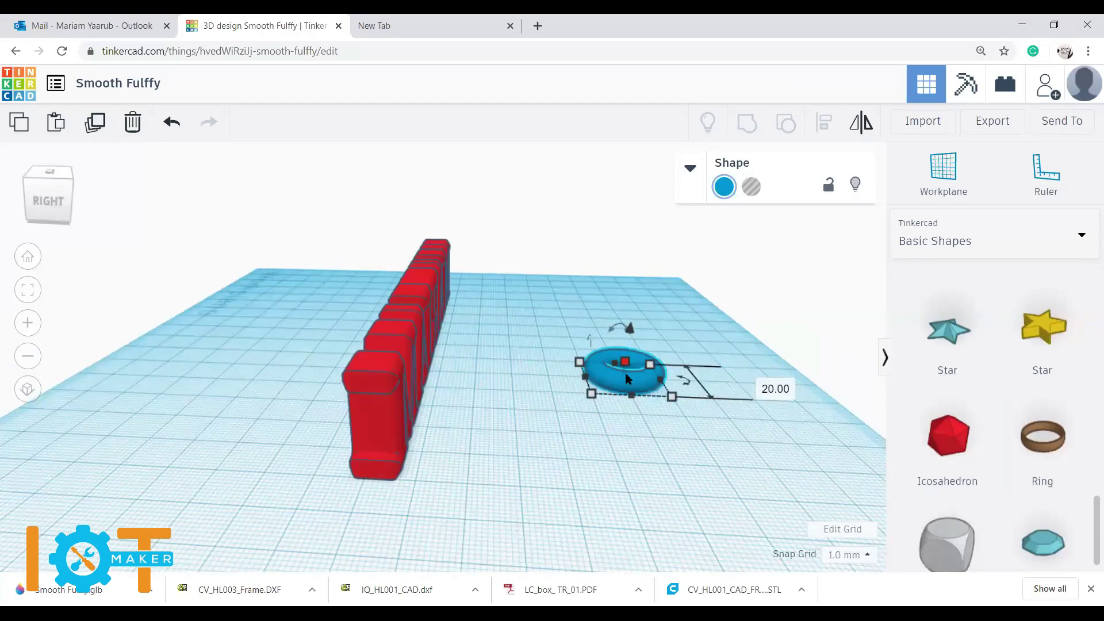
pyautogui.click(690, 168)
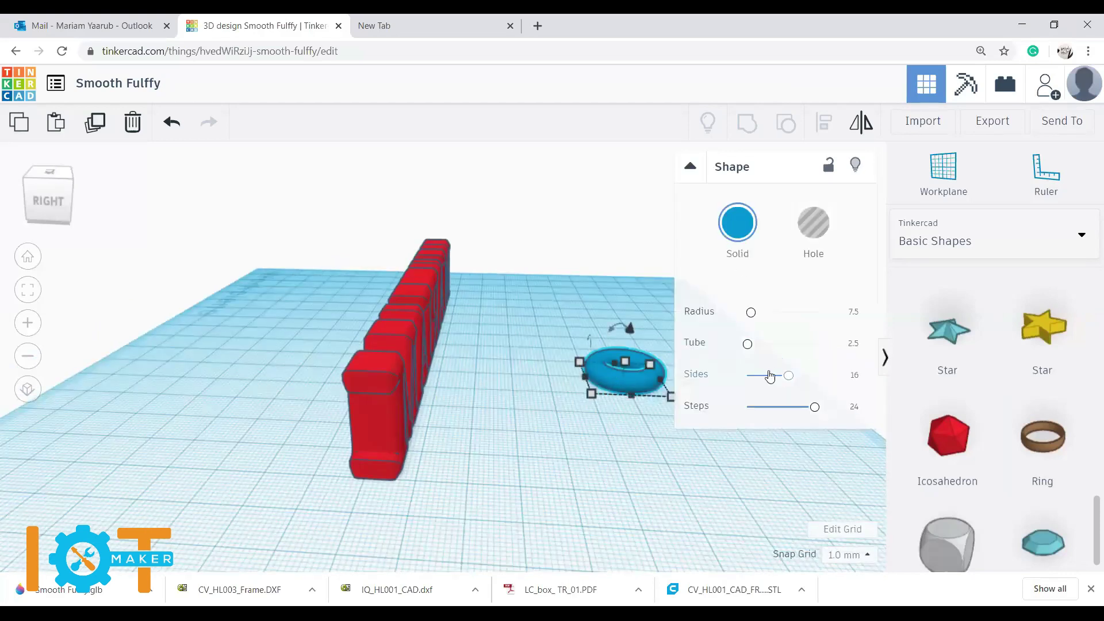
pyautogui.moveTo(579, 515); pyautogui.dragTo(576, 572, button='right')
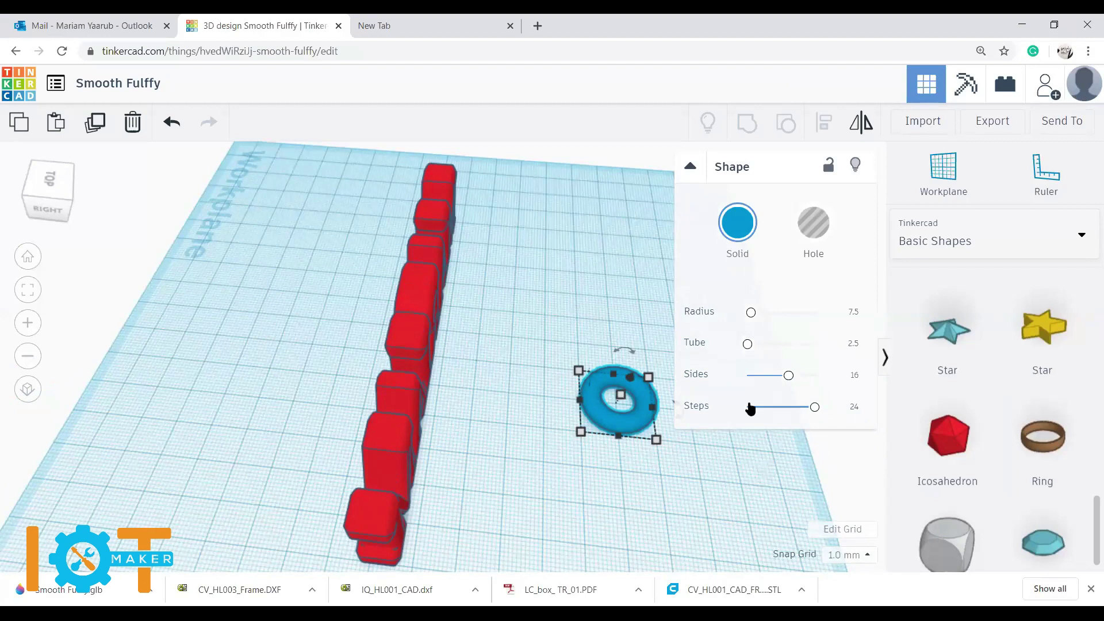
pyautogui.moveTo(747, 347); pyautogui.dragTo(750, 349)
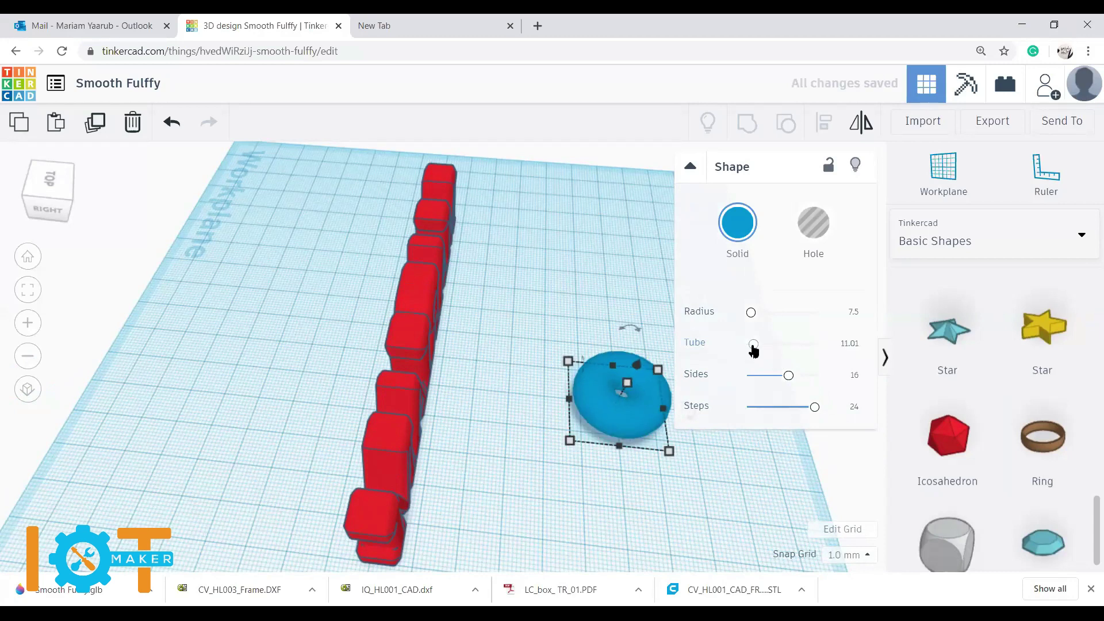
pyautogui.click(743, 348)
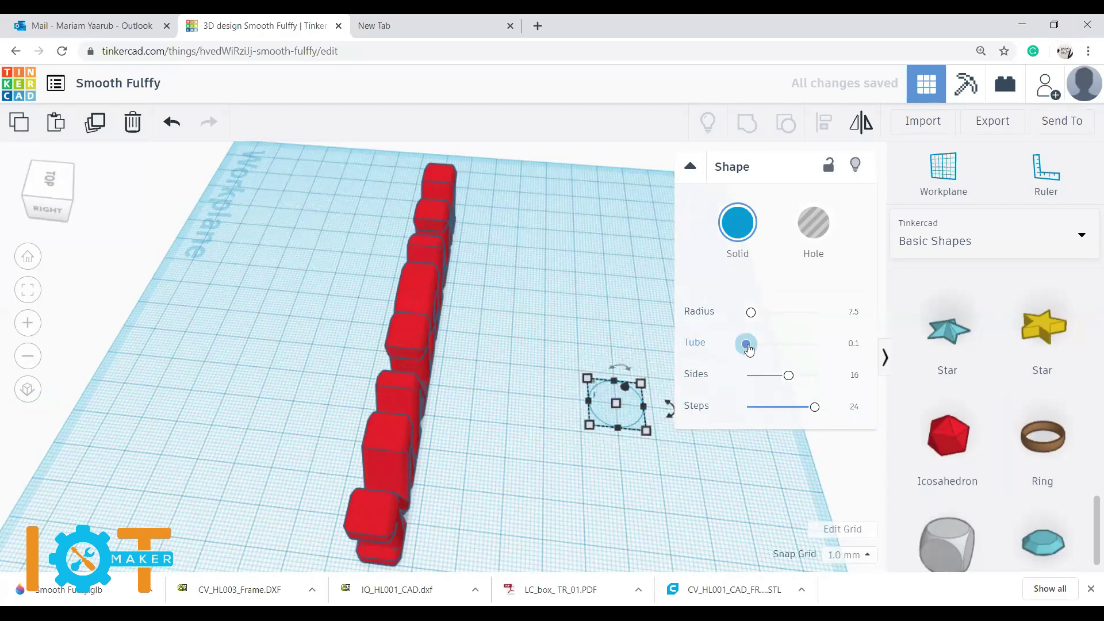
# Step: Set the torus's tube to 1.82 and try reducing its steps to 3 before restoring them to 24
pyautogui.moveTo(751, 350); pyautogui.dragTo(750, 345)
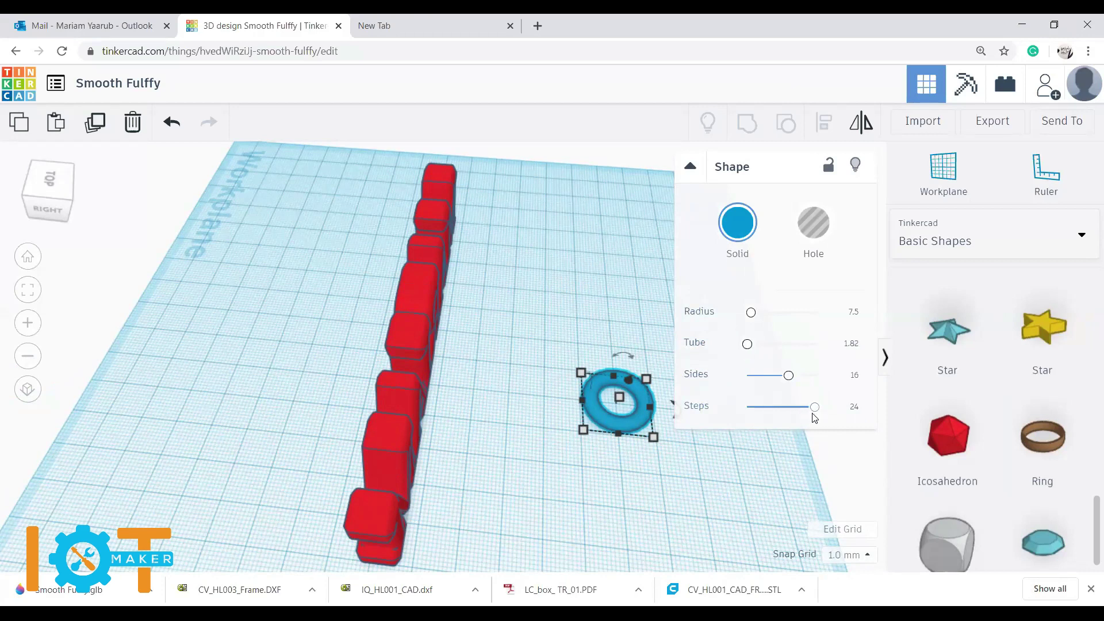
pyautogui.moveTo(815, 410); pyautogui.dragTo(814, 410)
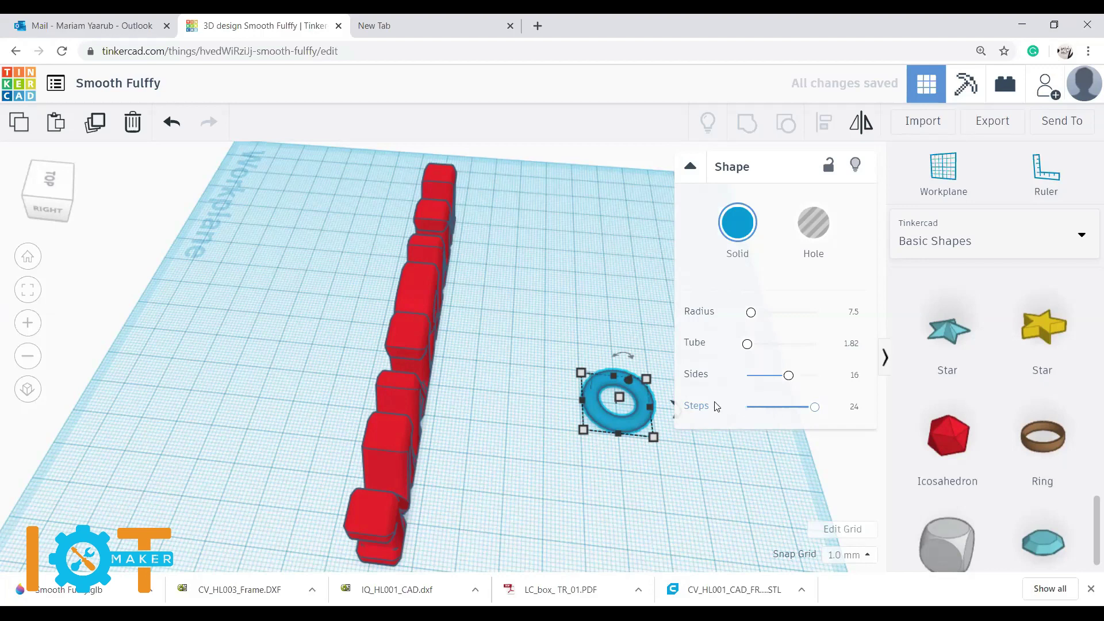
pyautogui.press('Home')
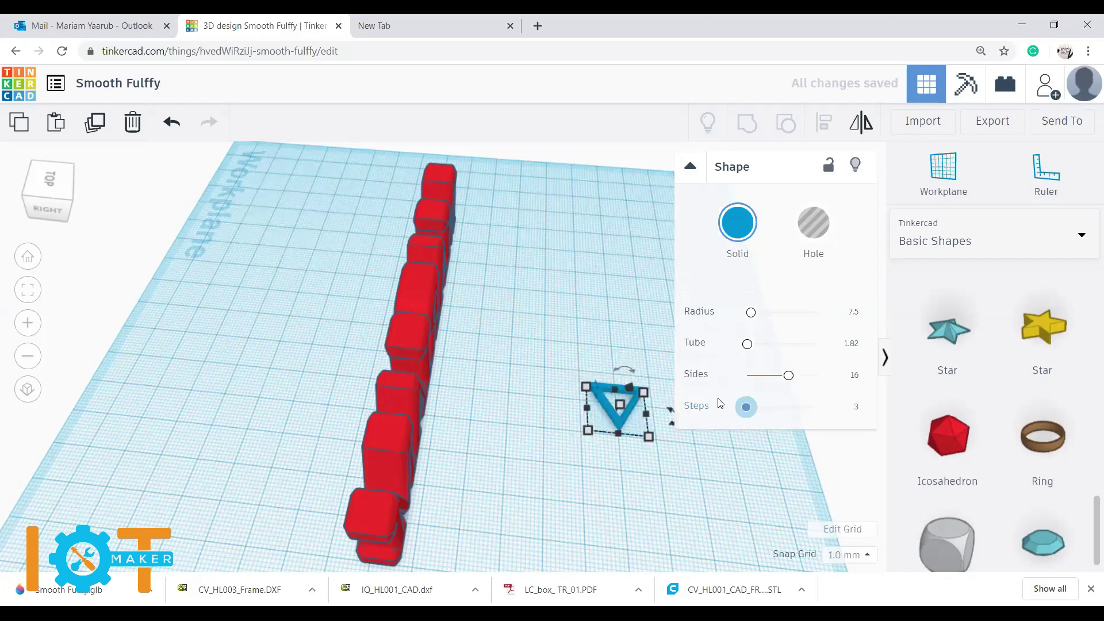
pyautogui.click(757, 407)
pyautogui.moveTo(758, 409); pyautogui.dragTo(856, 410)
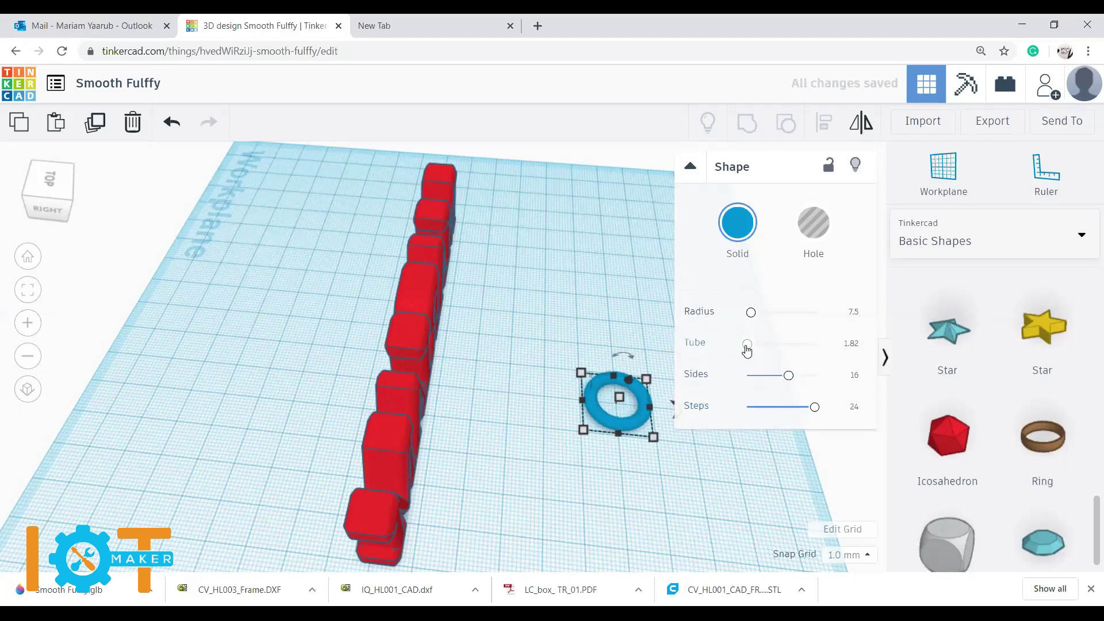
# Step: Set the torus's tube thickness to 0.67 to make a thin ring and deselect it
pyautogui.moveTo(747, 352); pyautogui.dragTo(744, 357)
pyautogui.moveTo(747, 352); pyautogui.dragTo(744, 348)
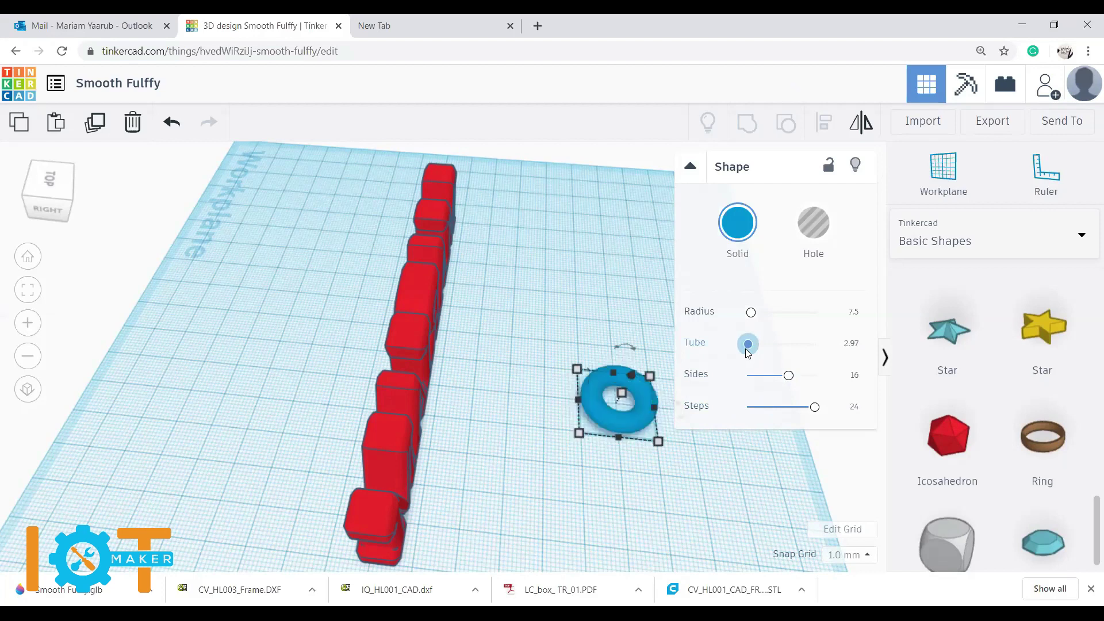
pyautogui.click(683, 463)
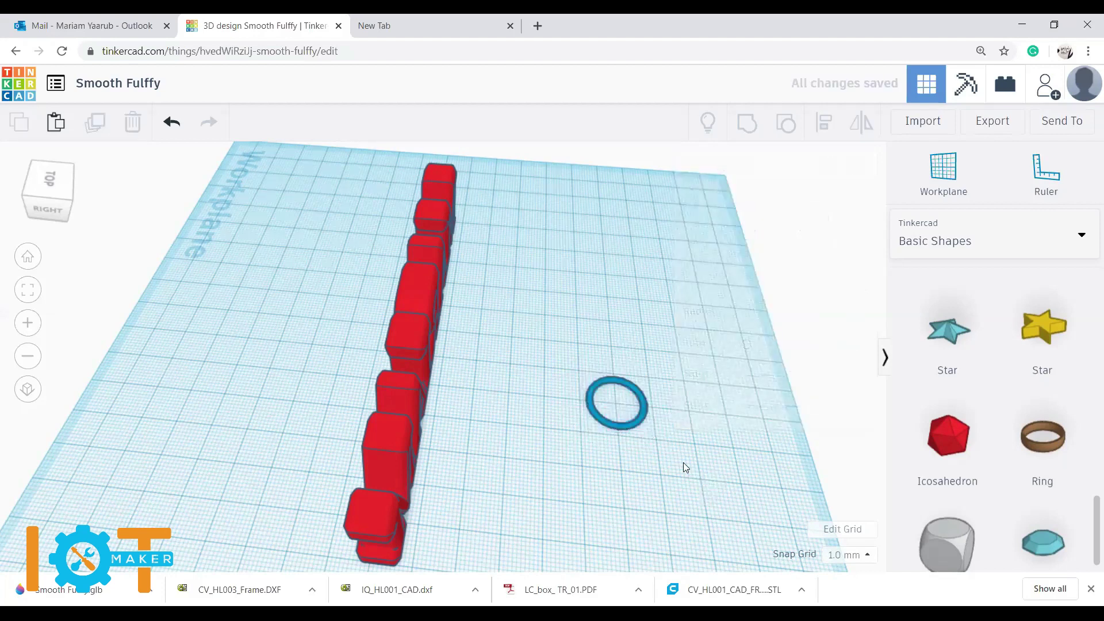
pyautogui.click(630, 424)
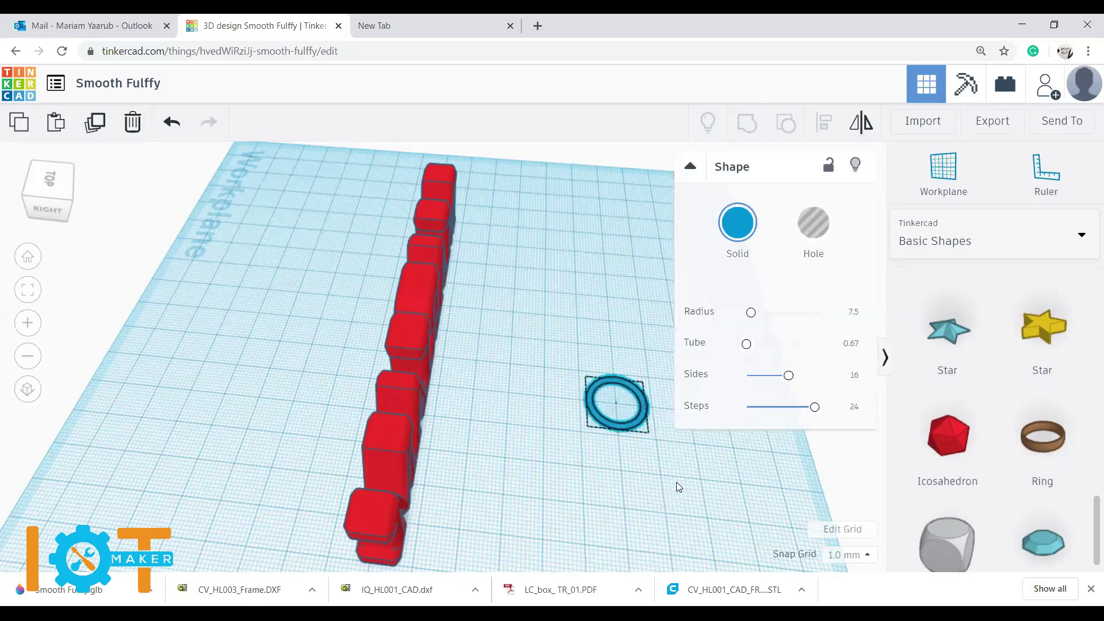
pyautogui.moveTo(653, 358); pyautogui.dragTo(656, 355, button='right')
pyautogui.moveTo(656, 356); pyautogui.dragTo(642, 210)
pyautogui.click(662, 349)
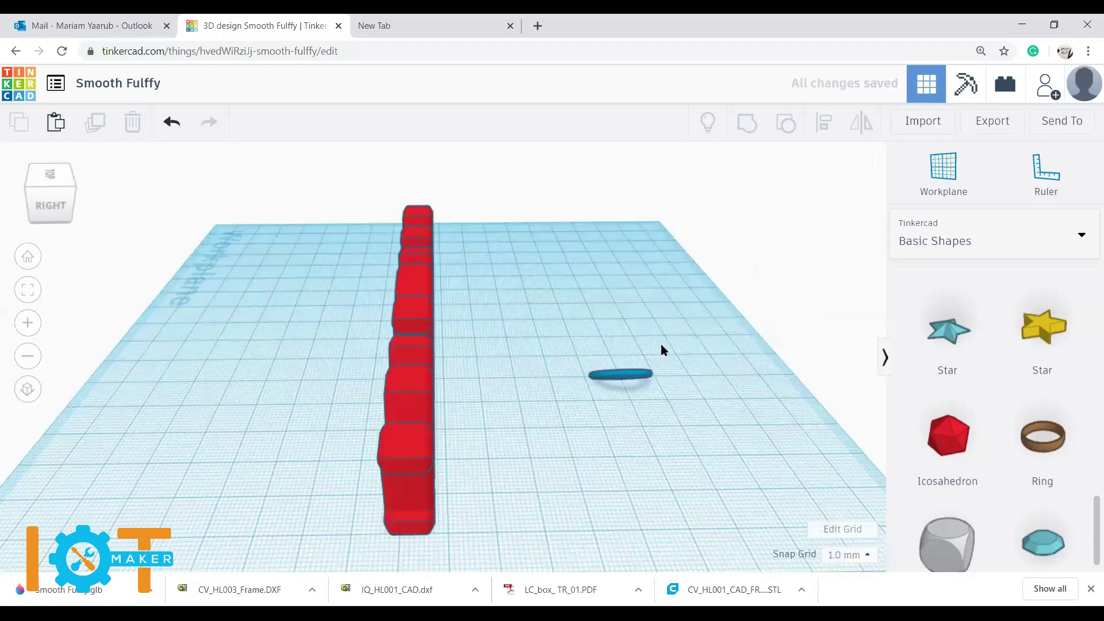
pyautogui.click(637, 375)
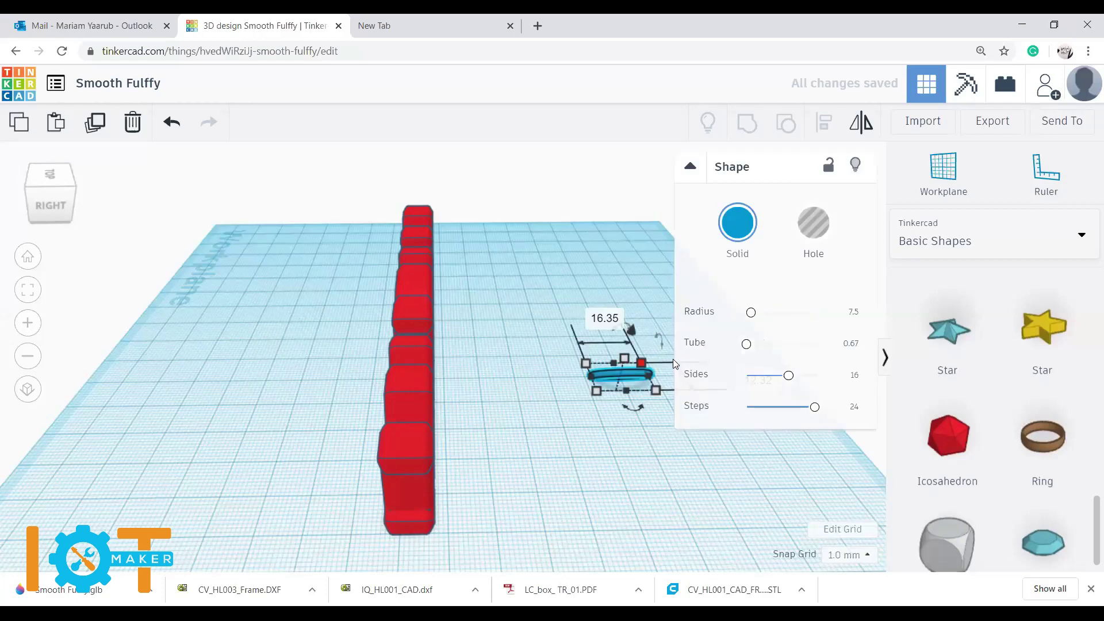
pyautogui.hotkey('ctrl', 'z')
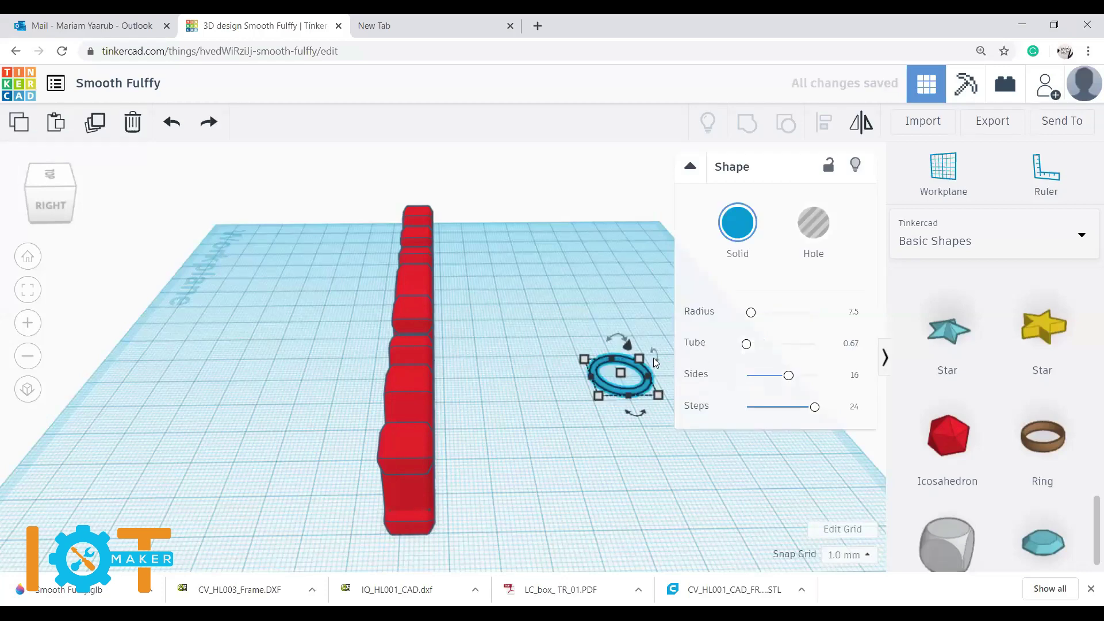
# Step: Rotate the thin ring so that it stands upright on the workplane
pyautogui.moveTo(655, 354); pyautogui.dragTo(652, 323)
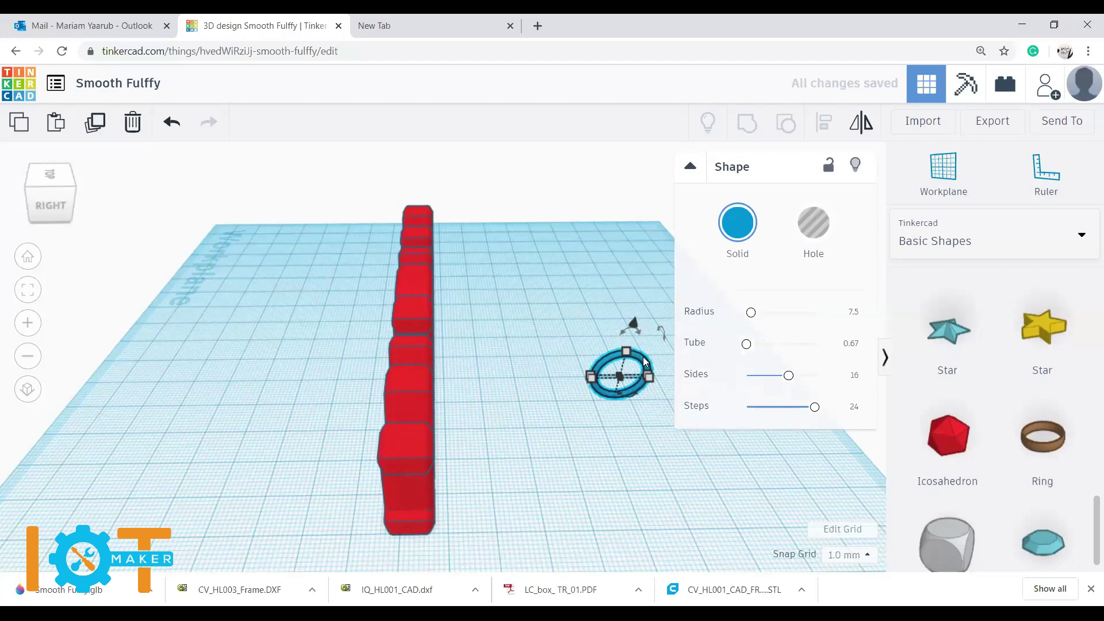
pyautogui.moveTo(668, 483); pyautogui.dragTo(627, 308, button='right')
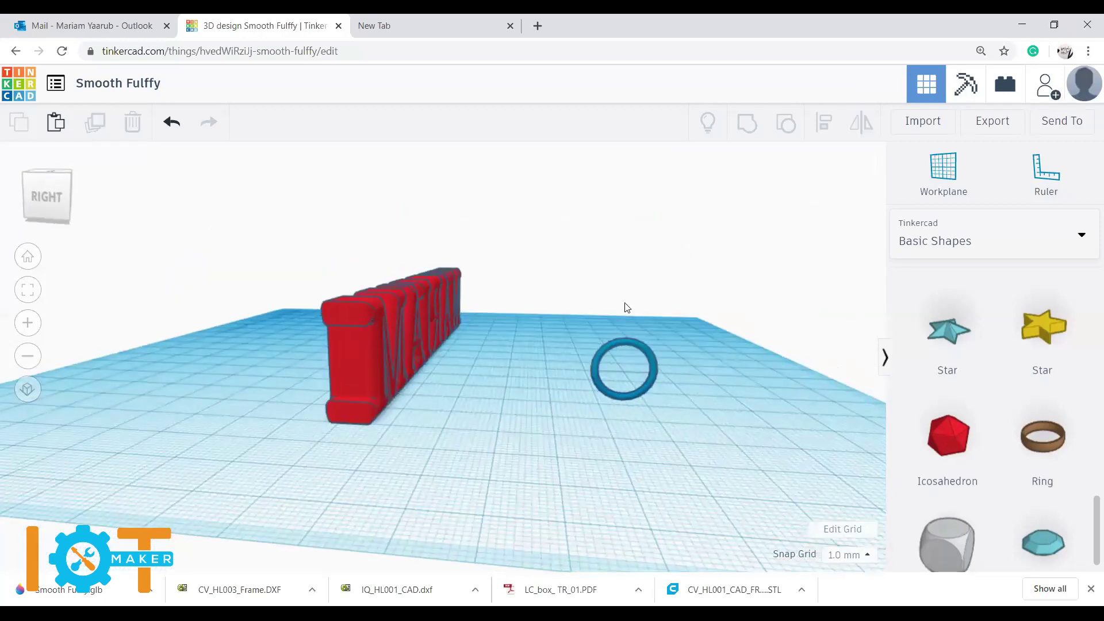
# Step: Move the upright ring against the back of the name text and raise it above the workplane
pyautogui.click(641, 345)
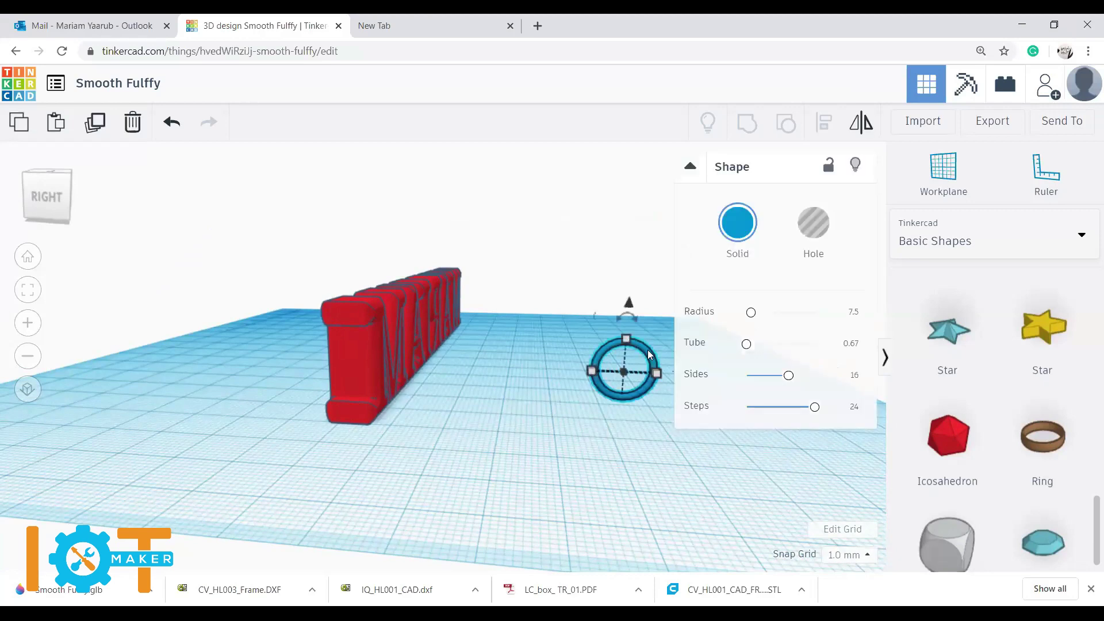
pyautogui.moveTo(647, 354); pyautogui.dragTo(412, 374)
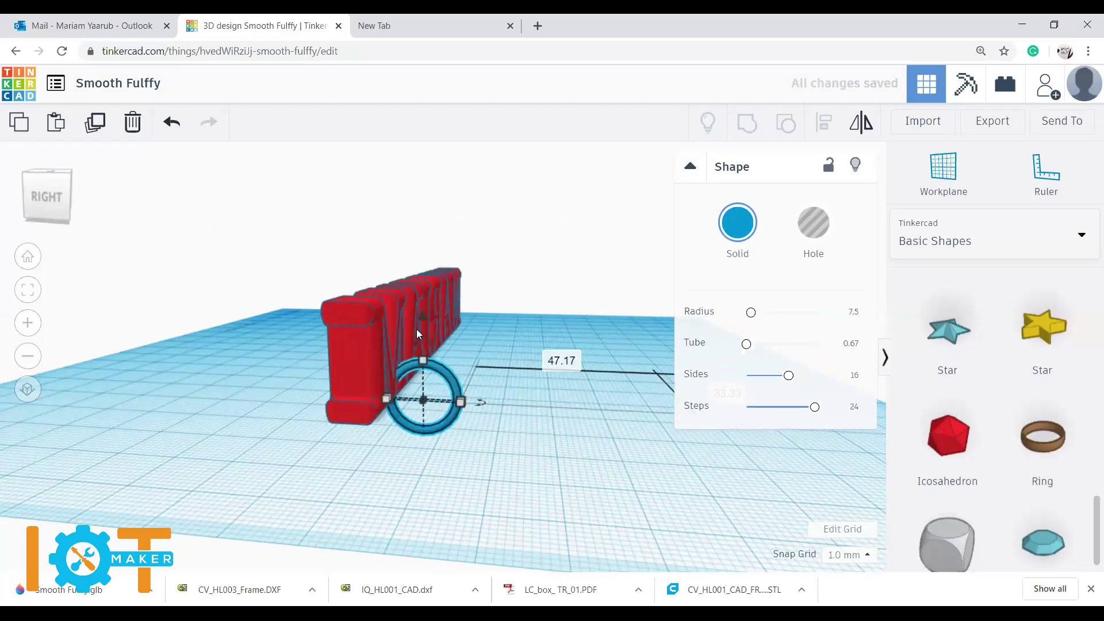
pyautogui.moveTo(423, 319); pyautogui.dragTo(406, 275)
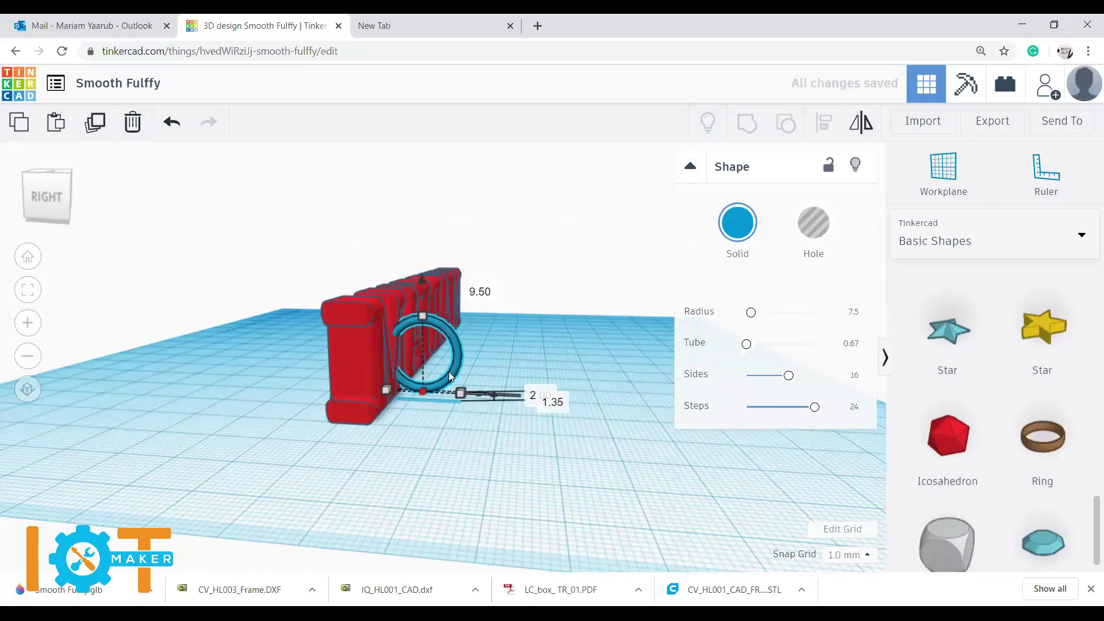
# Step: Shift the ring along the back of the name text to the outer end of the last letter, touching it
pyautogui.moveTo(485, 468); pyautogui.dragTo(348, 473, button='right')
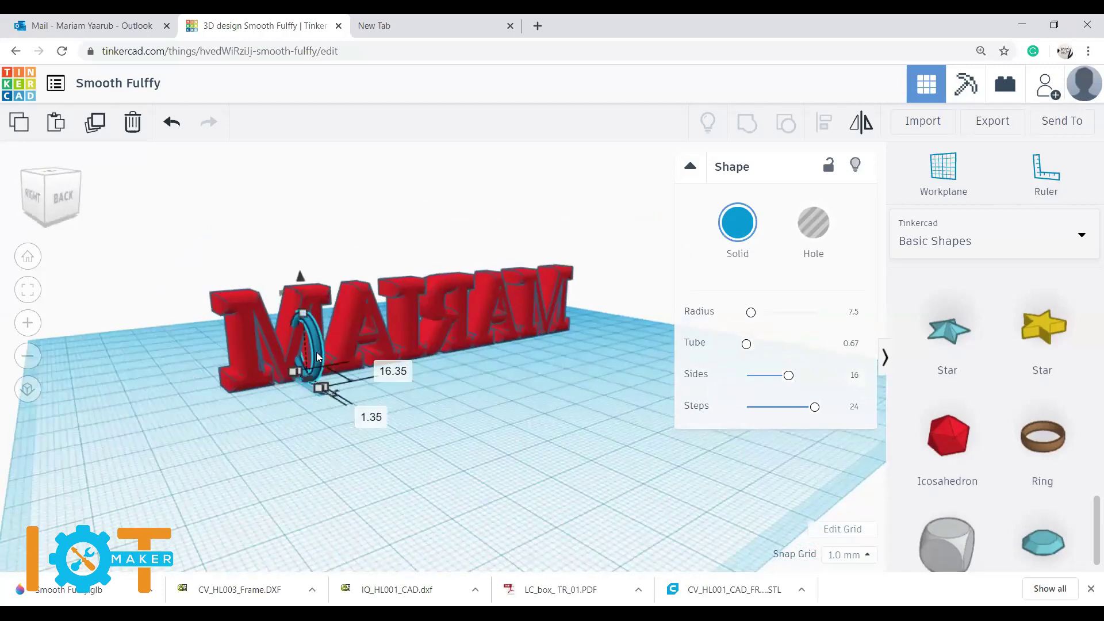
pyautogui.moveTo(305, 354); pyautogui.dragTo(264, 369)
pyautogui.moveTo(387, 503); pyautogui.dragTo(491, 480, button='right')
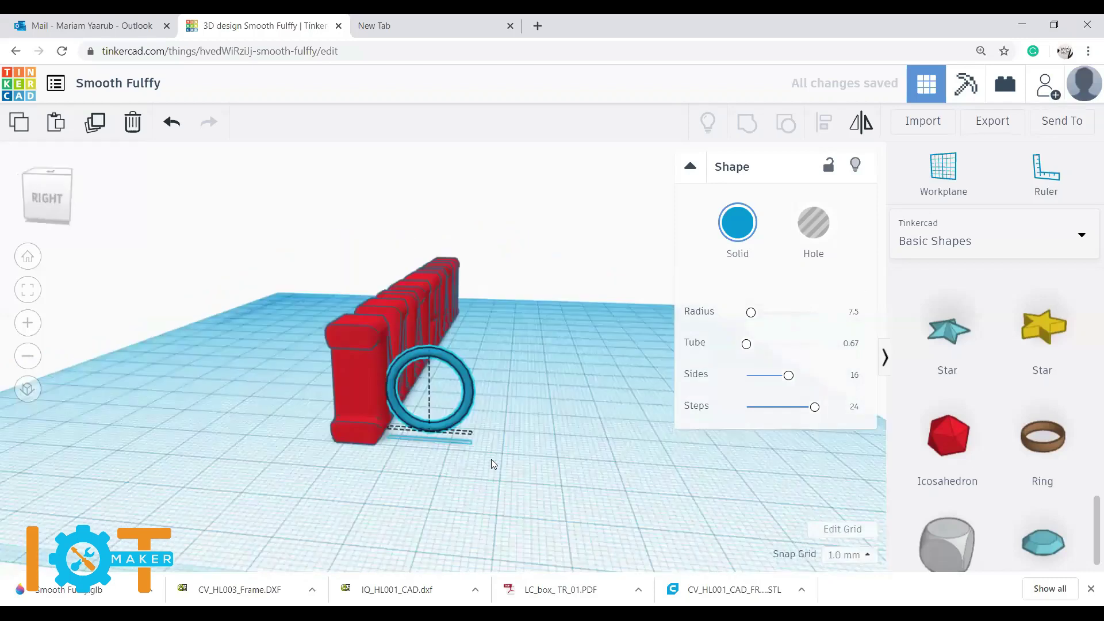
pyautogui.moveTo(476, 405); pyautogui.dragTo(470, 395)
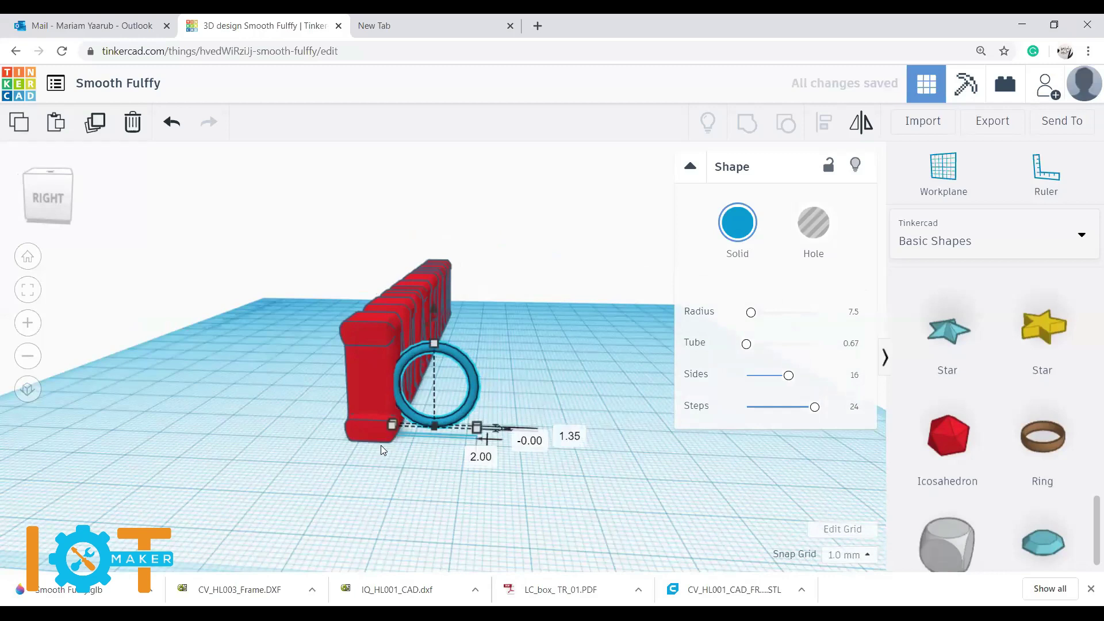
# Step: Align the ring and the name text to each other at their vertical middle
pyautogui.hotkey('ctrl', 'a')
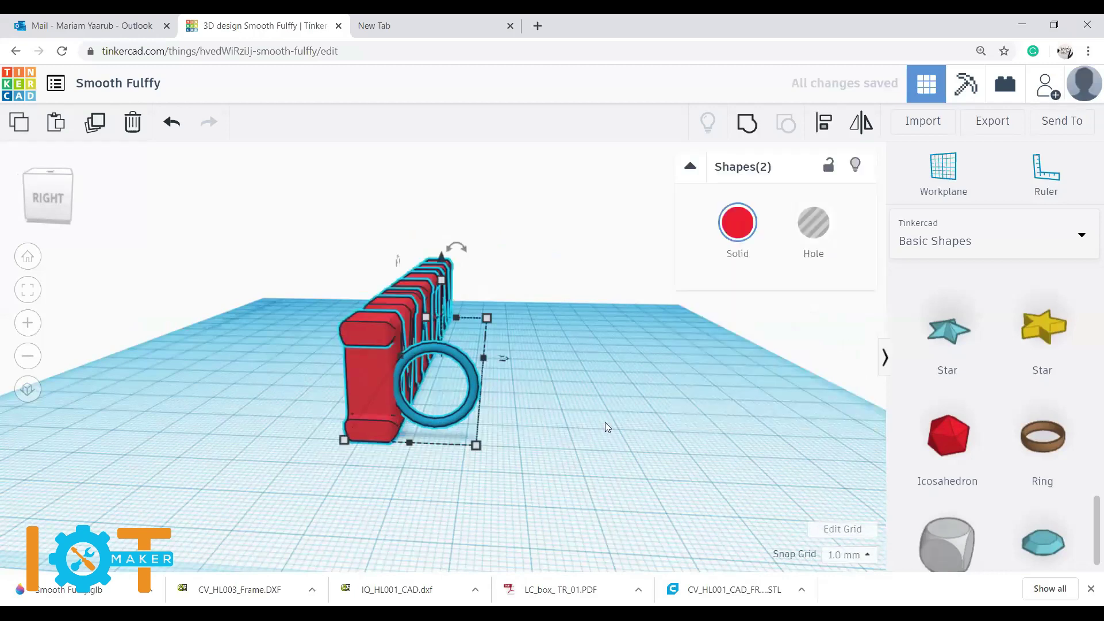
pyautogui.click(822, 123)
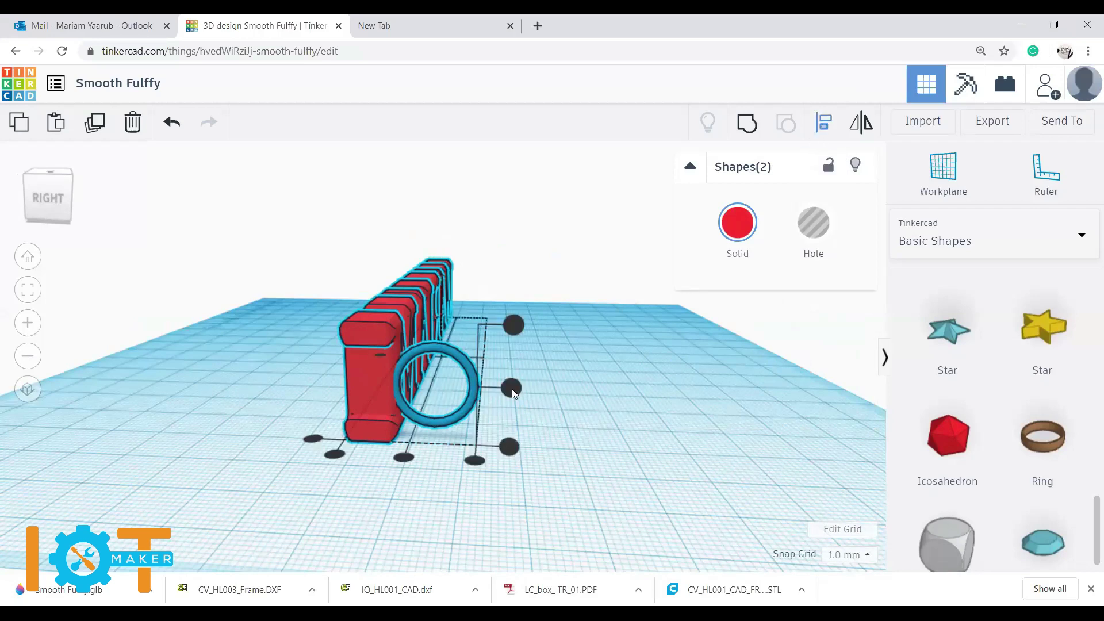
pyautogui.click(511, 454)
pyautogui.click(514, 388)
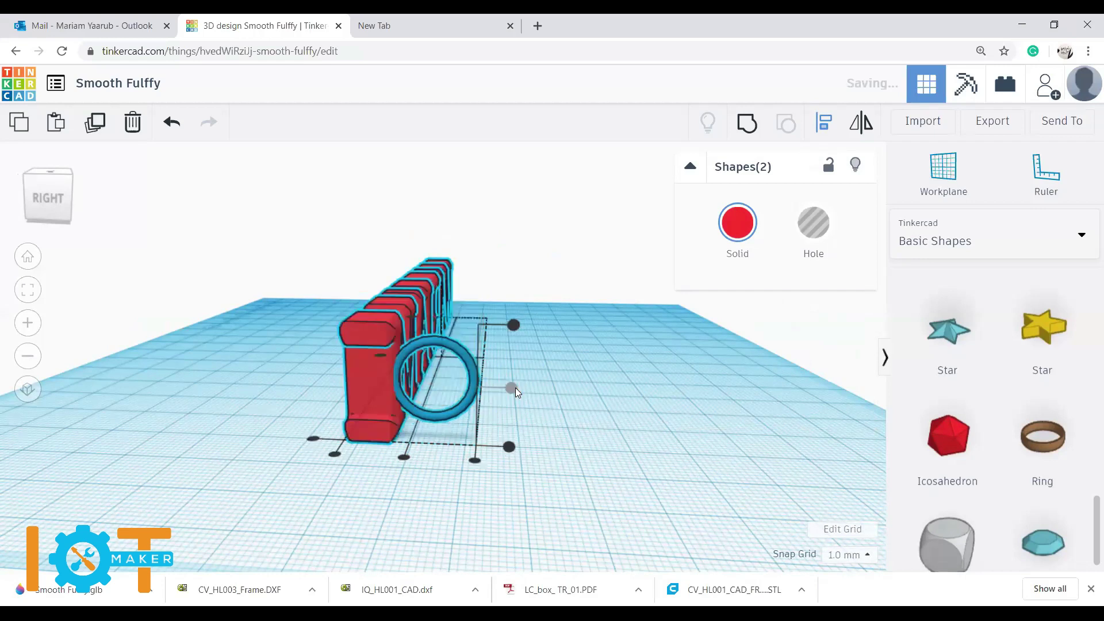
pyautogui.click(644, 448)
pyautogui.moveTo(616, 435); pyautogui.dragTo(470, 441, button='right')
pyautogui.moveTo(405, 431); pyautogui.dragTo(474, 427, button='right')
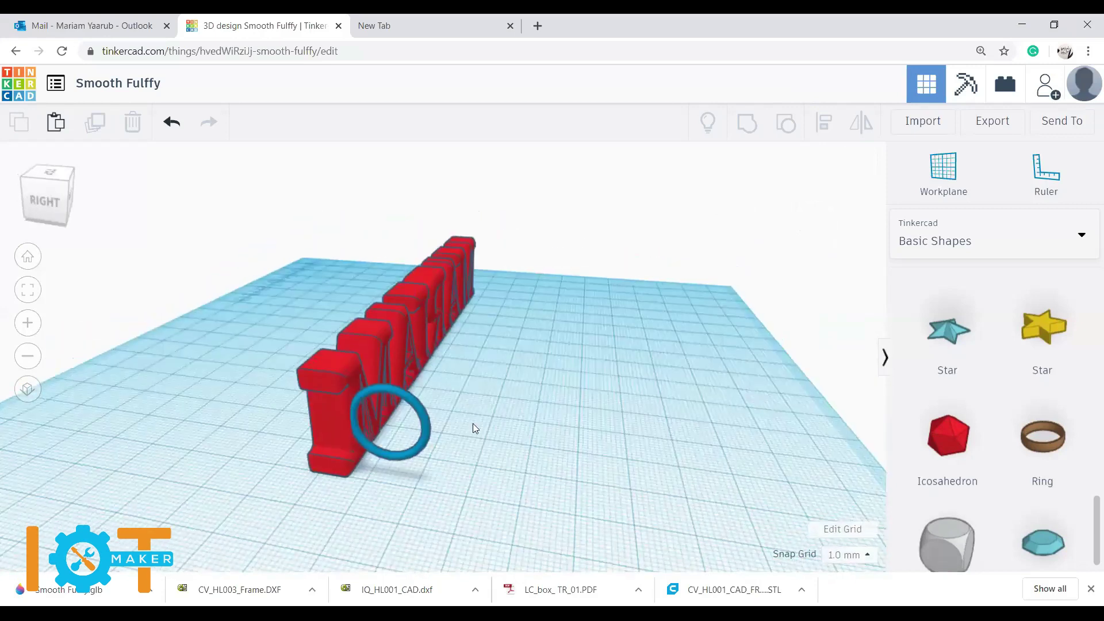
# Step: Duplicate the ring and move the copy to the back of the letter at the text's other end
pyautogui.click(412, 401)
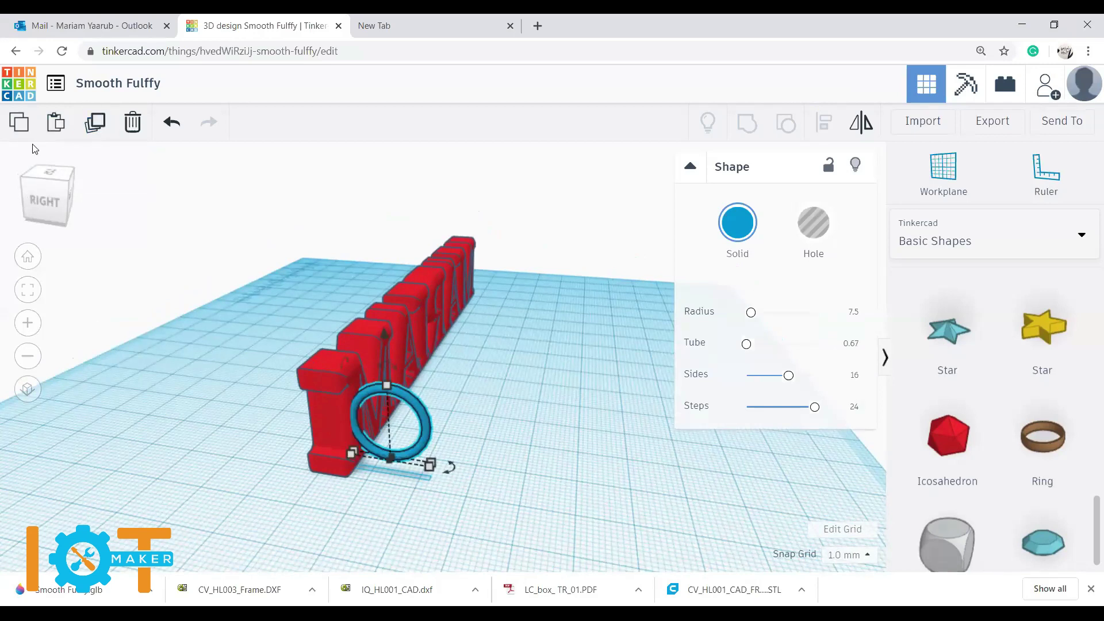
pyautogui.click(95, 123)
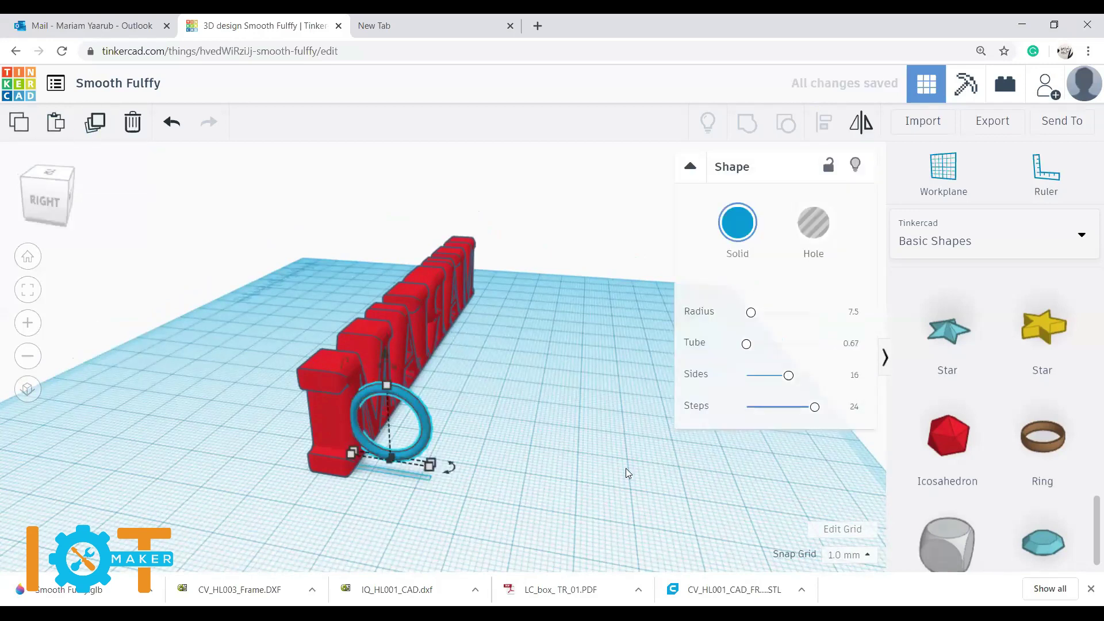
pyautogui.moveTo(425, 423); pyautogui.dragTo(496, 287)
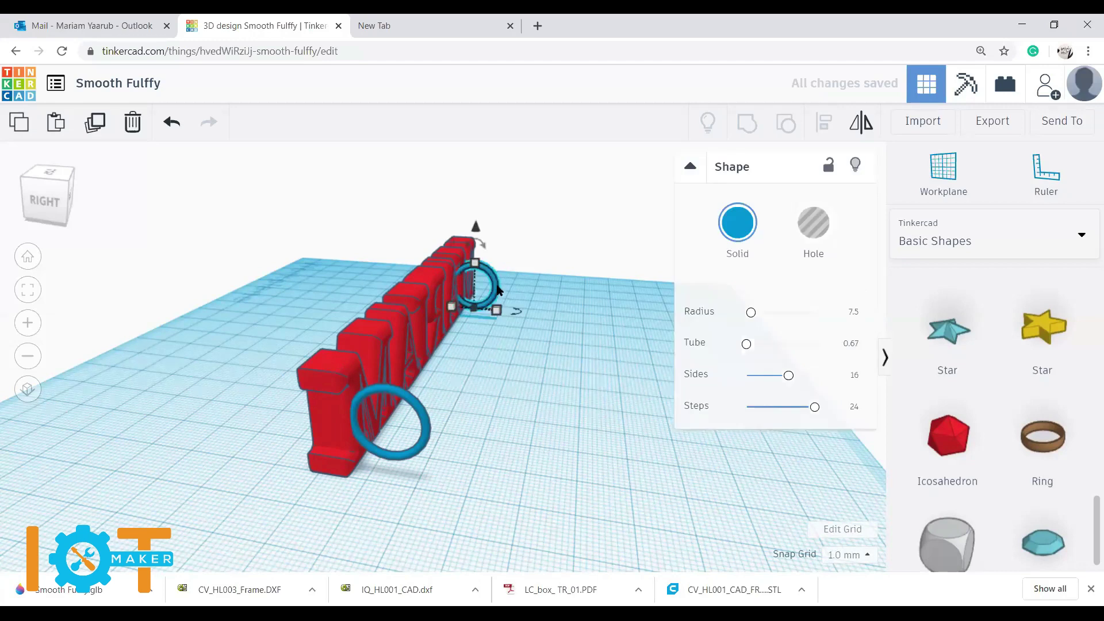
# Step: Select both rings and align them with each other along the edge nearest the name text
pyautogui.moveTo(430, 424); pyautogui.dragTo(428, 427)
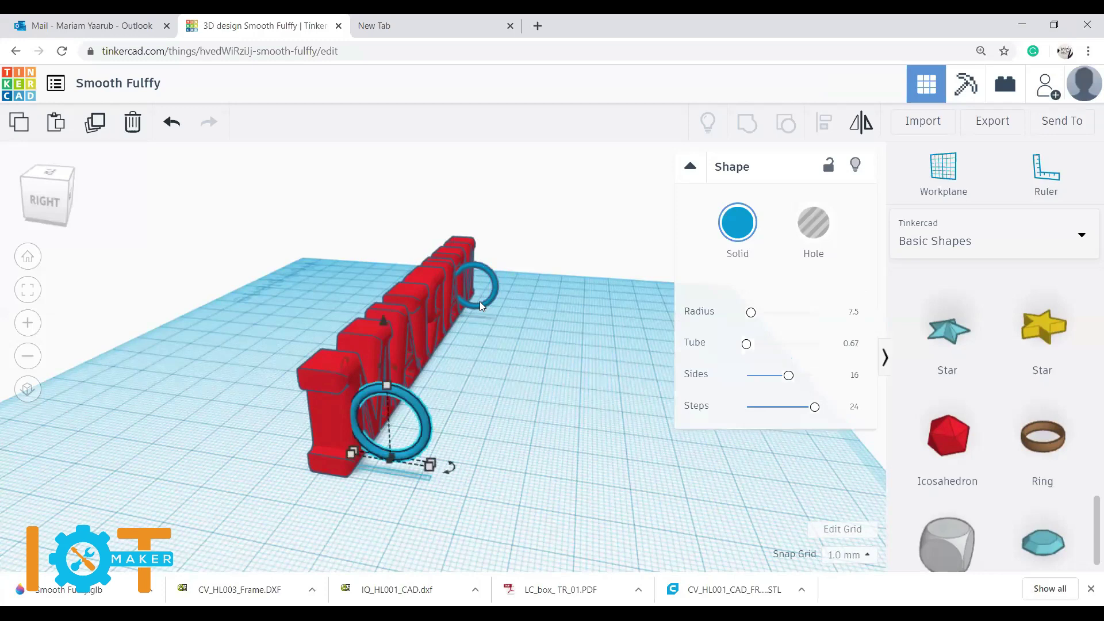
pyautogui.keyDown('shift'); pyautogui.click(491, 298); pyautogui.keyUp('shift')
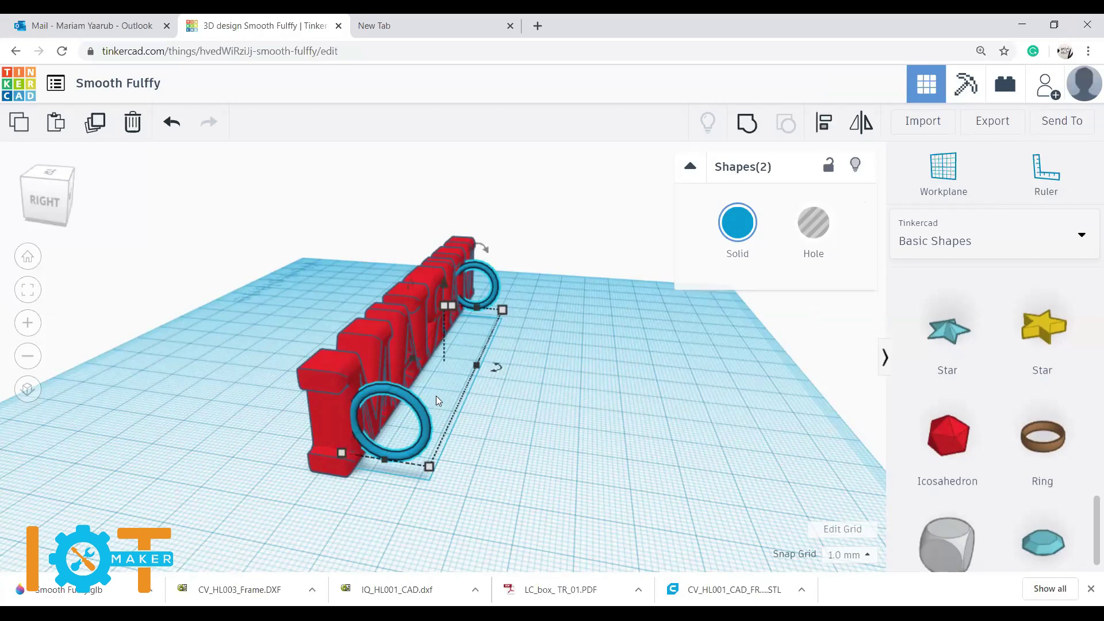
pyautogui.click(826, 123)
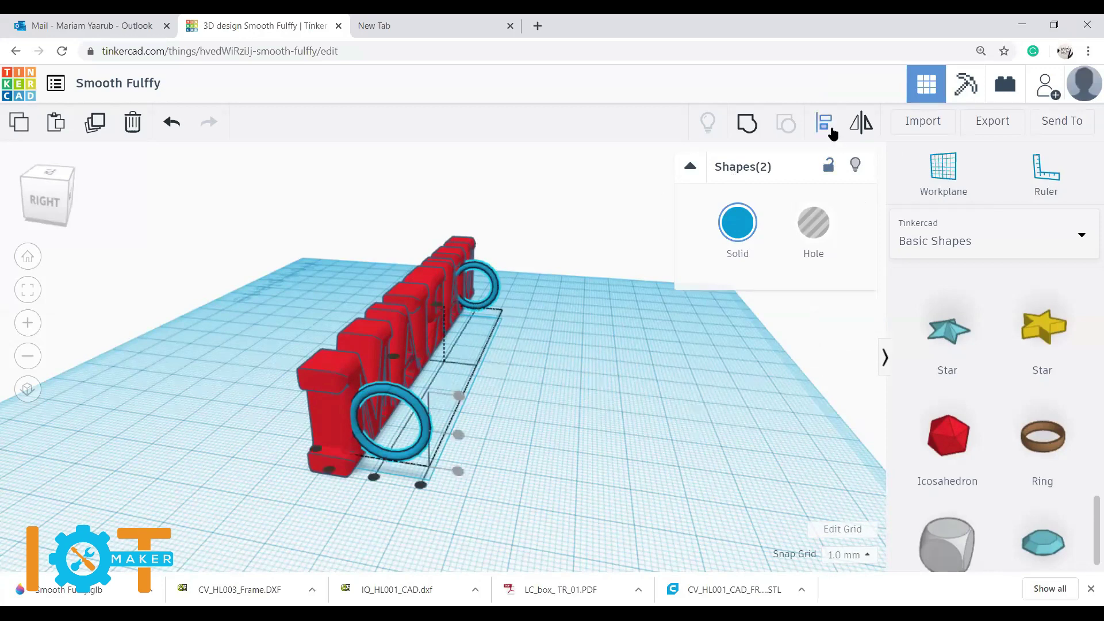
pyautogui.click(374, 480)
pyautogui.moveTo(530, 527); pyautogui.dragTo(547, 467, button='right')
pyautogui.click(572, 447)
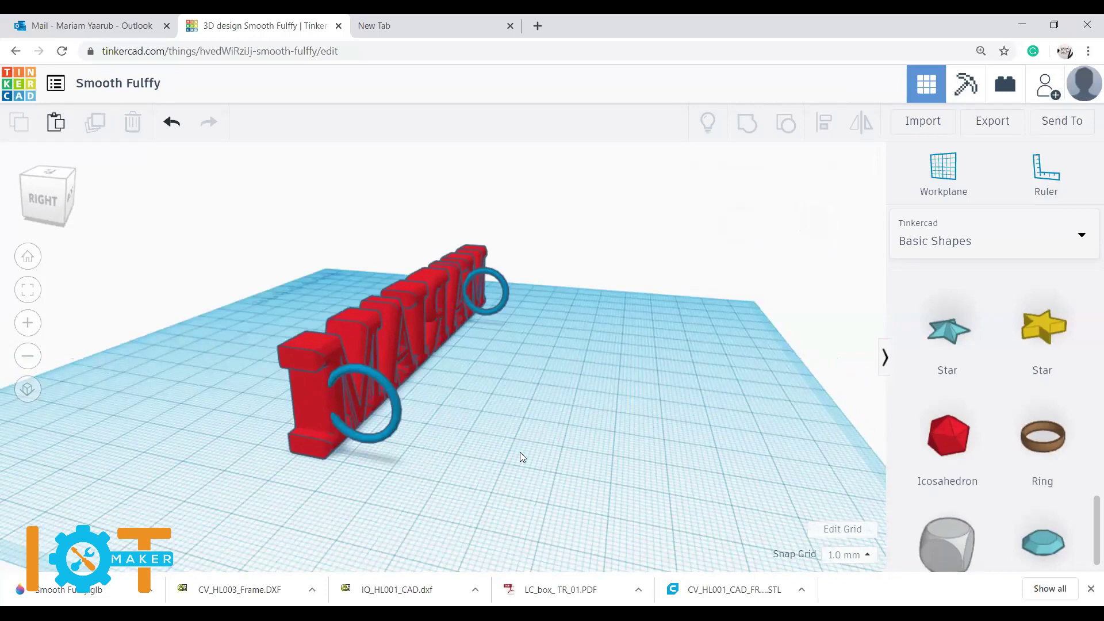
# Step: Select the name text and both rings and group them into one object
pyautogui.moveTo(450, 468); pyautogui.dragTo(645, 351, button='right')
pyautogui.moveTo(660, 264); pyautogui.dragTo(178, 415)
pyautogui.click(943, 170)
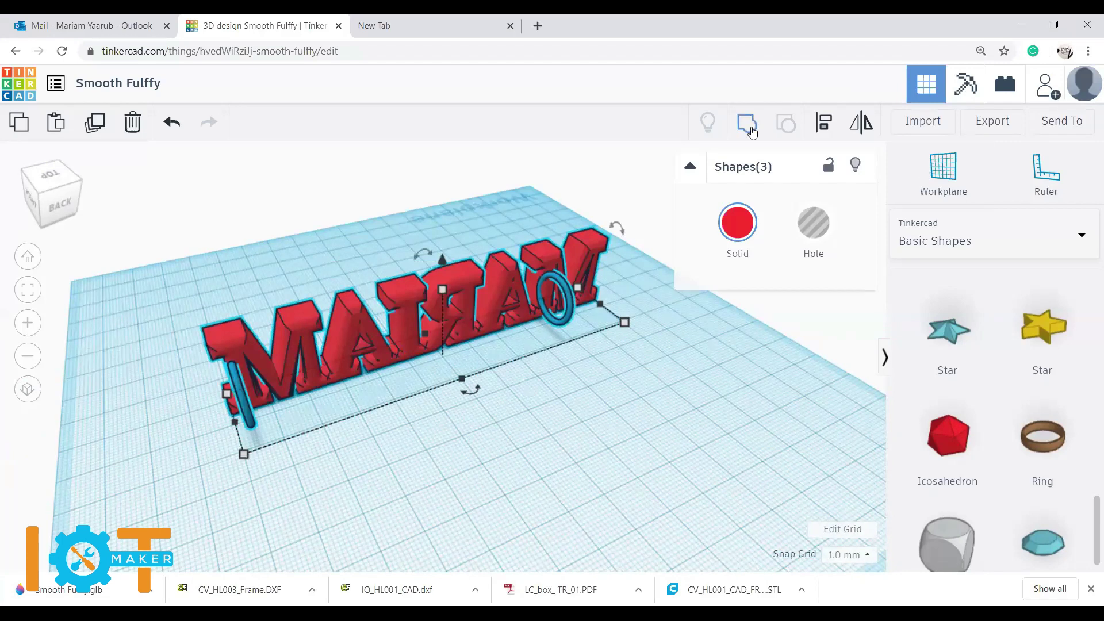
pyautogui.click(595, 365)
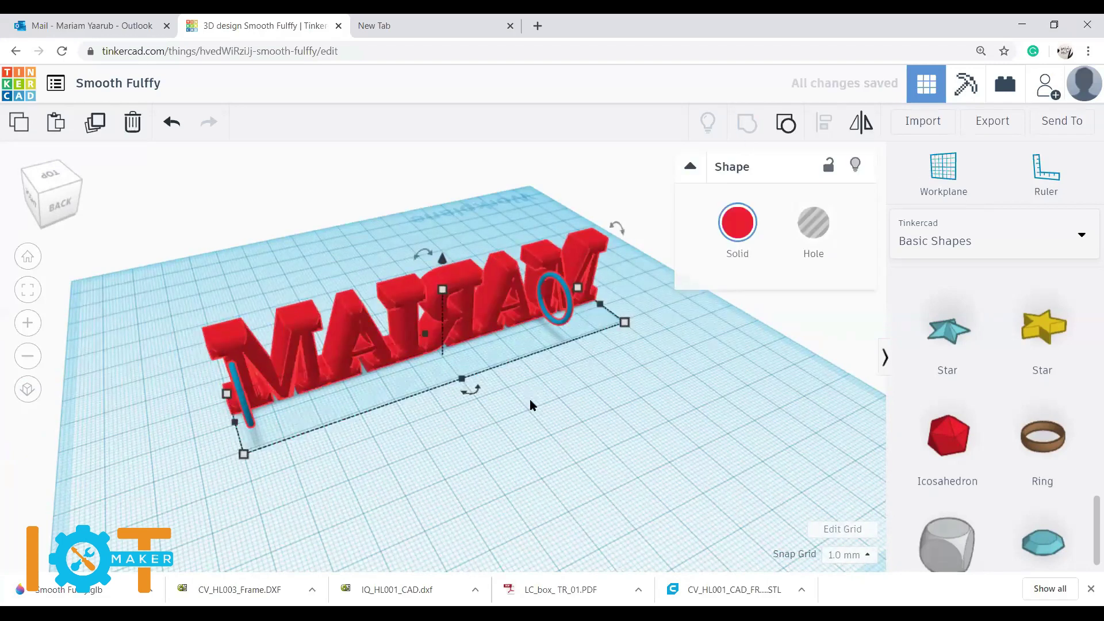
pyautogui.moveTo(572, 412); pyautogui.dragTo(708, 385, button='right')
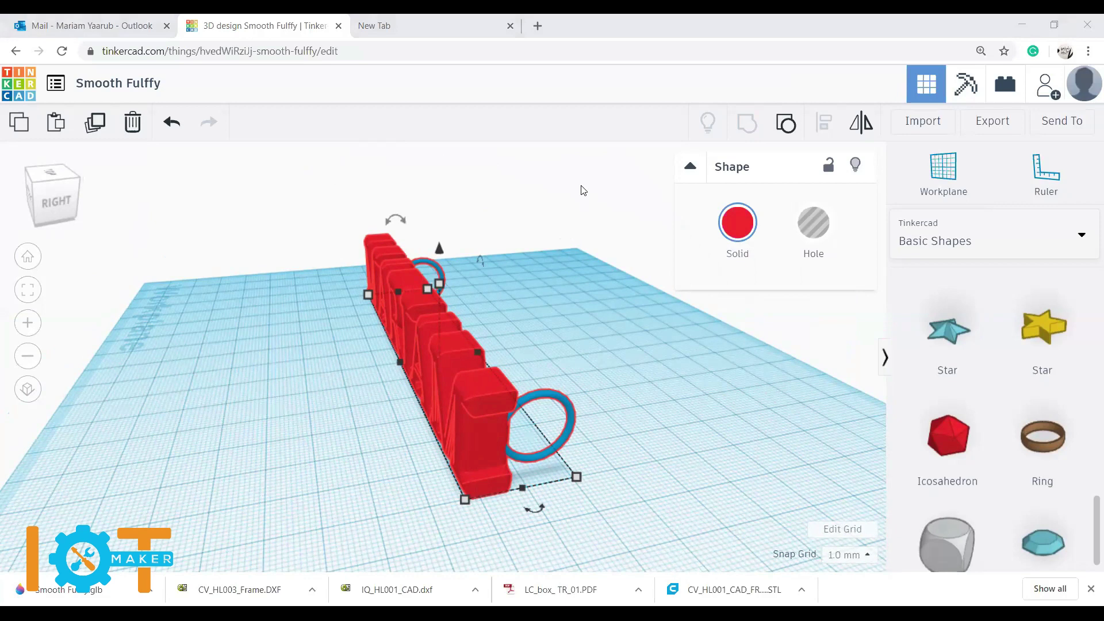
pyautogui.hotkey('ctrl', 'g')
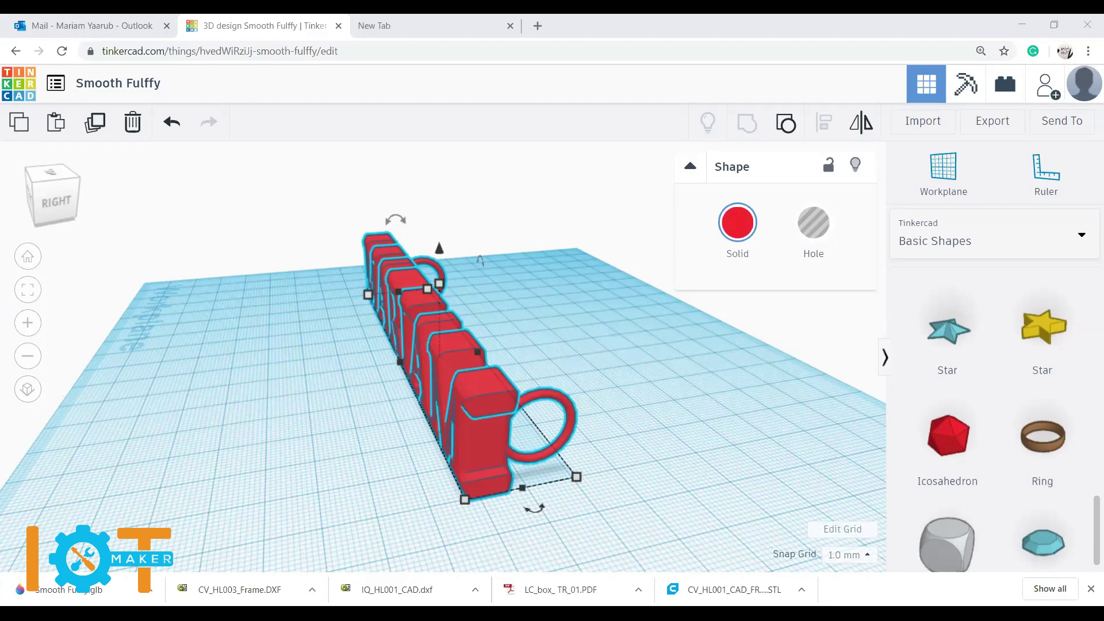
# Step: Open the grouped name and rings for editing of the individual parts
pyautogui.click(495, 446)
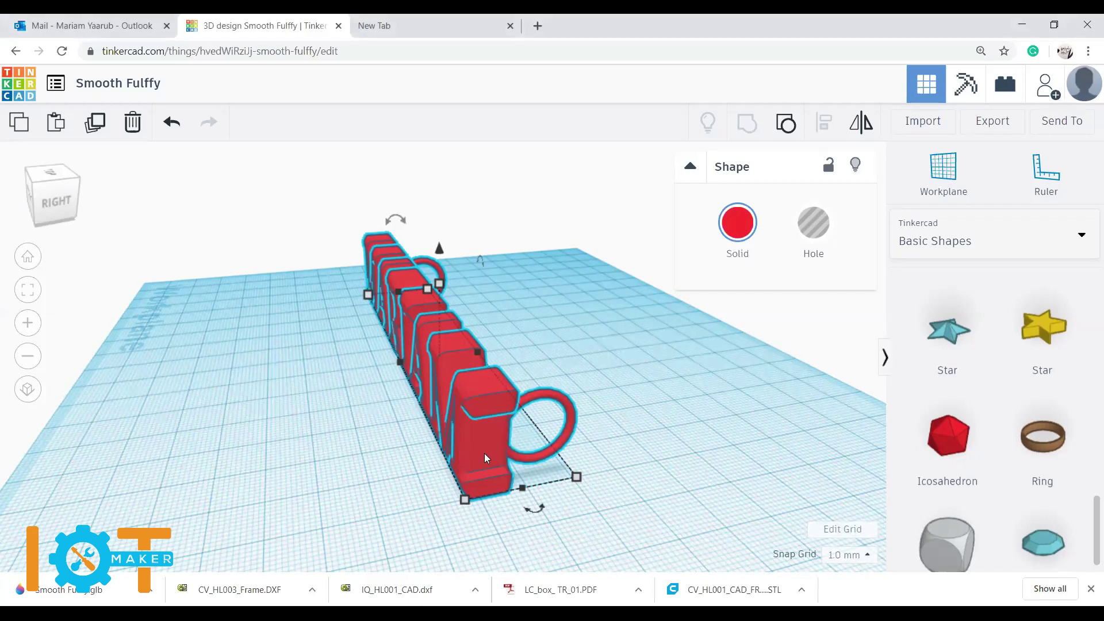
pyautogui.moveTo(484, 454); pyautogui.dragTo(508, 451)
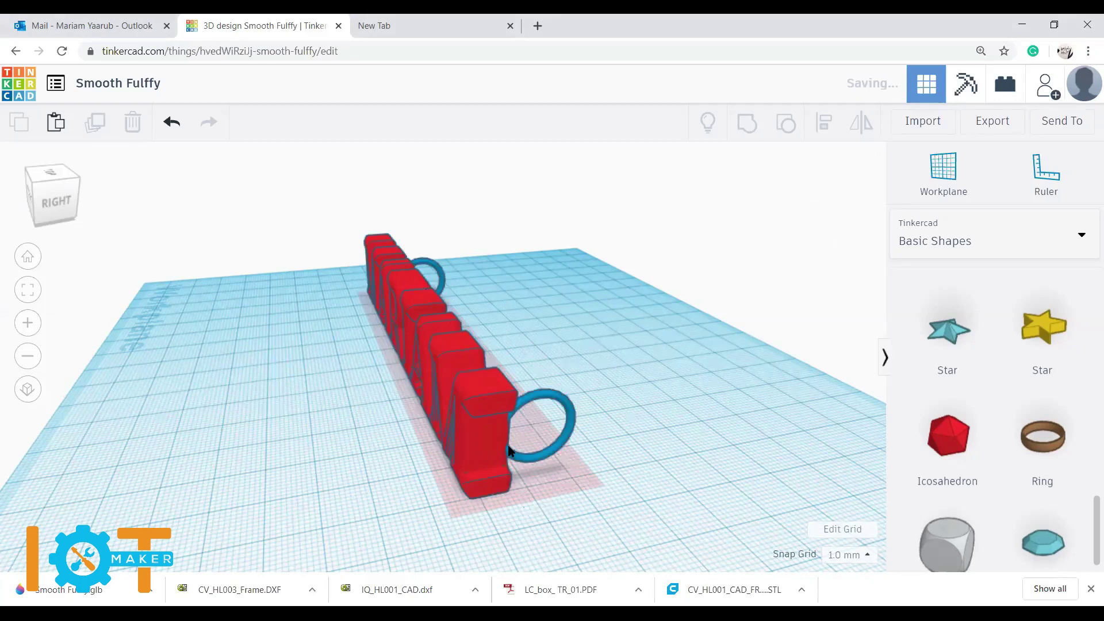
# Step: Finish editing the group's individual parts so the name and rings act as one object again
pyautogui.click(684, 372)
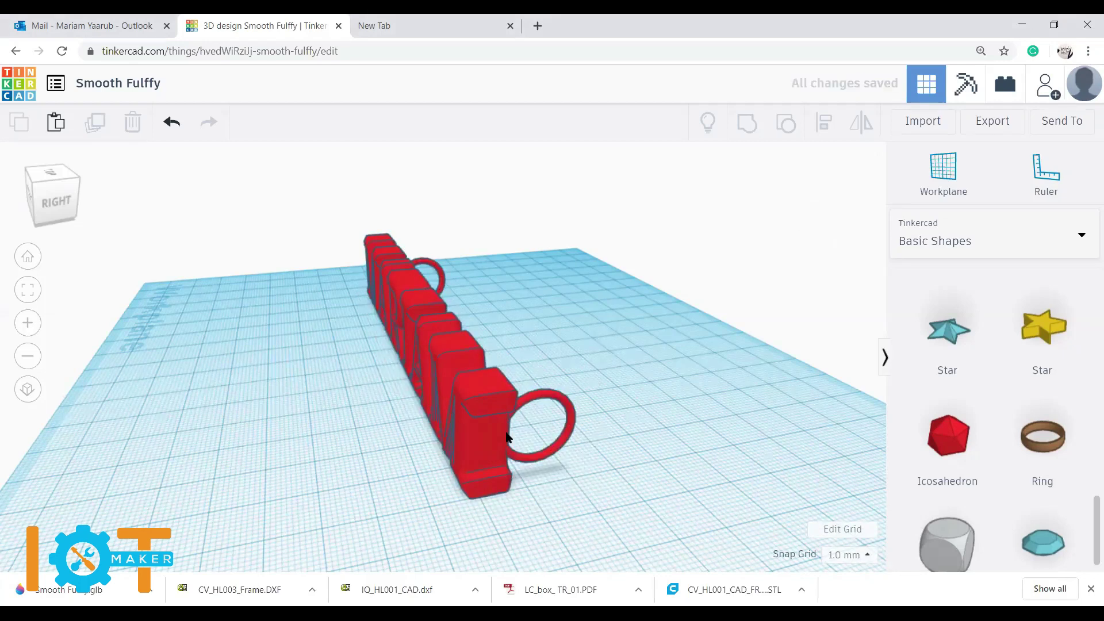
pyautogui.click(470, 441)
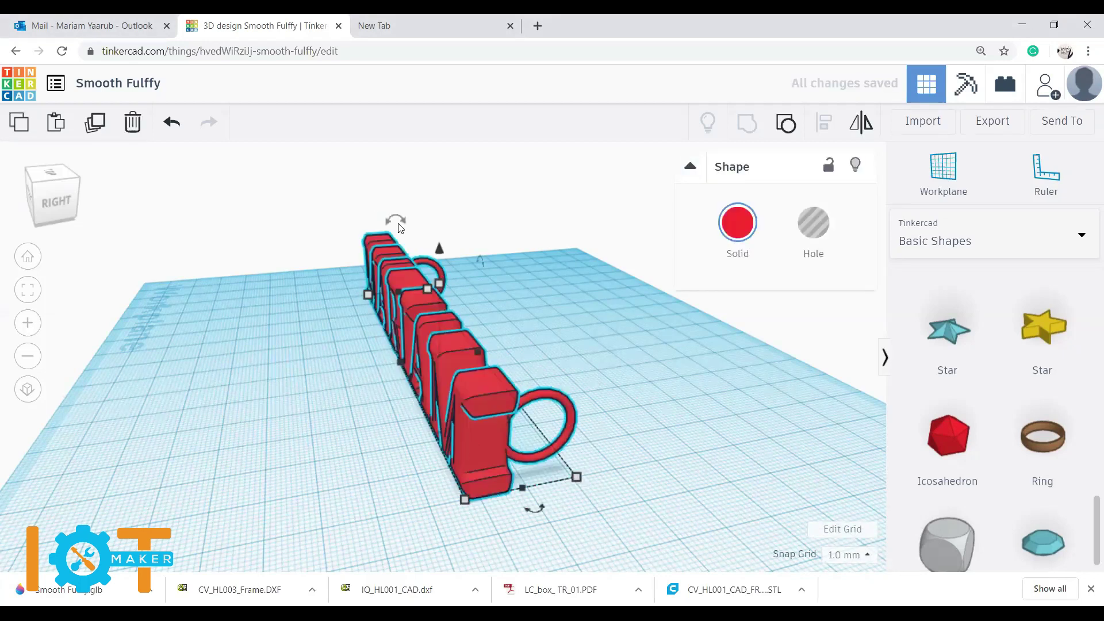
pyautogui.moveTo(392, 227); pyautogui.dragTo(388, 227)
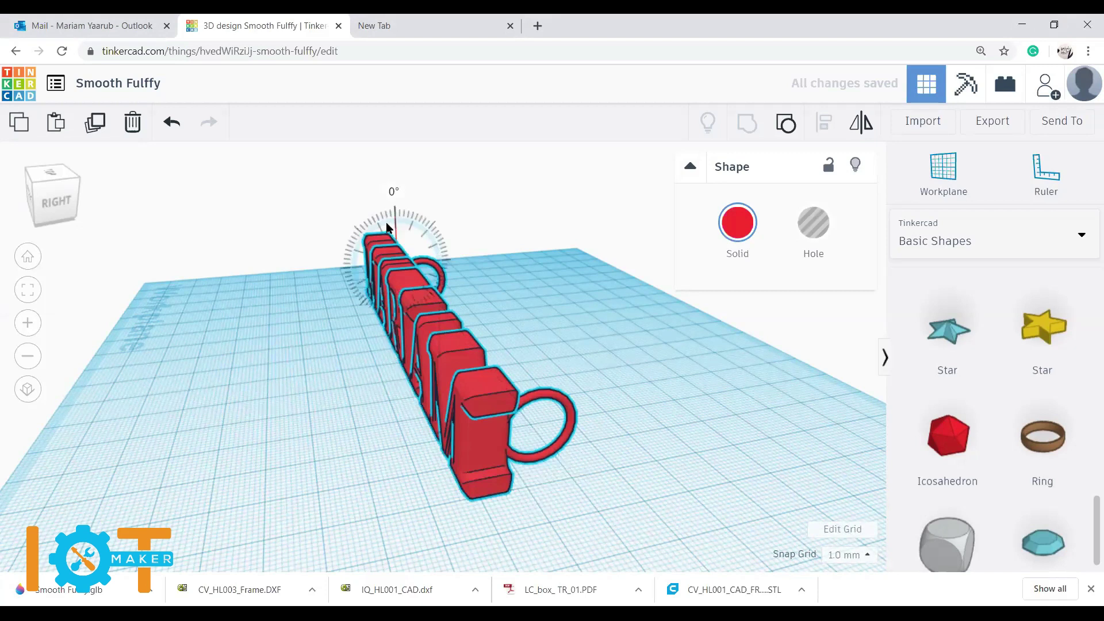
pyautogui.click(602, 309)
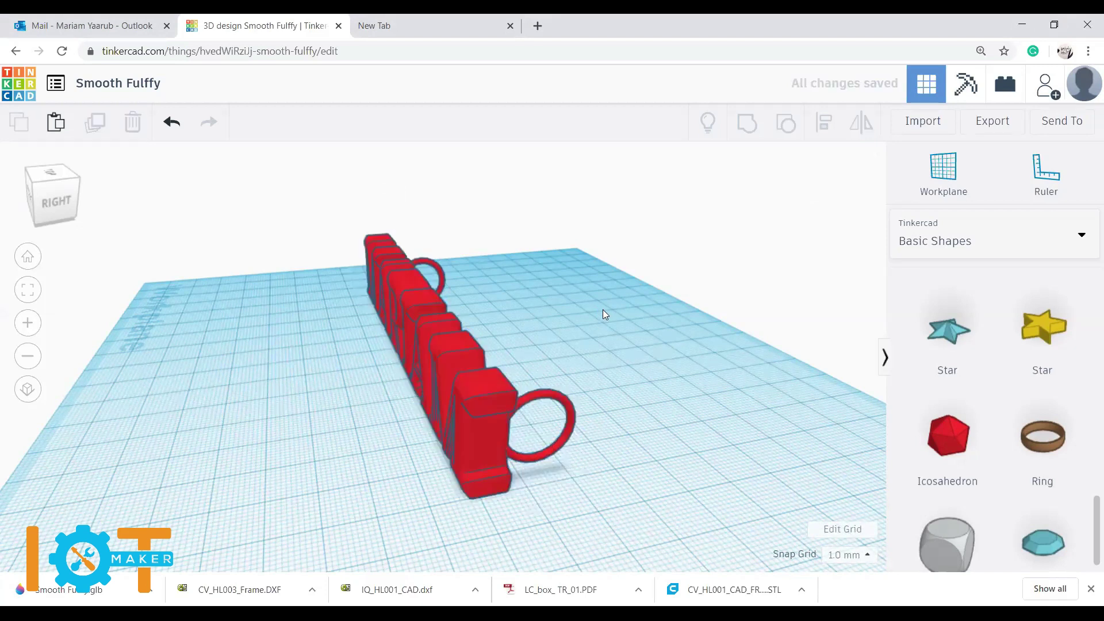
# Step: Rotate the grouped name piece by 90° about its long axis
pyautogui.click(487, 415)
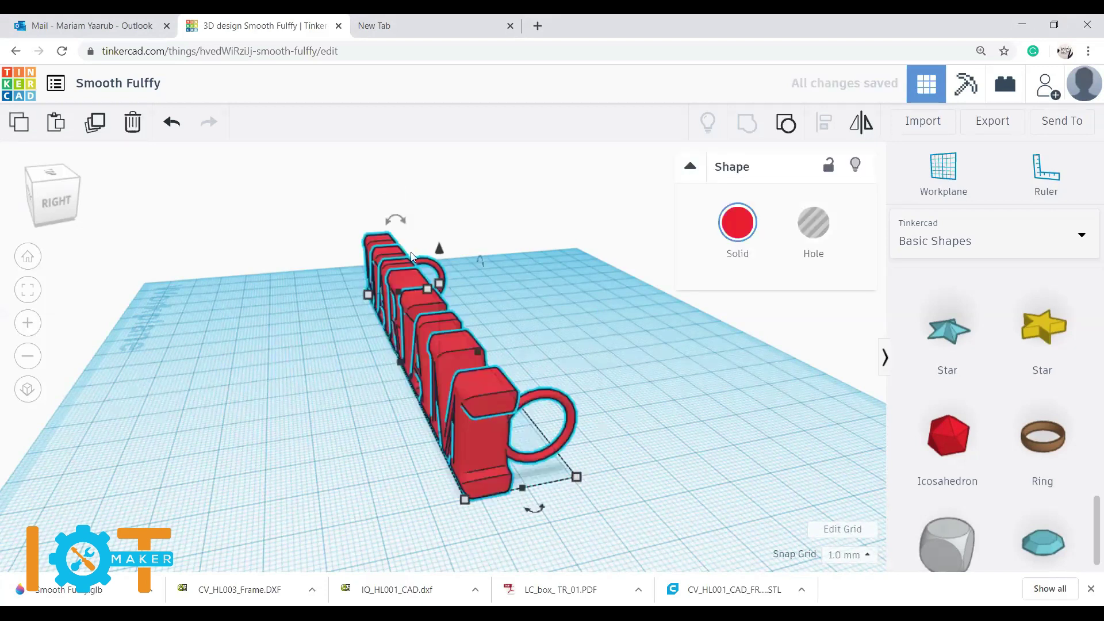
pyautogui.moveTo(400, 224)
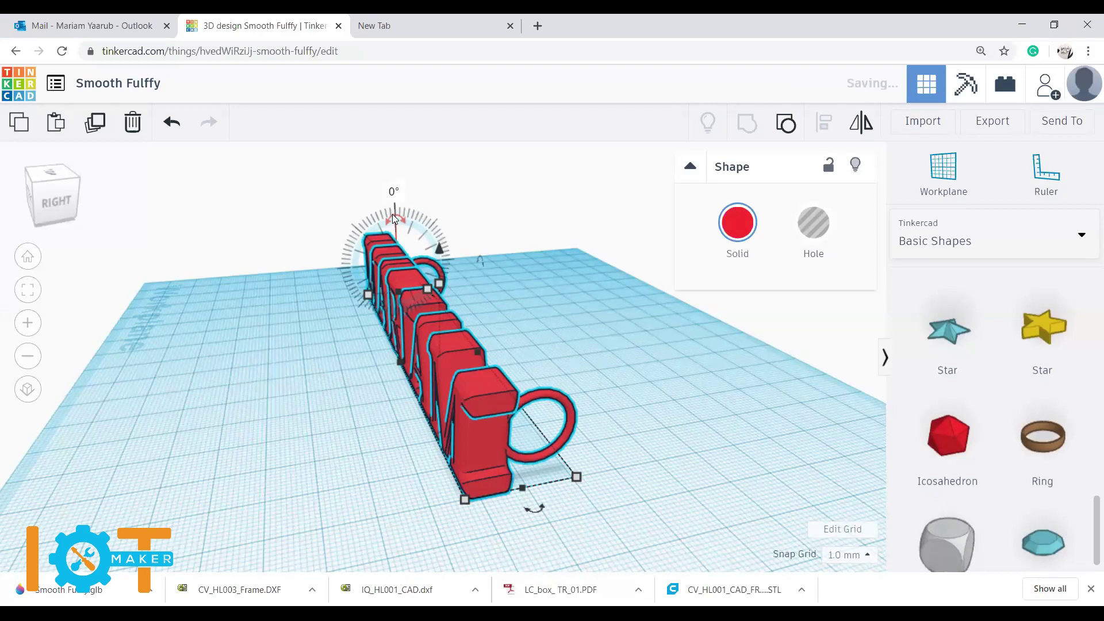
pyautogui.click(393, 191)
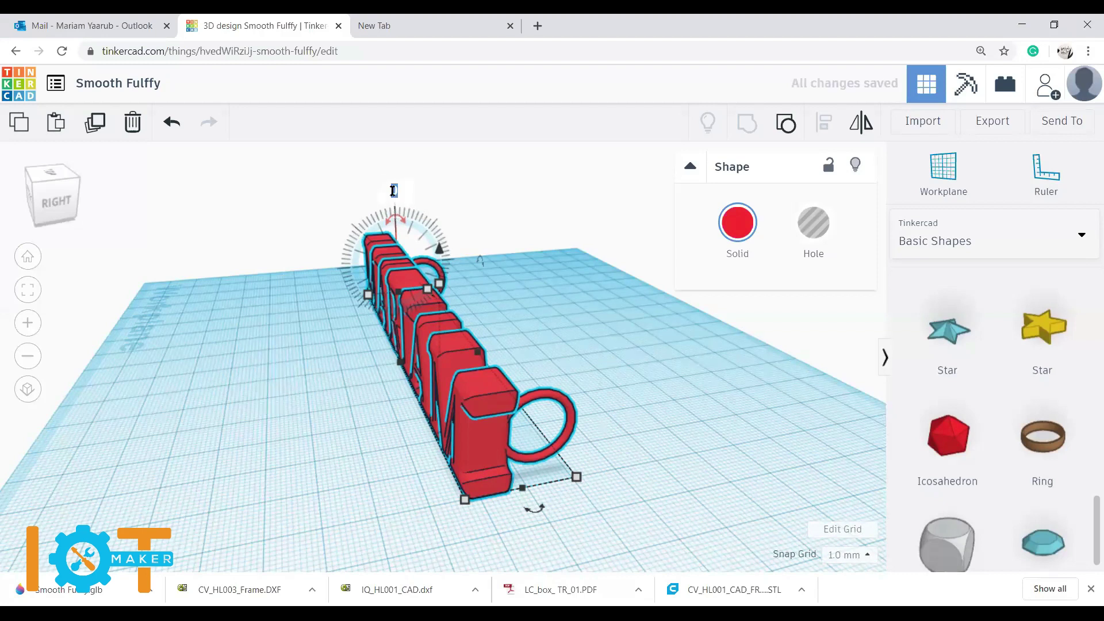
pyautogui.write('90')
pyautogui.press('Return')
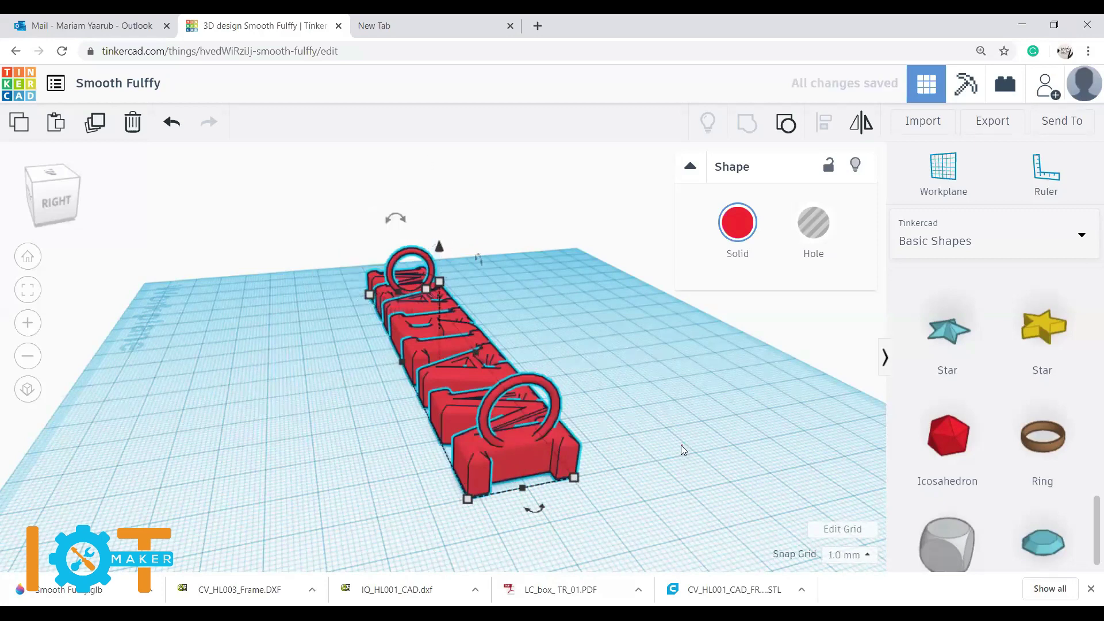
# Step: Rotate the flat-lying name piece a further 90° about the same long axis
pyautogui.click(682, 446)
pyautogui.moveTo(626, 500); pyautogui.dragTo(584, 445, button='right')
pyautogui.click(584, 445)
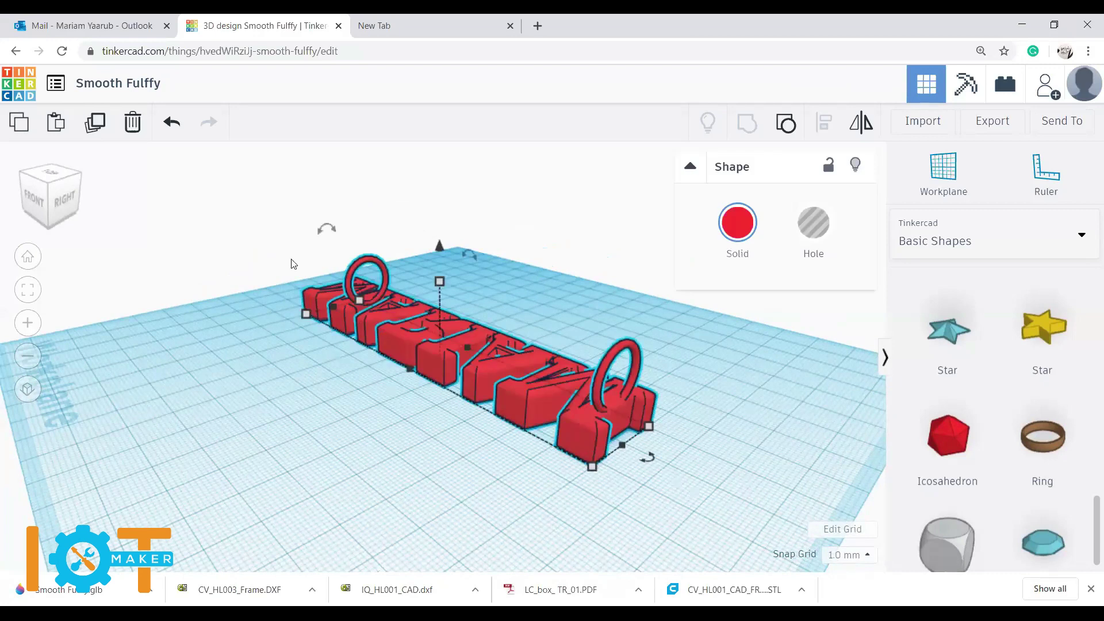
pyautogui.click(323, 230)
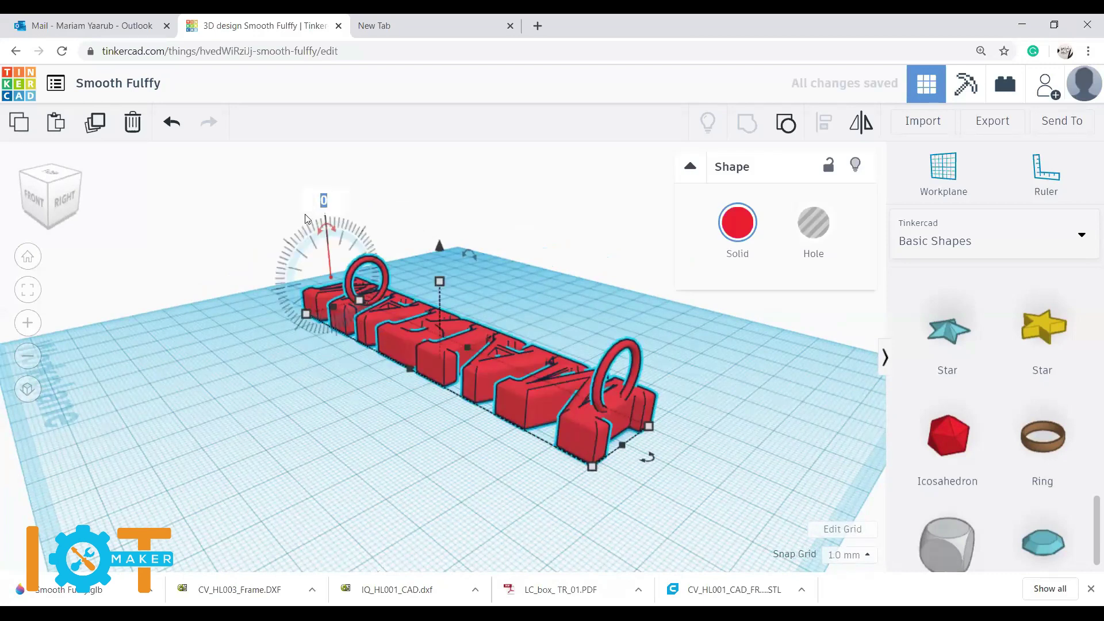
pyautogui.write('90')
pyautogui.press('Return')
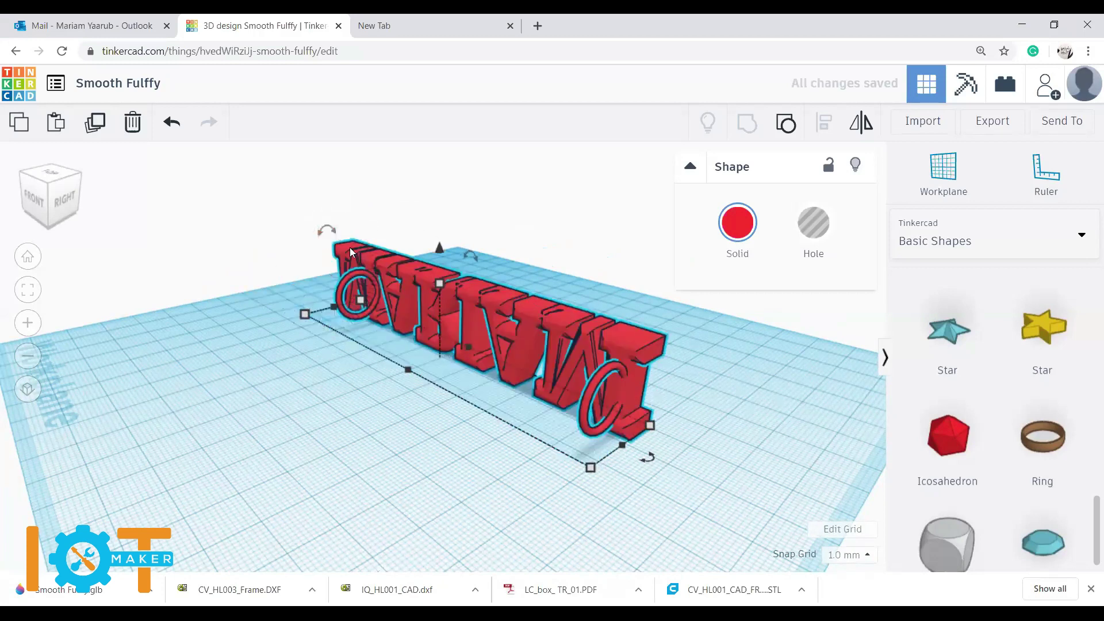
# Step: Rotate the upside-down name piece by about -179° about its long axis so the letters stand upright
pyautogui.moveTo(323, 227); pyautogui.dragTo(356, 481)
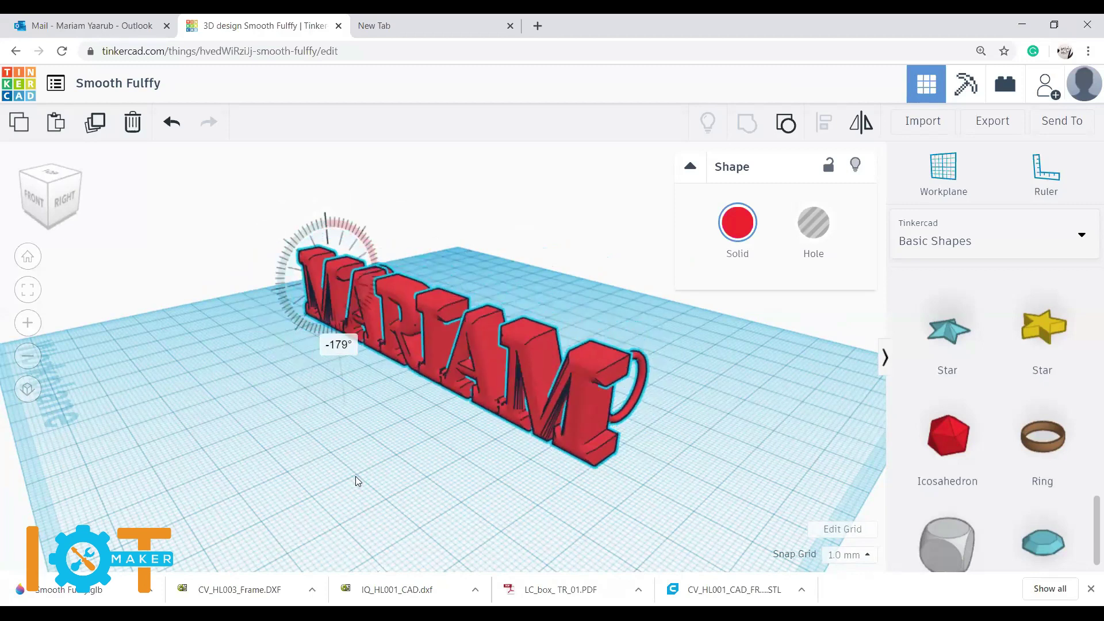
pyautogui.click(443, 463)
pyautogui.moveTo(437, 470); pyautogui.dragTo(413, 318, button='right')
pyautogui.click(413, 317)
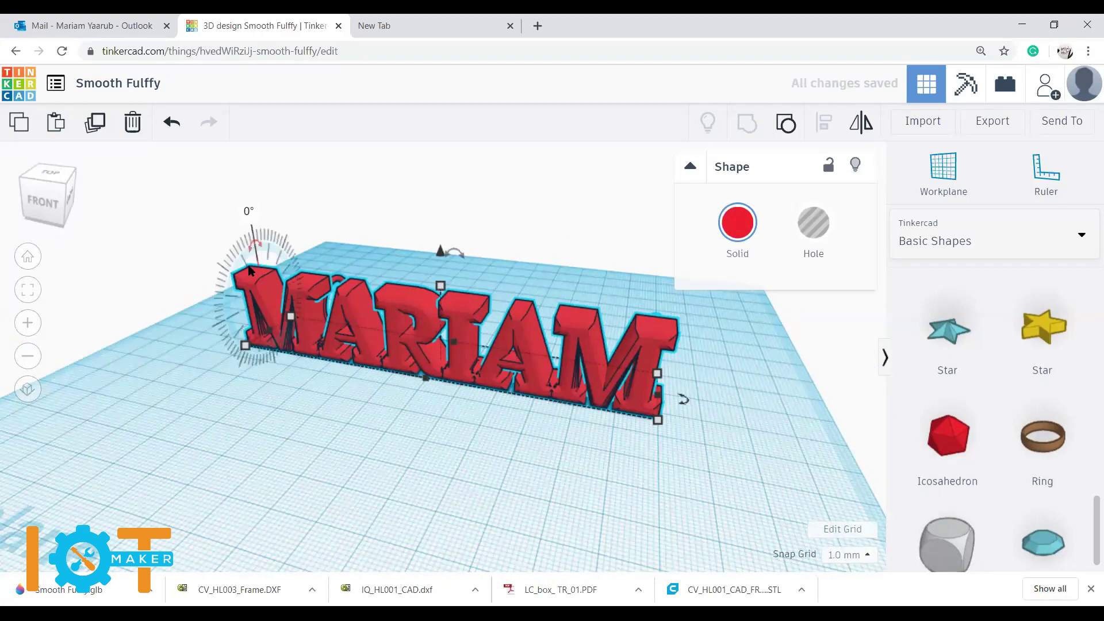
pyautogui.click(253, 245)
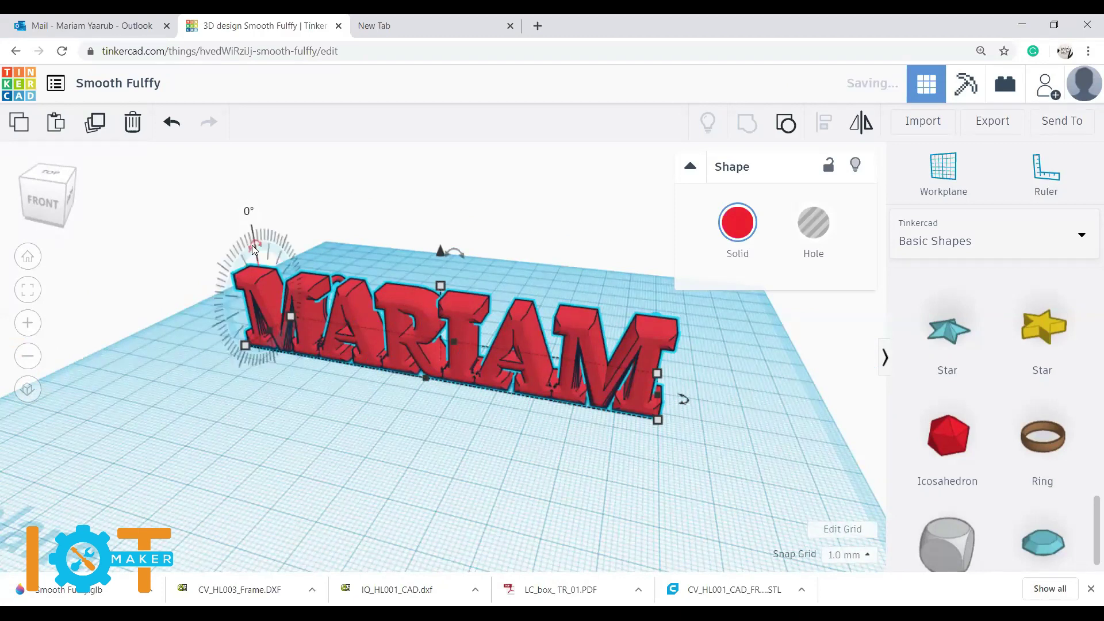
pyautogui.click(249, 213)
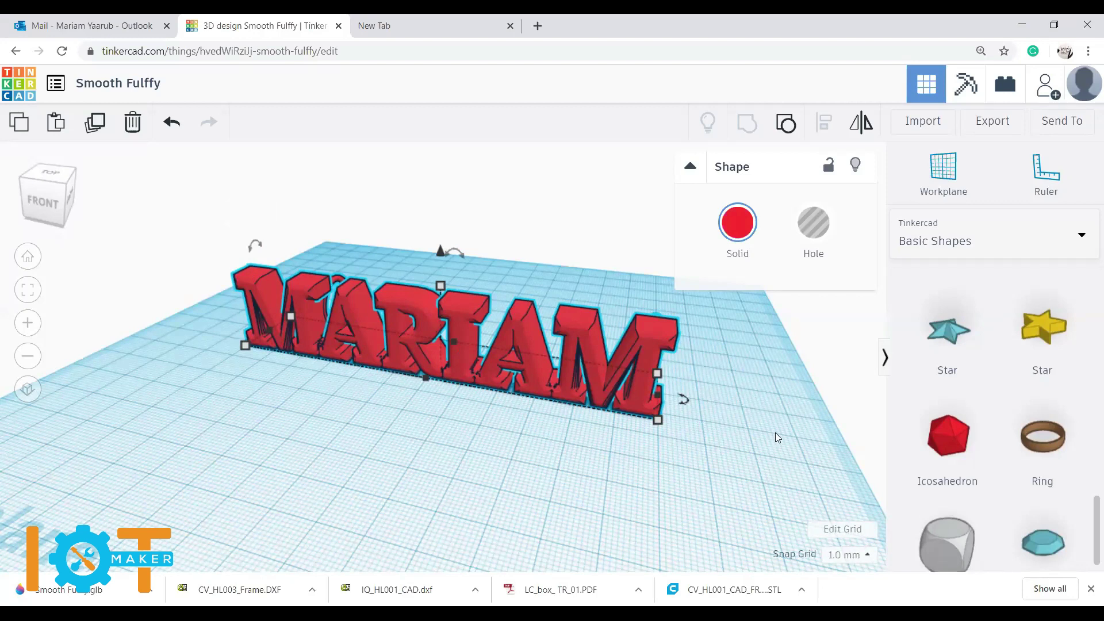
# Step: Export everything in the design as an .STL file for 3D printing
pyautogui.click(740, 434)
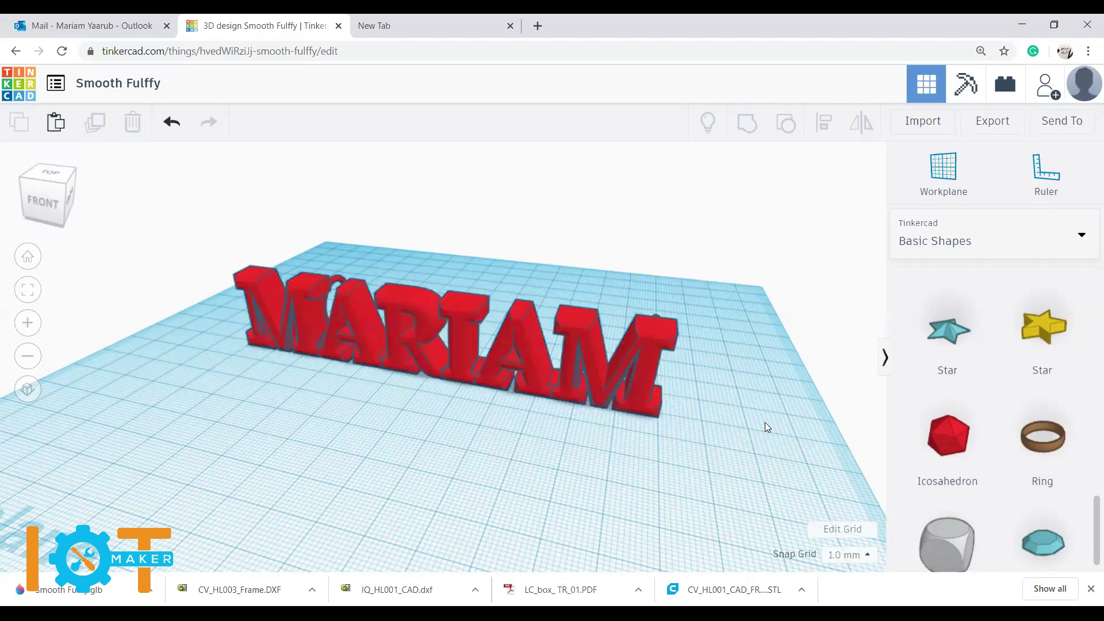
pyautogui.moveTo(716, 454); pyautogui.dragTo(789, 419, button='right')
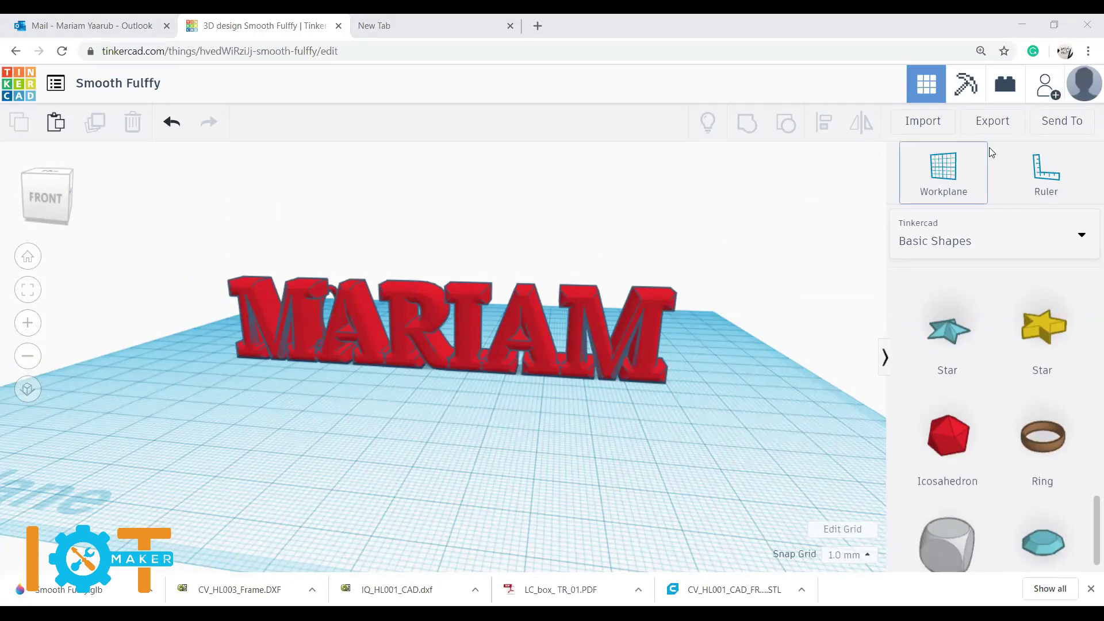
pyautogui.click(992, 122)
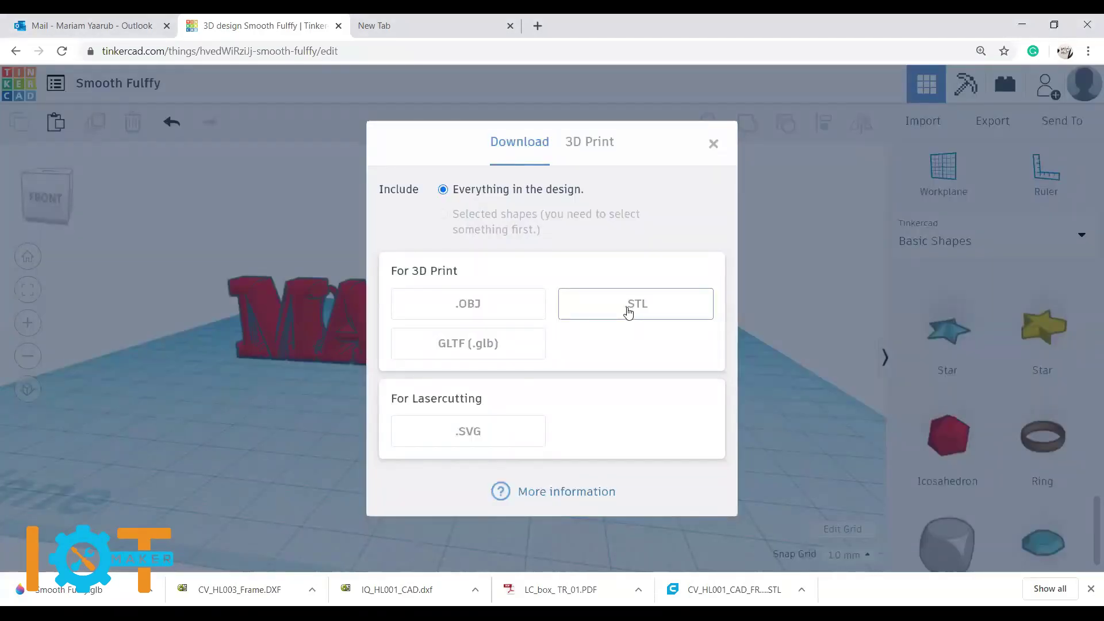
pyautogui.click(628, 305)
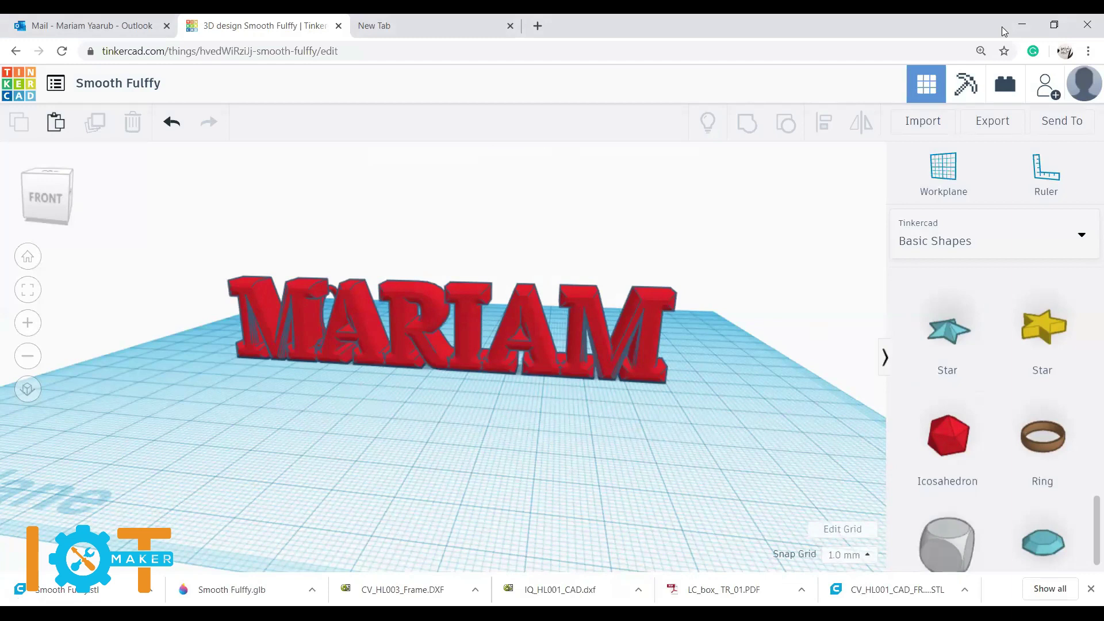
# Step: Add a Ring shape to the workplane in front of the name text
pyautogui.scroll(-1, 1044, 455)
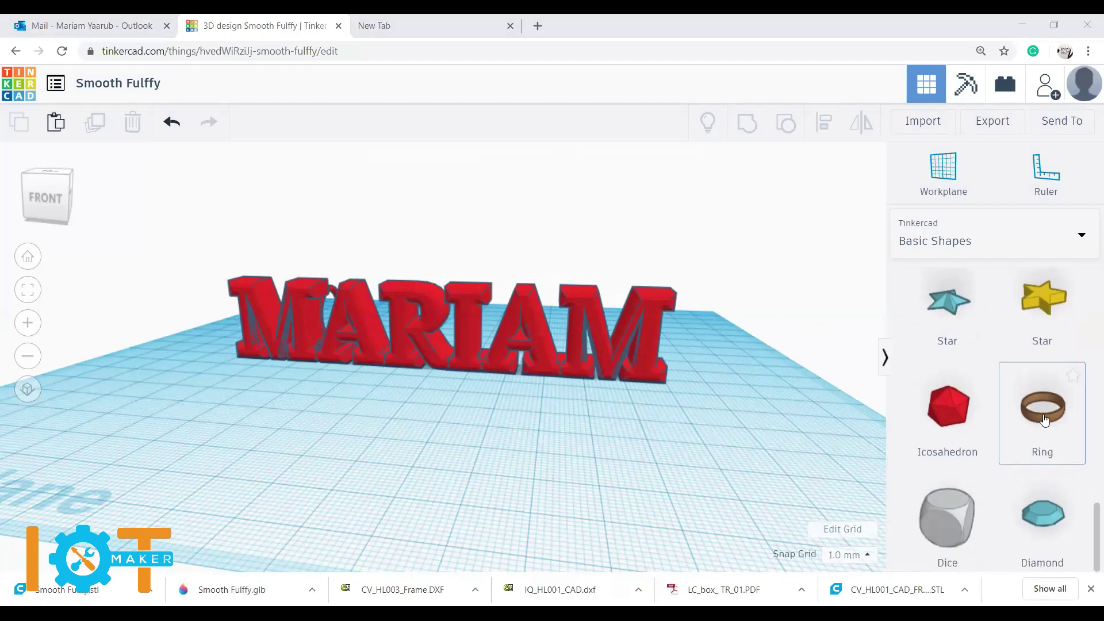
pyautogui.moveTo(1045, 420); pyautogui.dragTo(640, 463)
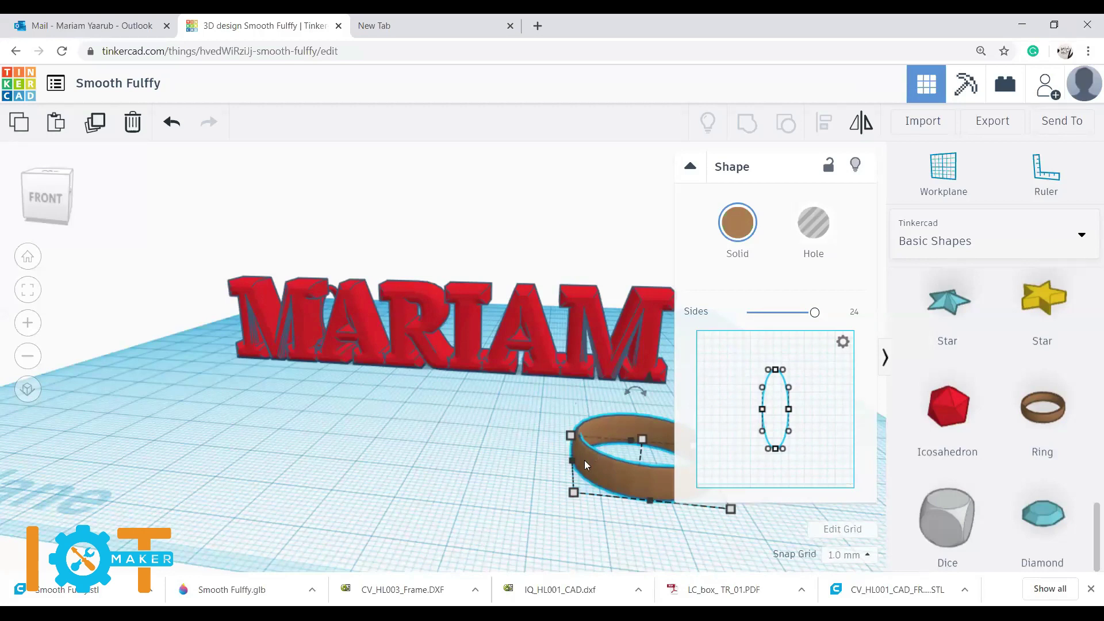
# Step: Try reshaping the ring's cross-section profile and moving the ring, and undo these changes
pyautogui.moveTo(762, 409); pyautogui.dragTo(714, 407)
pyautogui.moveTo(788, 409); pyautogui.dragTo(832, 396)
pyautogui.moveTo(641, 486)
pyautogui.mouseDown()
pyautogui.moveTo(499, 438)
pyautogui.moveTo(443, 460)
pyautogui.moveTo(454, 454)
pyautogui.mouseUp()
pyautogui.moveTo(592, 452)
pyautogui.mouseDown(button='right')
pyautogui.moveTo(606, 494)
pyautogui.moveTo(607, 465)
pyautogui.mouseUp(button='right')
pyautogui.moveTo(711, 403); pyautogui.dragTo(746, 408)
pyautogui.moveTo(832, 397)
pyautogui.mouseDown()
pyautogui.moveTo(803, 416)
pyautogui.moveTo(794, 403)
pyautogui.mouseUp()
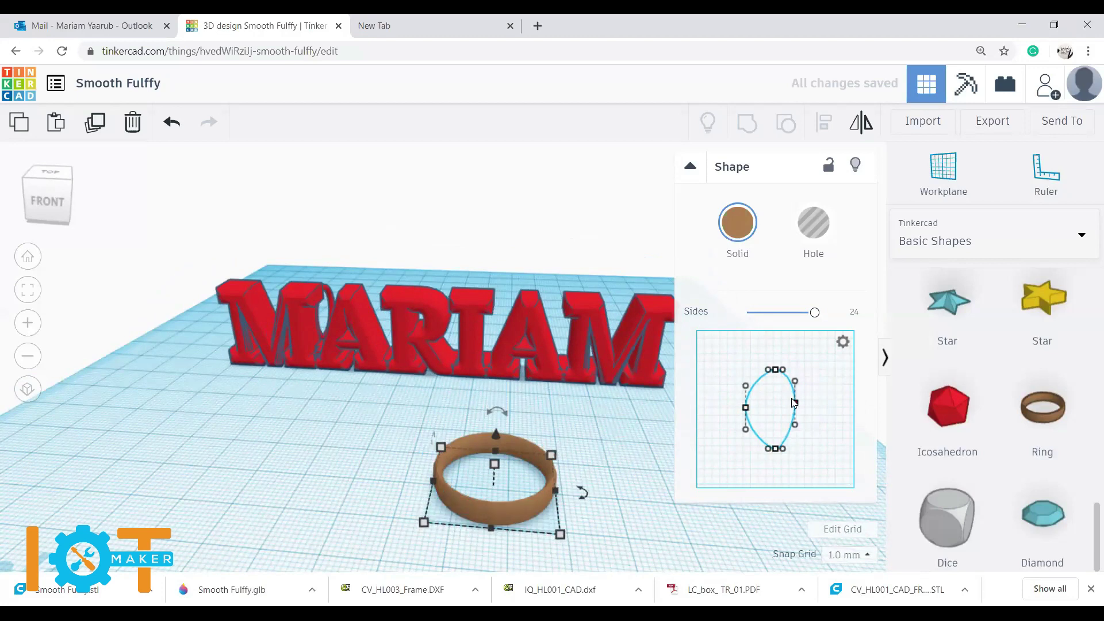
pyautogui.hotkey('ctrl', 'z')
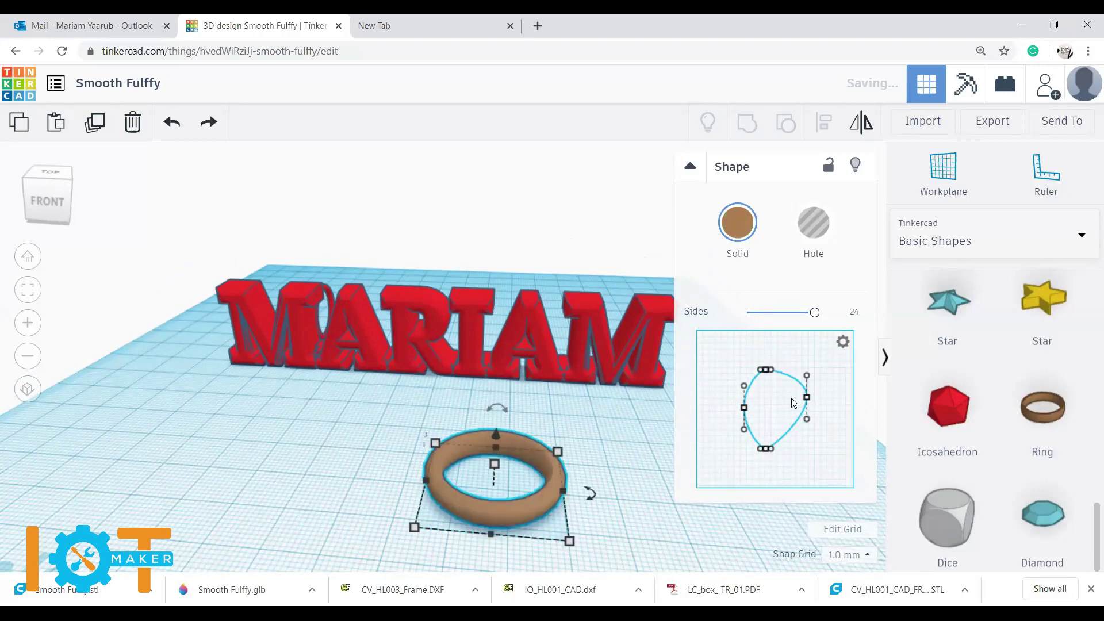
pyautogui.hotkey('ctrl', 'z')
pyautogui.hotkey('ctrl', 'z')
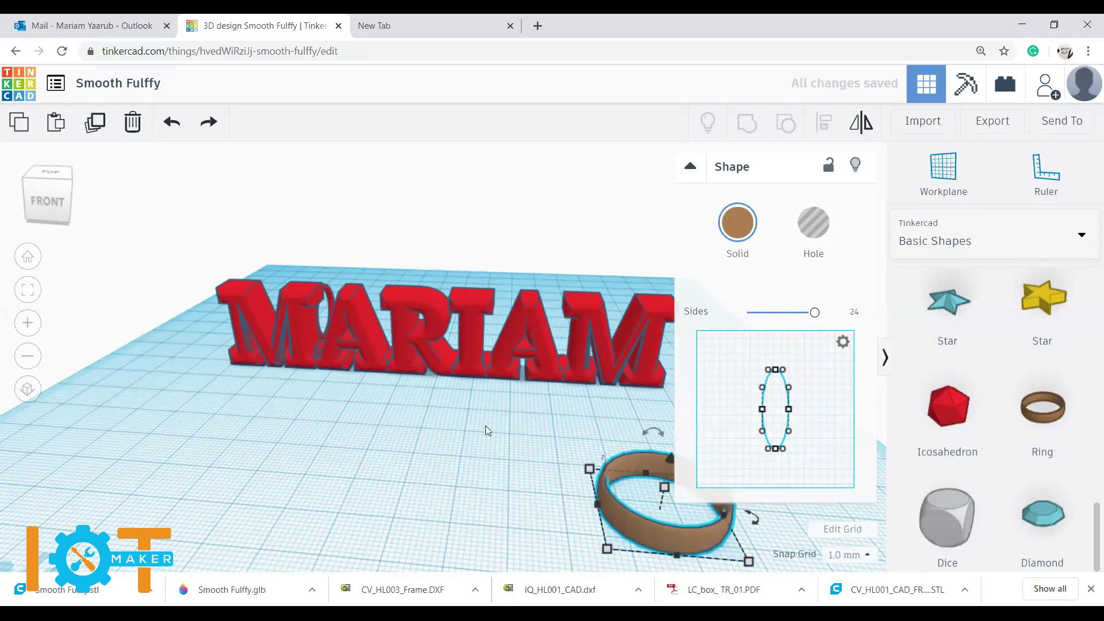
# Step: Colour the ring black and move it to the middle in front of the name text
pyautogui.click(737, 223)
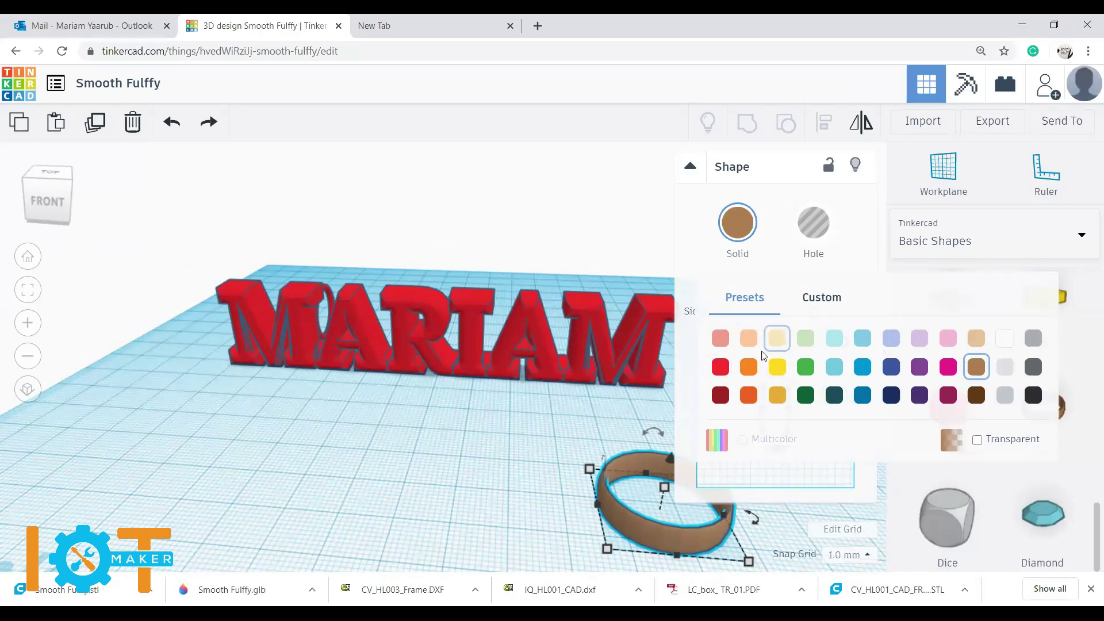
pyautogui.click(1034, 396)
pyautogui.moveTo(599, 452); pyautogui.dragTo(437, 440)
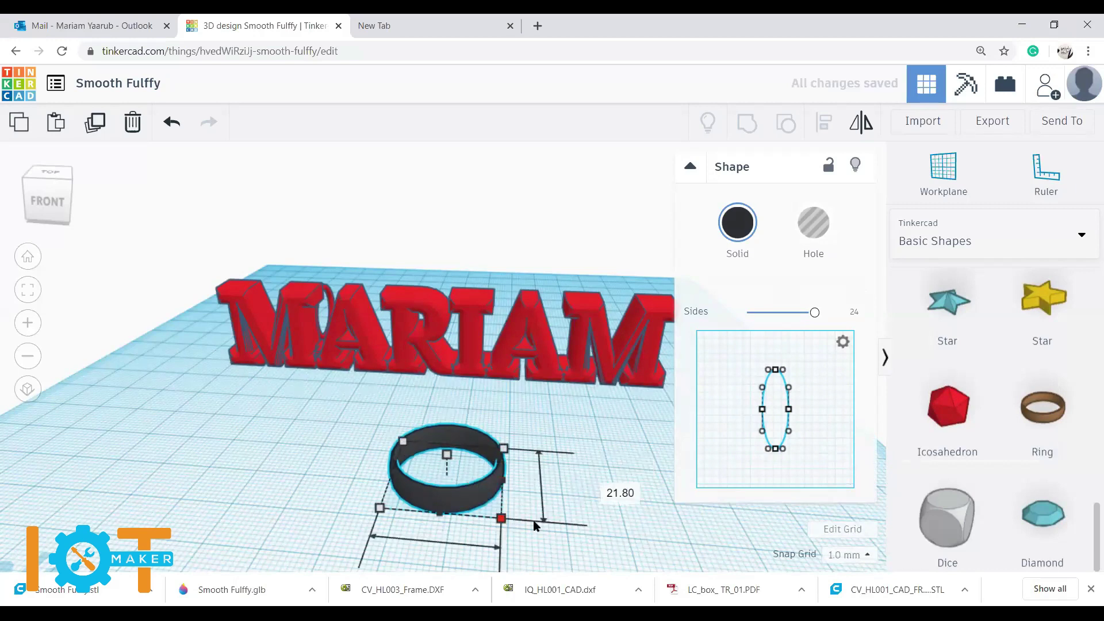
# Step: Set the black ring's length and width both to 40 mm
pyautogui.click(605, 488)
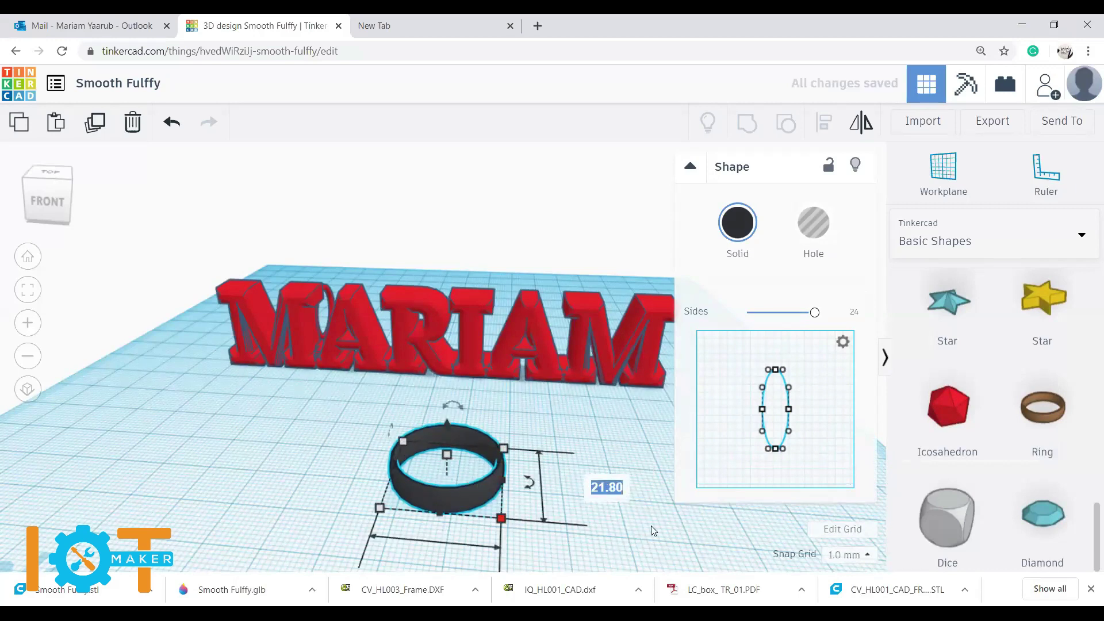
pyautogui.write('40')
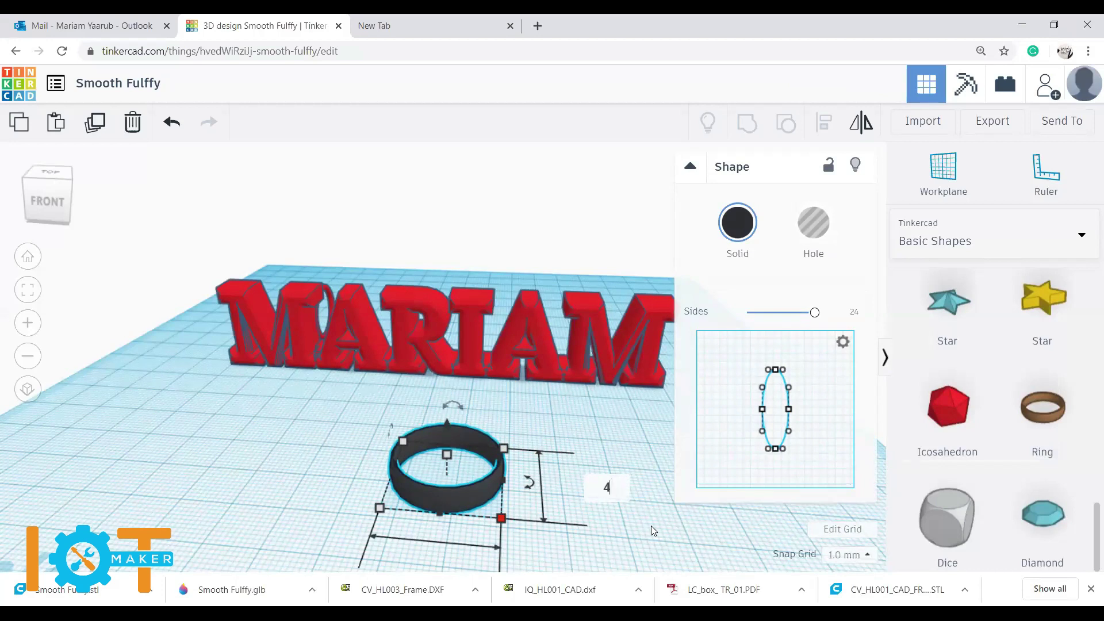
pyautogui.press('Return')
pyautogui.scroll(-2, 676, 528)
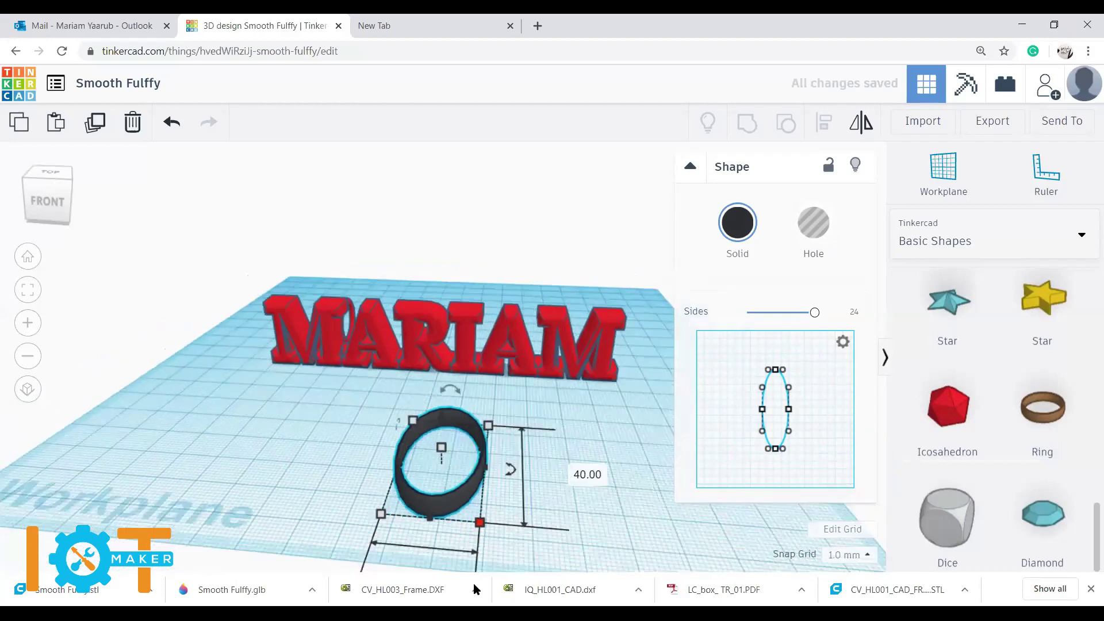
pyautogui.scroll(-2, 483, 549)
pyautogui.click(417, 545)
pyautogui.write('40')
pyautogui.press('Return')
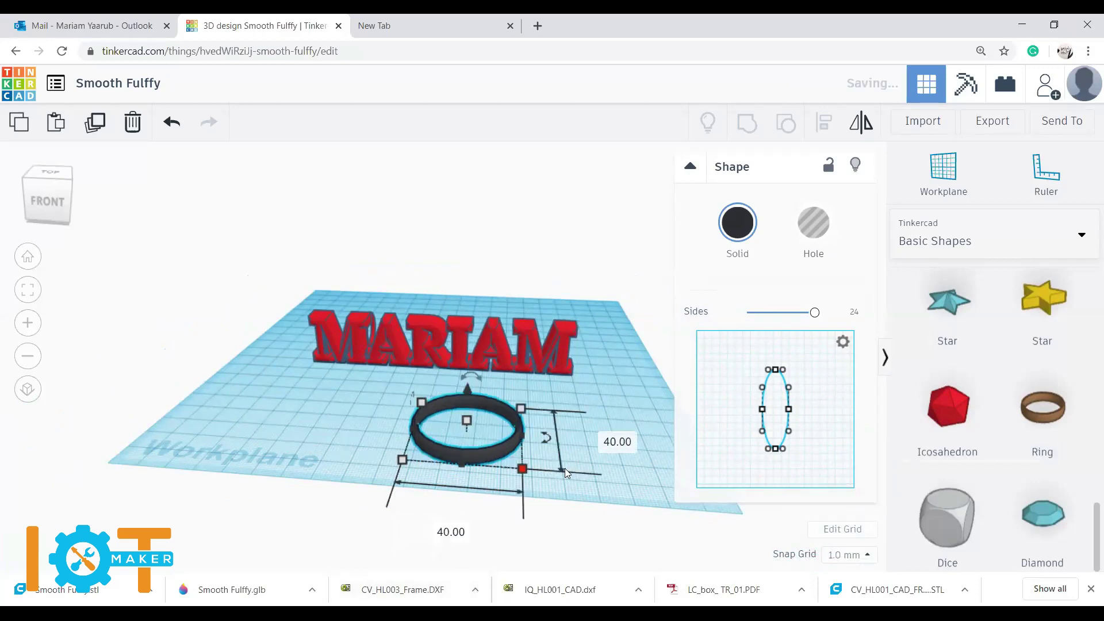
pyautogui.click(466, 420)
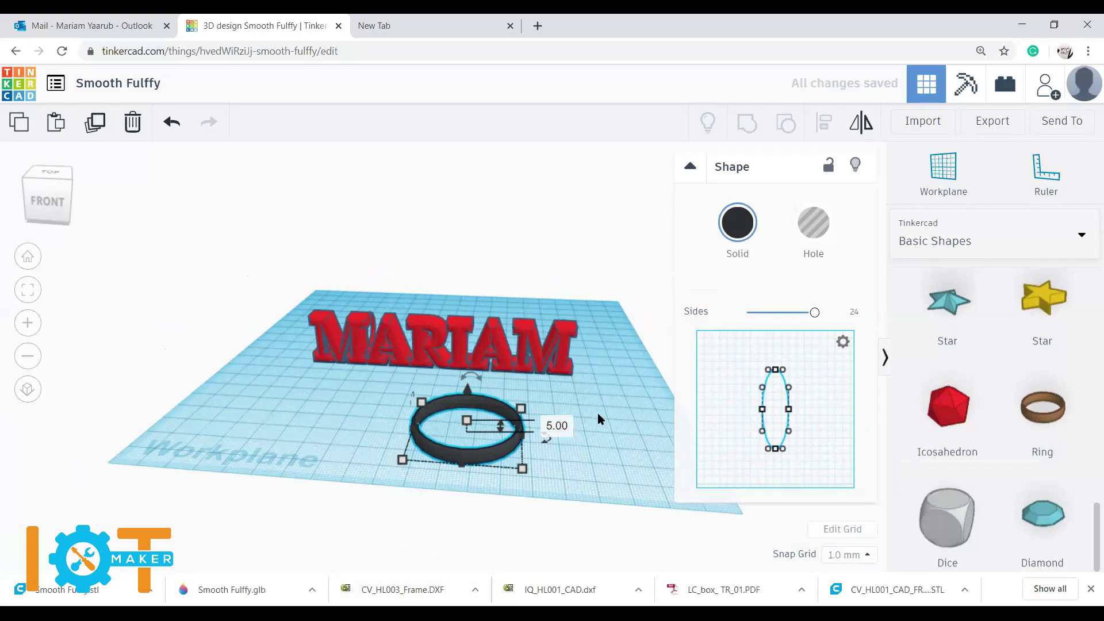
pyautogui.click(535, 434)
pyautogui.click(499, 453)
pyautogui.moveTo(595, 424); pyautogui.dragTo(603, 473, button='right')
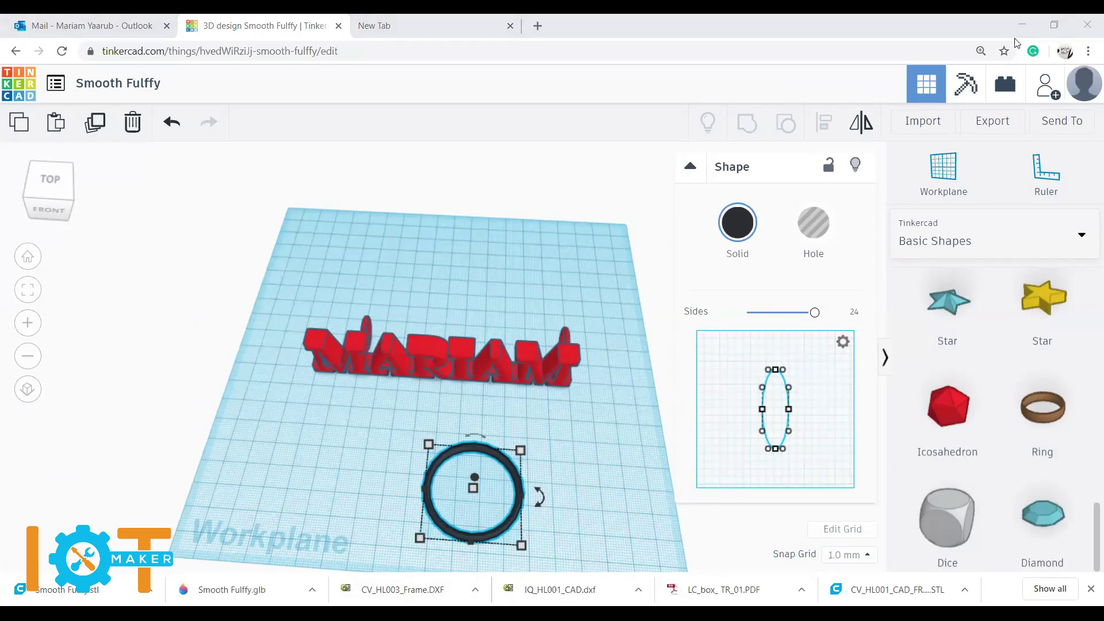
# Step: Add a solid cylinder to the workplane beside the black ring and set its height to 5 mm
pyautogui.scroll(15, 1053, 434)
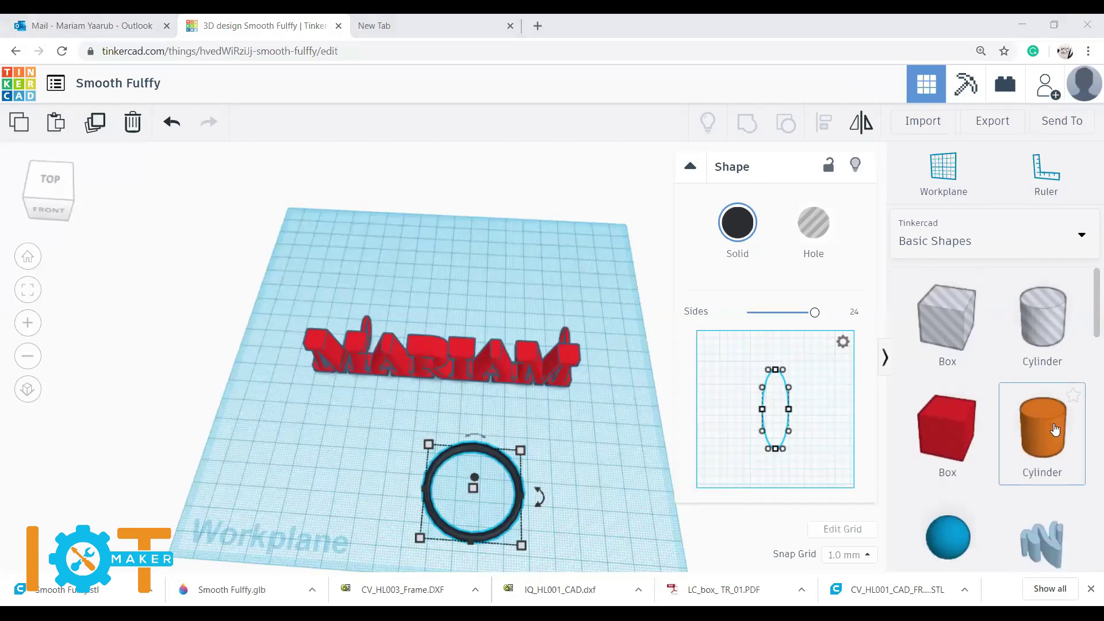
pyautogui.moveTo(1053, 434); pyautogui.dragTo(342, 447)
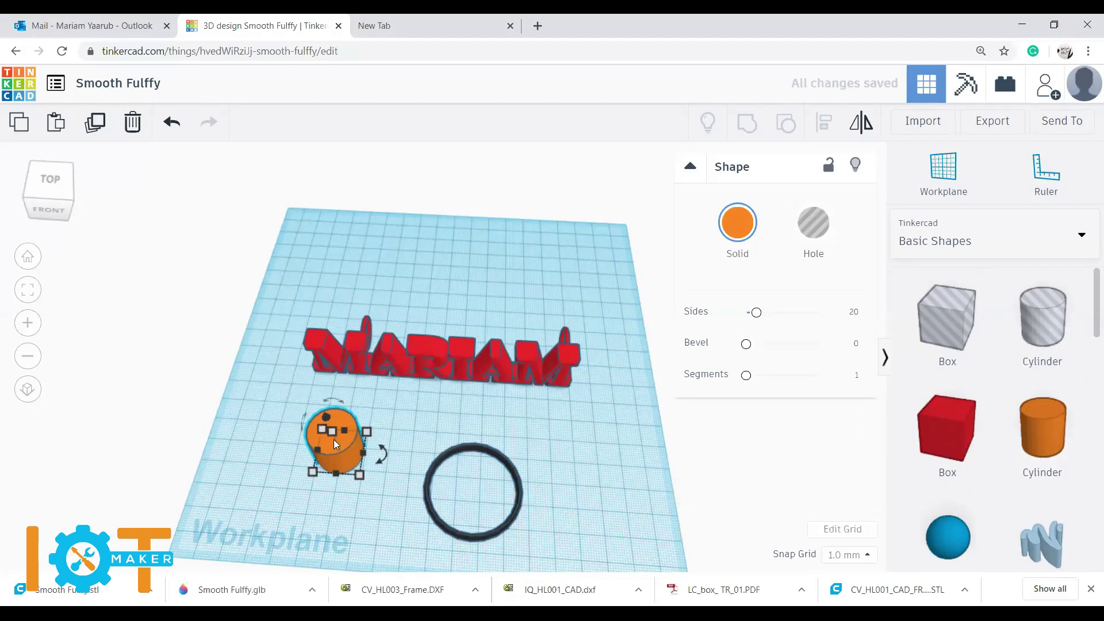
pyautogui.moveTo(332, 436)
pyautogui.click(410, 441)
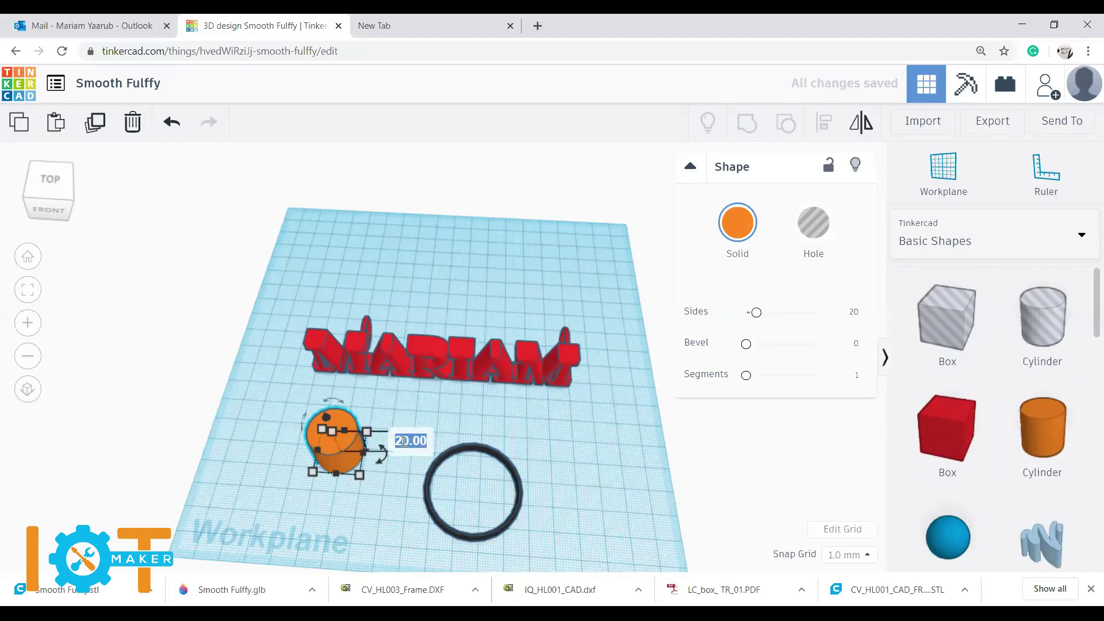
pyautogui.write('5')
pyautogui.press('Return')
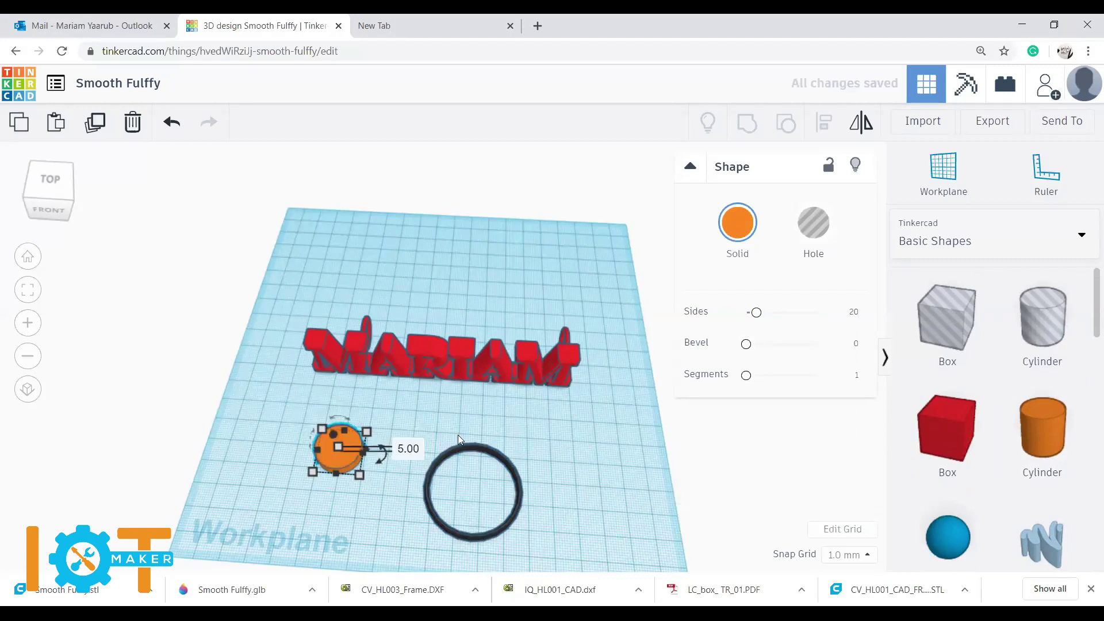
# Step: Try shrinking the flat cylinder to a width and length of 10 mm each
pyautogui.moveTo(363, 476)
pyautogui.click(322, 544)
pyautogui.press('BackSpace')
pyautogui.write('10')
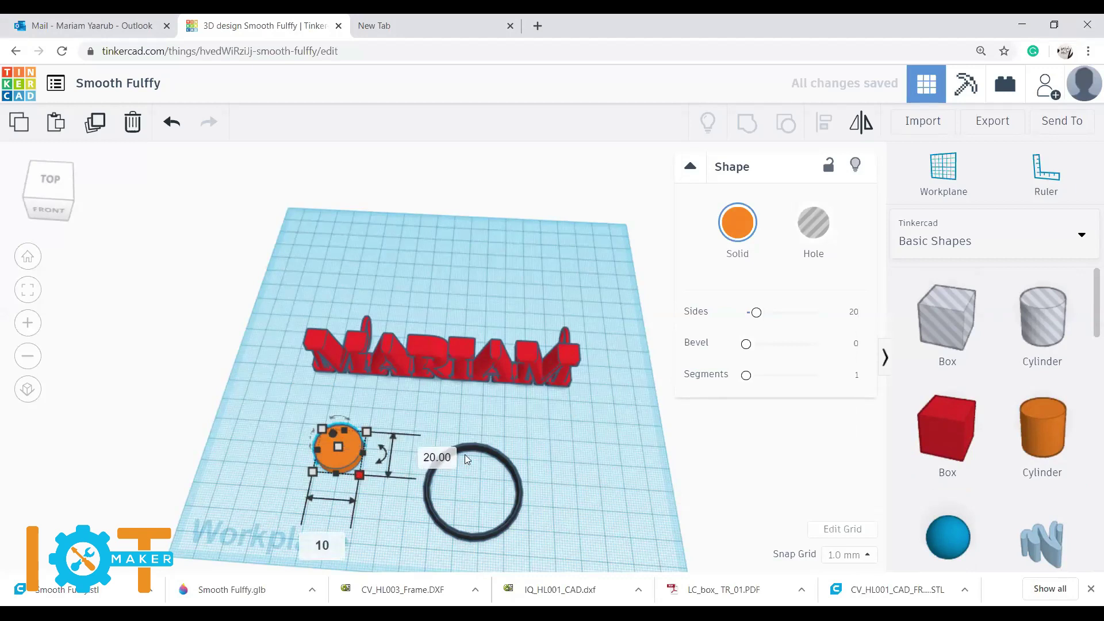
pyautogui.press('Tab')
pyautogui.write('10')
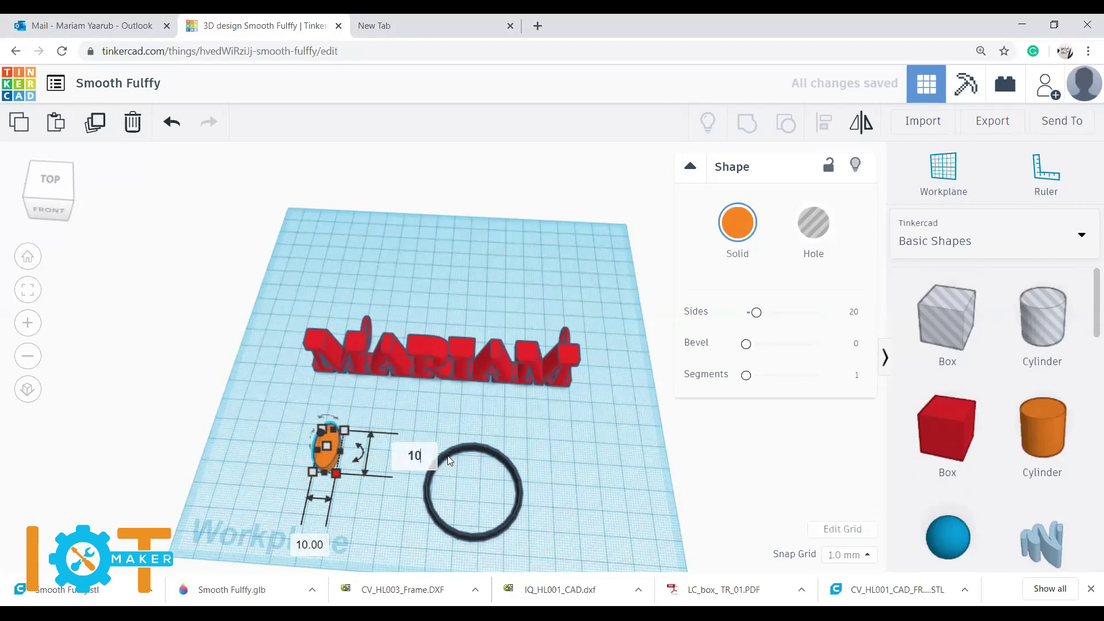
pyautogui.press('Return')
# Step: Set the cylinder's length and width back to 20 mm each
pyautogui.click(409, 446)
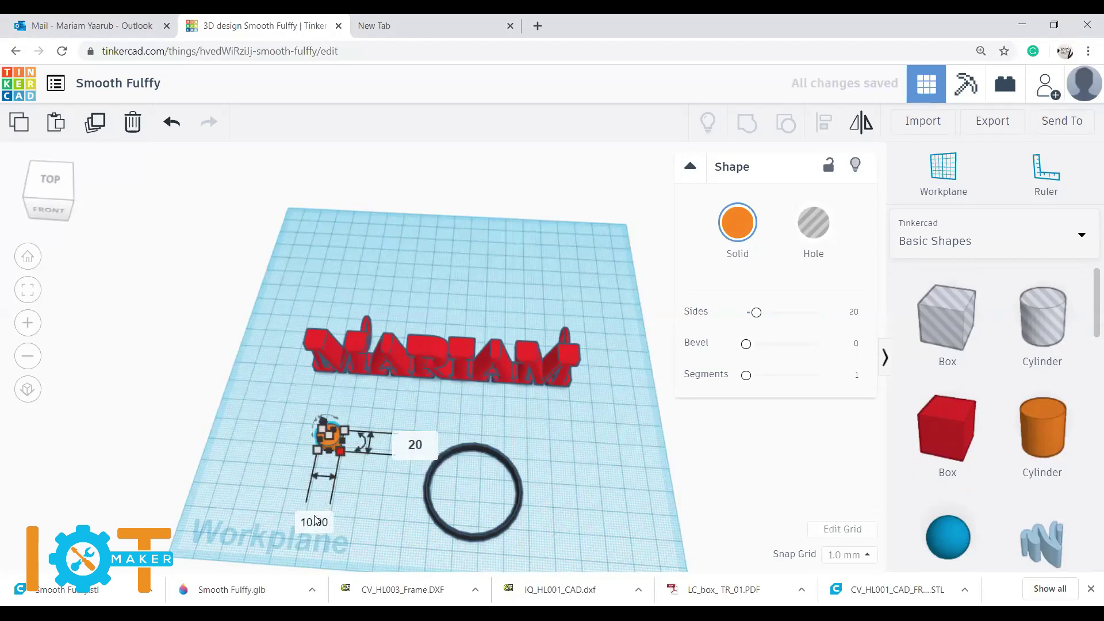
pyautogui.press('Return')
pyautogui.click(314, 543)
pyautogui.write('20')
pyautogui.press('Return')
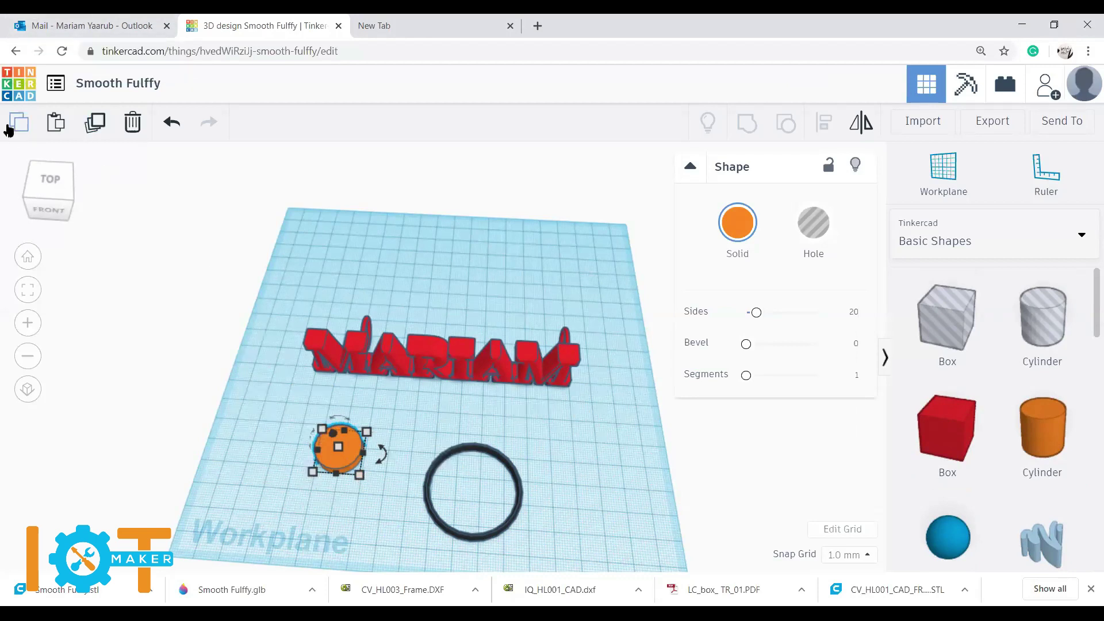
# Step: Copy the flat cylinder and place the two cylinders as ears against the back of the black ring, one on each side
pyautogui.click(75, 126)
pyautogui.moveTo(317, 449); pyautogui.dragTo(239, 456)
pyautogui.hotkey('ctrl', 'z')
pyautogui.moveTo(354, 446); pyautogui.dragTo(533, 453)
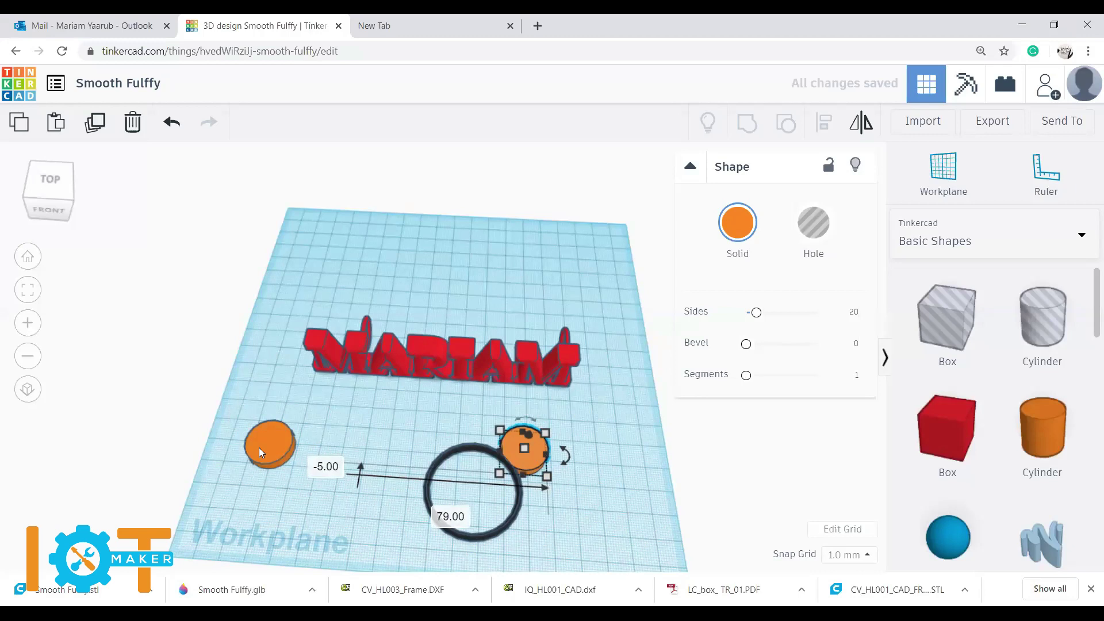
pyautogui.moveTo(259, 448); pyautogui.dragTo(423, 442)
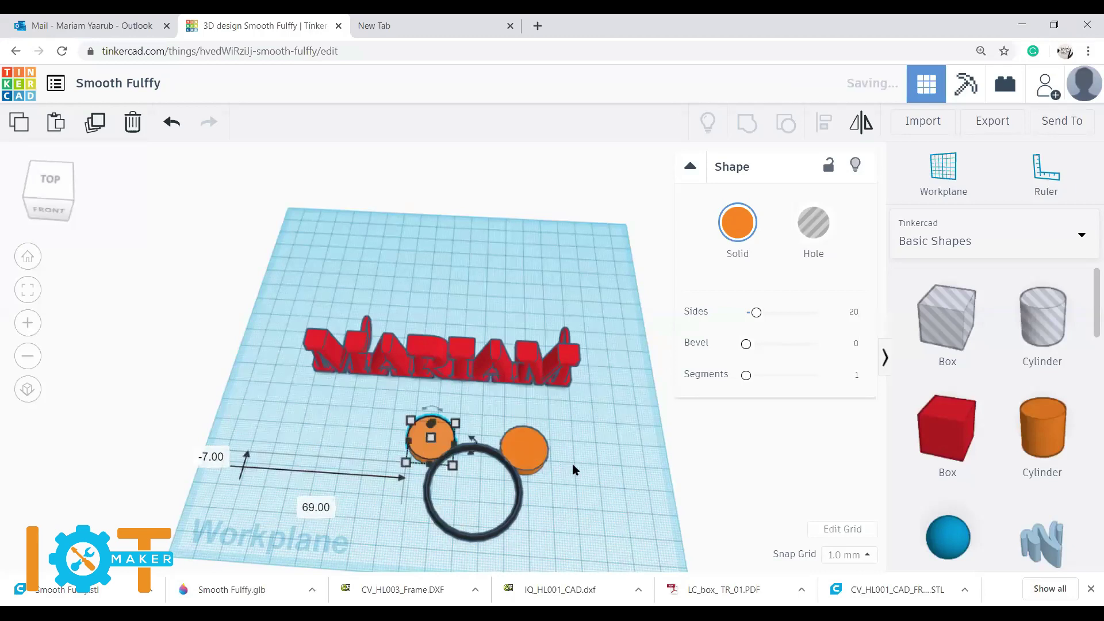
pyautogui.moveTo(603, 439); pyautogui.dragTo(605, 484, button='right')
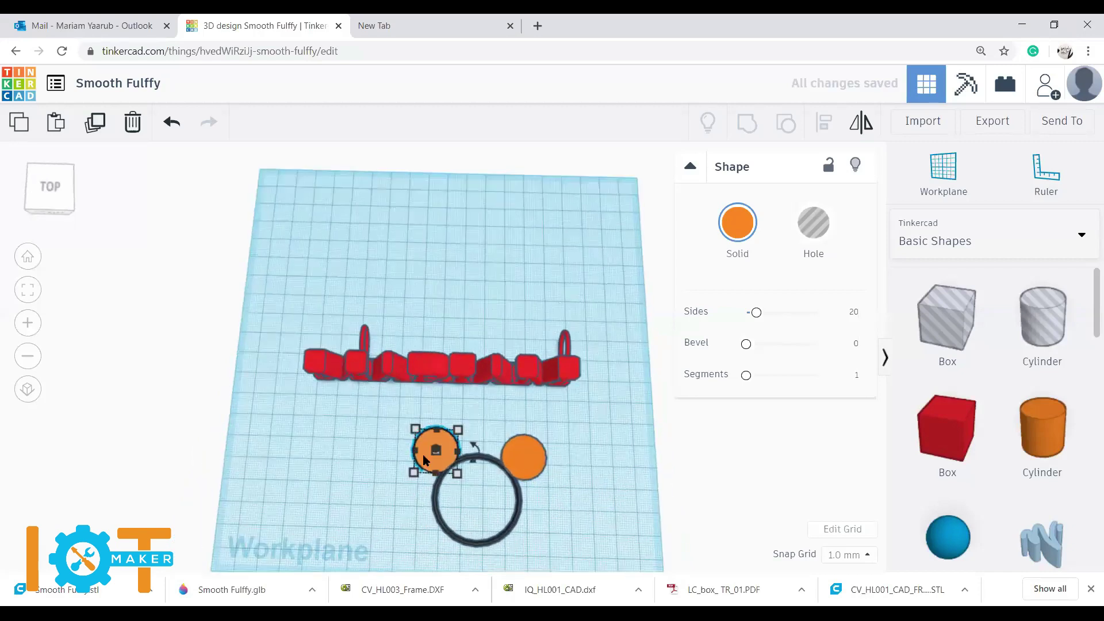
pyautogui.moveTo(423, 455); pyautogui.dragTo(418, 460)
pyautogui.click(556, 481)
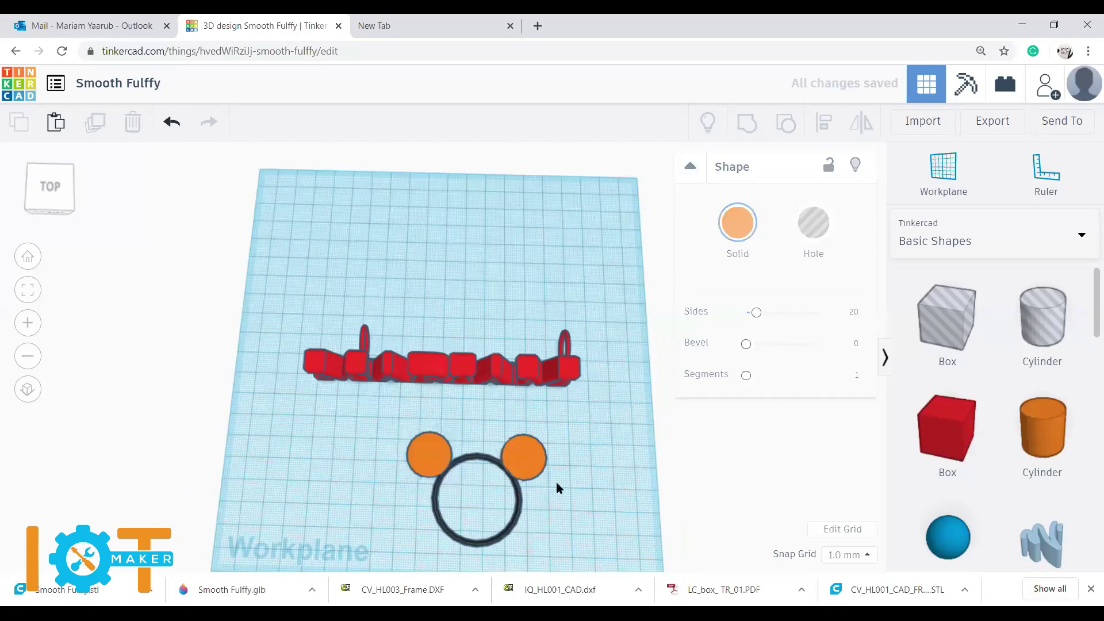
# Step: Group the black ring and both ear cylinders into one shape
pyautogui.moveTo(554, 485); pyautogui.dragTo(579, 495, button='right')
pyautogui.moveTo(569, 418); pyautogui.dragTo(380, 563)
pyautogui.click(746, 122)
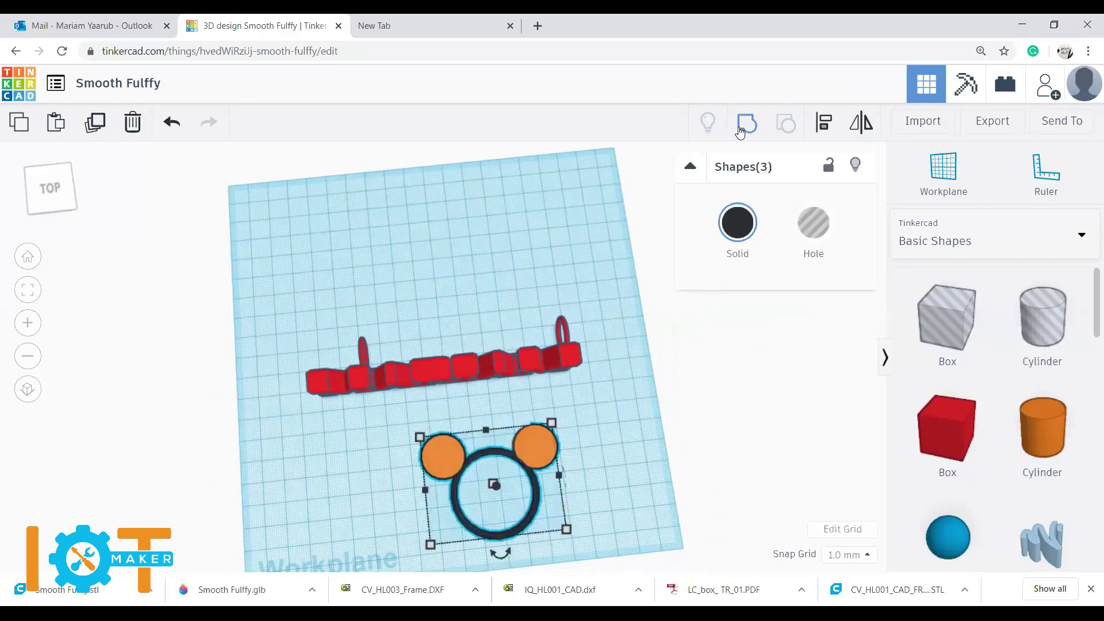
pyautogui.click(612, 448)
pyautogui.moveTo(606, 459); pyautogui.dragTo(577, 406, button='right')
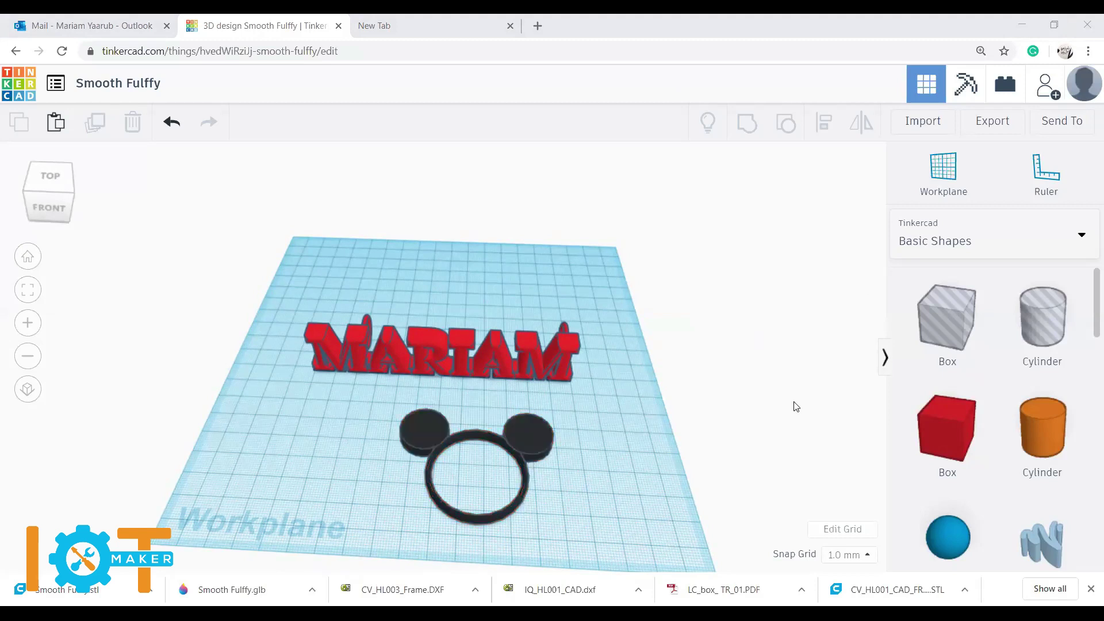
# Step: Add a Half Sphere to the workplane beside the grouped mouse-ear shape
pyautogui.scroll(-2, 915, 449)
pyautogui.moveTo(544, 494); pyautogui.dragTo(575, 477, button='right')
pyautogui.scroll(2, 1025, 397)
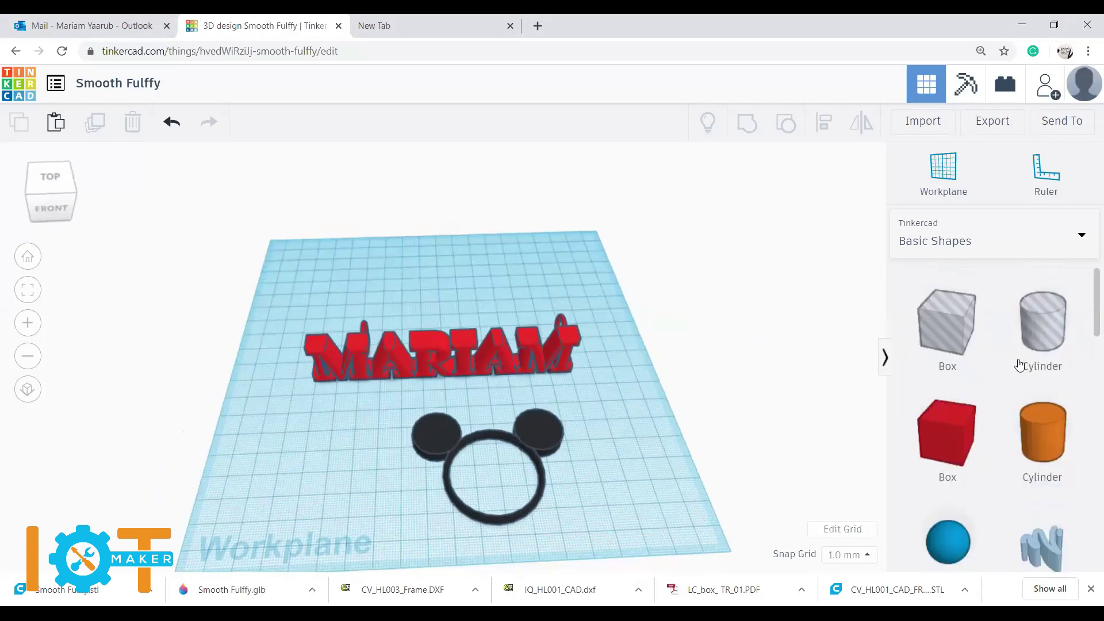
pyautogui.scroll(-5, 971, 419)
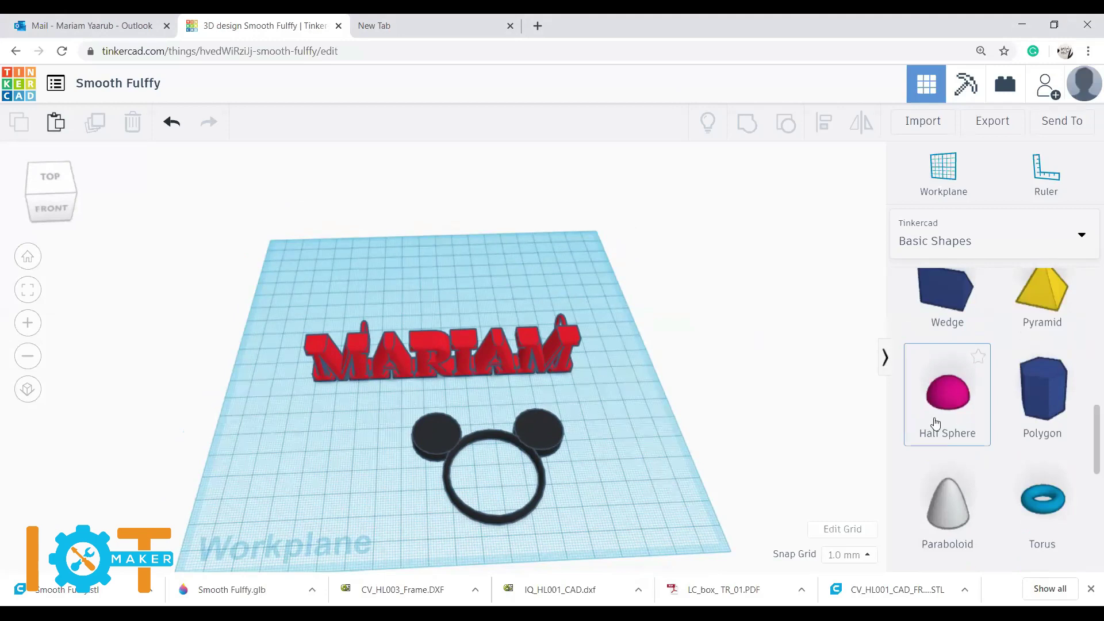
pyautogui.moveTo(936, 424); pyautogui.dragTo(642, 446)
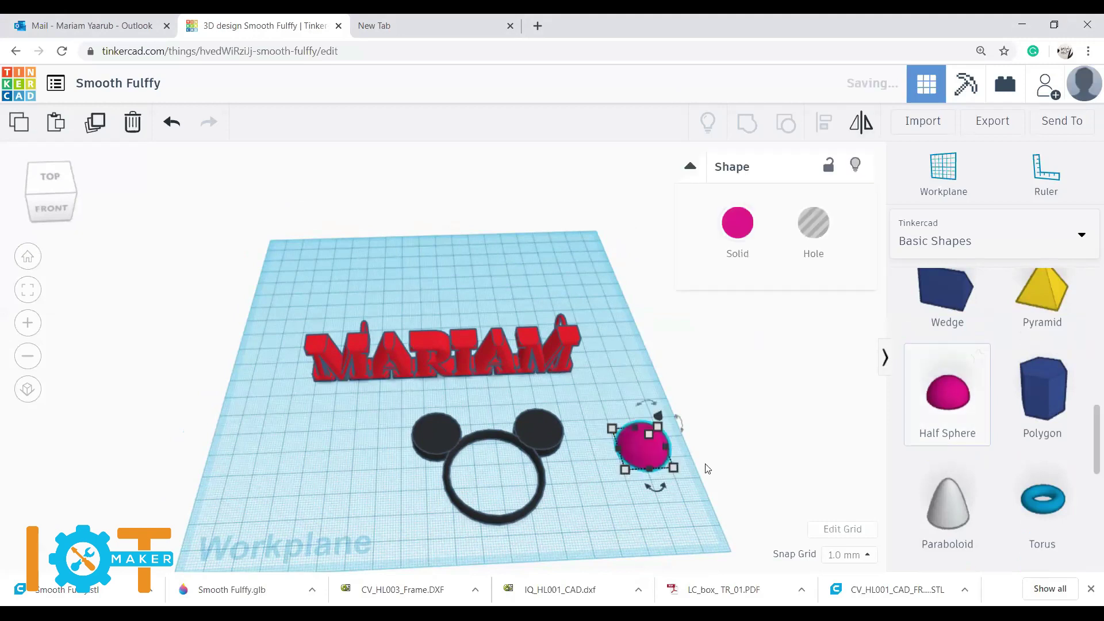
pyautogui.click(689, 511)
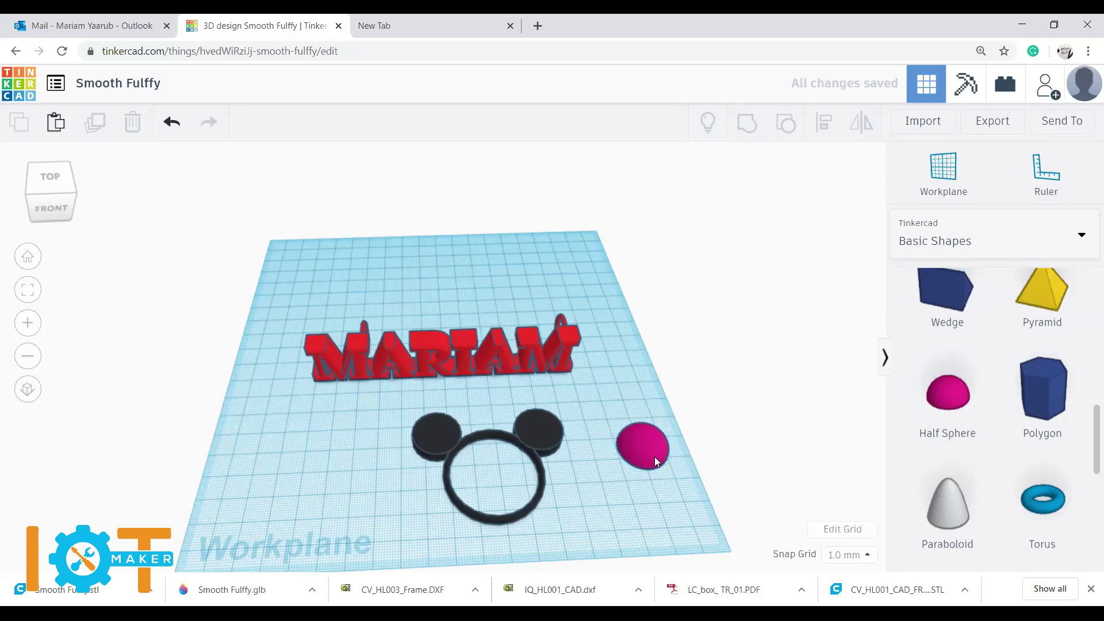
# Step: Ungroup the mouse-ear shape and move both orange cylinders away from the ring, one to each side
pyautogui.moveTo(669, 472); pyautogui.dragTo(490, 431, button='right')
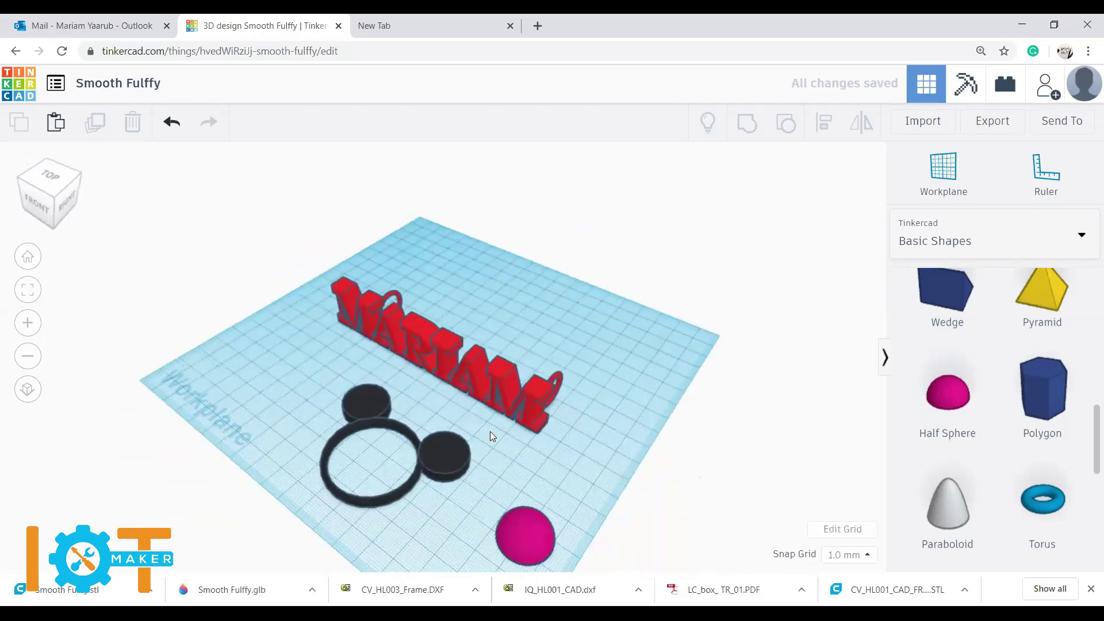
pyautogui.click(454, 460)
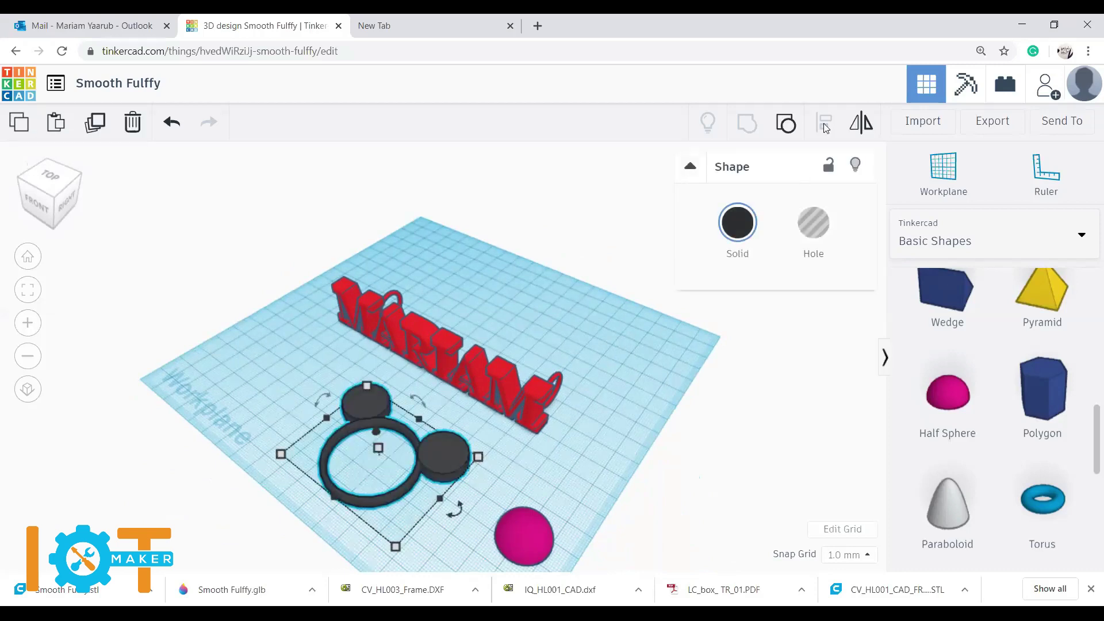
pyautogui.click(786, 122)
pyautogui.moveTo(451, 462); pyautogui.dragTo(519, 459)
pyautogui.click(444, 410)
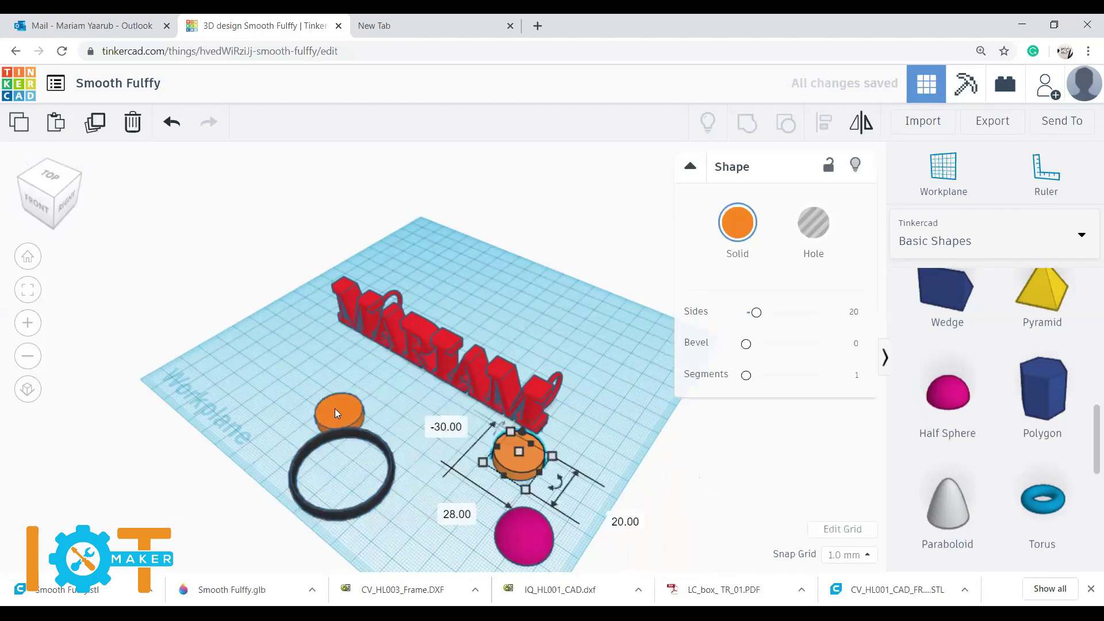
pyautogui.click(281, 343)
pyautogui.moveTo(339, 410); pyautogui.dragTo(286, 343)
# Step: Move the half sphere against the ring as one ear, then duplicate it and place the copy as the other ear
pyautogui.moveTo(538, 550); pyautogui.dragTo(420, 473)
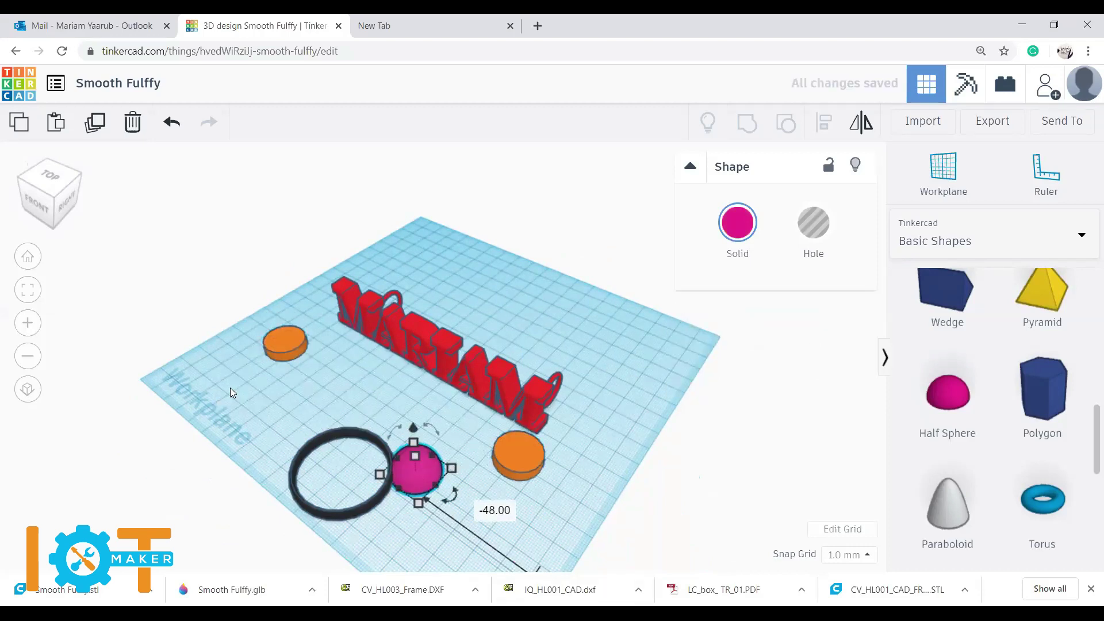
pyautogui.click(94, 121)
pyautogui.moveTo(414, 474); pyautogui.dragTo(348, 423)
pyautogui.moveTo(488, 530); pyautogui.dragTo(632, 522, button='right')
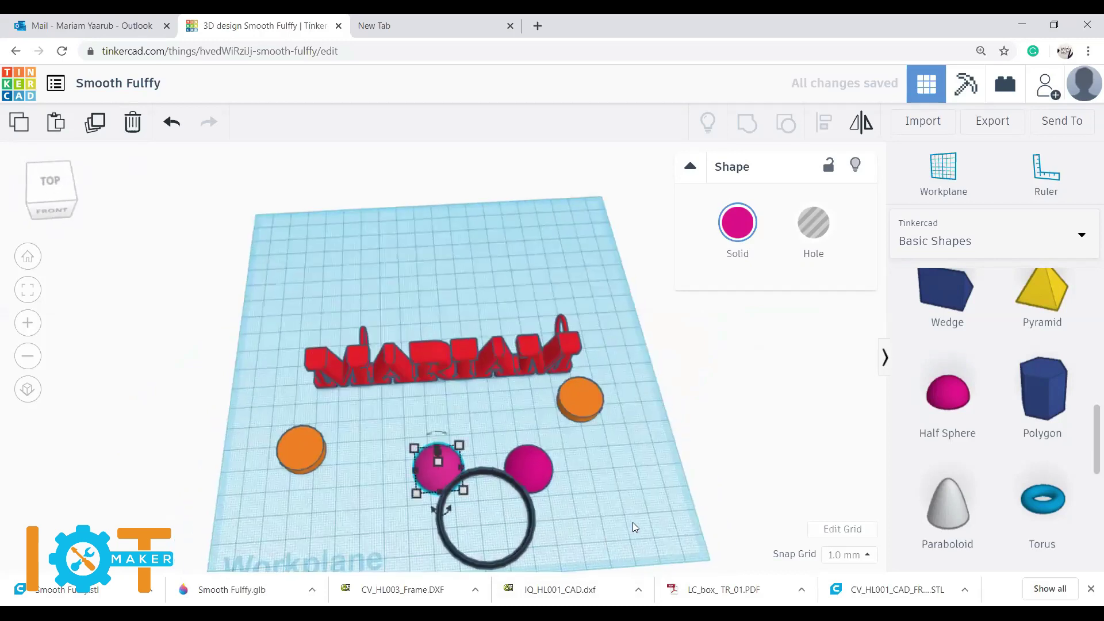
pyautogui.scroll(-5, 1047, 455)
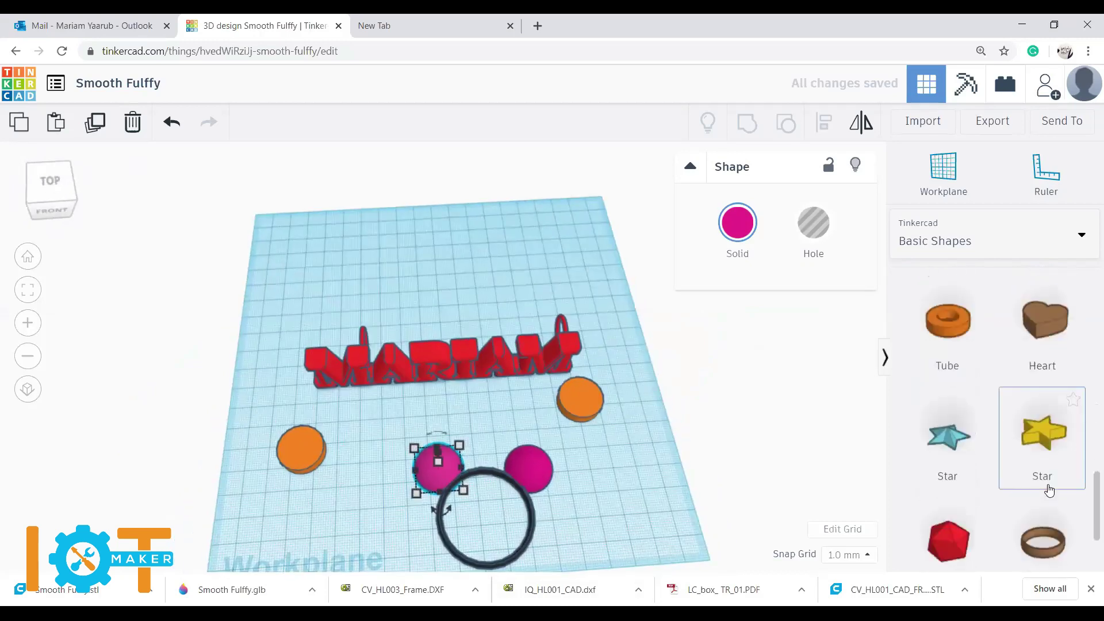
pyautogui.scroll(-2, 1047, 490)
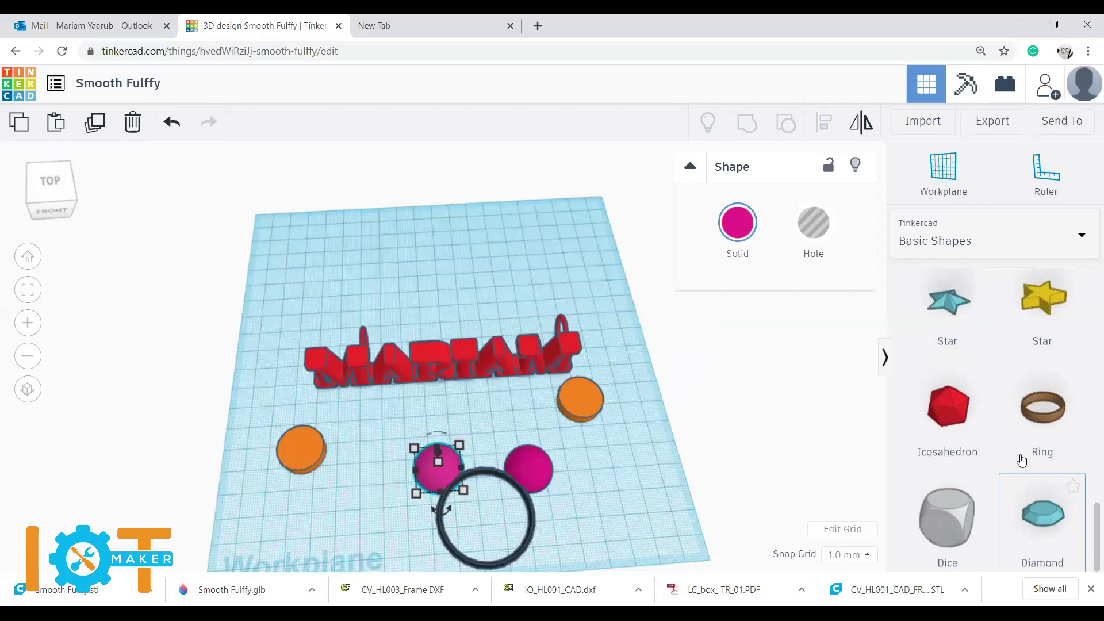
pyautogui.scroll(2, 1015, 446)
pyautogui.scroll(3, 1009, 430)
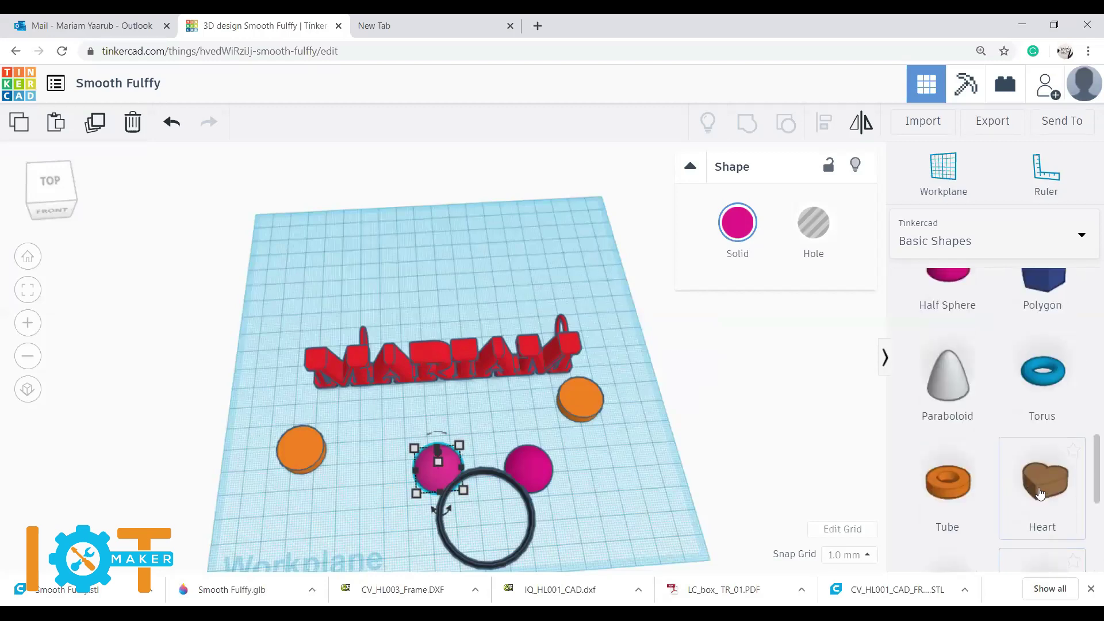
pyautogui.scroll(3, 1040, 493)
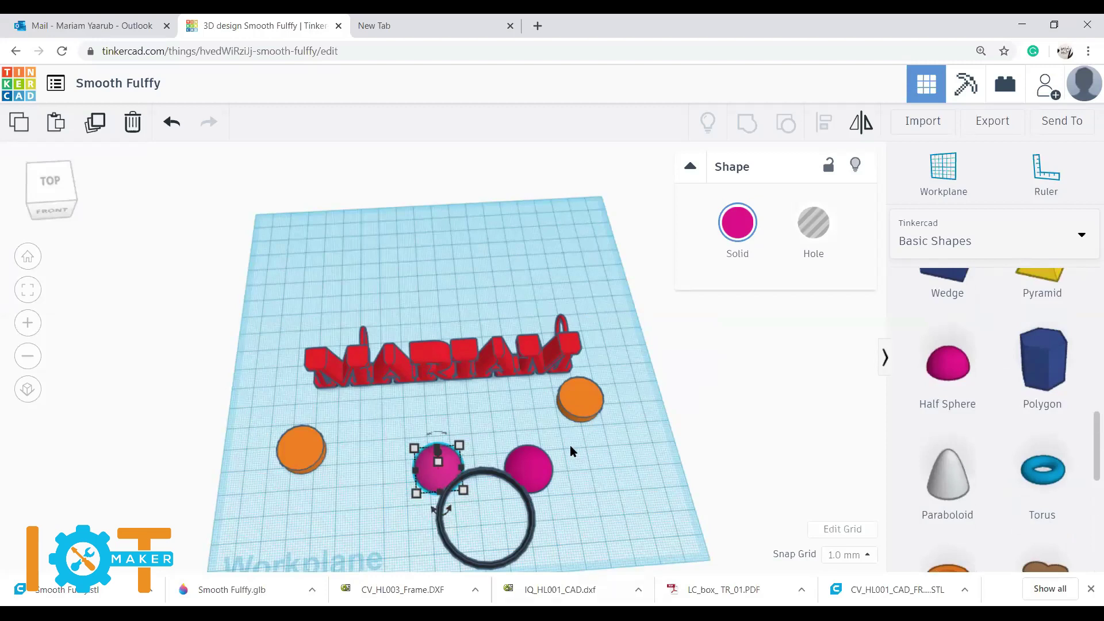
# Step: Group the ring and both half-sphere ears into one shape, leaving the orange cylinders out
pyautogui.scroll(-2, 577, 464)
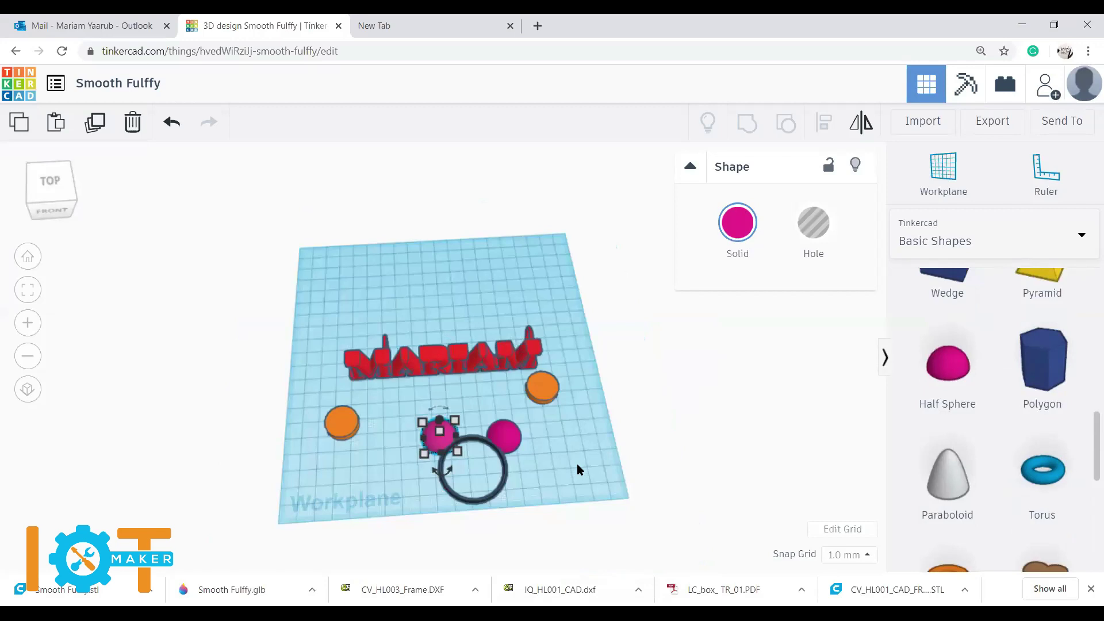
pyautogui.click(557, 448)
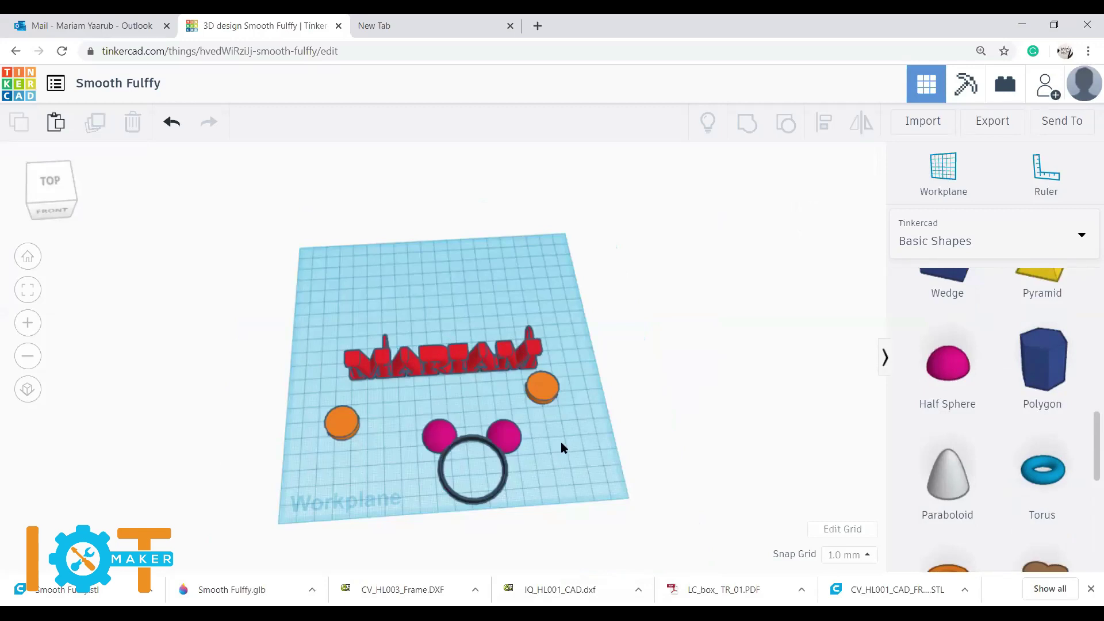
pyautogui.moveTo(546, 420); pyautogui.dragTo(414, 509)
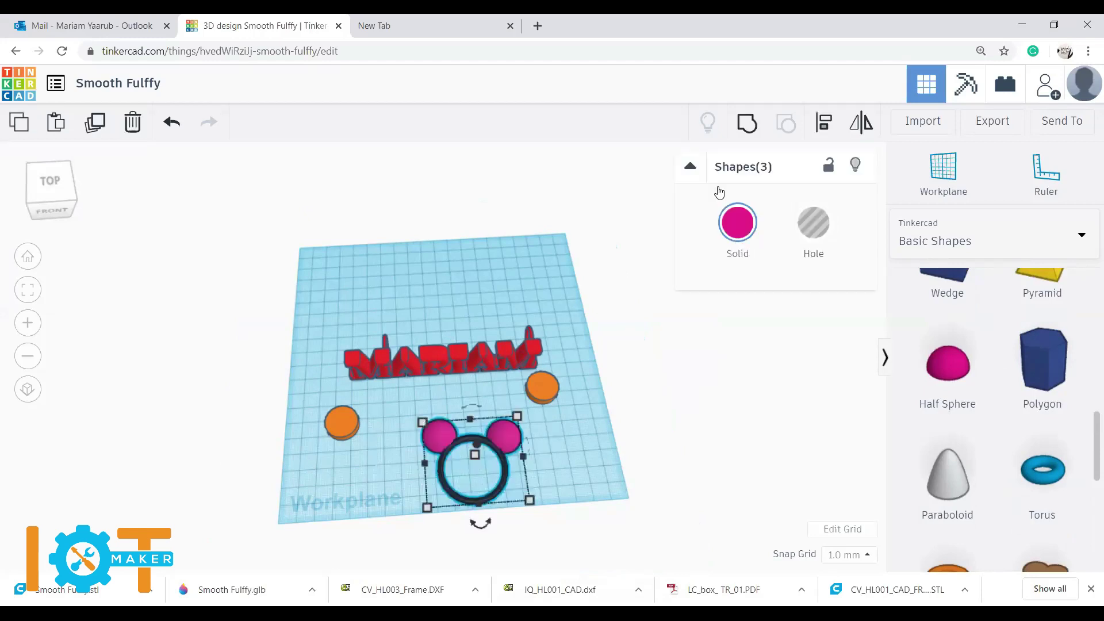
pyautogui.click(747, 122)
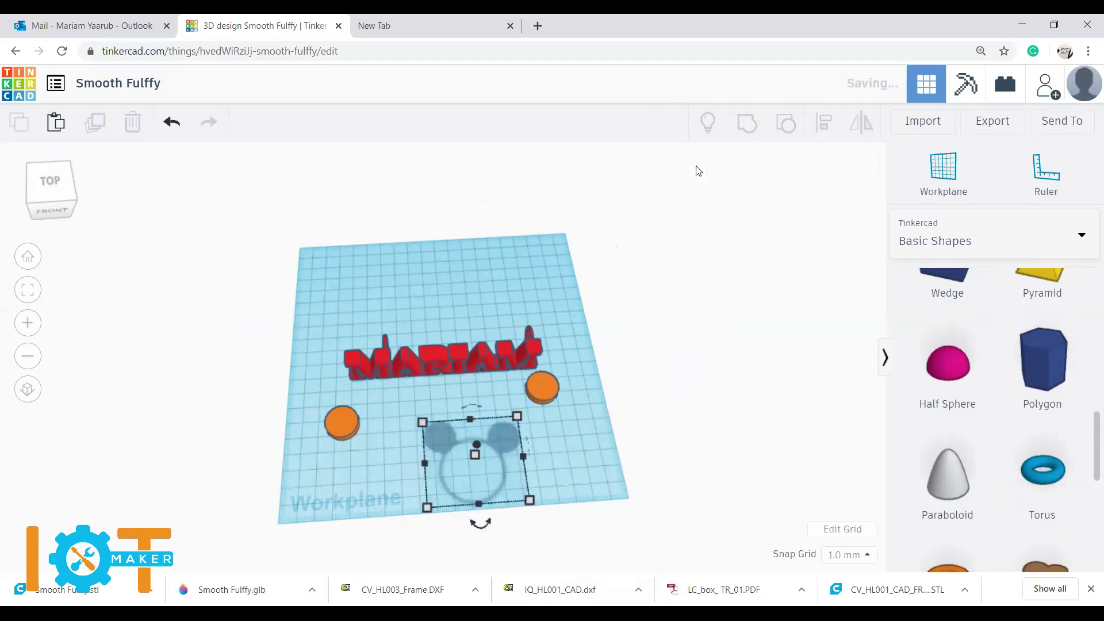
pyautogui.click(537, 323)
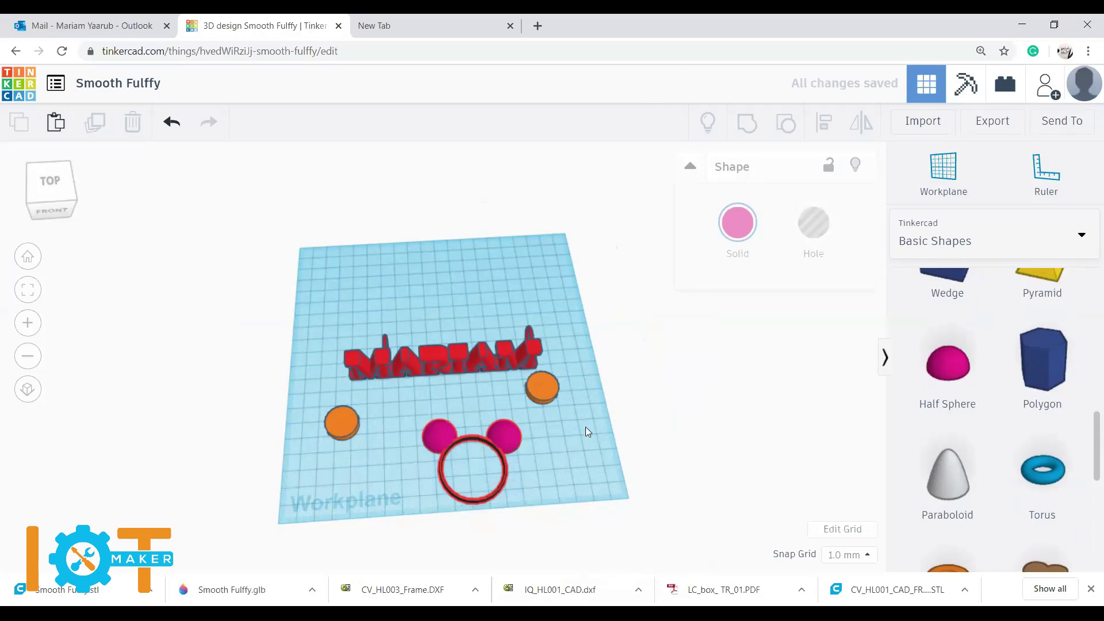
pyautogui.moveTo(586, 430); pyautogui.dragTo(621, 334, button='right')
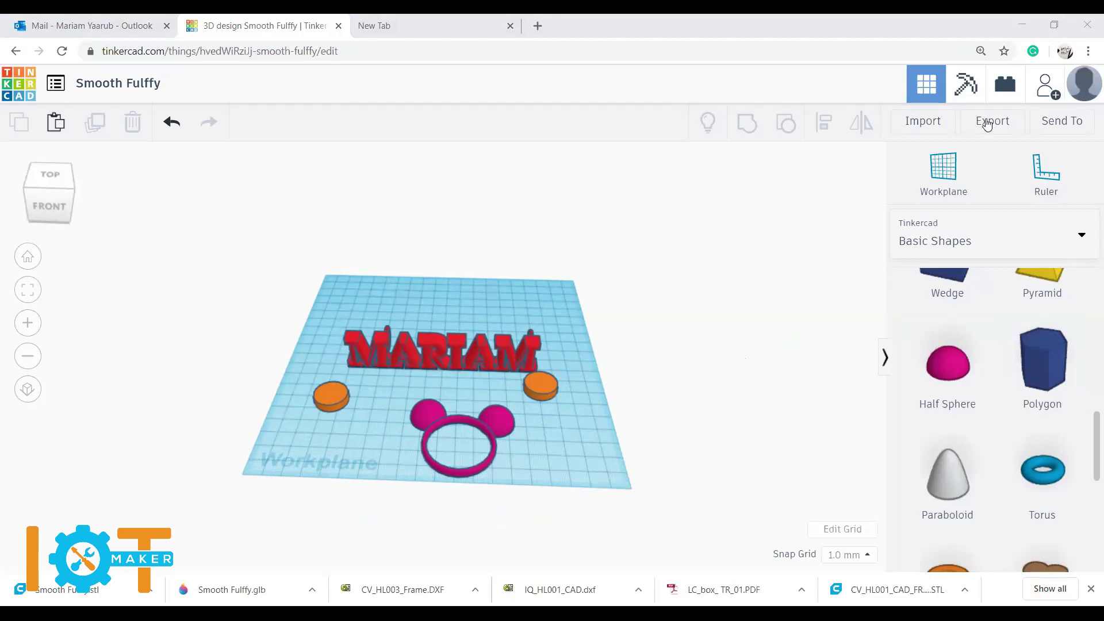
# Step: Place a torus near the front right corner of the workplane and a ring behind it, beside the right orange cylinder
pyautogui.moveTo(1061, 485); pyautogui.dragTo(583, 443)
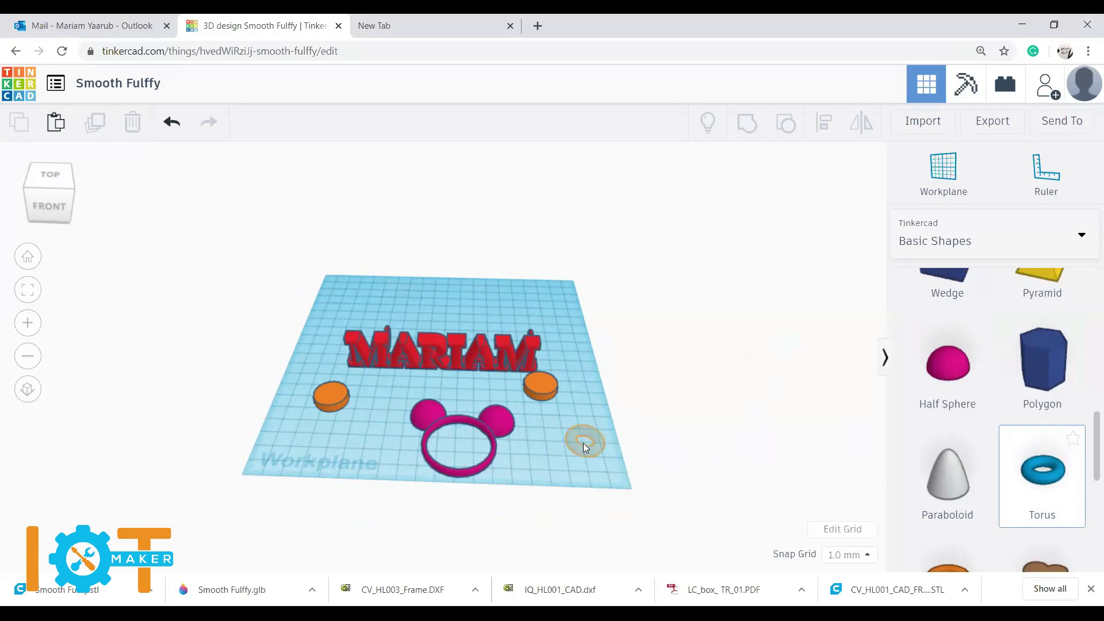
pyautogui.scroll(-3, 1030, 463)
pyautogui.scroll(-3, 1029, 462)
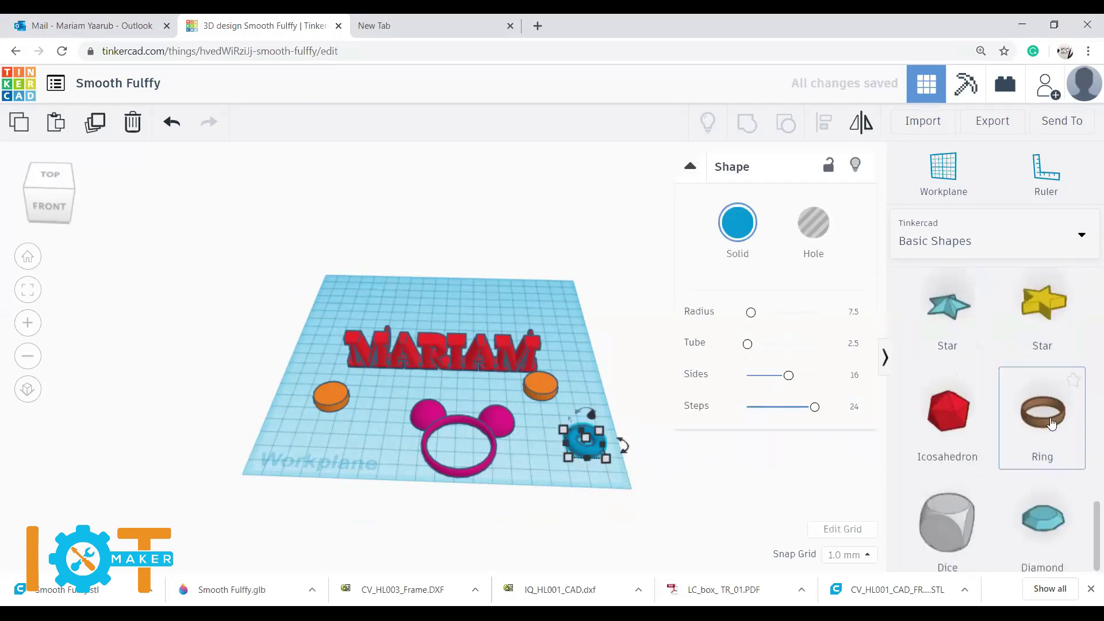
pyautogui.moveTo(1038, 411); pyautogui.dragTo(577, 366)
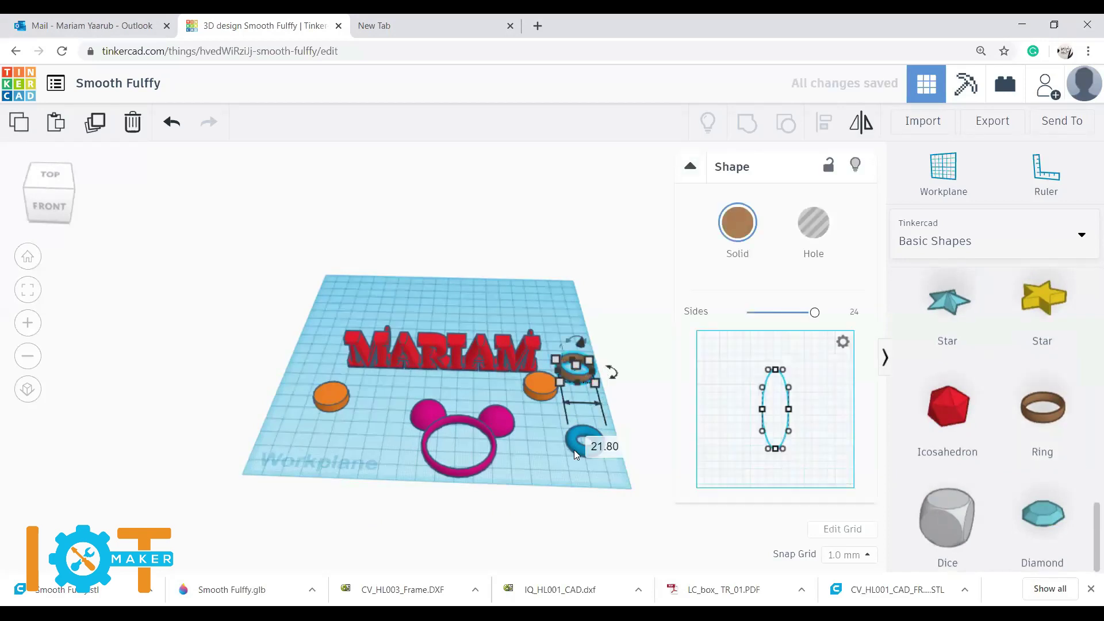
pyautogui.click(574, 450)
pyautogui.click(585, 376)
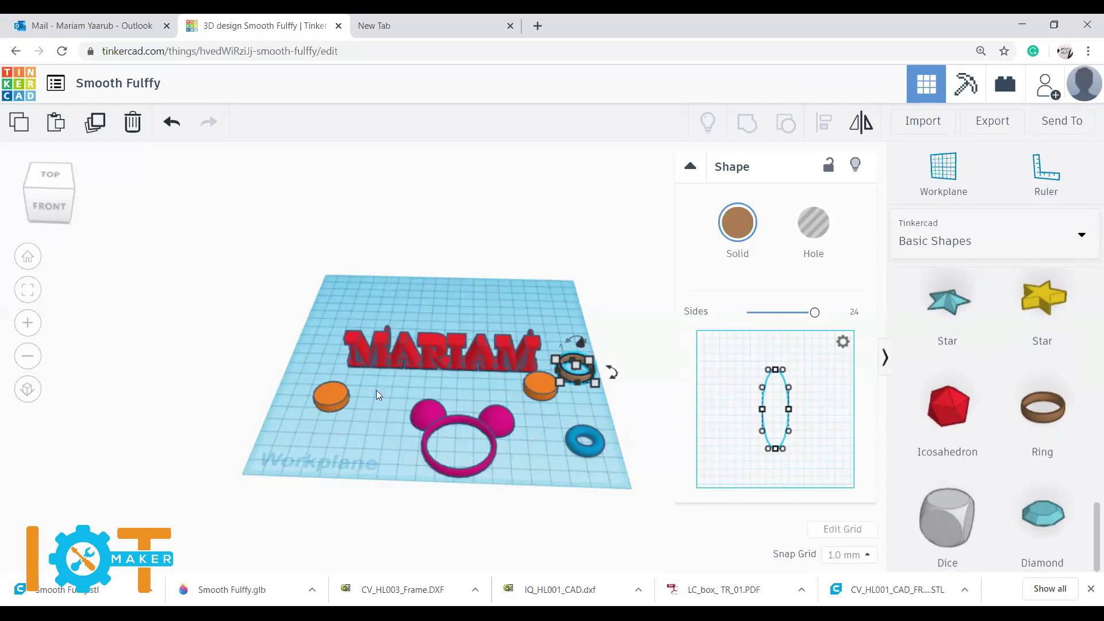
# Step: Check the left orange cylinder's height and footprint dimensions and inspect the pink mouse-ear ring
pyautogui.click(328, 394)
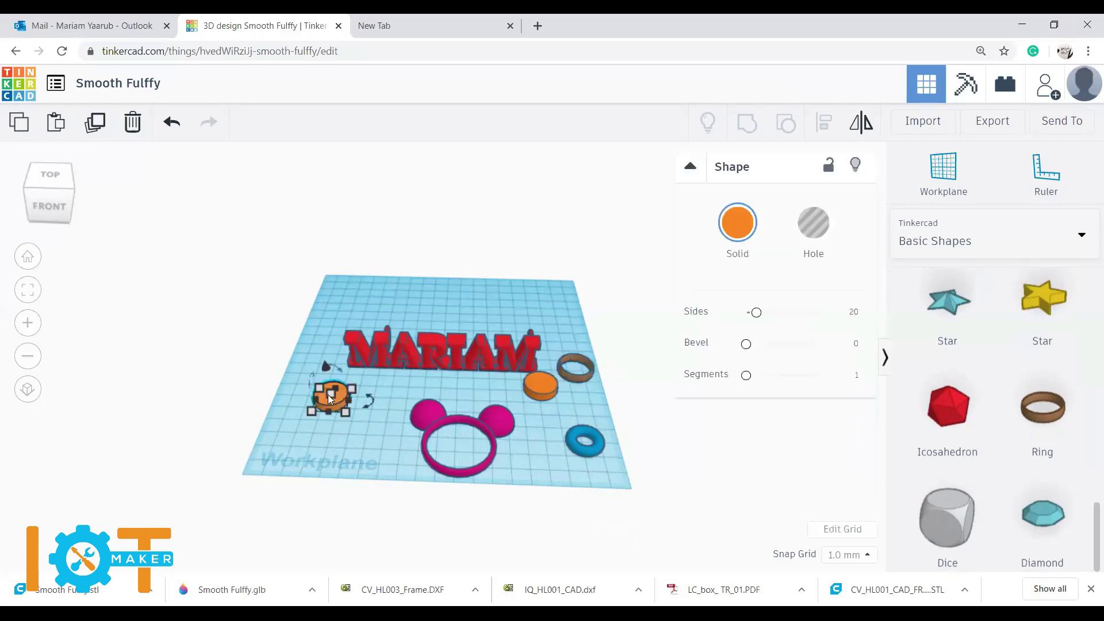
pyautogui.moveTo(329, 396)
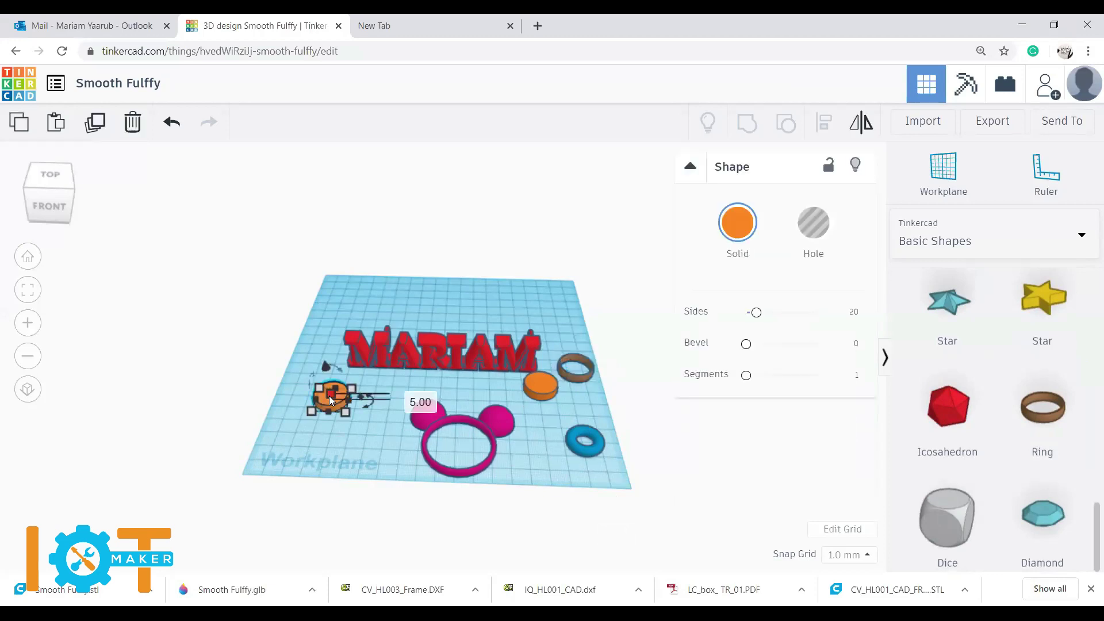
pyautogui.moveTo(334, 397); pyautogui.dragTo(382, 377)
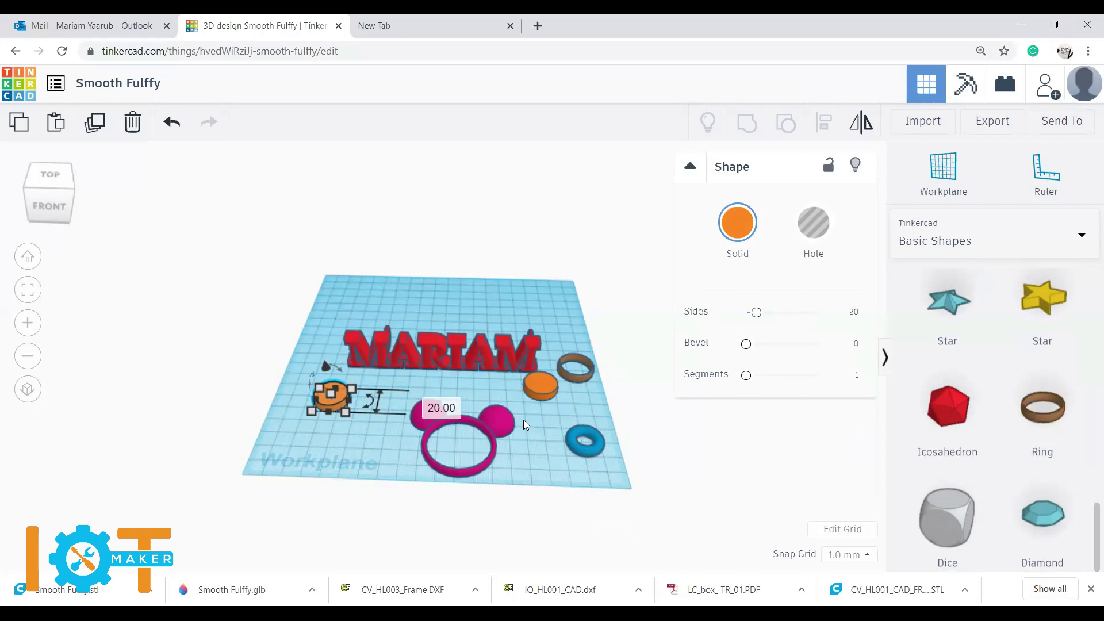
pyautogui.click(485, 459)
pyautogui.click(492, 454)
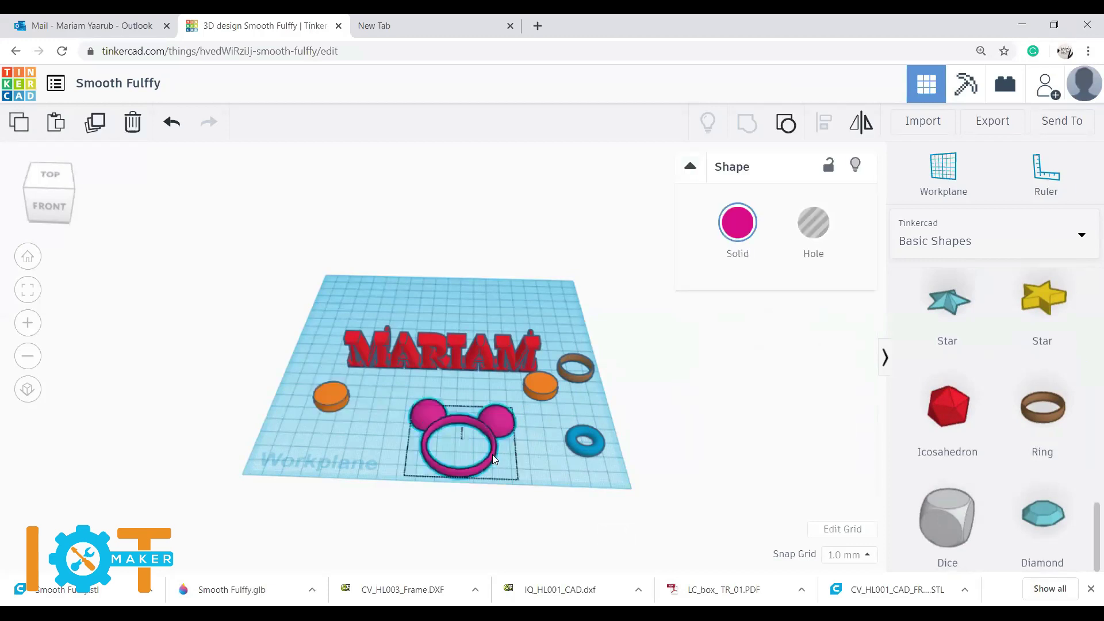
# Step: Remove the torus and leave a single ring in its place near the front right corner of the workplane
pyautogui.click(582, 390)
pyautogui.click(574, 377)
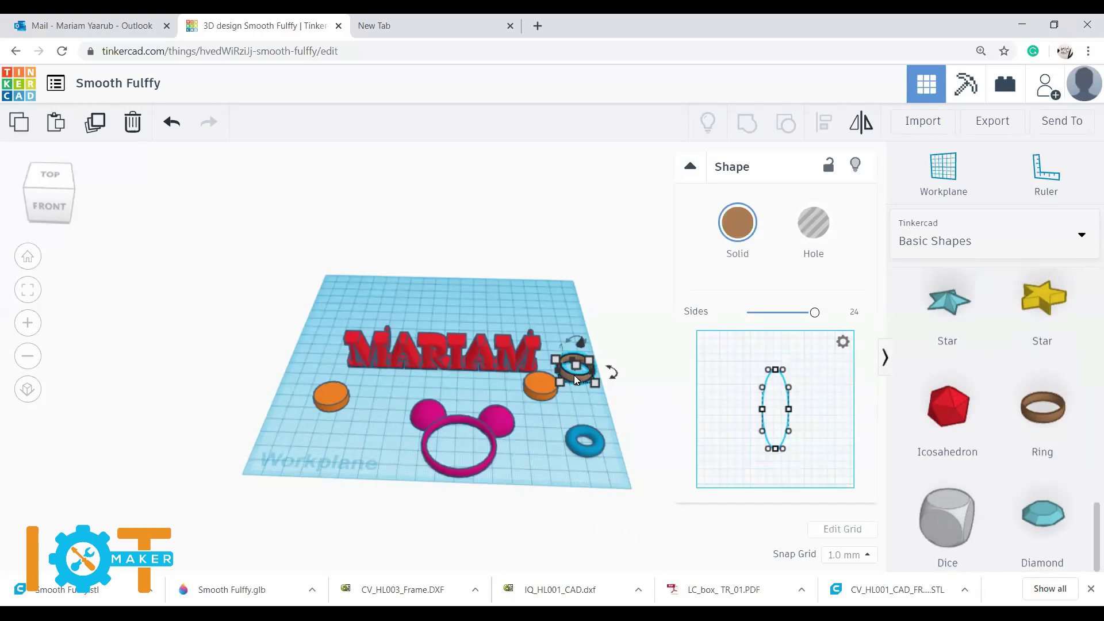
pyautogui.press('Delete')
pyautogui.moveTo(1005, 439); pyautogui.dragTo(575, 454)
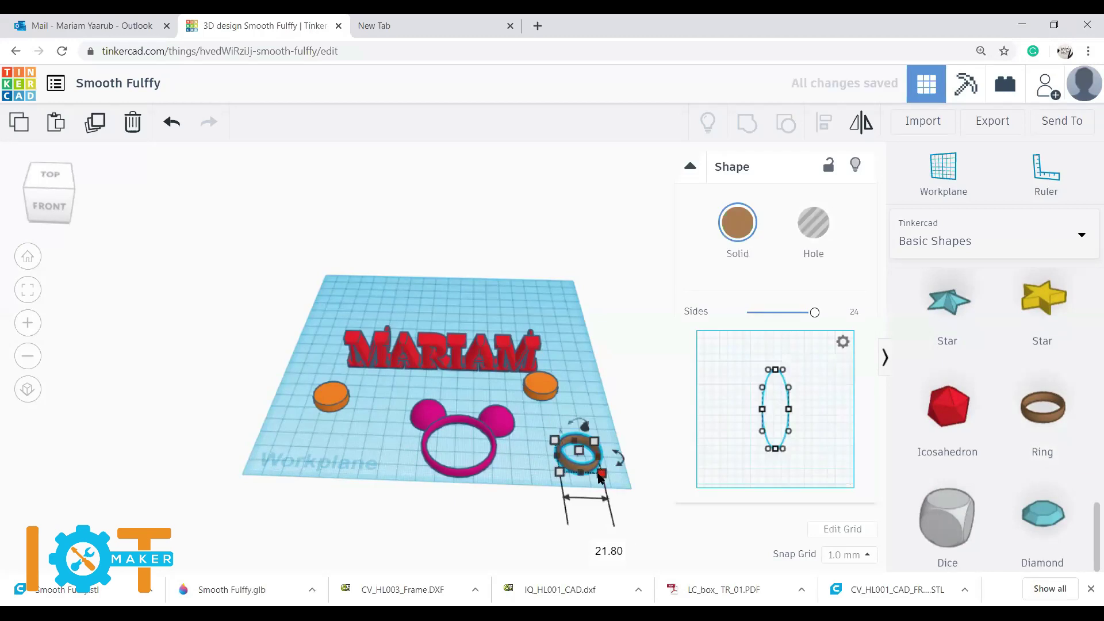
# Step: Set the brown ring's width to 40 mm
pyautogui.click(595, 547)
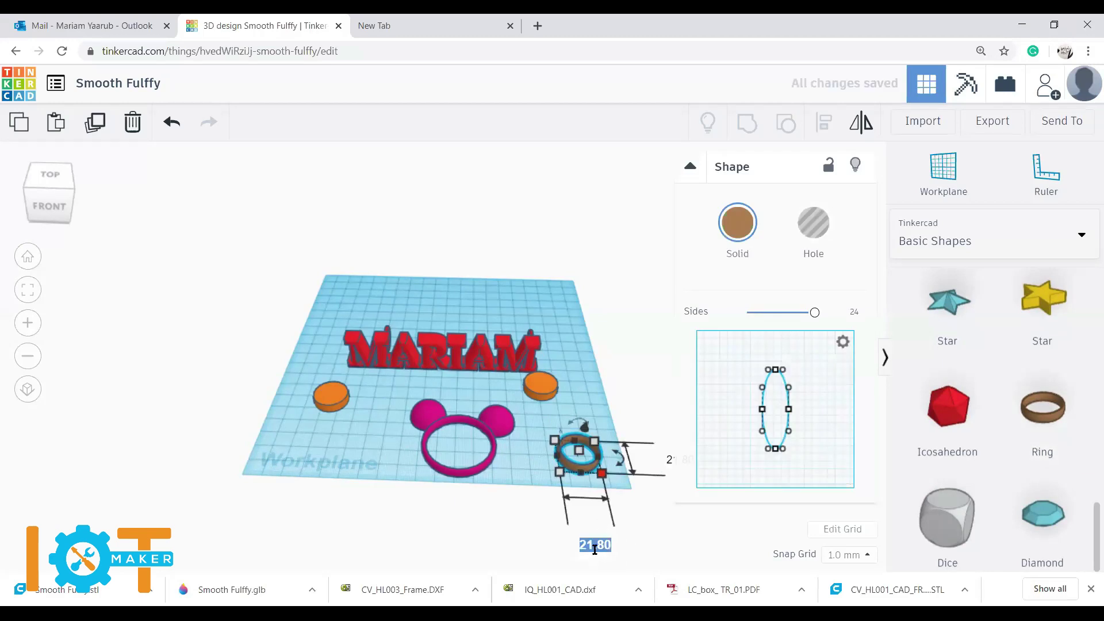
pyautogui.write('40')
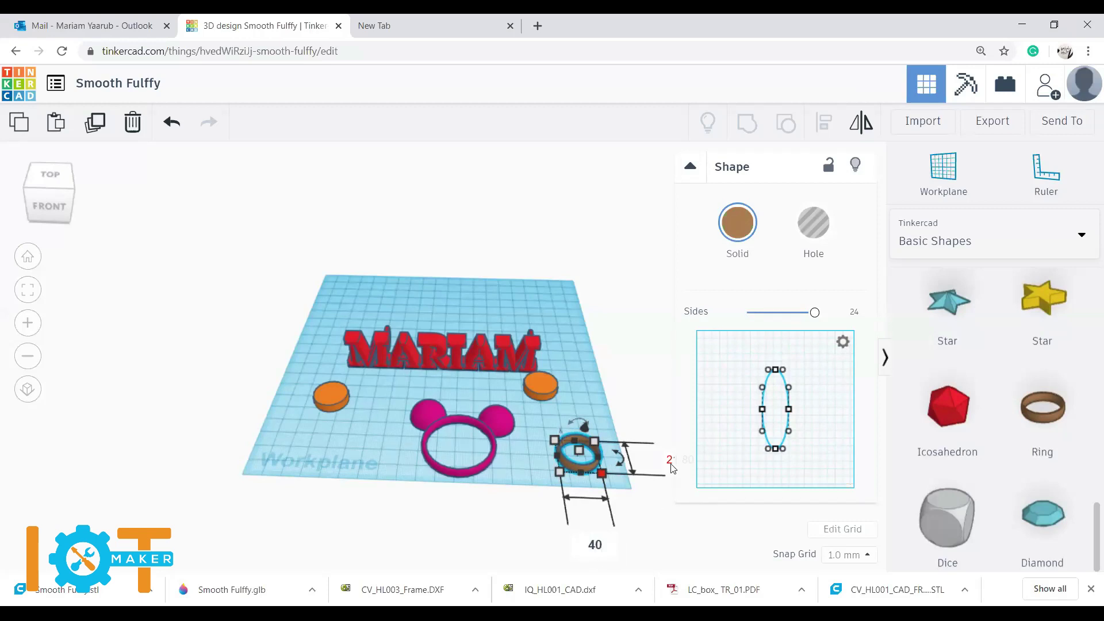
pyautogui.press('Return')
# Step: Try to set the brown ring's depth to 40 mm as well, undo the change and deselect the ring
pyautogui.click(667, 470)
pyautogui.write('40')
pyautogui.press('Return')
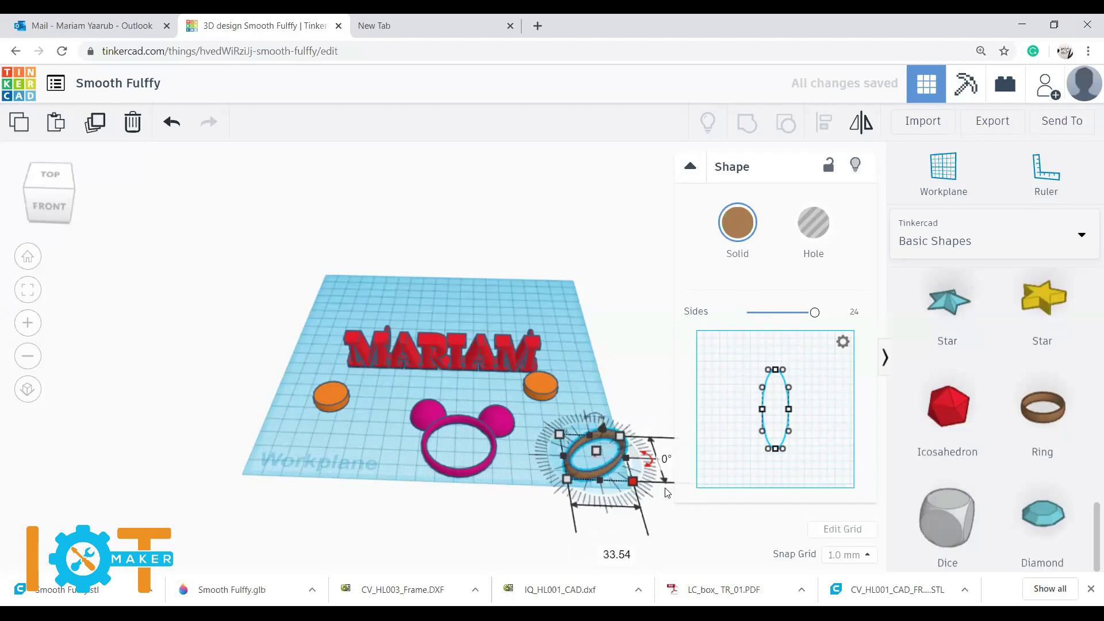
pyautogui.hotkey('ctrl', 'z')
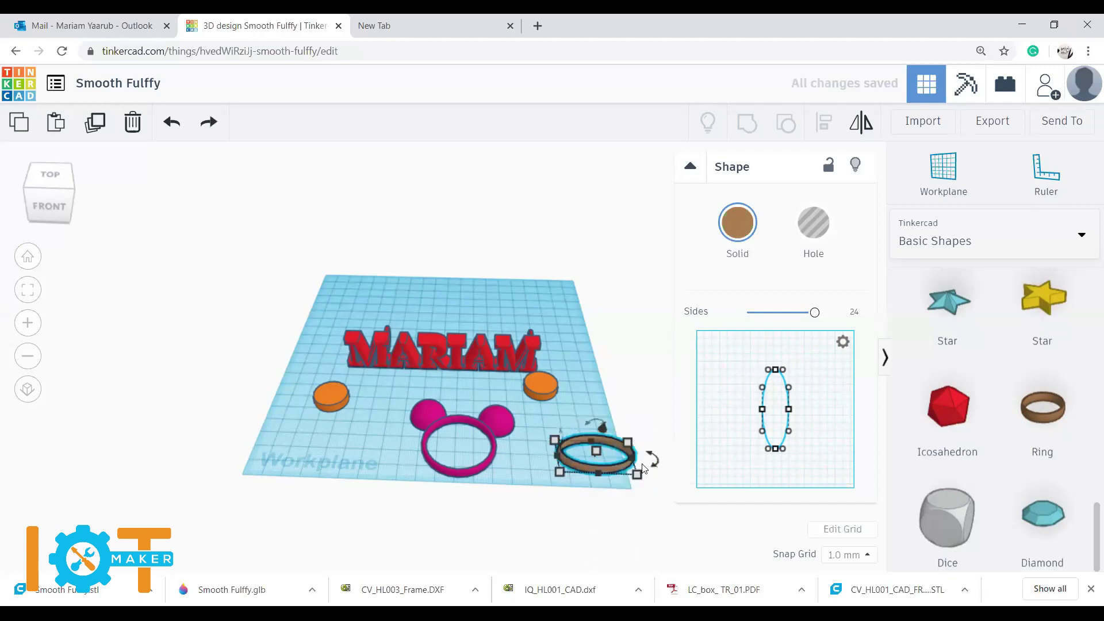
pyautogui.click(637, 475)
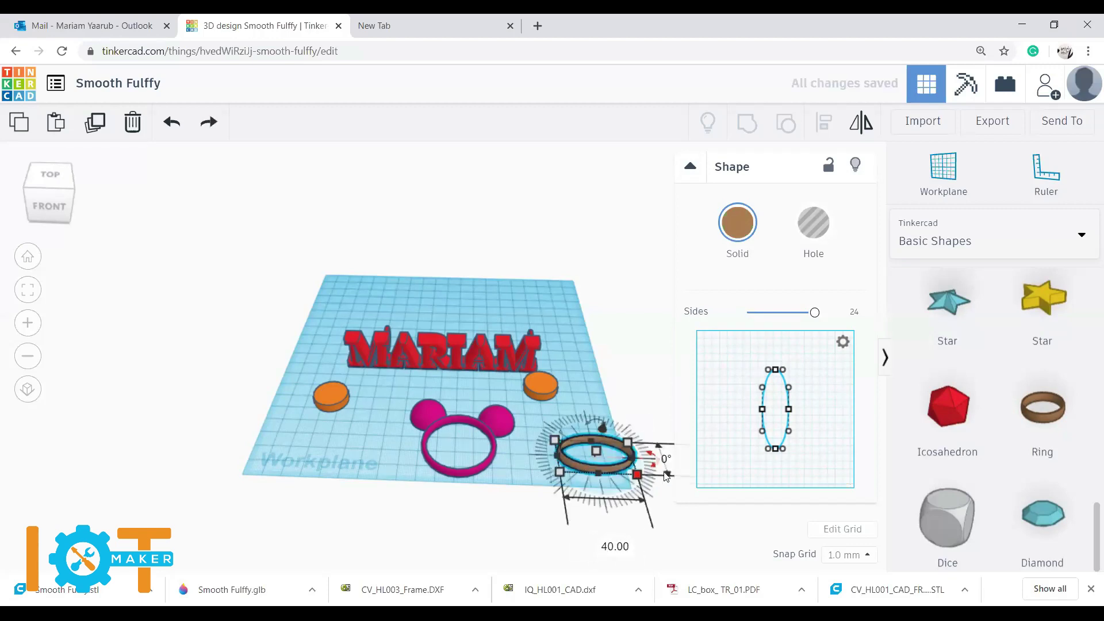
pyautogui.click(676, 522)
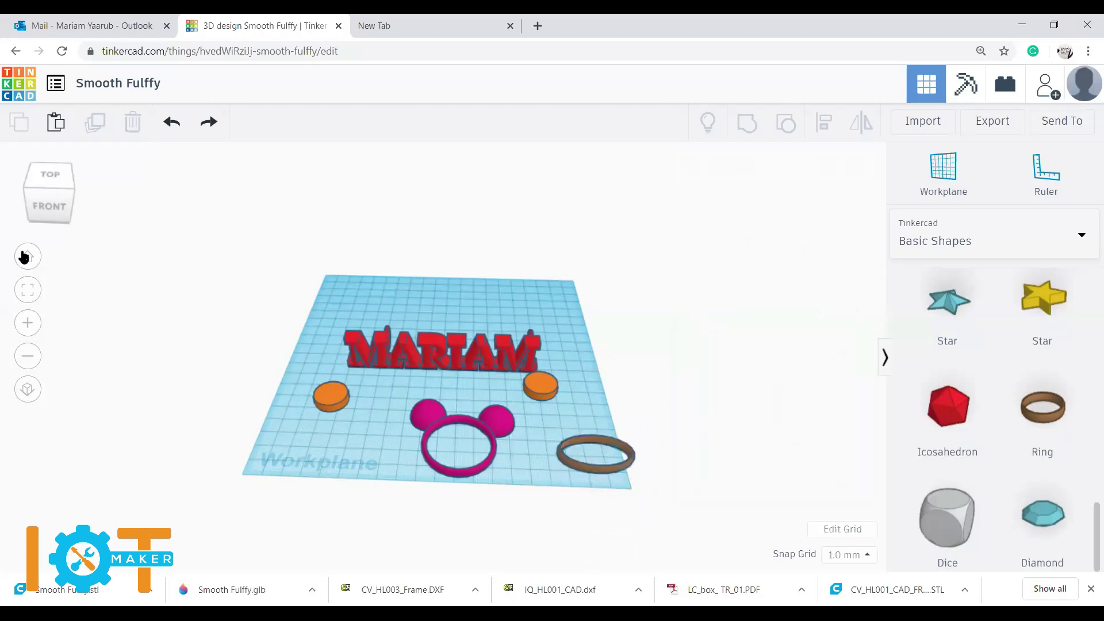
# Step: Move the brown ring to the front left of the workplane and set its depth to 40 mm
pyautogui.click(37, 265)
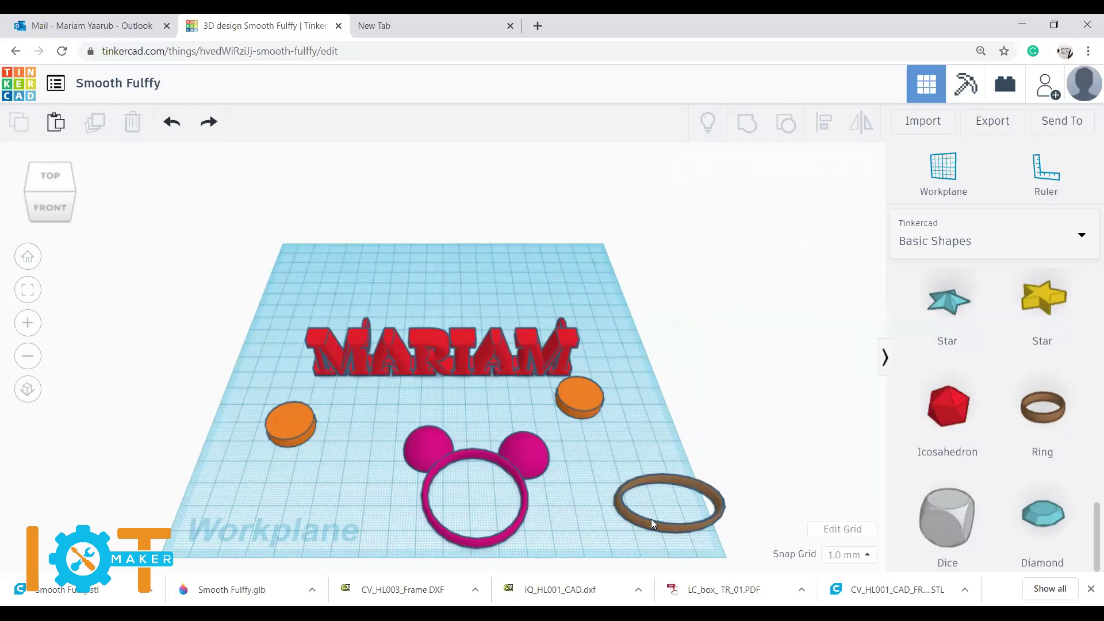
pyautogui.moveTo(649, 523); pyautogui.dragTo(248, 515)
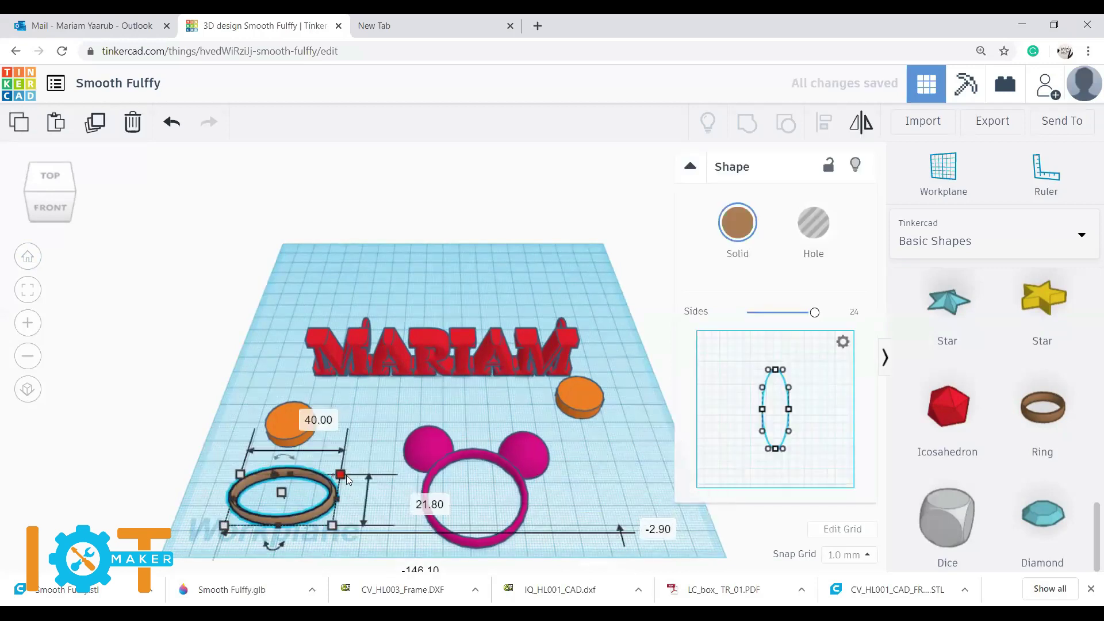
pyautogui.write('4')
pyautogui.press('Return')
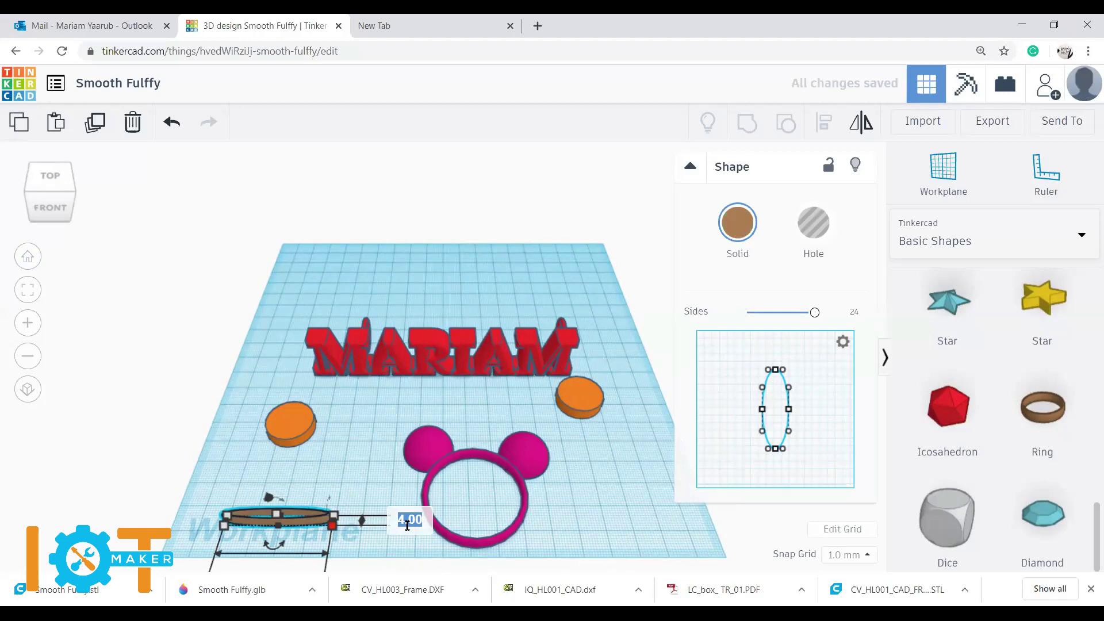
pyautogui.press('Return')
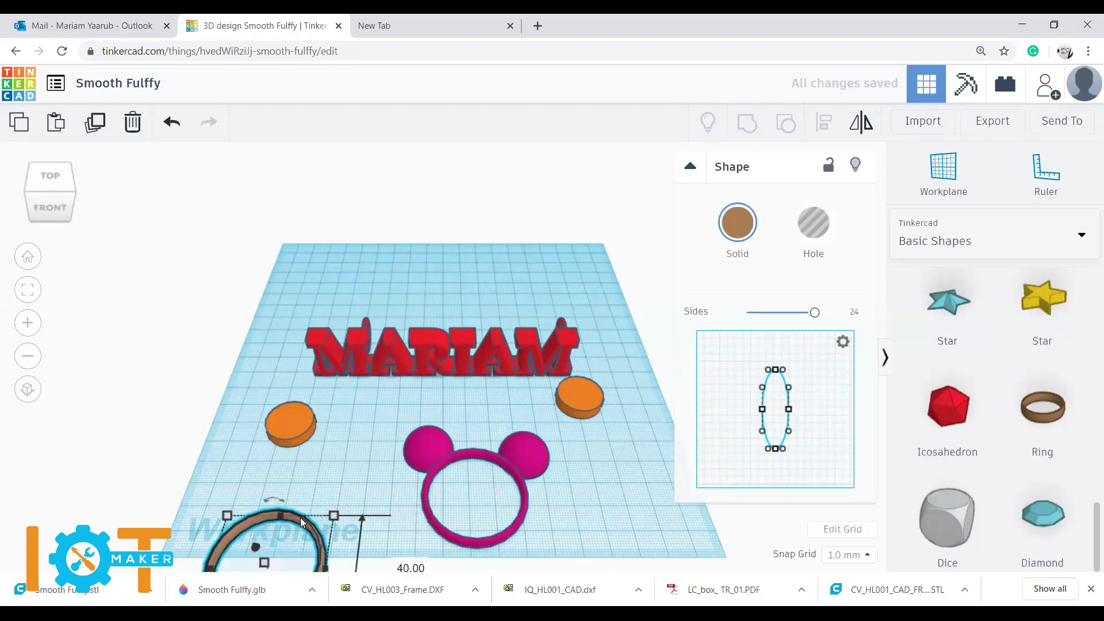
# Step: Shift the ring back fully onto the workplane, just in front of the left orange cylinder, and set its height to 5 mm
pyautogui.moveTo(301, 518); pyautogui.dragTo(293, 494)
pyautogui.click(371, 494)
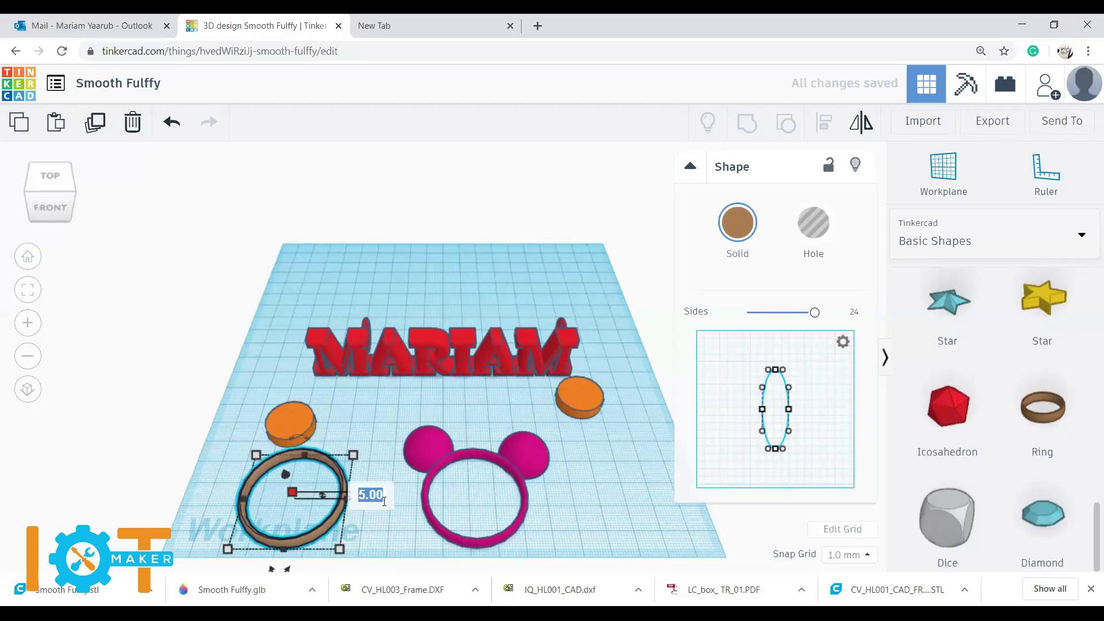
pyautogui.write('5')
pyautogui.press('Return')
pyautogui.click(366, 423)
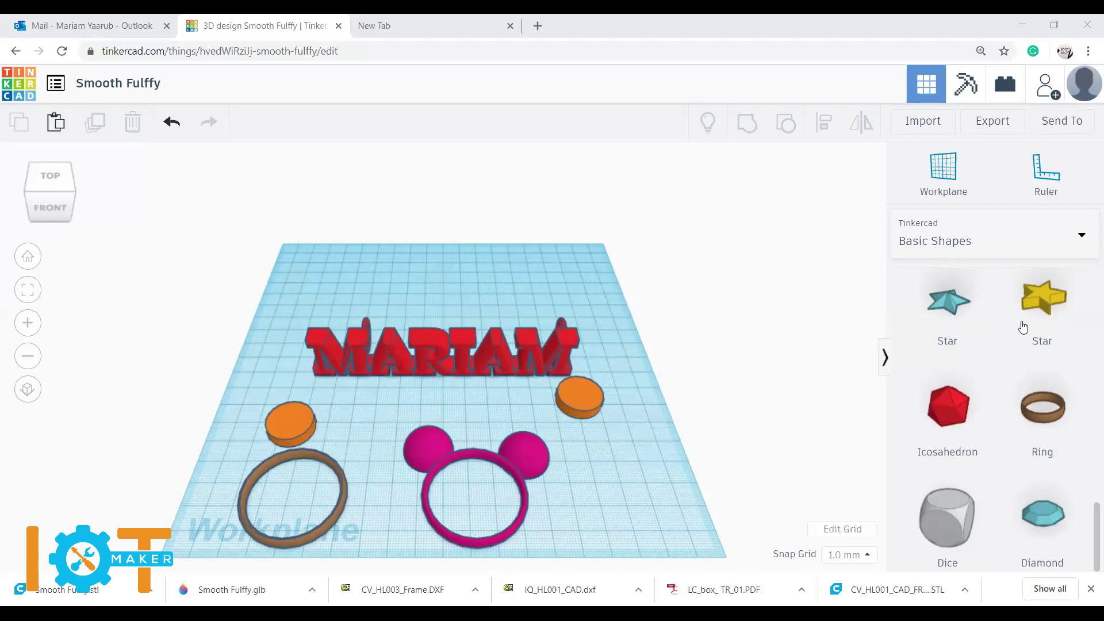
# Step: Add a Text shape from the Text and numbers collection behind the existing name and replace its default wording with another first name
pyautogui.click(957, 245)
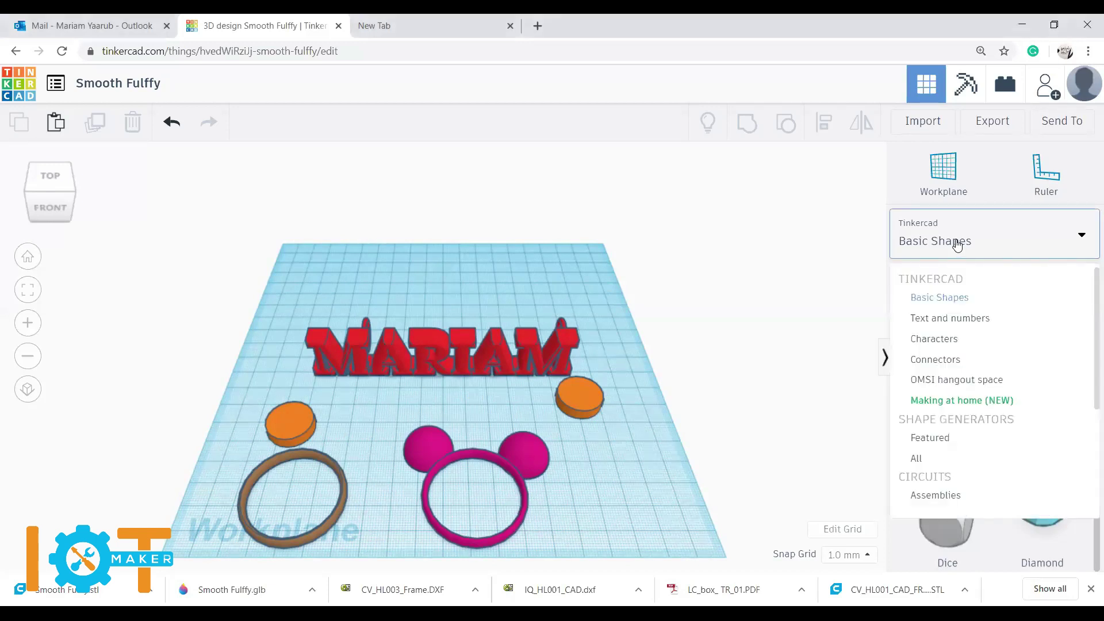
pyautogui.click(928, 321)
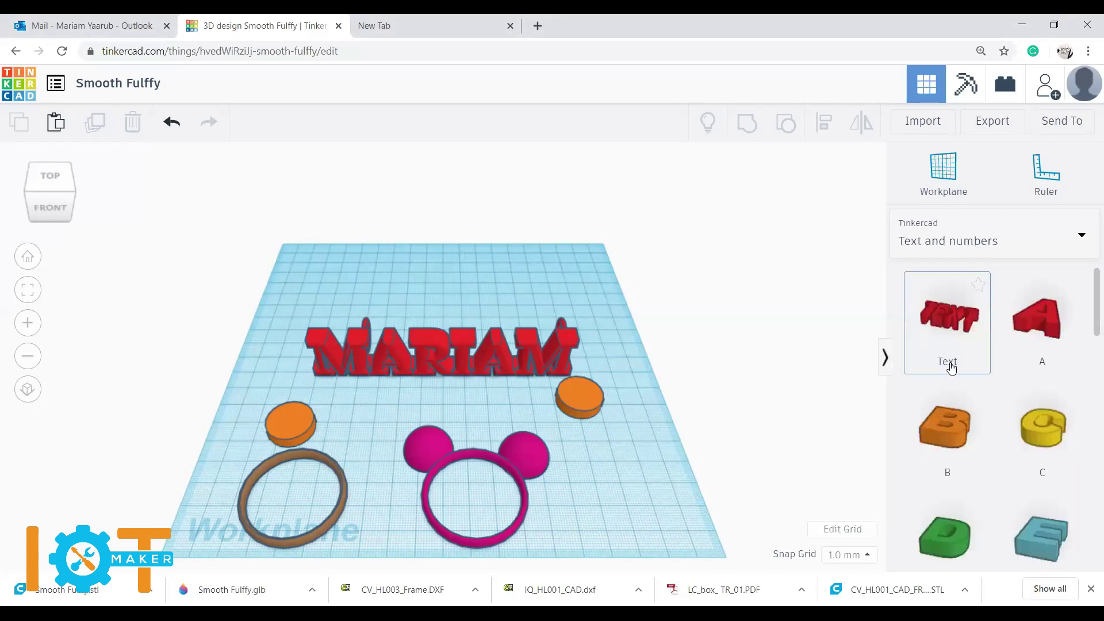
pyautogui.click(459, 274)
pyautogui.click(788, 316)
pyautogui.press('BackSpace')
pyautogui.press('BackSpace')
pyautogui.press('BackSpace')
pyautogui.press('BackSpace')
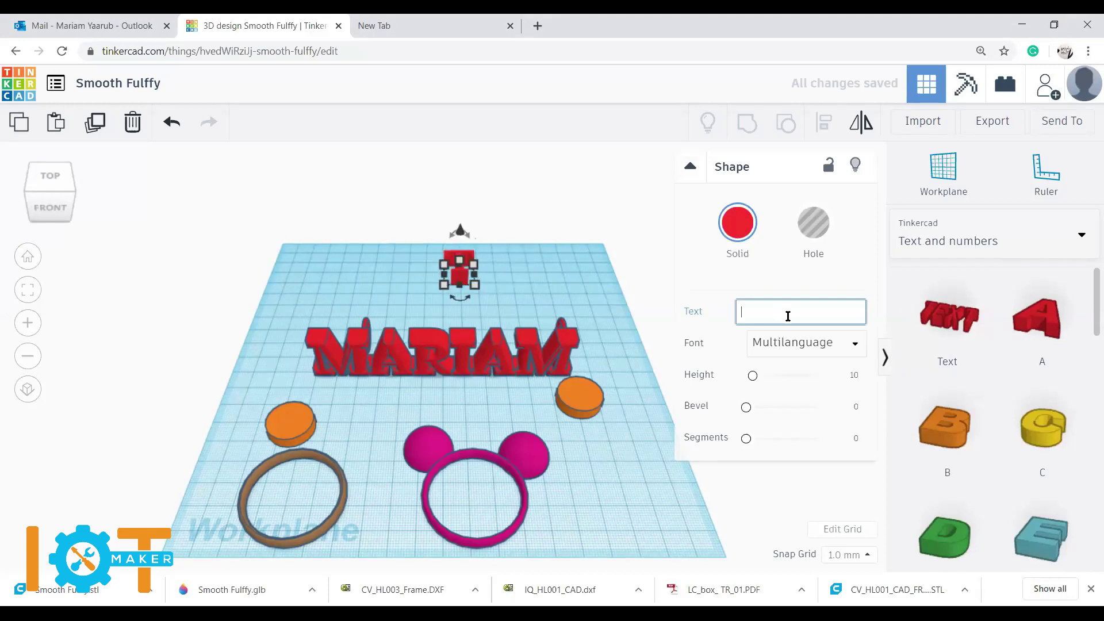
pyautogui.write('NOOR')
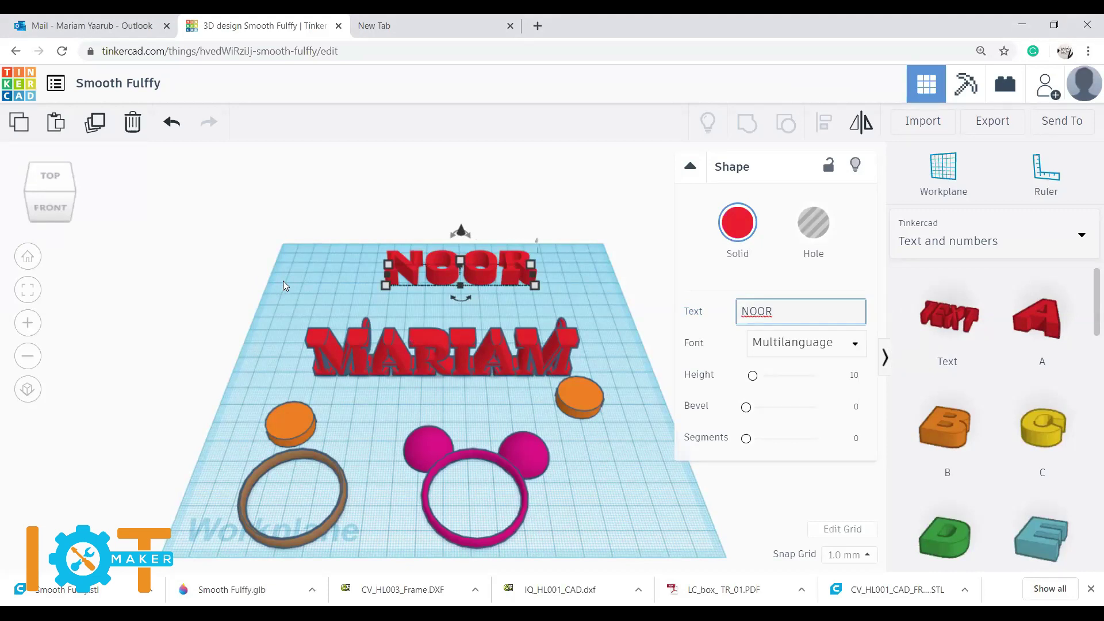
# Step: Set the new text shape's height to 50 mm
pyautogui.click(433, 304)
pyautogui.click(463, 264)
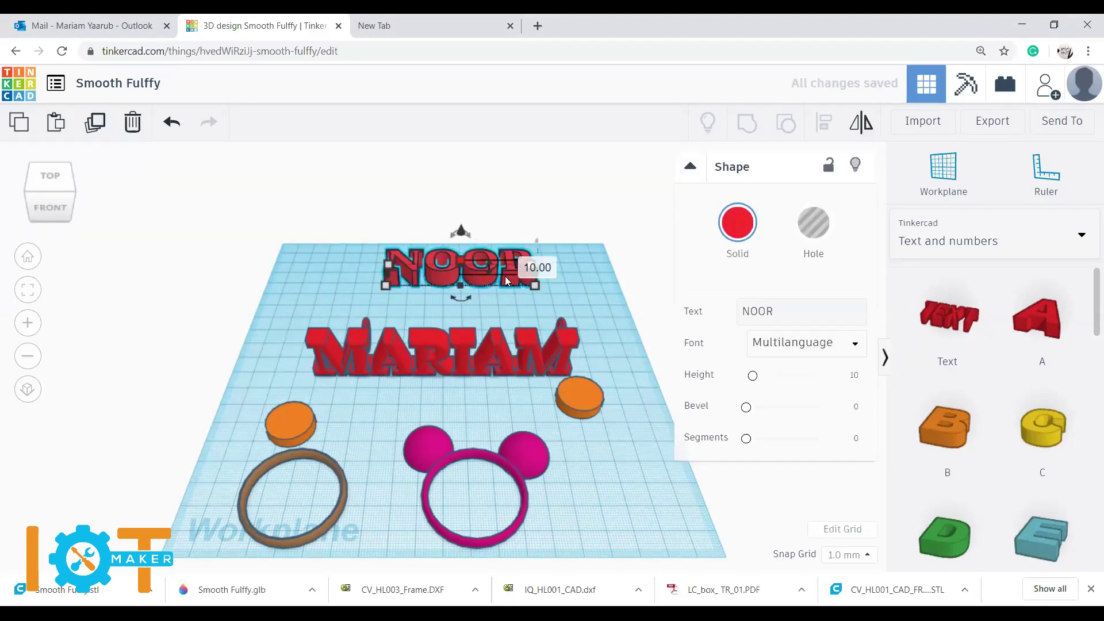
pyautogui.press('Tab')
pyautogui.write('50')
pyautogui.press('Return')
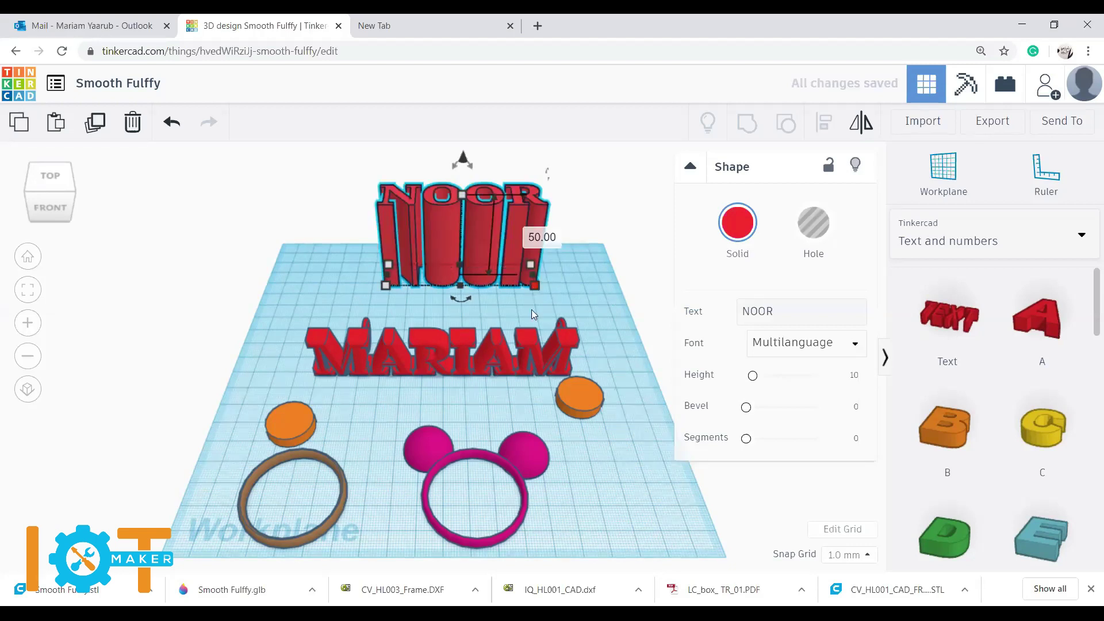
# Step: Check the tall text's width and depth, and delete that text shape from the back of the workplane
pyautogui.moveTo(535, 289)
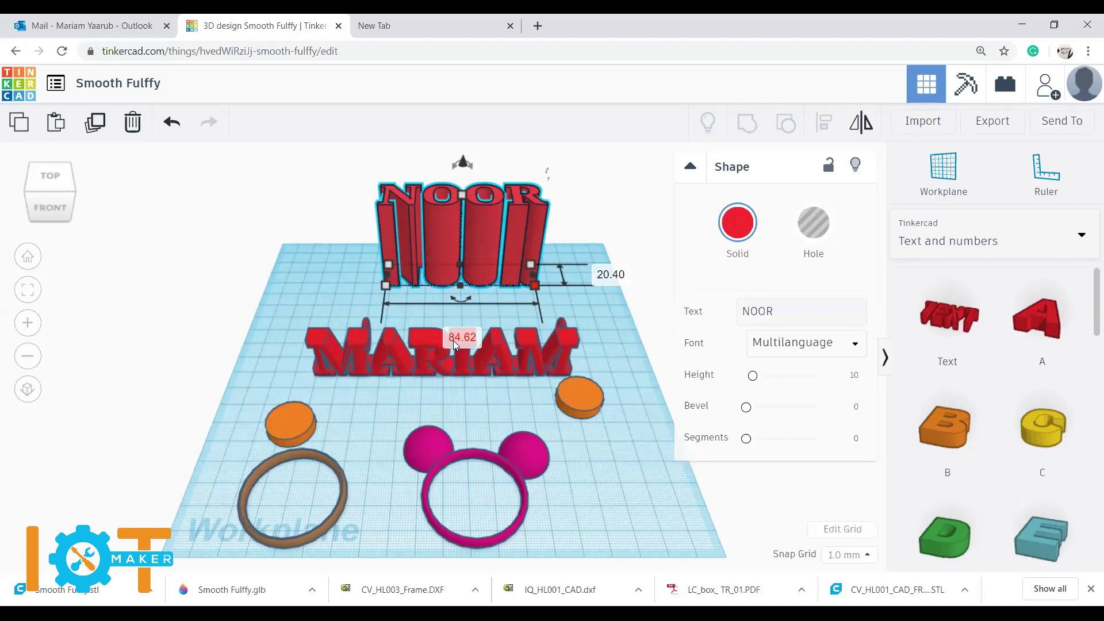
pyautogui.click(611, 327)
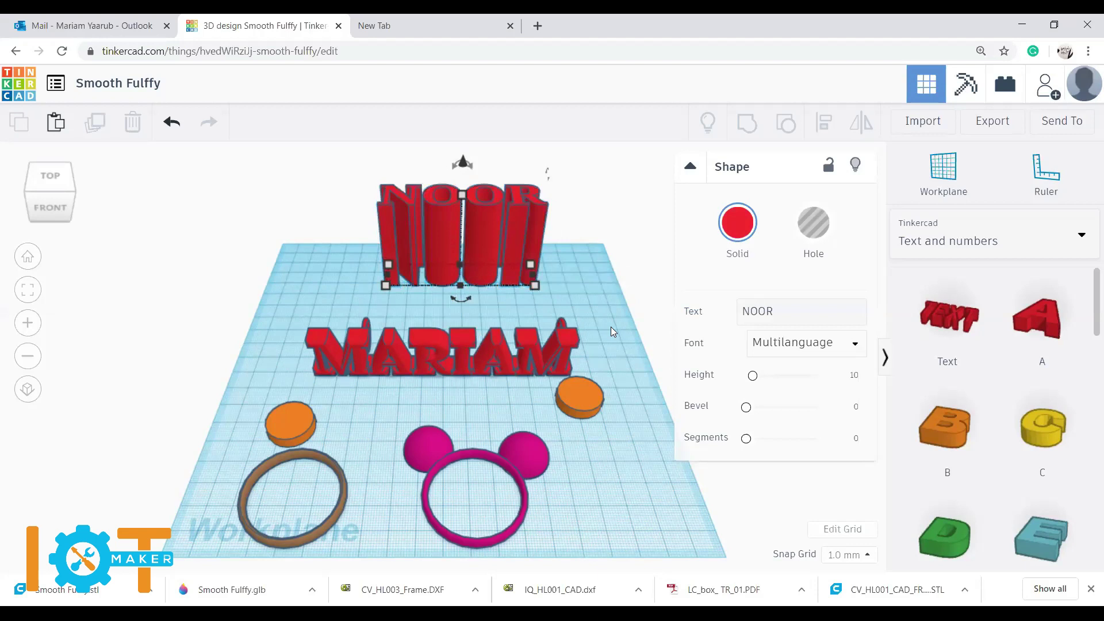
pyautogui.moveTo(610, 326); pyautogui.dragTo(597, 361, button='right')
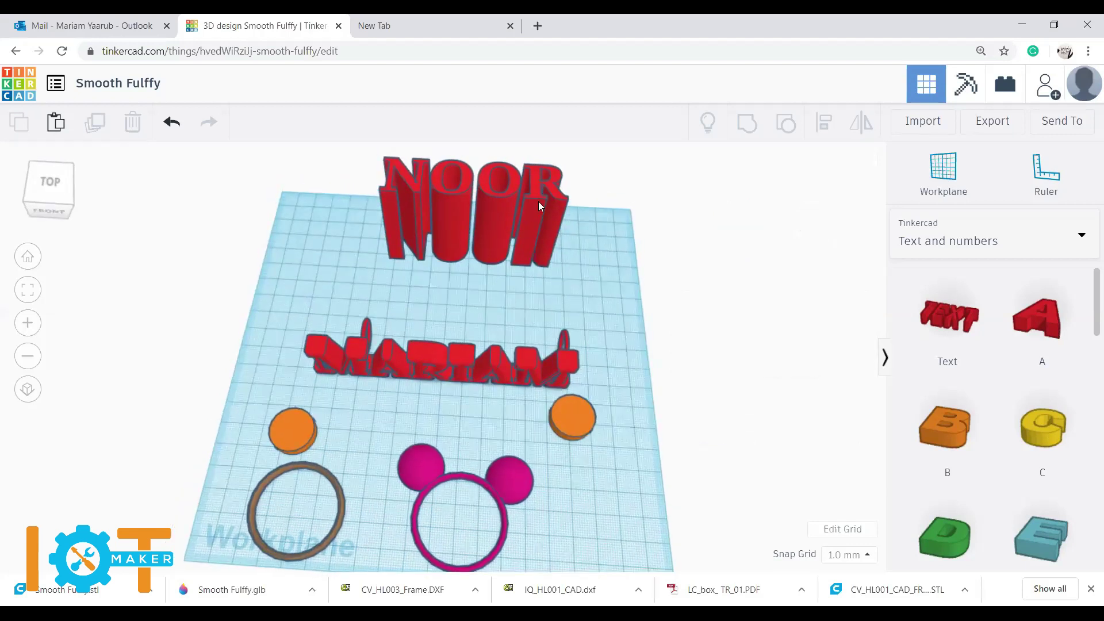
pyautogui.click(567, 181)
pyautogui.press('Delete')
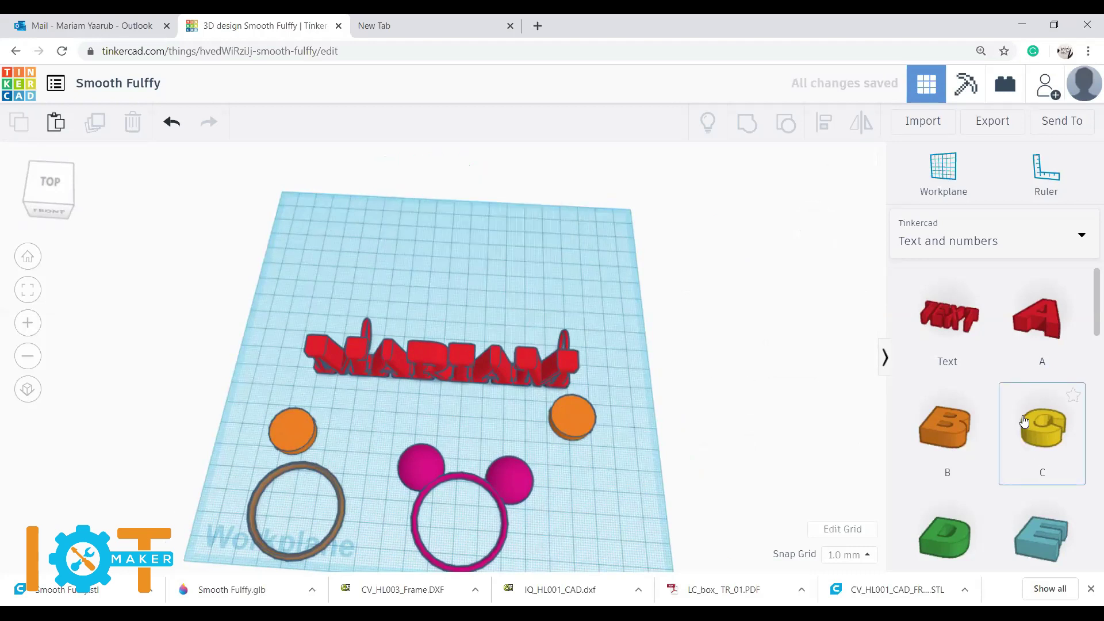
# Step: Find the letter M among the Text and numbers shapes and place it at the back of the workplane, behind the name
pyautogui.scroll(-3, 1007, 463)
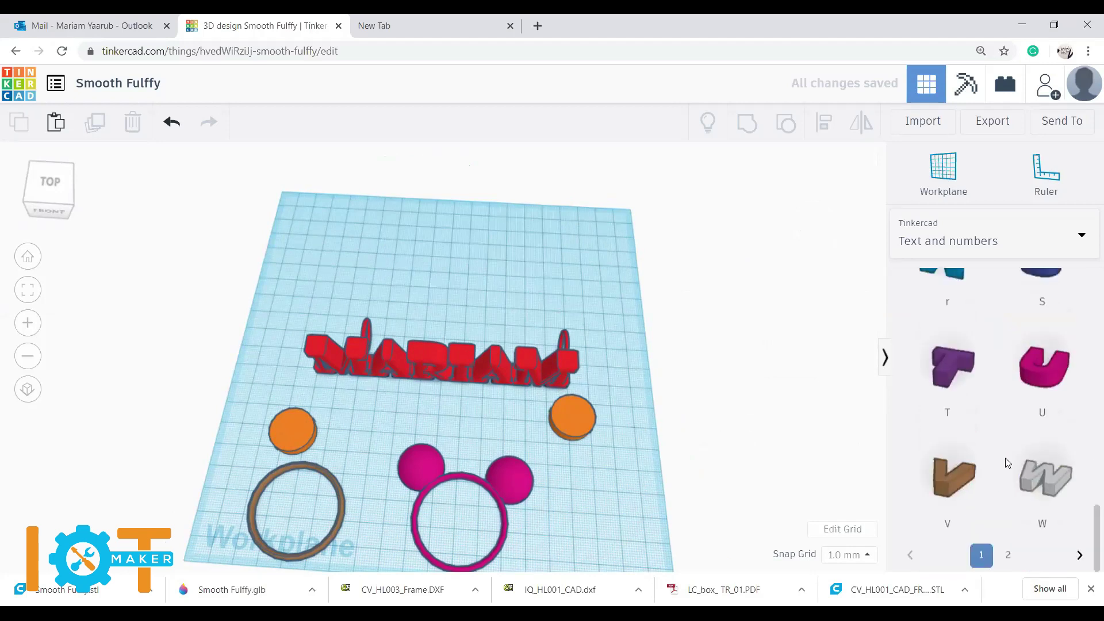
pyautogui.click(1010, 563)
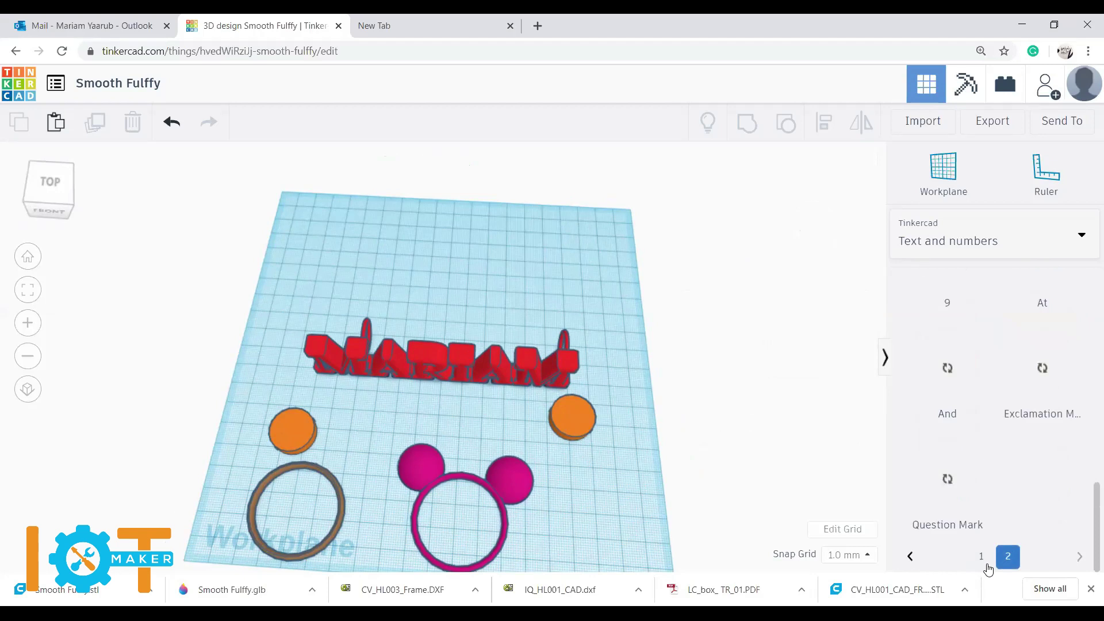
pyautogui.click(981, 556)
pyautogui.scroll(5, 1012, 518)
pyautogui.moveTo(1030, 530); pyautogui.dragTo(413, 257)
pyautogui.moveTo(415, 253)
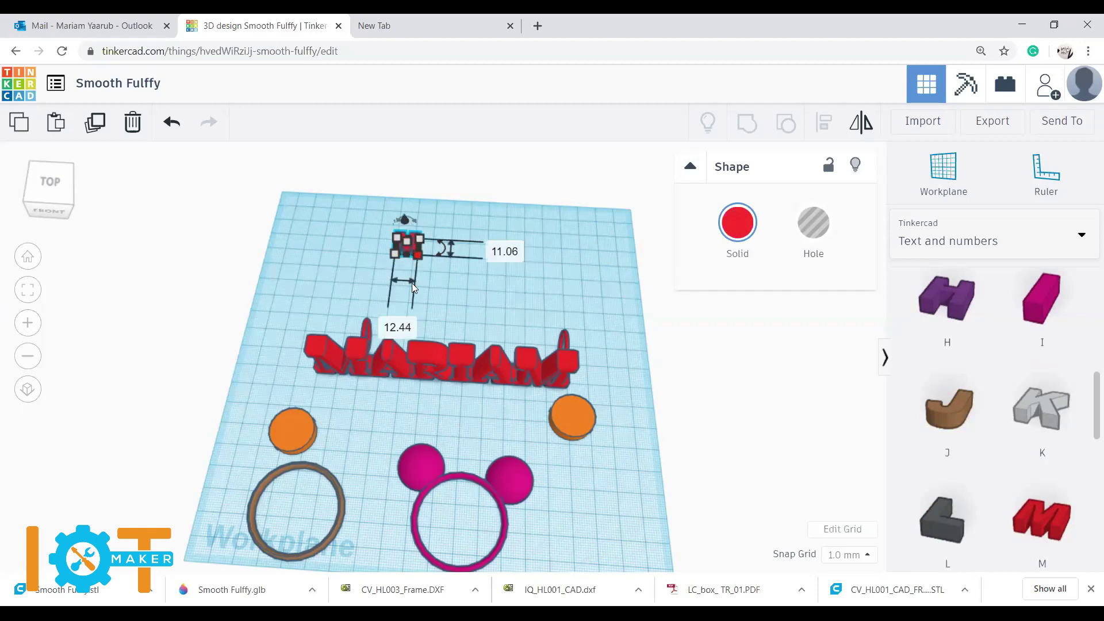
# Step: Resize the letter M behind the name to 25 mm wide, 25 mm deep and 5 mm high
pyautogui.click(398, 328)
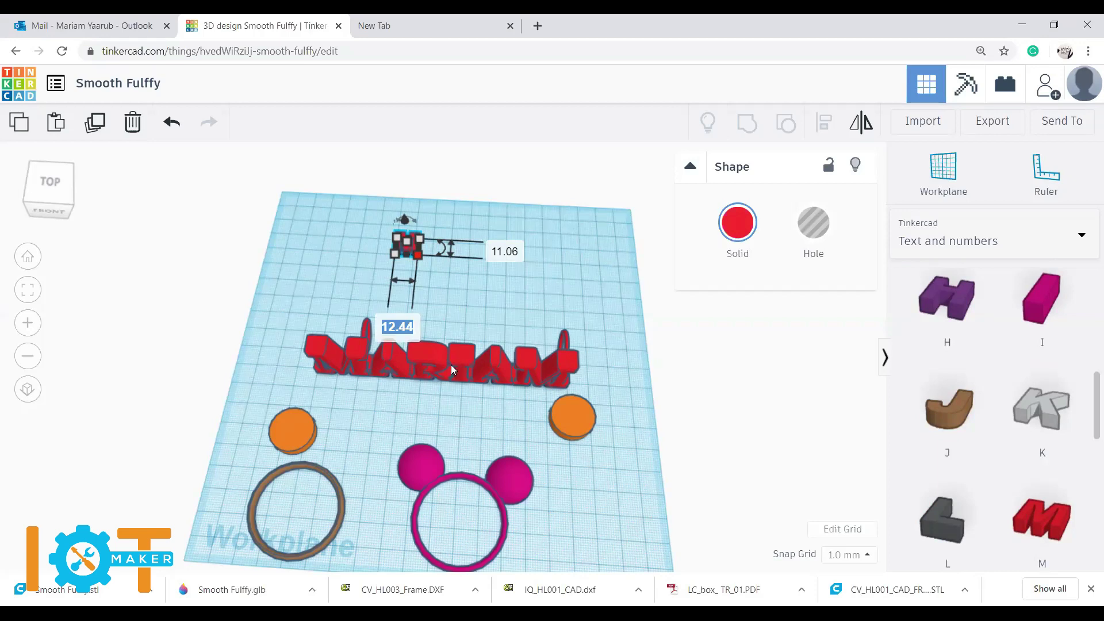
pyautogui.write('25')
pyautogui.click(524, 253)
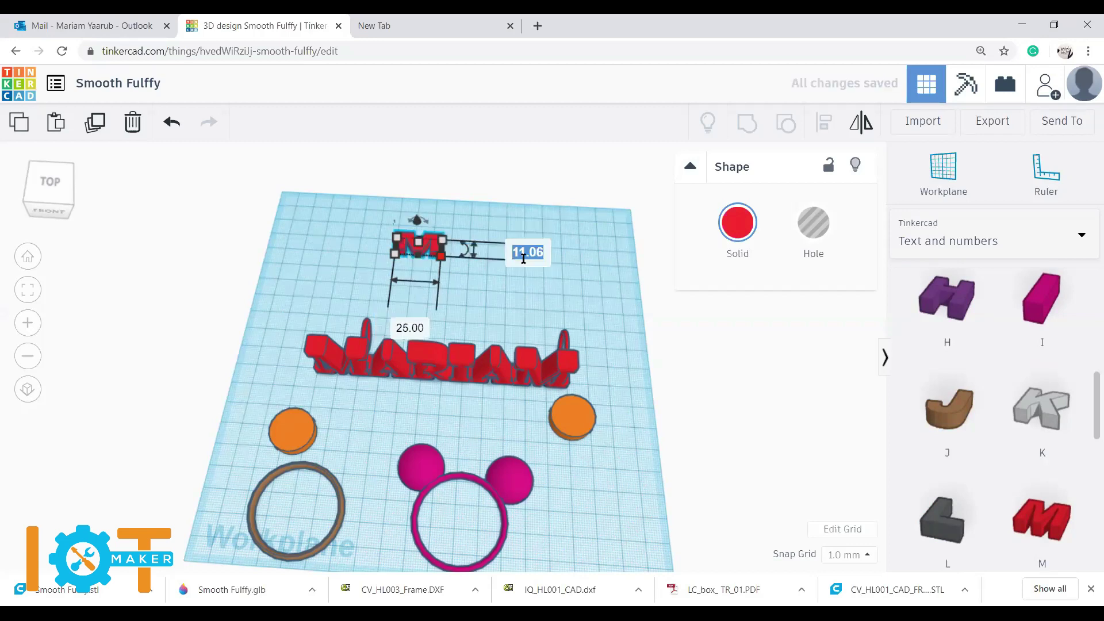
pyautogui.write('25')
pyautogui.press('Return')
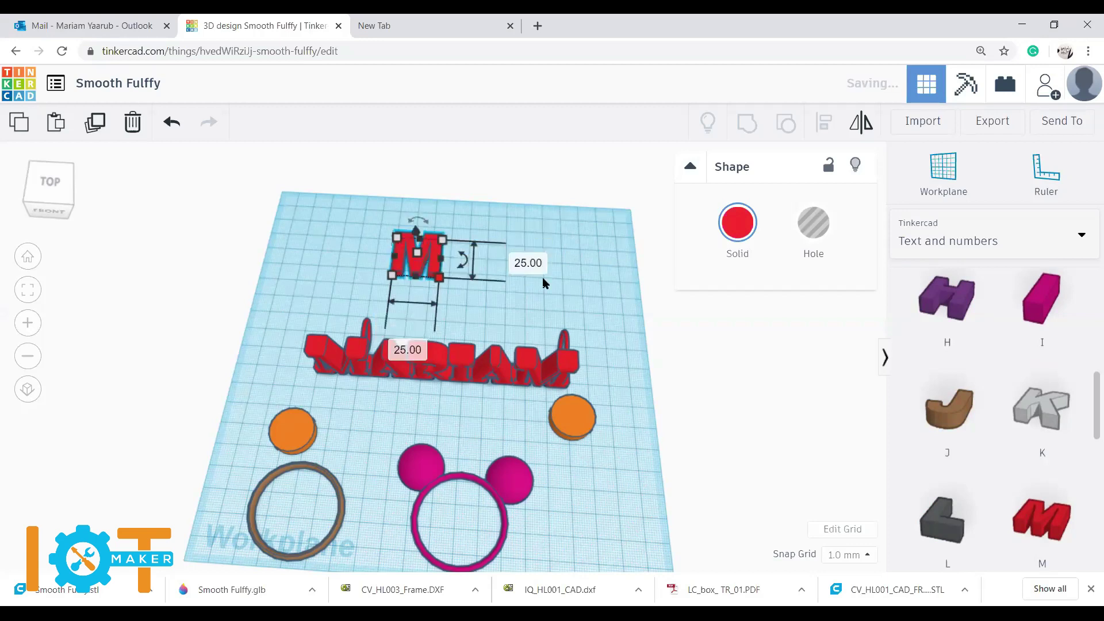
pyautogui.click(498, 257)
pyautogui.write('5')
pyautogui.press('Return')
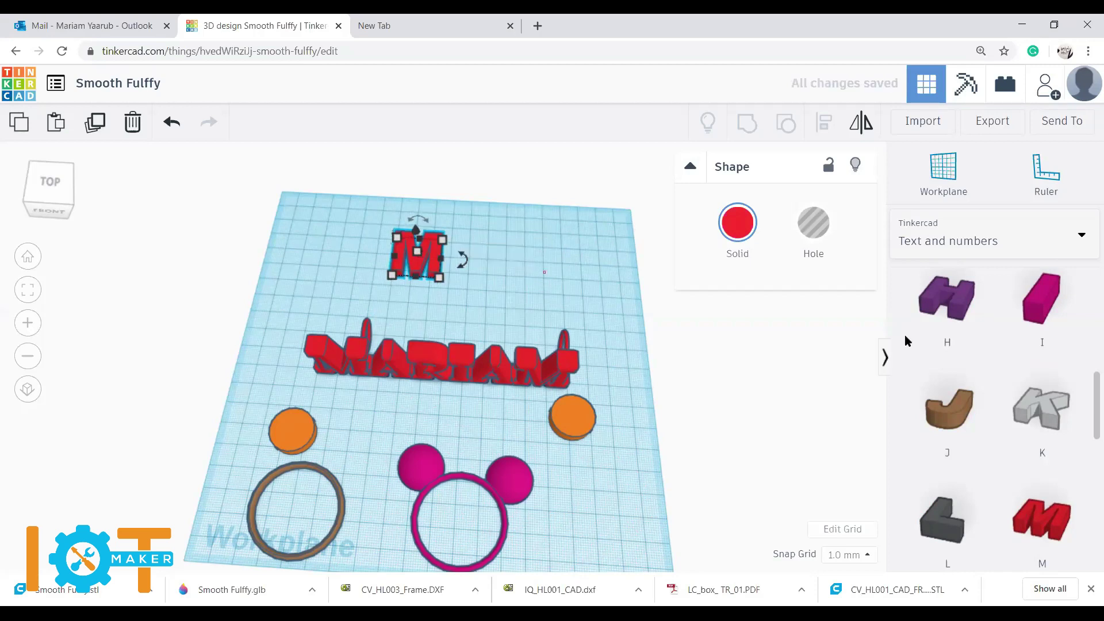
pyautogui.click(905, 335)
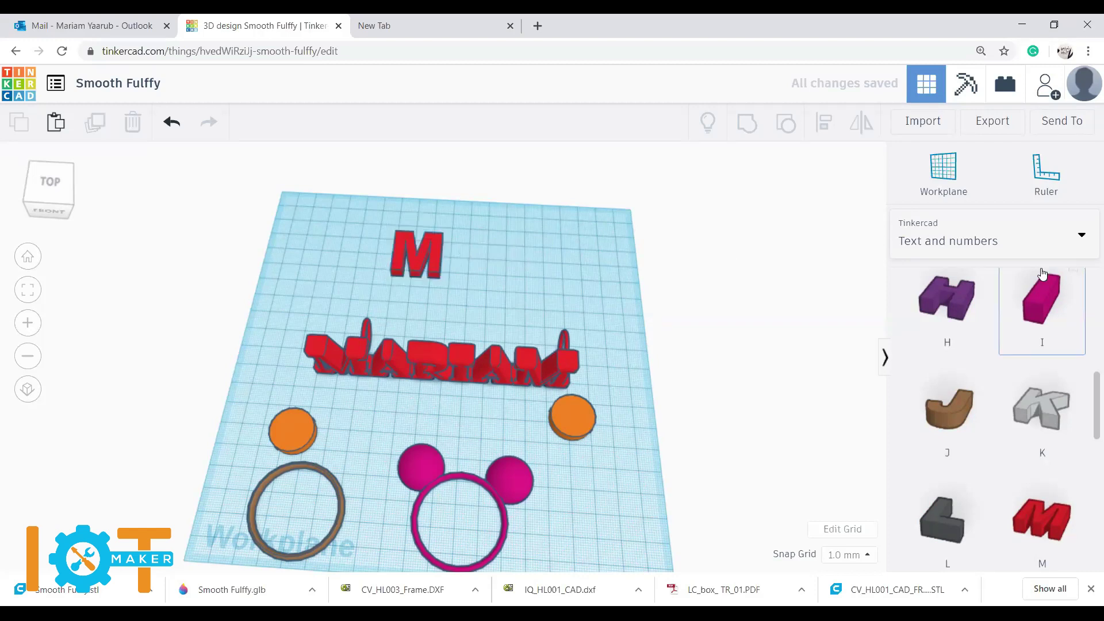
# Step: Place a Heart from the Basic Shapes collection directly beside the letter M, on its right-hand side
pyautogui.click(966, 240)
pyautogui.click(971, 306)
pyautogui.scroll(-5, 1054, 500)
pyautogui.scroll(-6, 1053, 502)
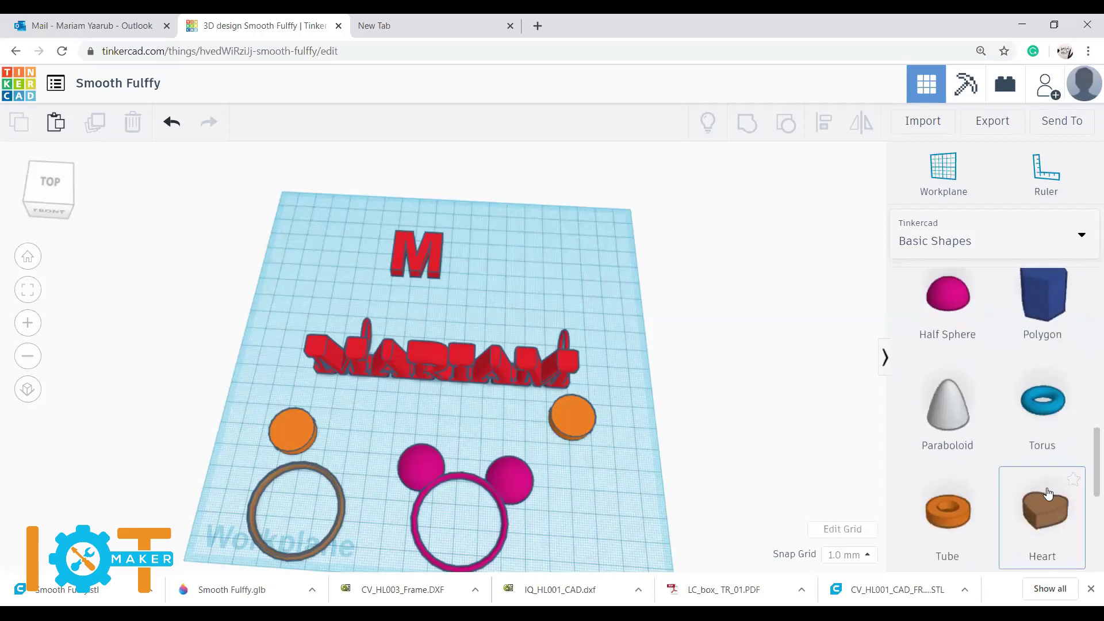
pyautogui.scroll(1, 1055, 426)
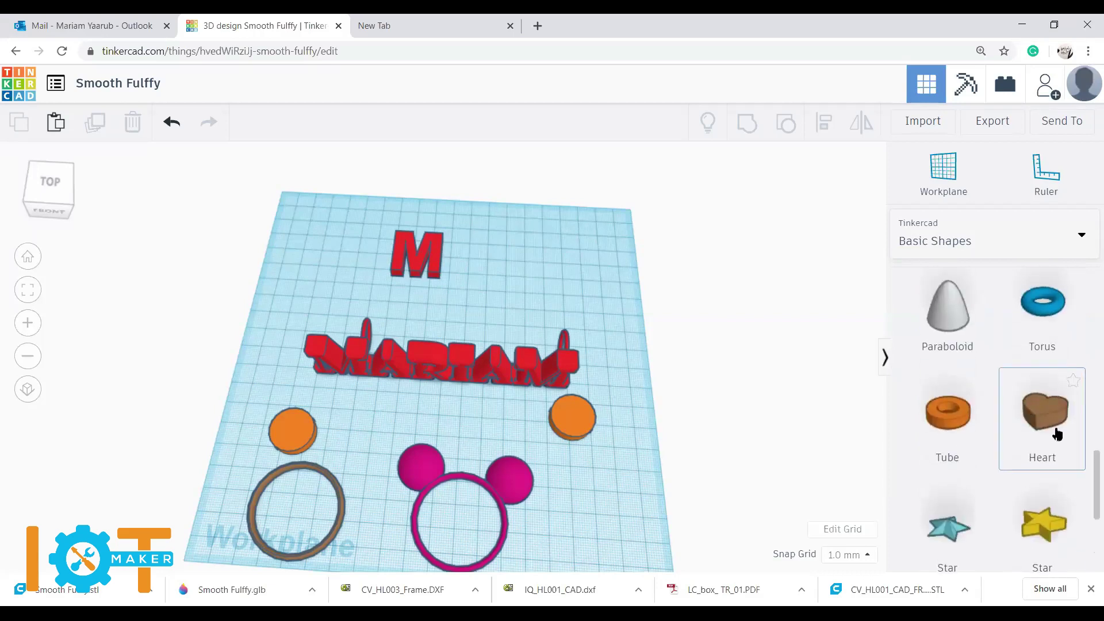
pyautogui.moveTo(1054, 432); pyautogui.dragTo(464, 252)
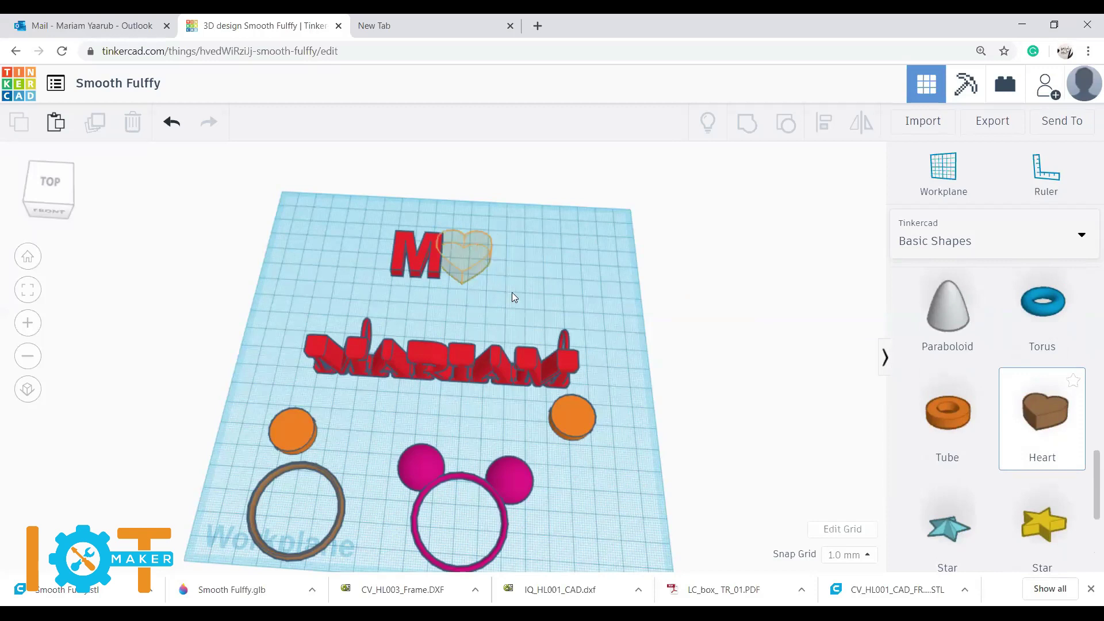
pyautogui.click(513, 291)
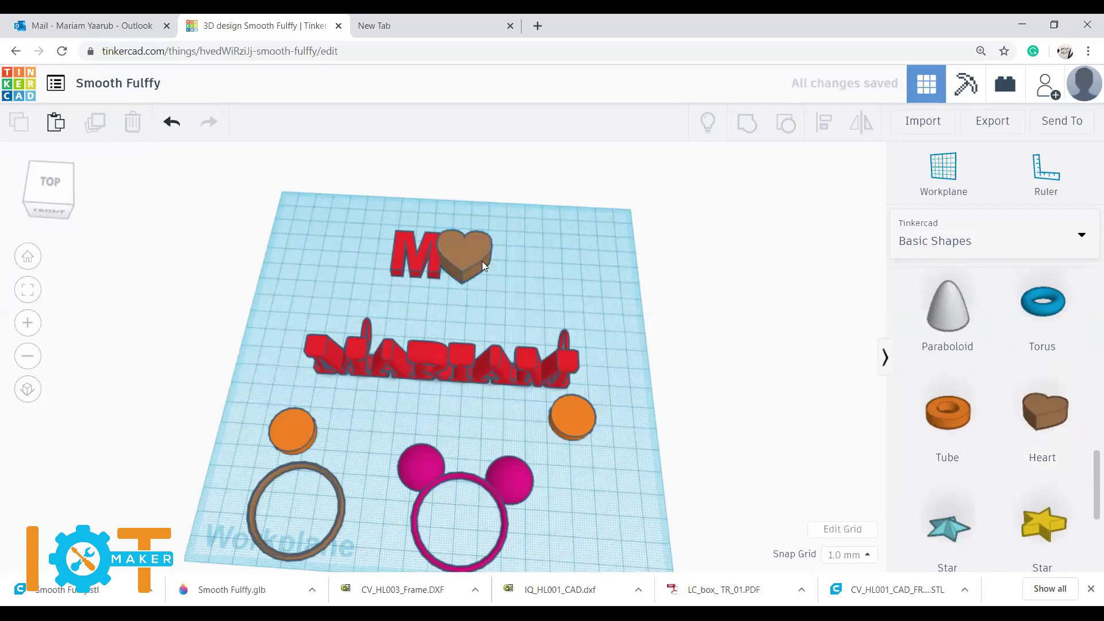
# Step: Set the heart's height to 15 mm, its width to 30 mm and its depth to 25 mm
pyautogui.click(467, 252)
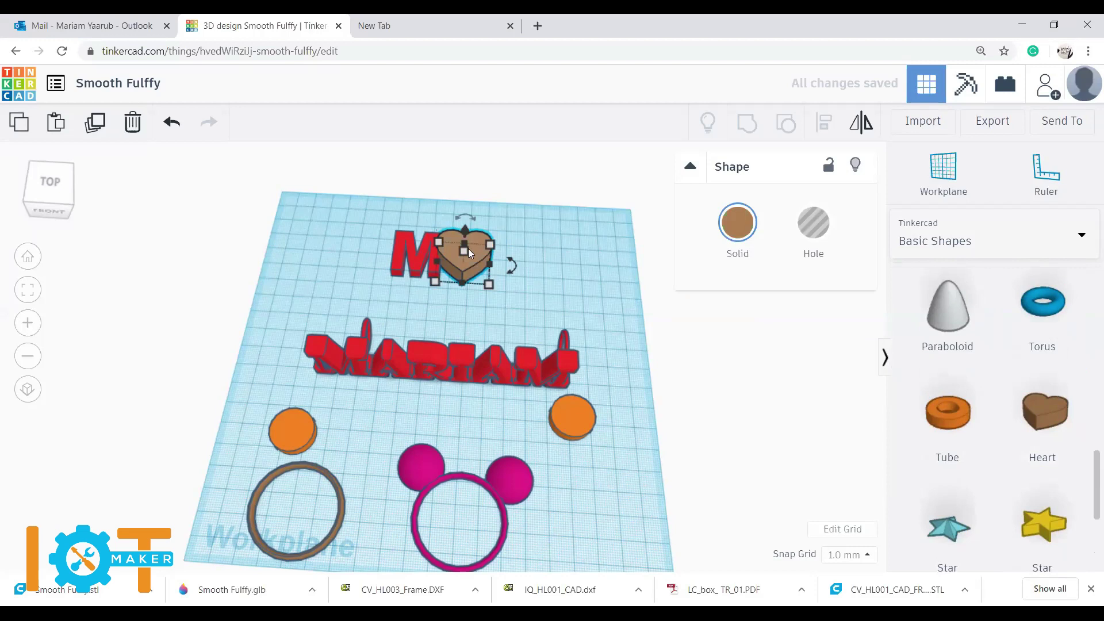
pyautogui.click(398, 257)
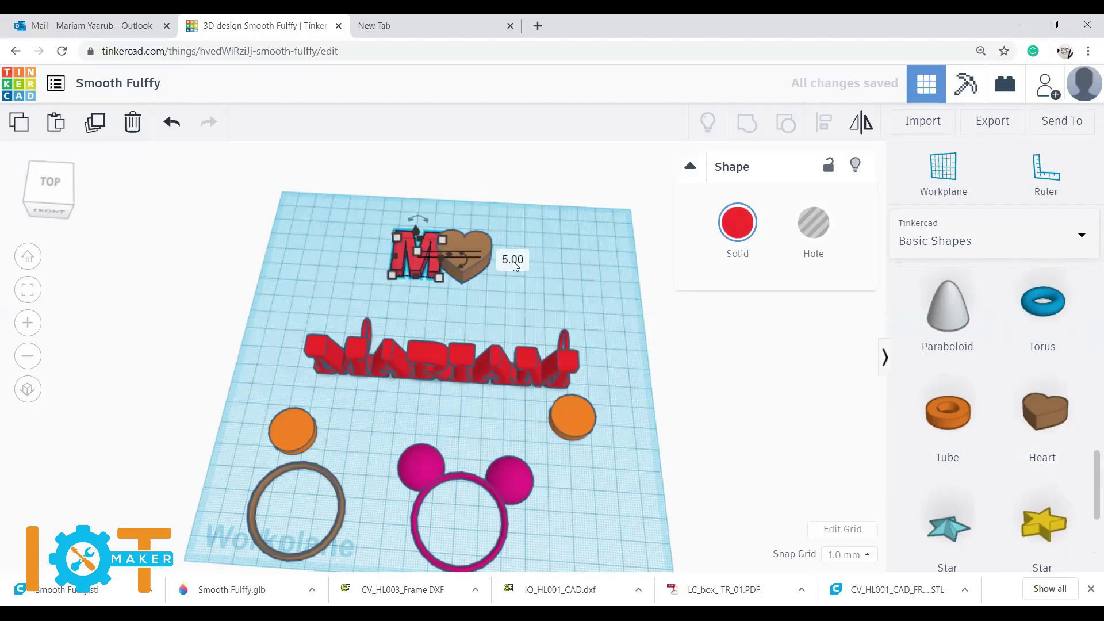
pyautogui.click(487, 249)
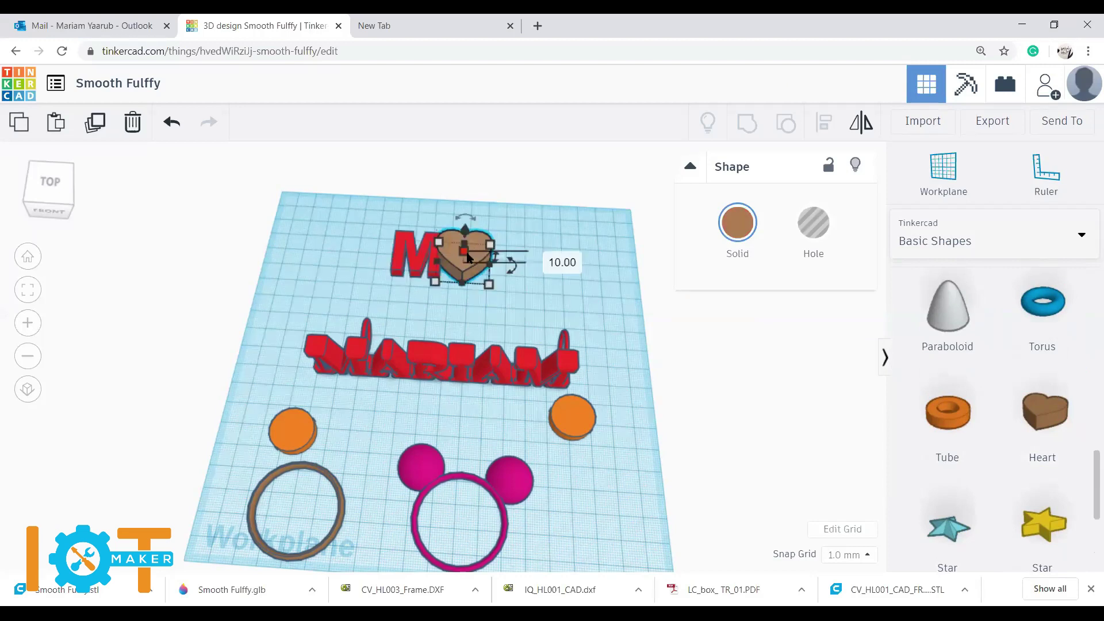
pyautogui.write('15')
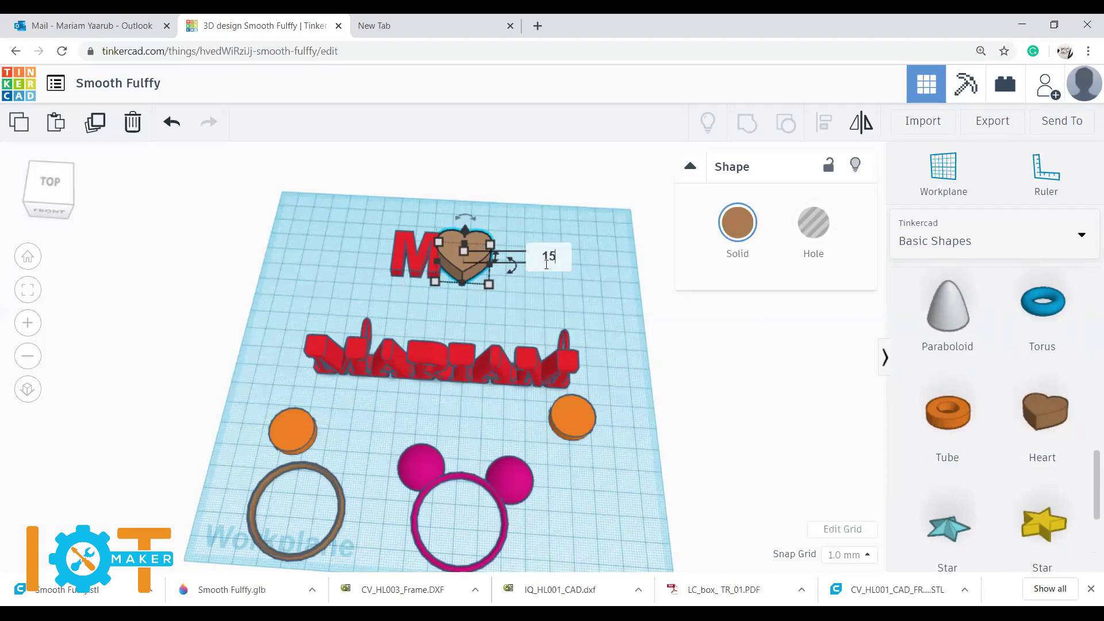
pyautogui.press('Return')
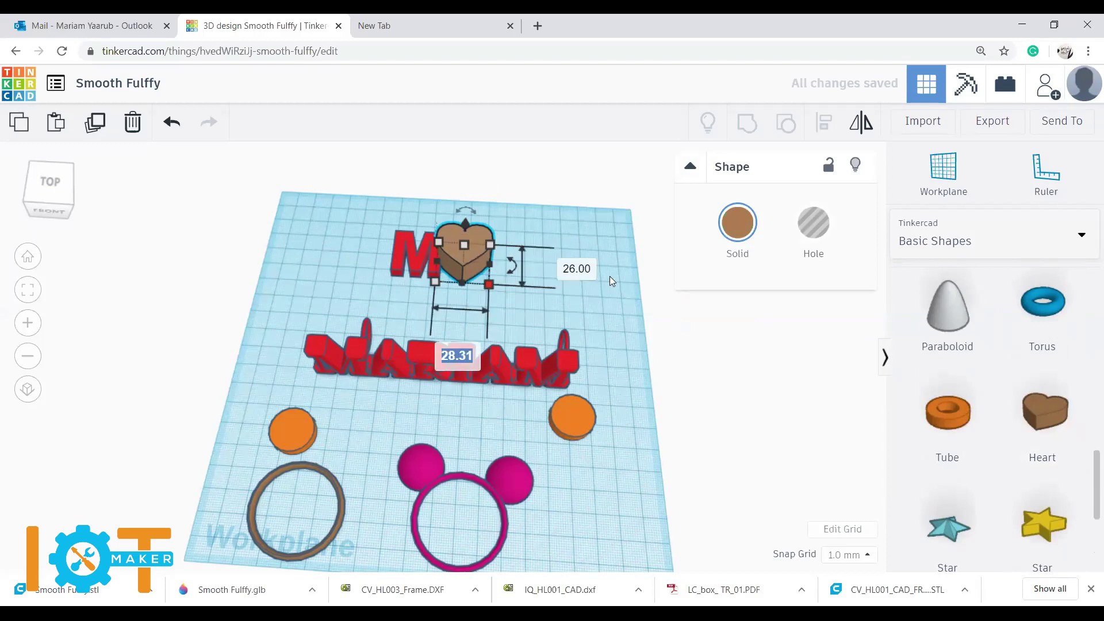
pyautogui.write('30')
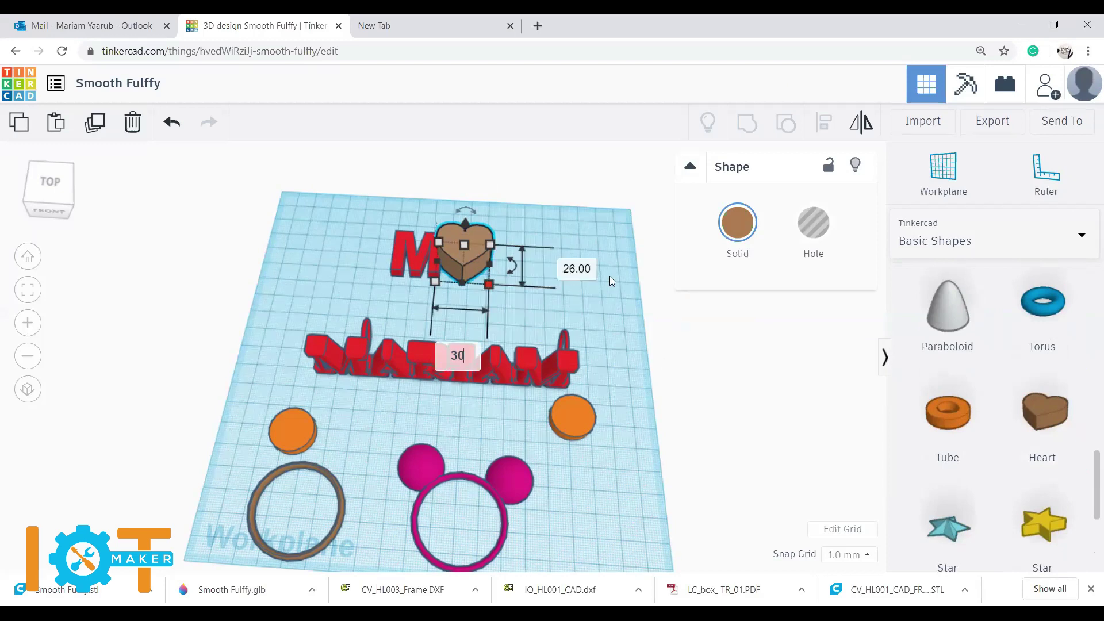
pyautogui.click(567, 276)
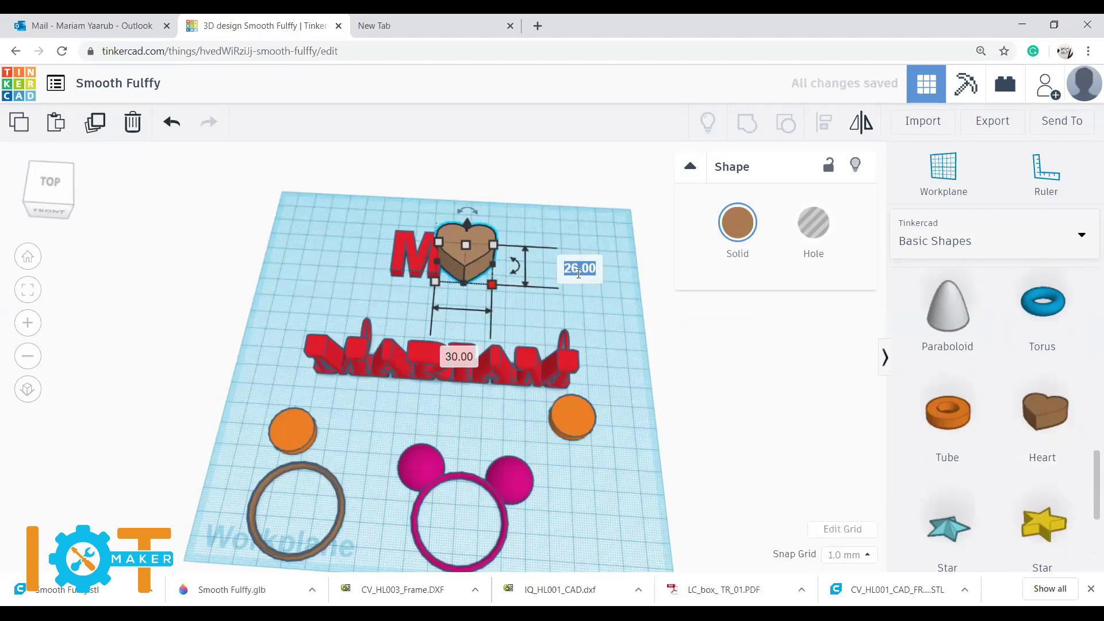
pyautogui.write('25')
pyautogui.press('Return')
# Step: Nudge the heart into line with the M and duplicate the letter so that an M touches each side of the heart
pyautogui.moveTo(594, 353); pyautogui.dragTo(609, 426, button='right')
pyautogui.moveTo(472, 234); pyautogui.dragTo(477, 231)
pyautogui.click(405, 243)
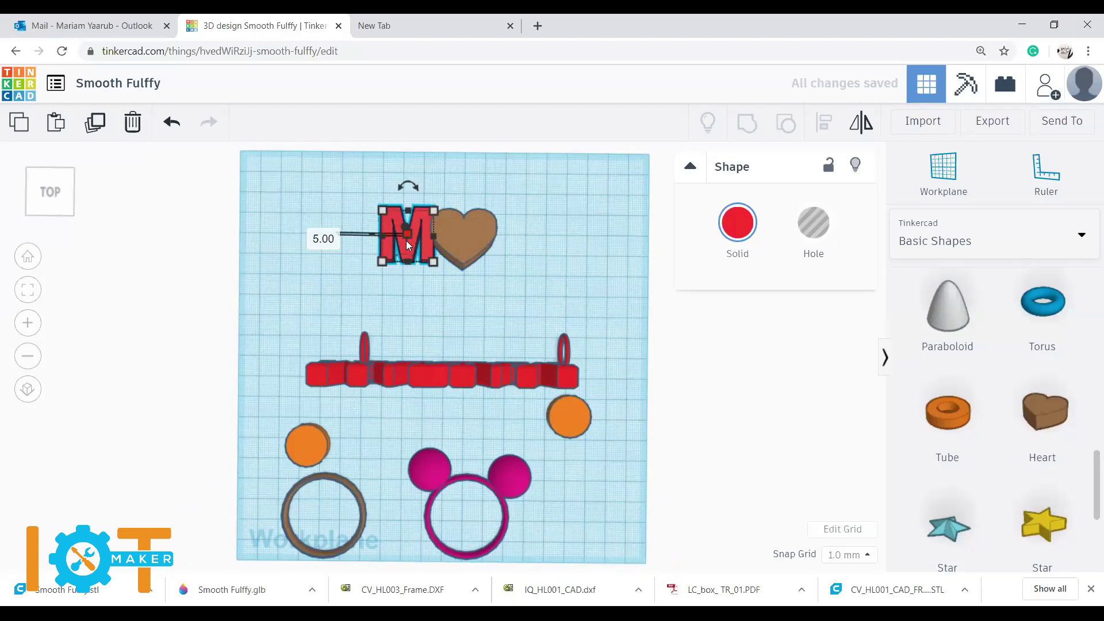
pyautogui.click(420, 214)
pyautogui.moveTo(420, 213); pyautogui.dragTo(394, 227)
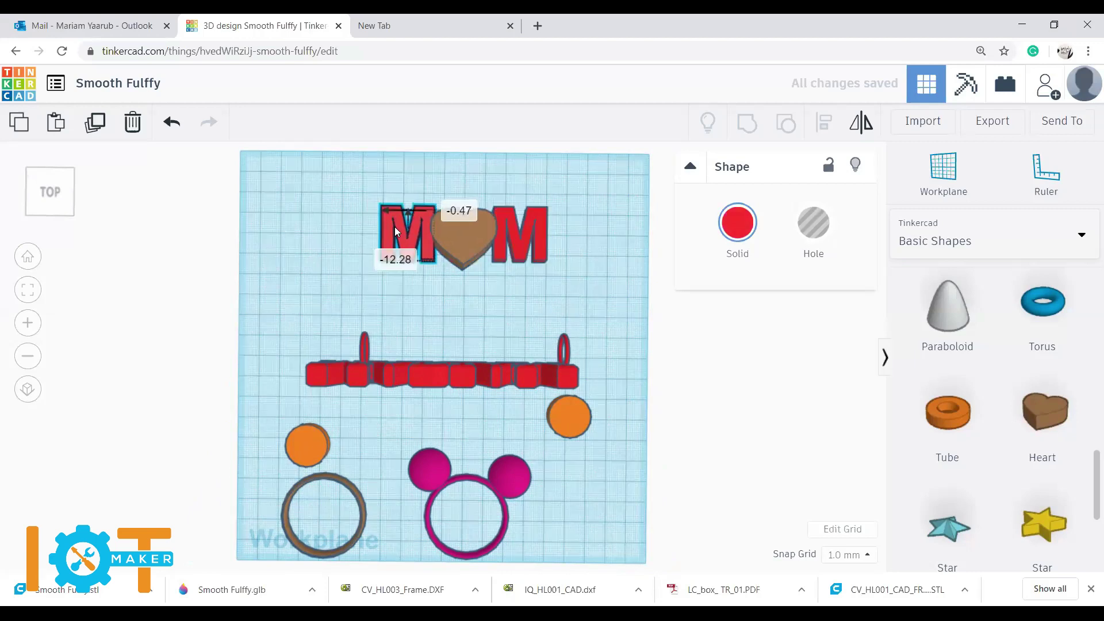
# Step: Stretch the M on the heart's right-hand side upward until it stands clearly taller than the heart
pyautogui.click(544, 247)
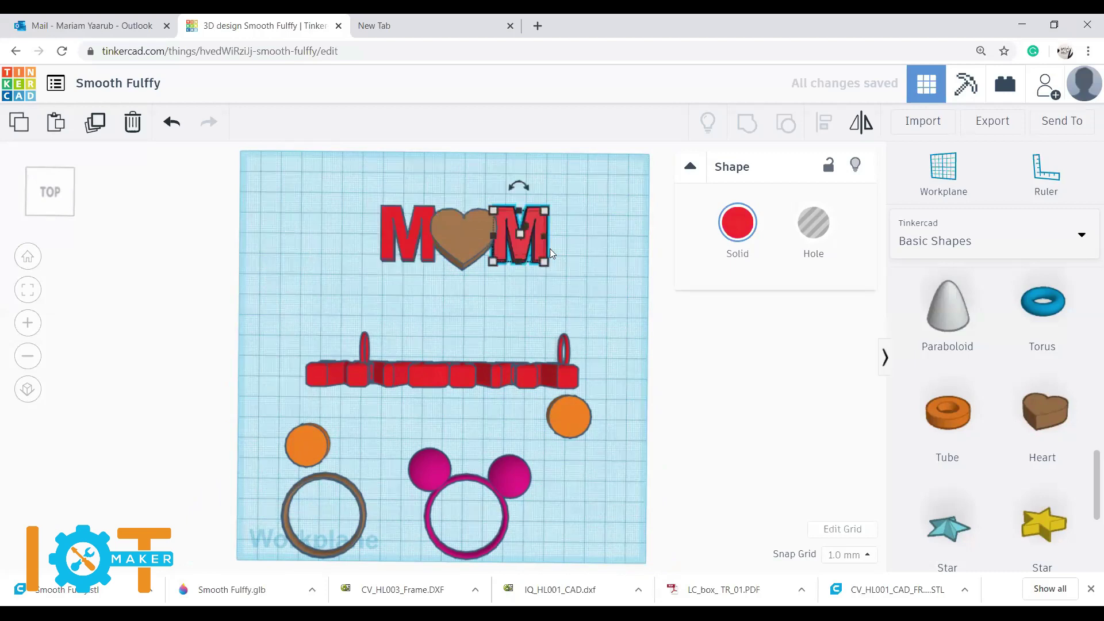
pyautogui.moveTo(605, 210); pyautogui.dragTo(593, 222, button='right')
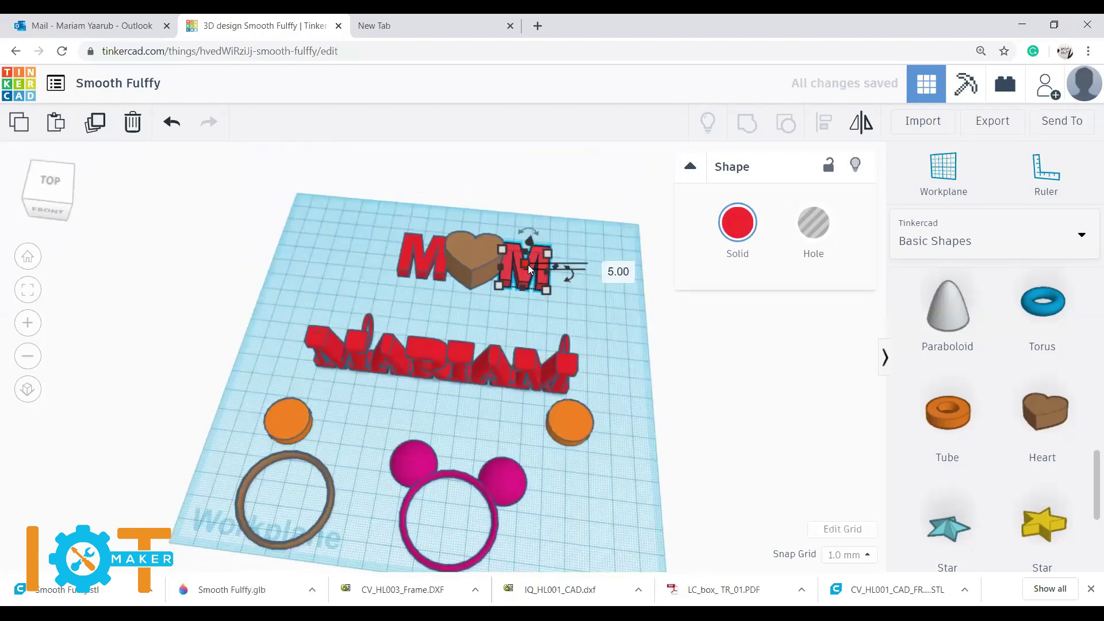
pyautogui.moveTo(527, 264); pyautogui.dragTo(532, 225)
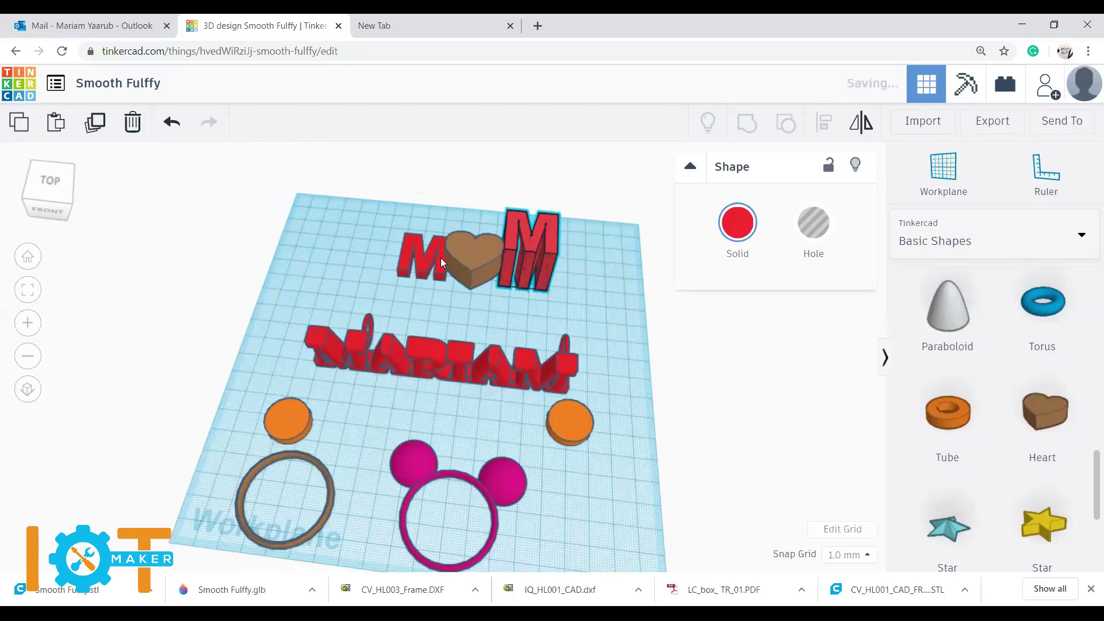
pyautogui.click(440, 258)
pyautogui.click(492, 263)
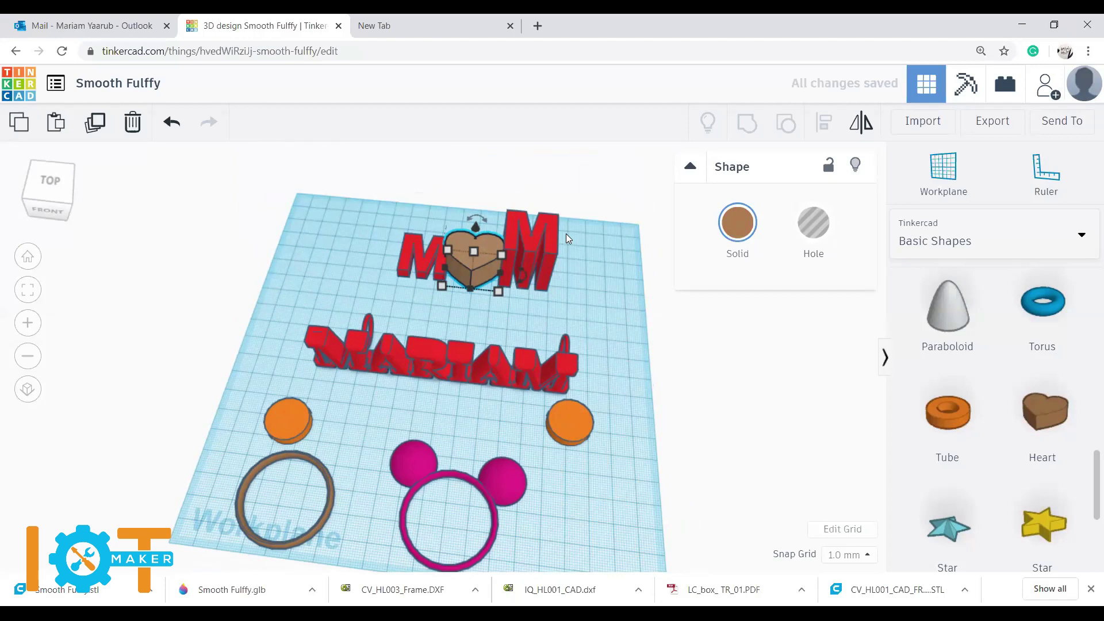
pyautogui.click(571, 301)
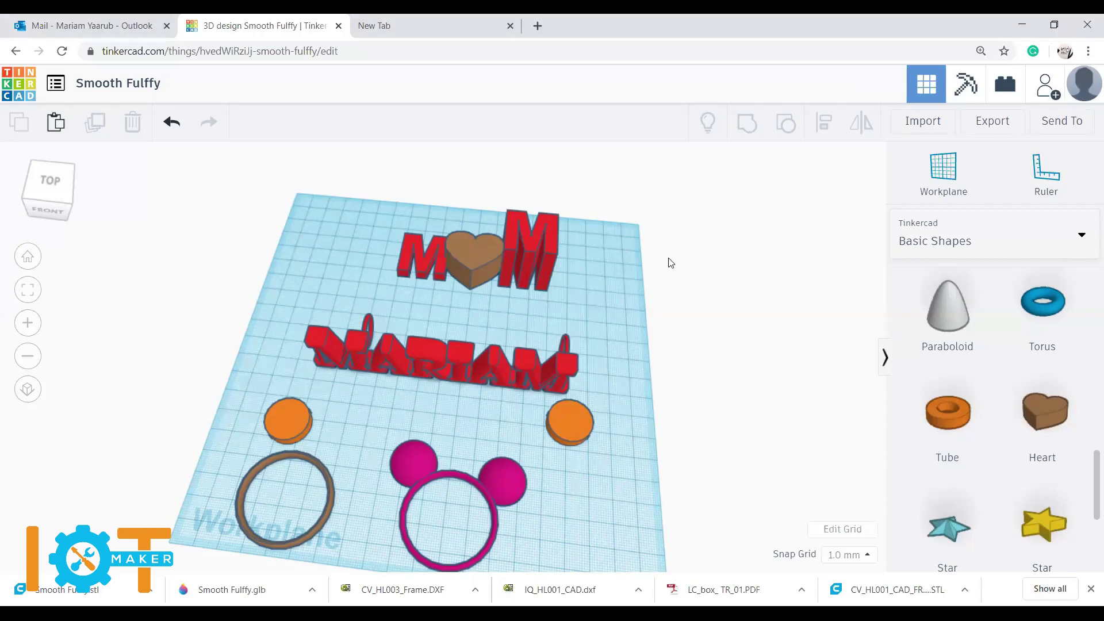
pyautogui.scroll(3, 670, 184)
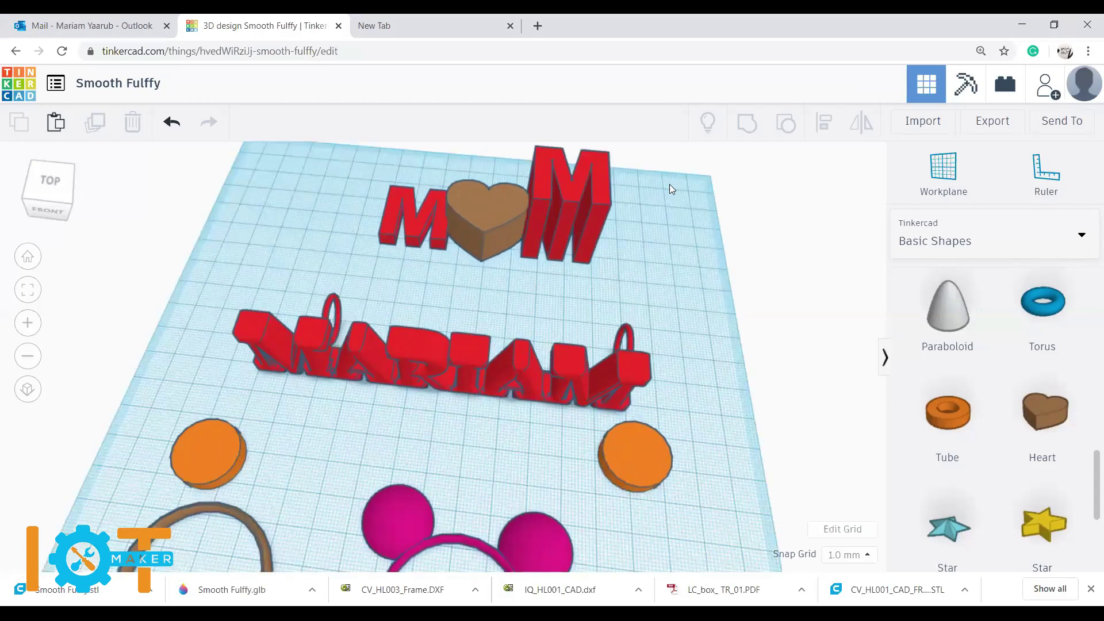
pyautogui.scroll(-3, 676, 160)
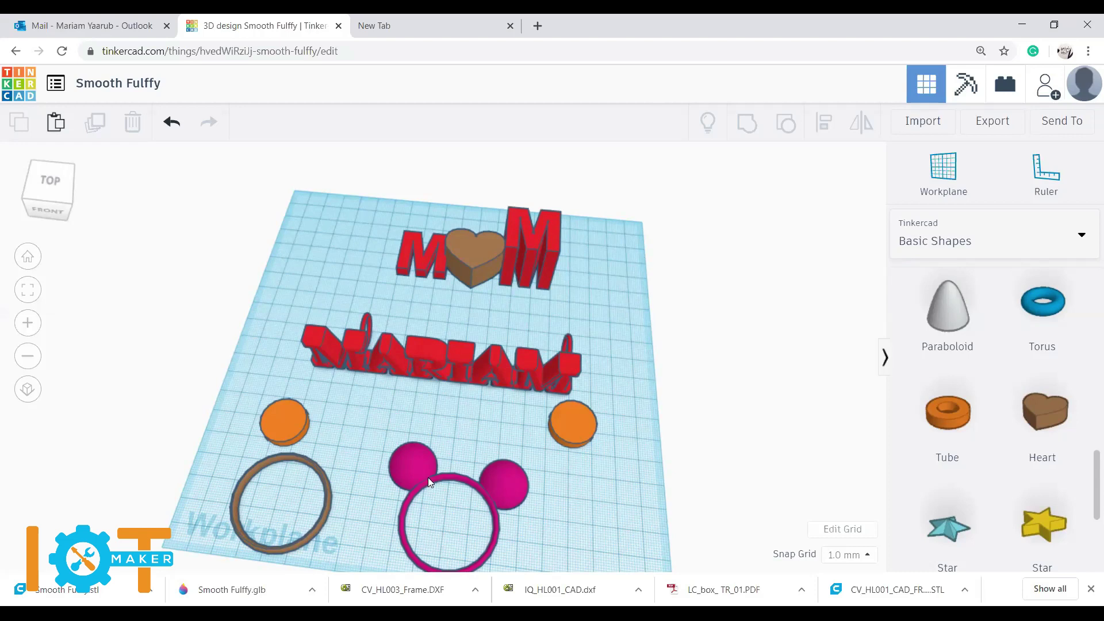
pyautogui.scroll(-3, 441, 478)
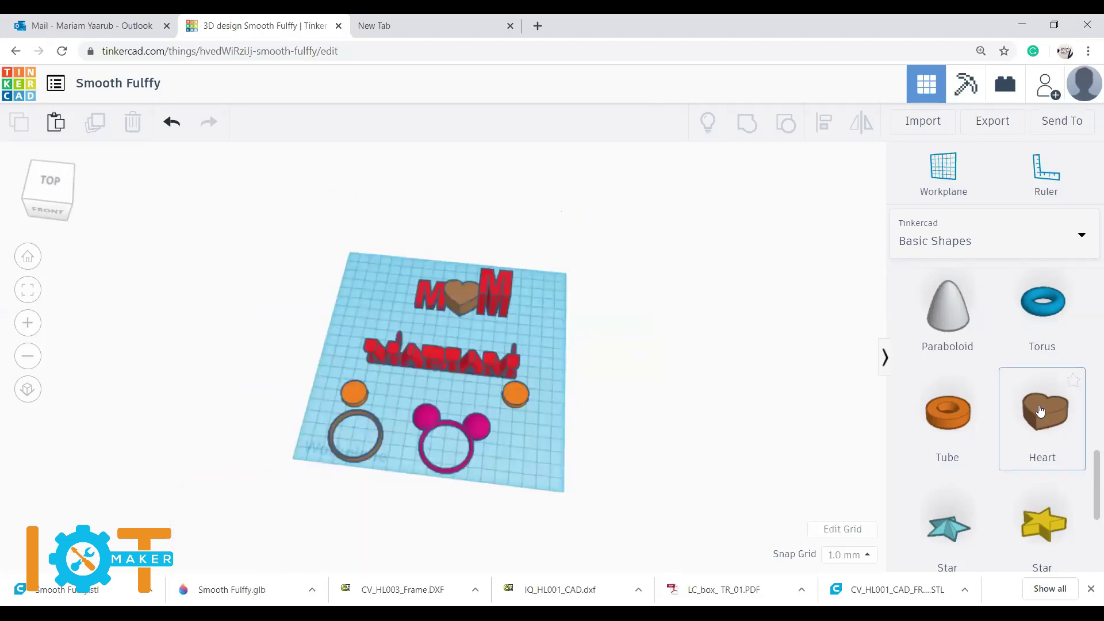
# Step: Place a Round Roof from the Basic Shapes across the front part of the mouse-ear ring, wide enough to span the ring
pyautogui.scroll(10, 1028, 398)
pyautogui.scroll(2, 1027, 398)
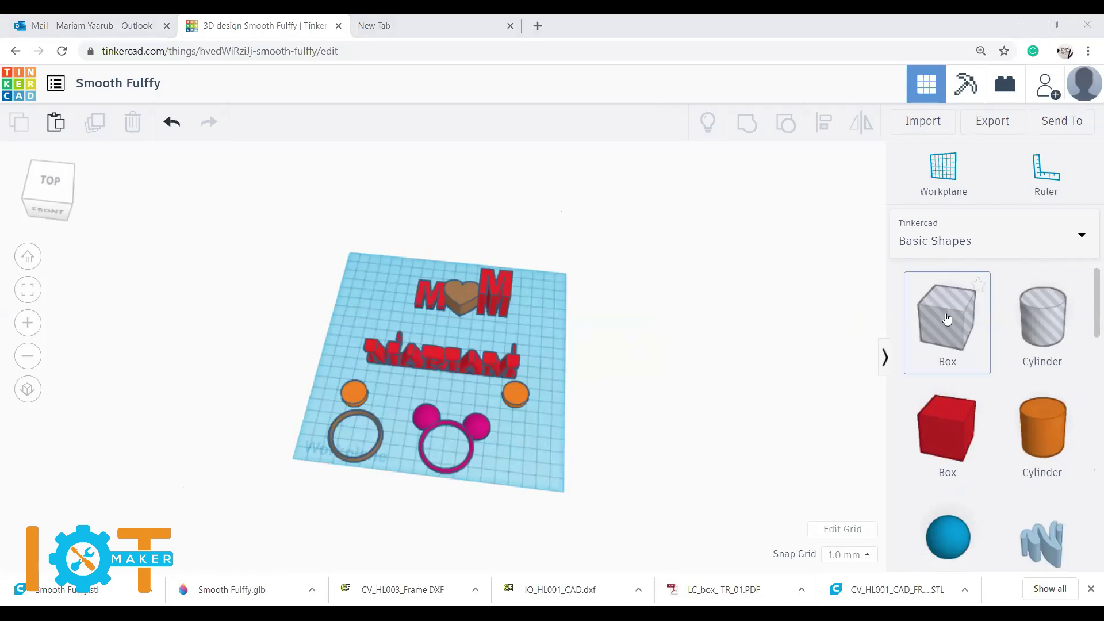
pyautogui.scroll(-7, 1010, 473)
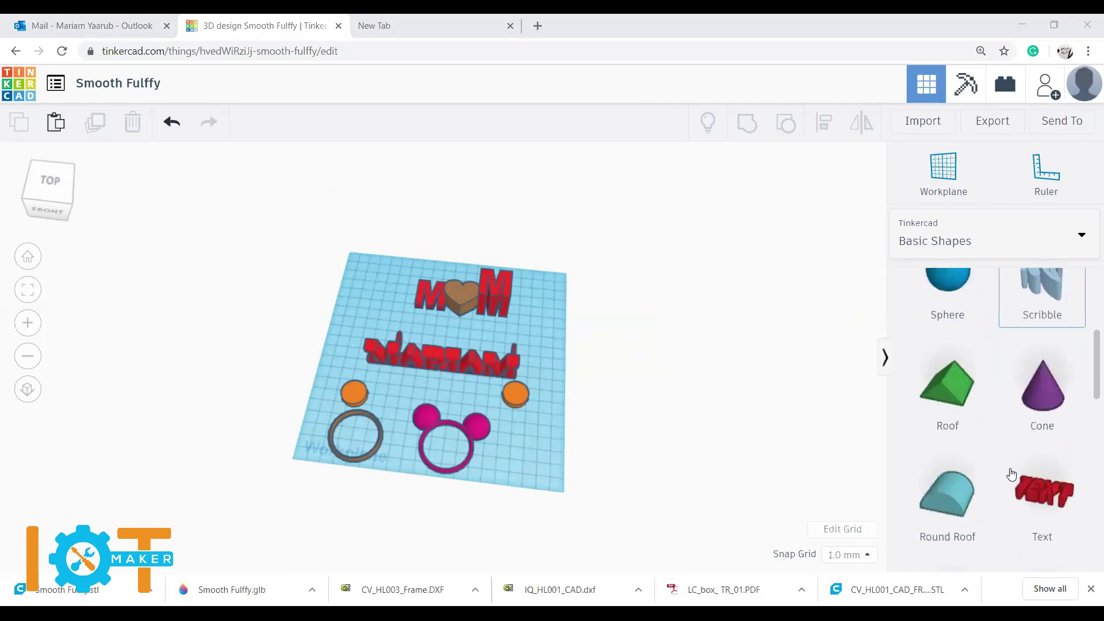
pyautogui.scroll(2, 1011, 473)
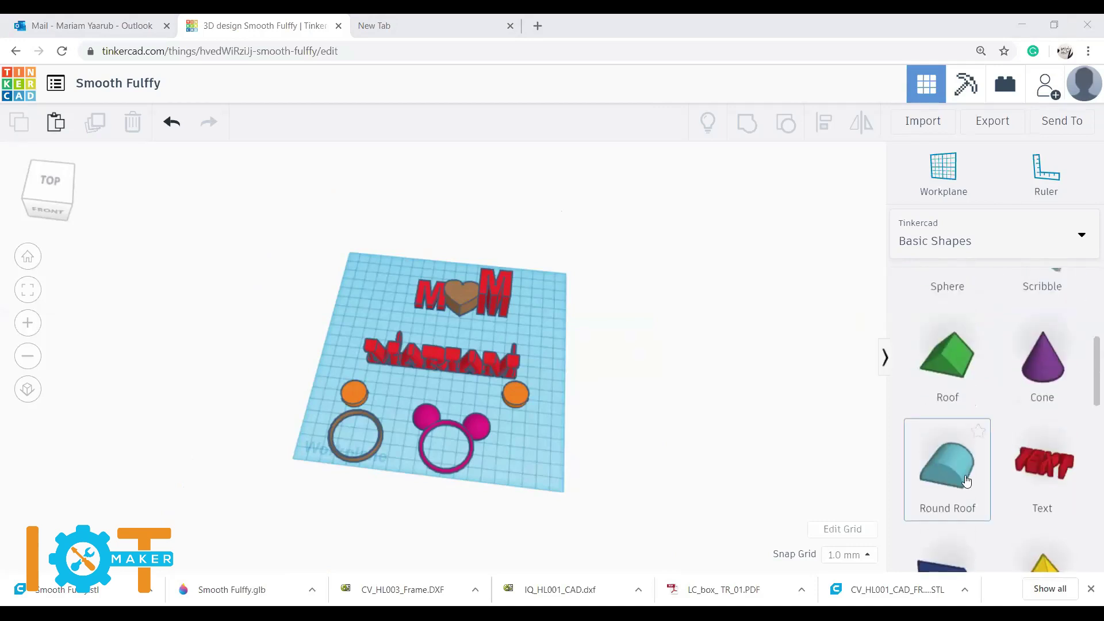
pyautogui.moveTo(954, 475); pyautogui.dragTo(390, 486)
pyautogui.moveTo(527, 456); pyautogui.dragTo(562, 450, button='right')
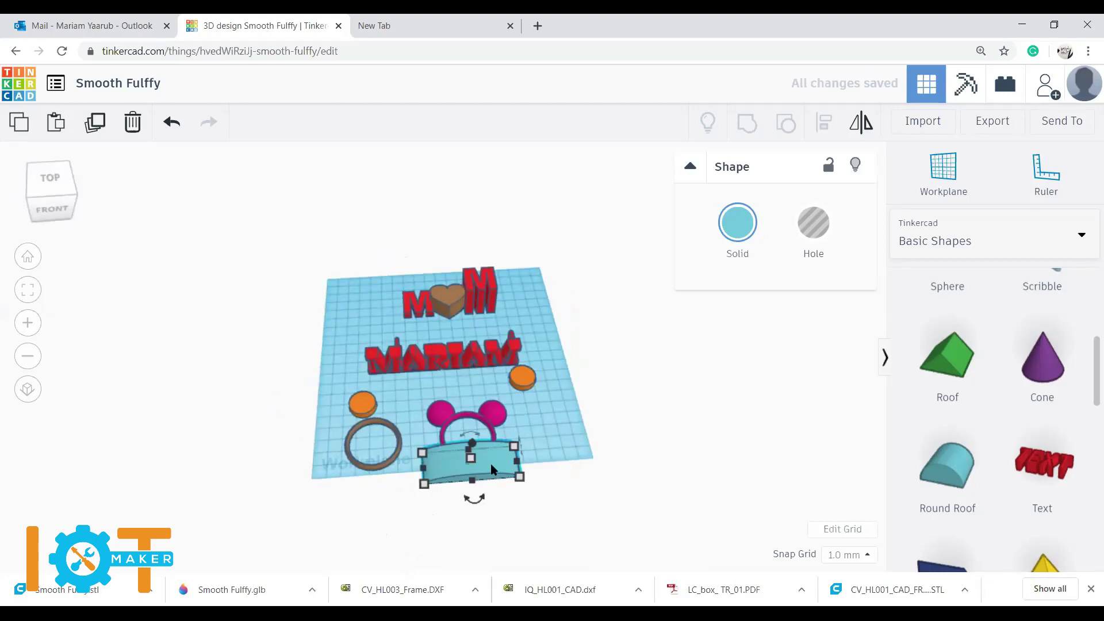
# Step: Turn the round roof into a hole and group it with the mouse-ear ring to cut away the ring's front part
pyautogui.click(813, 223)
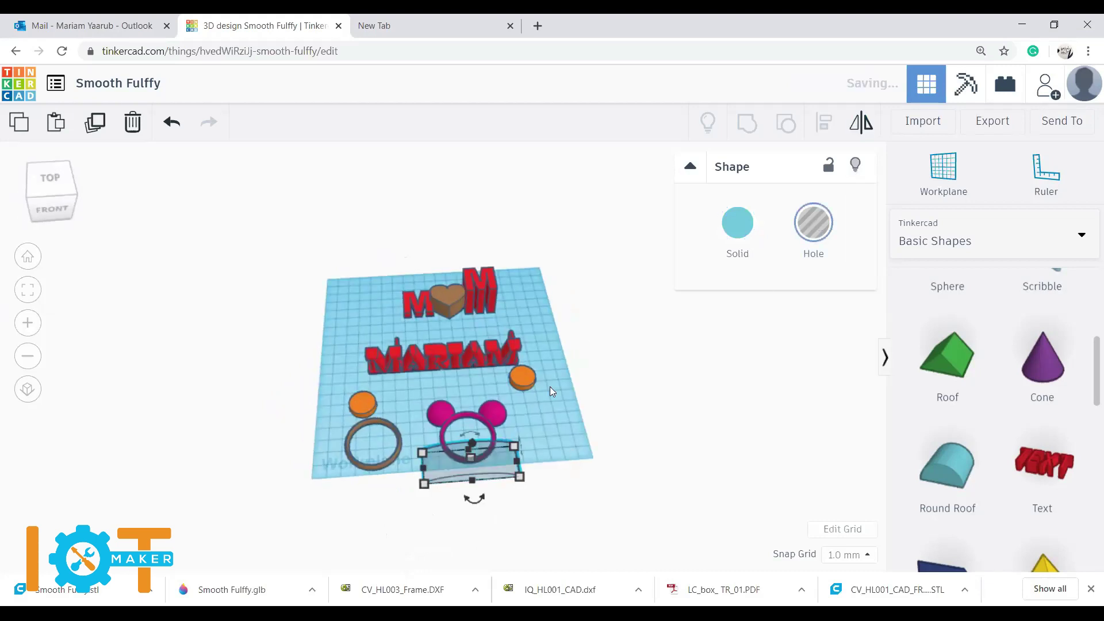
pyautogui.keyDown('shift'); pyautogui.click(453, 463); pyautogui.keyUp('shift')
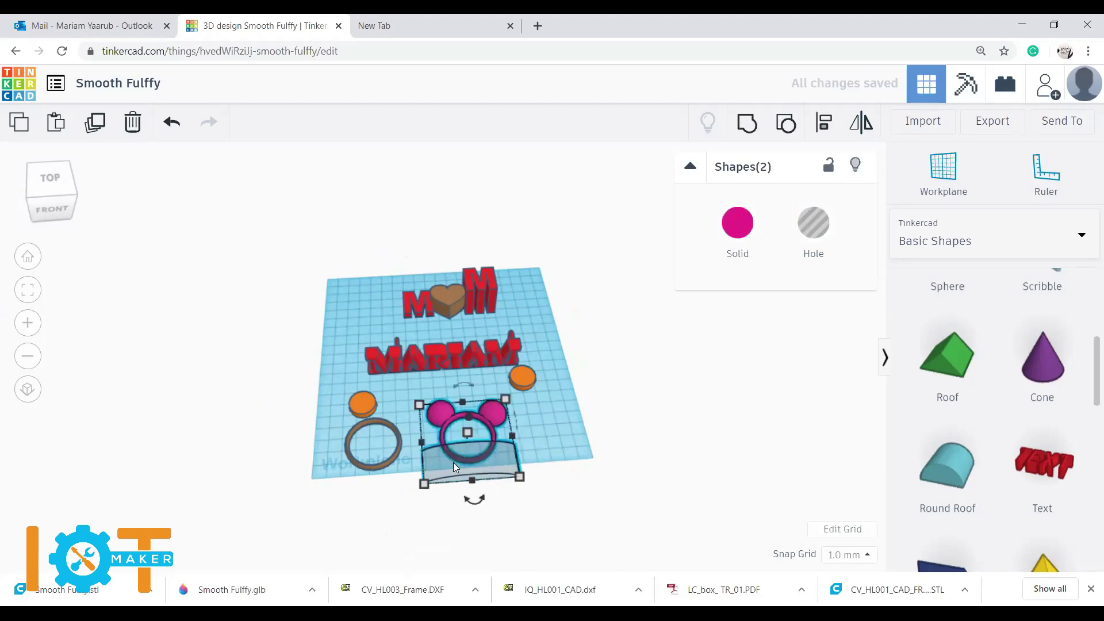
pyautogui.click(747, 124)
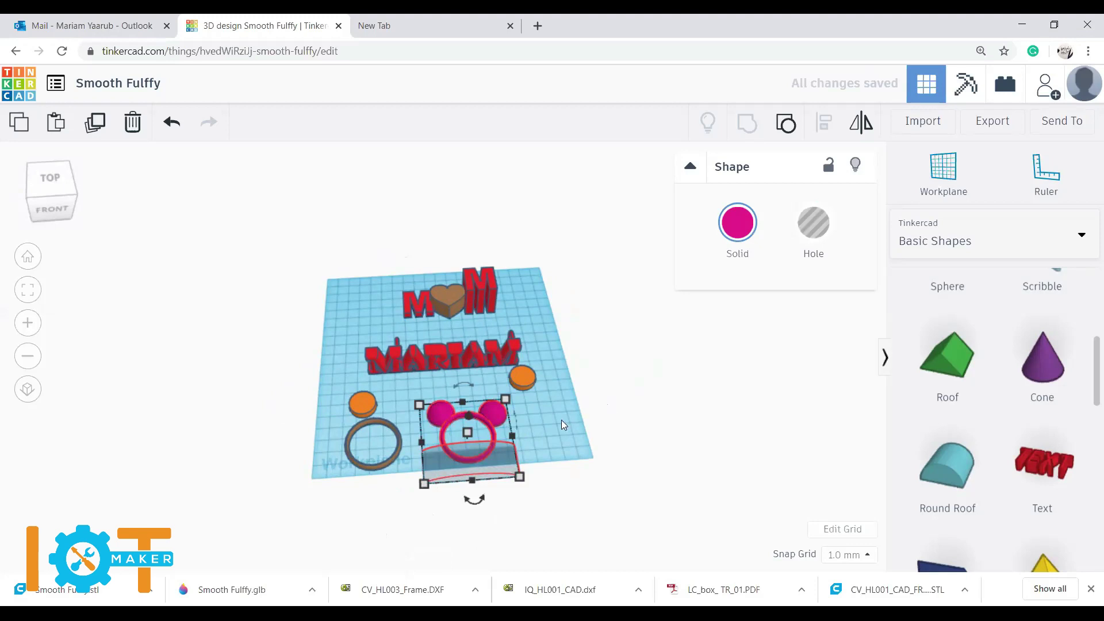
pyautogui.moveTo(561, 420); pyautogui.dragTo(550, 450, button='right')
pyautogui.click(549, 448)
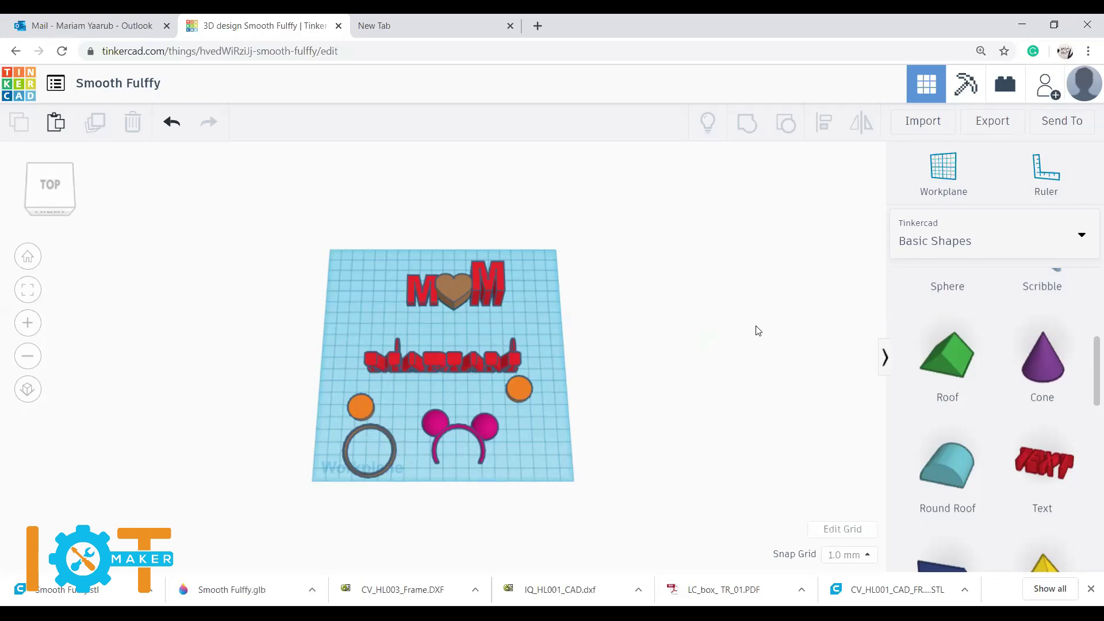
pyautogui.scroll(3, 637, 338)
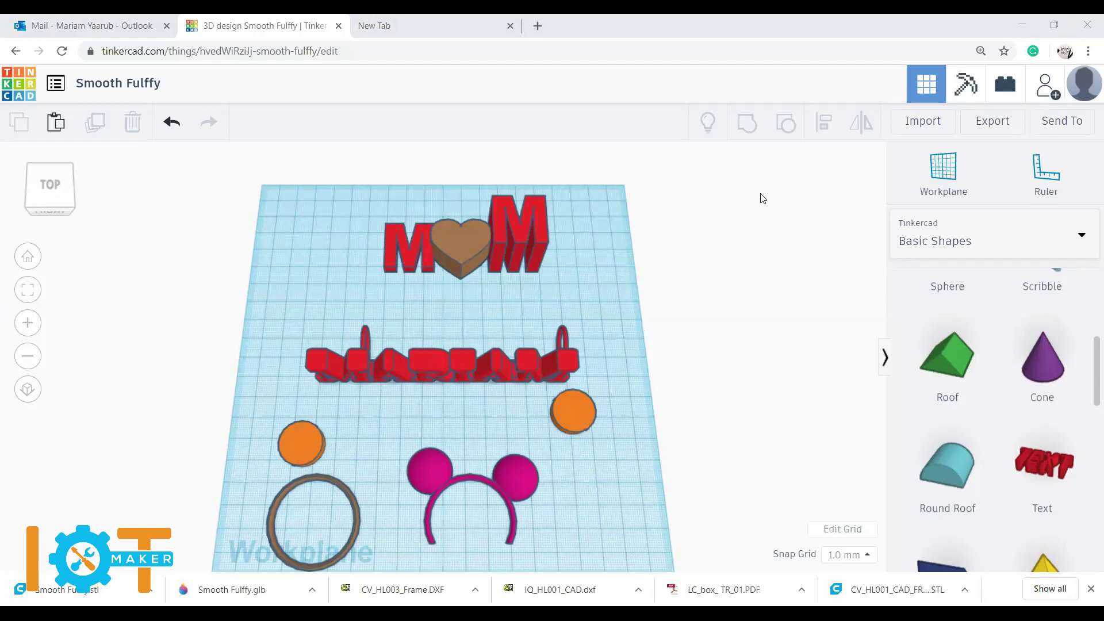
# Step: Export everything in the design as an STL file for 3D printing
pyautogui.click(795, 211)
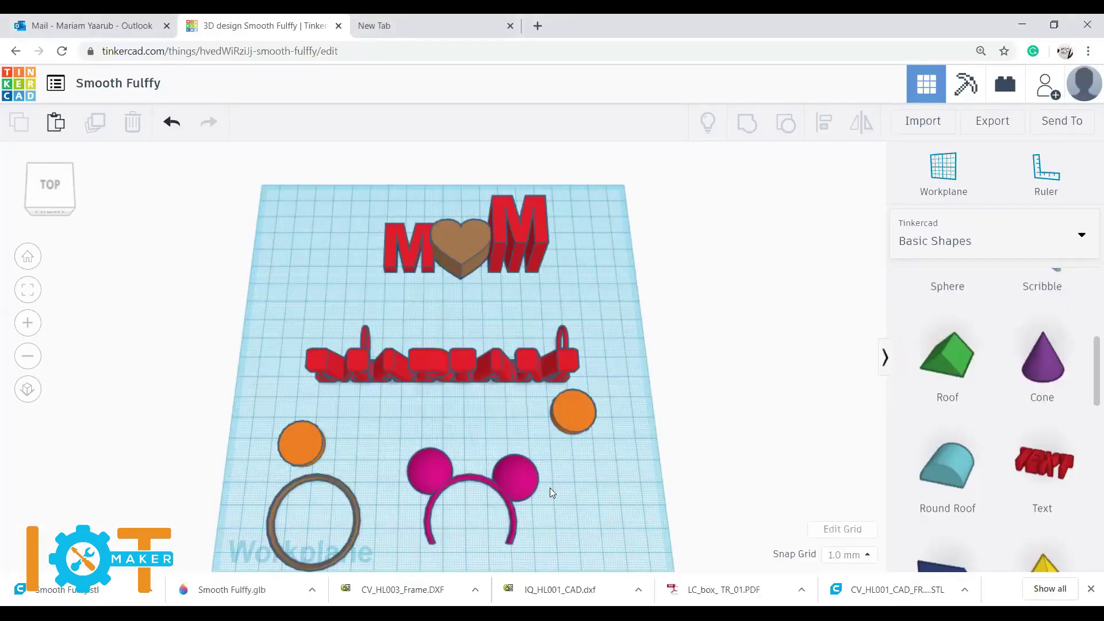
pyautogui.moveTo(567, 511); pyautogui.dragTo(559, 449, button='right')
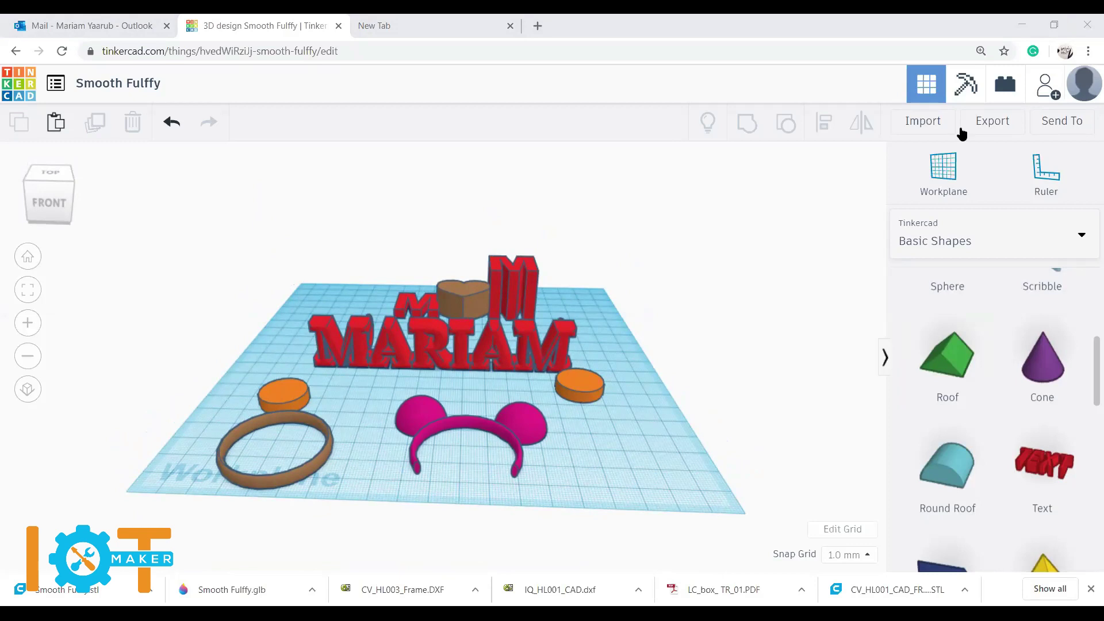
pyautogui.click(989, 131)
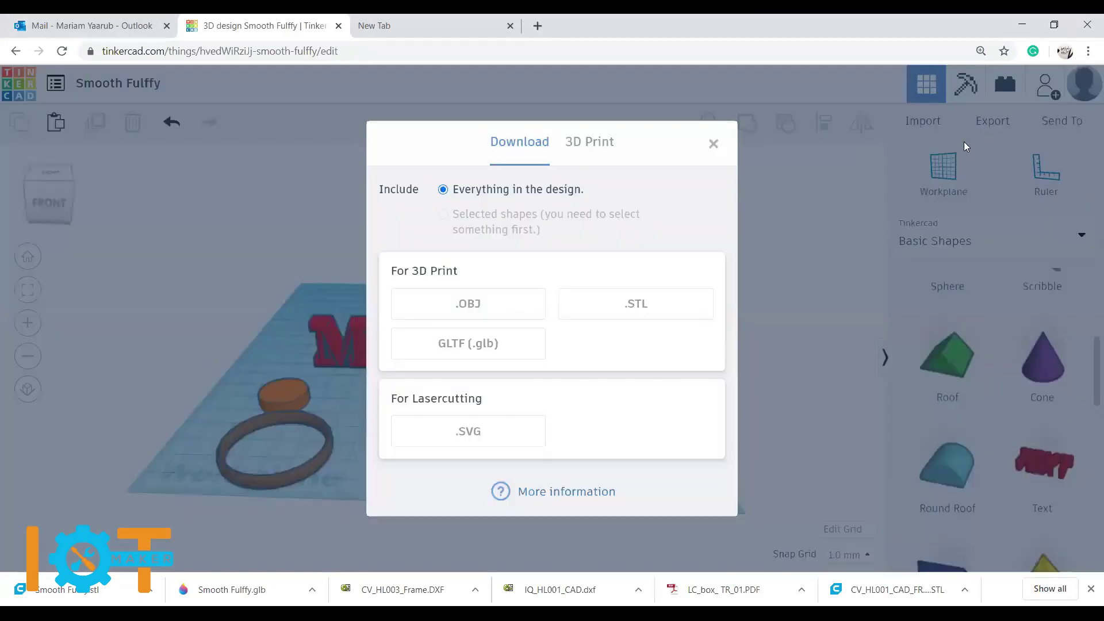
pyautogui.click(654, 313)
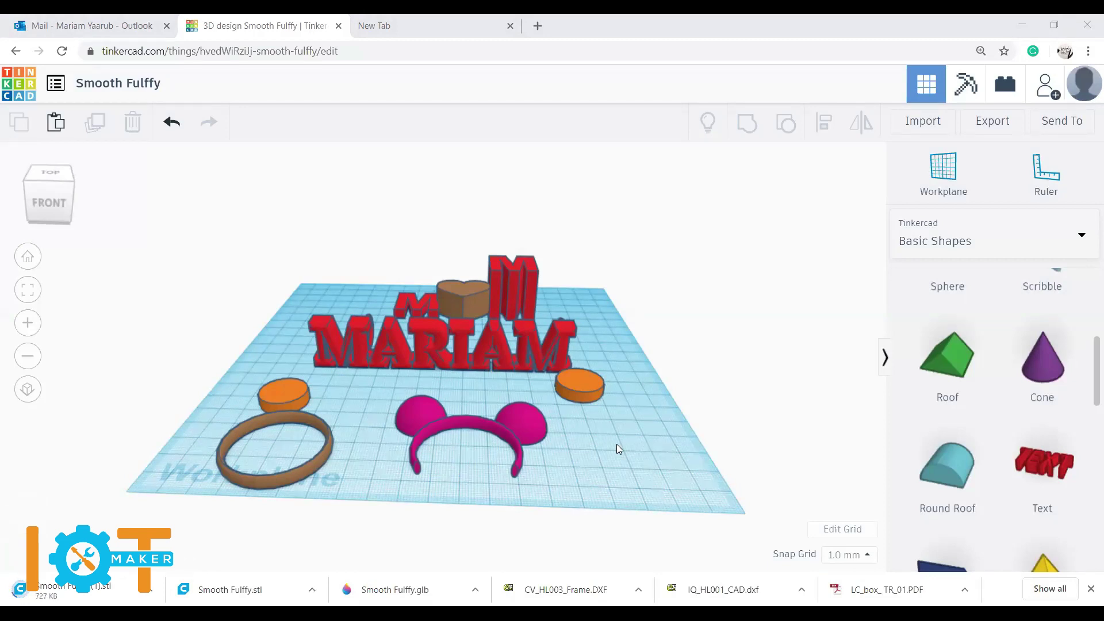
# Step: Move the two orange cylinders onto the back of the brown ring, one on each side, as mouse ears
pyautogui.moveTo(616, 444); pyautogui.dragTo(615, 497, button='right')
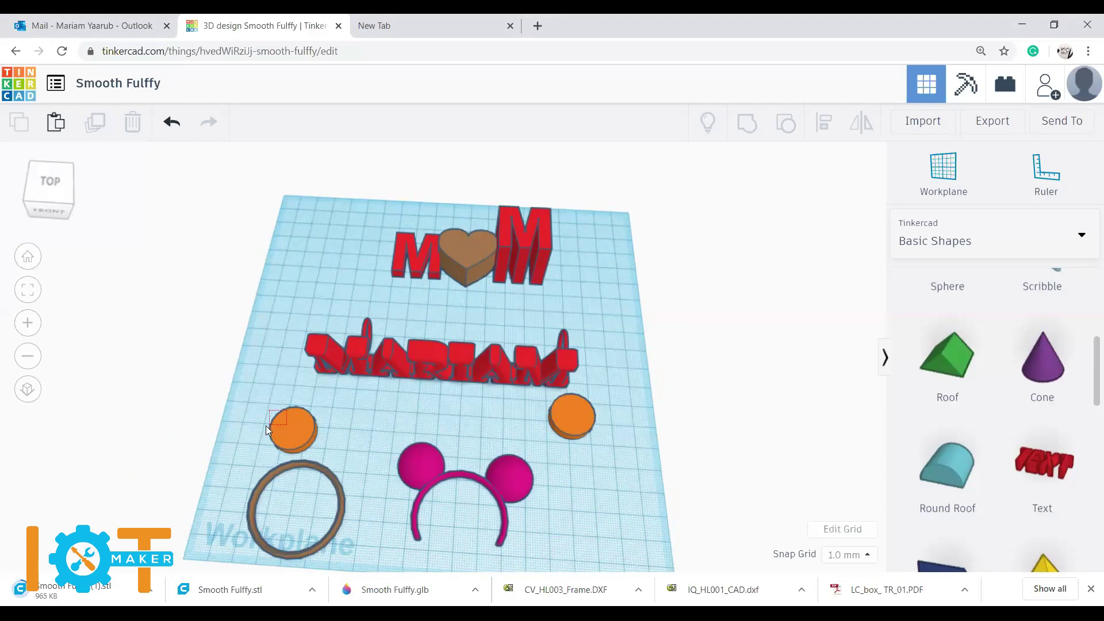
pyautogui.click(284, 429)
pyautogui.moveTo(256, 453)
pyautogui.mouseDown()
pyautogui.moveTo(273, 449)
pyautogui.moveTo(262, 463)
pyautogui.mouseUp()
pyautogui.click(316, 431)
pyautogui.moveTo(566, 425); pyautogui.dragTo(353, 467)
pyautogui.scroll(-5, 371, 468)
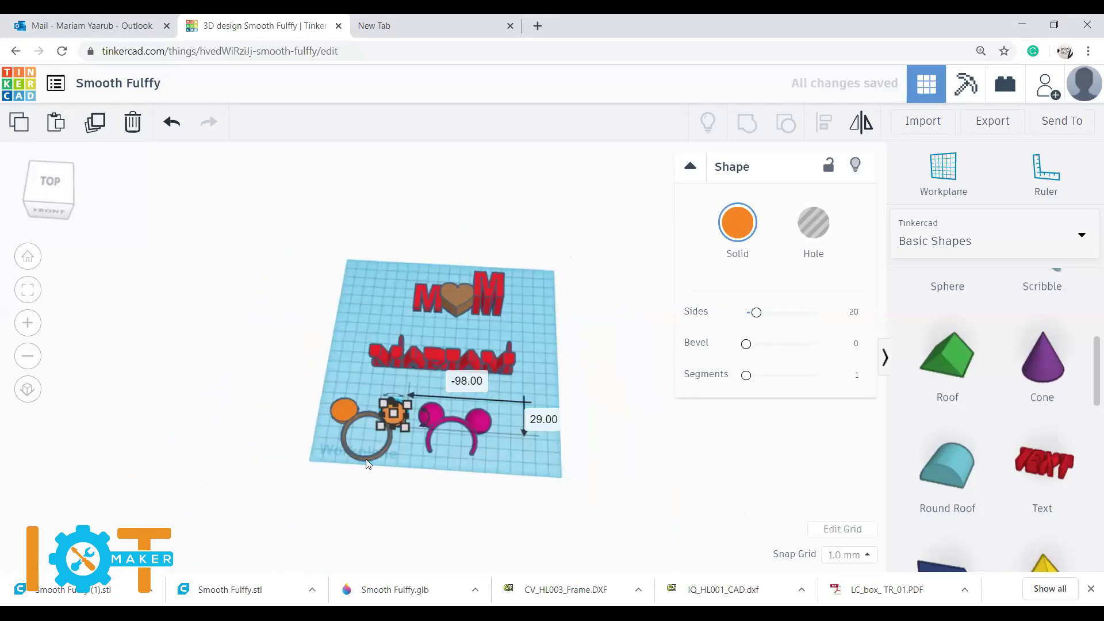
pyautogui.click(394, 462)
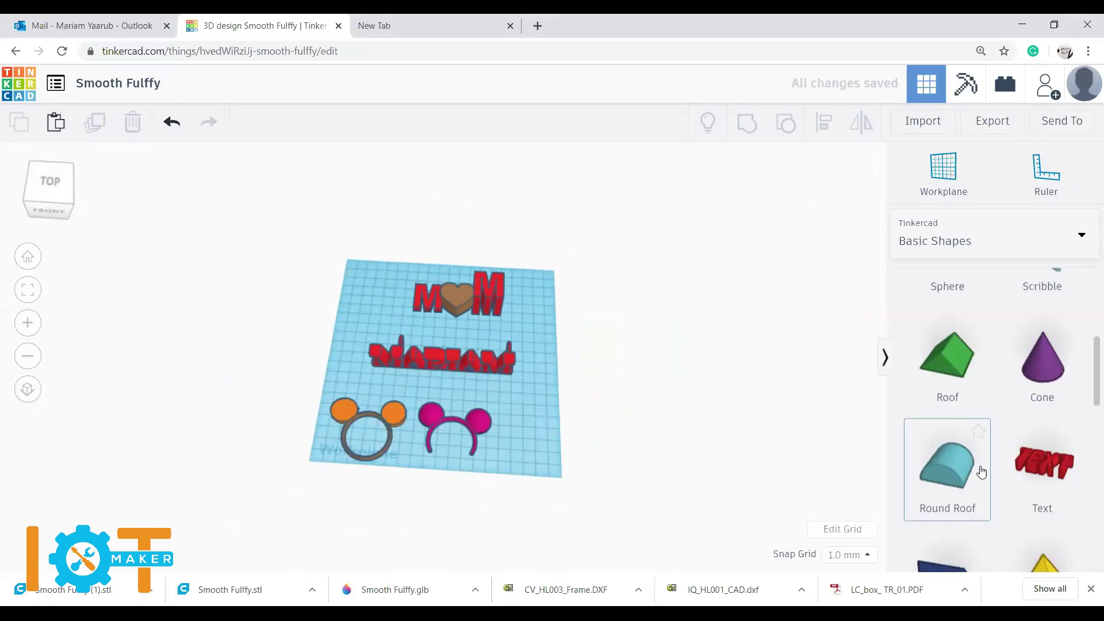
# Step: Cut away the front of the brown ring by grouping it with a Round Roof hole about 52 by 22 mm
pyautogui.moveTo(943, 479); pyautogui.dragTo(329, 482)
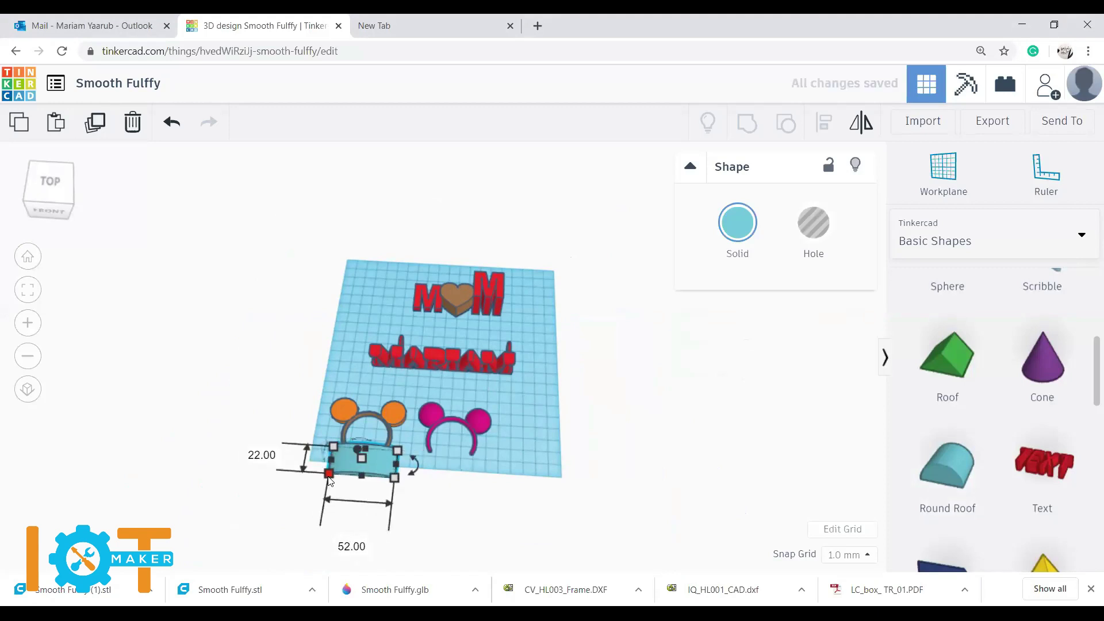
pyautogui.click(415, 495)
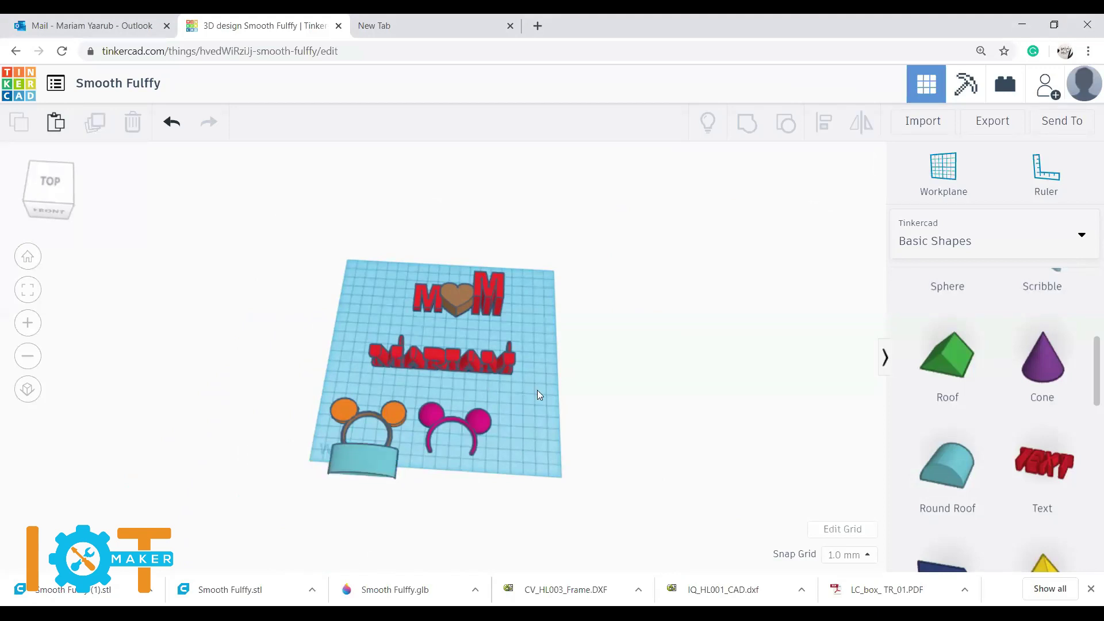
pyautogui.click(366, 455)
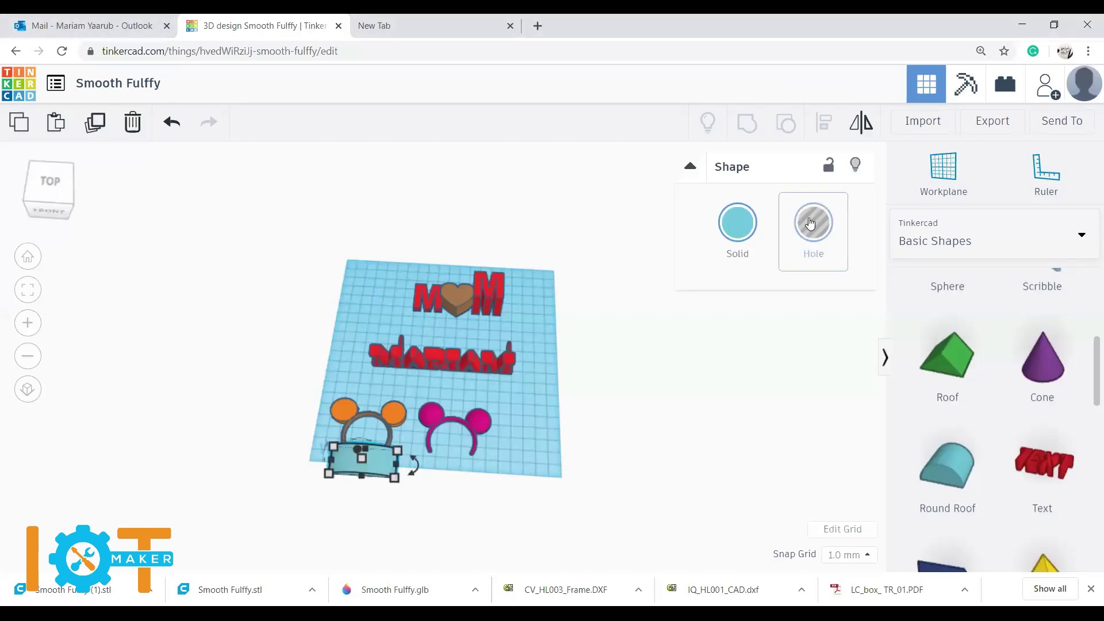
pyautogui.click(813, 226)
pyautogui.moveTo(318, 487); pyautogui.dragTo(395, 430)
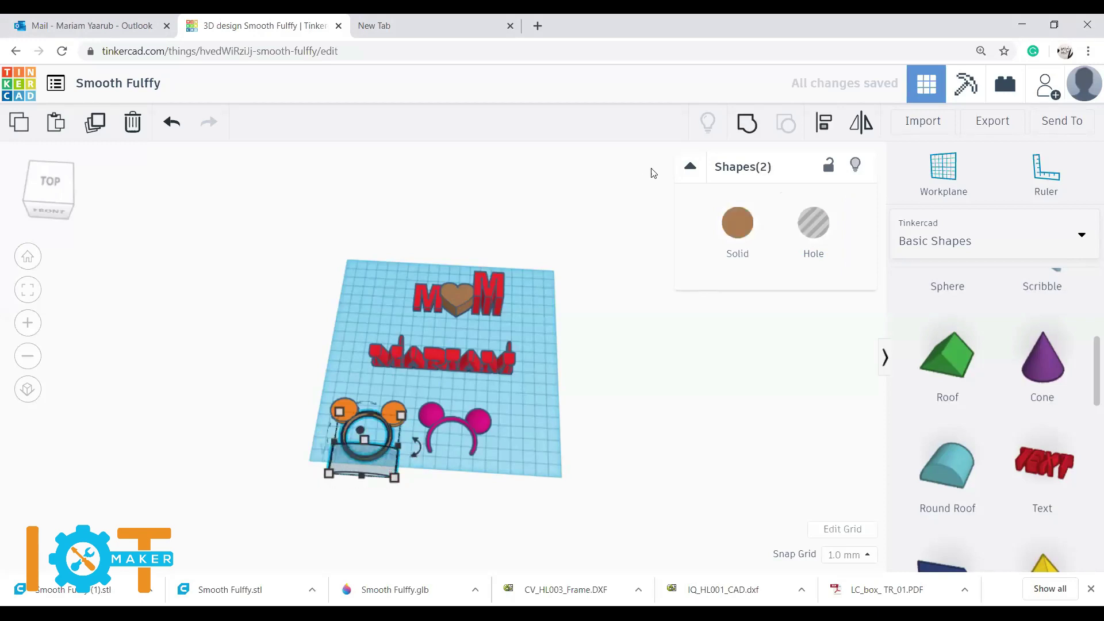
pyautogui.click(748, 125)
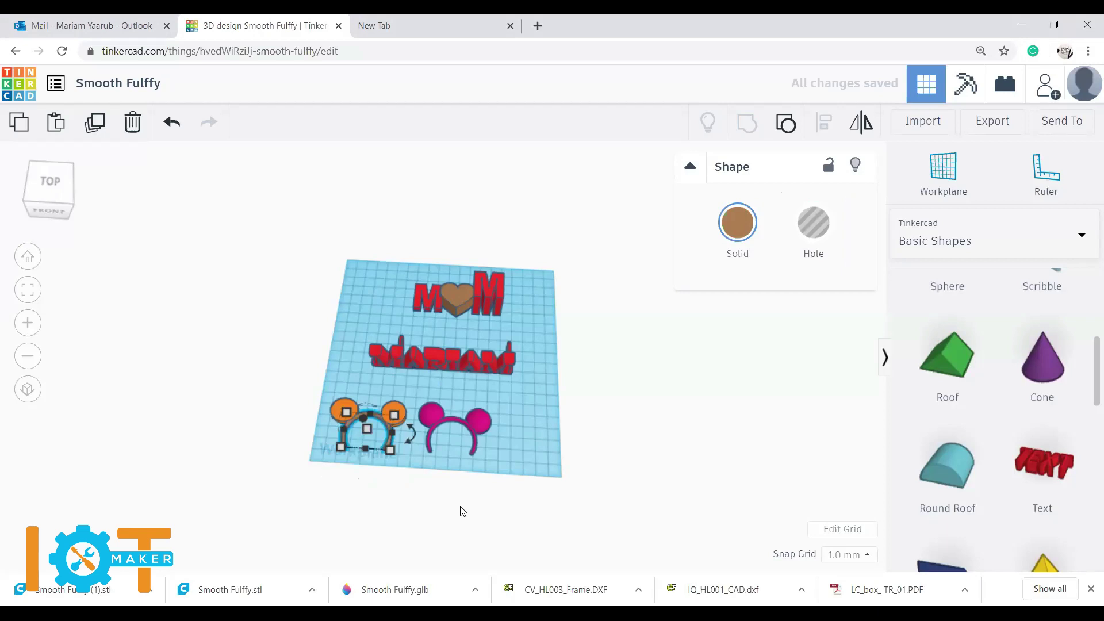
pyautogui.click(417, 493)
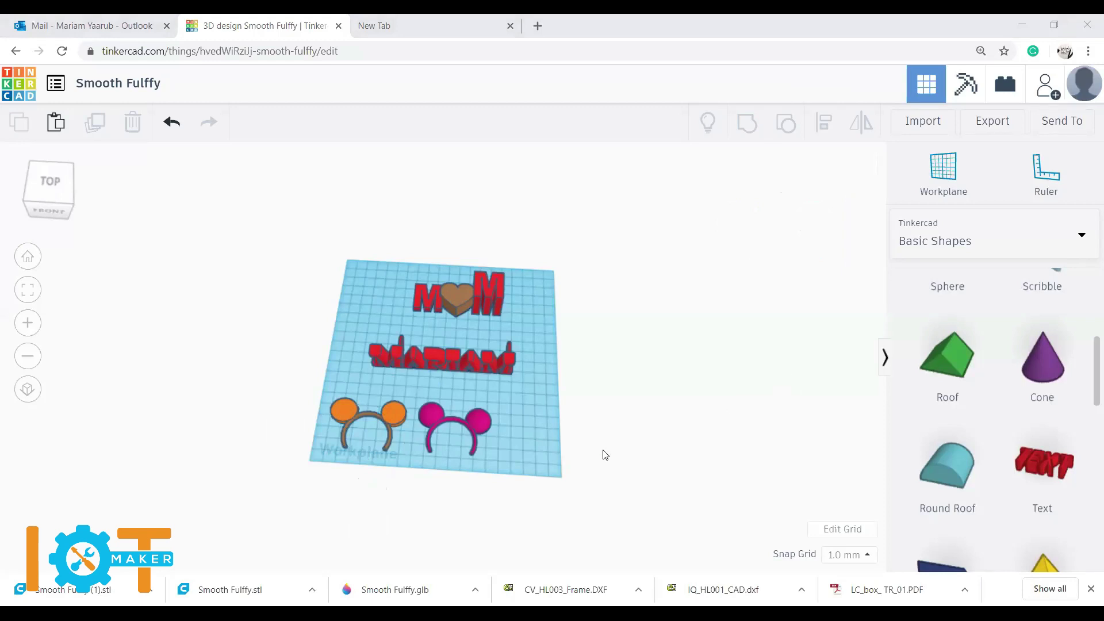
# Step: Undo the brown ring's cut and the placement of its round roof
pyautogui.click(554, 401)
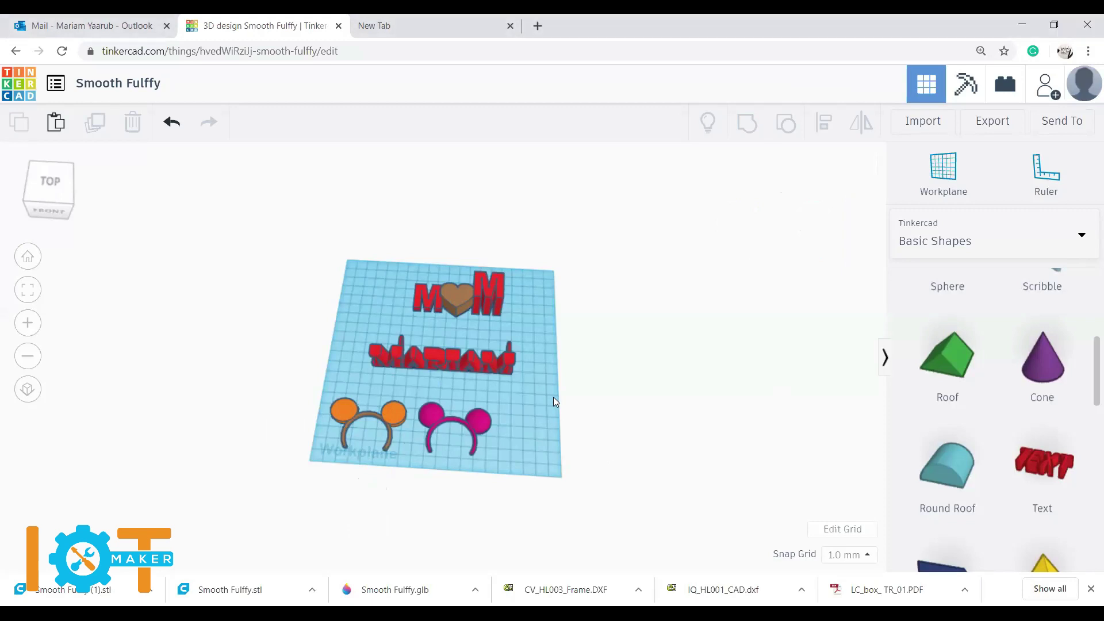
pyautogui.moveTo(563, 380); pyautogui.dragTo(559, 367, button='right')
pyautogui.hotkey('ctrl', 'z')
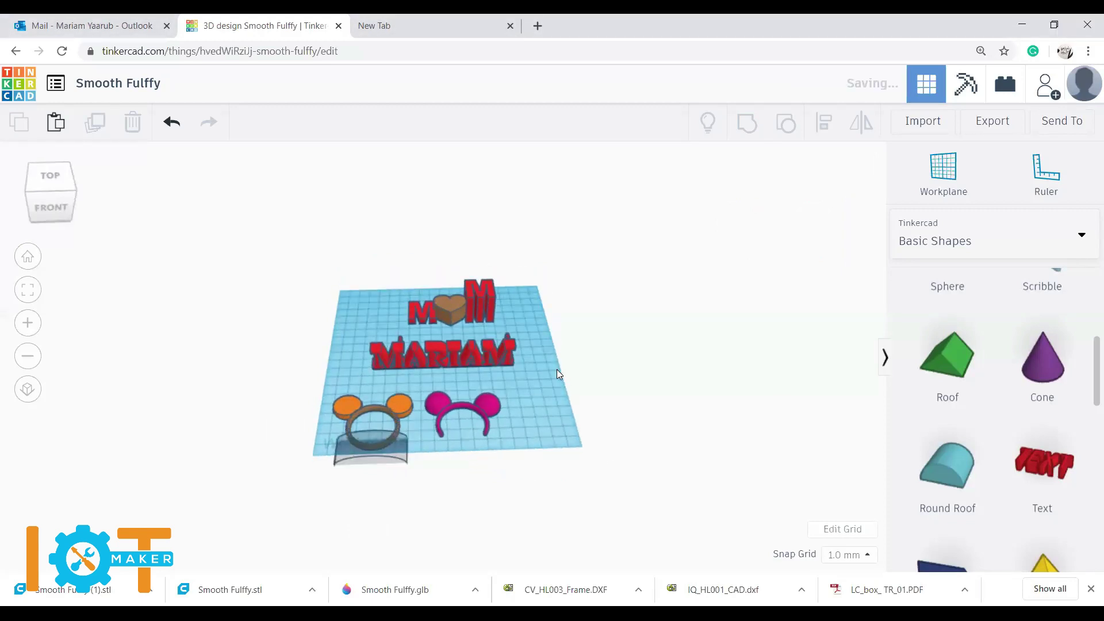
pyautogui.hotkey('ctrl', 'y')
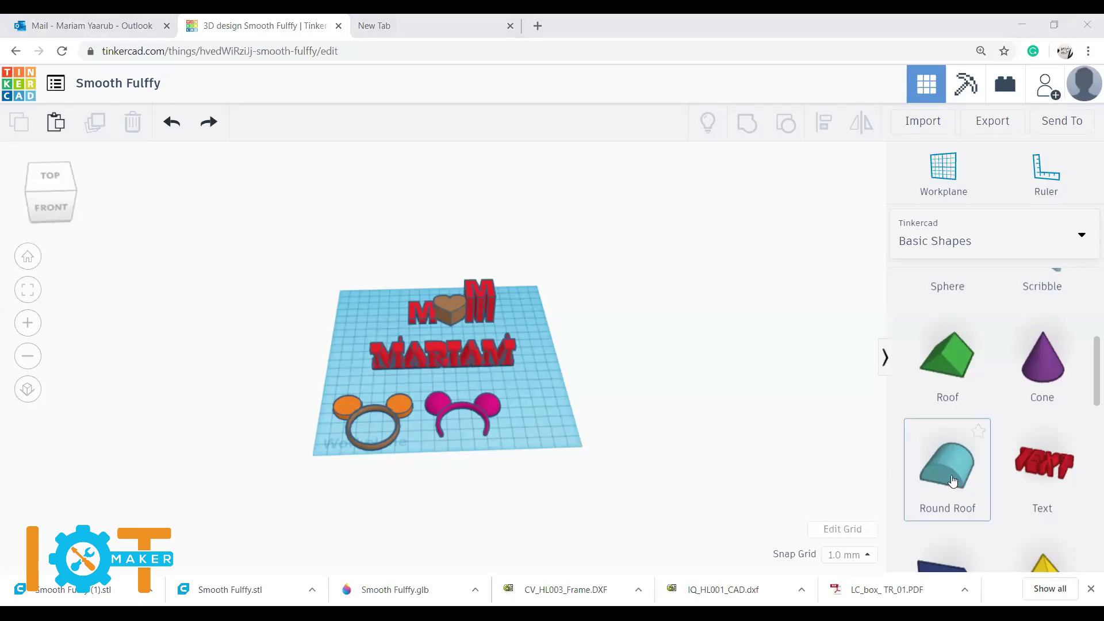
# Step: Place a Round Roof across the front of the brown ring and widen it past both sides of the ring
pyautogui.moveTo(953, 480); pyautogui.dragTo(397, 445)
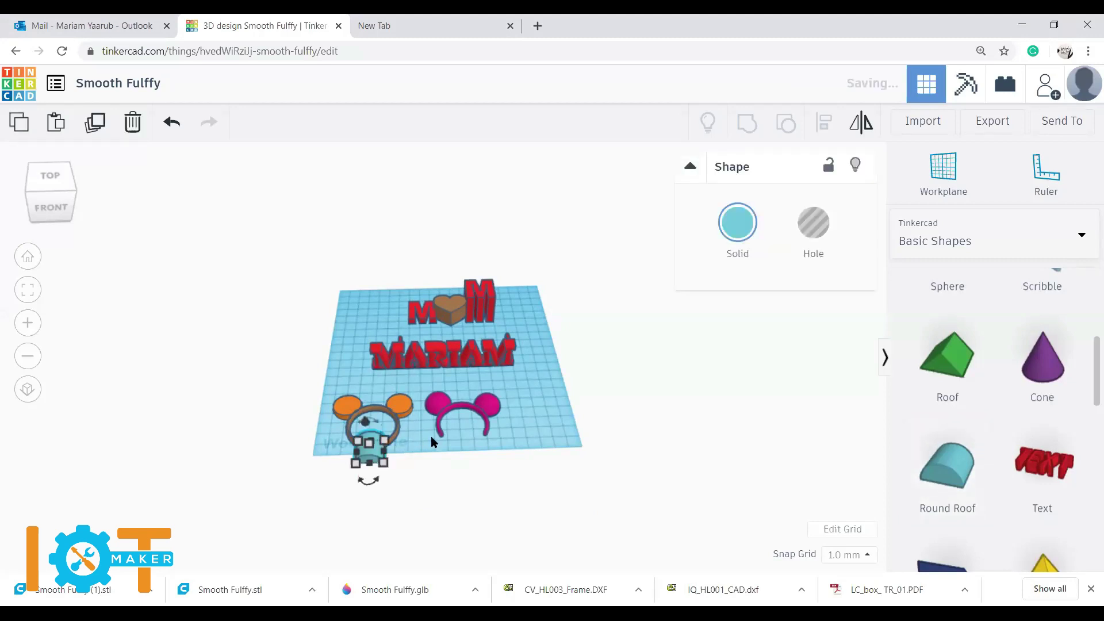
pyautogui.moveTo(426, 448); pyautogui.dragTo(419, 481, button='right')
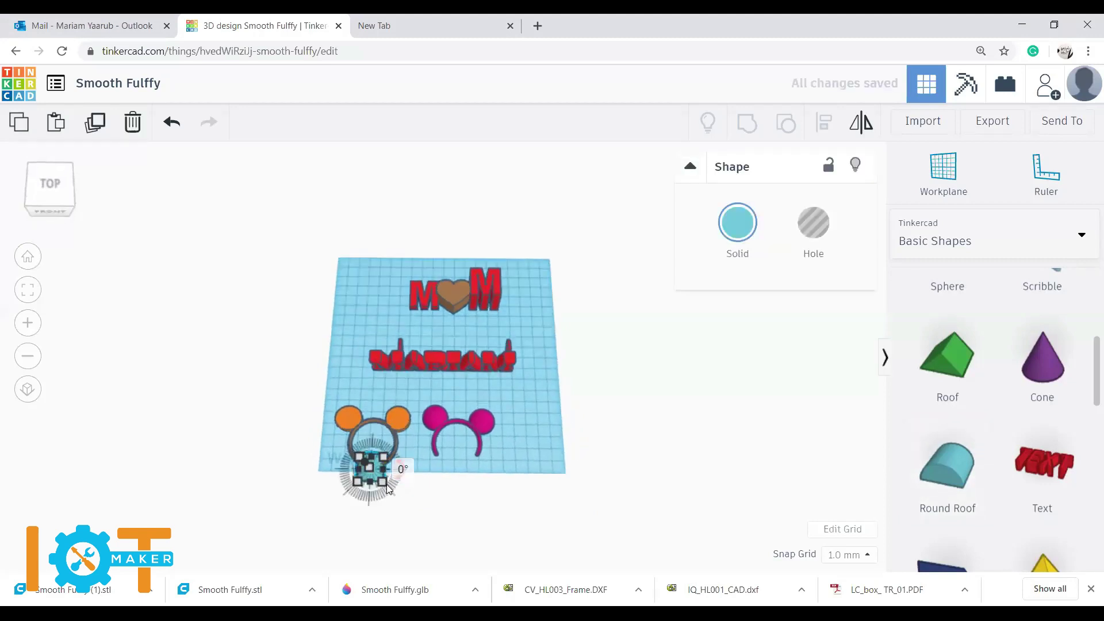
pyautogui.moveTo(383, 482); pyautogui.dragTo(406, 488)
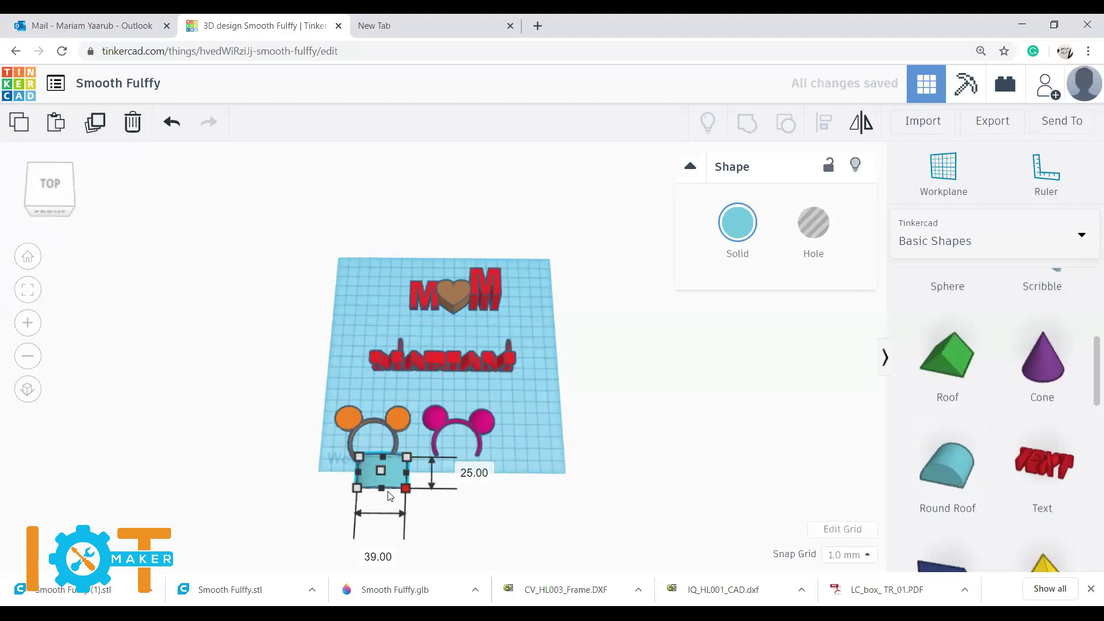
pyautogui.moveTo(356, 488); pyautogui.dragTo(337, 485)
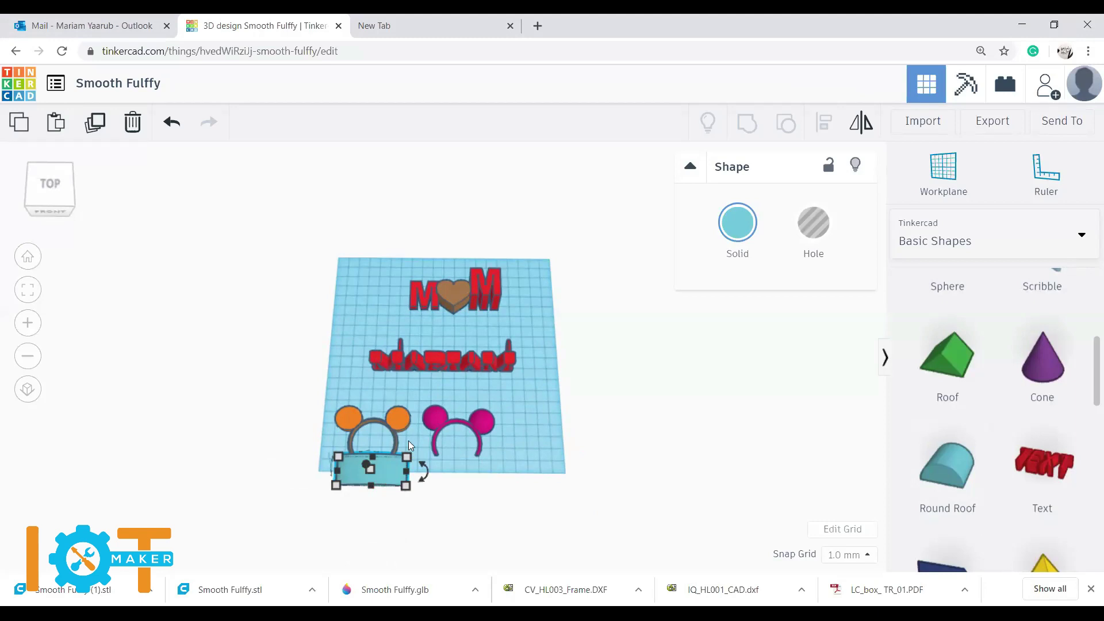
# Step: Turn the round roof into a hole and group it with the brown ring and both orange ears
pyautogui.click(820, 236)
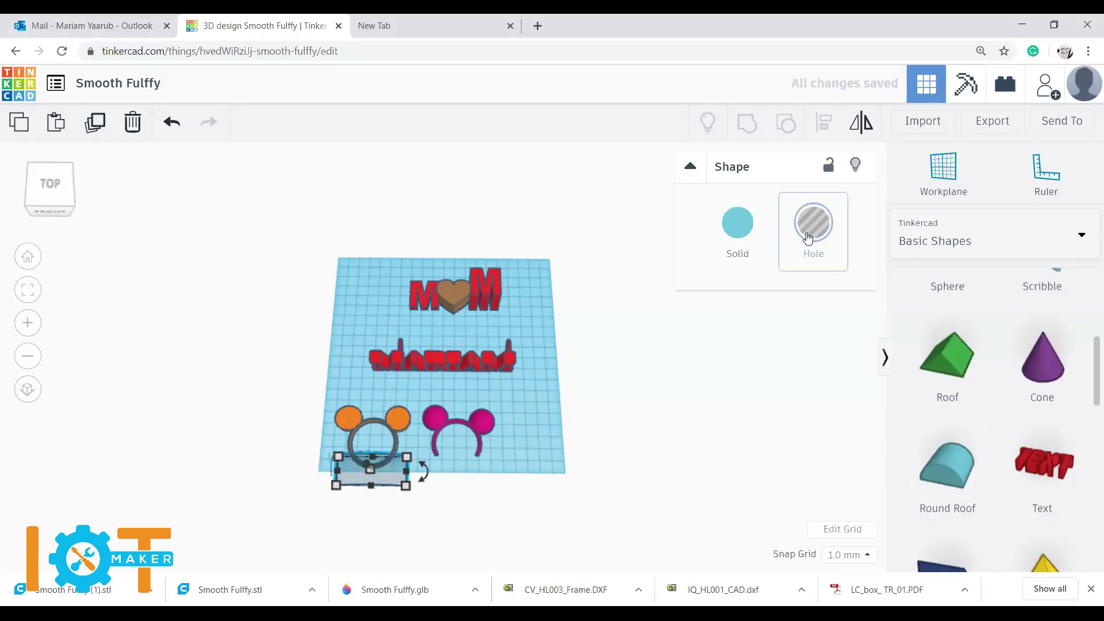
pyautogui.moveTo(318, 427); pyautogui.dragTo(403, 494)
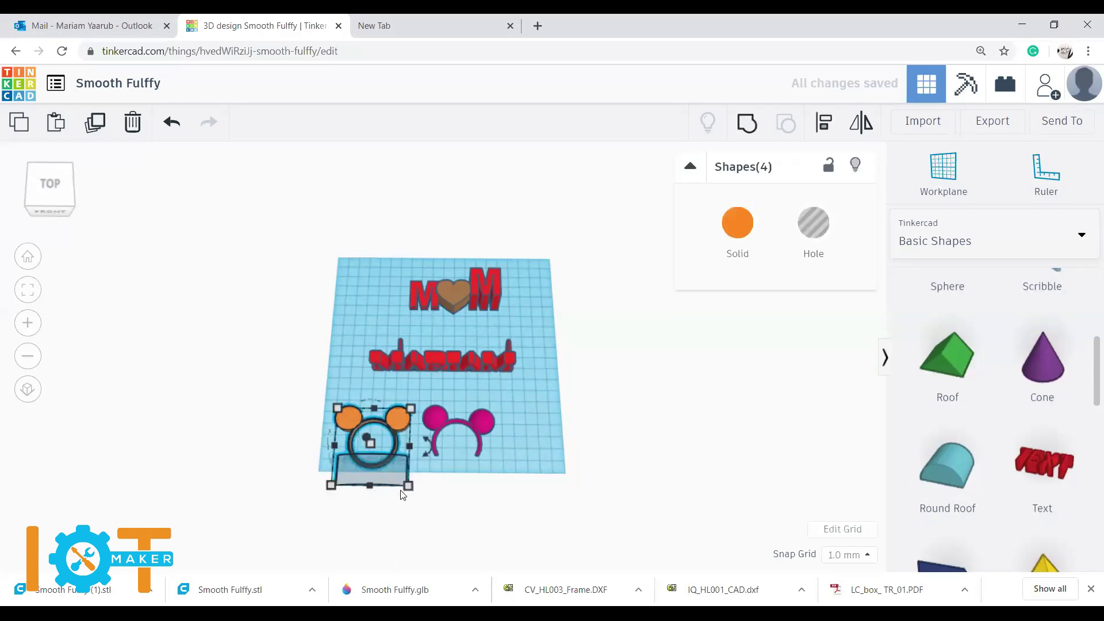
pyautogui.click(747, 123)
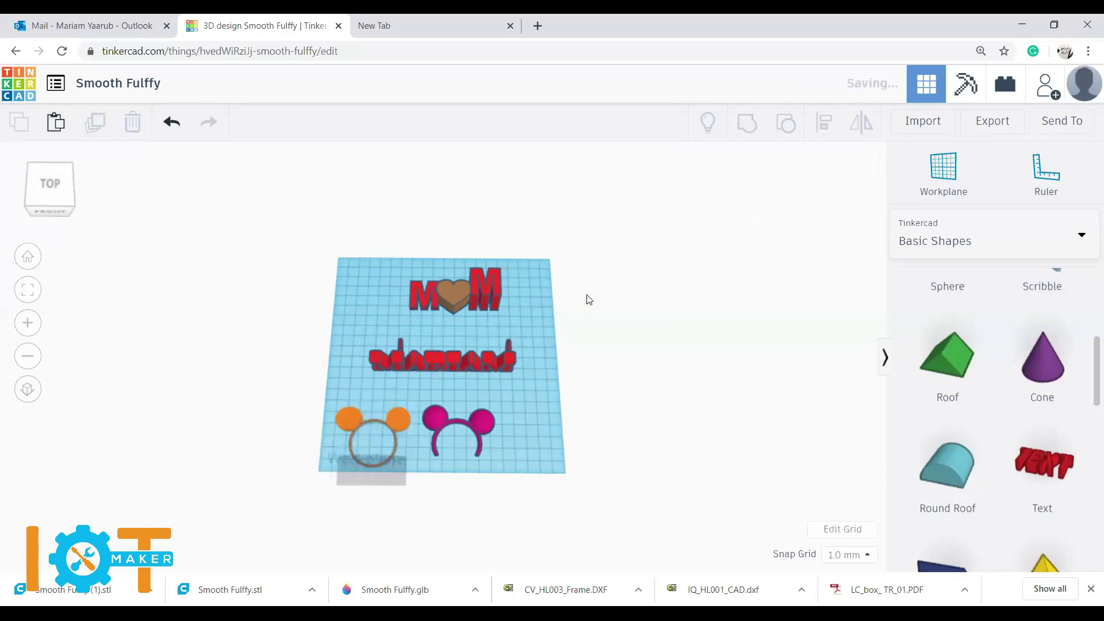
pyautogui.click(526, 422)
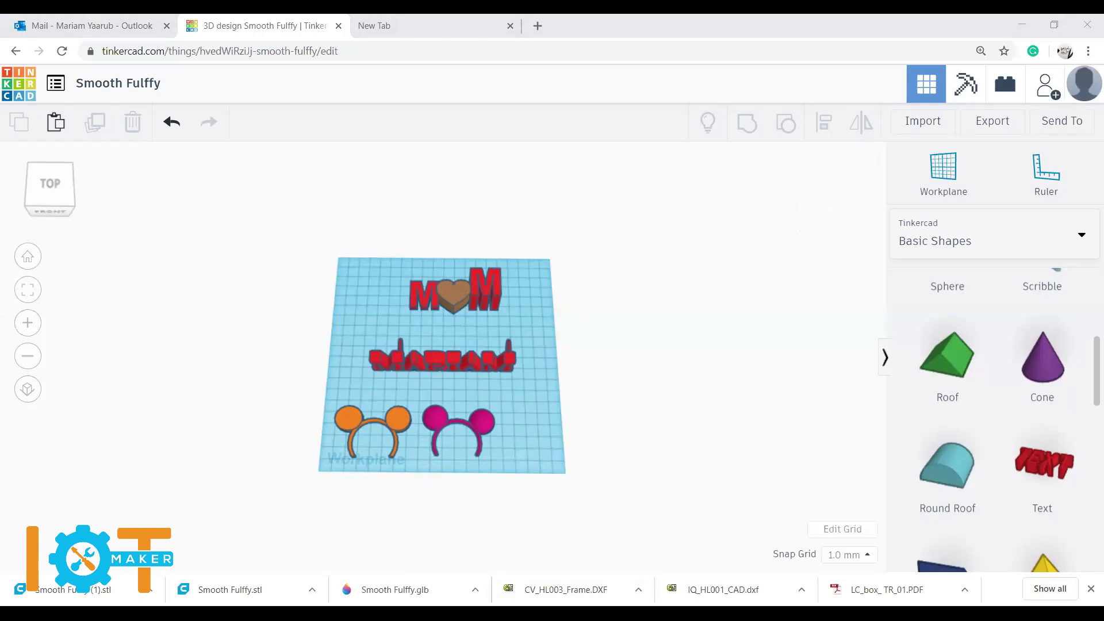
# Step: Place a Scribble from the Basic Shapes on the workplane beside the pink headband, keeping its default squiggle
pyautogui.click(361, 463)
pyautogui.scroll(-8, 932, 377)
pyautogui.scroll(8, 1050, 380)
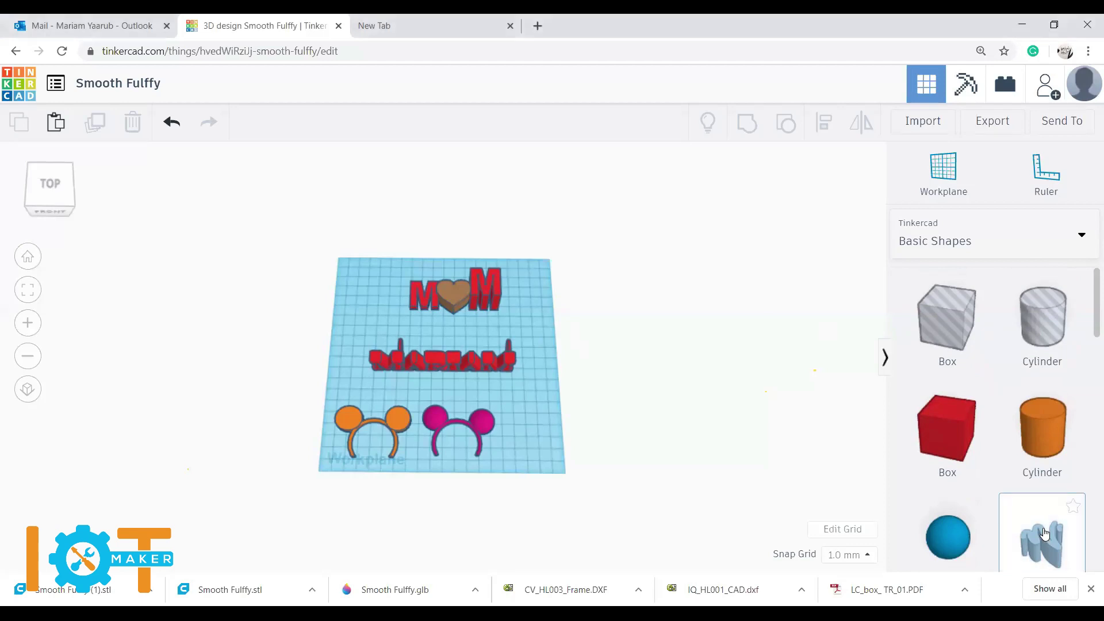
pyautogui.moveTo(1041, 536)
pyautogui.mouseDown()
pyautogui.moveTo(811, 516)
pyautogui.moveTo(558, 462)
pyautogui.moveTo(533, 421)
pyautogui.mouseUp()
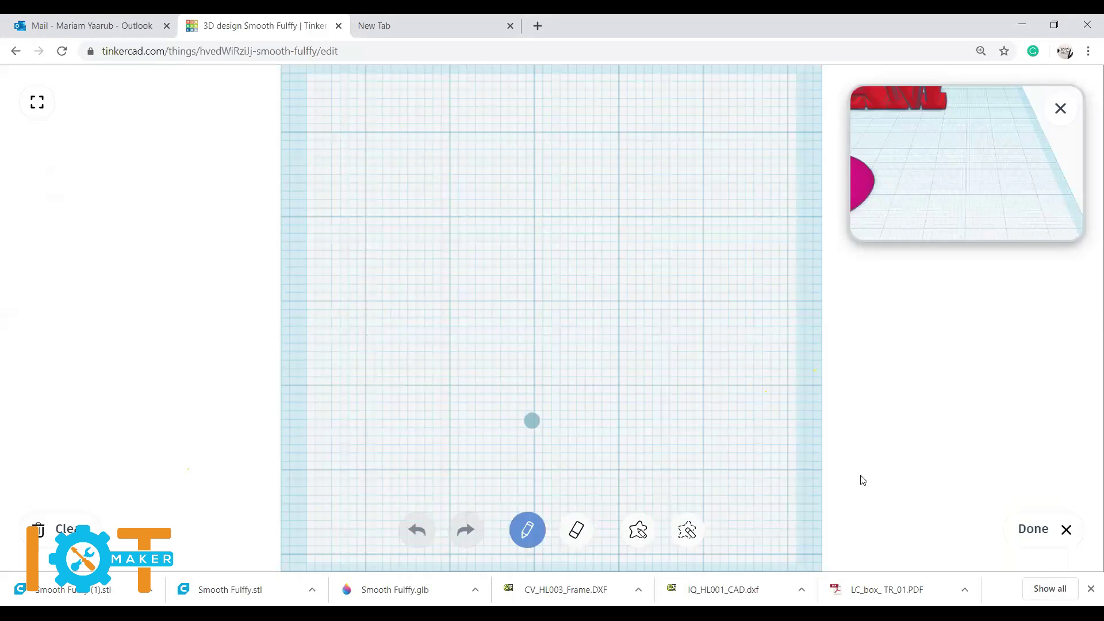
pyautogui.click(1034, 529)
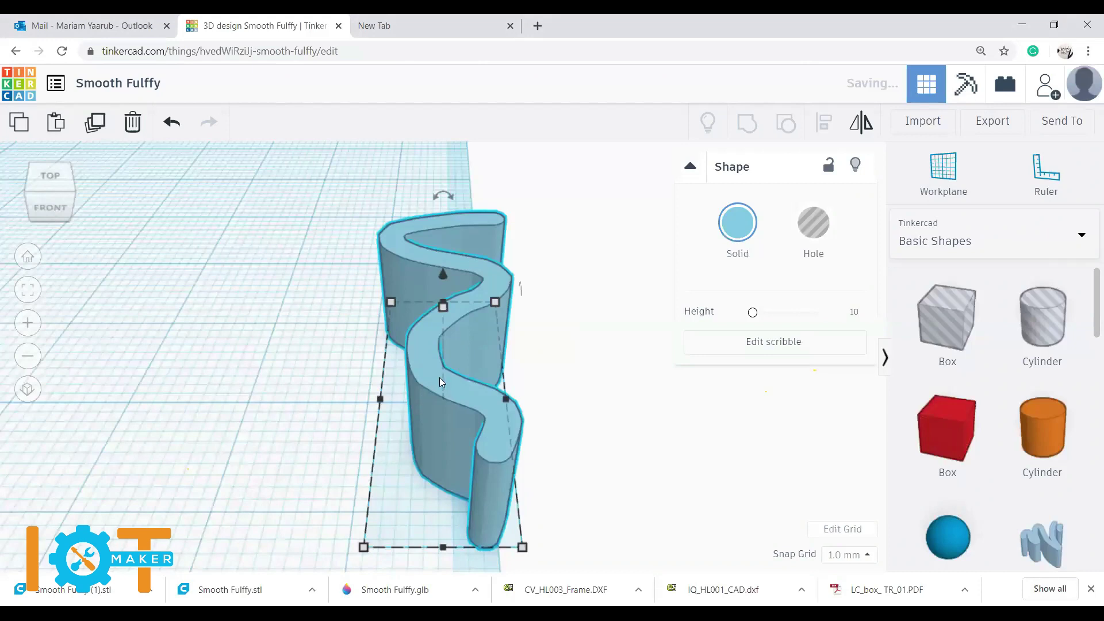
# Step: Move the scribble shape inward from the workplane's edge and change its solid colour to orange
pyautogui.click(289, 385)
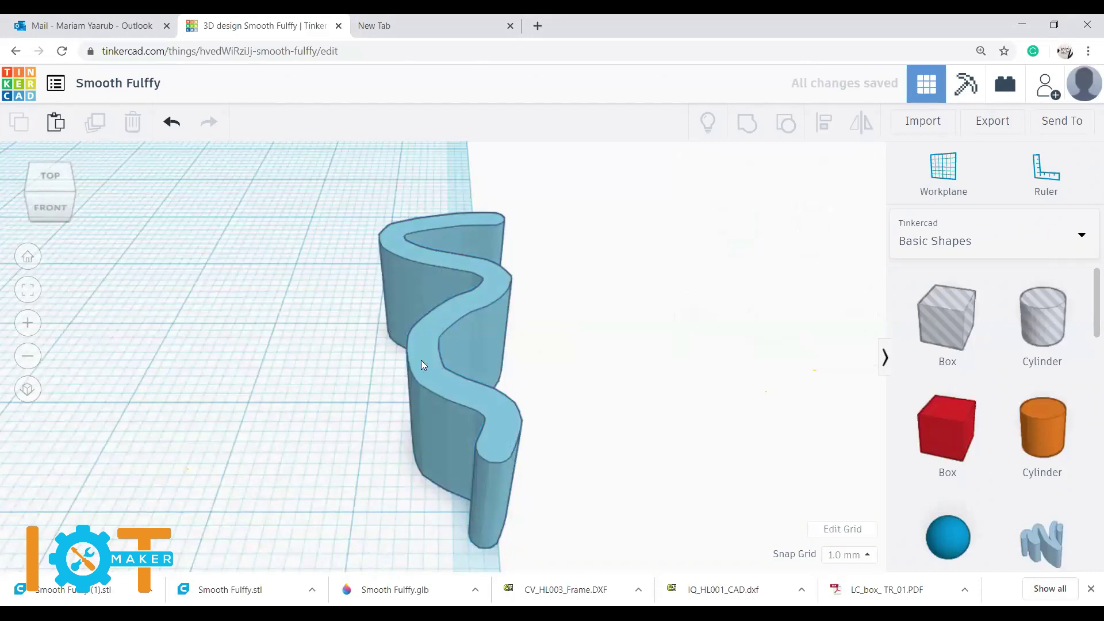
pyautogui.moveTo(391, 350); pyautogui.dragTo(278, 349)
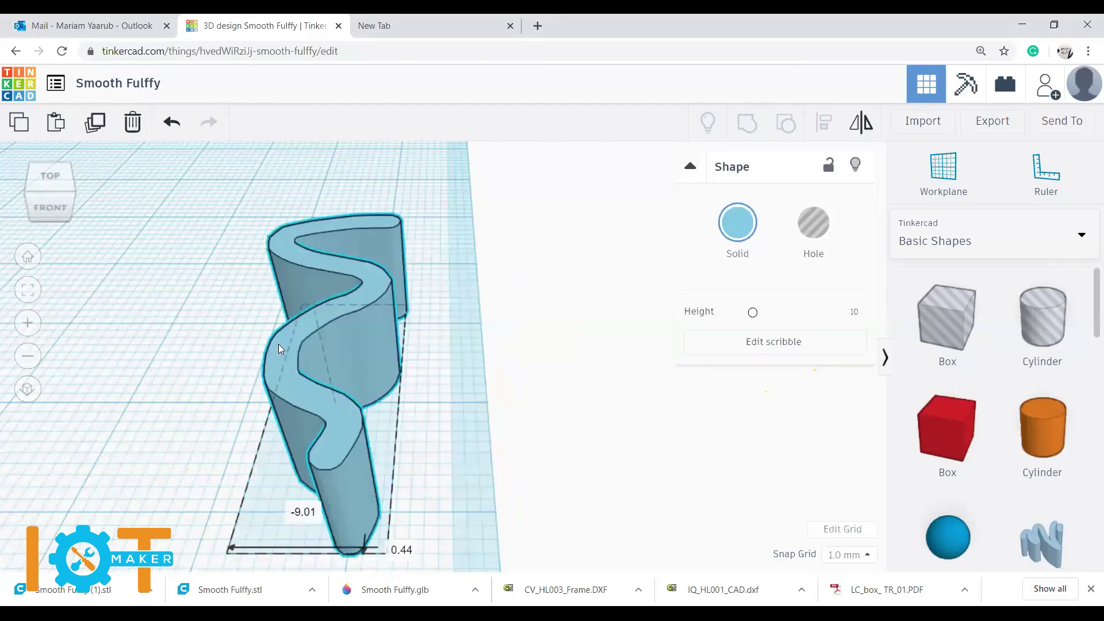
pyautogui.click(740, 233)
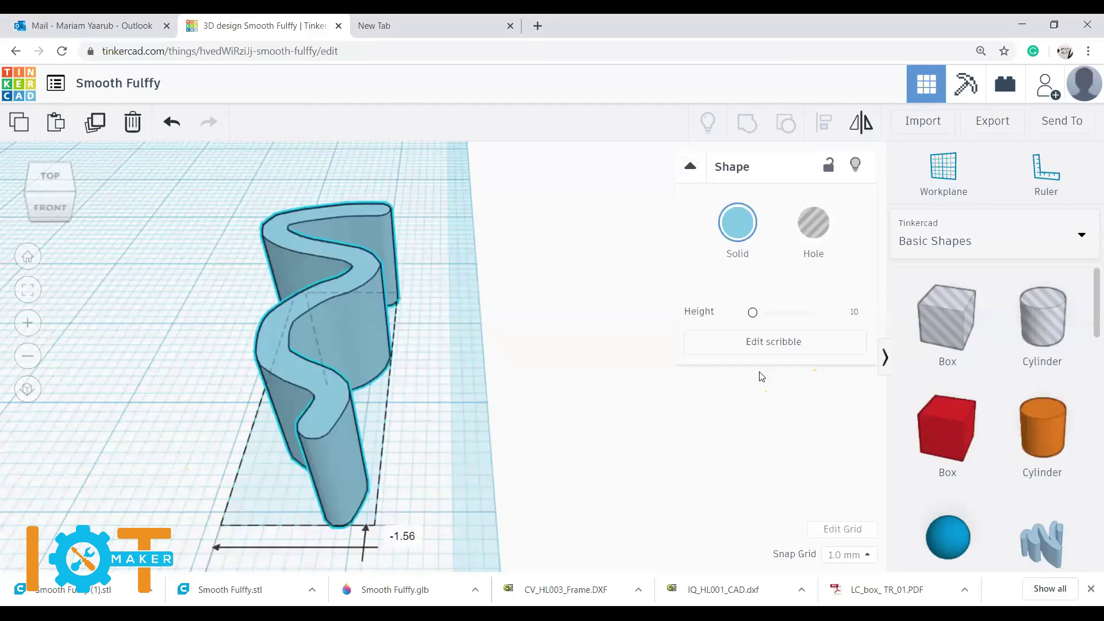
pyautogui.click(749, 394)
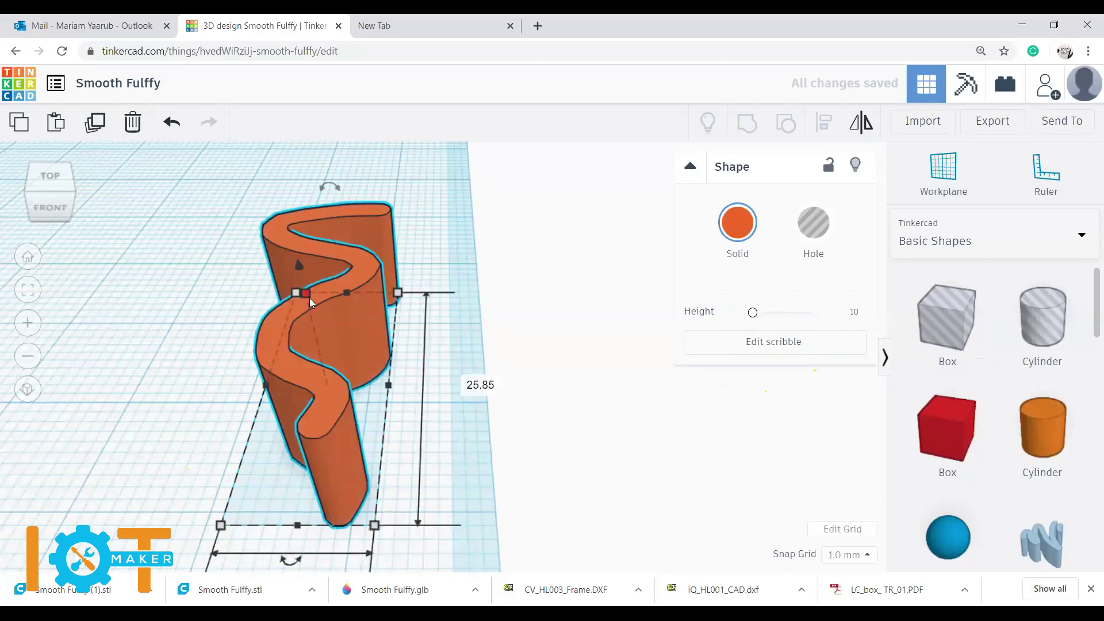
# Step: Set the scribble shape's height to 20 mm and stretch its width to about 14 mm
pyautogui.click(400, 342)
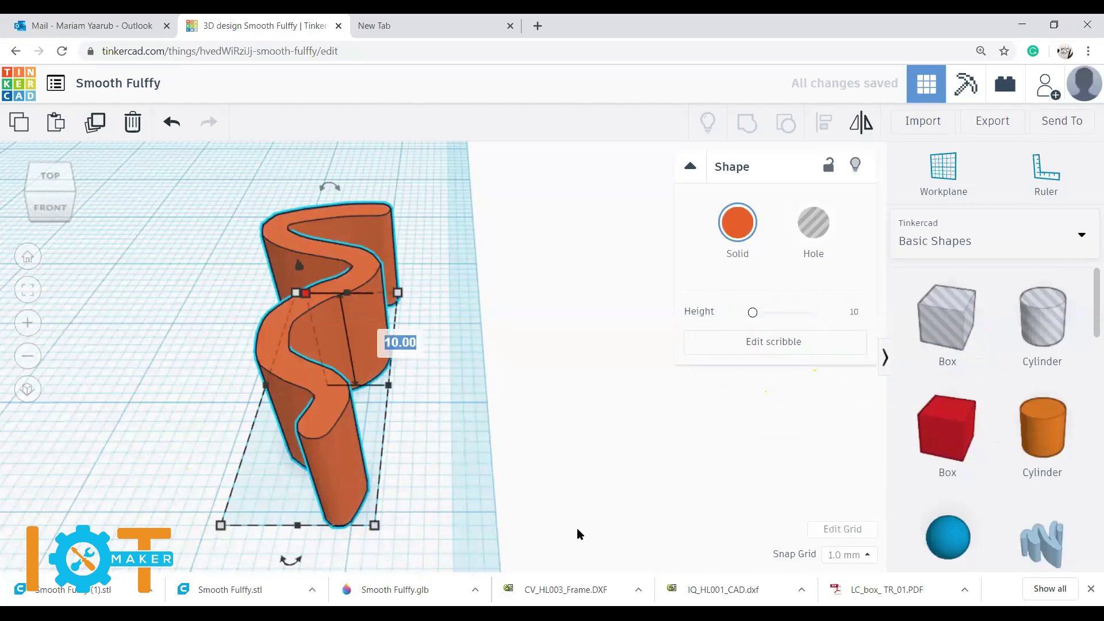
pyautogui.write('20')
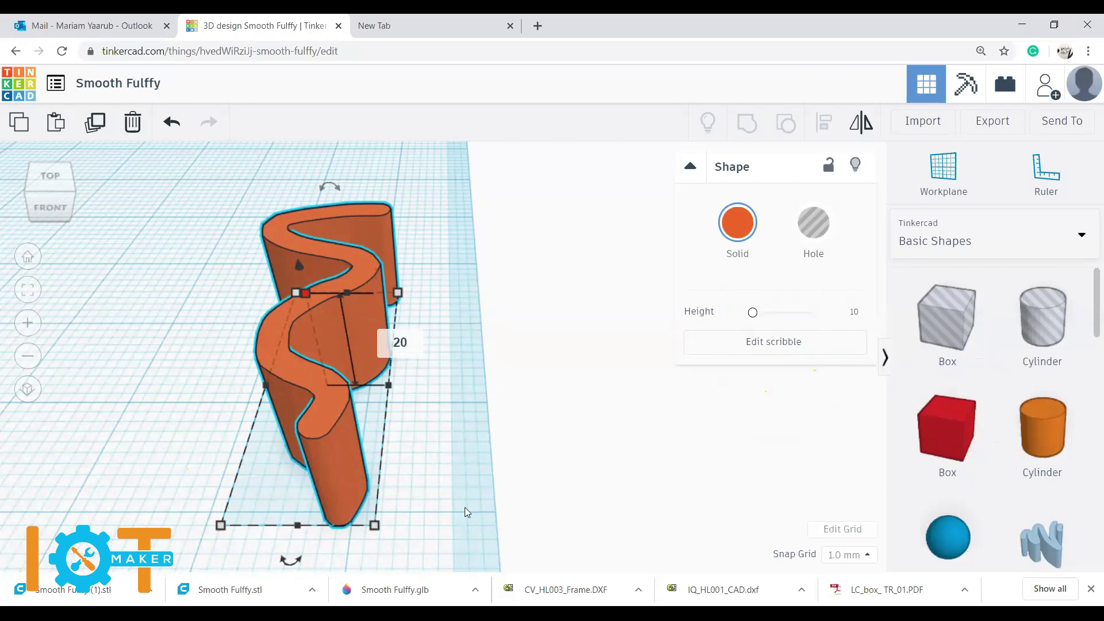
pyautogui.press('Return')
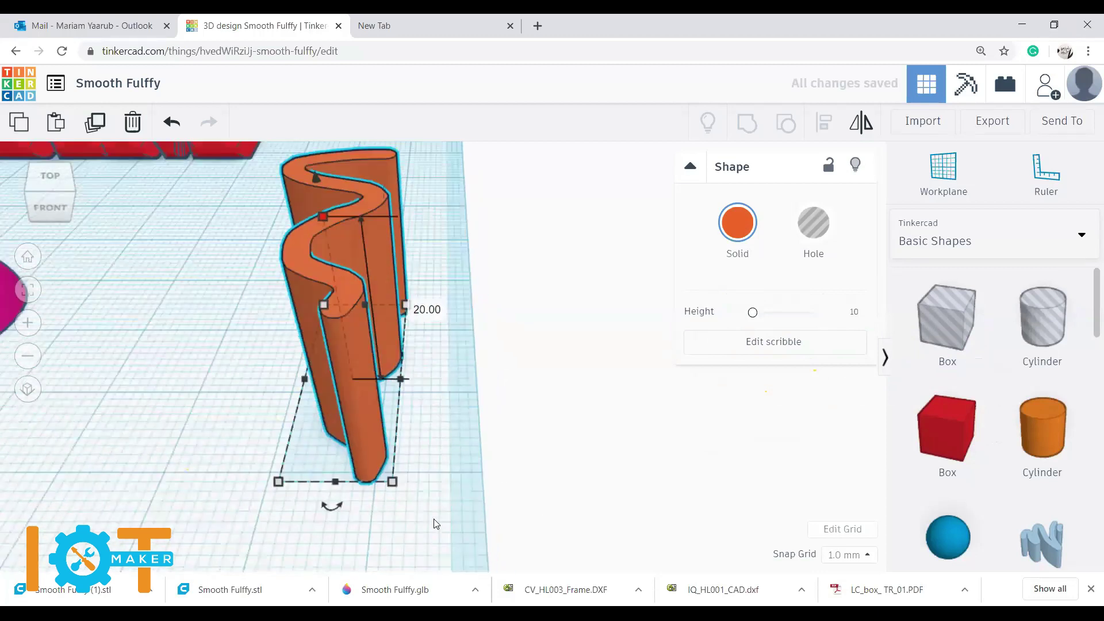
pyautogui.moveTo(393, 482); pyautogui.dragTo(429, 478)
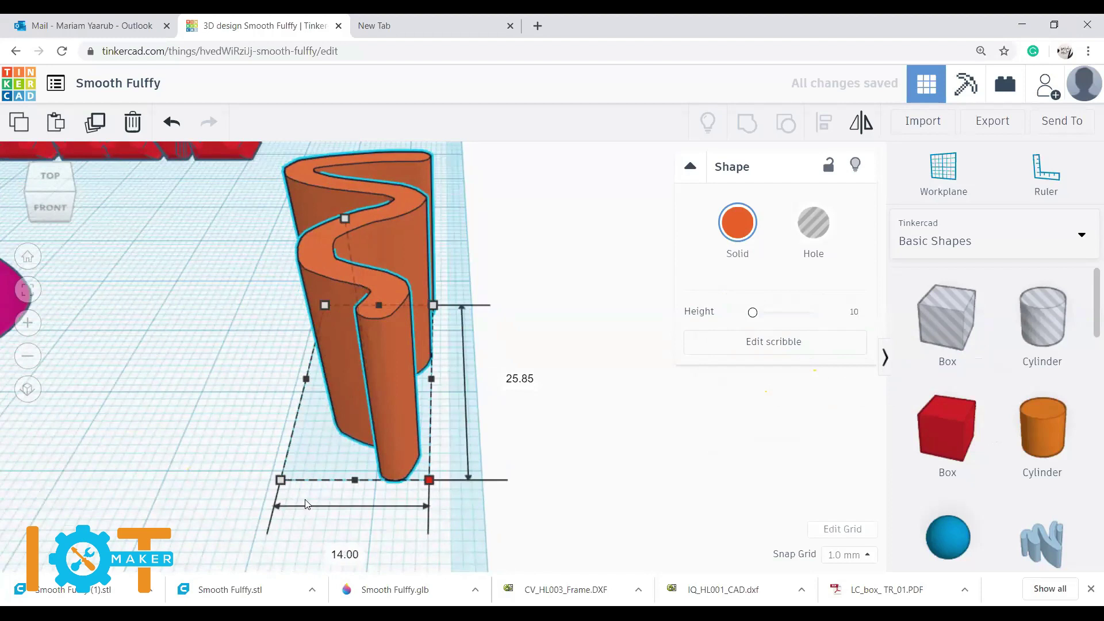
# Step: Stretch the orange scribble shape to about 16 mm wide and 33 mm long
pyautogui.moveTo(258, 512); pyautogui.dragTo(239, 553)
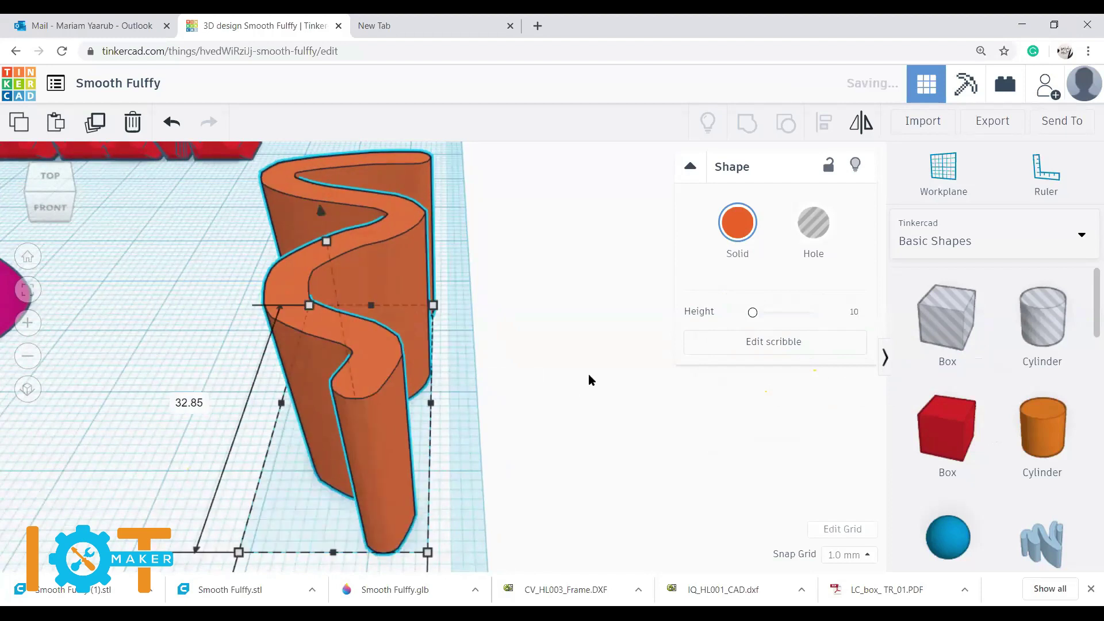
pyautogui.scroll(-3, 588, 374)
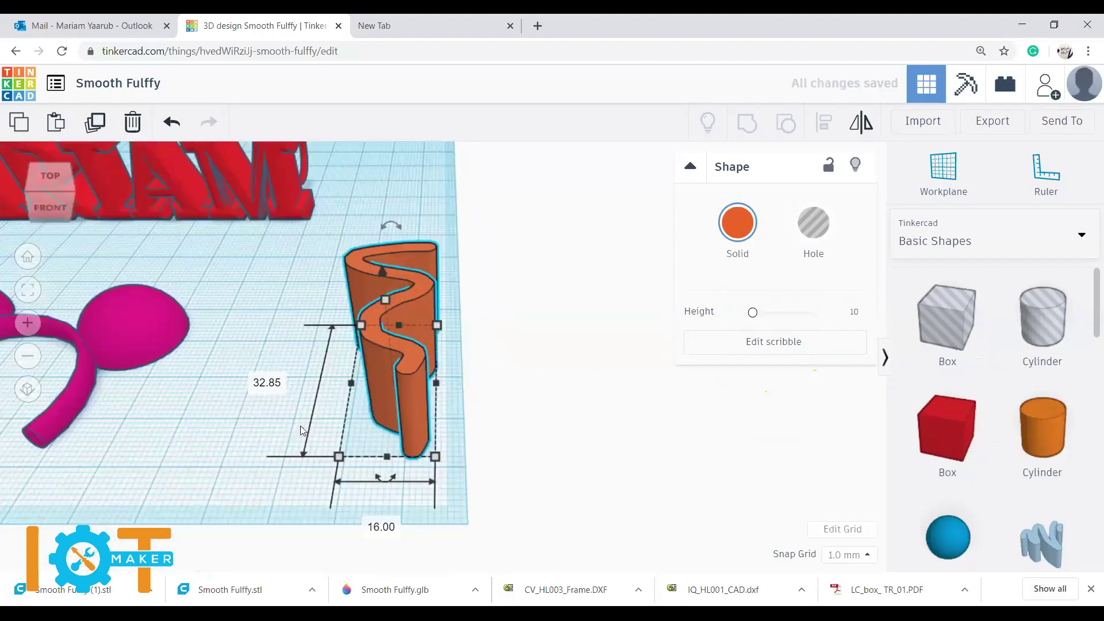
pyautogui.click(245, 423)
pyautogui.scroll(-2, 253, 445)
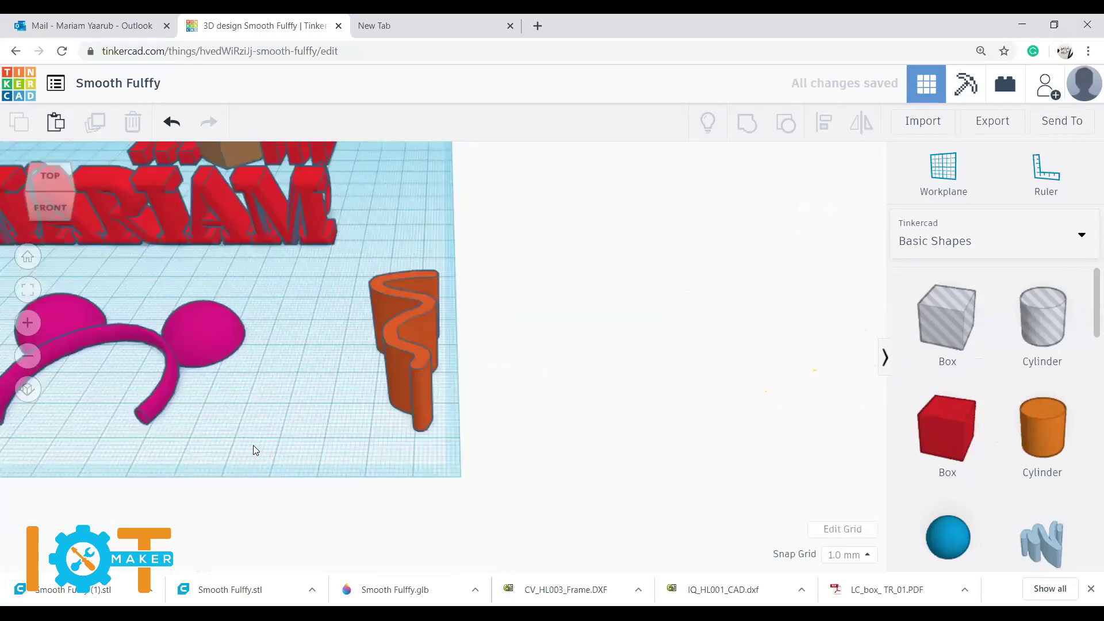
pyautogui.moveTo(253, 447); pyautogui.dragTo(274, 408, button='right')
pyautogui.scroll(2, 268, 409)
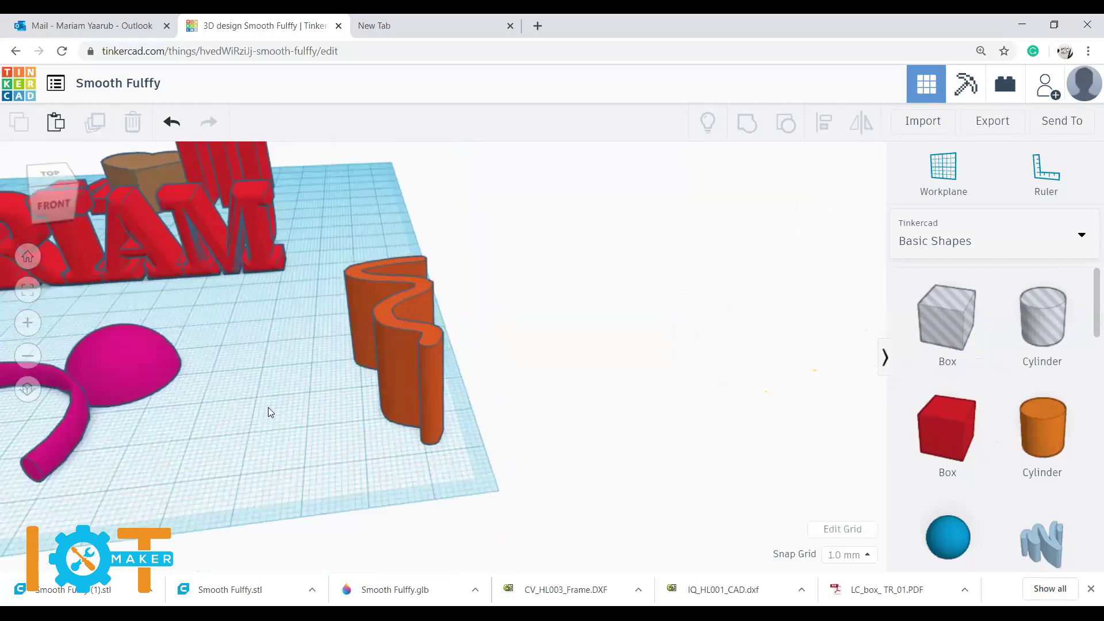
pyautogui.scroll(-5, 268, 407)
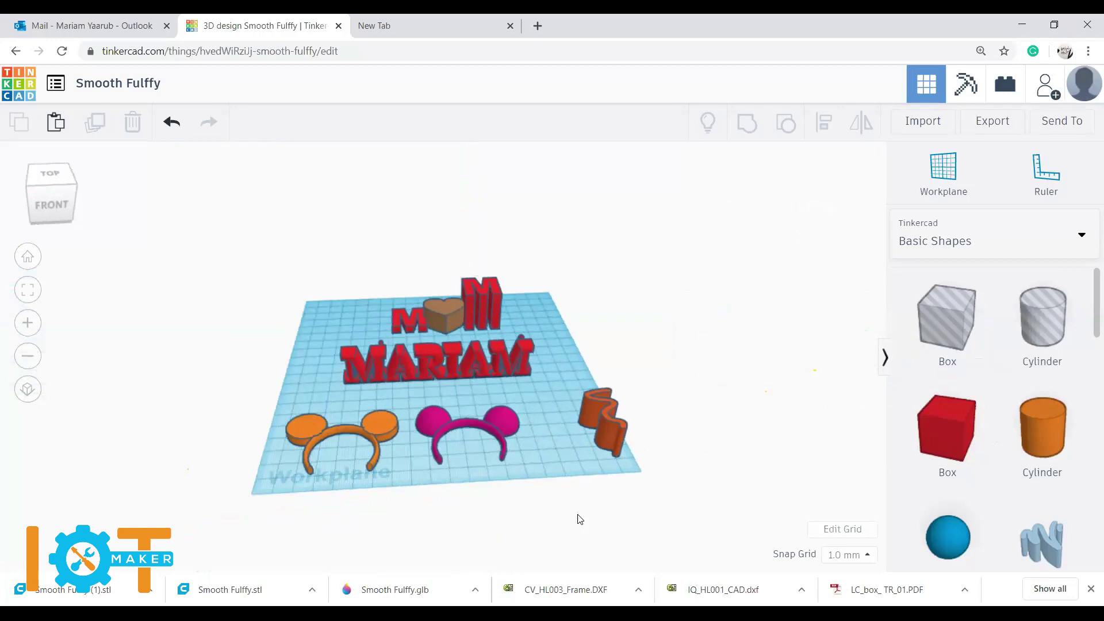
pyautogui.moveTo(569, 523); pyautogui.dragTo(588, 512, button='right')
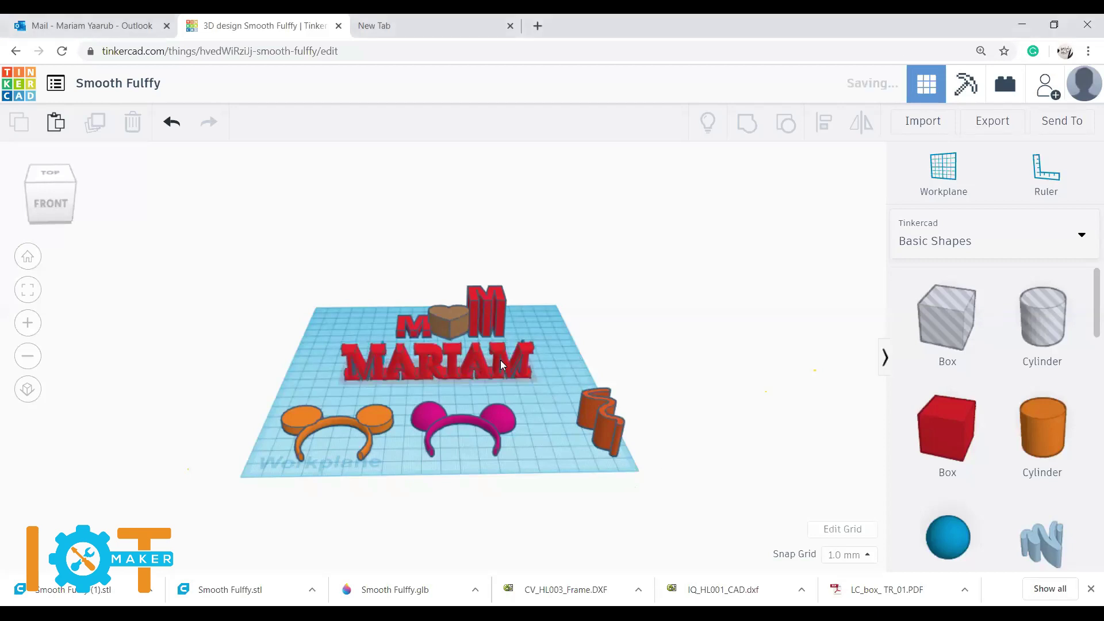
# Step: Try rotating the raised name text slightly with its rotation handles, and undo the turn
pyautogui.moveTo(550, 375); pyautogui.dragTo(472, 377, button='right')
pyautogui.click(471, 382)
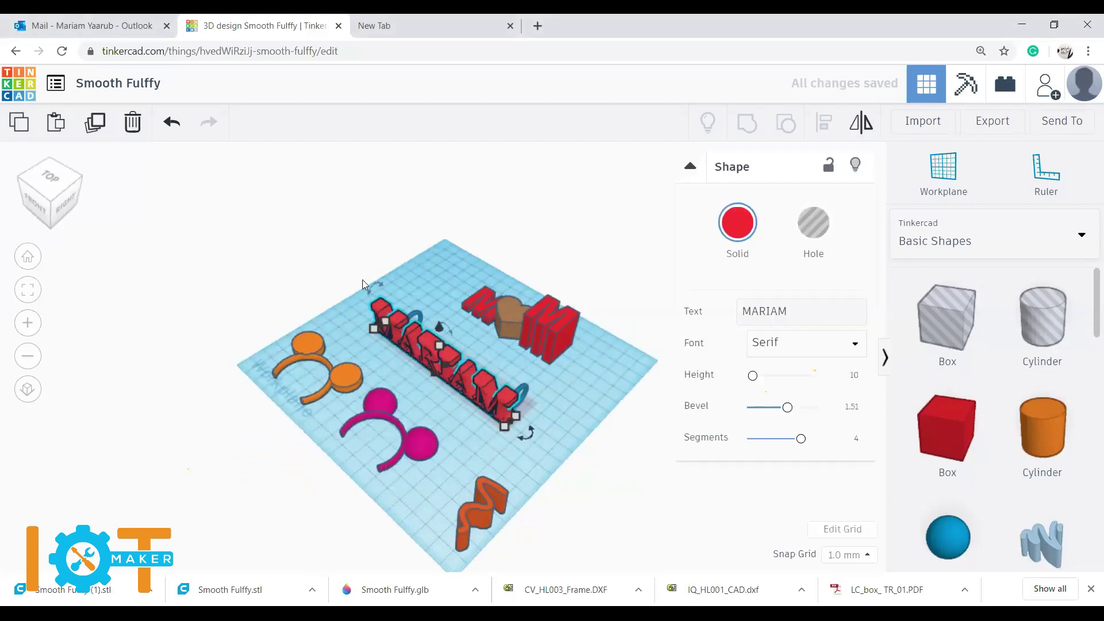
pyautogui.moveTo(531, 438)
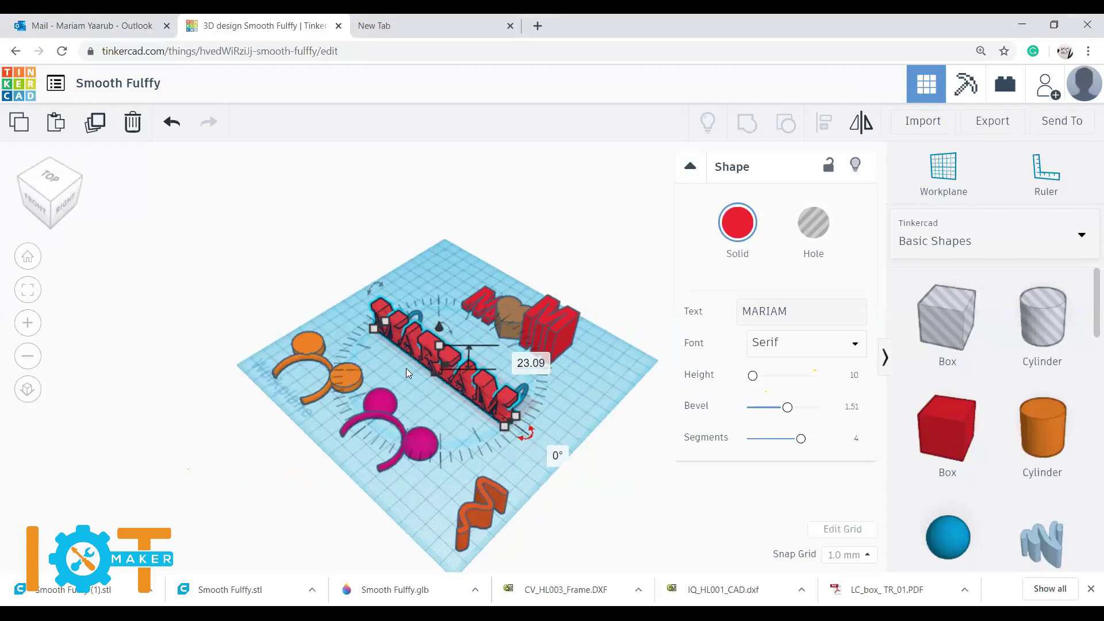
pyautogui.moveTo(369, 287)
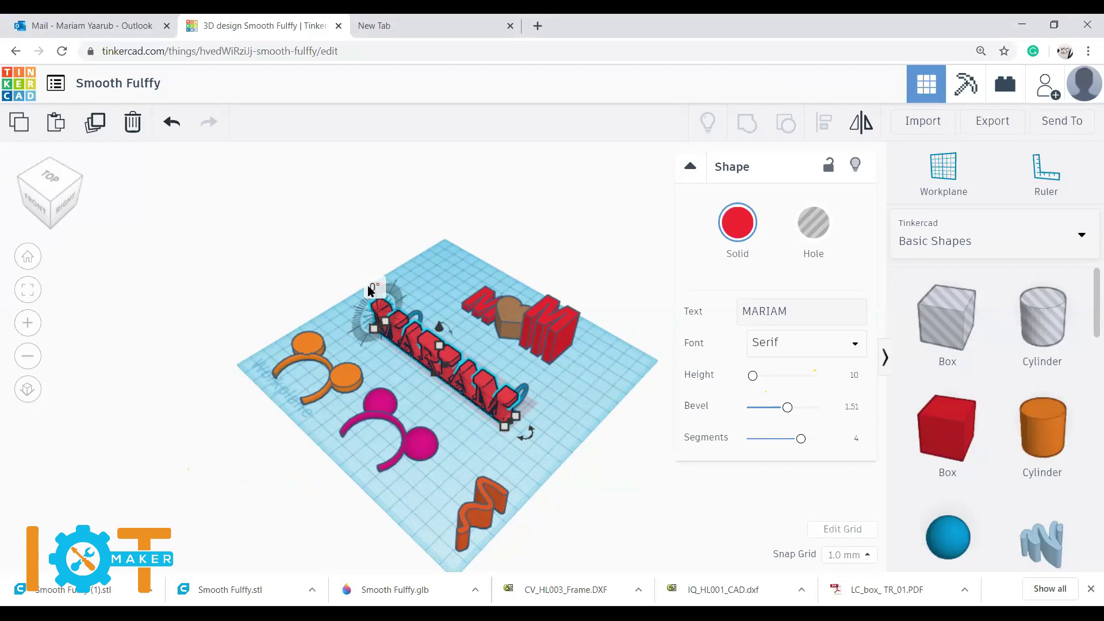
pyautogui.moveTo(530, 438)
pyautogui.mouseDown()
pyautogui.moveTo(481, 454)
pyautogui.moveTo(538, 416)
pyautogui.moveTo(523, 432)
pyautogui.mouseUp()
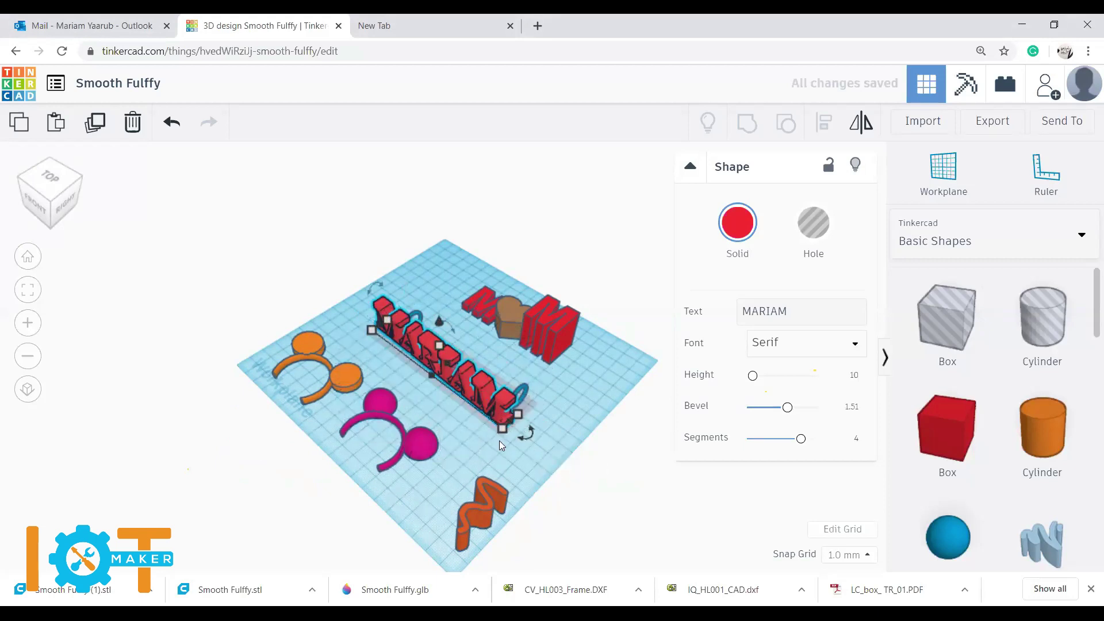
pyautogui.hotkey('ctrl', 'z')
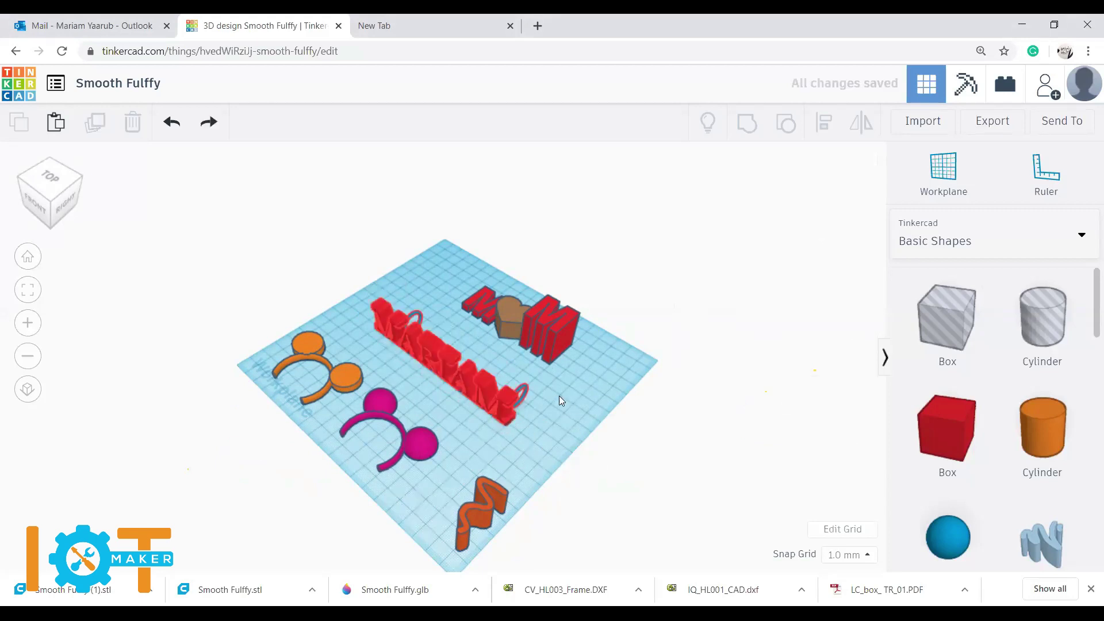
pyautogui.moveTo(404, 316); pyautogui.dragTo(575, 402)
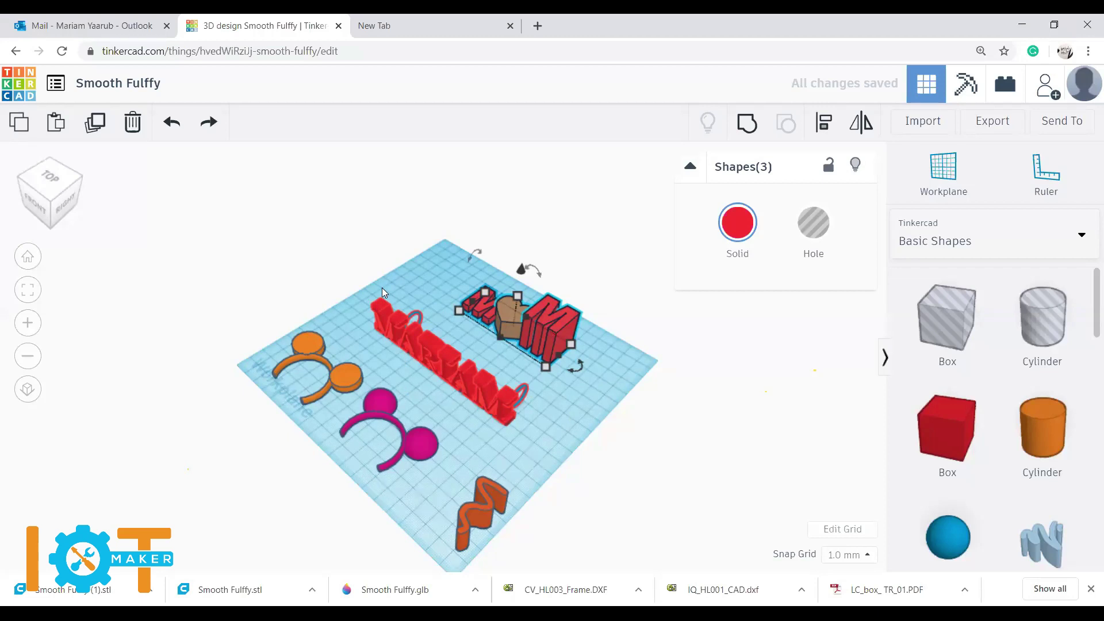
pyautogui.press('Escape')
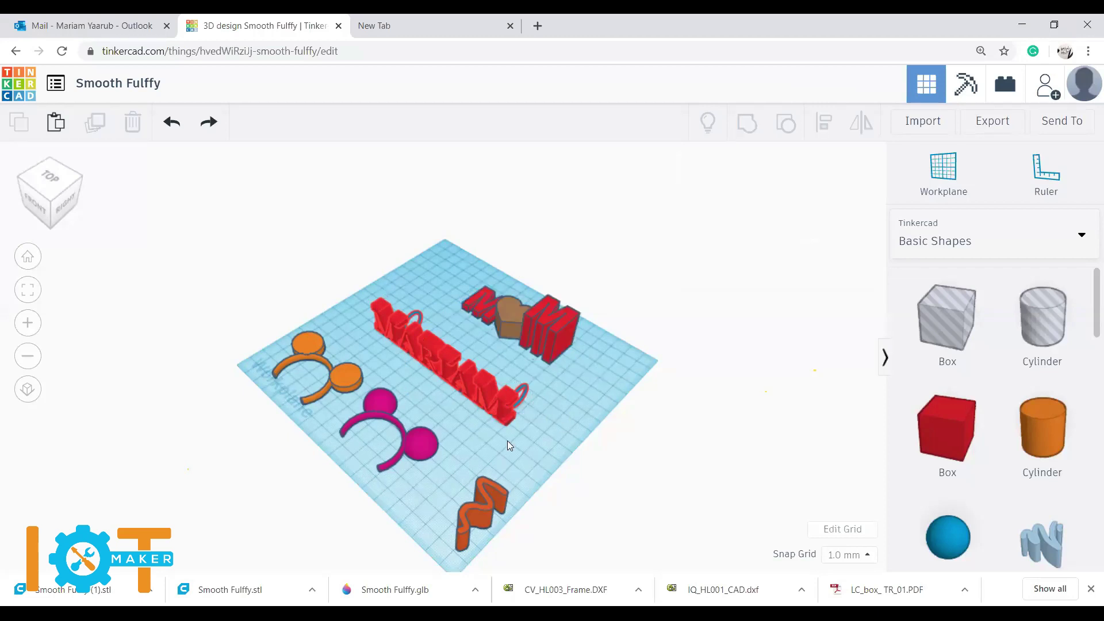
pyautogui.click(494, 390)
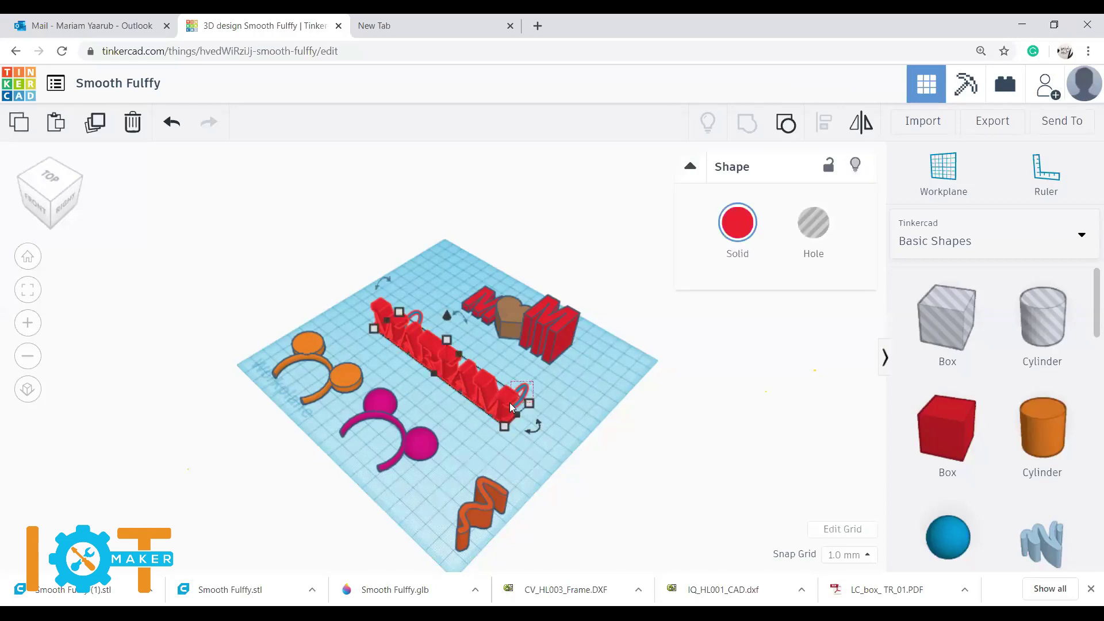
pyautogui.press('Escape')
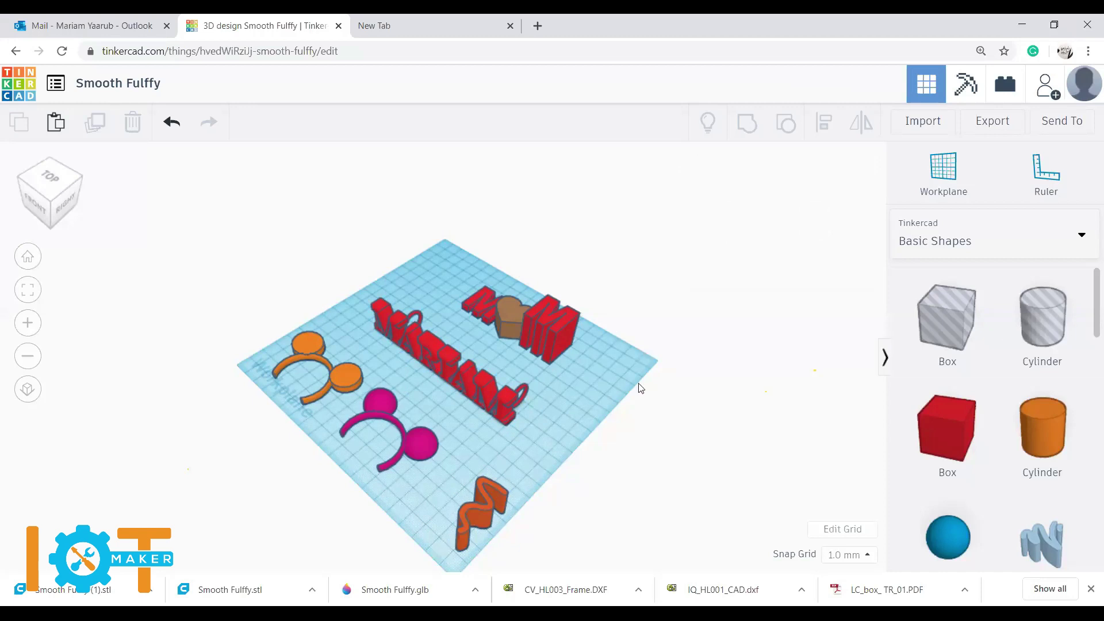
pyautogui.moveTo(613, 375); pyautogui.dragTo(747, 407, button='right')
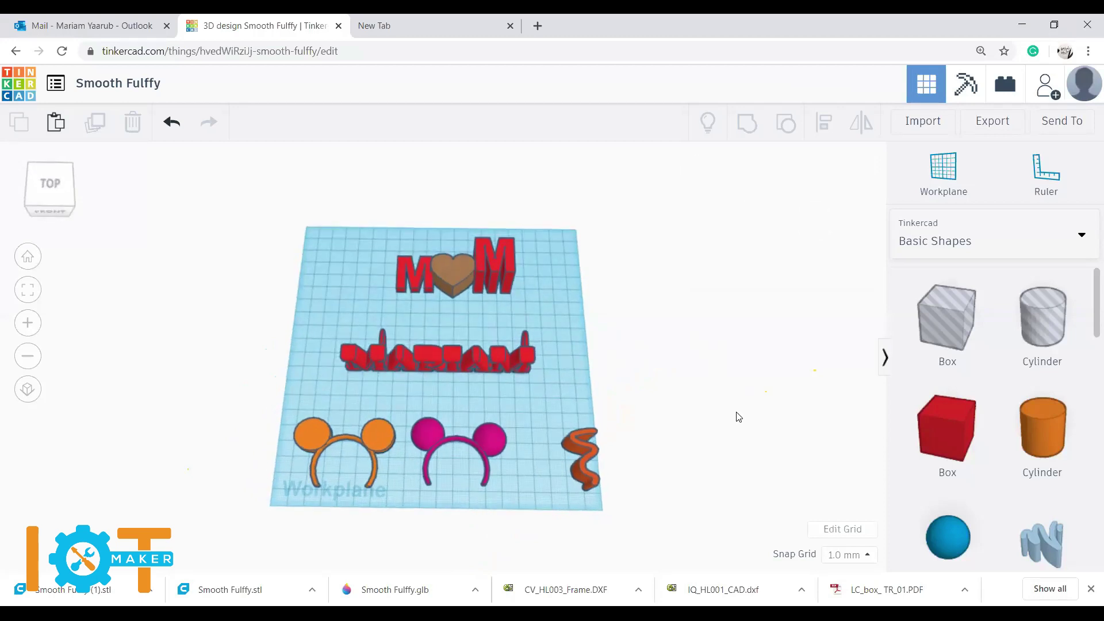
pyautogui.moveTo(629, 211); pyautogui.dragTo(362, 467)
pyautogui.click(549, 176)
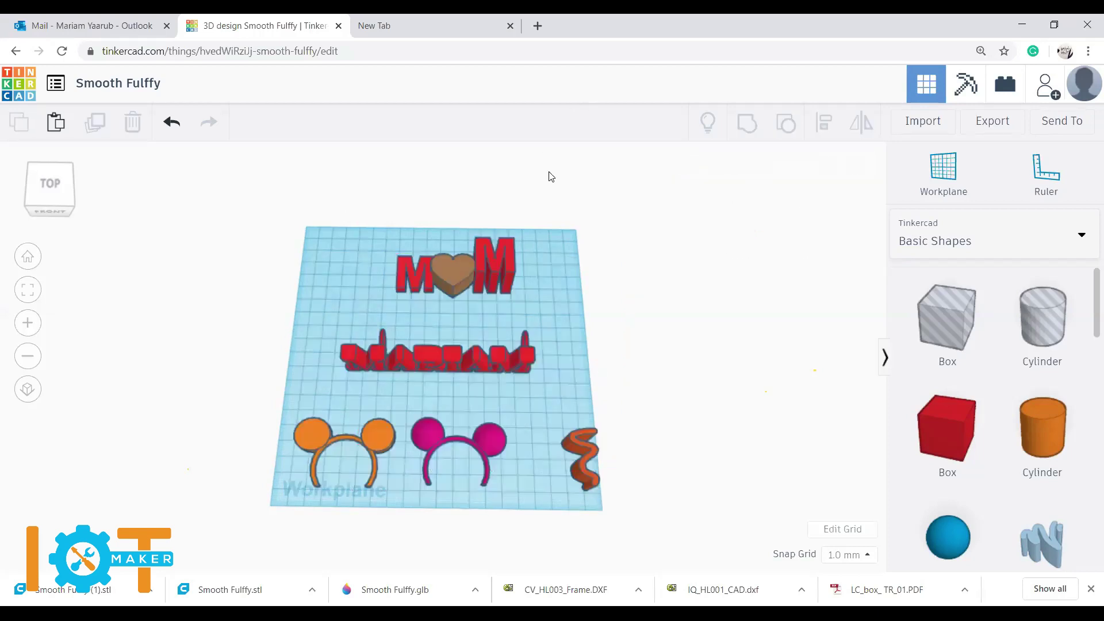
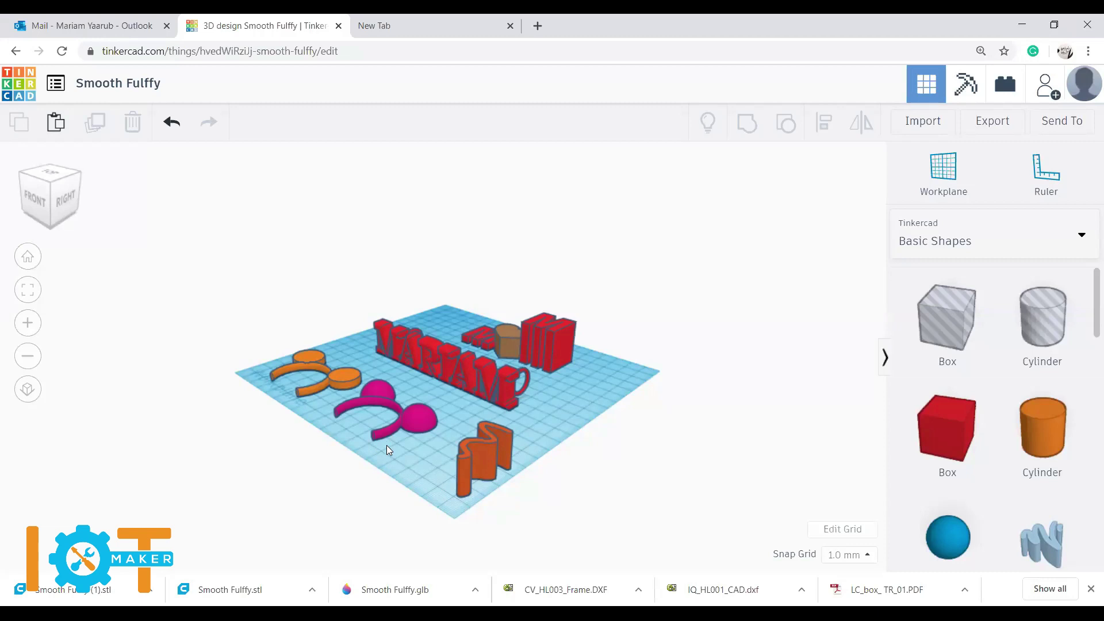
# Step: Try turning and tilting the orange headband by 45°, and rotate it -22.5° flat on the workplane
pyautogui.moveTo(386, 445); pyautogui.dragTo(761, 444, button='right')
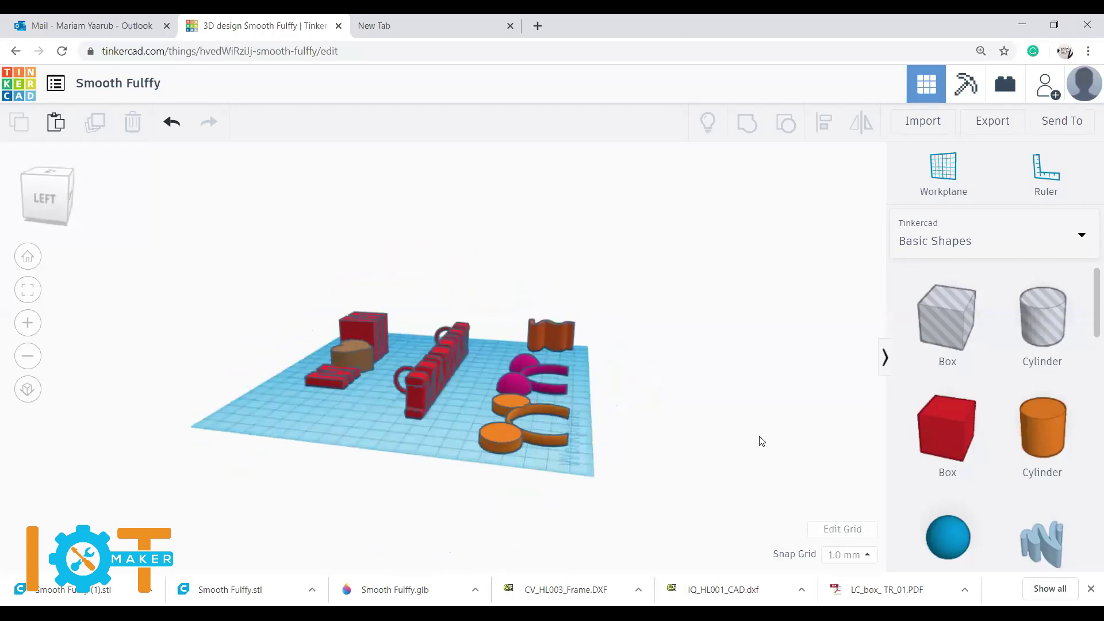
pyautogui.click(500, 434)
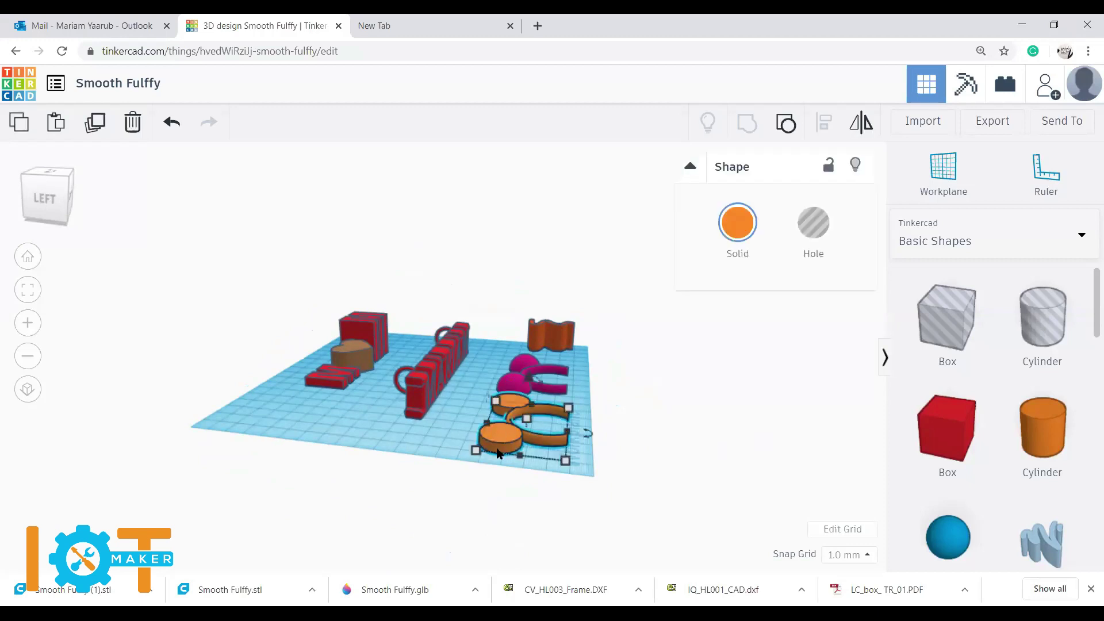
pyautogui.moveTo(591, 440); pyautogui.dragTo(558, 449)
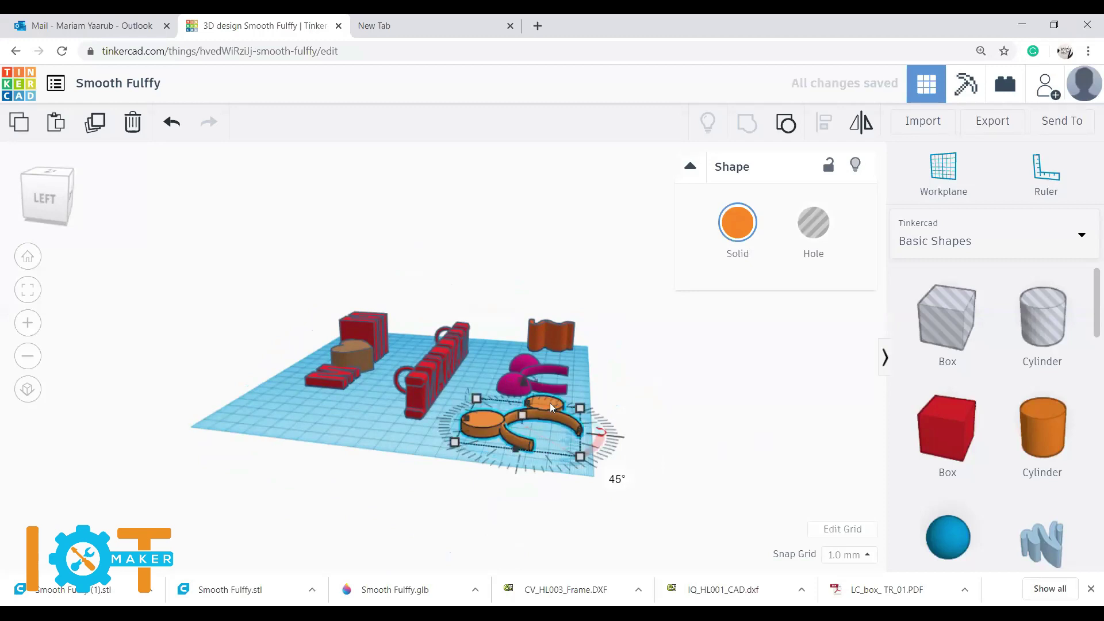
pyautogui.moveTo(537, 380)
pyautogui.mouseDown()
pyautogui.moveTo(544, 395)
pyautogui.moveTo(532, 394)
pyautogui.mouseUp()
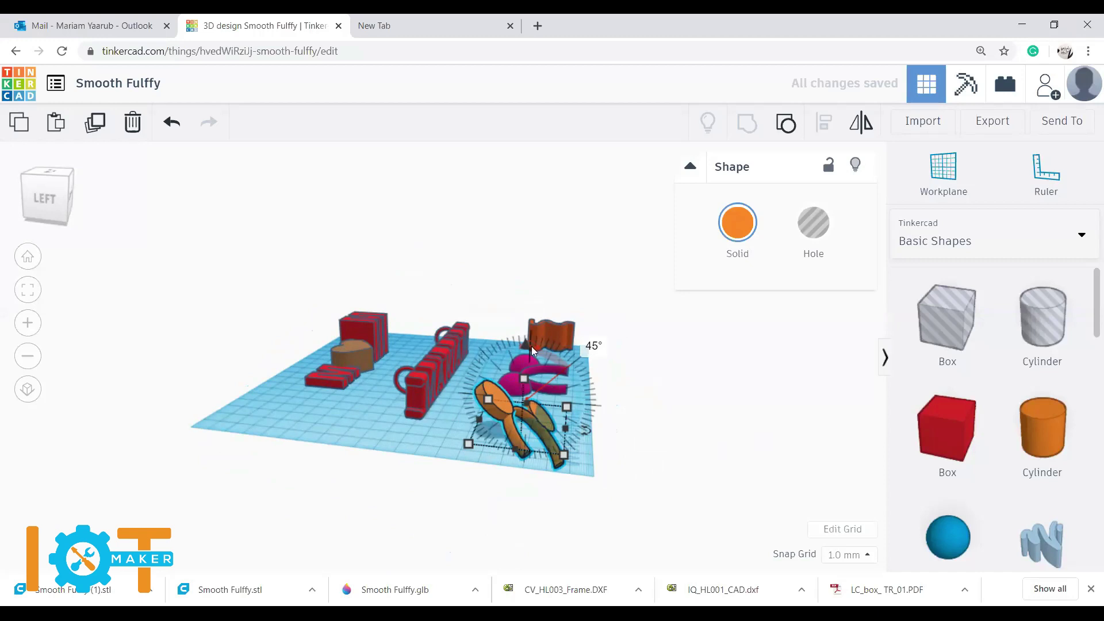
pyautogui.moveTo(534, 341); pyautogui.dragTo(599, 429)
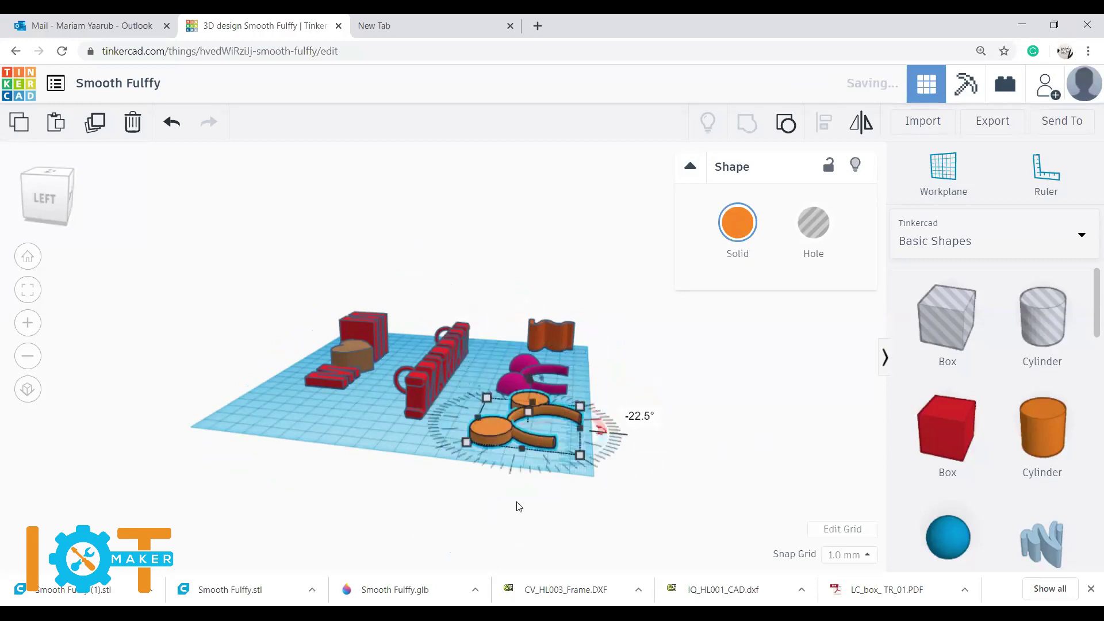
# Step: Lift the orange headband off the workplane, lower it again, and turn it further about its vertical axis
pyautogui.moveTo(529, 377); pyautogui.dragTo(513, 345)
pyautogui.moveTo(533, 444); pyautogui.dragTo(516, 422, button='right')
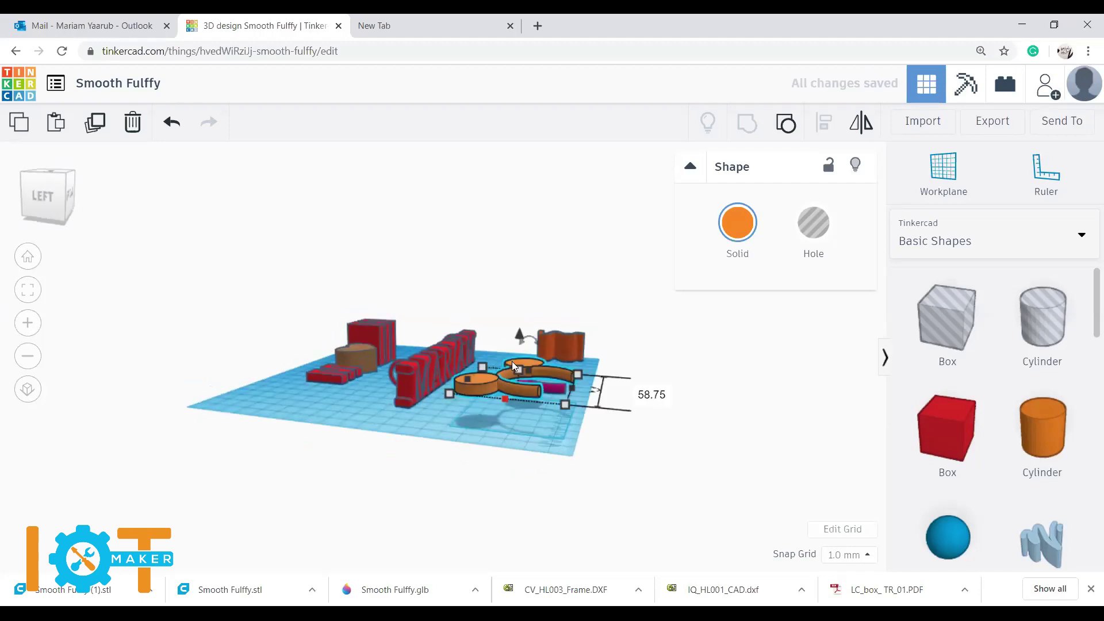
pyautogui.moveTo(518, 330); pyautogui.dragTo(492, 355)
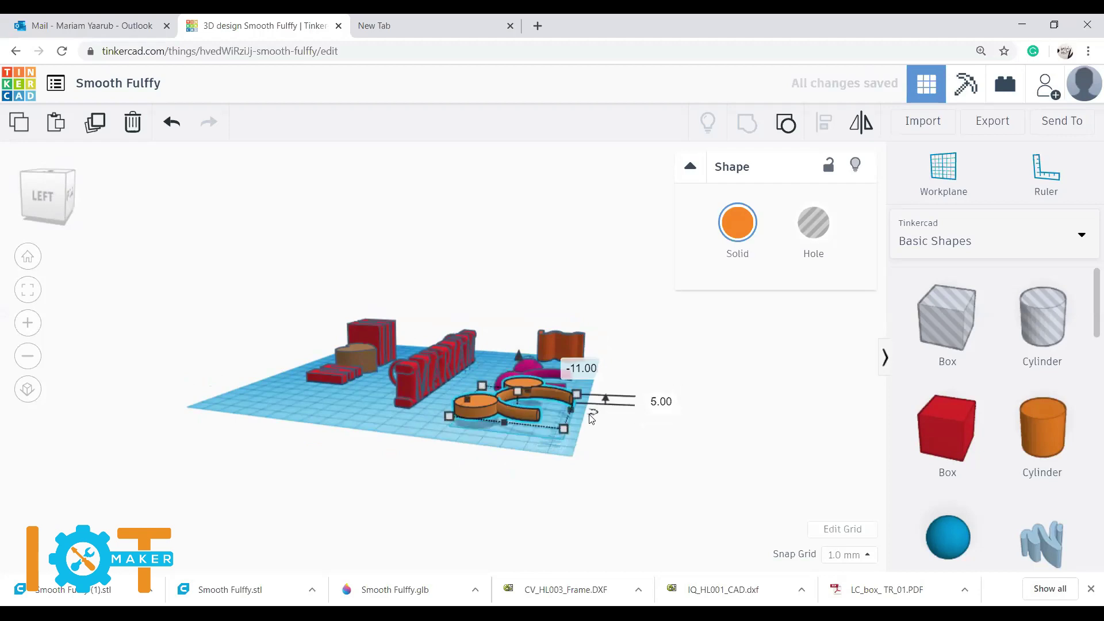
pyautogui.moveTo(592, 412); pyautogui.dragTo(535, 428)
pyautogui.moveTo(512, 365); pyautogui.dragTo(513, 376)
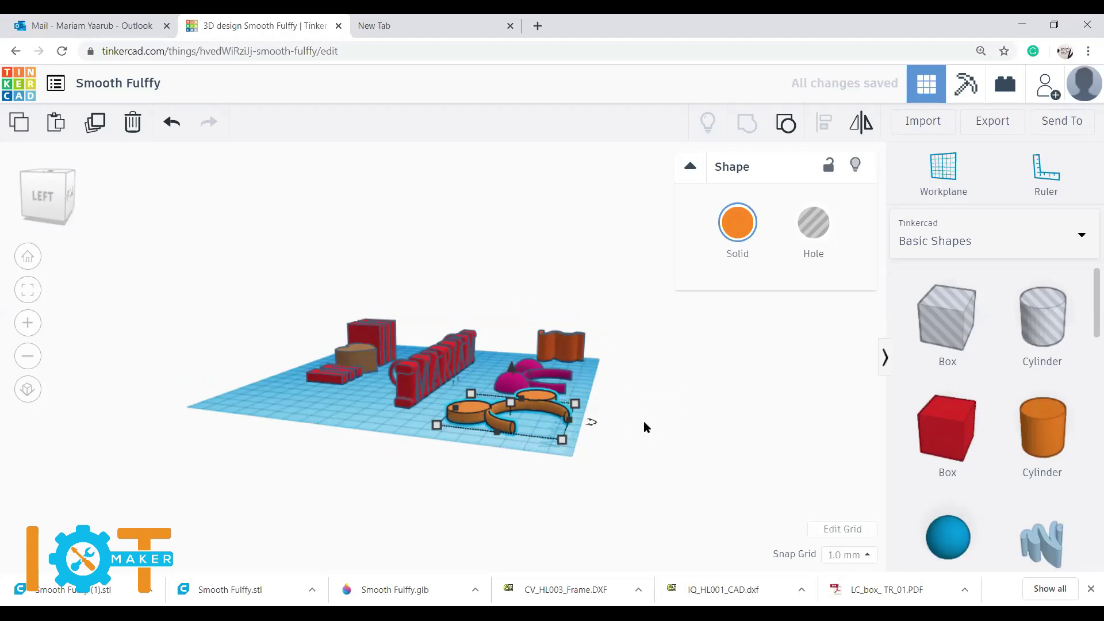
# Step: Move both headbands, the scribble and the raised name around the M-heart-M piece to clear the front of the workplane
pyautogui.moveTo(648, 411); pyautogui.dragTo(437, 478, button='right')
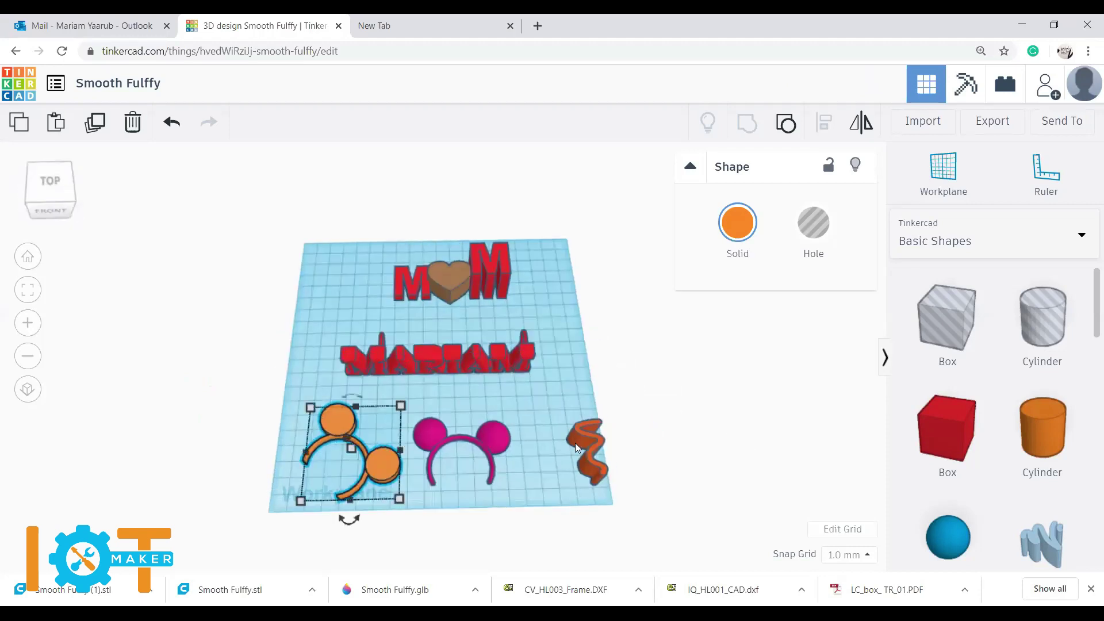
pyautogui.moveTo(346, 422); pyautogui.dragTo(347, 271)
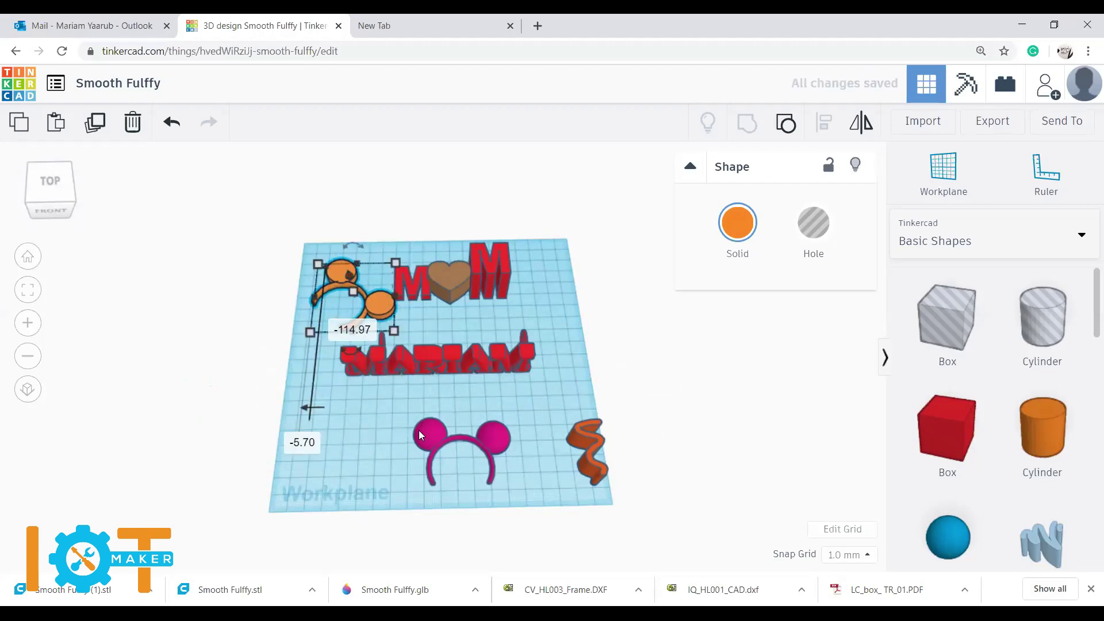
pyautogui.moveTo(430, 440); pyautogui.dragTo(540, 293)
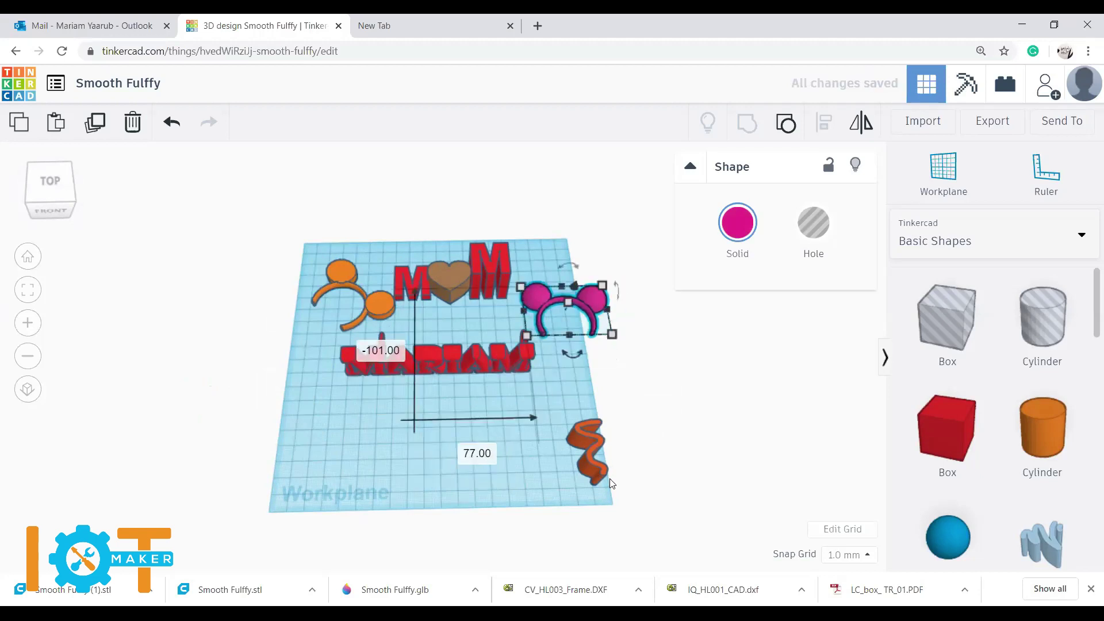
pyautogui.moveTo(583, 431)
pyautogui.mouseDown()
pyautogui.moveTo(553, 382)
pyautogui.moveTo(576, 320)
pyautogui.moveTo(555, 235)
pyautogui.mouseUp()
pyautogui.click(460, 394)
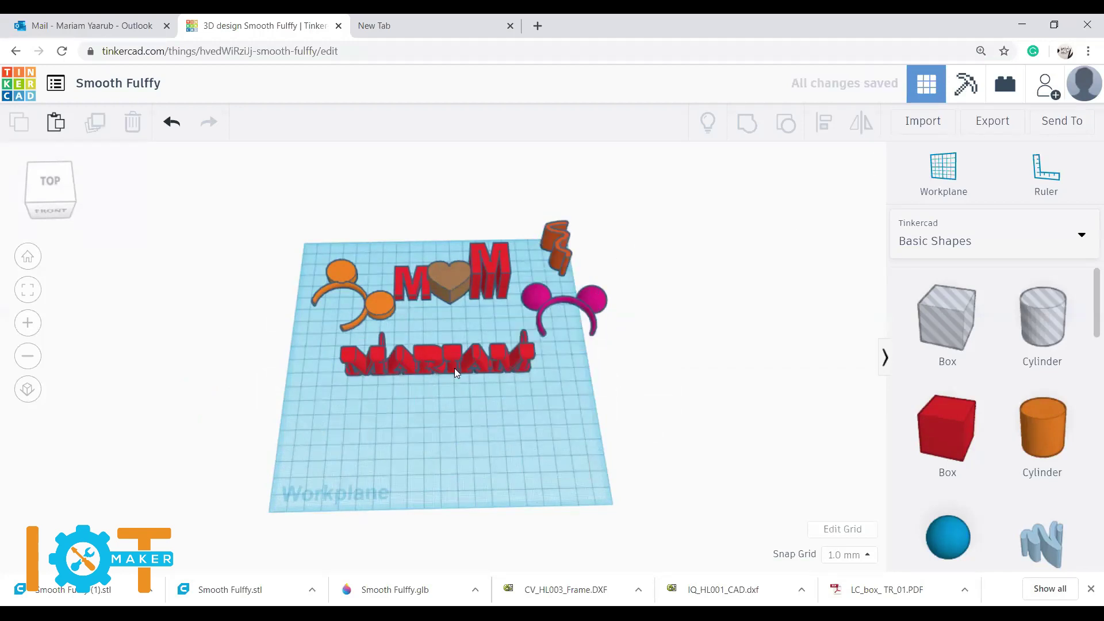
pyautogui.click(453, 370)
pyautogui.moveTo(453, 370); pyautogui.dragTo(459, 334)
pyautogui.click(447, 425)
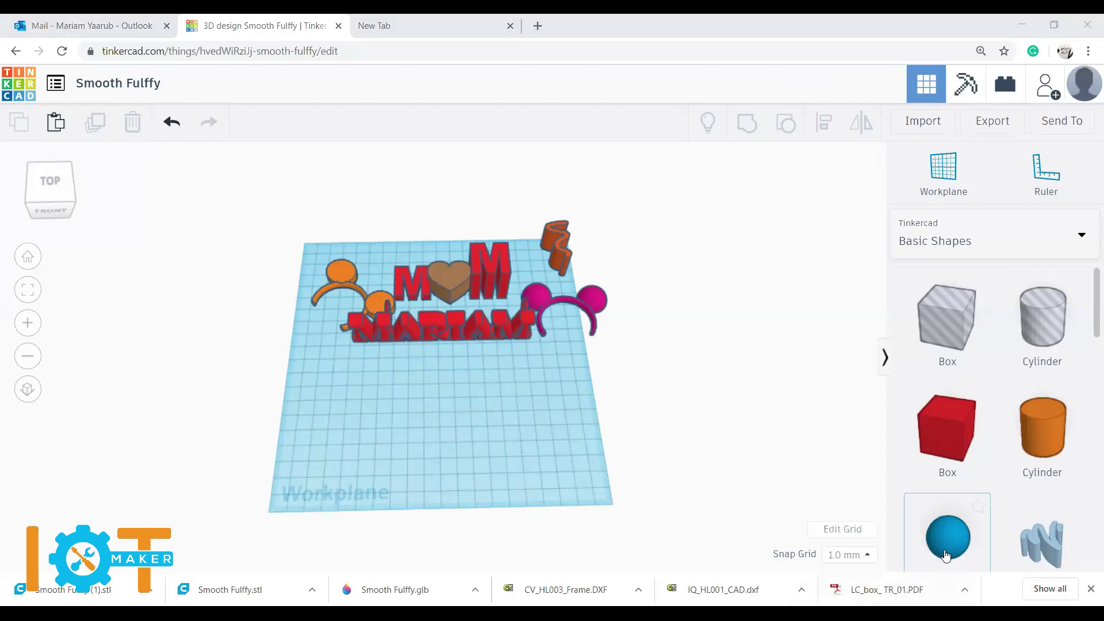
# Step: Place a Torus from the Basic Shapes on the cleared front area of the workplane
pyautogui.scroll(-5, 946, 552)
pyautogui.scroll(-1, 945, 555)
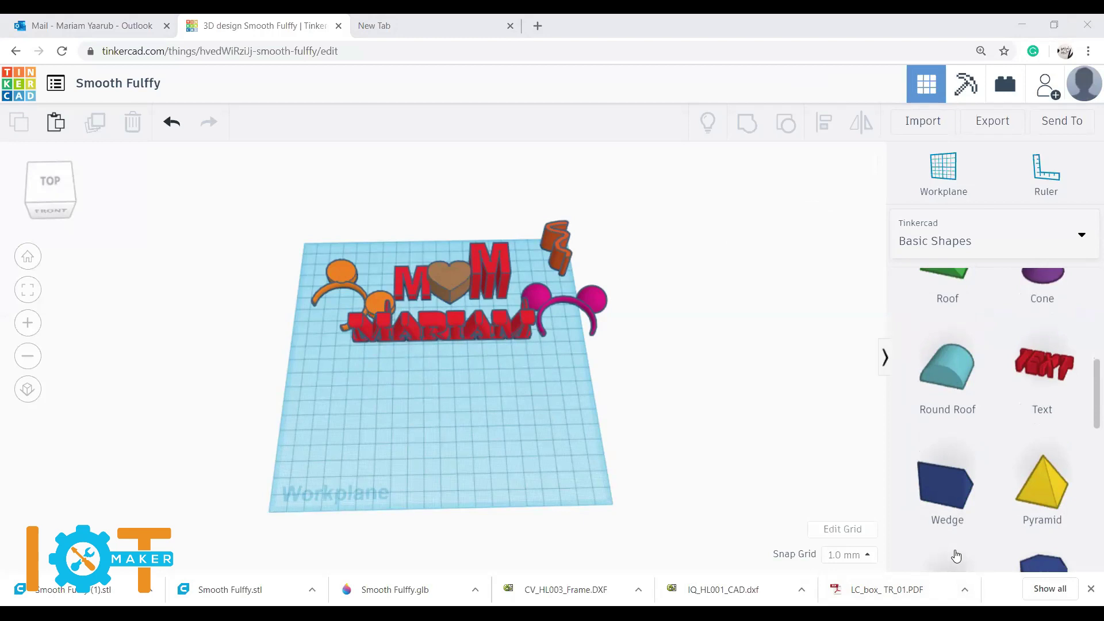
pyautogui.scroll(-5, 949, 460)
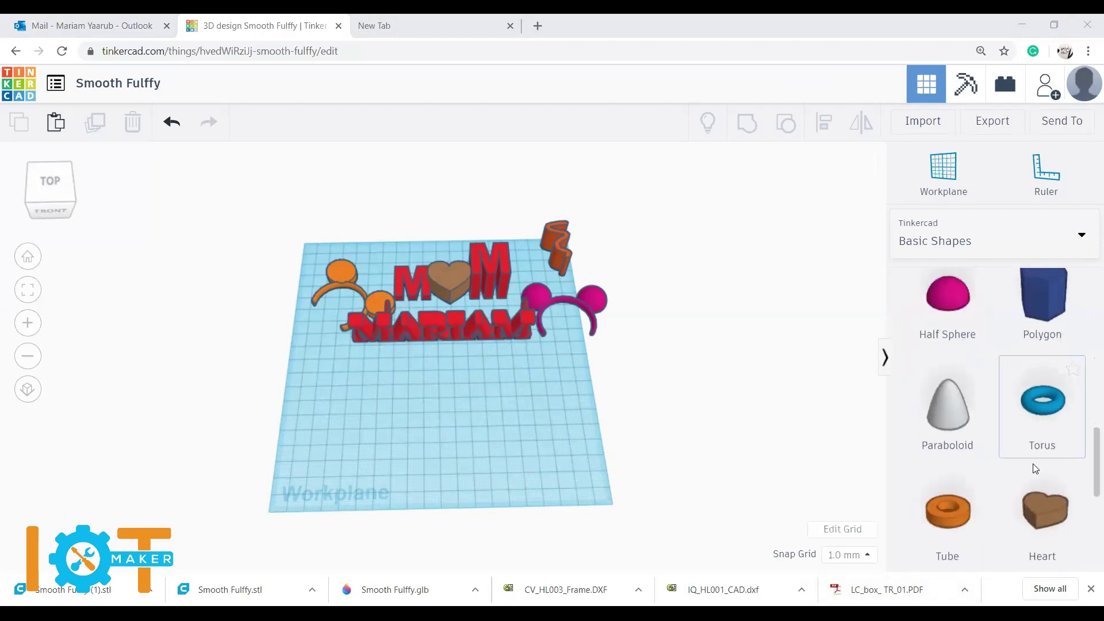
pyautogui.moveTo(1051, 406); pyautogui.dragTo(553, 501)
# Step: Set the blue torus's width to 50 mm and its length to 70 mm
pyautogui.click(521, 572)
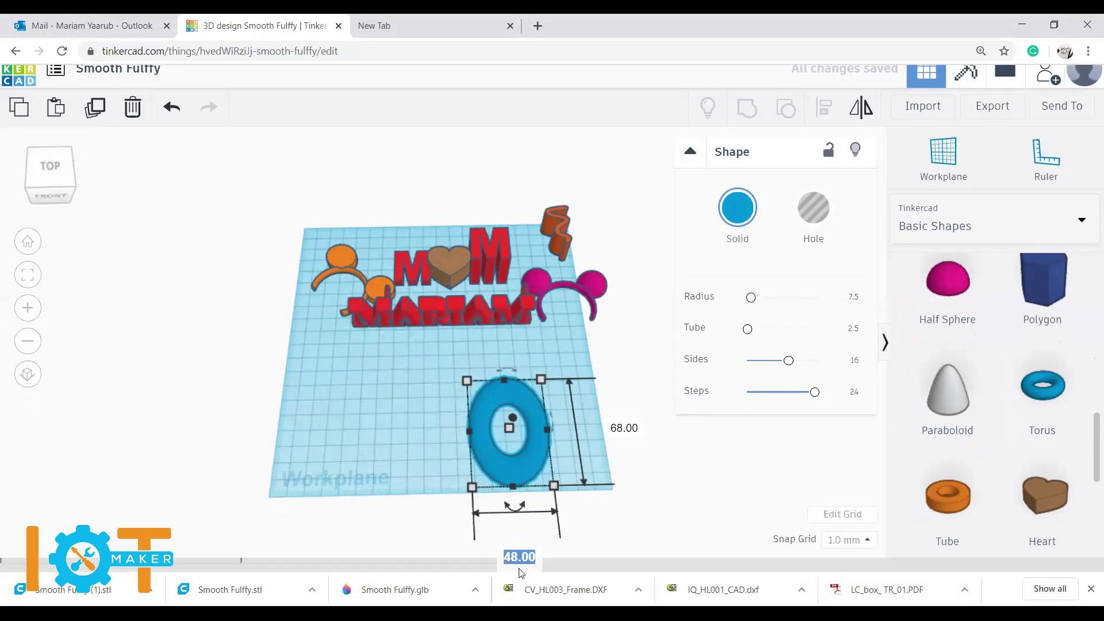
pyautogui.write('50')
pyautogui.press('Return')
pyautogui.click(629, 430)
pyautogui.write('70')
pyautogui.press('Return')
pyautogui.click(632, 429)
pyautogui.press('Return')
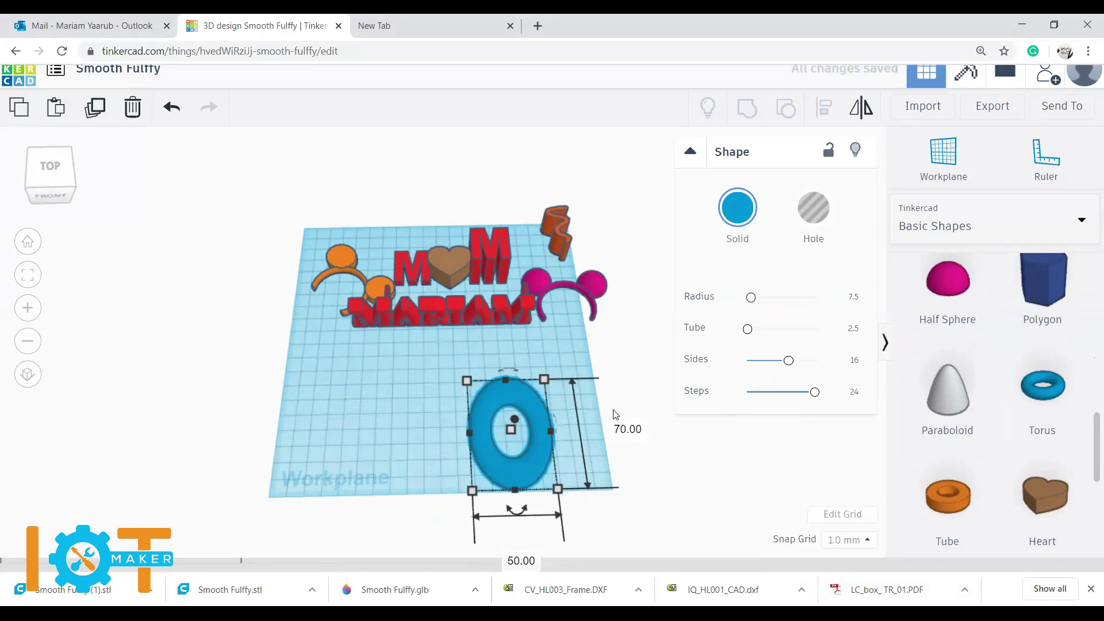
# Step: Thin the blue torus by reducing its Tube value to 0.67
pyautogui.scroll(1, 751, 315)
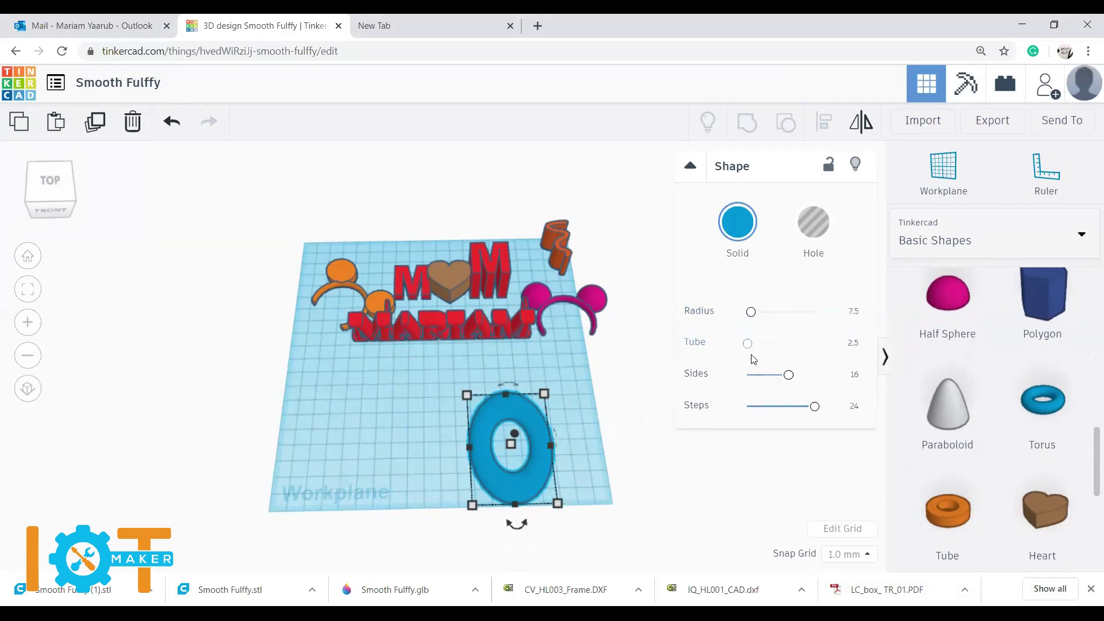
pyautogui.moveTo(747, 349); pyautogui.dragTo(746, 350)
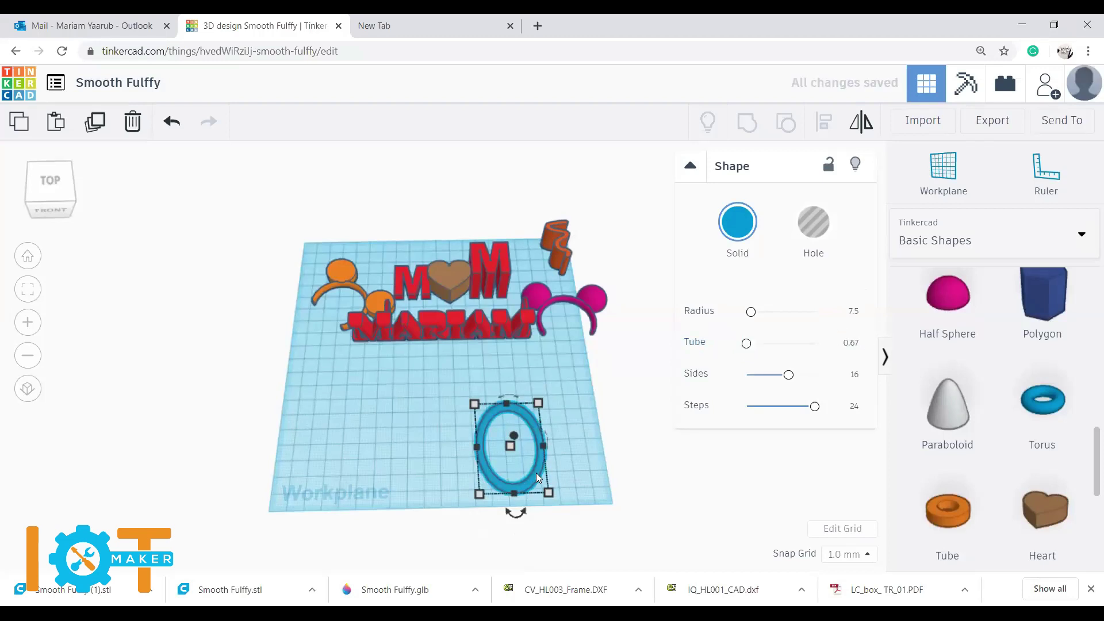
# Step: Move the thinned torus to the middle of the workplane's front area and stretch it lengthwise toward the front edge
pyautogui.moveTo(513, 445); pyautogui.dragTo(476, 389)
pyautogui.click(562, 435)
pyautogui.click(559, 452)
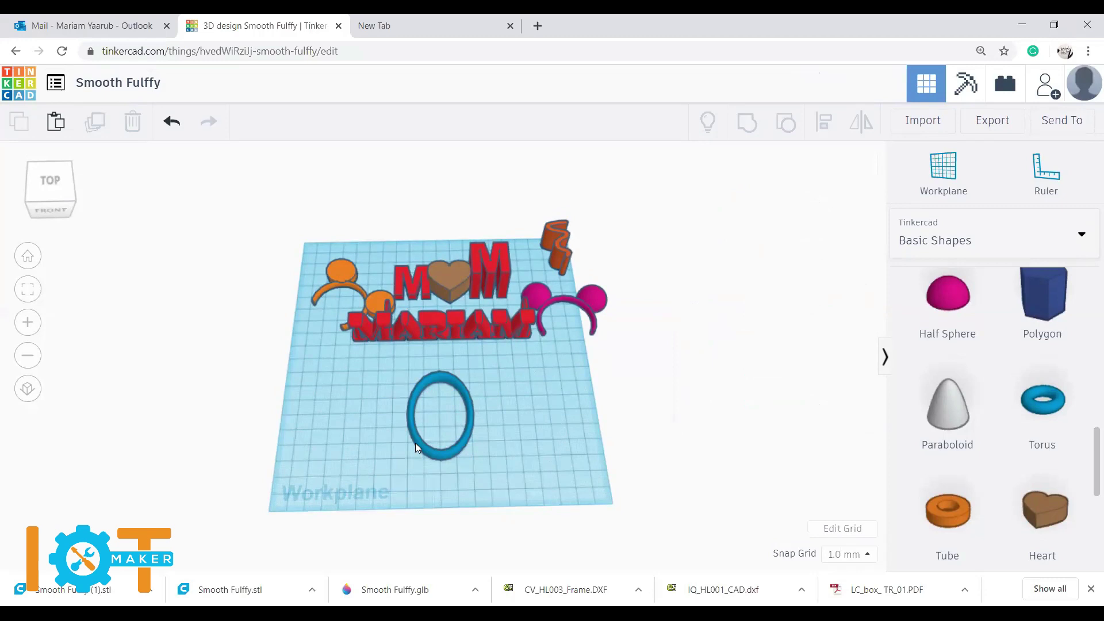
pyautogui.click(452, 389)
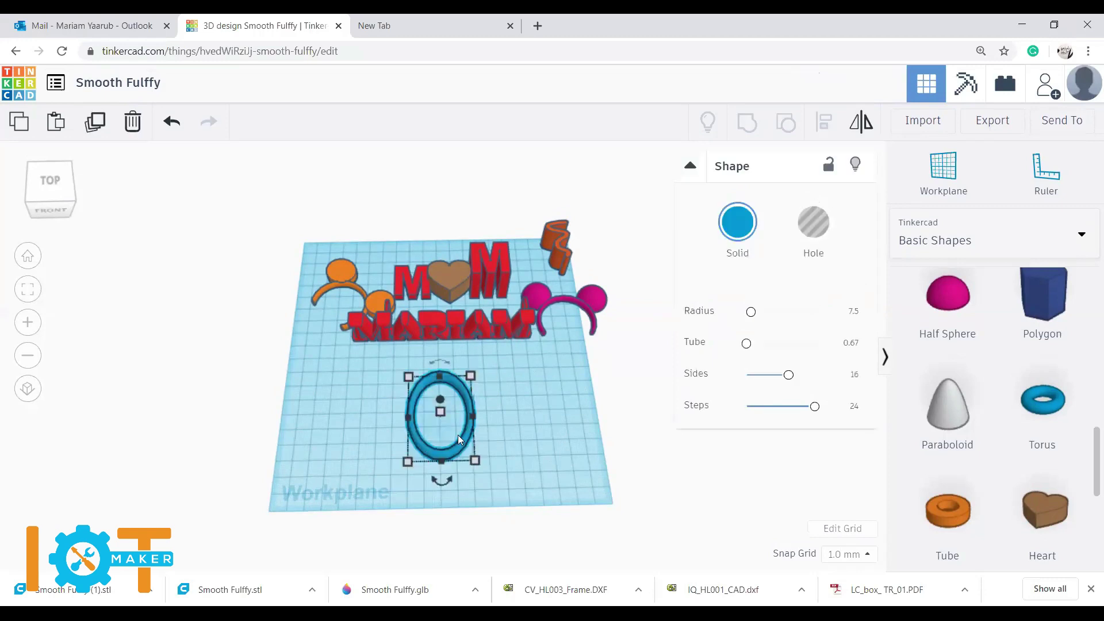
pyautogui.moveTo(475, 460); pyautogui.dragTo(475, 484)
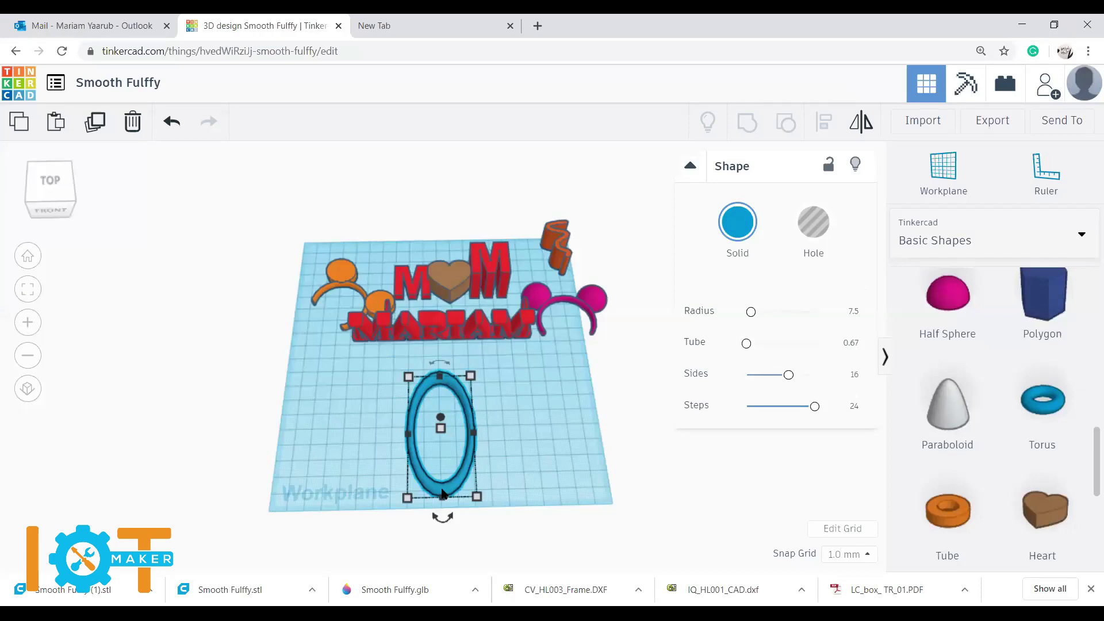
# Step: Duplicate the elongated ring twice, turning each copy about the shared centre to form three crossing rings like an atom
pyautogui.click(88, 123)
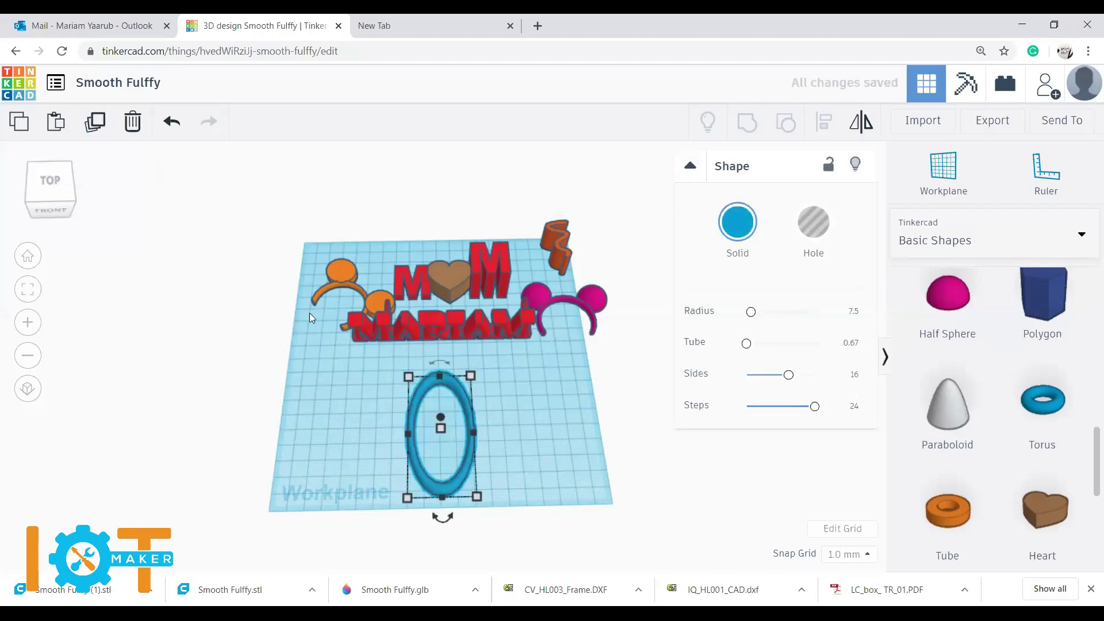
pyautogui.moveTo(417, 383); pyautogui.dragTo(392, 379)
pyautogui.moveTo(409, 511); pyautogui.dragTo(517, 485)
pyautogui.moveTo(443, 412); pyautogui.dragTo(472, 425)
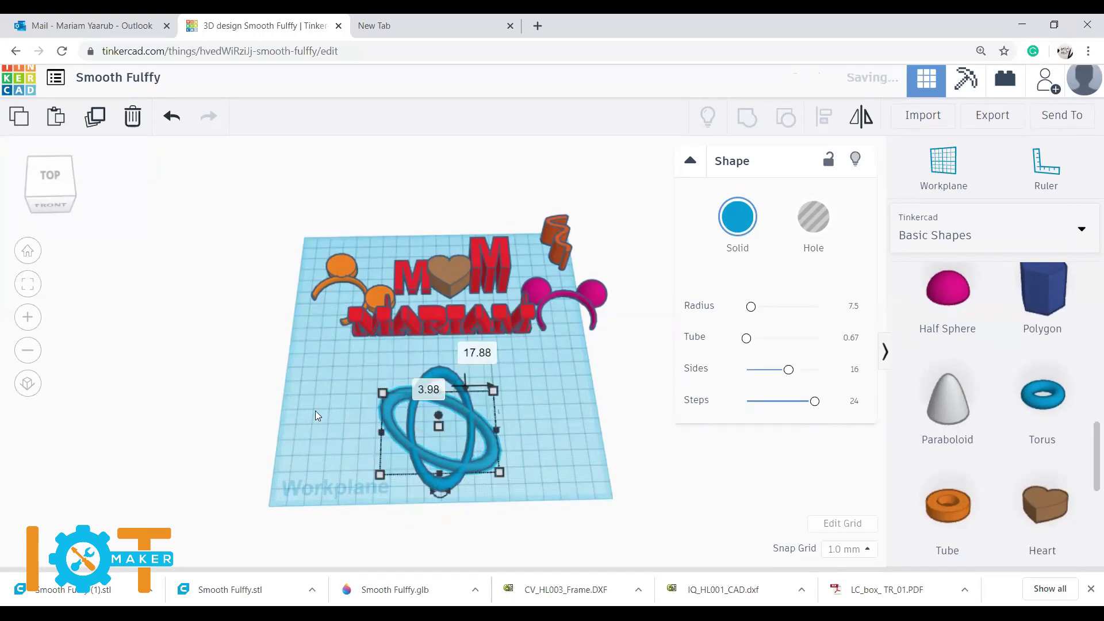
pyautogui.click(95, 116)
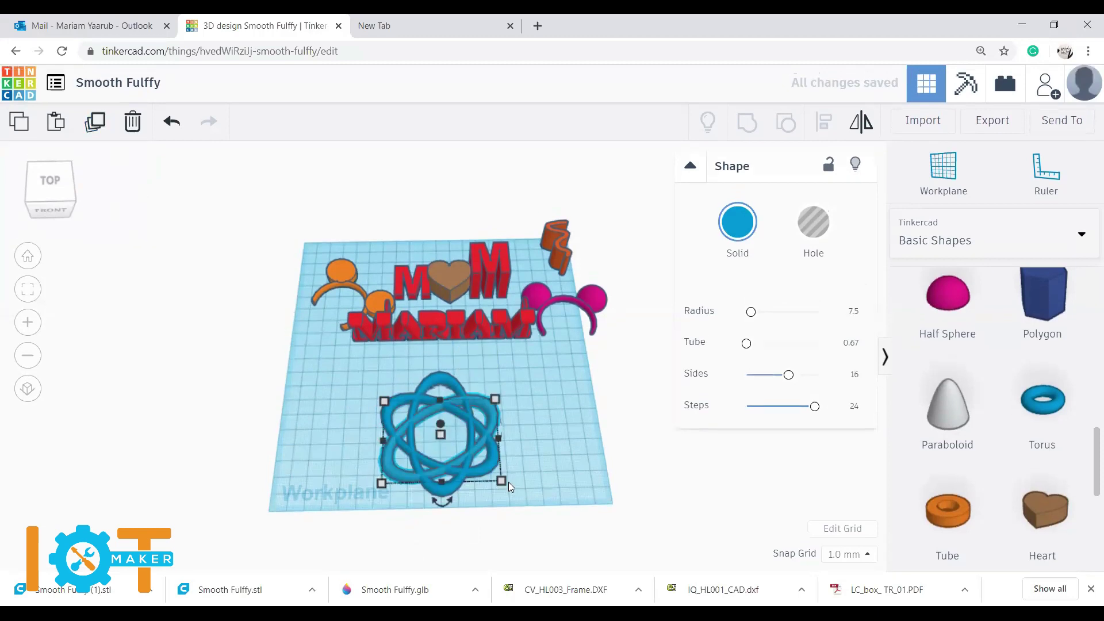
pyautogui.click(550, 433)
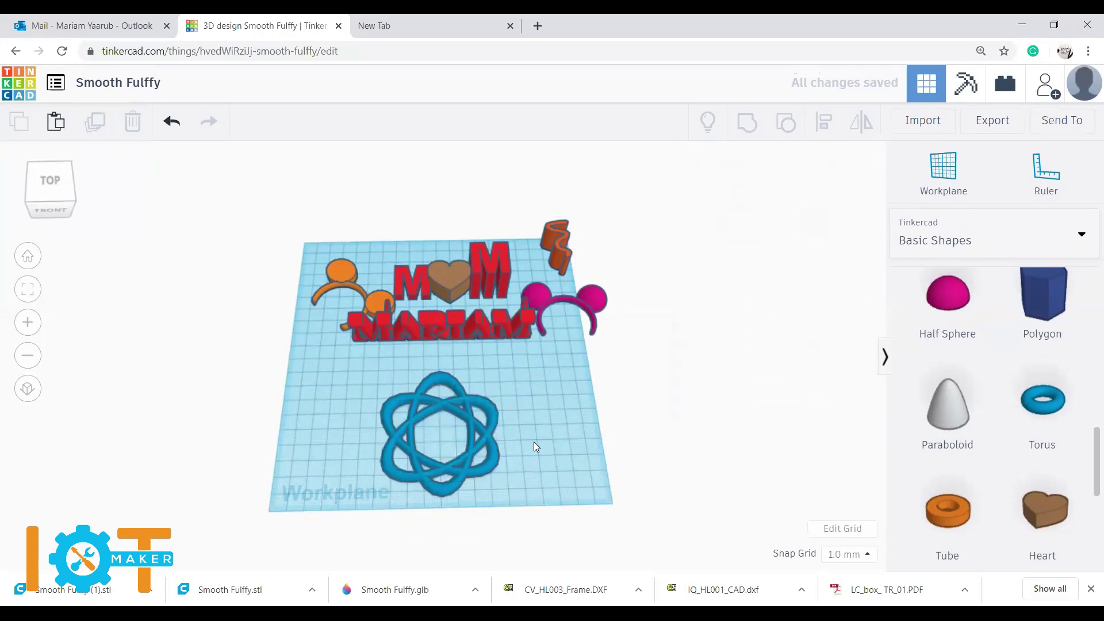
# Step: Inspect the crossing rings from several angles and check the height of the lengthwise ring
pyautogui.moveTo(510, 498); pyautogui.dragTo(572, 445, button='right')
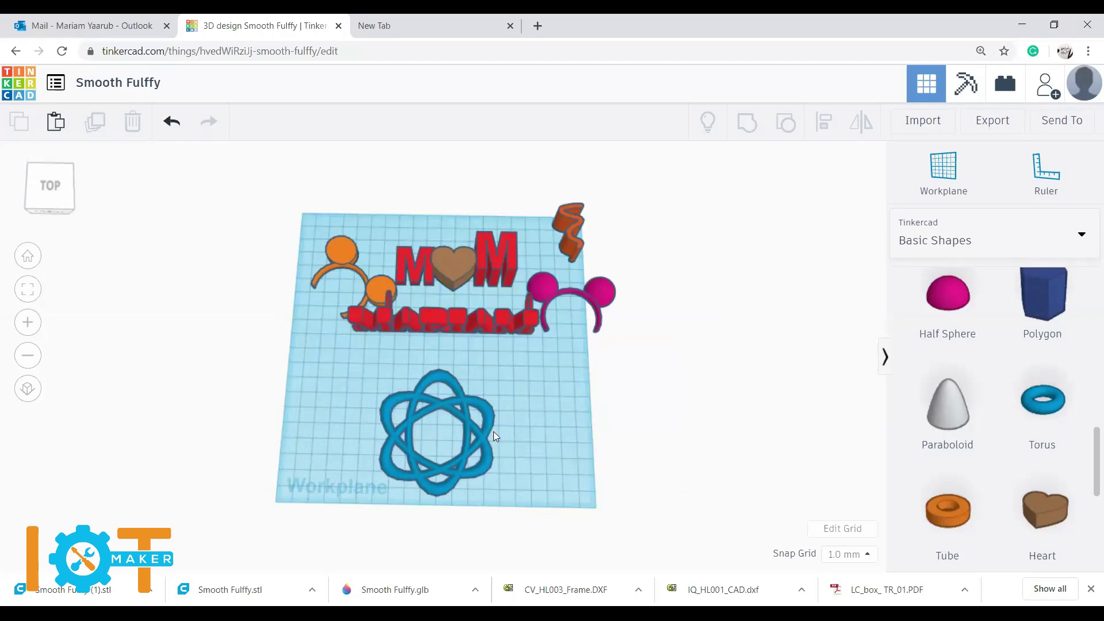
pyautogui.scroll(-4, 957, 315)
pyautogui.scroll(5, 956, 320)
pyautogui.scroll(10, 956, 320)
pyautogui.scroll(-1, 1057, 404)
pyautogui.click(422, 470)
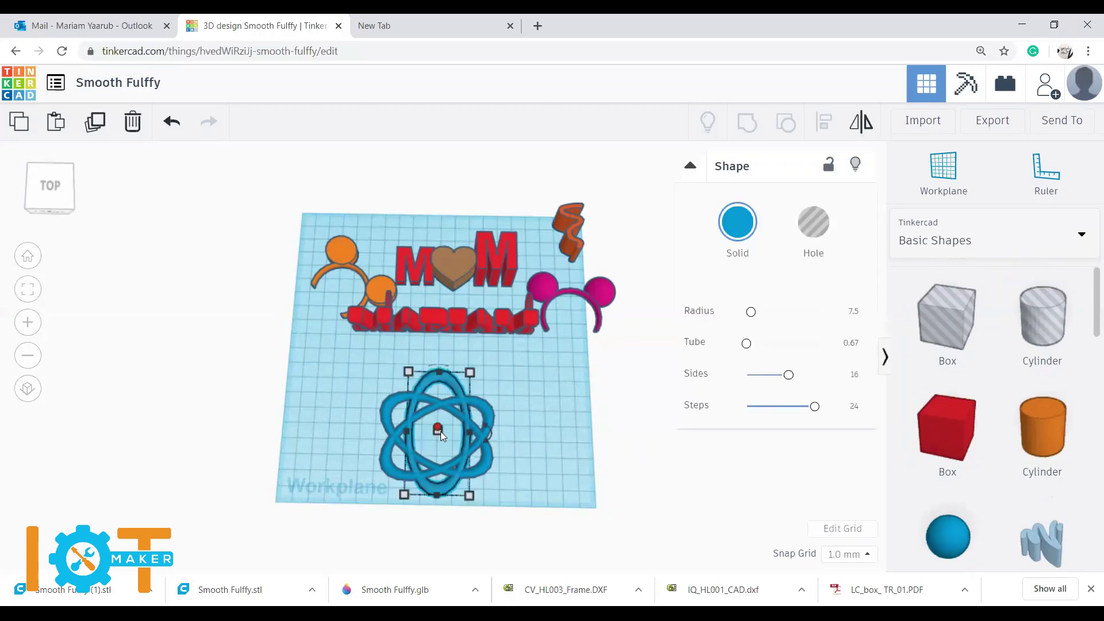
pyautogui.moveTo(508, 464); pyautogui.dragTo(432, 433, button='right')
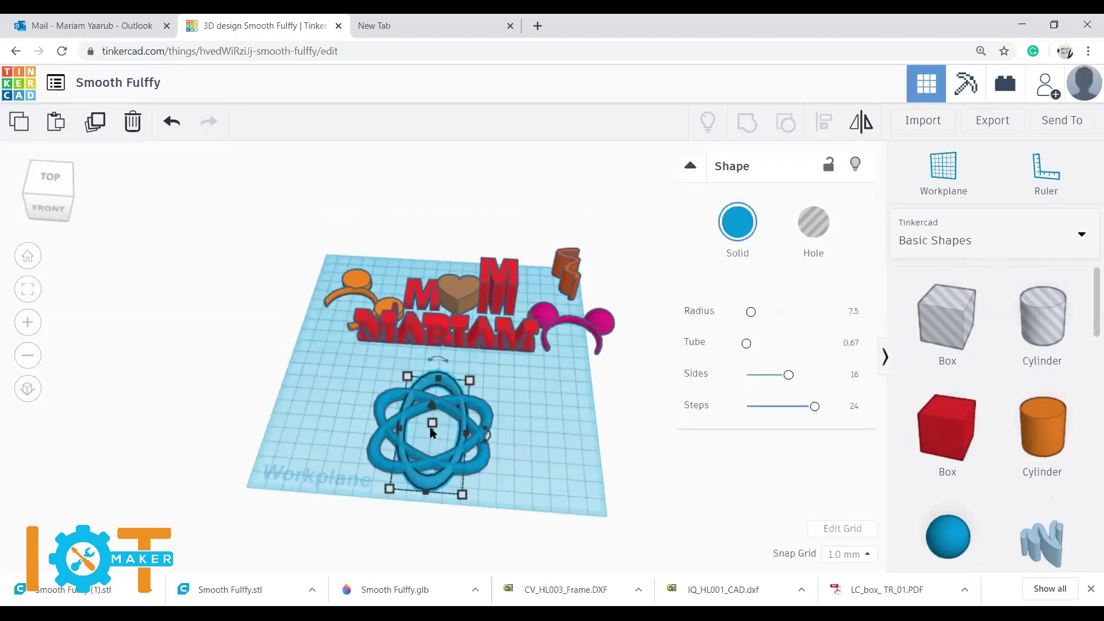
pyautogui.click(432, 423)
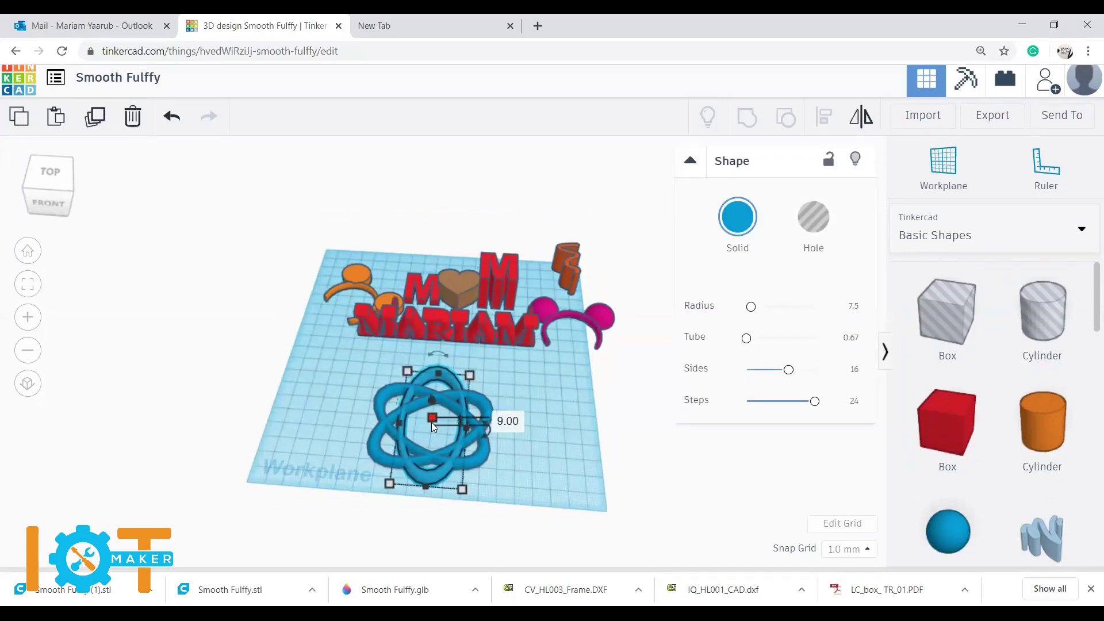
pyautogui.click(543, 470)
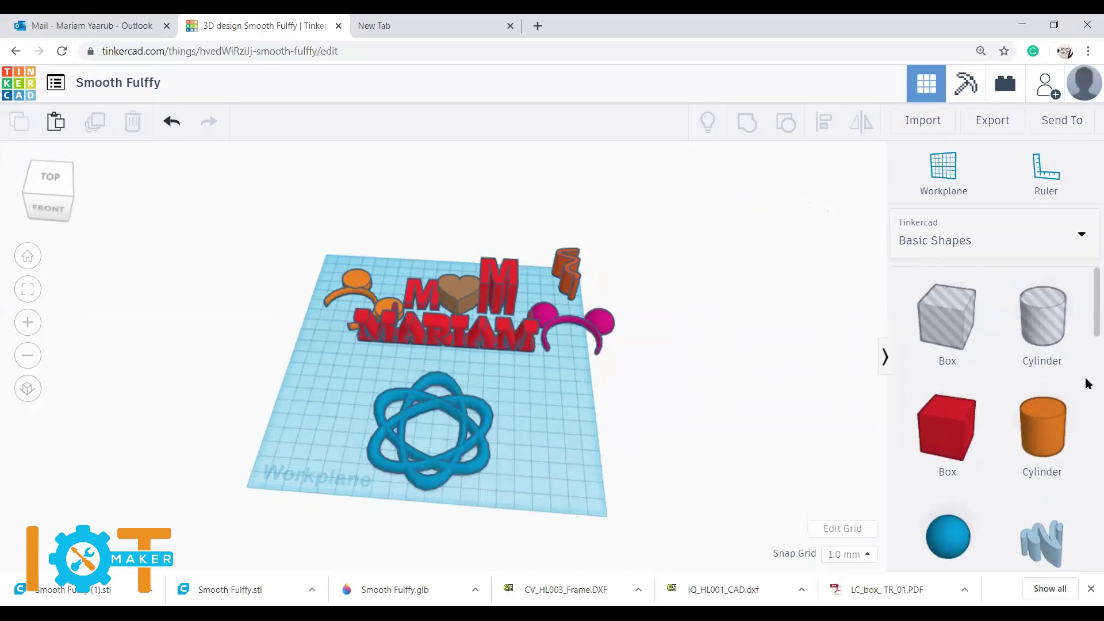
# Step: Place a Cylinder in the centre of the crossing rings and enlarge its base to 32 by 31 mm
pyautogui.moveTo(1030, 440); pyautogui.dragTo(435, 431)
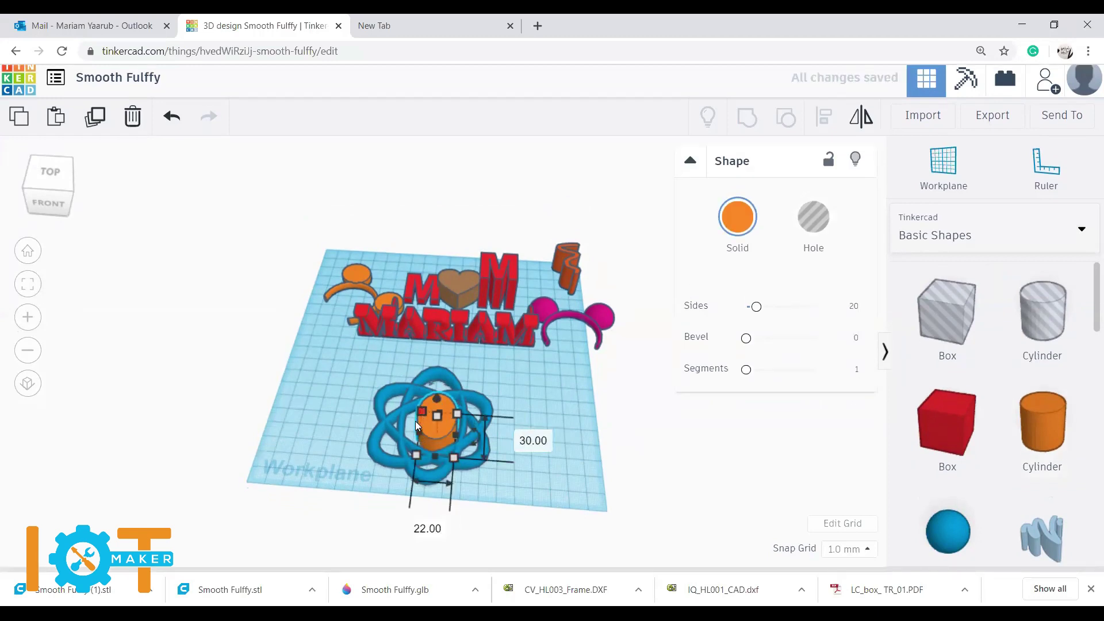
pyautogui.moveTo(416, 454)
pyautogui.mouseDown()
pyautogui.moveTo(401, 449)
pyautogui.moveTo(417, 450)
pyautogui.mouseUp()
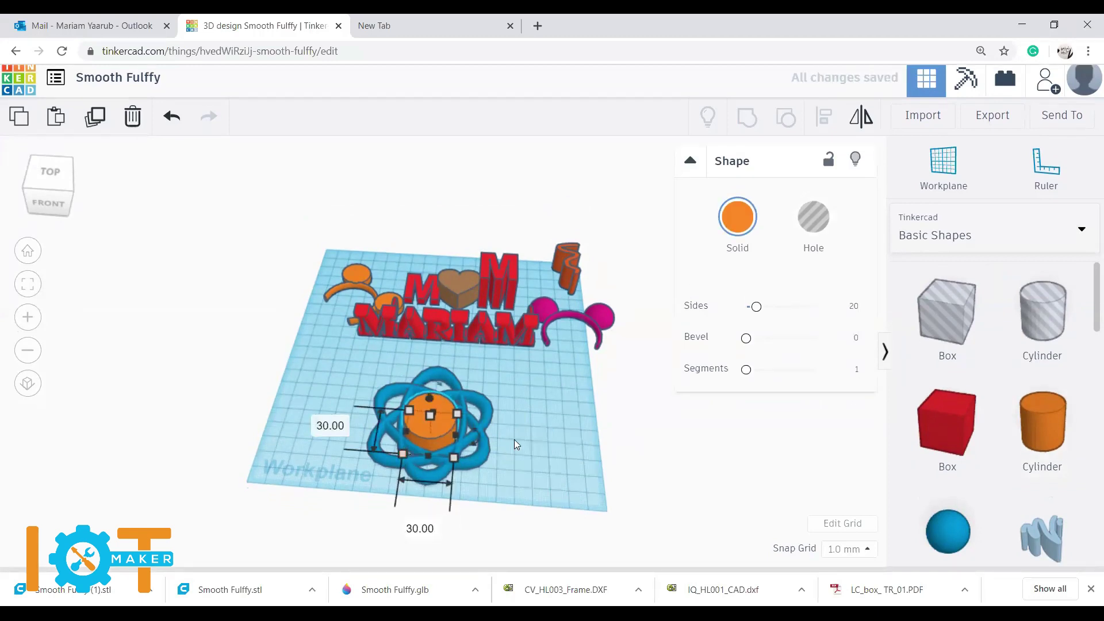
pyautogui.moveTo(516, 482); pyautogui.dragTo(478, 462, button='right')
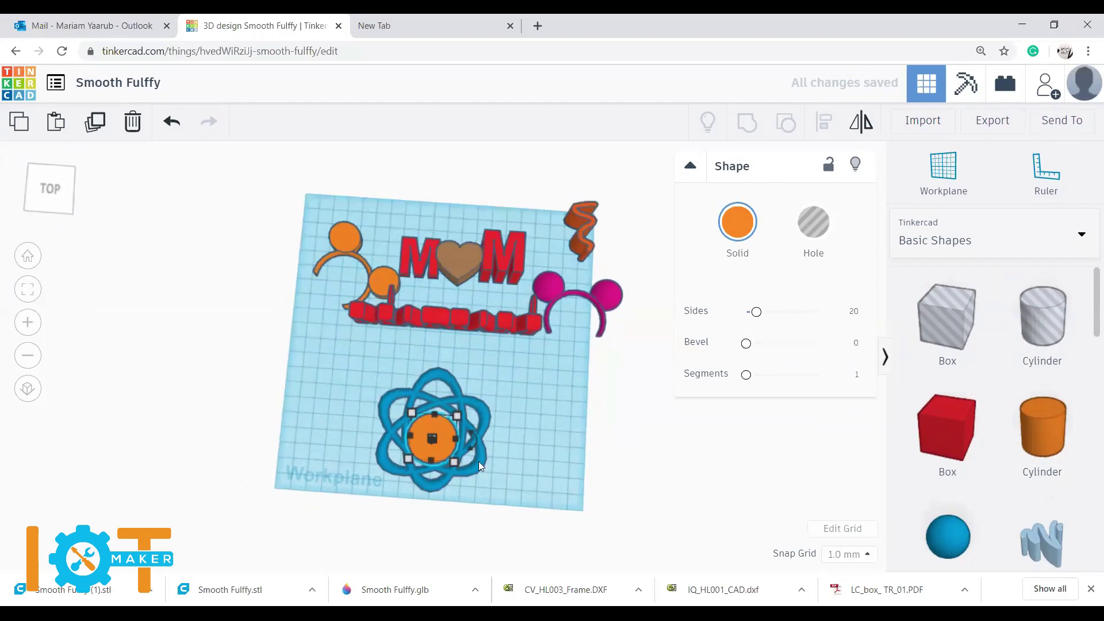
pyautogui.moveTo(458, 411); pyautogui.dragTo(461, 408)
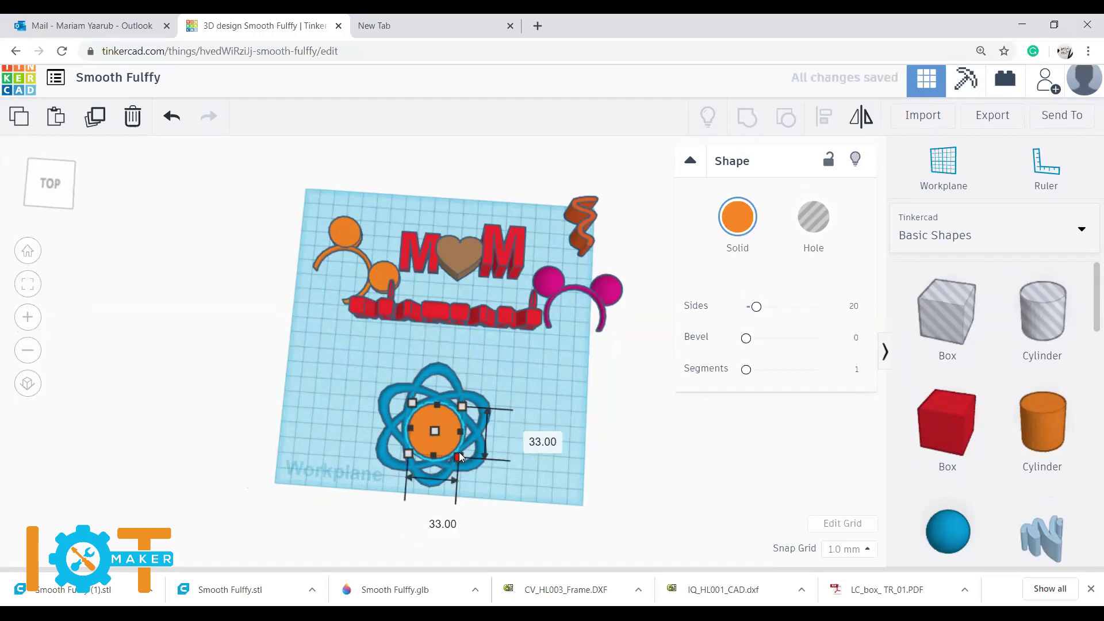
pyautogui.moveTo(459, 454); pyautogui.dragTo(456, 452)
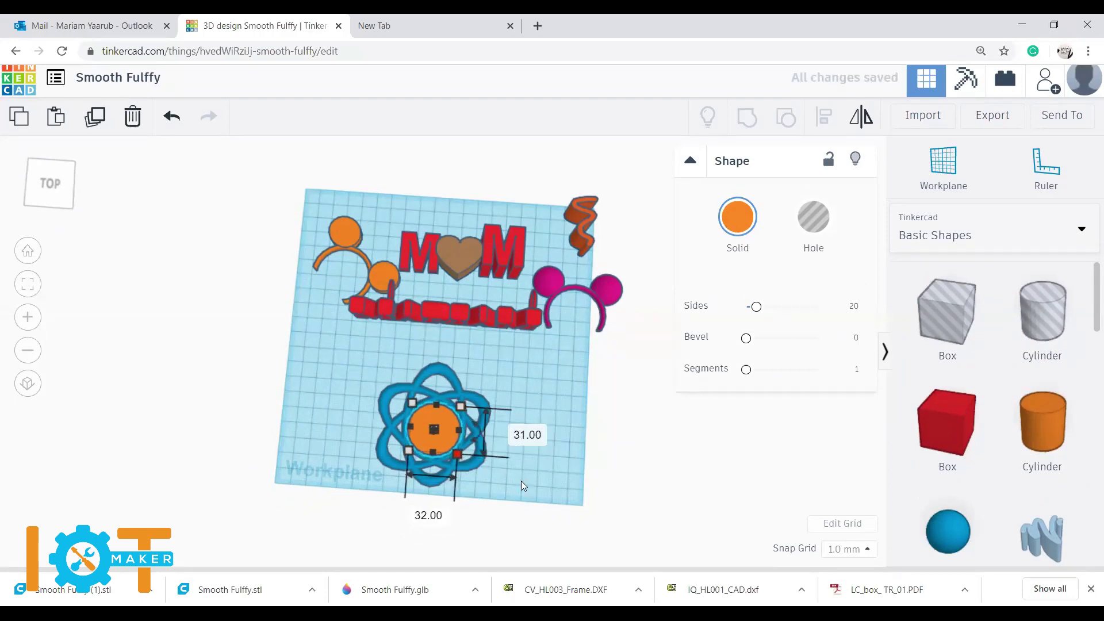
# Step: Shift the diagonal ring running from back left to front right slightly to the left, and reselect the central cylinder
pyautogui.click(484, 467)
pyautogui.click(424, 450)
pyautogui.click(432, 440)
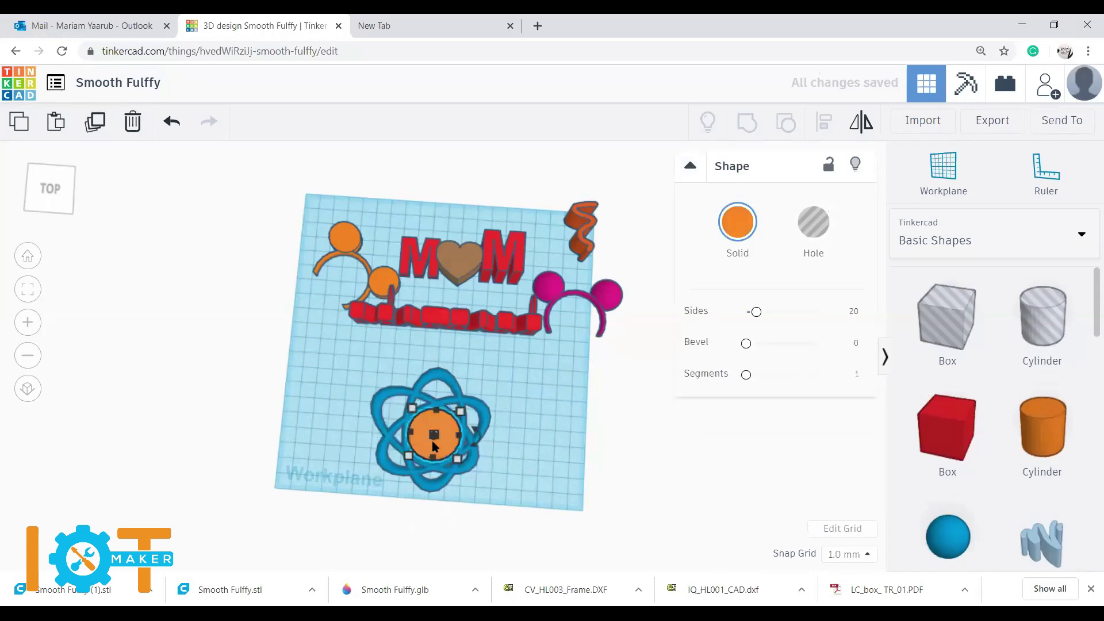
# Step: Set the central cylinder's height to 9 mm
pyautogui.moveTo(544, 449); pyautogui.dragTo(520, 471, button='right')
pyautogui.moveTo(416, 424)
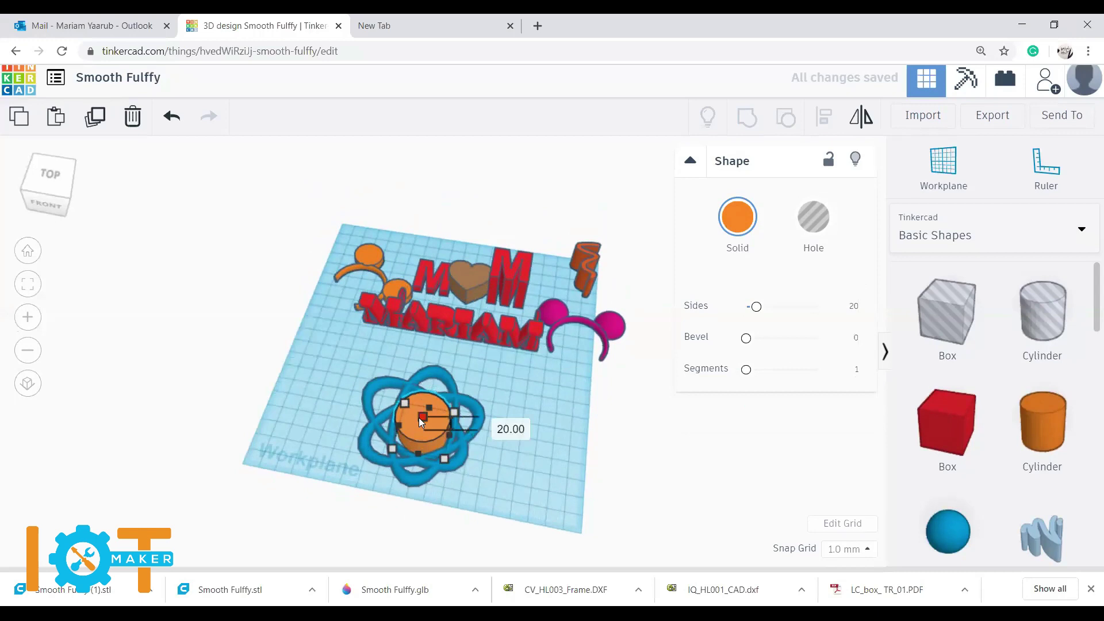
pyautogui.click(508, 422)
pyautogui.write('9')
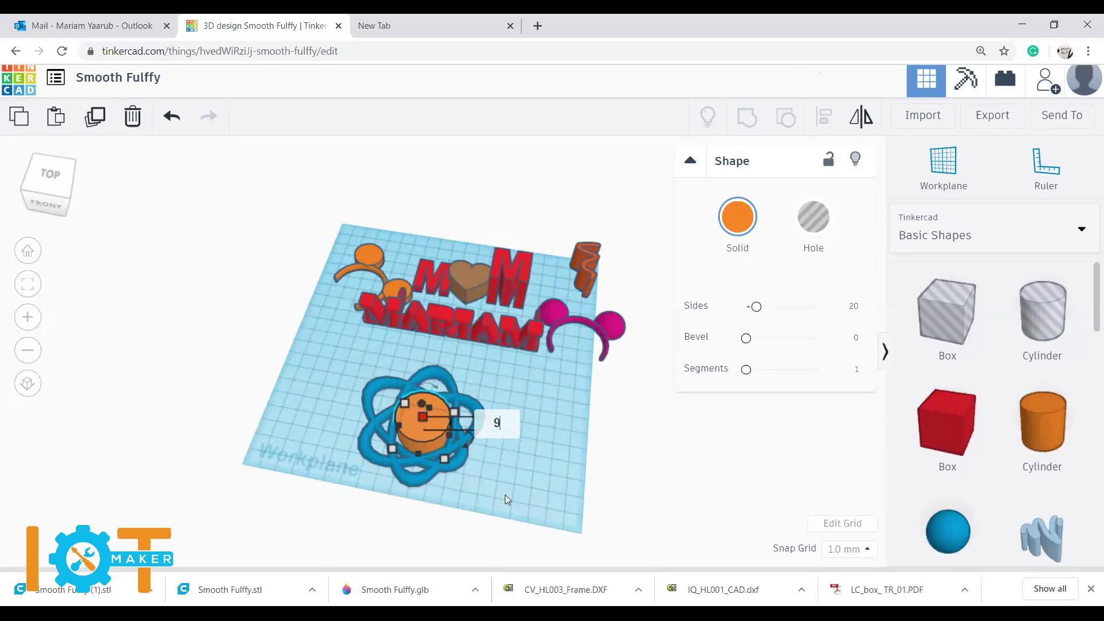
pyautogui.press('Return')
pyautogui.moveTo(511, 497); pyautogui.dragTo(554, 520, button='right')
pyautogui.click(441, 454)
pyautogui.click(539, 440)
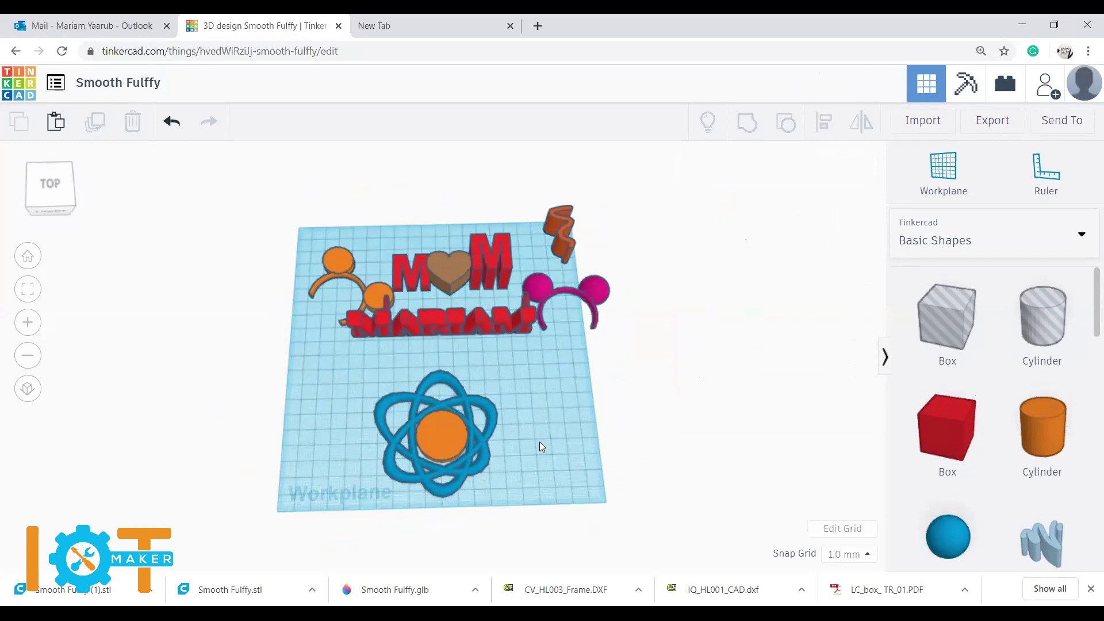
# Step: Align the cylinder and the lengthwise ring on their centres in both horizontal directions
pyautogui.click(448, 446)
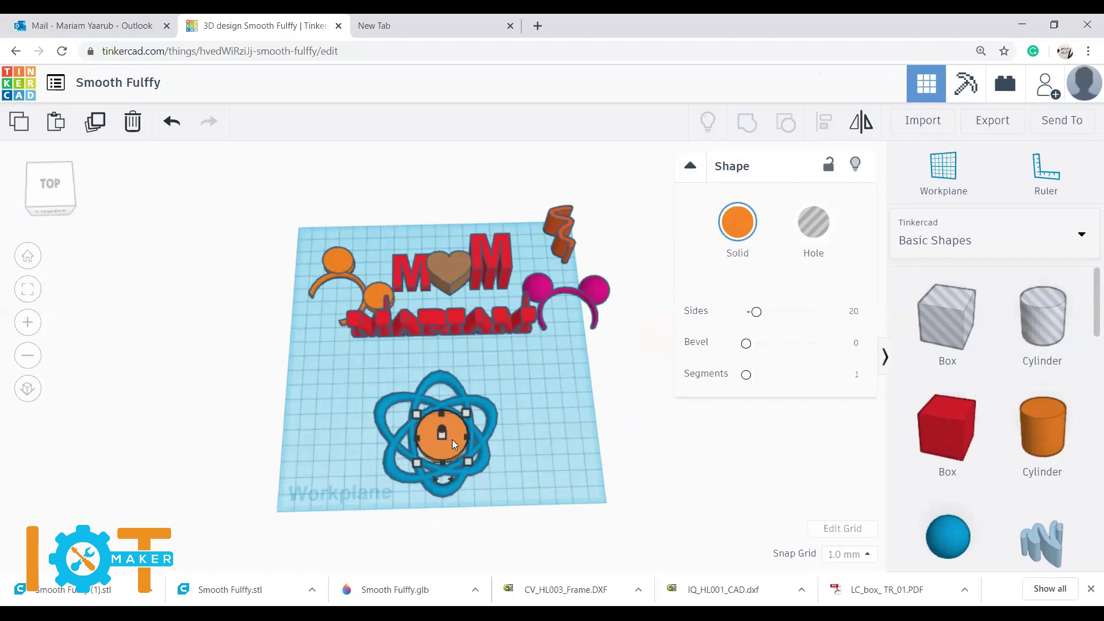
pyautogui.click(440, 370)
pyautogui.click(440, 374)
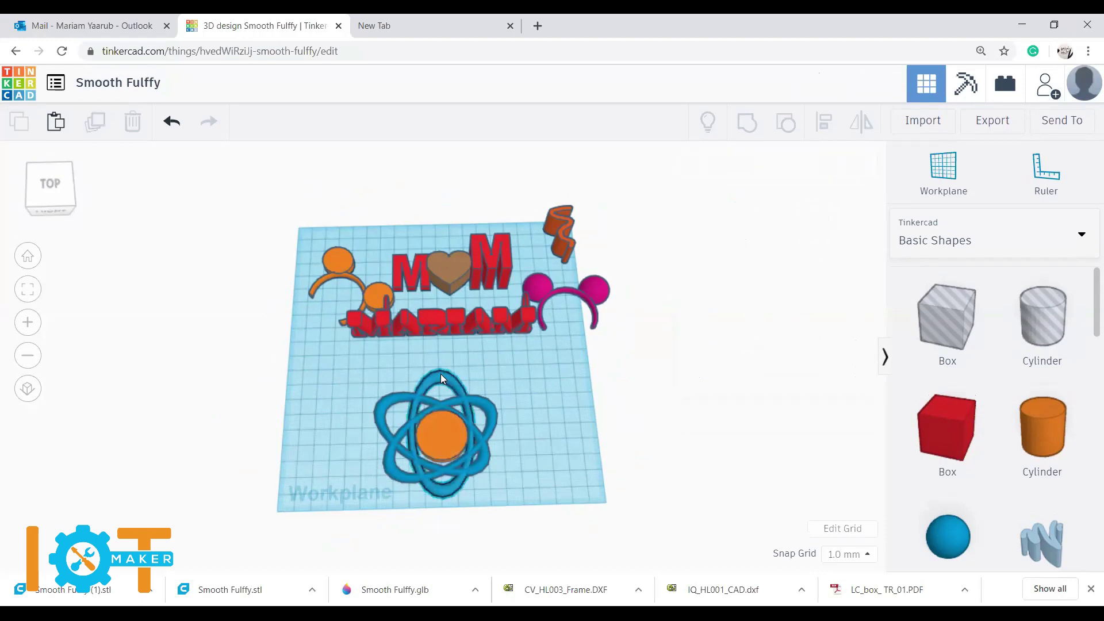
pyautogui.keyDown('shift'); pyautogui.click(448, 448); pyautogui.keyUp('shift')
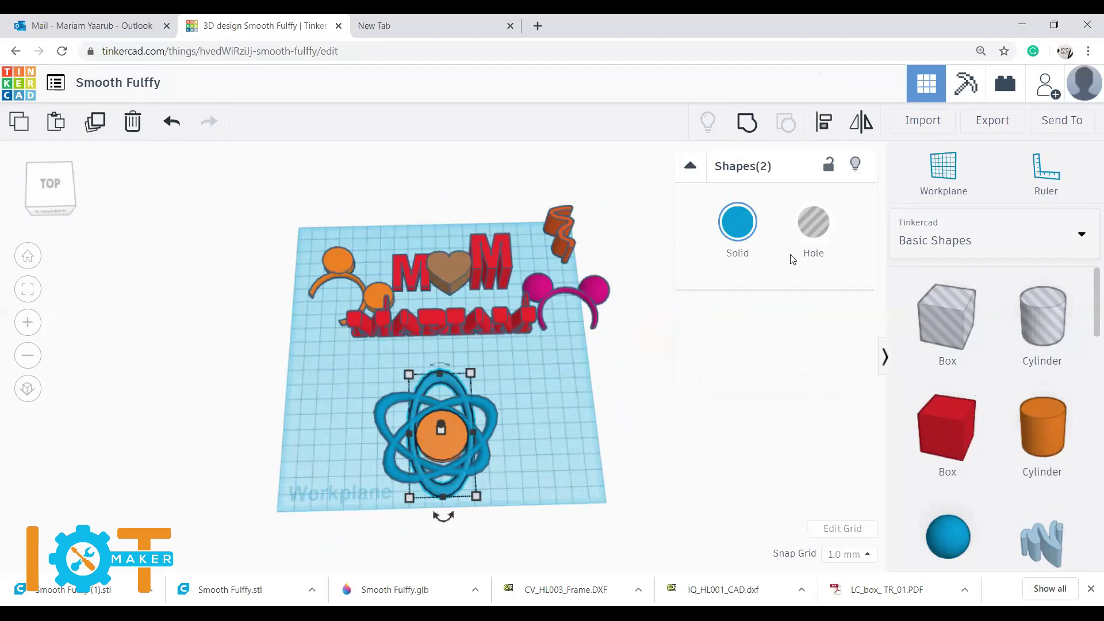
pyautogui.click(823, 121)
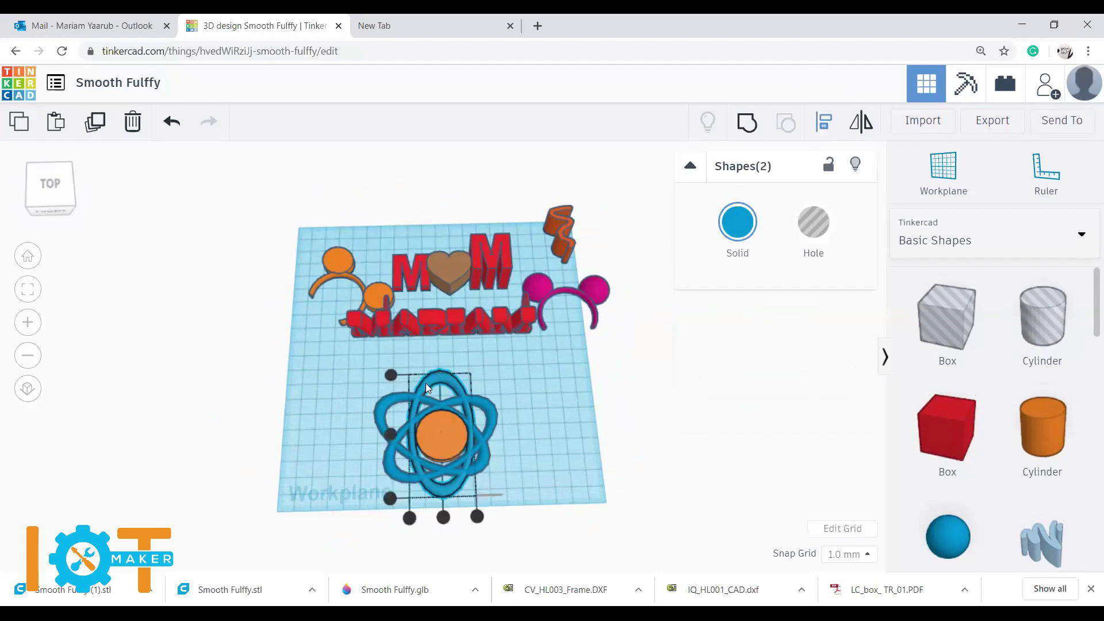
pyautogui.click(395, 438)
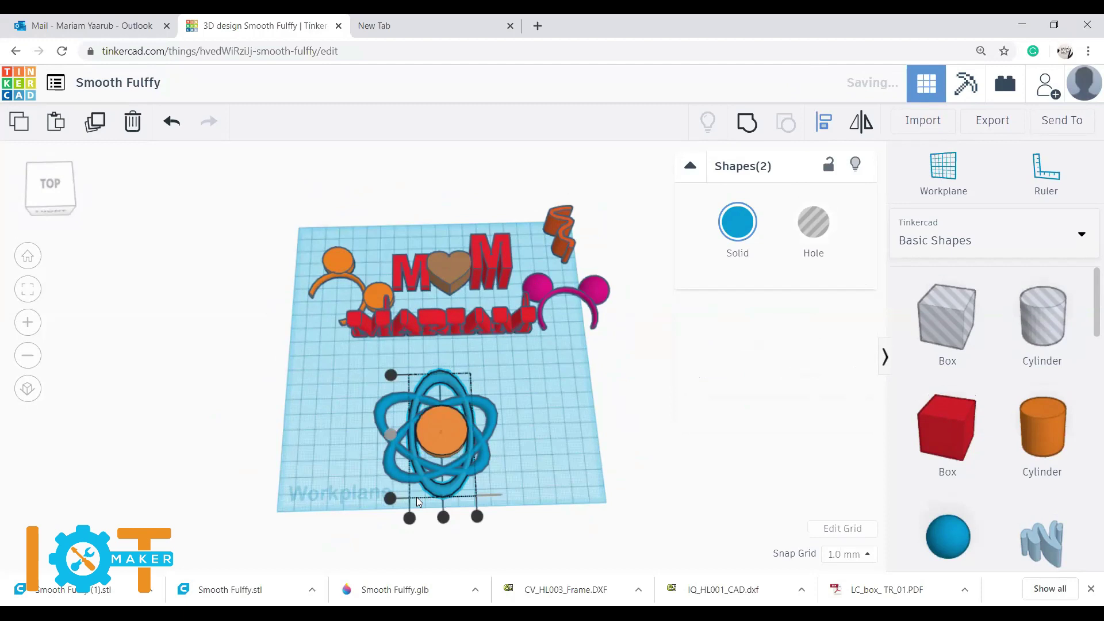
pyautogui.click(442, 518)
pyautogui.click(522, 458)
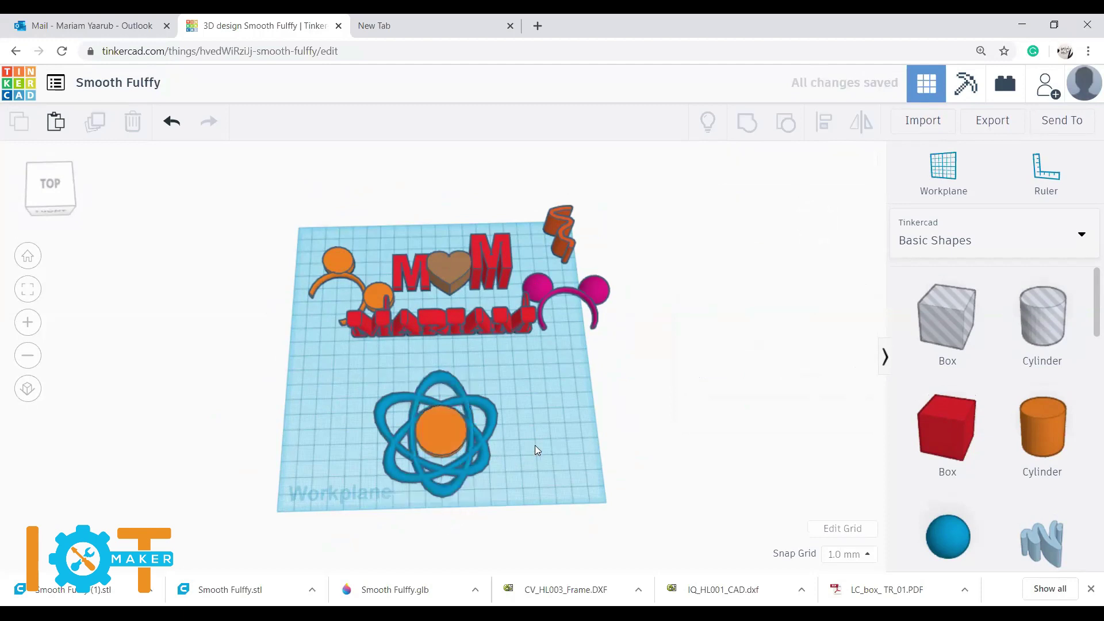
# Step: Stretch the central cylinder's length to 38 mm so it forms an oval between the rings
pyautogui.moveTo(535, 448); pyautogui.dragTo(533, 495, button='right')
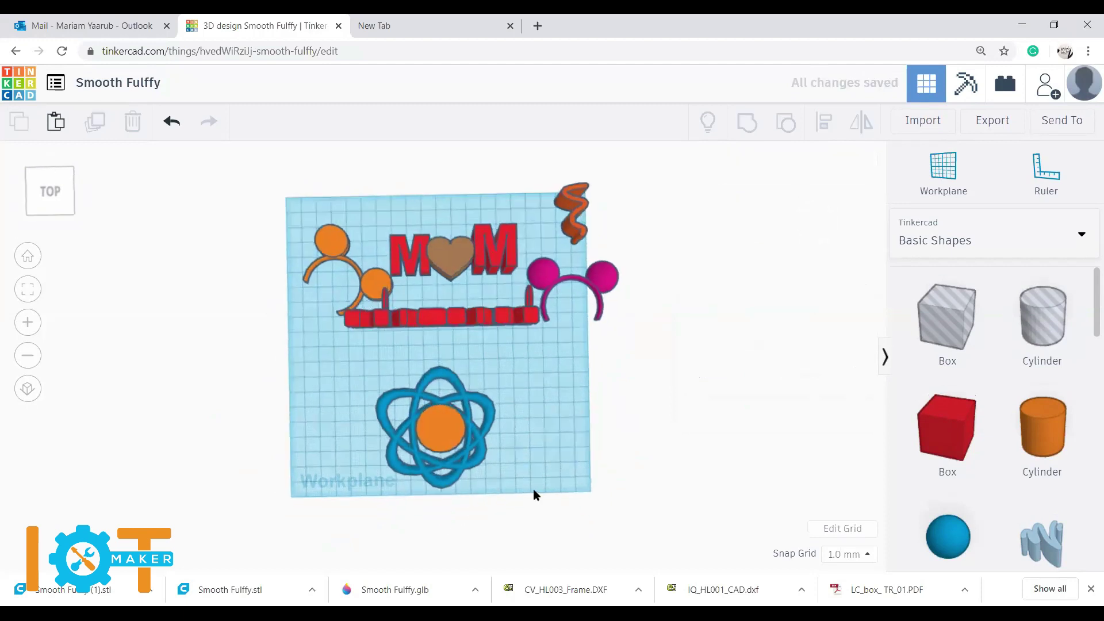
pyautogui.click(444, 439)
pyautogui.moveTo(465, 444); pyautogui.dragTo(465, 453)
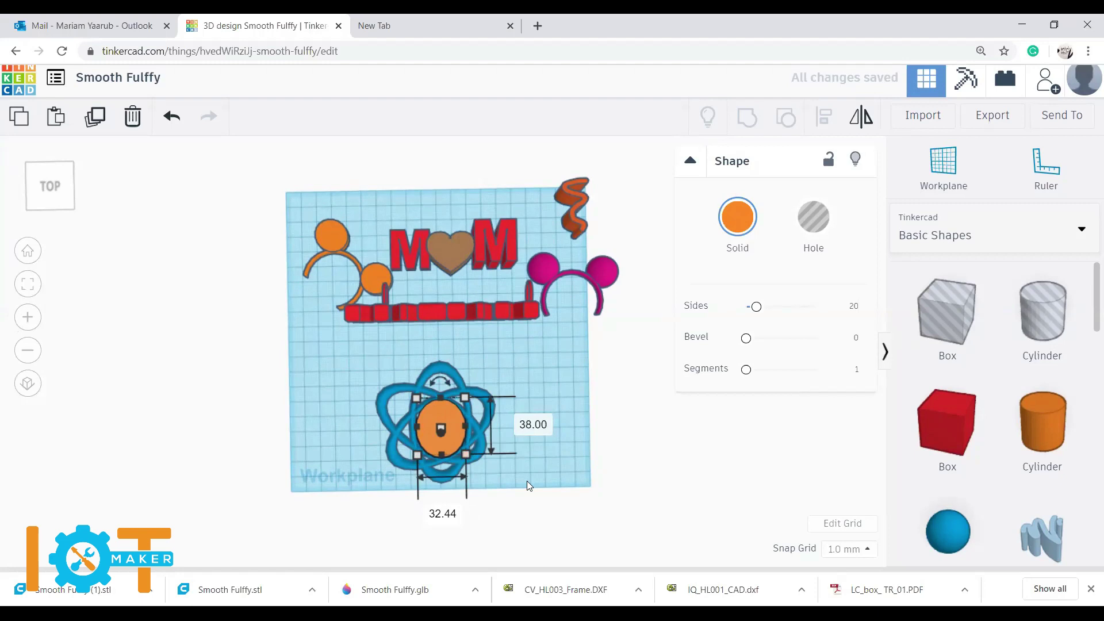
pyautogui.moveTo(416, 405); pyautogui.dragTo(566, 402, button='right')
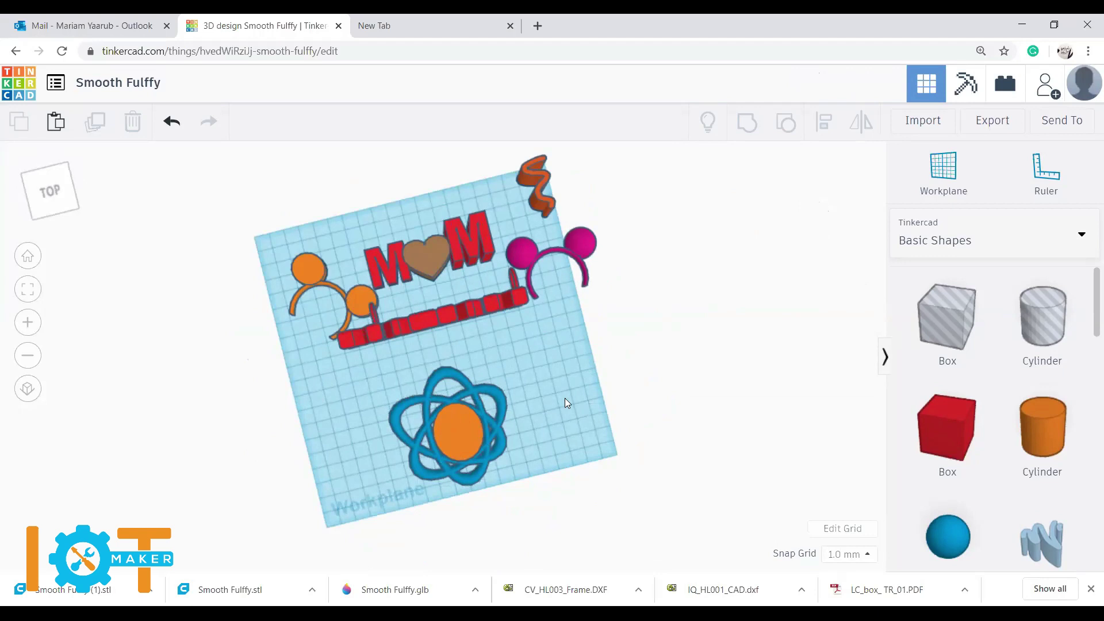
pyautogui.moveTo(542, 432)
pyautogui.mouseDown(button='right')
pyautogui.moveTo(485, 352)
pyautogui.moveTo(563, 433)
pyautogui.mouseUp(button='right')
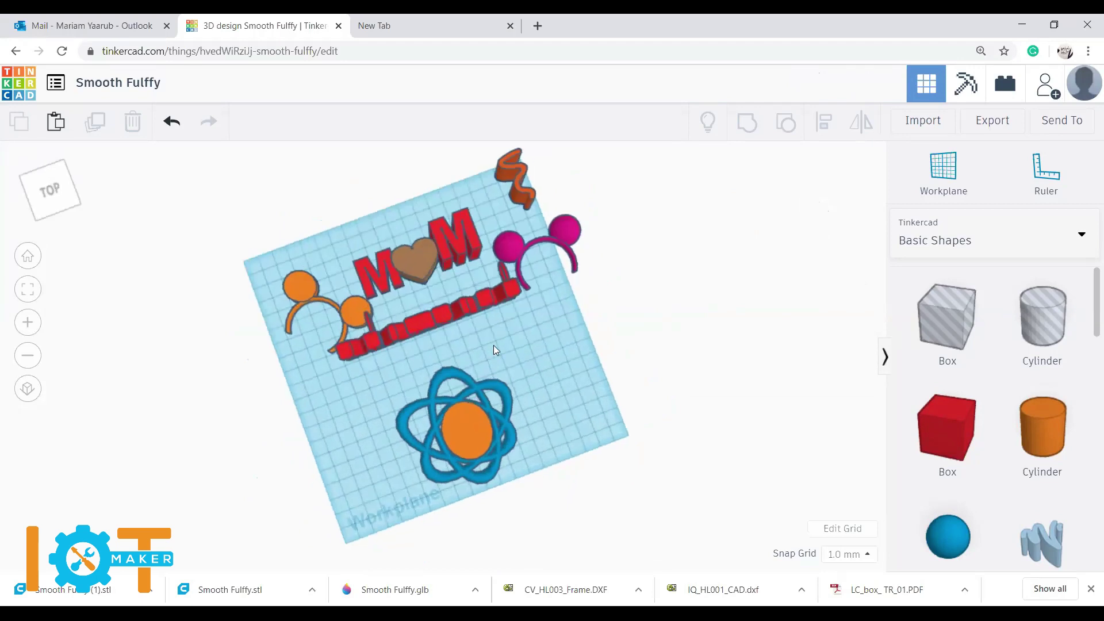
# Step: Group the three crossing rings and the central cylinder into one object
pyautogui.moveTo(532, 361); pyautogui.dragTo(381, 536)
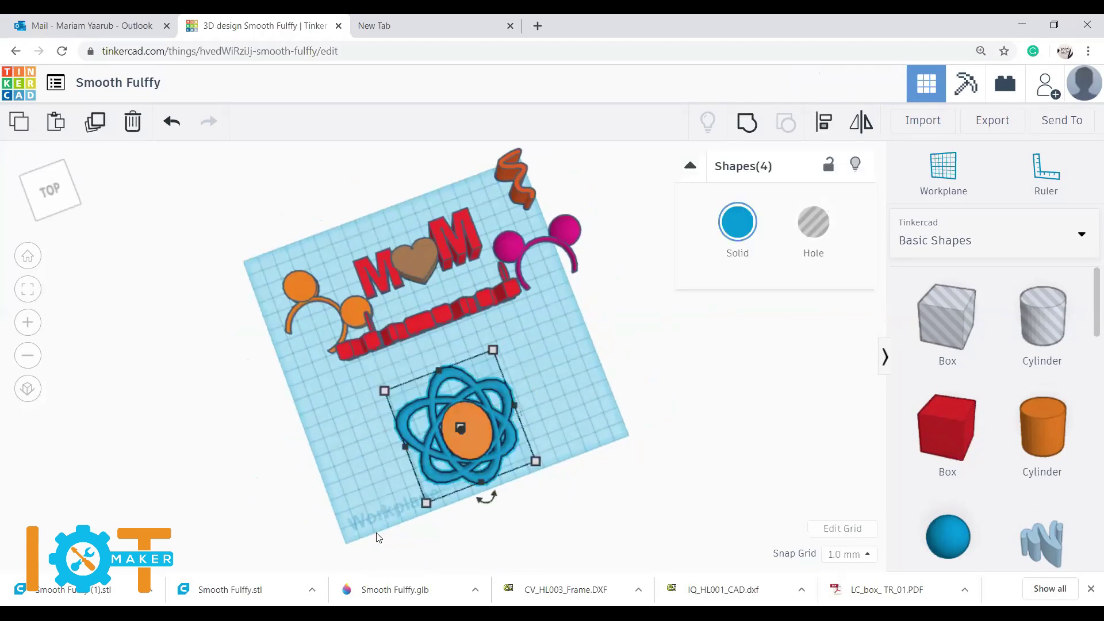
pyautogui.click(747, 122)
pyautogui.click(583, 424)
pyautogui.moveTo(578, 417); pyautogui.dragTo(524, 388, button='right')
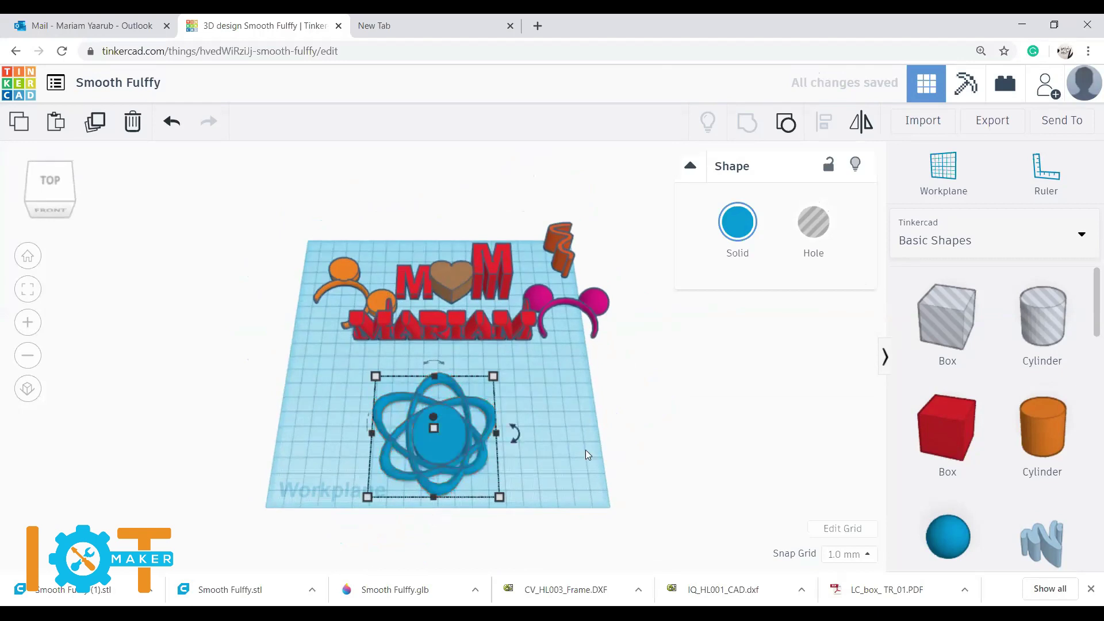
# Step: Add a sphere to the workplane beside the grouped ring piece
pyautogui.click(586, 448)
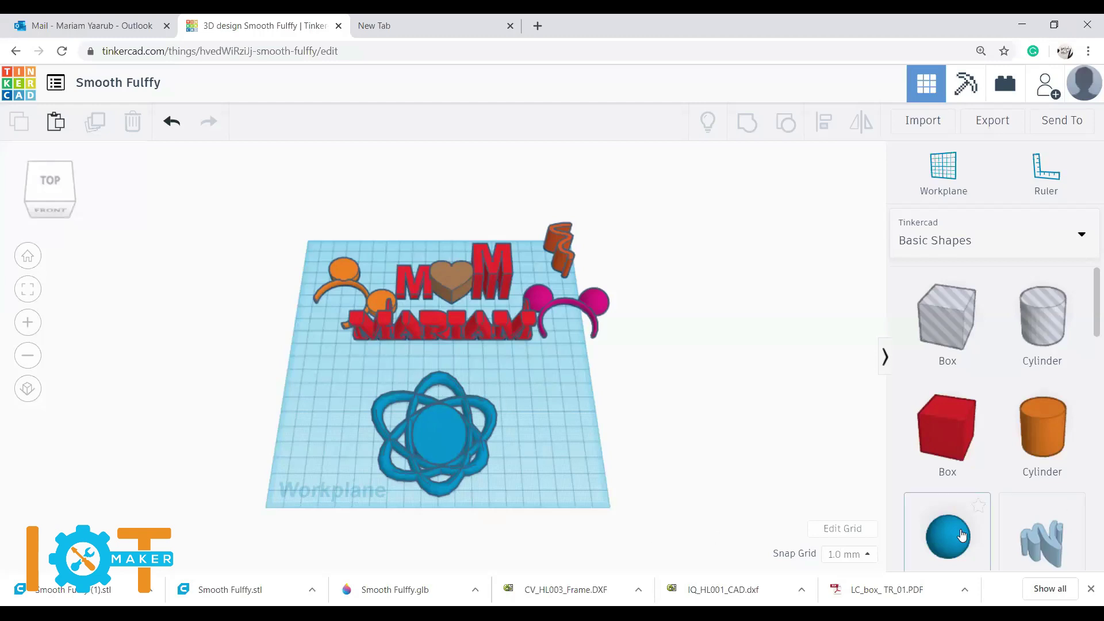
pyautogui.scroll(-3, 962, 535)
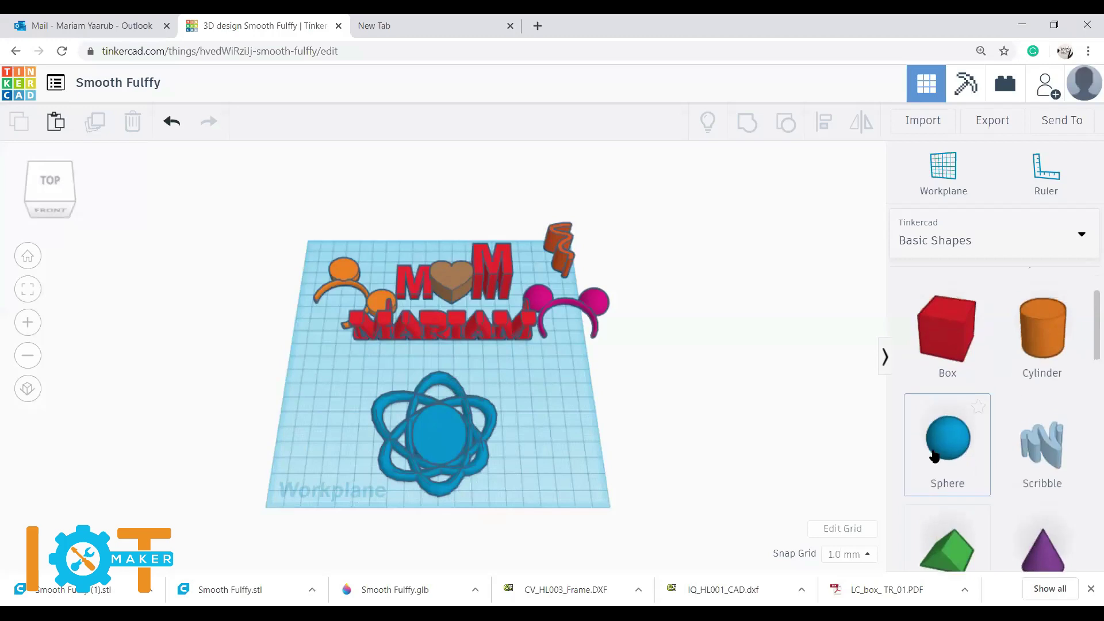
pyautogui.moveTo(947, 446); pyautogui.dragTo(522, 439)
# Step: Add a solid cylinder on the empty area behind and left of the ring piece, sized 10 by 10 mm and 9 mm high
pyautogui.scroll(3, 950, 390)
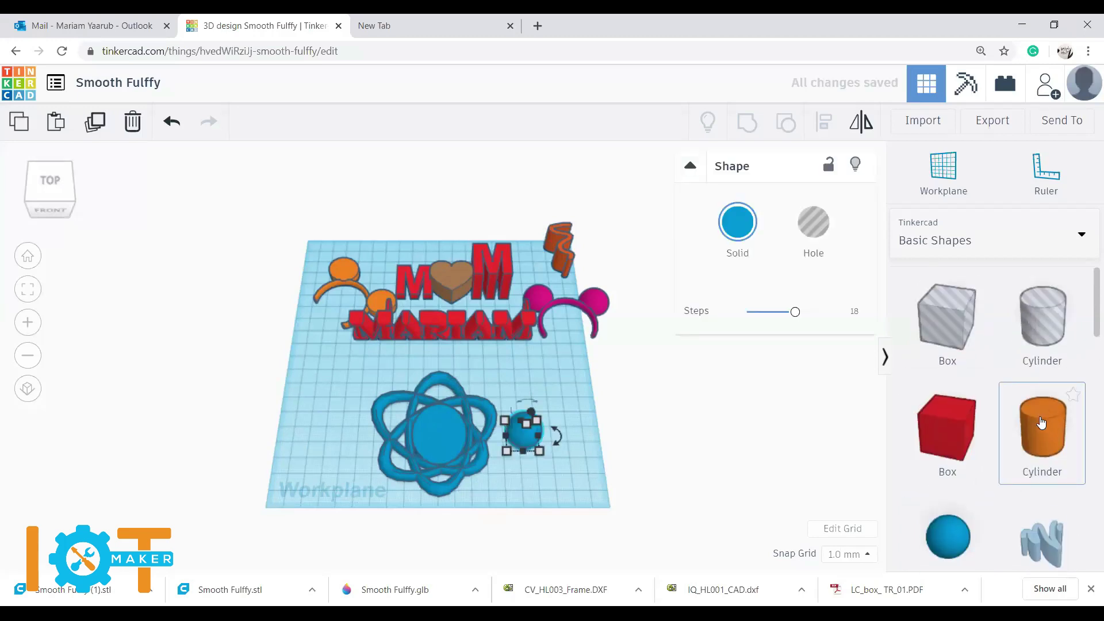
pyautogui.click(344, 382)
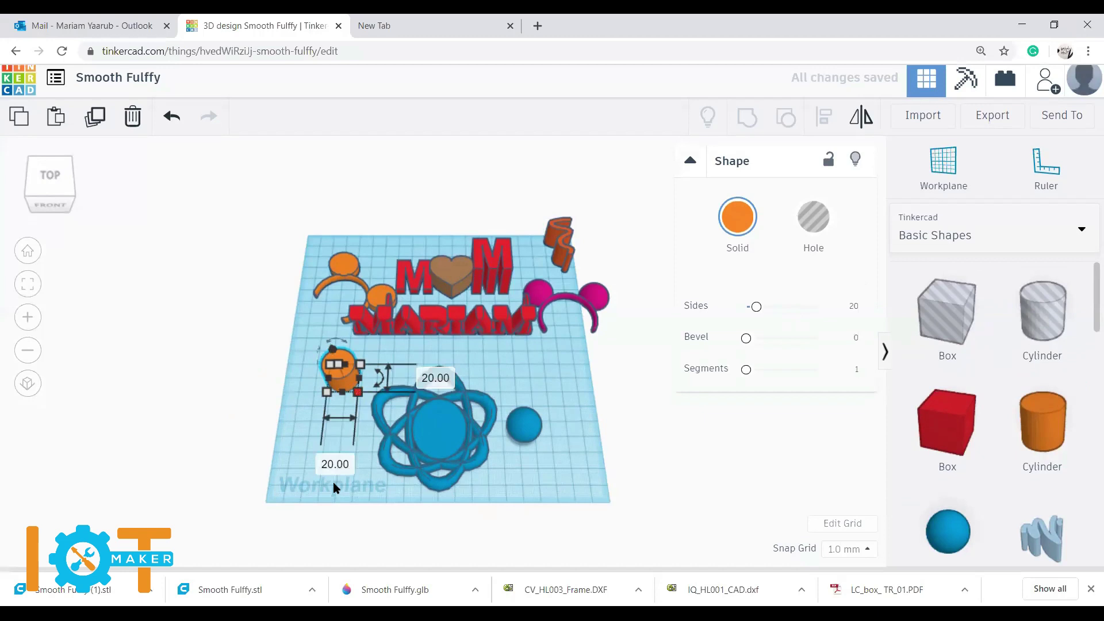
pyautogui.click(333, 461)
pyautogui.write('10')
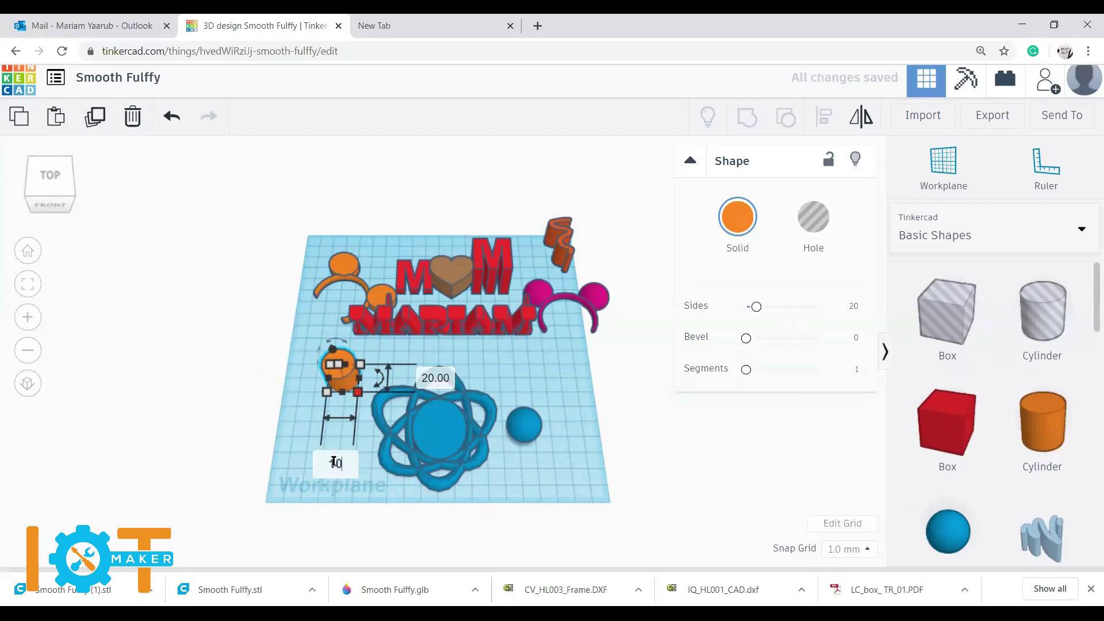
pyautogui.press('Return')
pyautogui.click(418, 378)
pyautogui.write('10')
pyautogui.press('Return')
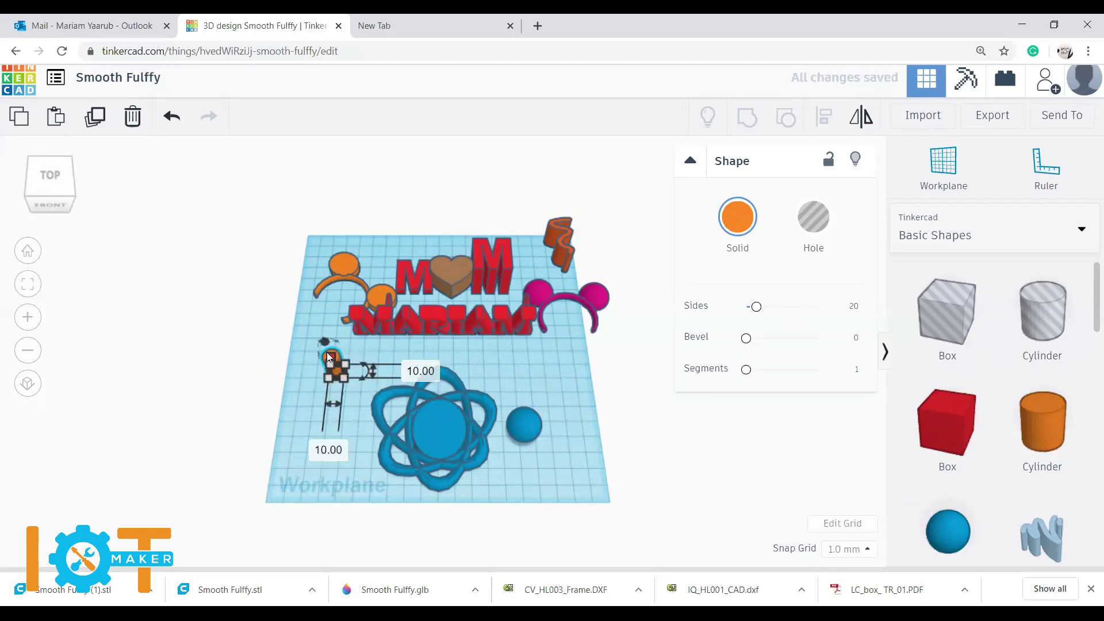
pyautogui.click(411, 365)
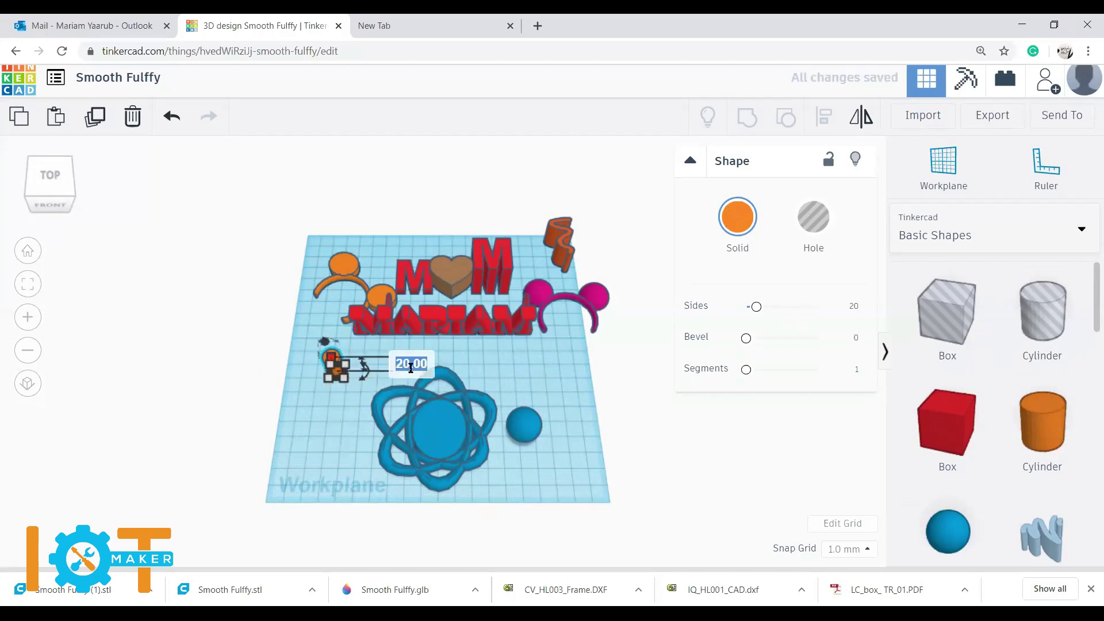
pyautogui.write('9')
pyautogui.press('Return')
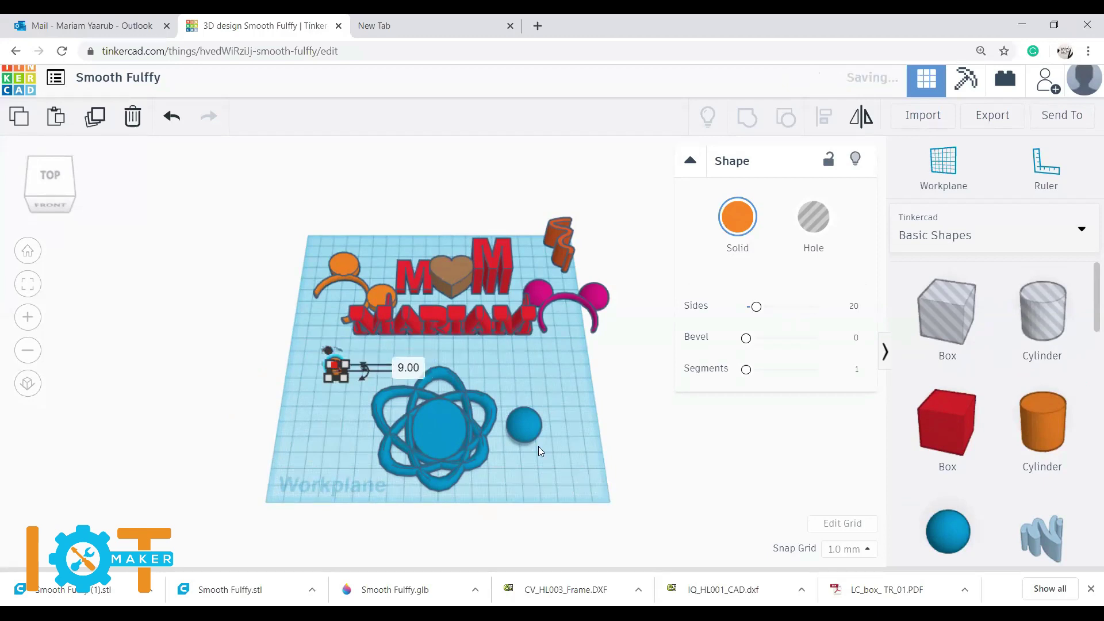
# Step: Resize the sphere beside the ring piece to 10 by 10 mm with a height of 9 mm
pyautogui.click(522, 432)
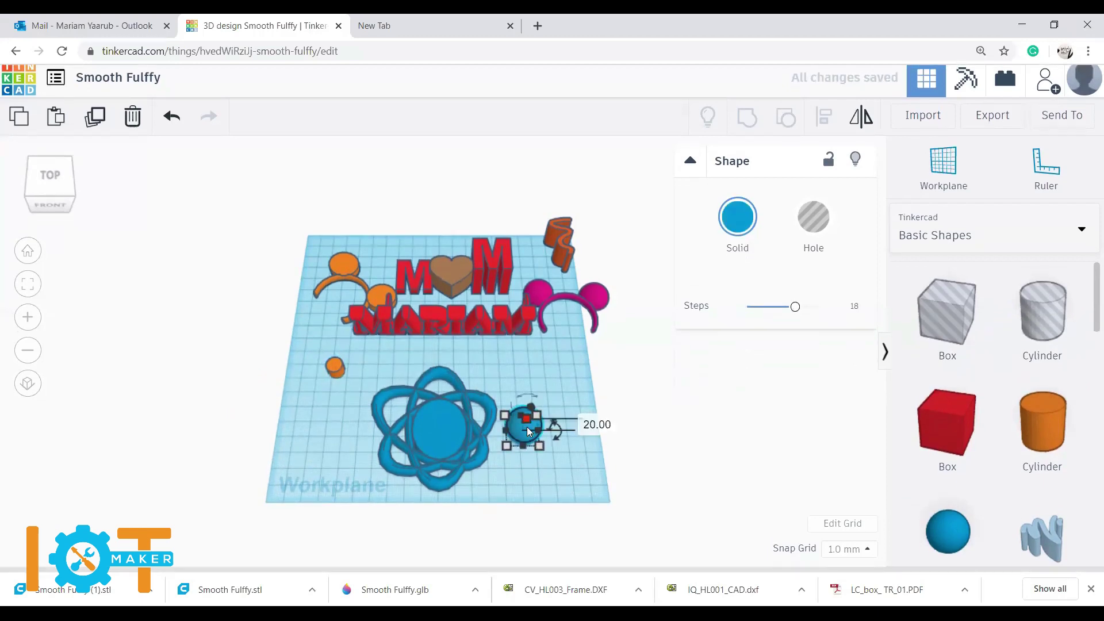
pyautogui.click(593, 428)
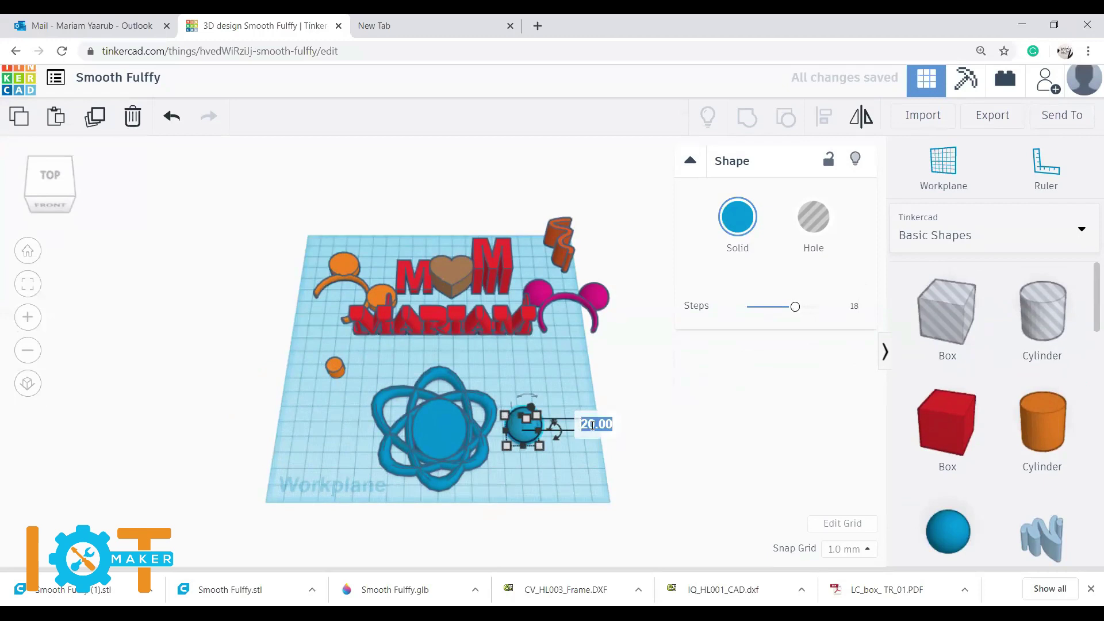
pyautogui.press('Return')
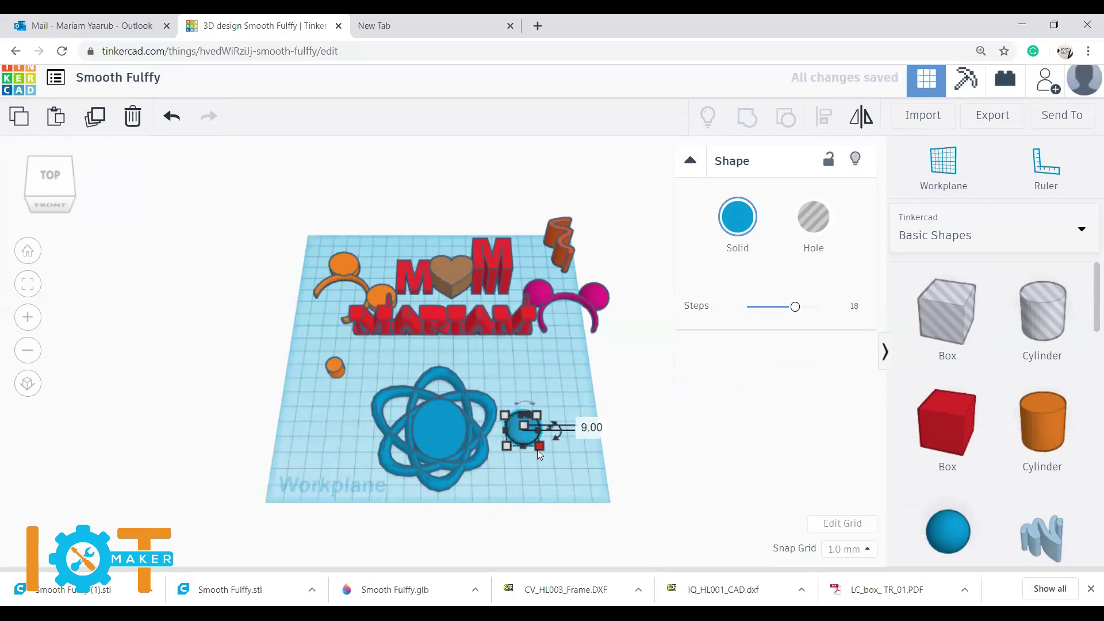
pyautogui.click(608, 437)
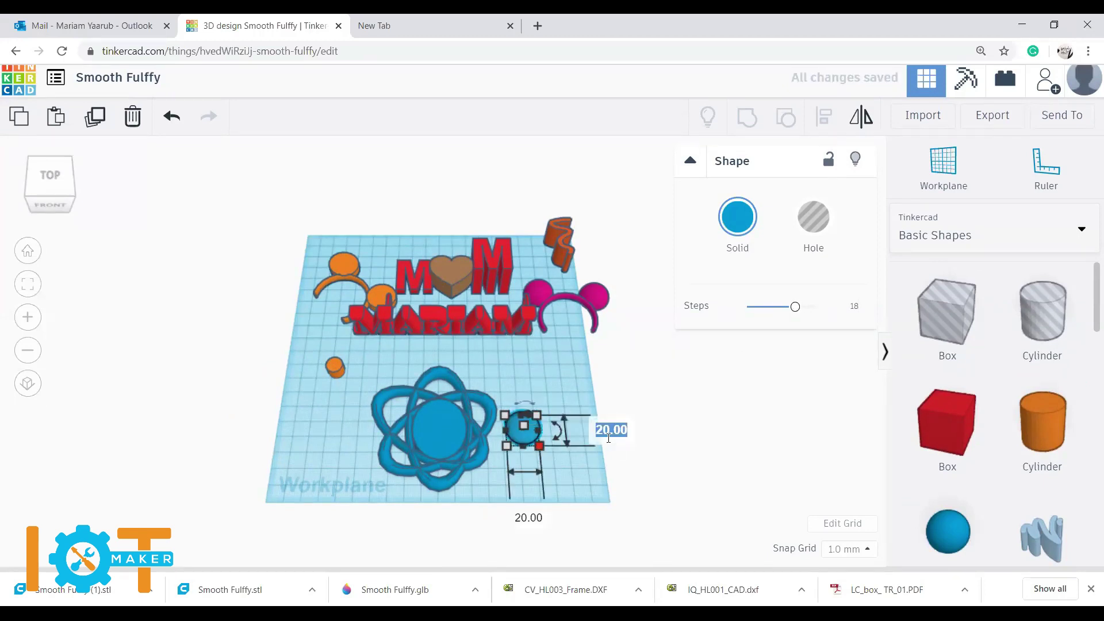
pyautogui.write('10')
pyautogui.click(532, 518)
pyautogui.write('10')
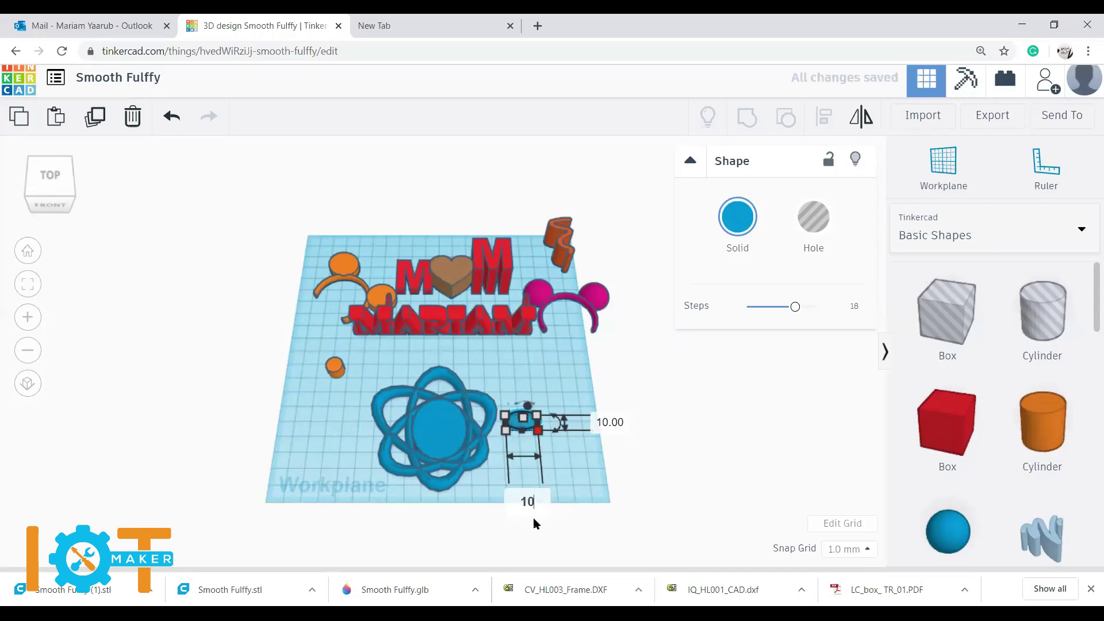
pyautogui.scroll(2, 644, 521)
pyautogui.click(611, 532)
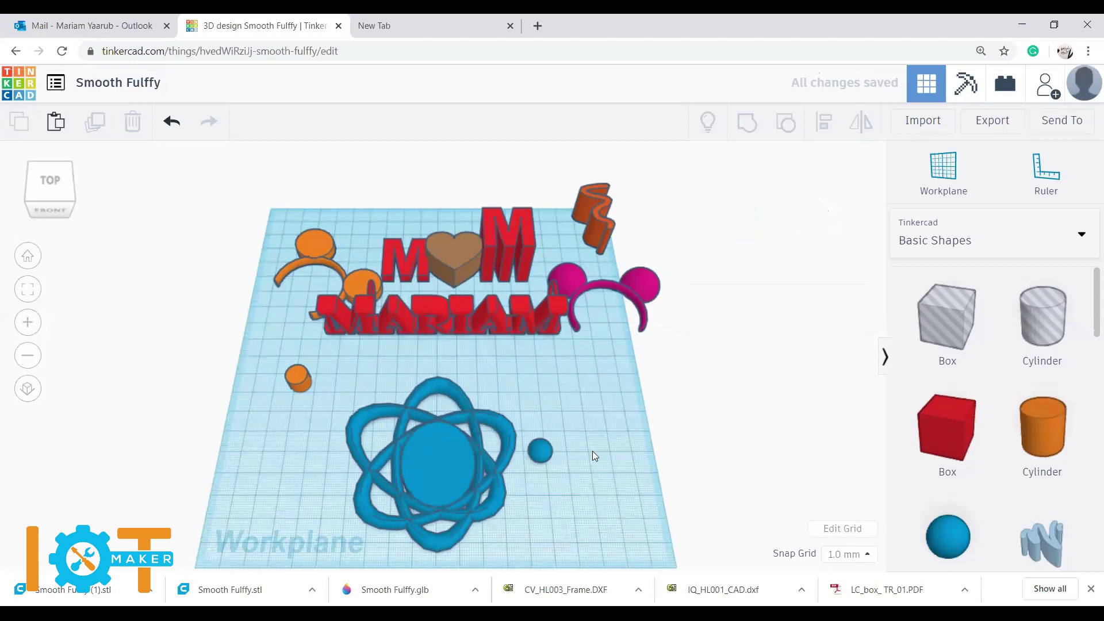
# Step: Colour the small sphere black
pyautogui.click(543, 455)
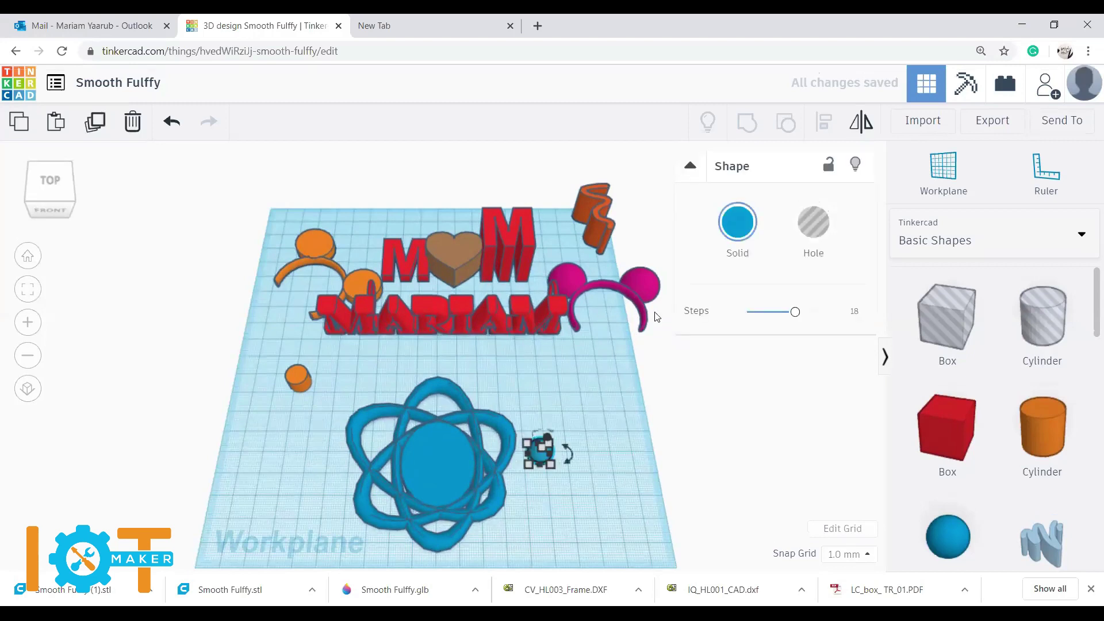
pyautogui.click(740, 225)
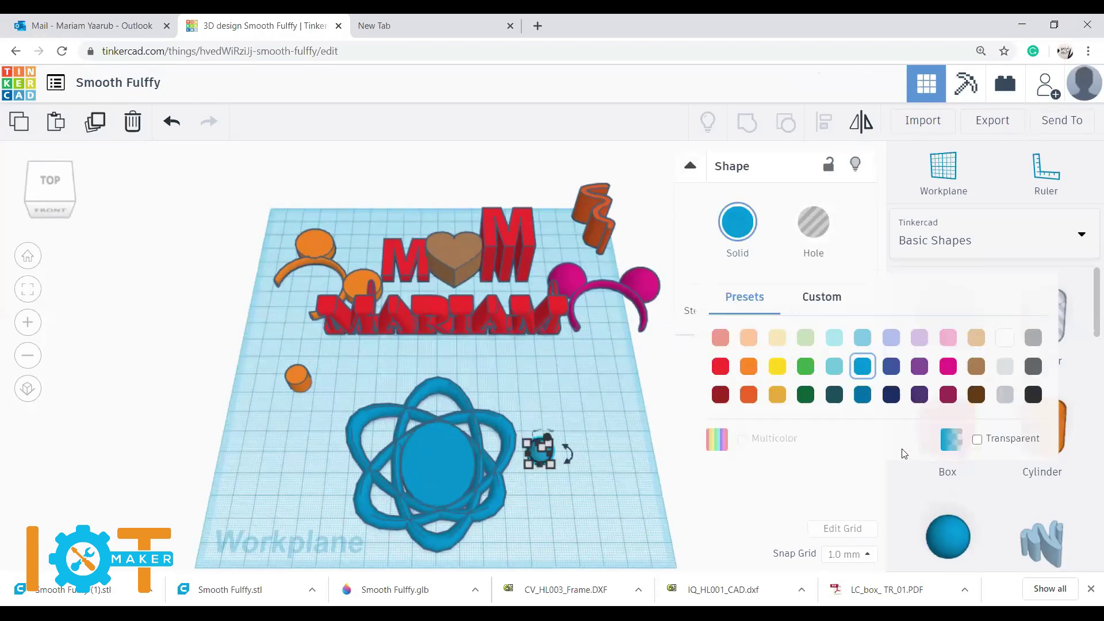
pyautogui.click(1033, 398)
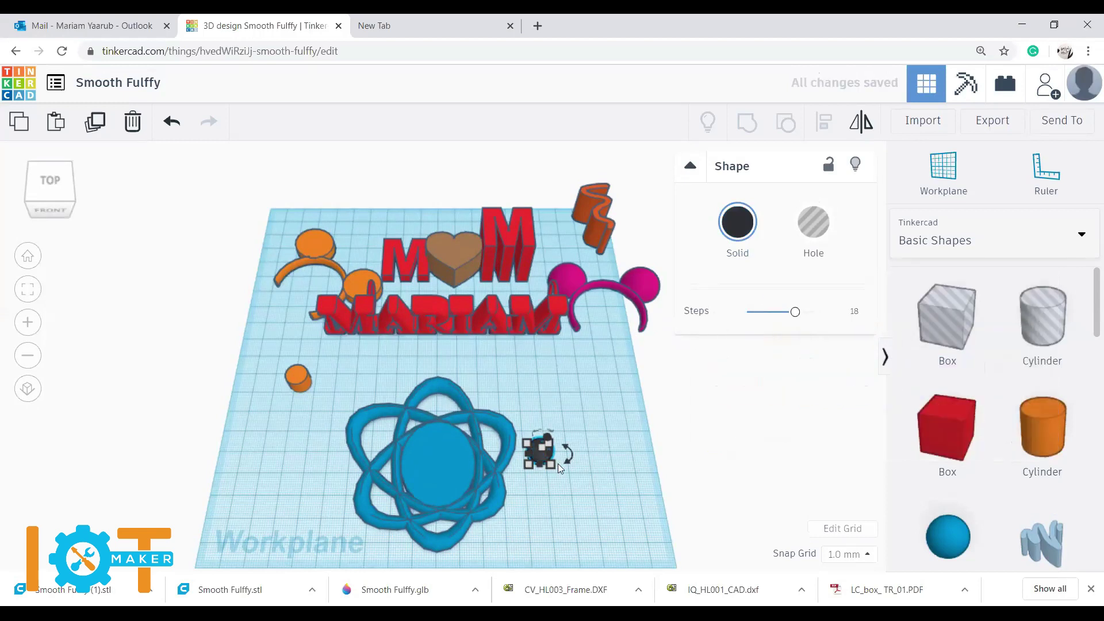
pyautogui.click(571, 480)
# Step: Move the black sphere onto the back-left tip of the ring piece and raise it 5 mm
pyautogui.moveTo(540, 450); pyautogui.dragTo(358, 417)
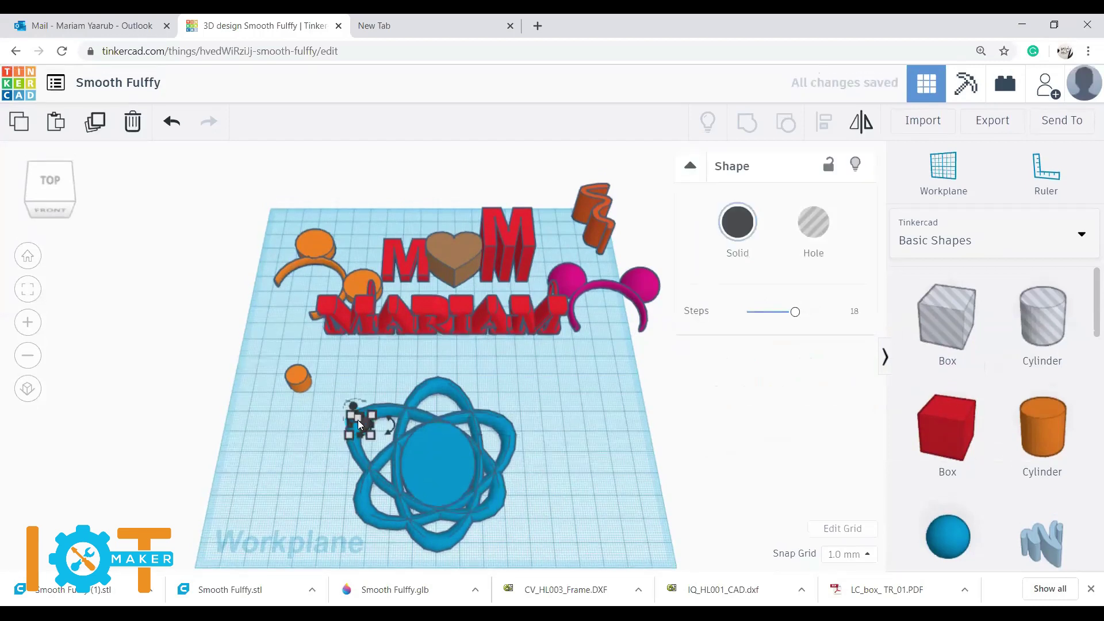
pyautogui.moveTo(353, 406); pyautogui.dragTo(355, 394)
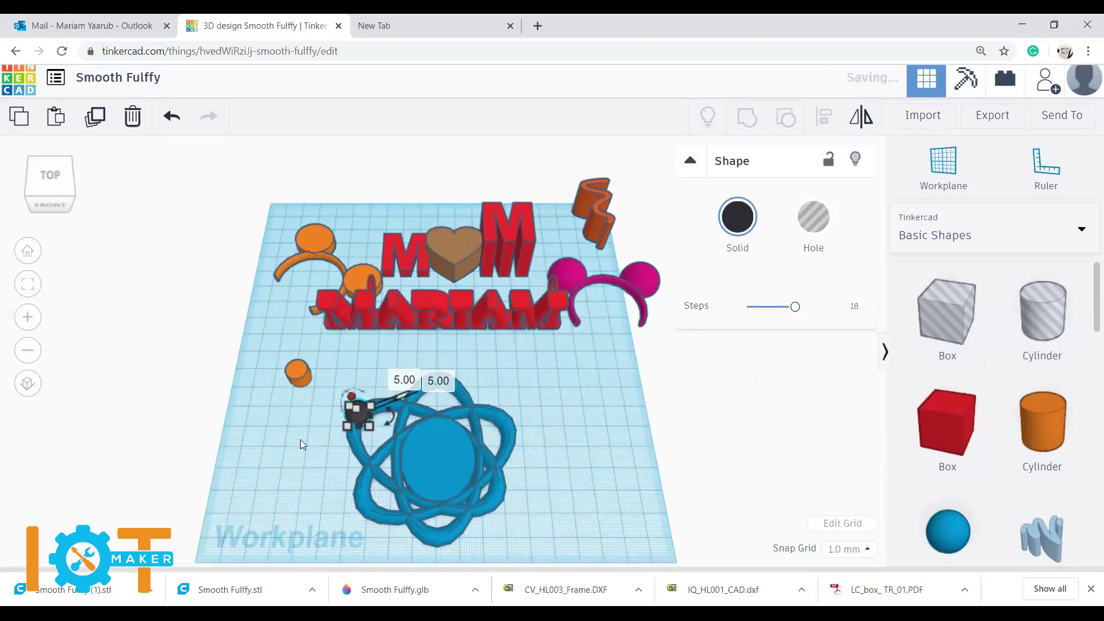
pyautogui.click(300, 439)
pyautogui.moveTo(592, 496)
pyautogui.mouseDown(button='right')
pyautogui.moveTo(705, 451)
pyautogui.moveTo(735, 421)
pyautogui.moveTo(665, 434)
pyautogui.moveTo(592, 485)
pyautogui.mouseUp(button='right')
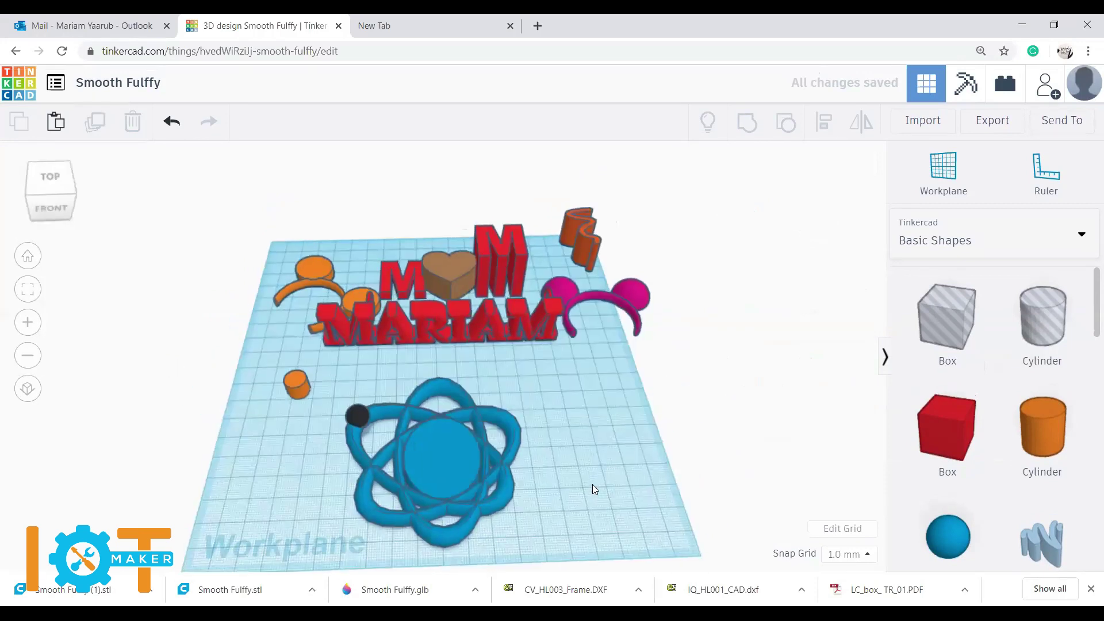
# Step: Copy the black sphere and place the copy on the front tip of the lengthwise ring
pyautogui.click(365, 412)
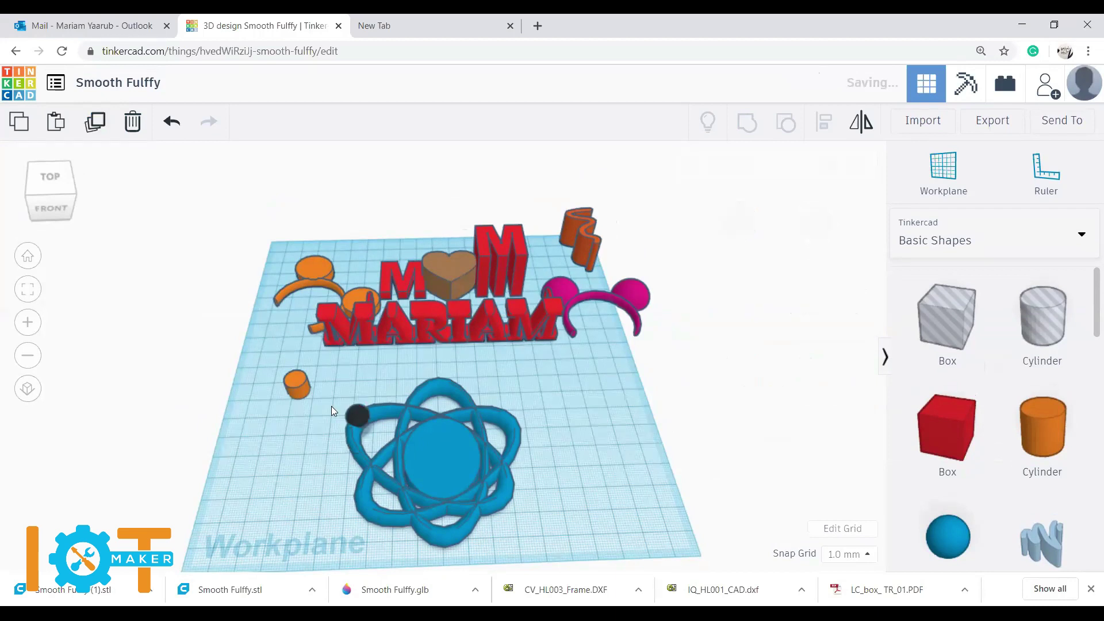
pyautogui.keyDown('alt'); pyautogui.moveTo(363, 419); pyautogui.dragTo(443, 538); pyautogui.keyUp('alt')
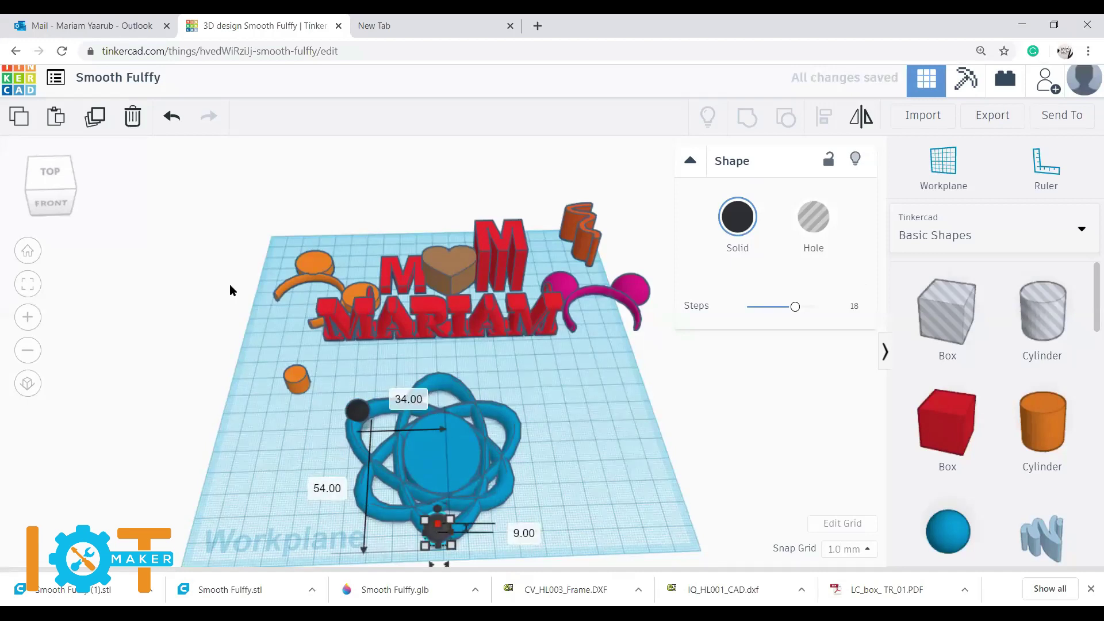
pyautogui.moveTo(434, 534); pyautogui.dragTo(441, 533)
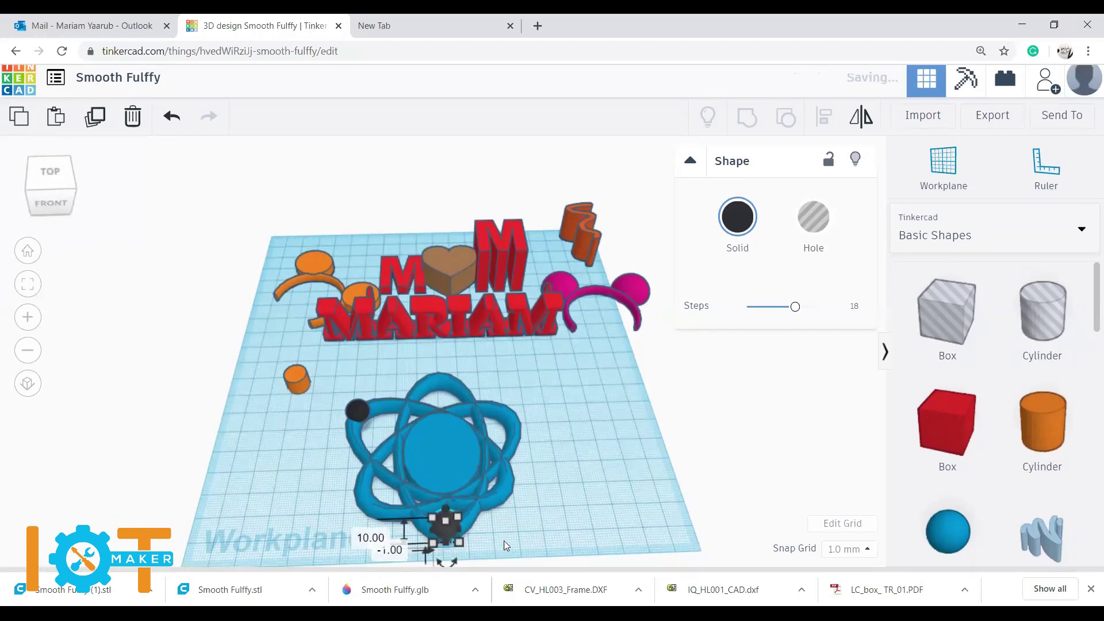
pyautogui.click(575, 495)
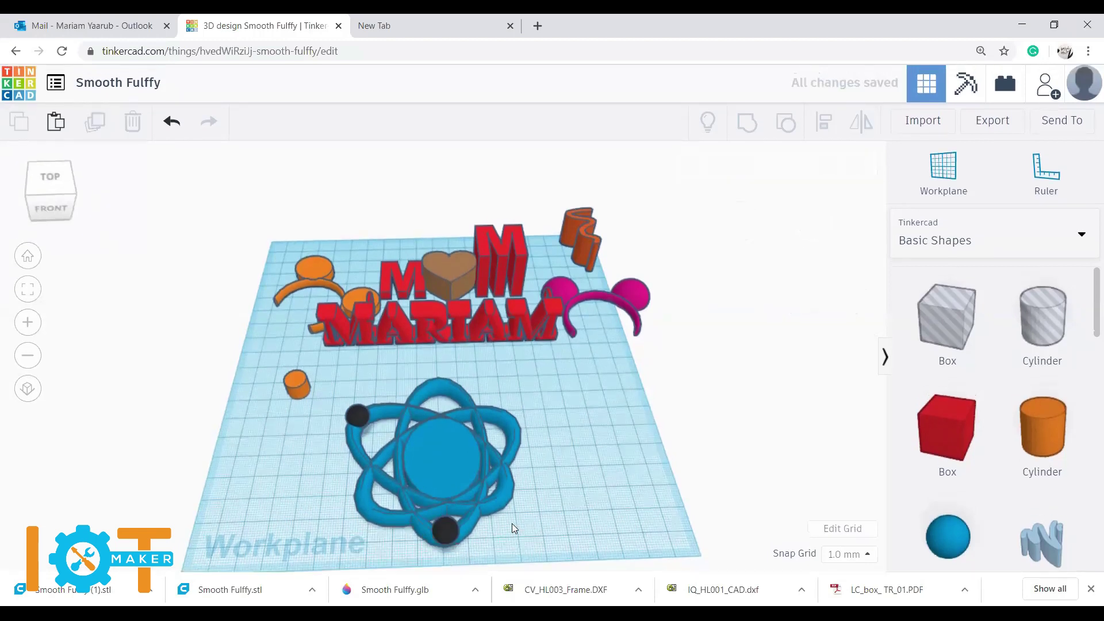
# Step: Duplicate the front black sphere and place the copy on the back-right tip of the remaining ring
pyautogui.moveTo(520, 544); pyautogui.dragTo(233, 332, button='right')
pyautogui.click(273, 425)
pyautogui.click(95, 121)
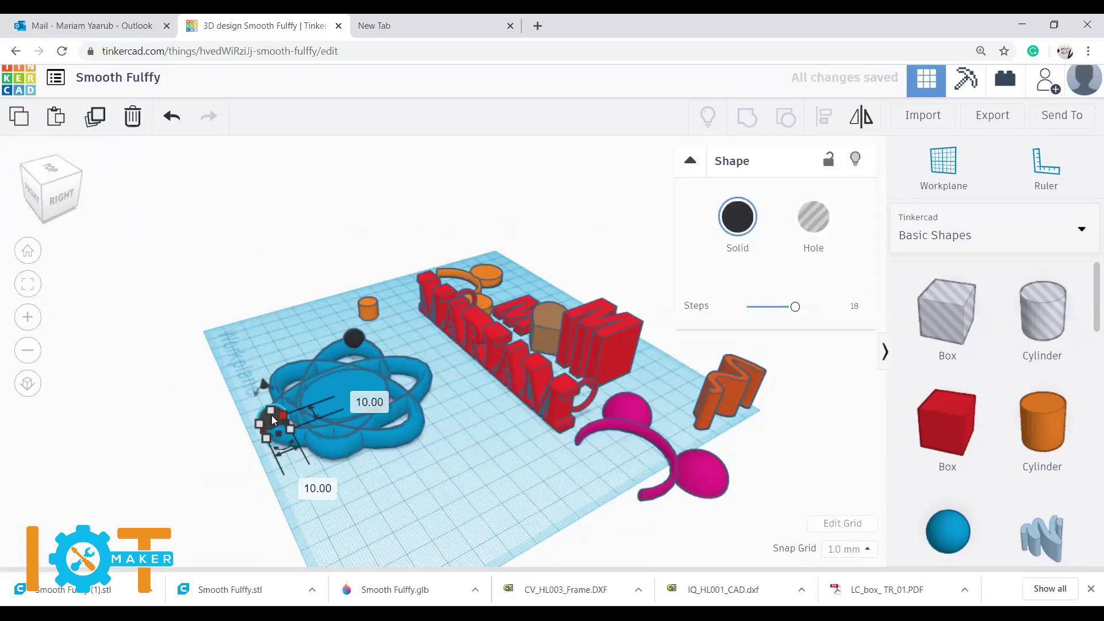
pyautogui.moveTo(264, 418); pyautogui.dragTo(399, 421)
pyautogui.hotkey('ctrl', 'z')
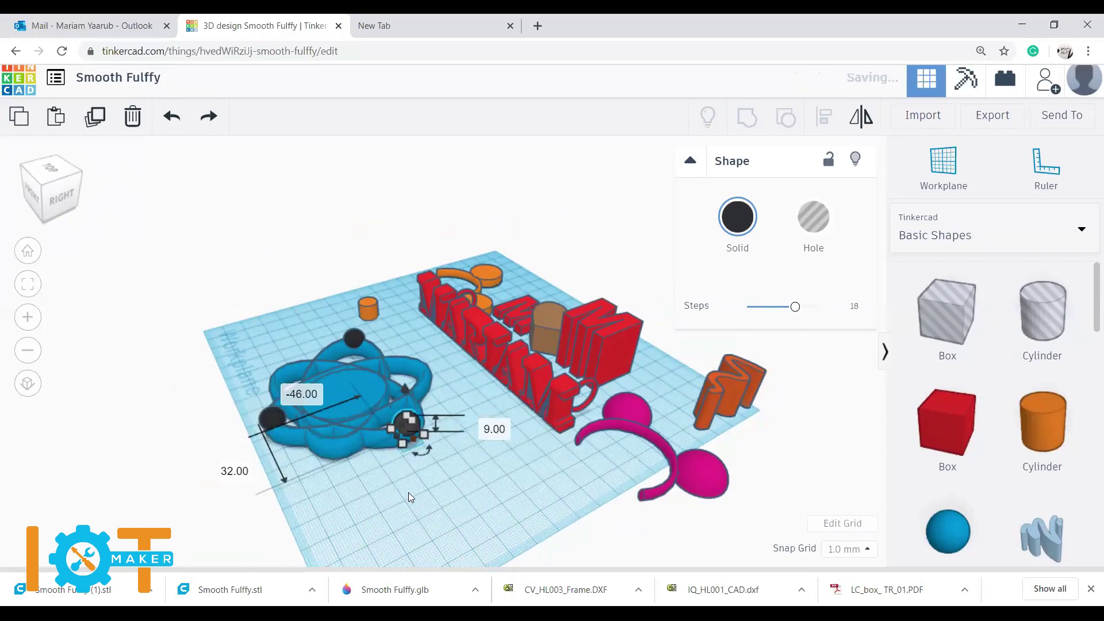
pyautogui.click(443, 502)
pyautogui.moveTo(444, 504); pyautogui.dragTo(607, 525, button='right')
pyautogui.moveTo(599, 529); pyautogui.dragTo(490, 478, button='right')
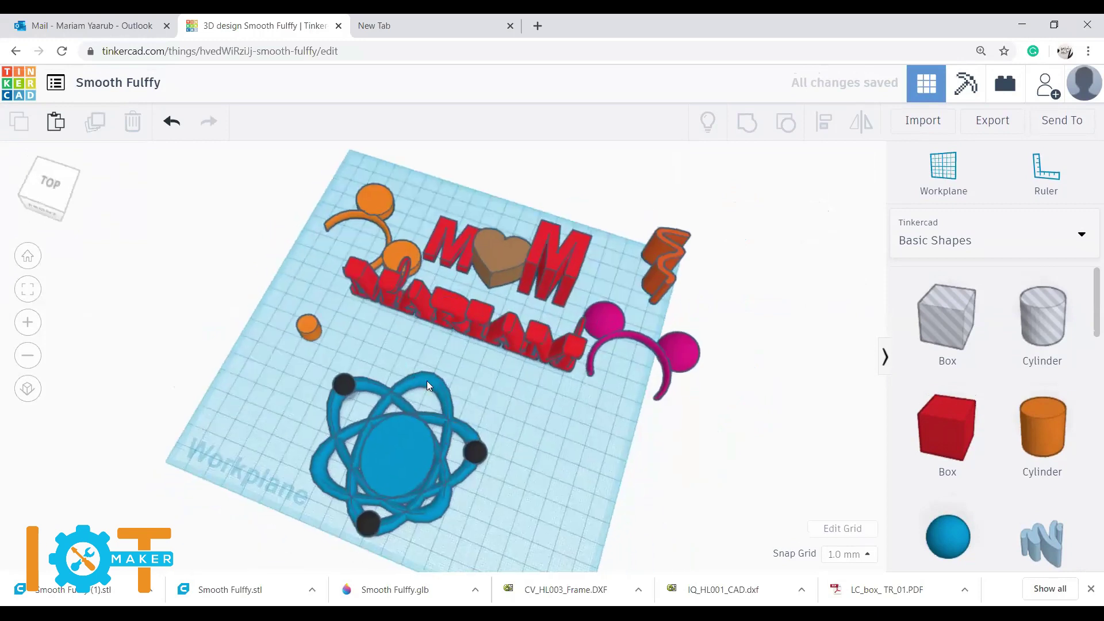
# Step: Group the three black spheres with the ring piece and colour the whole group black
pyautogui.moveTo(523, 390); pyautogui.dragTo(288, 535)
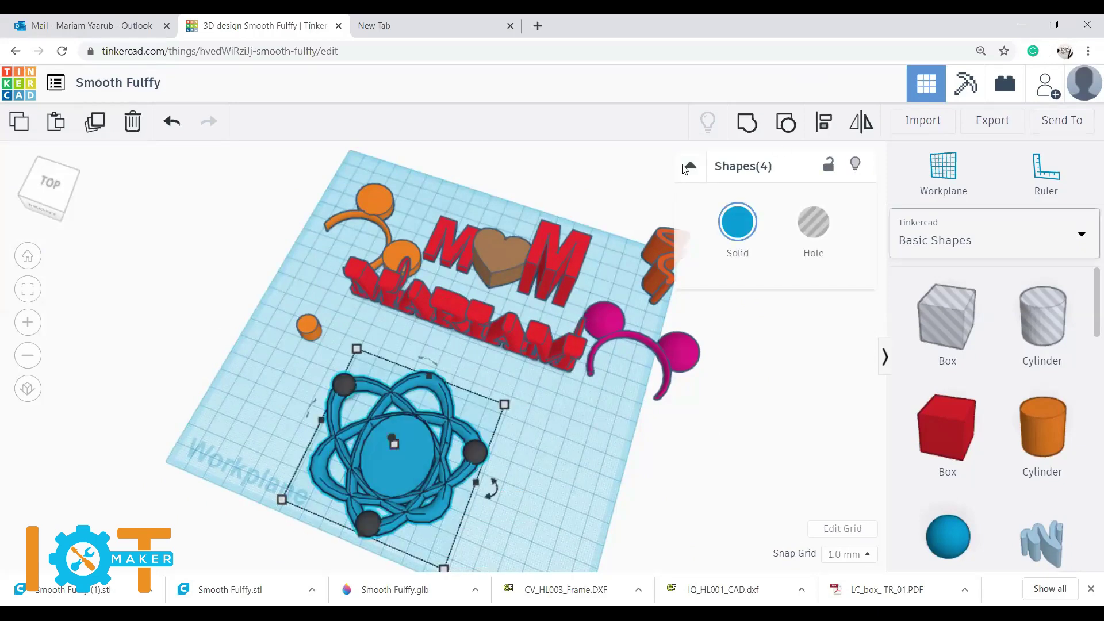
pyautogui.click(742, 130)
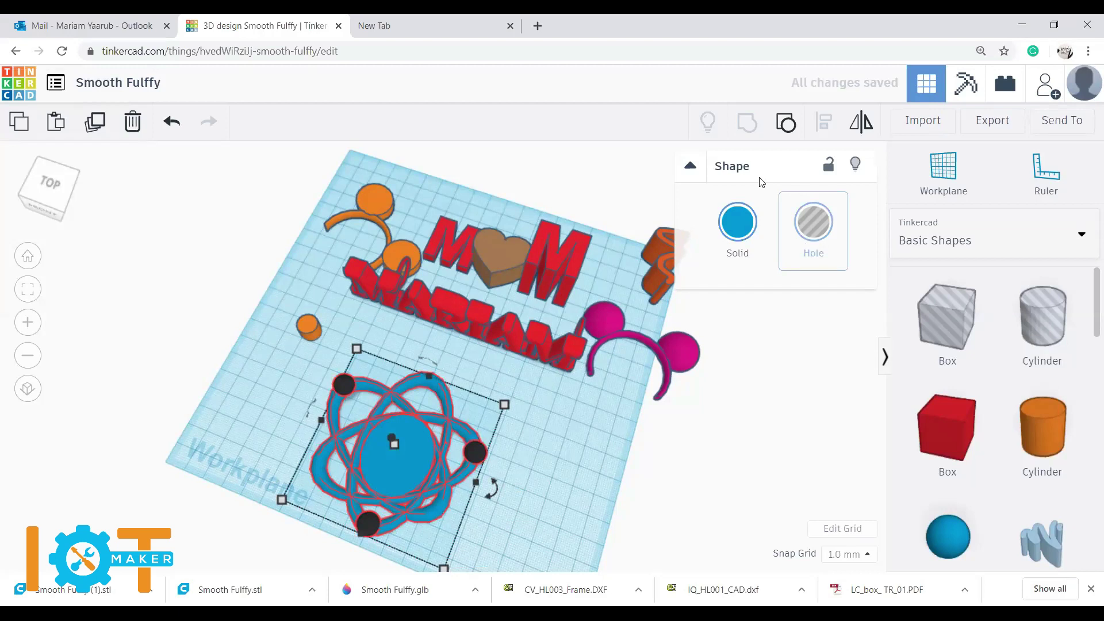
pyautogui.click(737, 222)
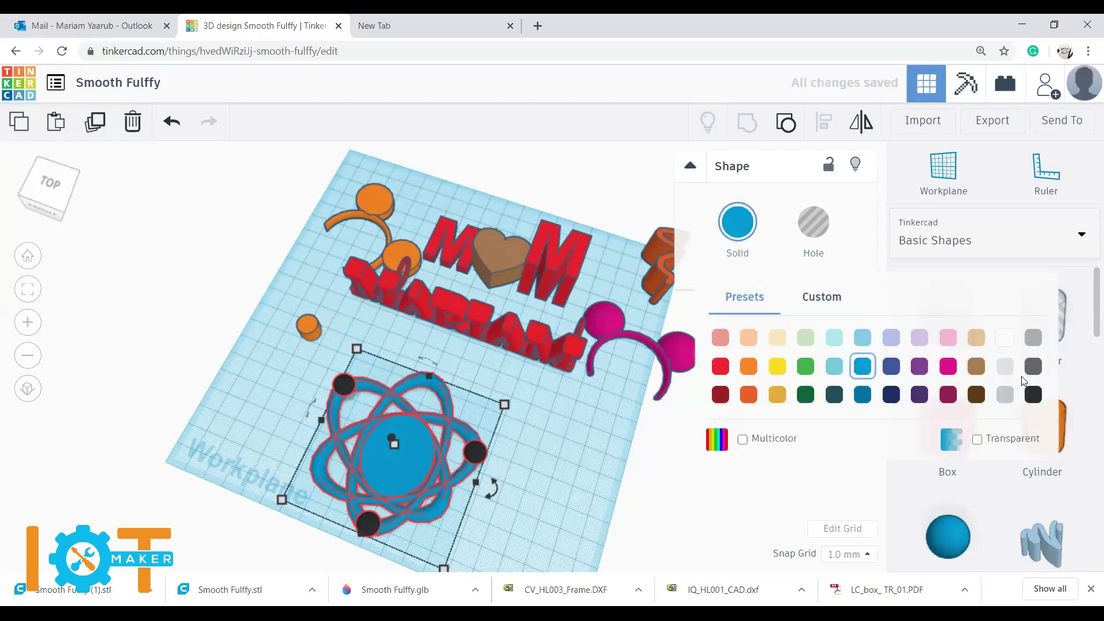
pyautogui.click(1033, 395)
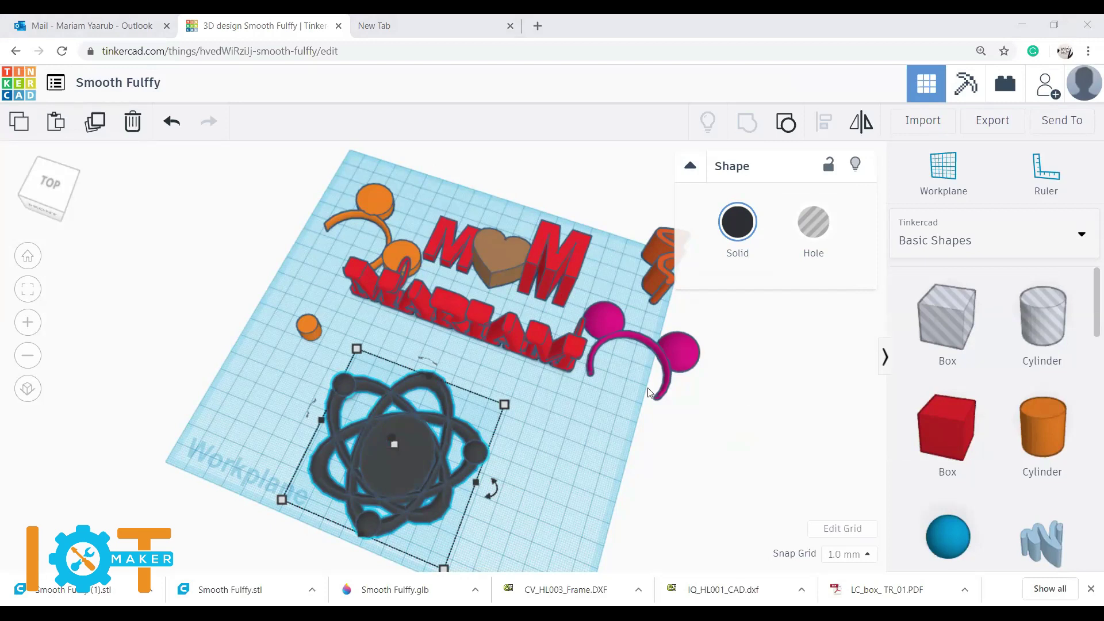
pyautogui.click(627, 423)
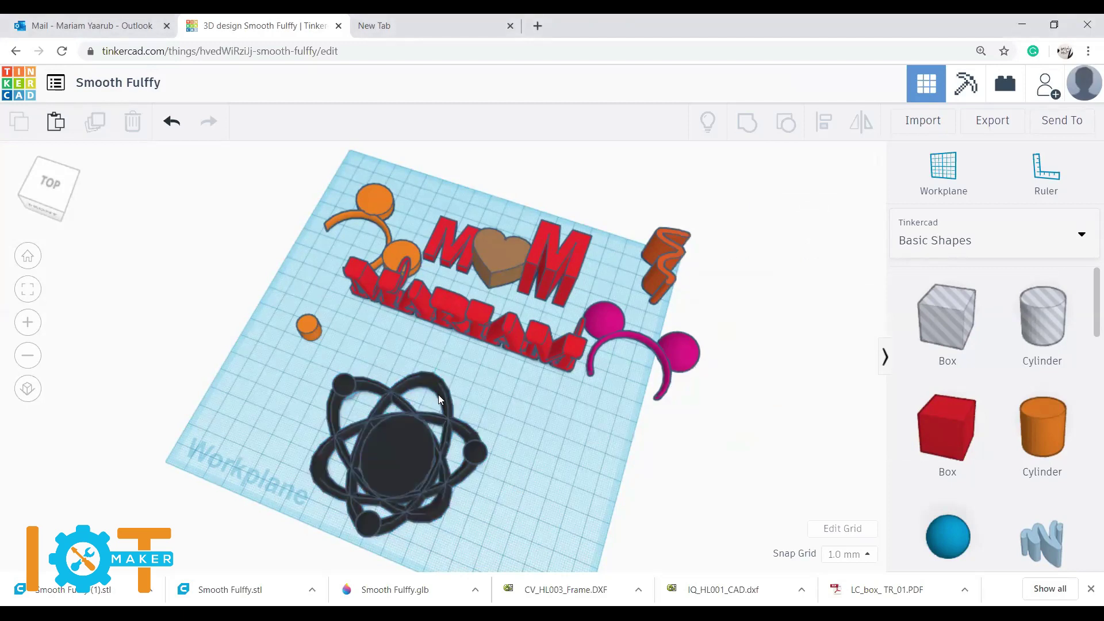
# Step: Move the black atom piece about 25 mm toward the workplane's left edge and 6 mm along its depth
pyautogui.scroll(-8, 1019, 442)
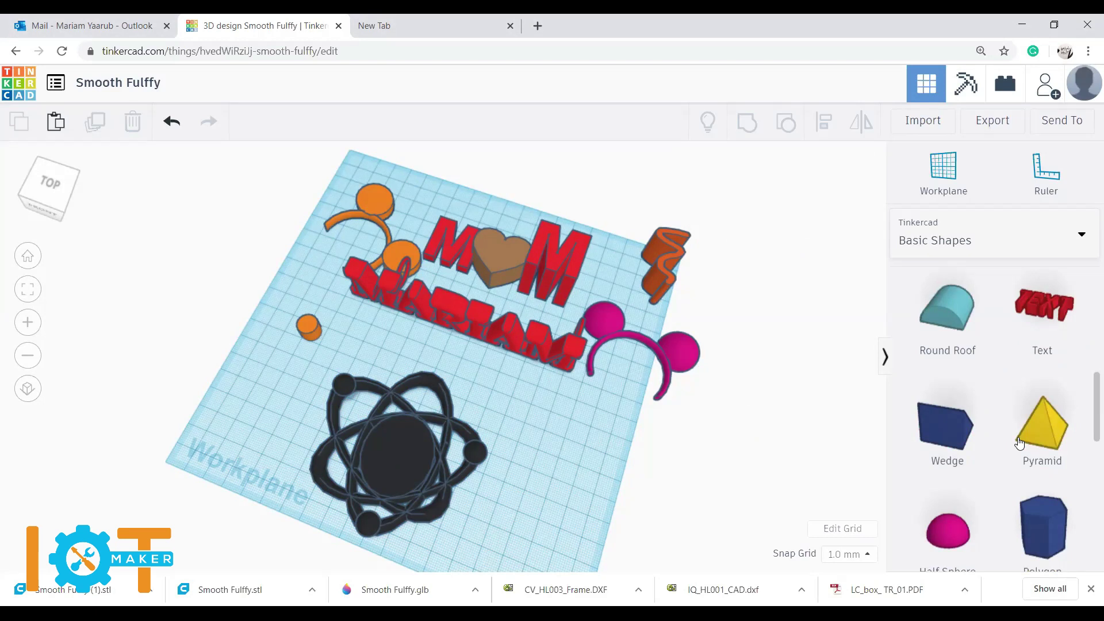
pyautogui.scroll(-2, 1019, 442)
pyautogui.scroll(-2, 1023, 439)
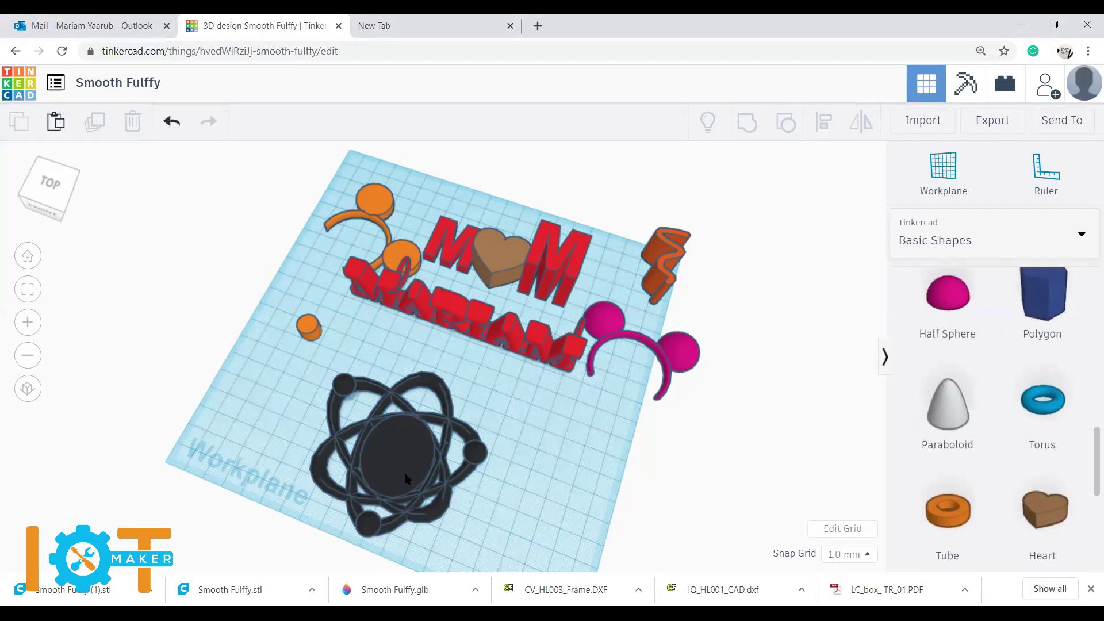
pyautogui.moveTo(384, 460); pyautogui.dragTo(281, 436)
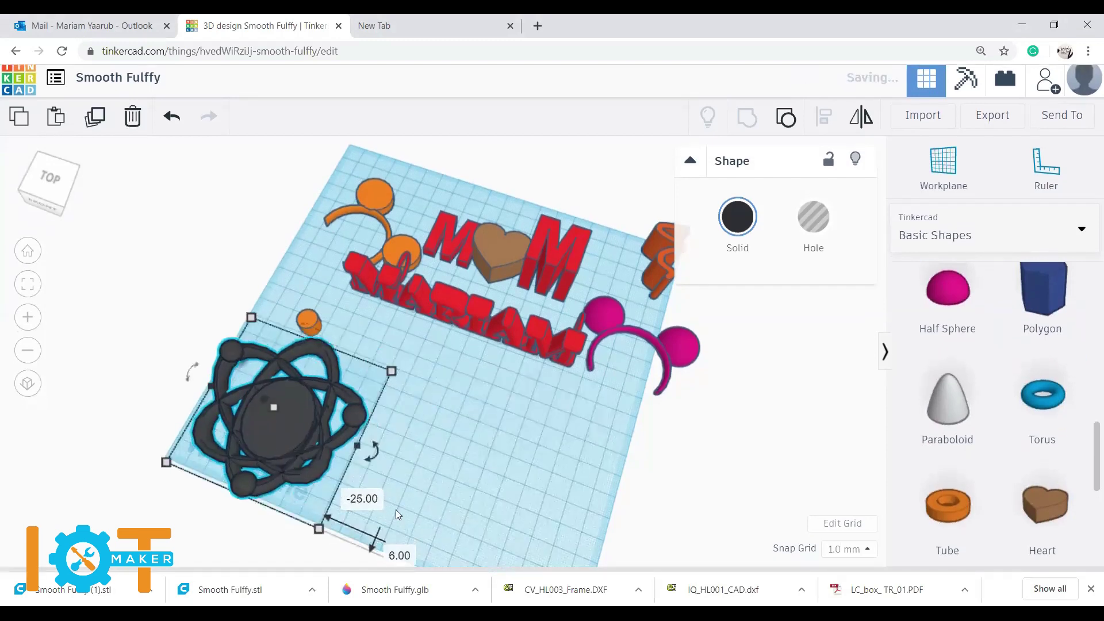
# Step: Rotate the black atom piece clockwise in the plane of the workplane
pyautogui.moveTo(374, 453); pyautogui.dragTo(322, 485)
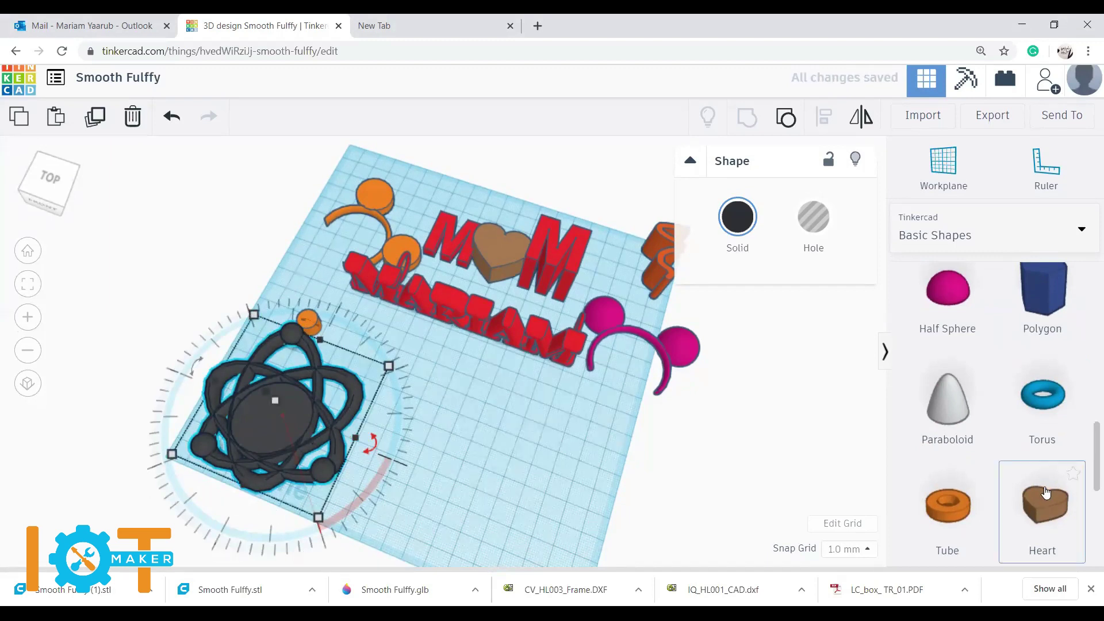
# Step: Add a Scribble shape to the empty front area of the workplane, drawn as a single wavy lengthwise stroke
pyautogui.scroll(-4, 1043, 495)
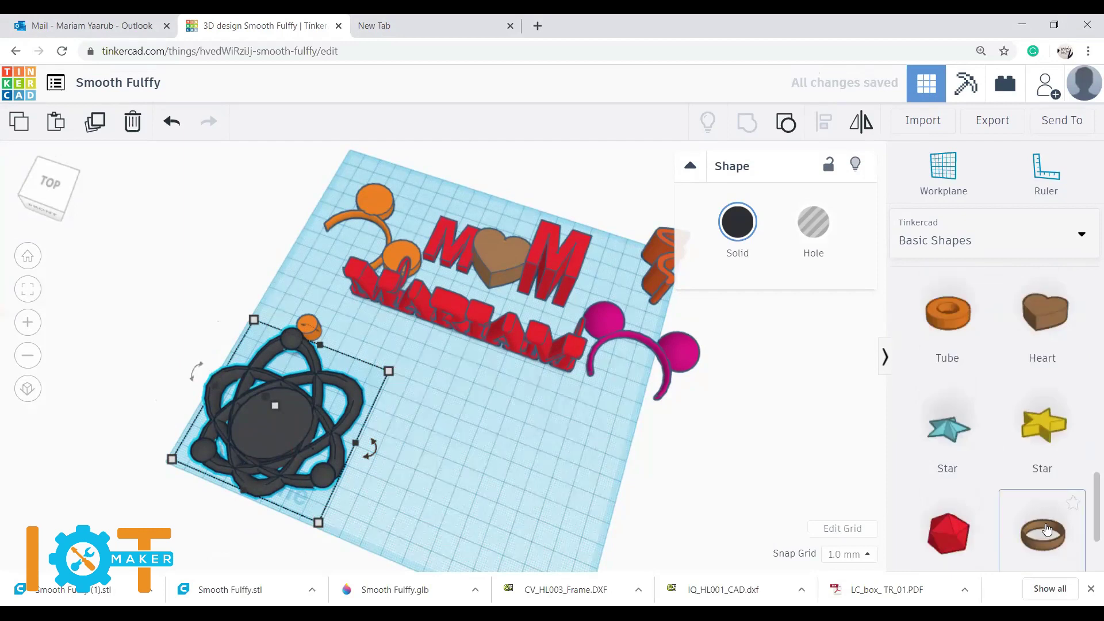
pyautogui.scroll(-2, 1046, 525)
pyautogui.scroll(4, 1047, 511)
pyautogui.scroll(10, 1043, 506)
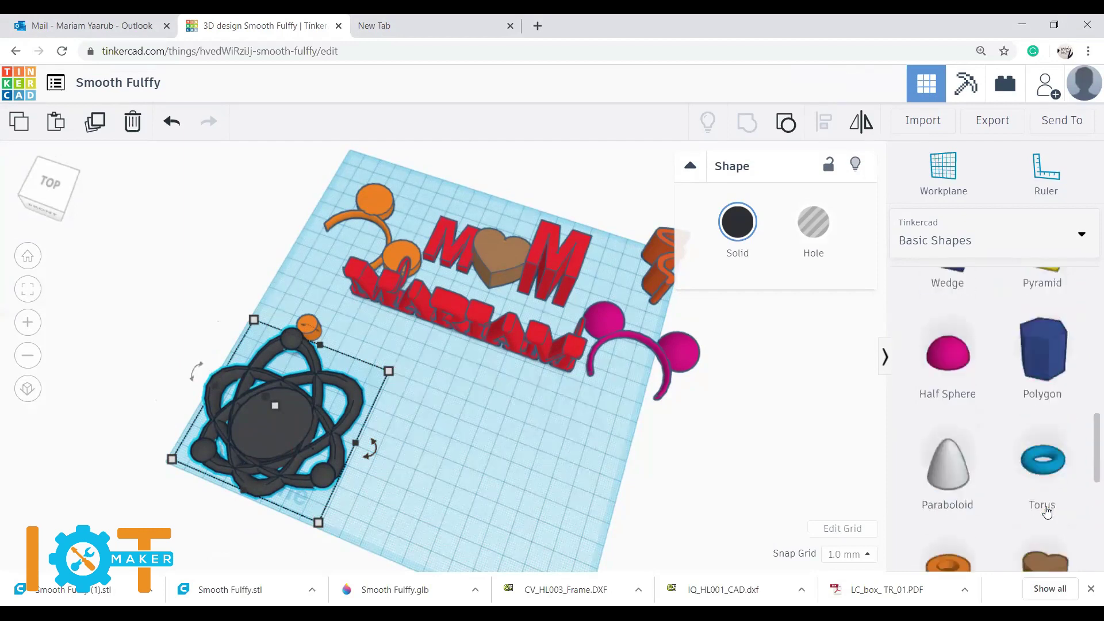
pyautogui.click(1034, 490)
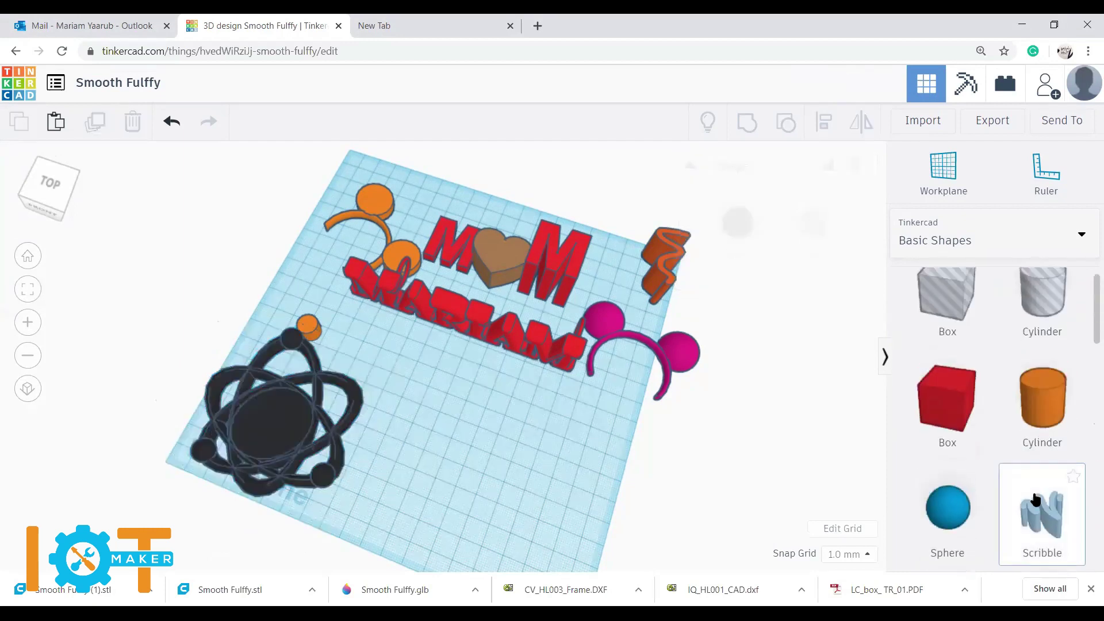
pyautogui.click(542, 447)
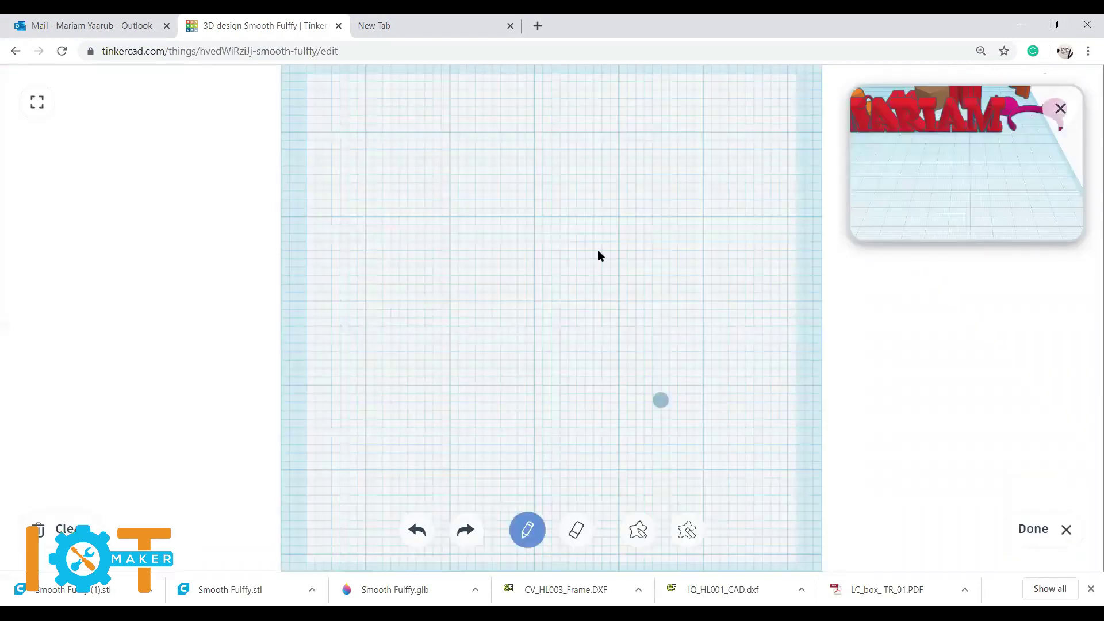
pyautogui.moveTo(641, 368); pyautogui.dragTo(658, 414)
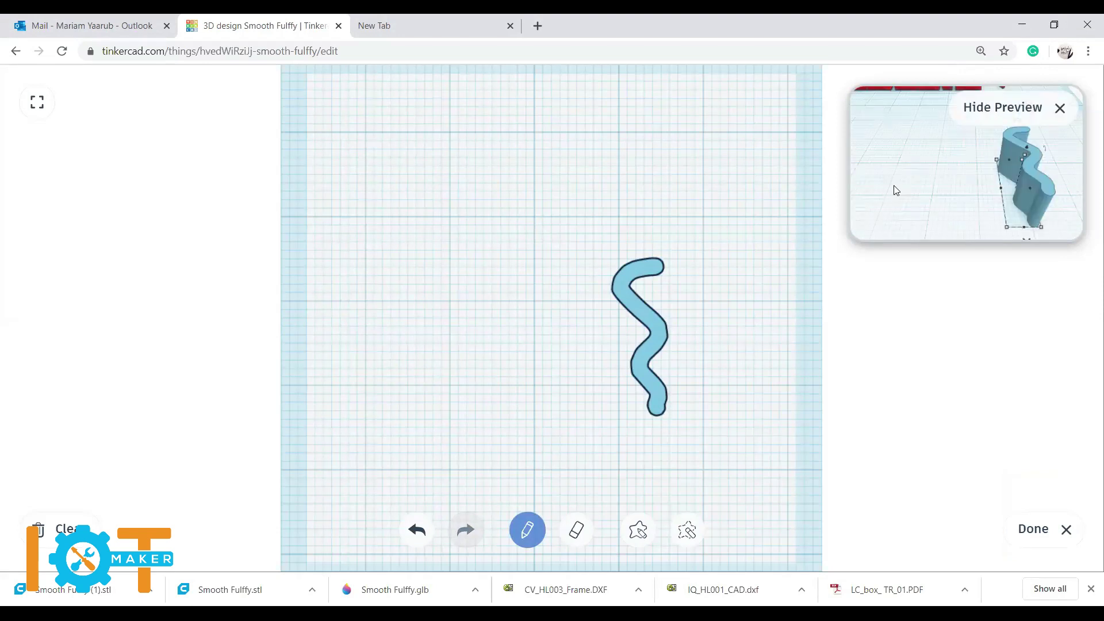
pyautogui.click(1035, 531)
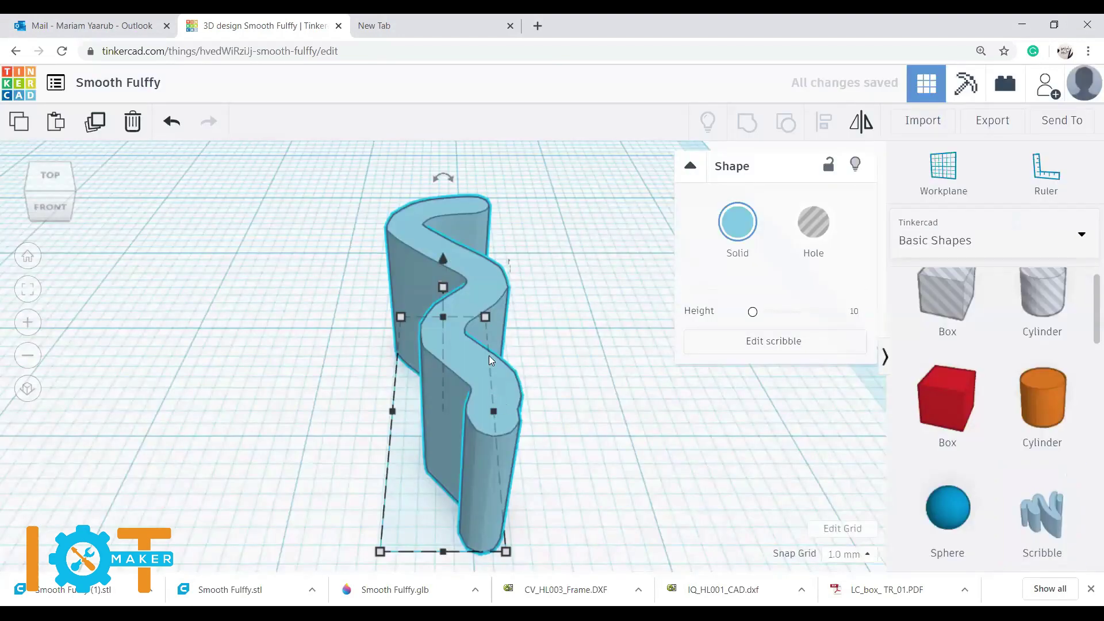
# Step: Set the scribble's height to 9 mm
pyautogui.click(442, 287)
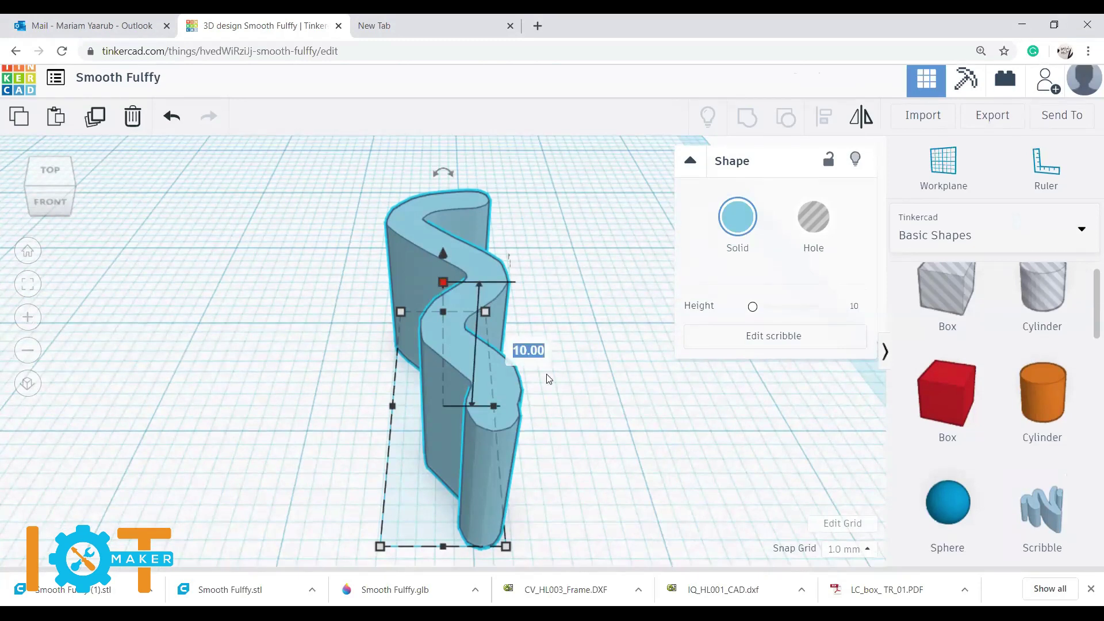
pyautogui.write('9')
pyautogui.press('Return')
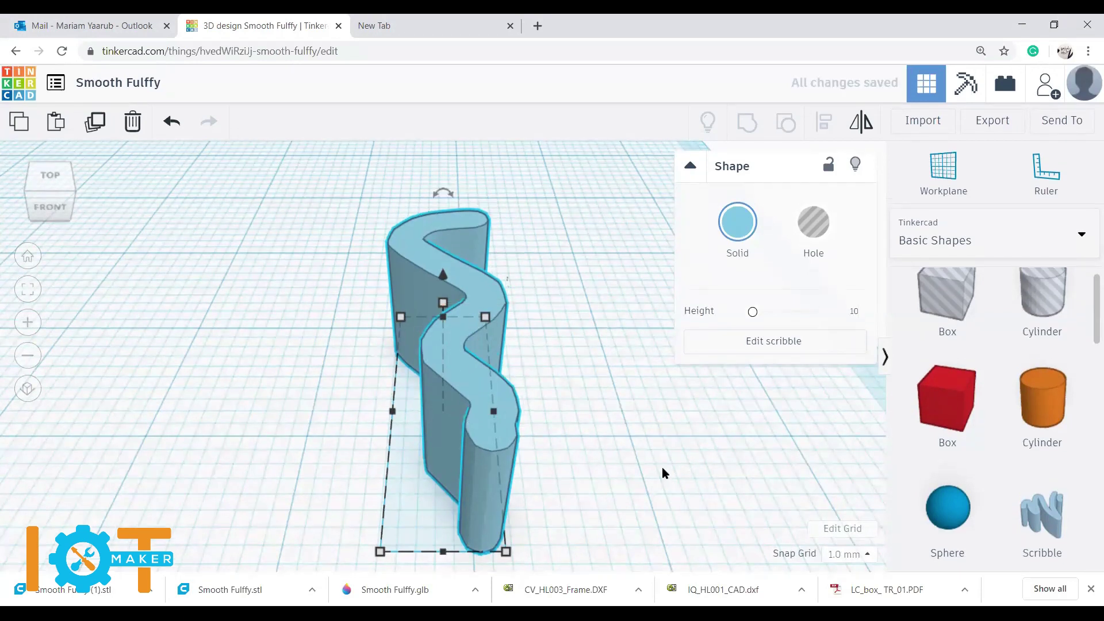
# Step: Move the blue scribble about 98 mm across and 19 mm along the depth, placing it beside the black atom piece
pyautogui.scroll(-4, 665, 471)
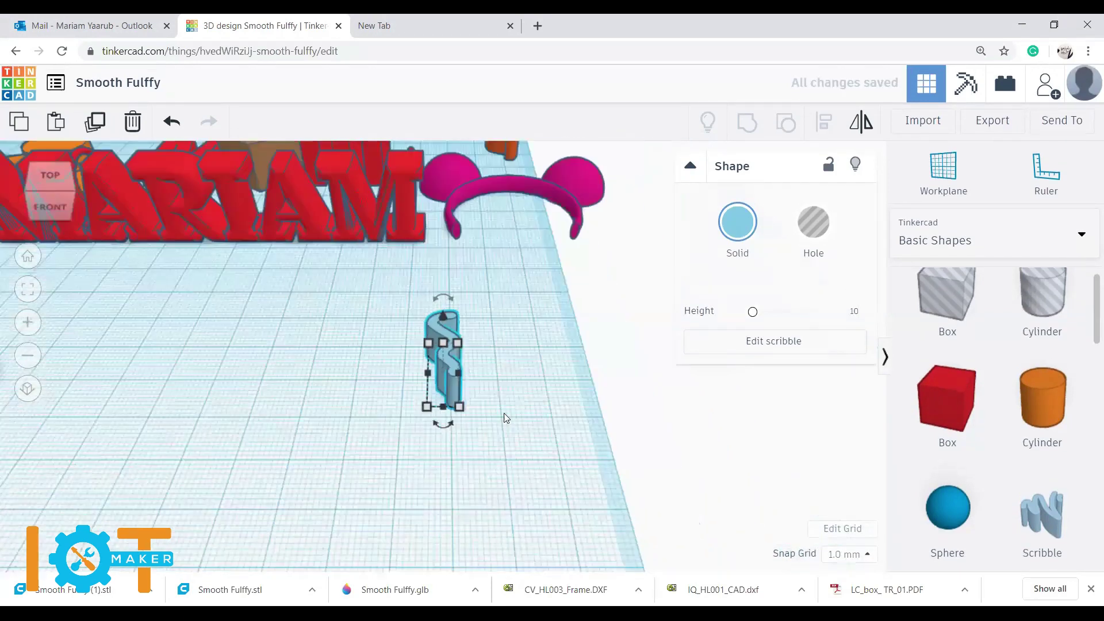
pyautogui.moveTo(483, 396); pyautogui.dragTo(512, 412, button='right')
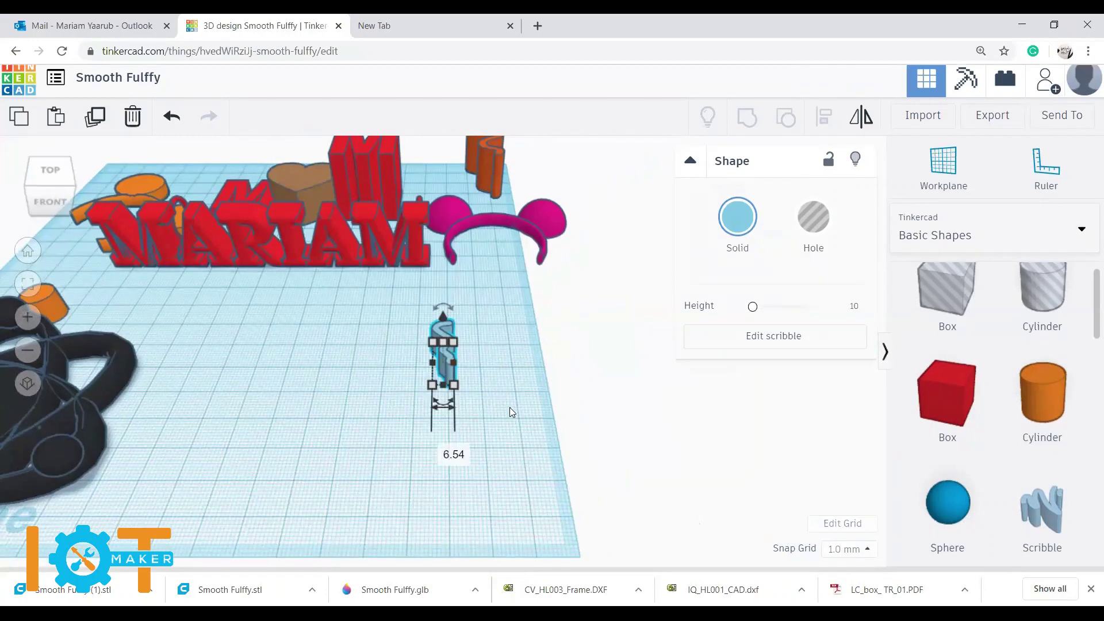
pyautogui.click(470, 434)
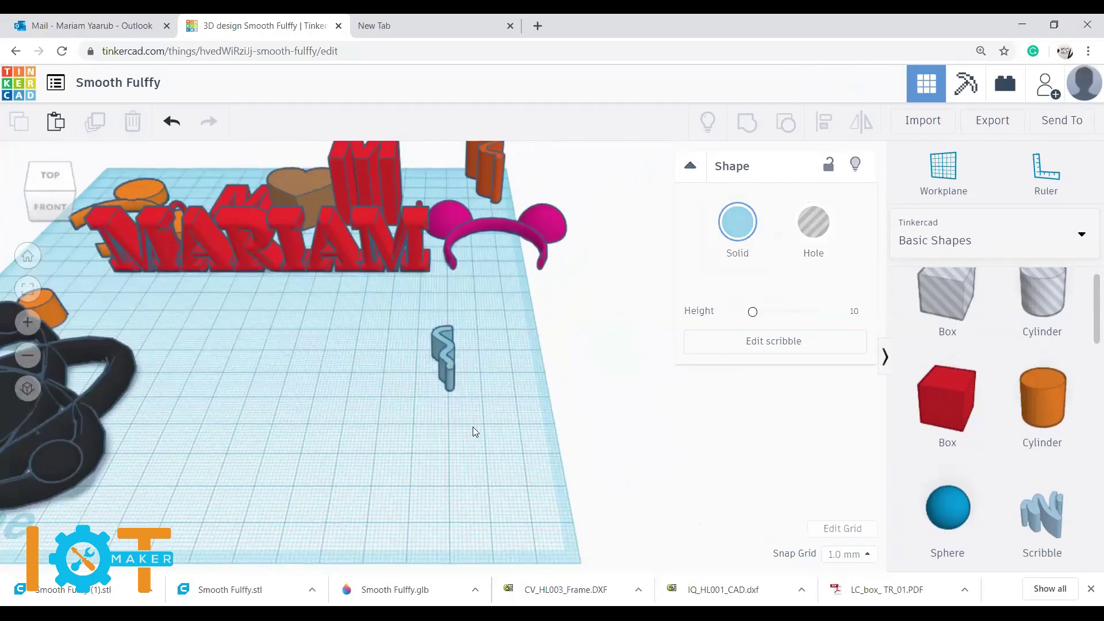
pyautogui.moveTo(442, 354)
pyautogui.mouseDown()
pyautogui.moveTo(381, 317)
pyautogui.moveTo(197, 275)
pyautogui.moveTo(150, 304)
pyautogui.mouseUp()
pyautogui.click(27, 250)
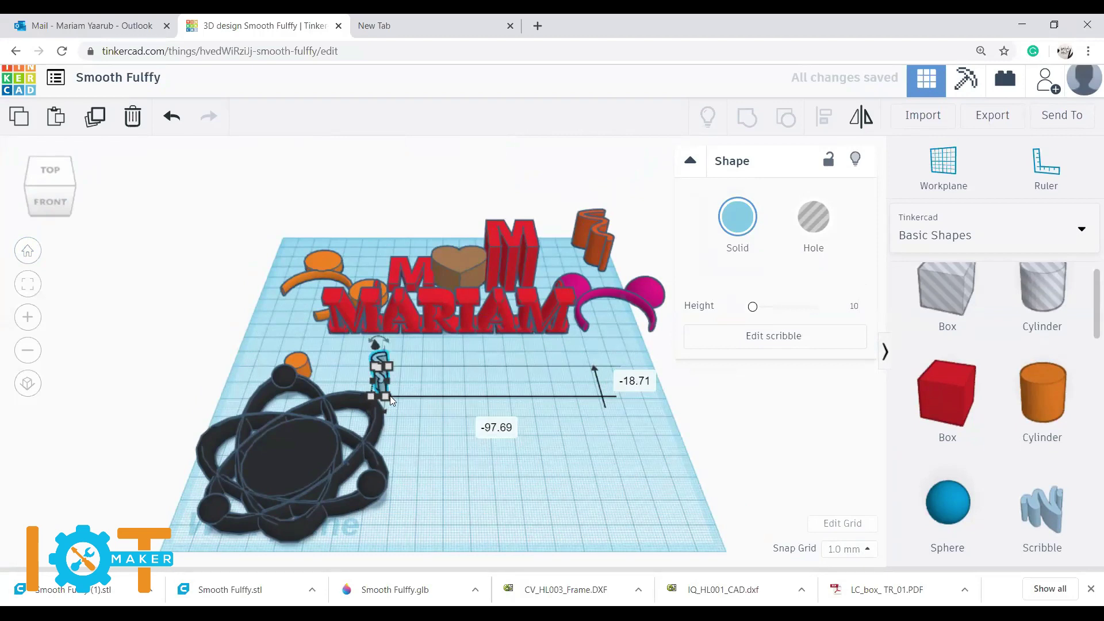
pyautogui.click(414, 395)
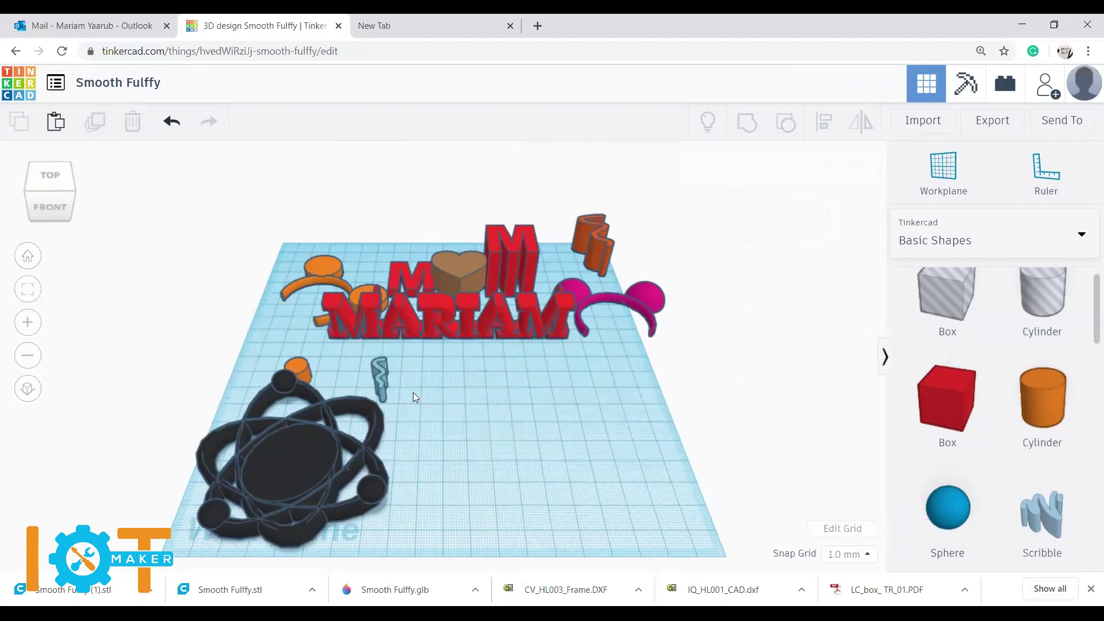
# Step: Stretch the blue scribble lengthwise toward the atom piece to a length of 33 mm
pyautogui.click(382, 402)
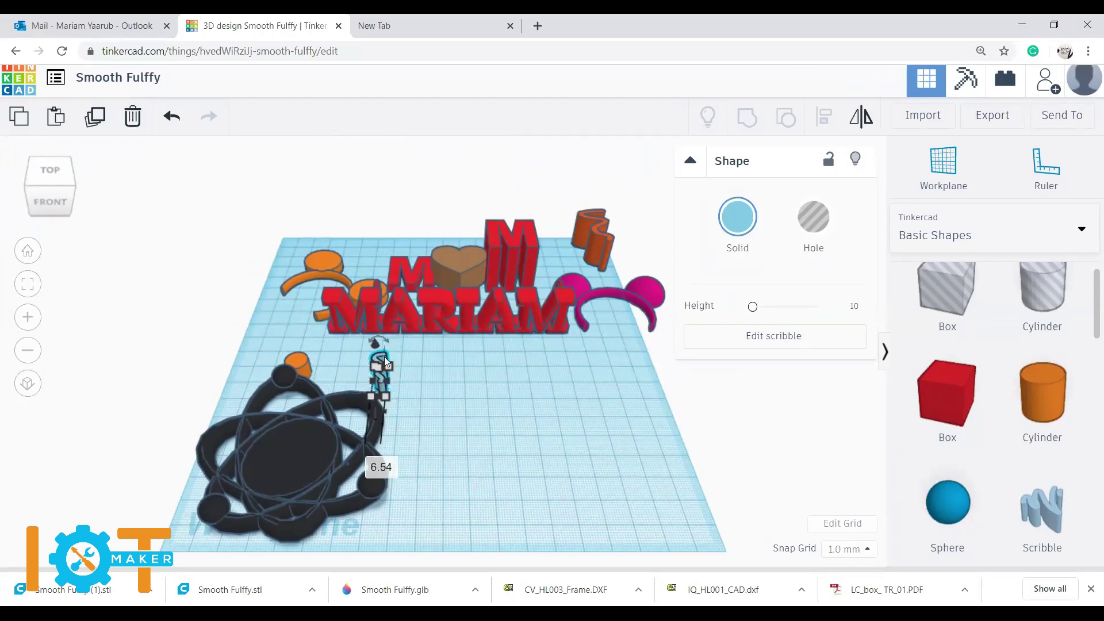
pyautogui.moveTo(439, 449); pyautogui.dragTo(422, 490, button='right')
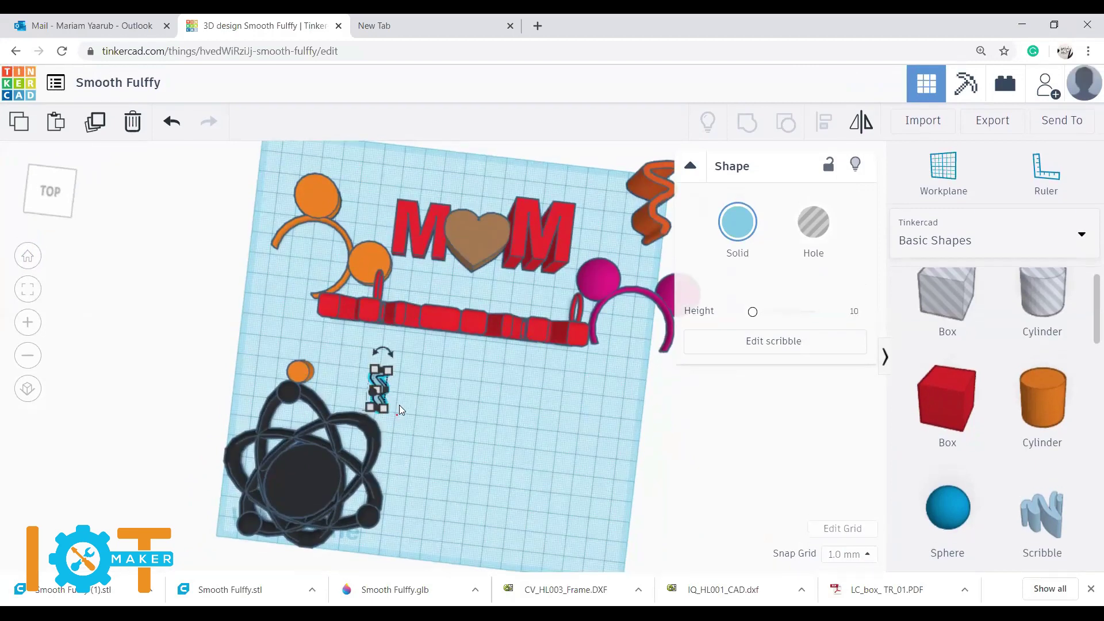
pyautogui.moveTo(390, 352)
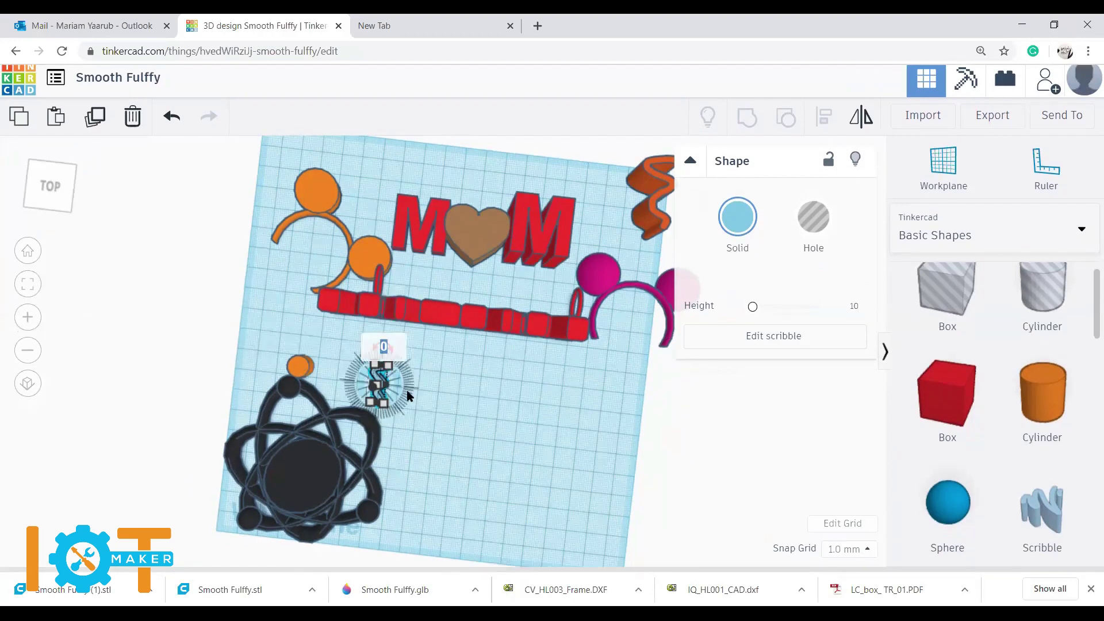
pyautogui.click(372, 403)
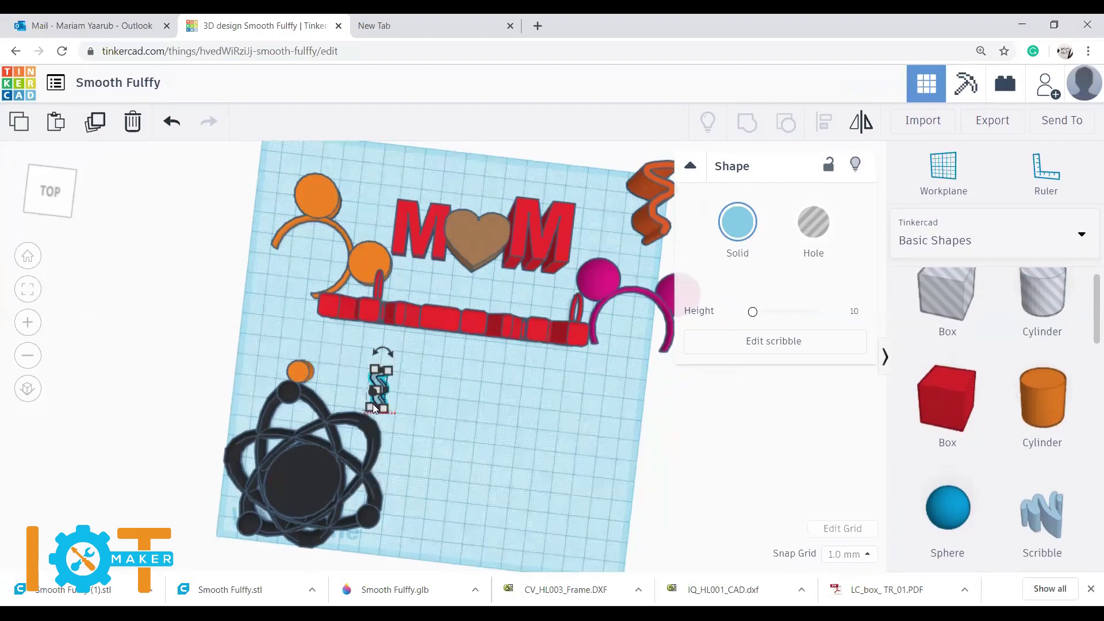
pyautogui.click(380, 405)
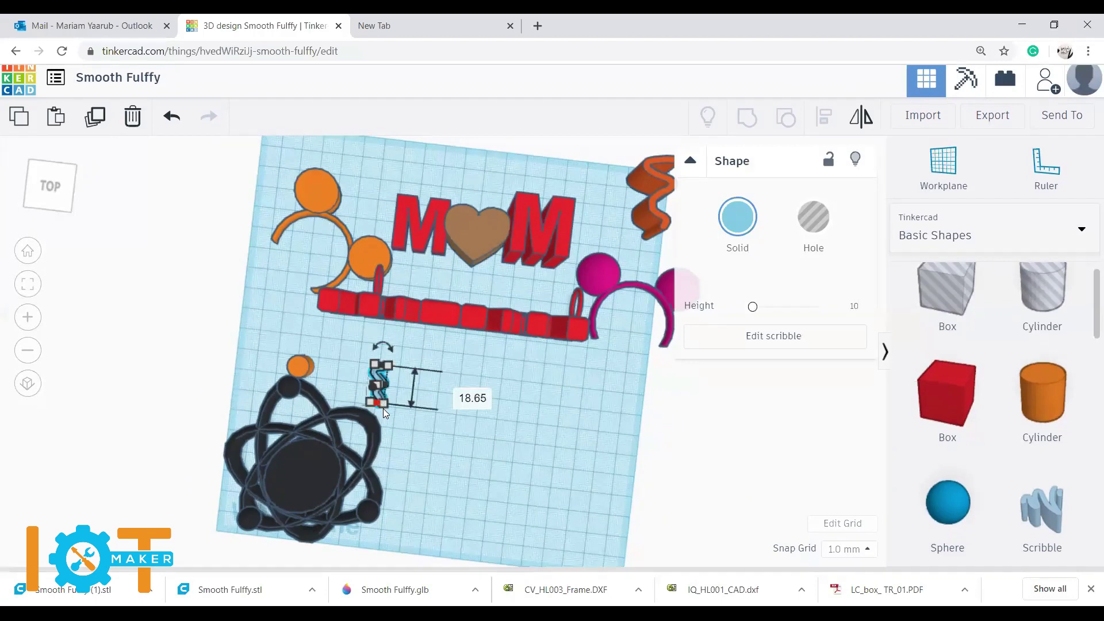
pyautogui.moveTo(391, 411)
pyautogui.mouseDown()
pyautogui.moveTo(398, 448)
pyautogui.moveTo(404, 433)
pyautogui.mouseUp()
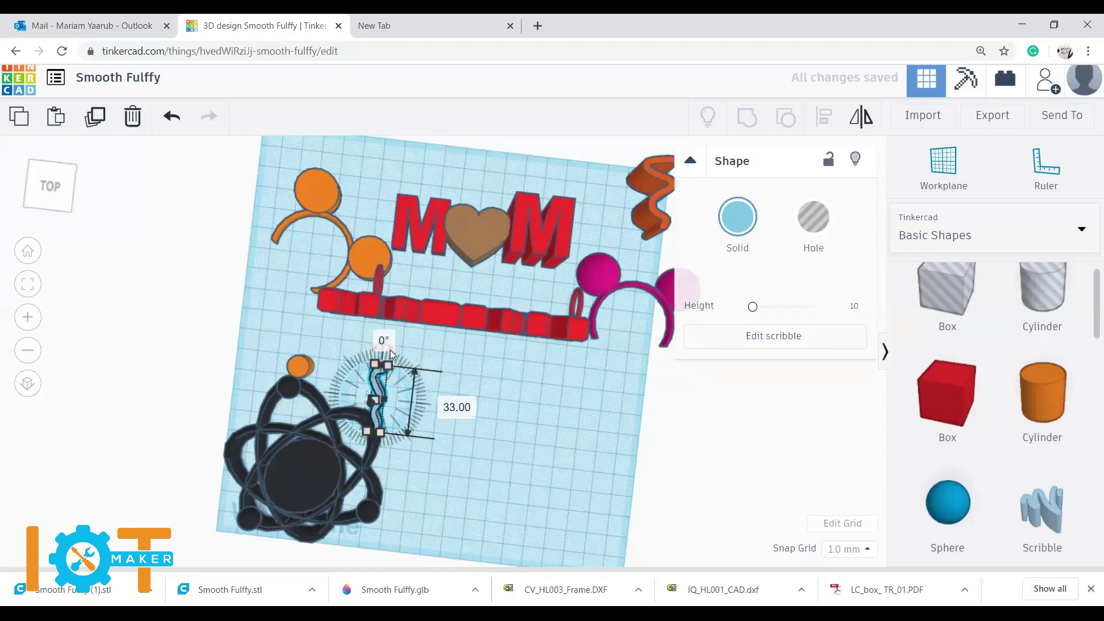
# Step: Rotate the blue scribble 5° clockwise in the workplane
pyautogui.click(384, 341)
pyautogui.write('5')
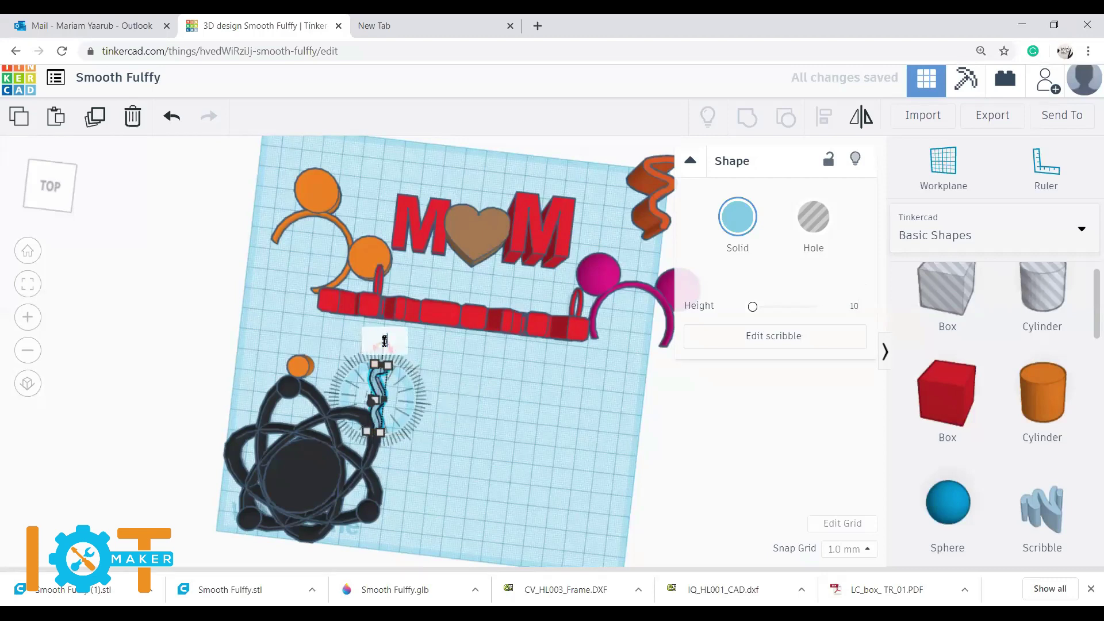
pyautogui.press('Return')
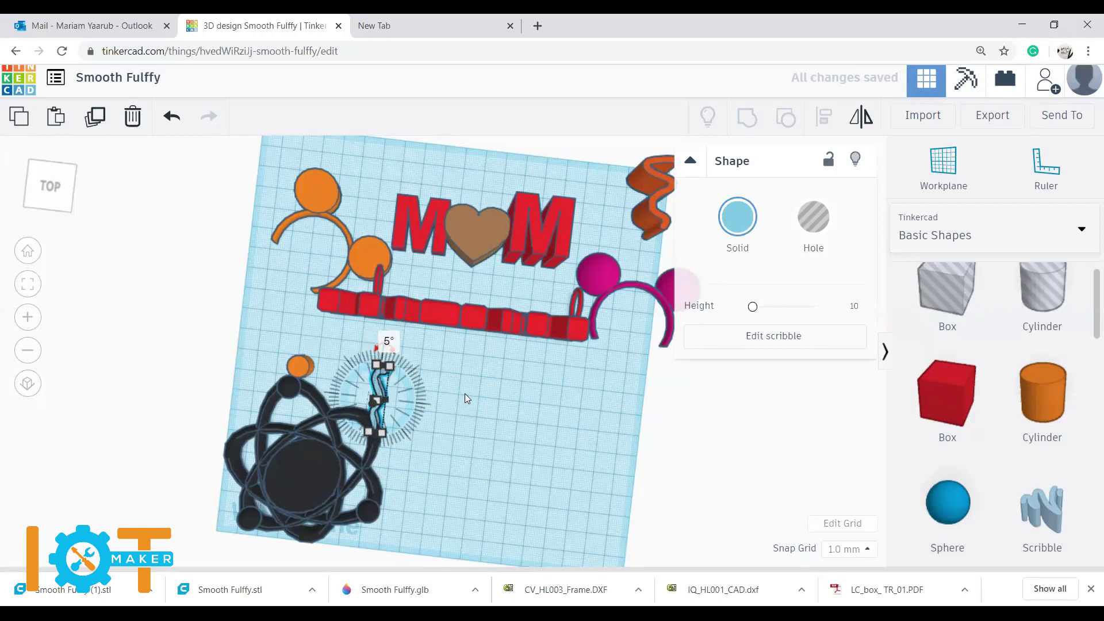
pyautogui.click(409, 381)
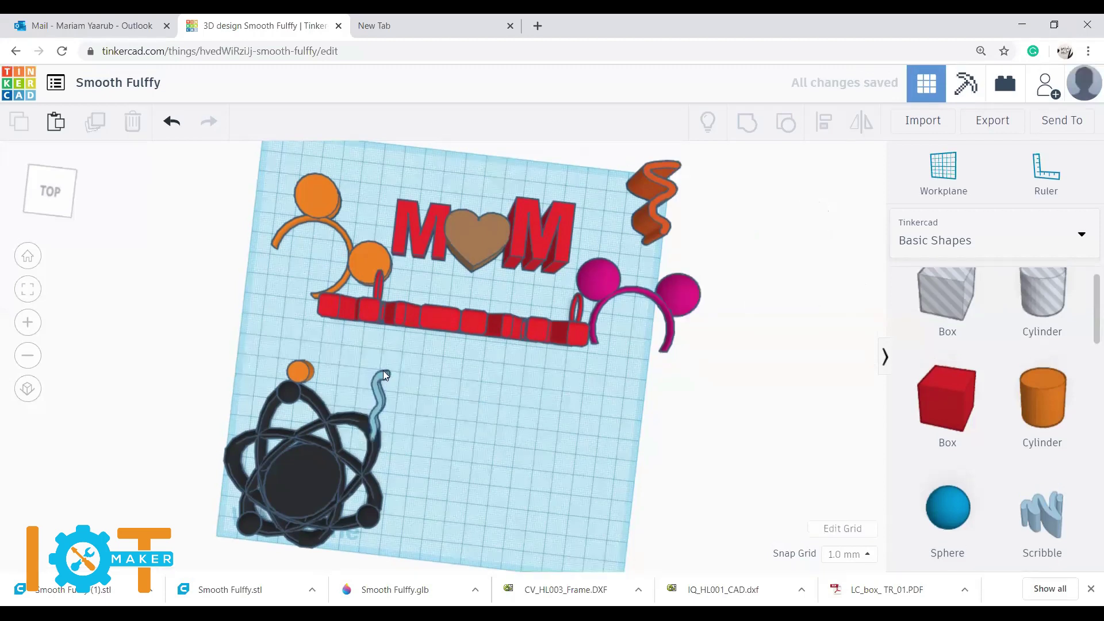
# Step: Rotate the blue scribble a further 20° clockwise in the workplane
pyautogui.click(383, 373)
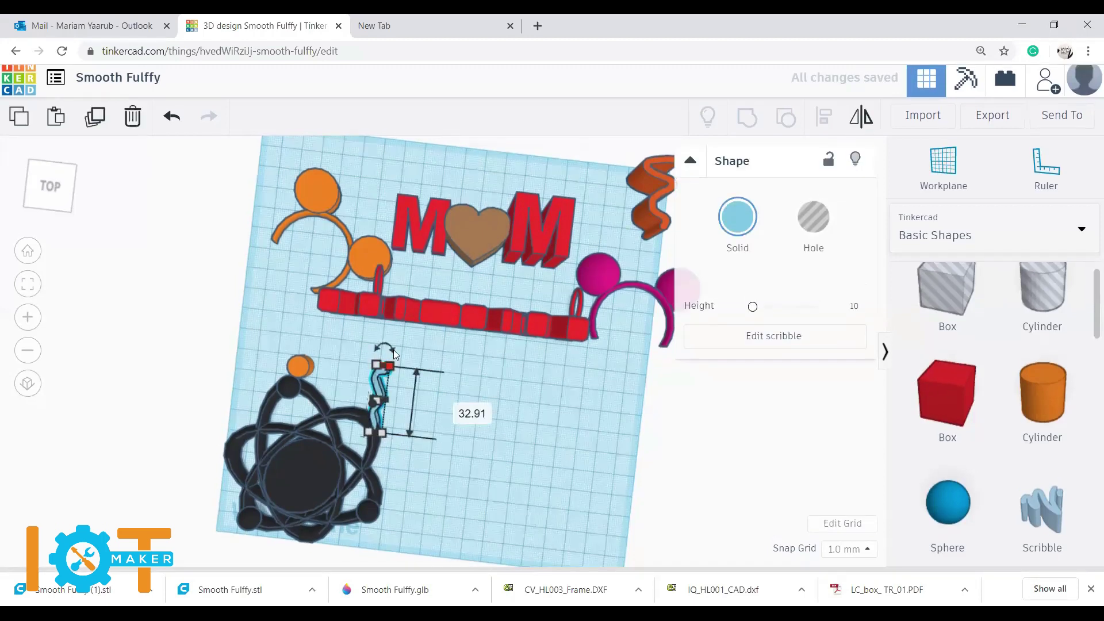
pyautogui.click(393, 347)
pyautogui.press('Return')
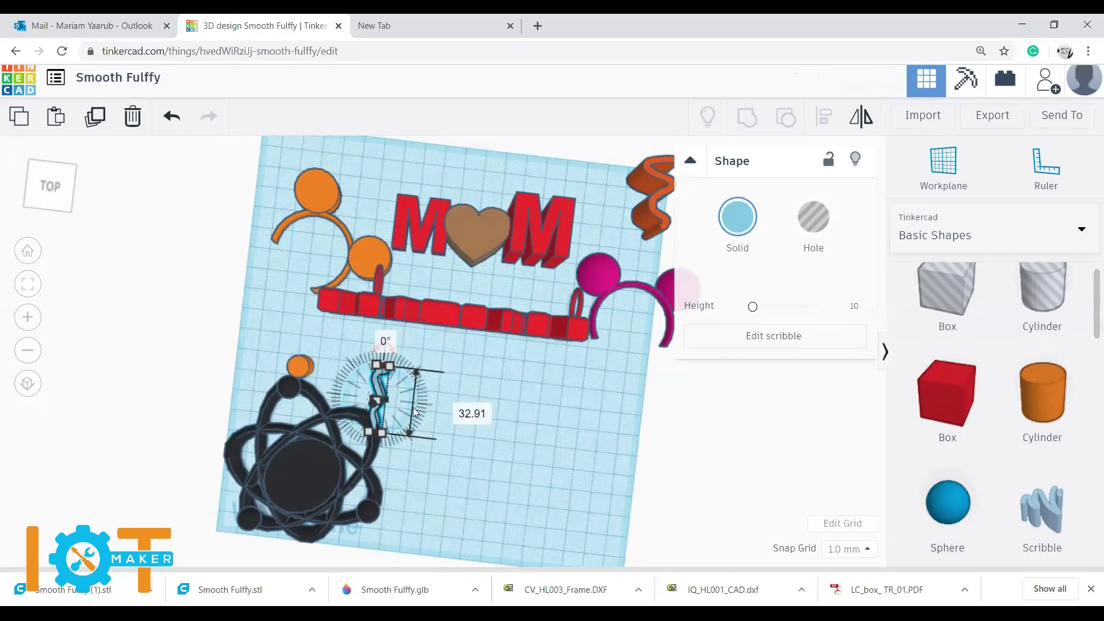
pyautogui.click(385, 342)
pyautogui.write('20')
pyautogui.press('Return')
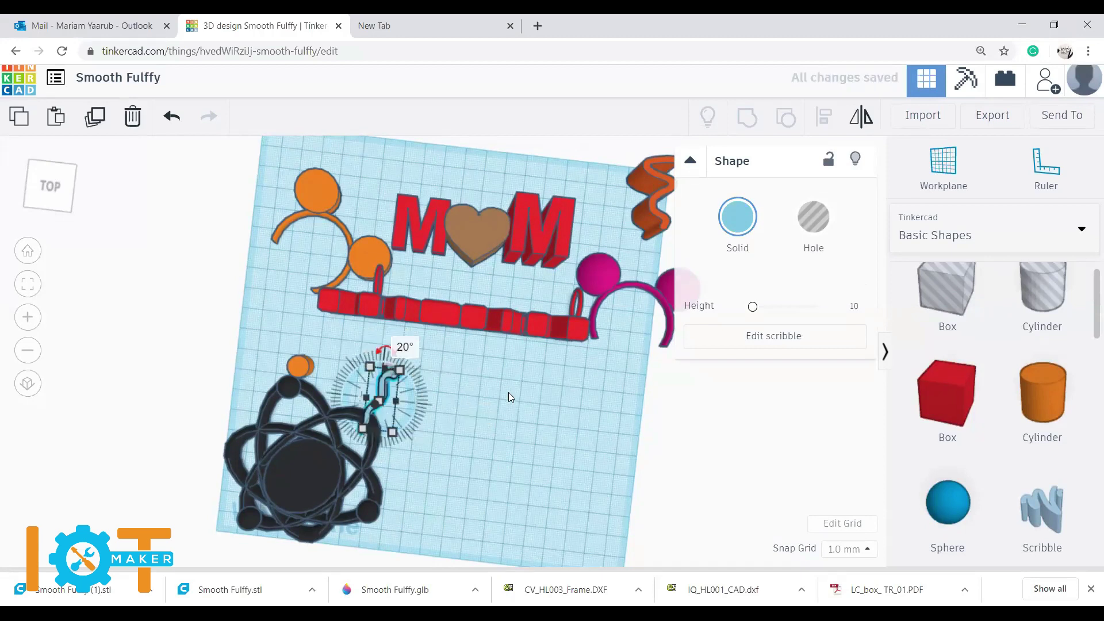
# Step: Move the scribble 4.10 mm across and 3.55 mm along the depth, keeping its front end on the atom's outer ring
pyautogui.click(451, 440)
pyautogui.moveTo(392, 380)
pyautogui.mouseDown()
pyautogui.moveTo(416, 360)
pyautogui.moveTo(402, 374)
pyautogui.mouseUp()
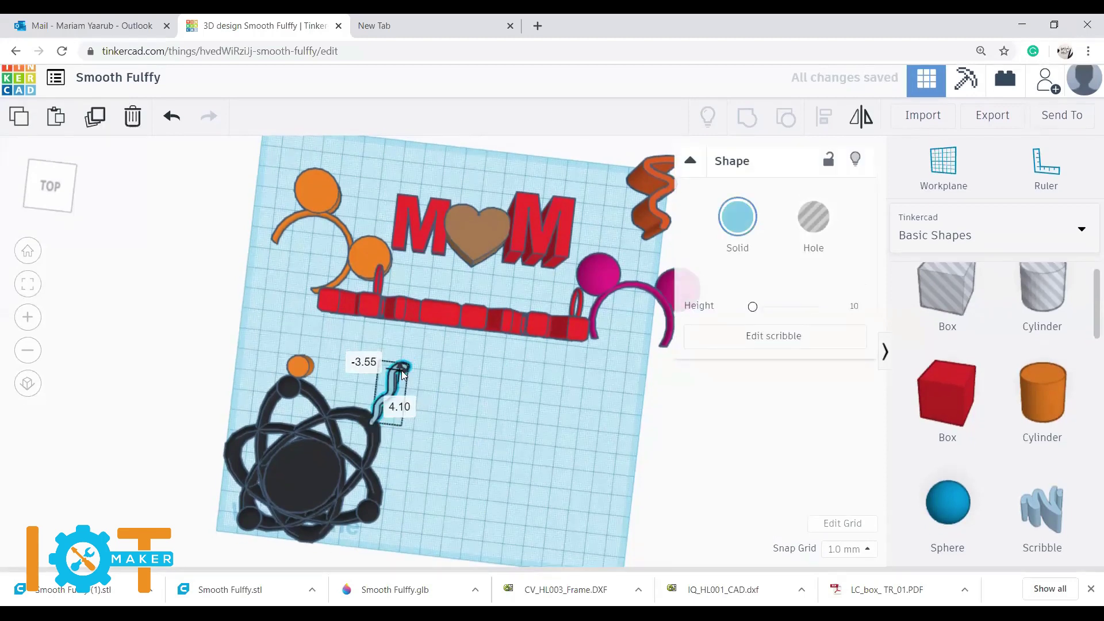
pyautogui.click(487, 427)
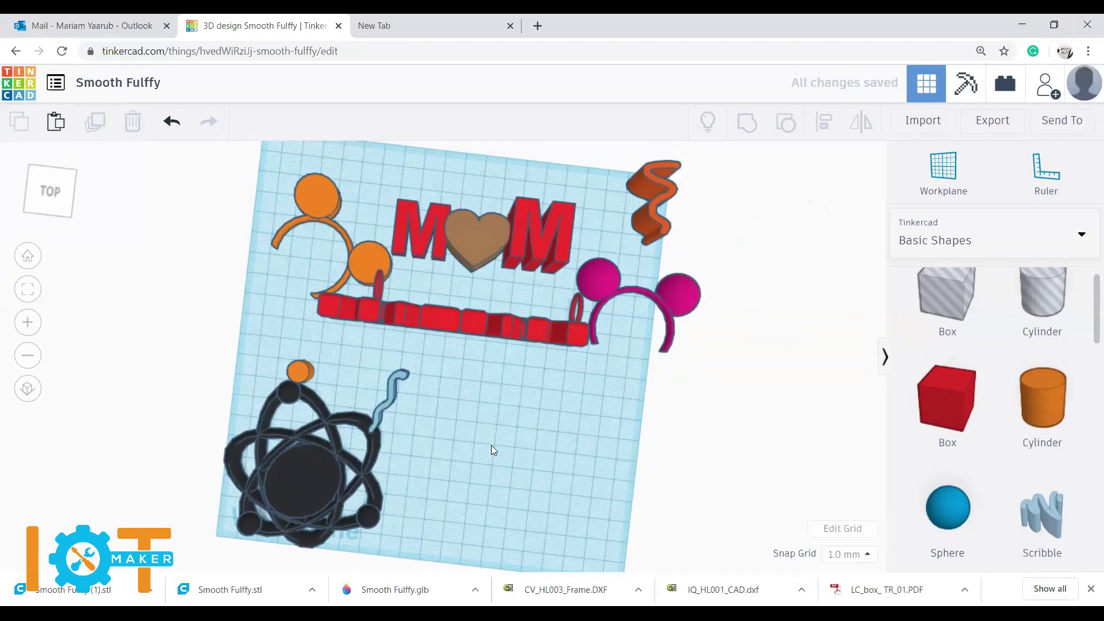
# Step: Group the scribble with the black atom piece into one black shape
pyautogui.moveTo(487, 350)
pyautogui.mouseDown(button='right')
pyautogui.moveTo(435, 395)
pyautogui.moveTo(435, 352)
pyautogui.mouseUp(button='right')
pyautogui.moveTo(321, 404); pyautogui.dragTo(320, 408)
pyautogui.click(746, 121)
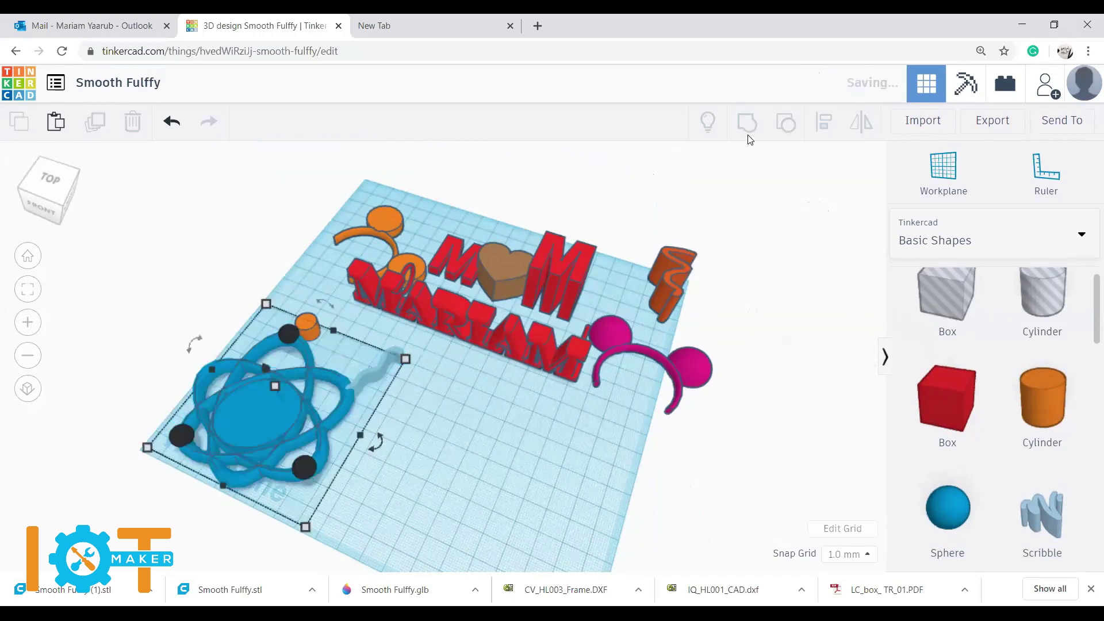
pyautogui.click(458, 492)
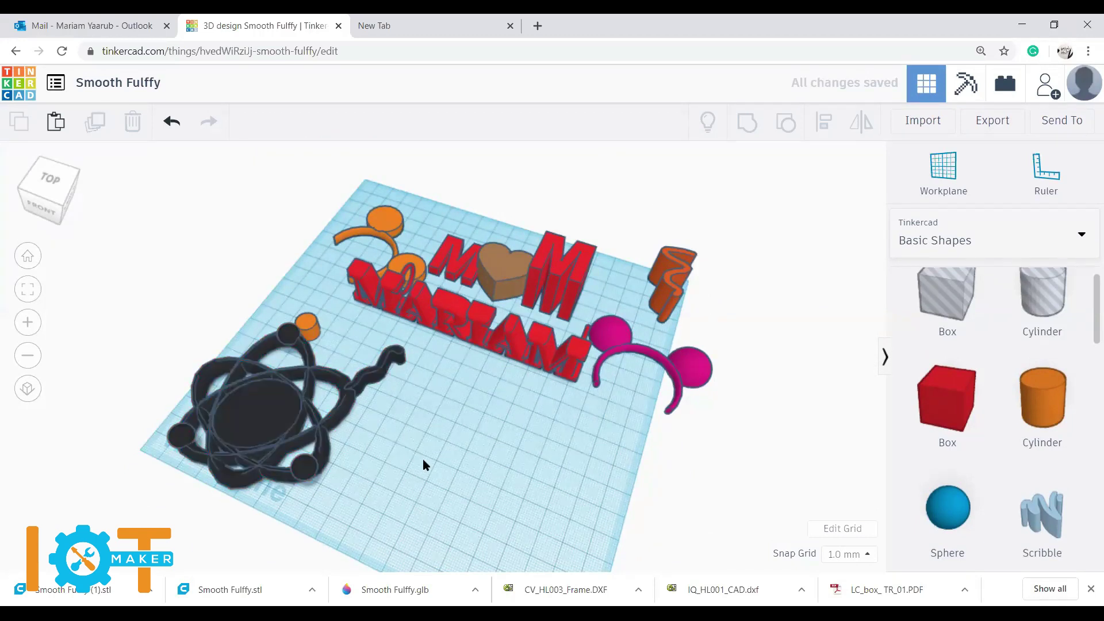
pyautogui.moveTo(458, 458); pyautogui.dragTo(526, 430, button='right')
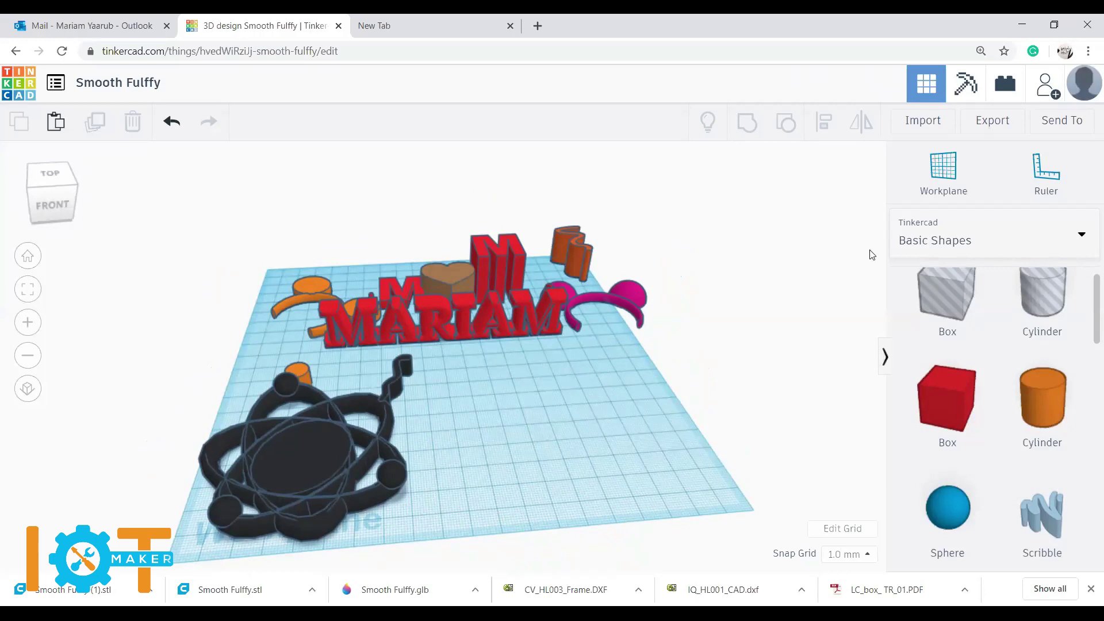
pyautogui.scroll(2, 872, 255)
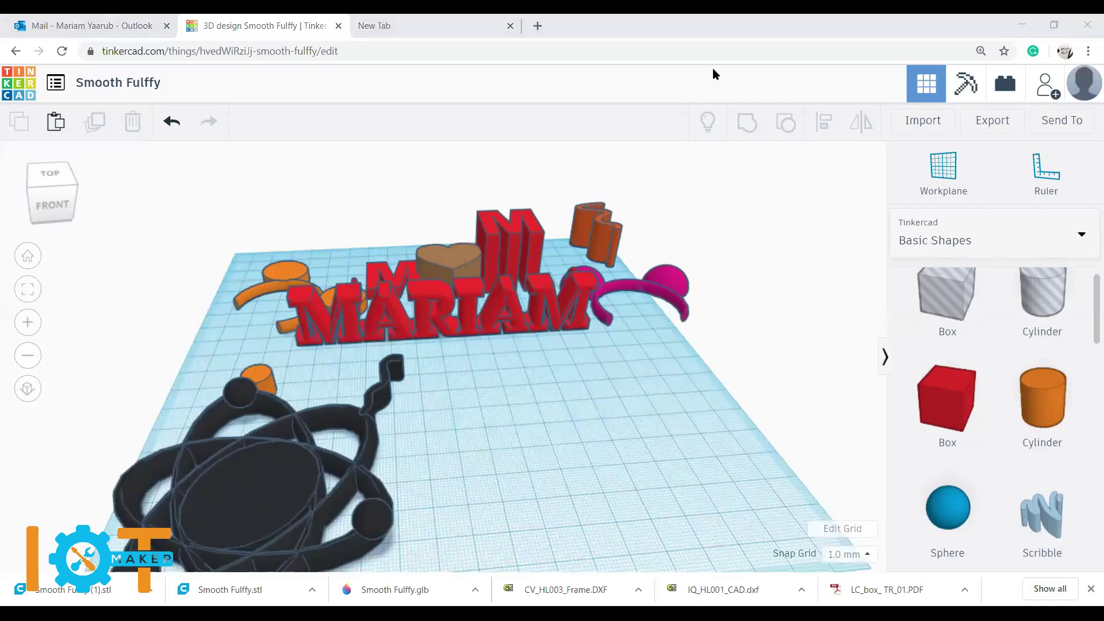
pyautogui.scroll(-3, 699, 226)
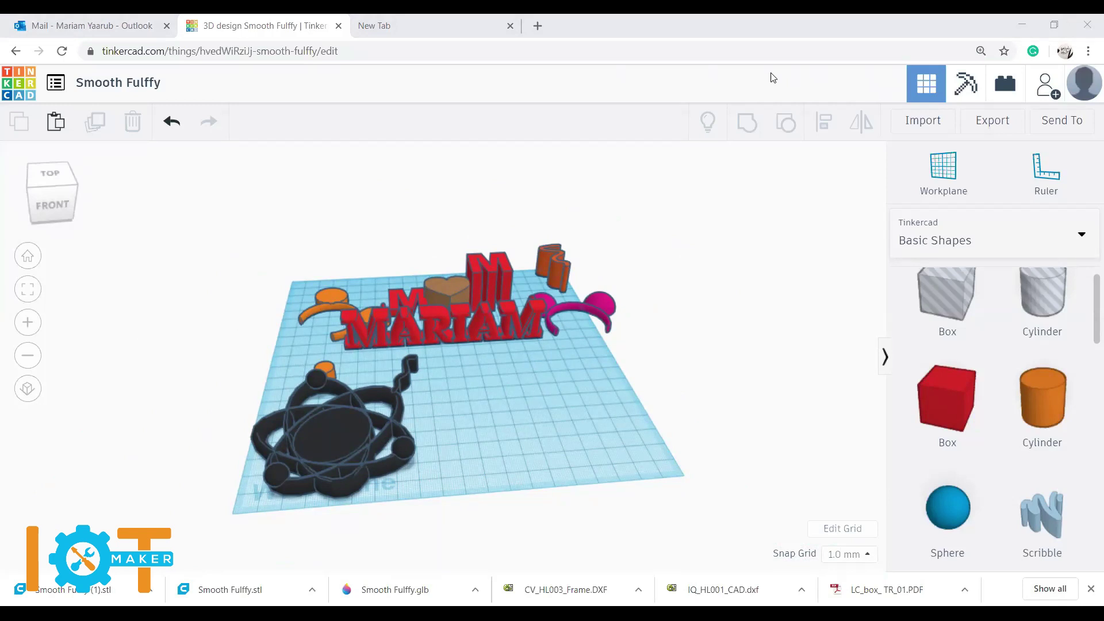
# Step: Display the whole design as bricks using the first brick resolution option
pyautogui.click(1014, 82)
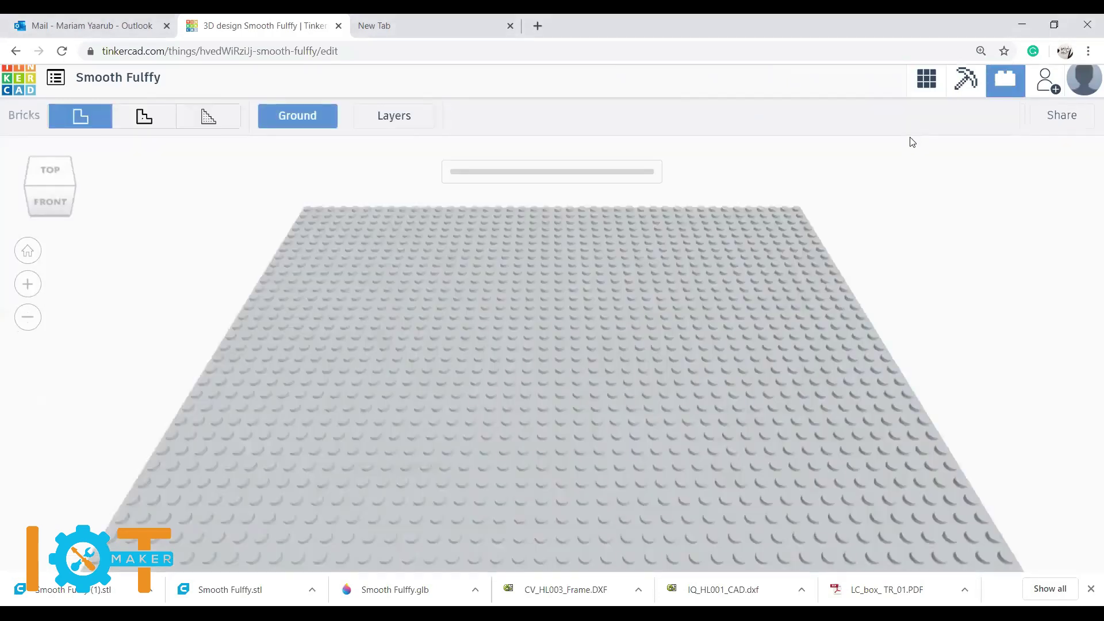
pyautogui.click(80, 121)
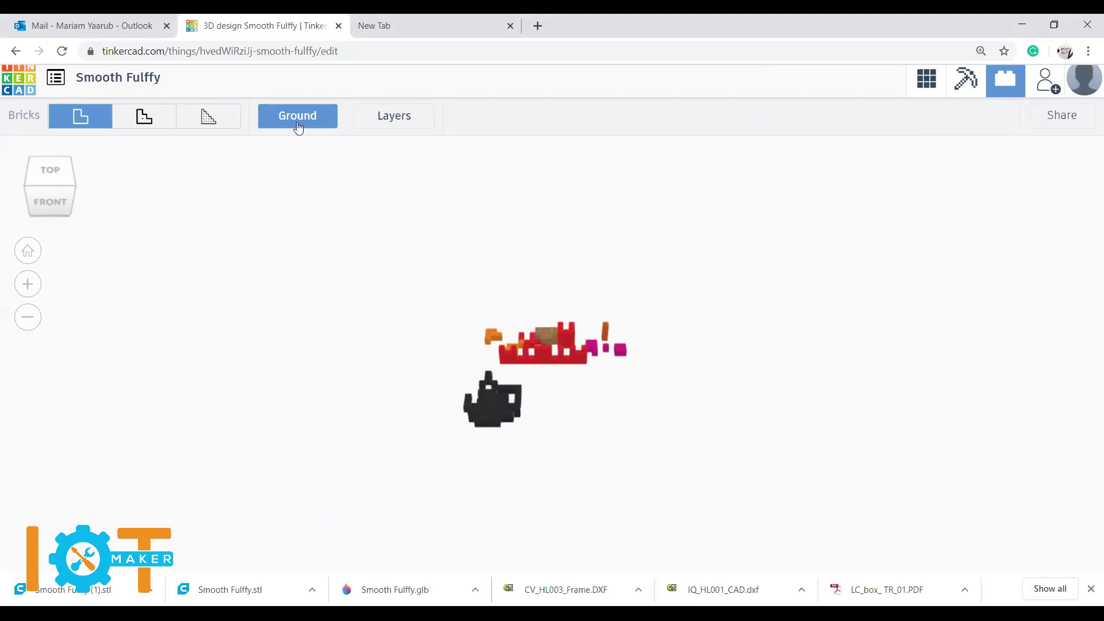
# Step: Preview the bricks at the second resolution option and return to the first one
pyautogui.click(127, 123)
pyautogui.click(79, 118)
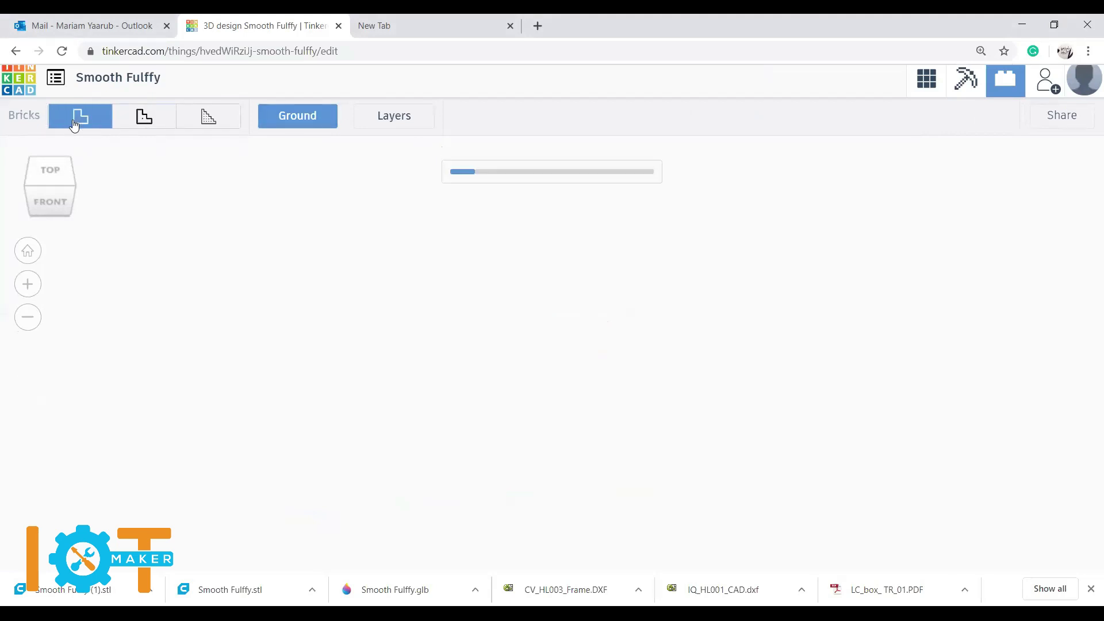
# Step: Leave the brick preview and reopen the Smooth Fulffy design for editing from the dashboard
pyautogui.click(16, 53)
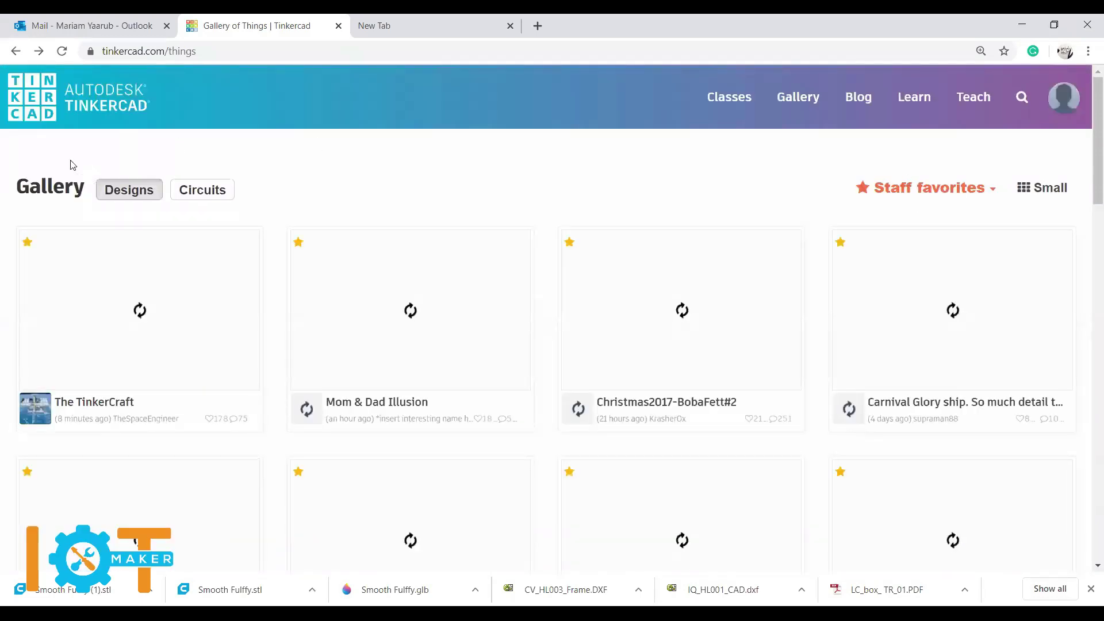
pyautogui.click(52, 112)
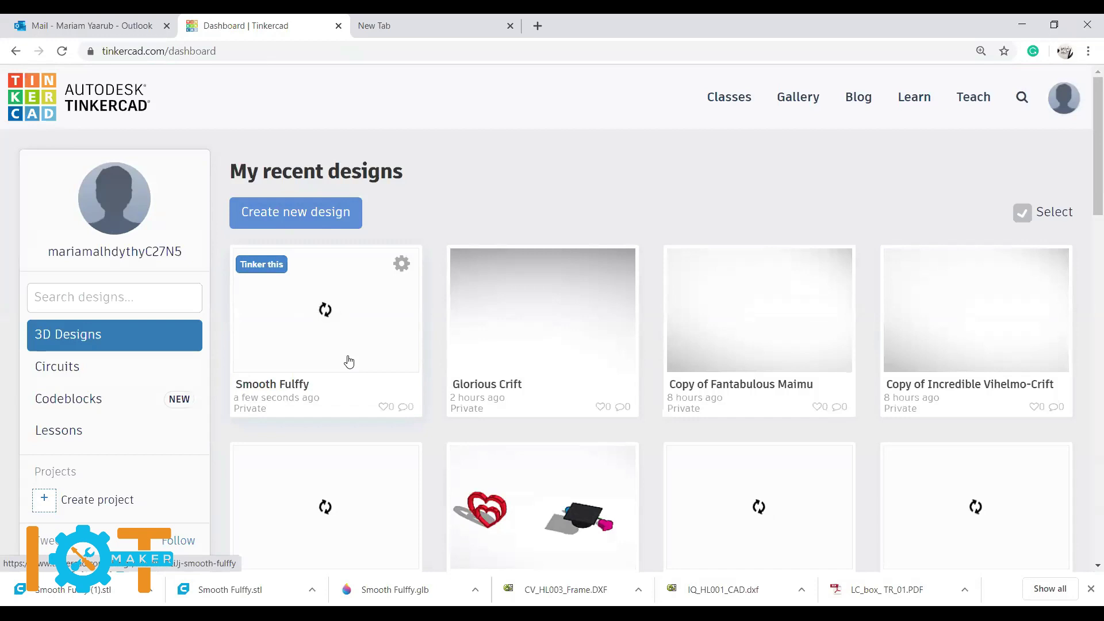
pyautogui.click(348, 361)
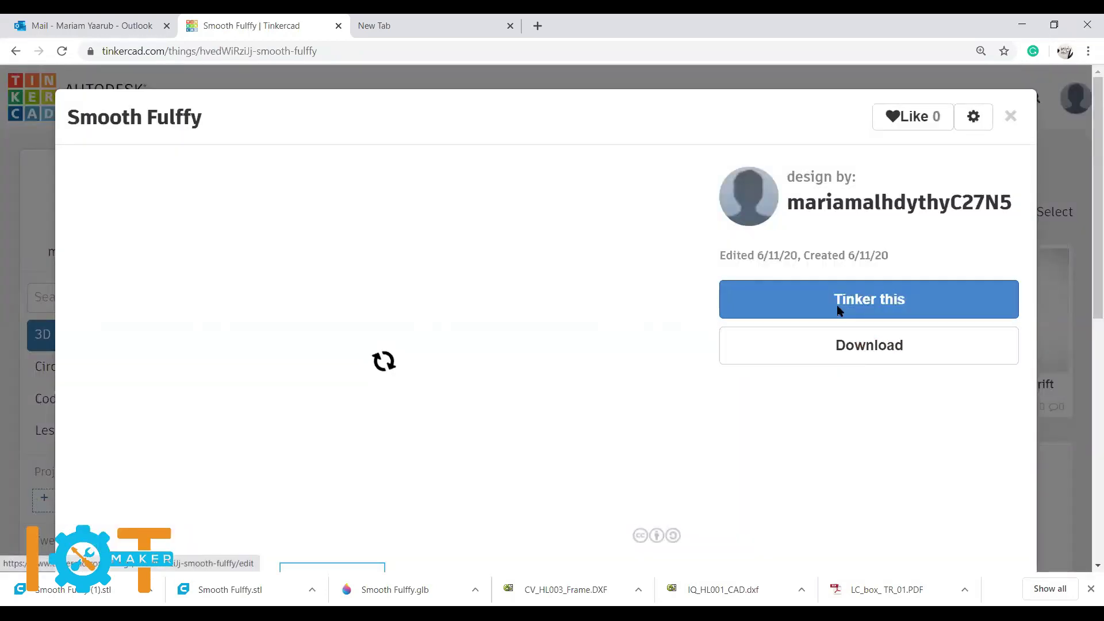
pyautogui.click(837, 310)
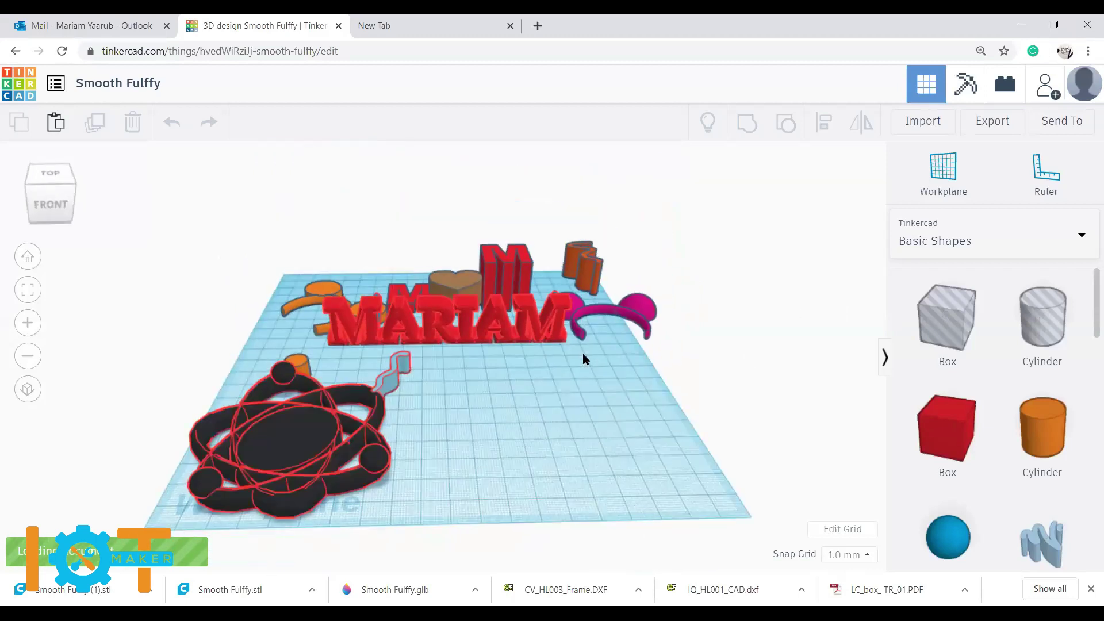
# Step: Browse Local Disk (V:) for a file to import as a shape, and leave without importing anything
pyautogui.click(927, 126)
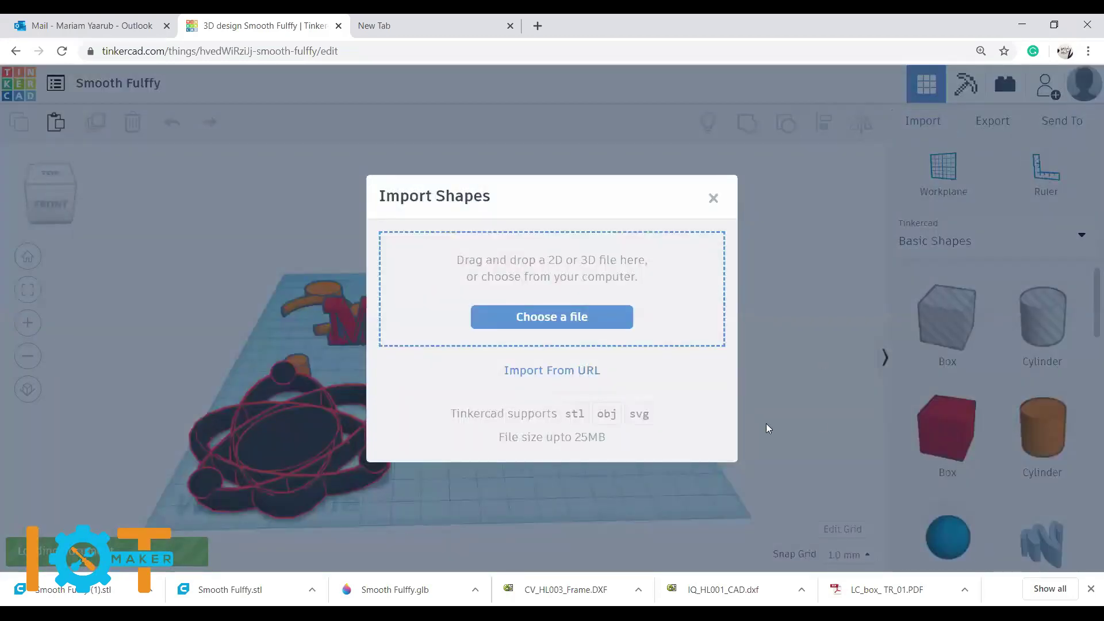
pyautogui.click(545, 321)
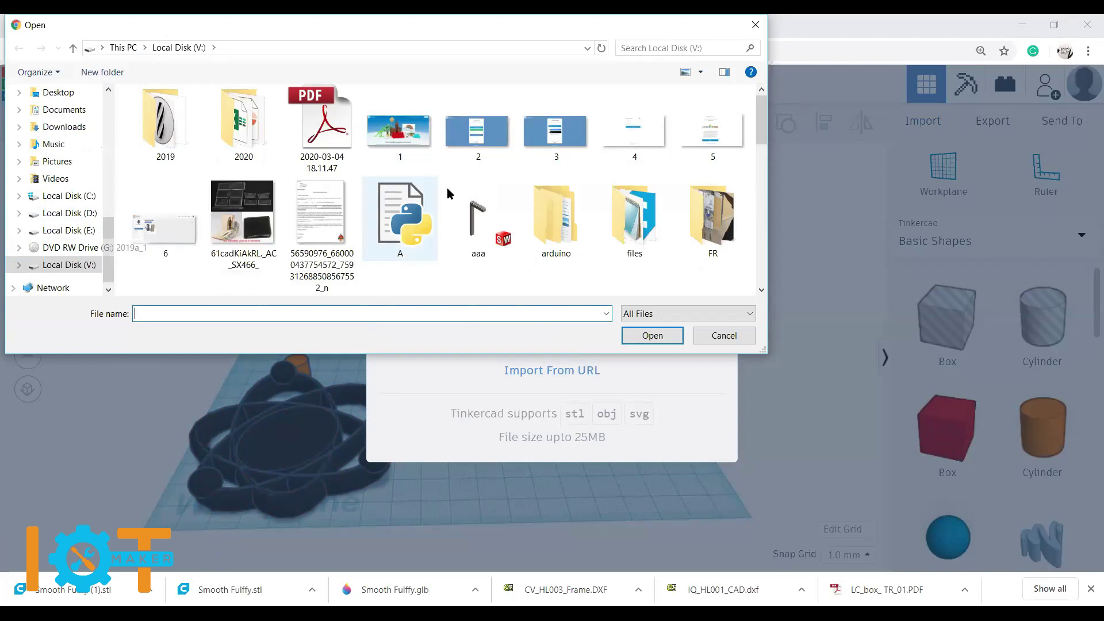
pyautogui.scroll(-2, 437, 217)
pyautogui.scroll(-3, 437, 217)
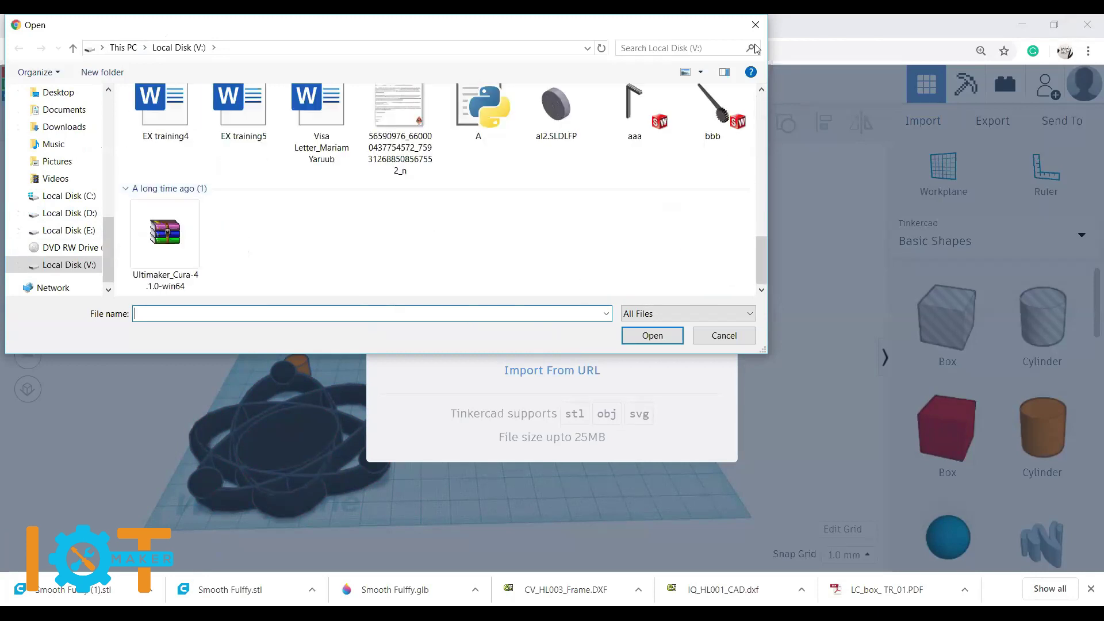
pyautogui.press('Escape')
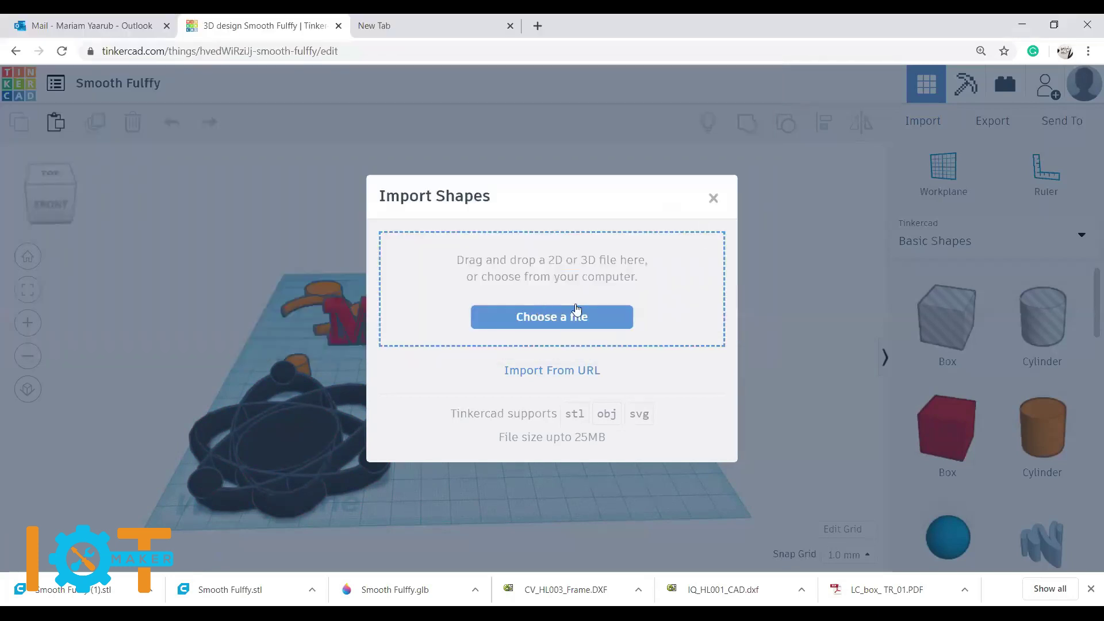
pyautogui.click(714, 199)
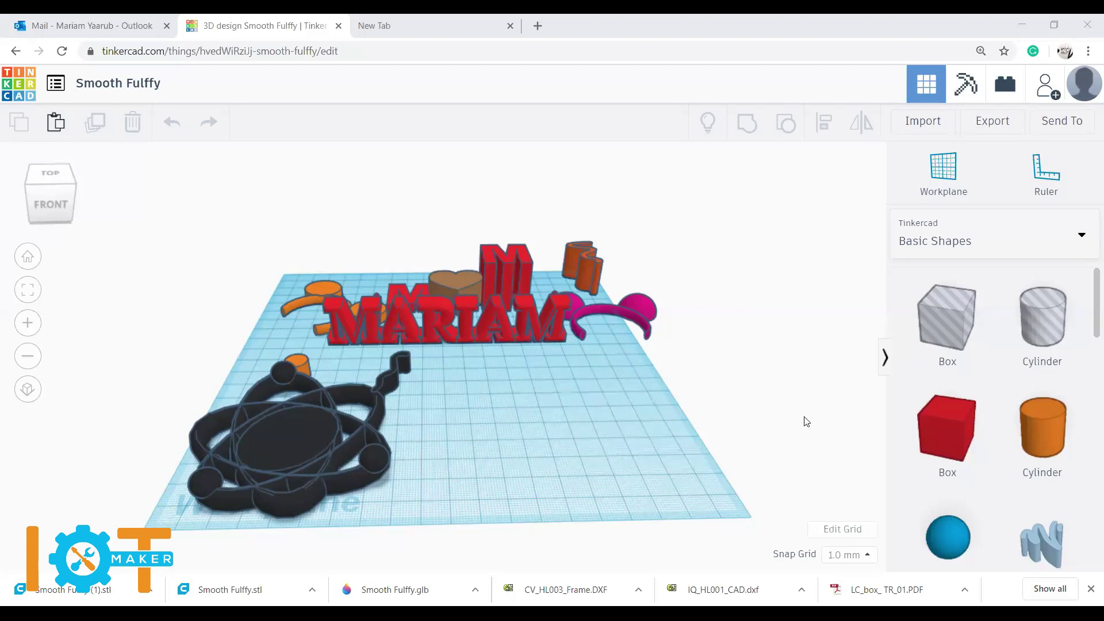
pyautogui.scroll(-3, 777, 254)
pyautogui.scroll(4, 777, 254)
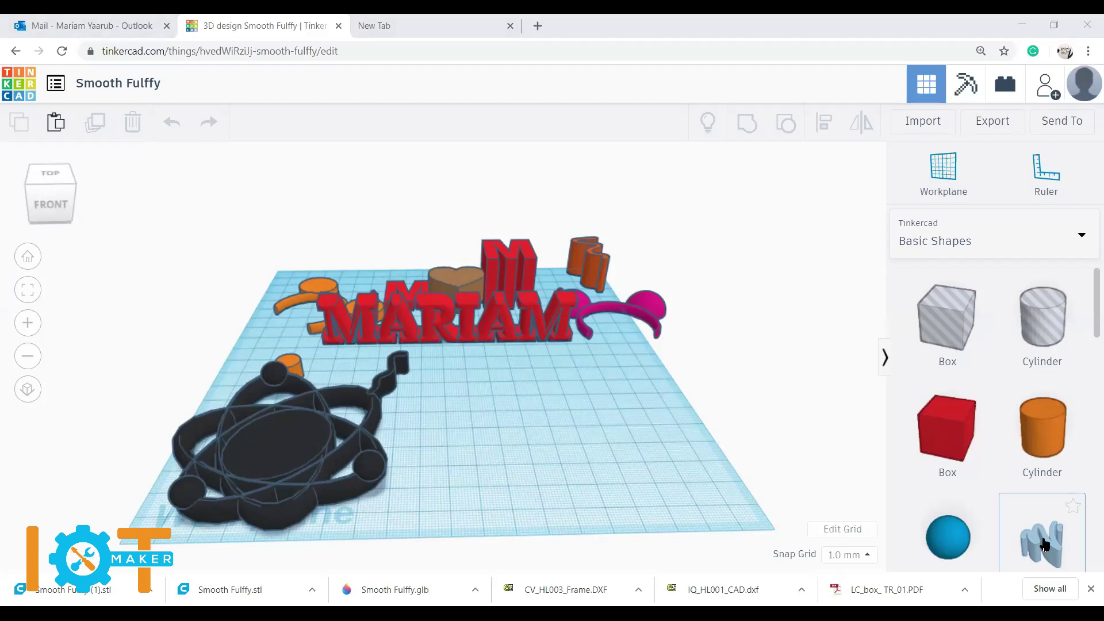
pyautogui.scroll(-2, 1034, 438)
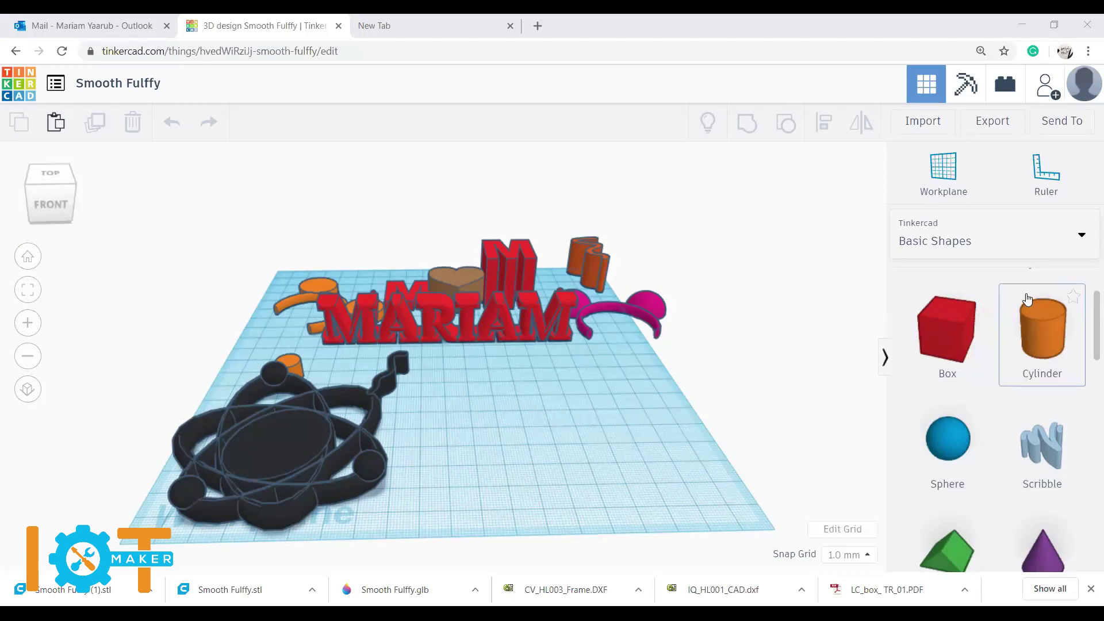
pyautogui.scroll(2, 986, 278)
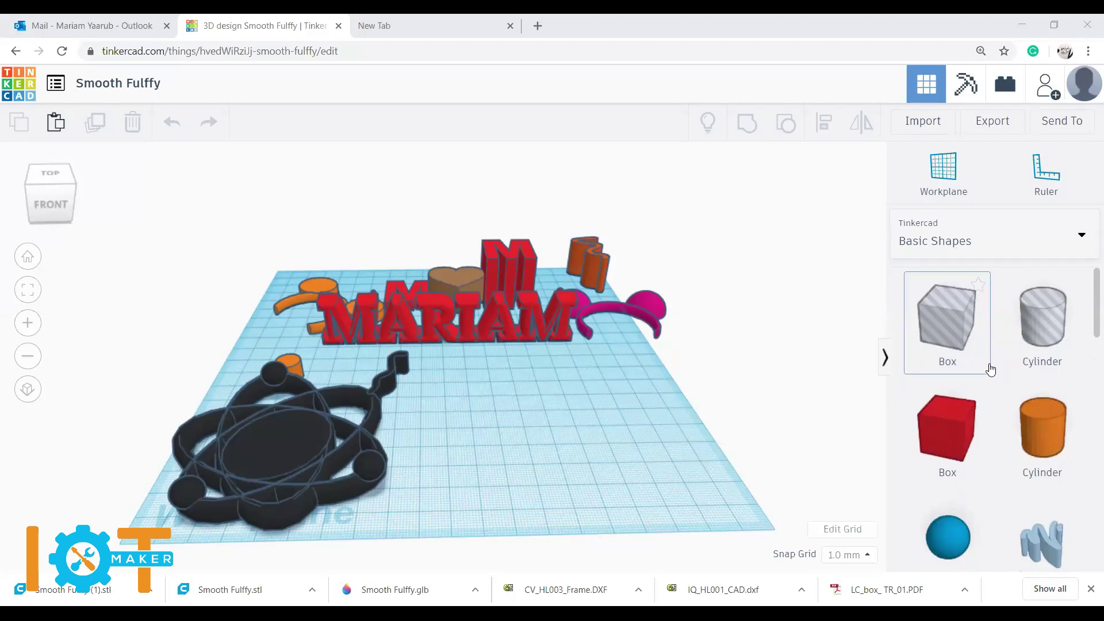
# Step: Add a Scribble shape to the empty front area of the workplane and draw a vertical wavy line in it
pyautogui.scroll(-3, 995, 370)
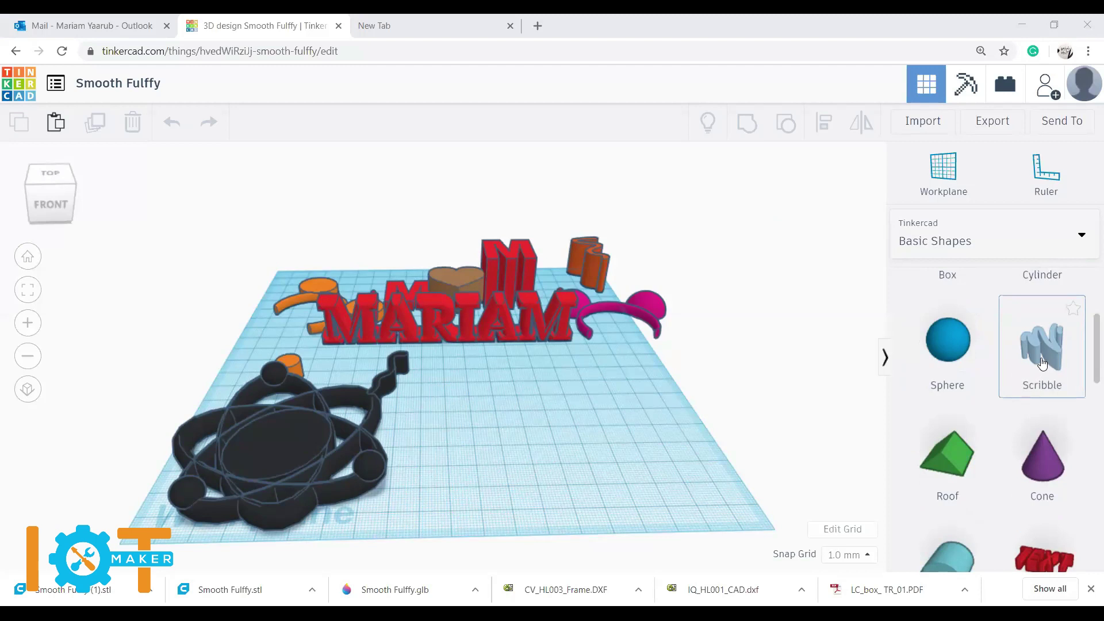
pyautogui.moveTo(1045, 361)
pyautogui.mouseDown()
pyautogui.moveTo(578, 457)
pyautogui.moveTo(579, 441)
pyautogui.moveTo(596, 447)
pyautogui.mouseUp()
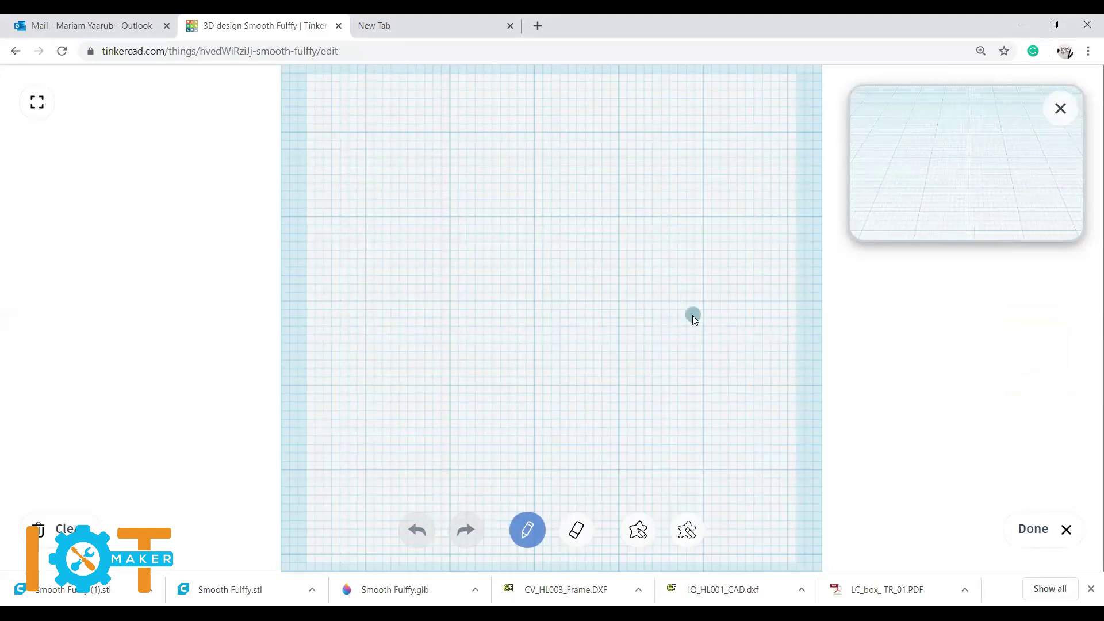
pyautogui.moveTo(721, 307); pyautogui.dragTo(701, 375)
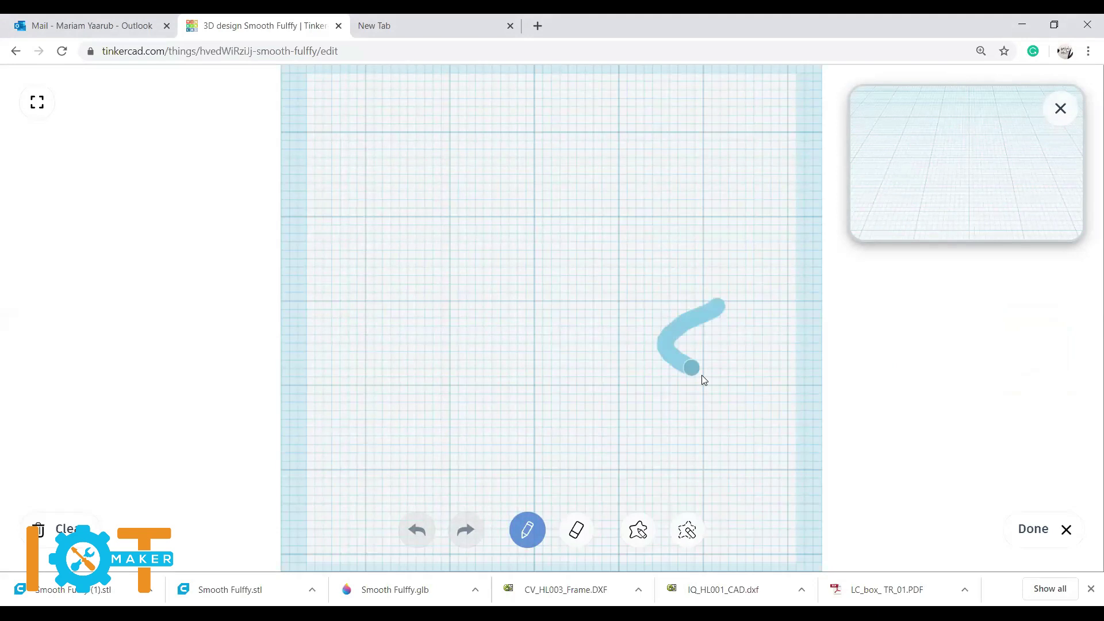
pyautogui.moveTo(690, 429); pyautogui.dragTo(711, 468)
pyautogui.moveTo(711, 508); pyautogui.dragTo(712, 512)
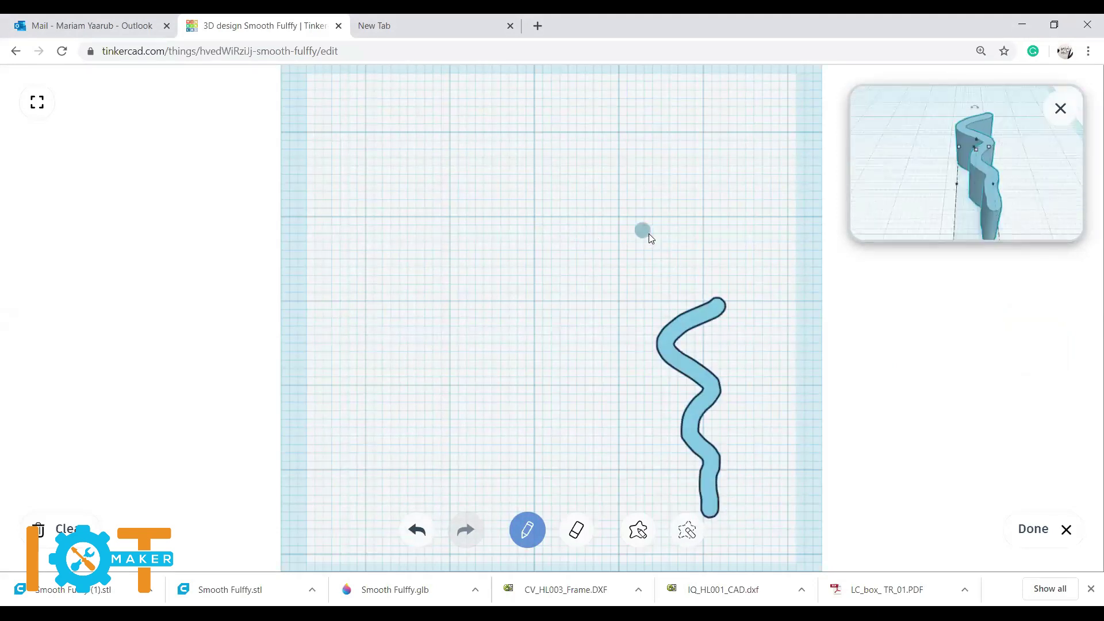
# Step: Draw a second, wider zigzag line beside the first, check the 3D preview, and place the finished scribble on the workplane
pyautogui.moveTo(604, 267); pyautogui.dragTo(554, 394)
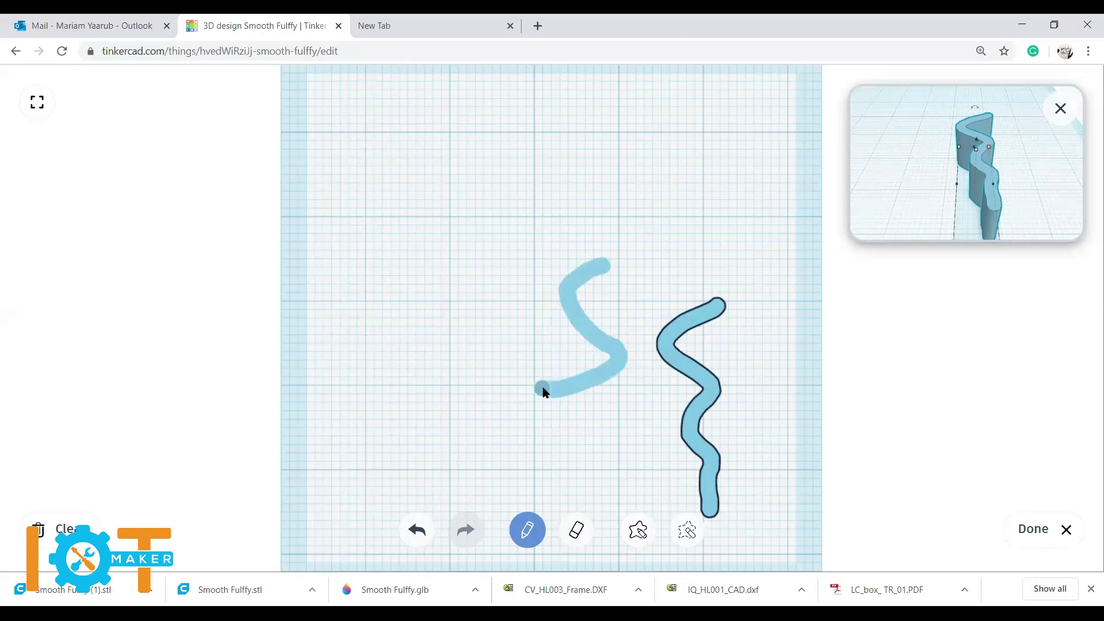
pyautogui.moveTo(544, 392)
pyautogui.mouseDown()
pyautogui.moveTo(613, 456)
pyautogui.moveTo(591, 497)
pyautogui.mouseUp()
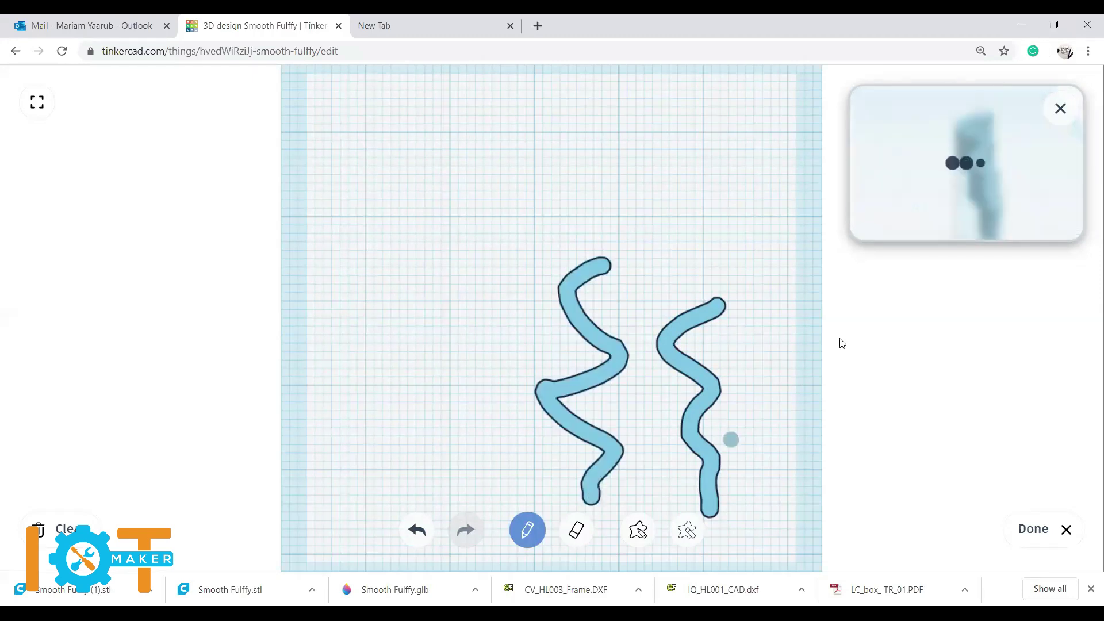
pyautogui.moveTo(1011, 177); pyautogui.dragTo(911, 183)
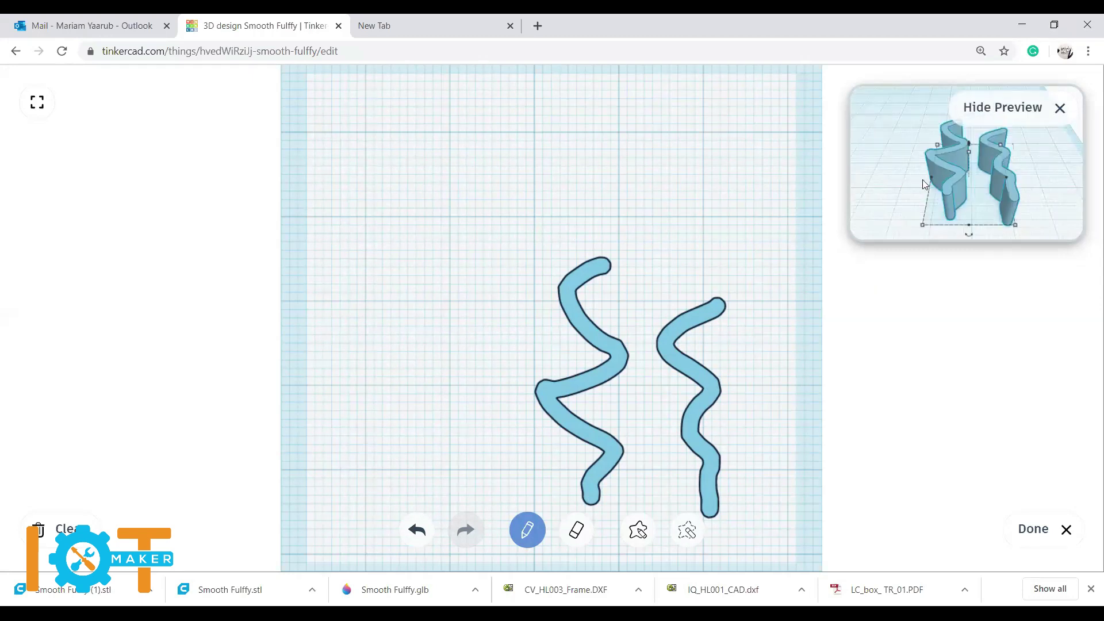
pyautogui.click(1035, 536)
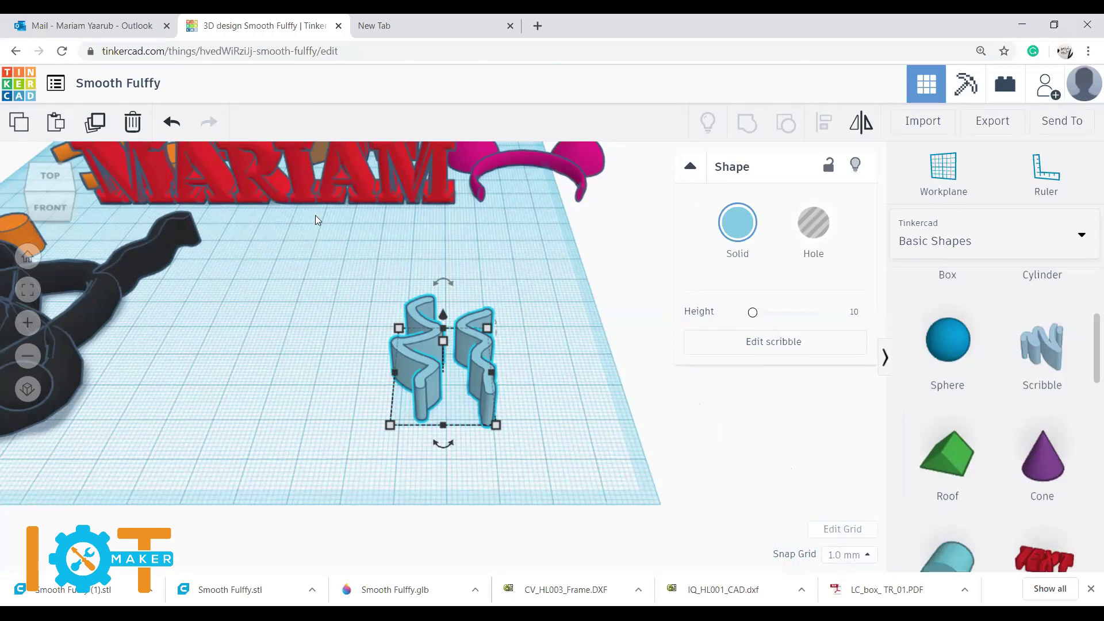
pyautogui.click(534, 315)
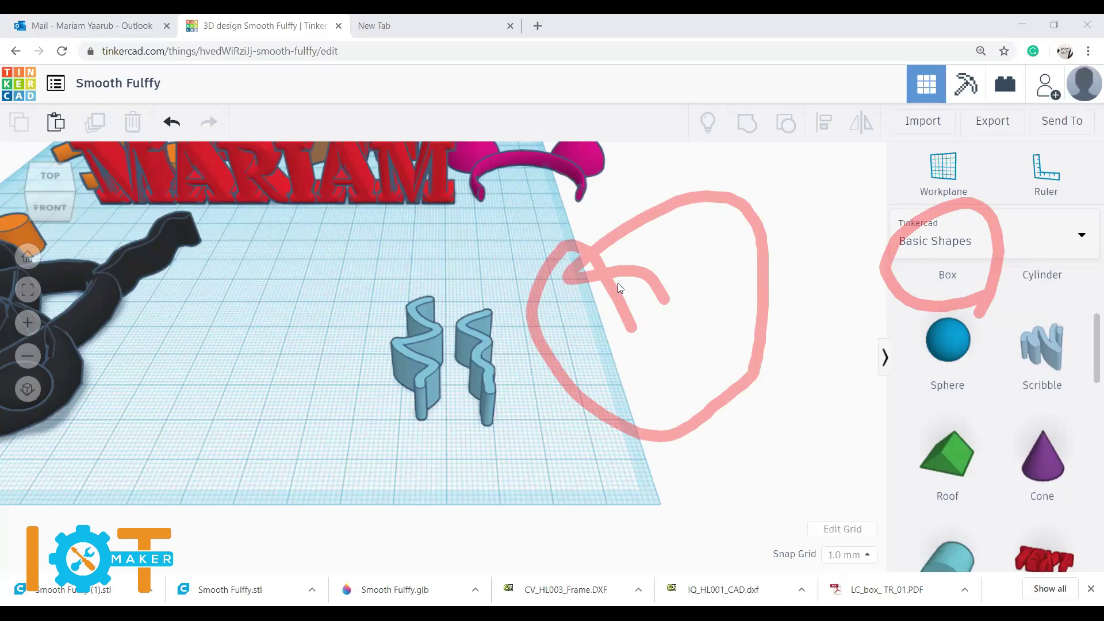
pyautogui.scroll(-4, 502, 274)
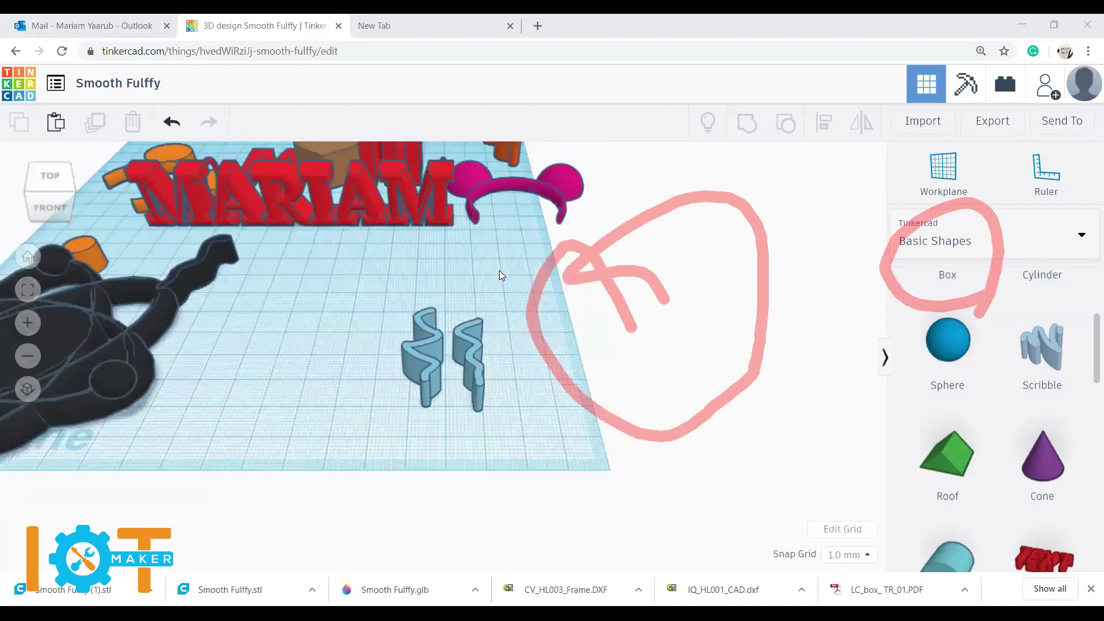
pyautogui.scroll(-2, 502, 275)
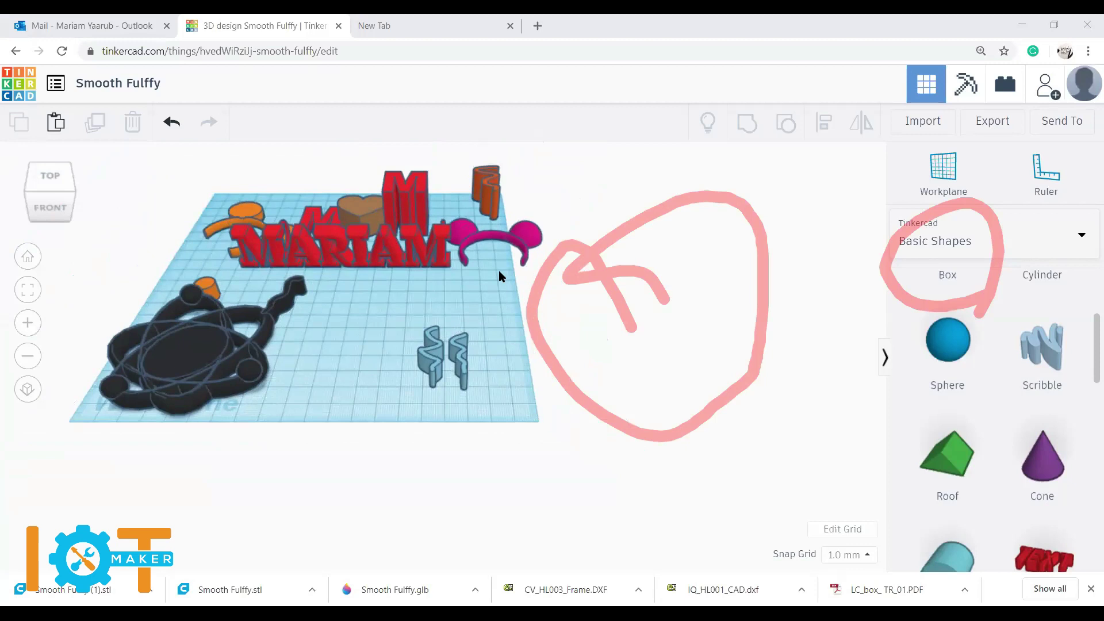